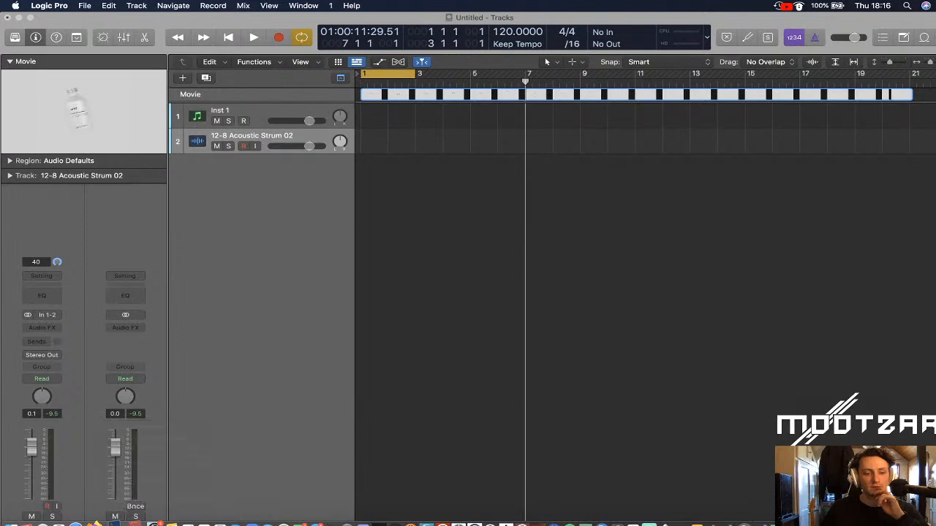
Switch to Safari, dismiss the Restream streaming settings and open the Mootzart Audio channel page on YouTube
click(80, 520)
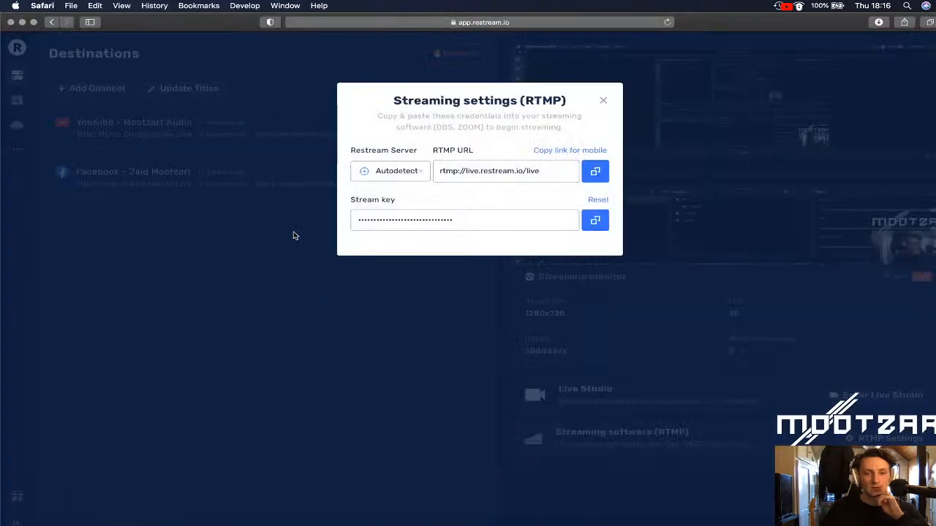
click(603, 100)
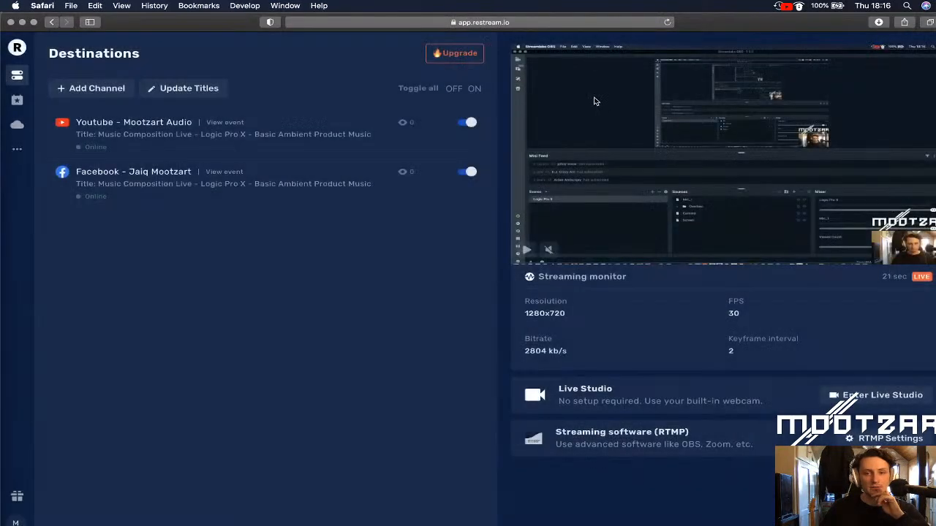
click(574, 25)
click(564, 86)
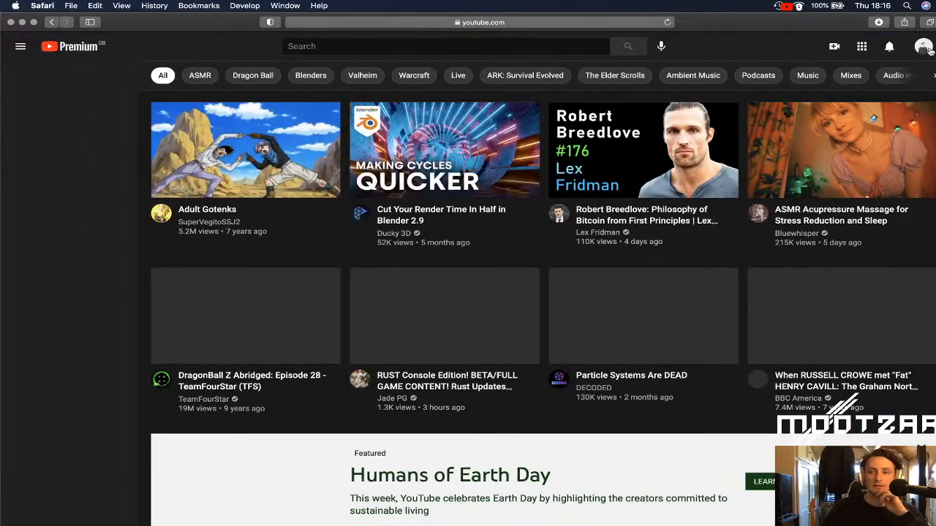
click(923, 46)
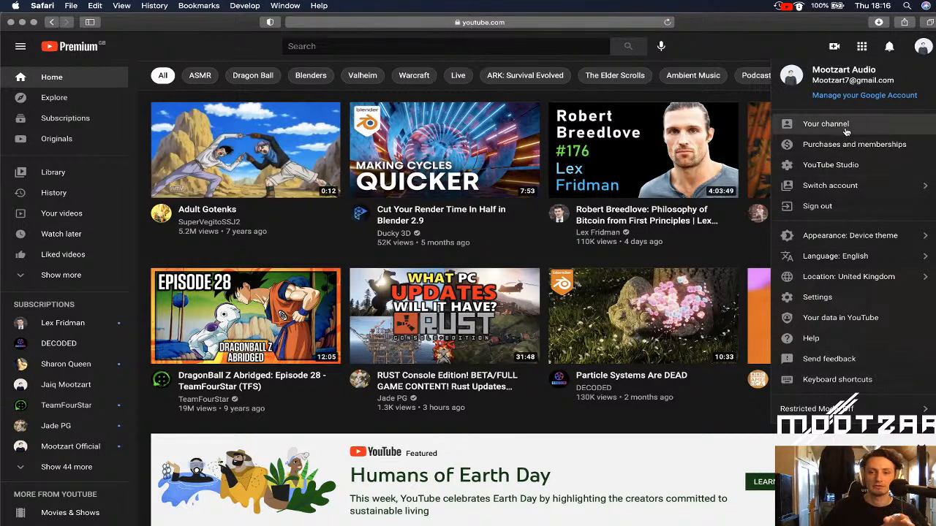
click(822, 123)
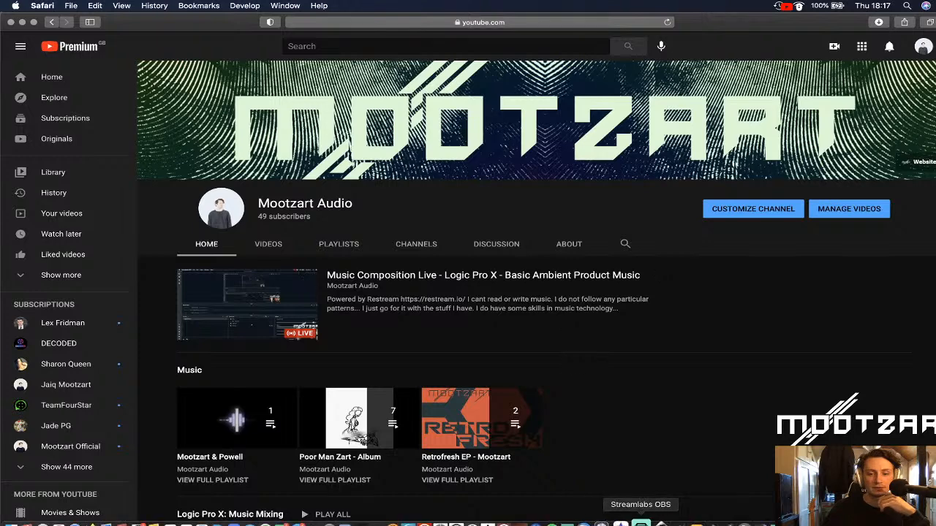
Check the stream in Streamlabs OBS and look over the YouTube channel's home page in Safari, closing the browser window
click(641, 522)
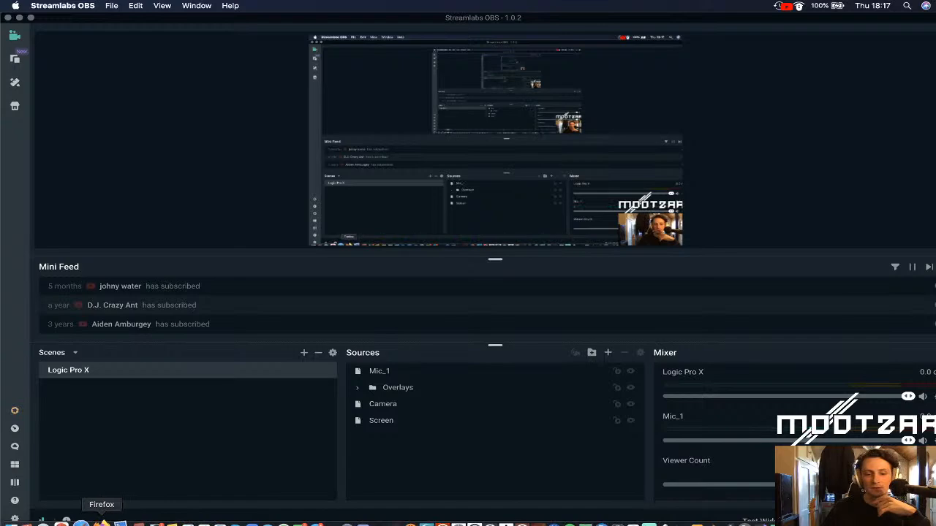
click(83, 522)
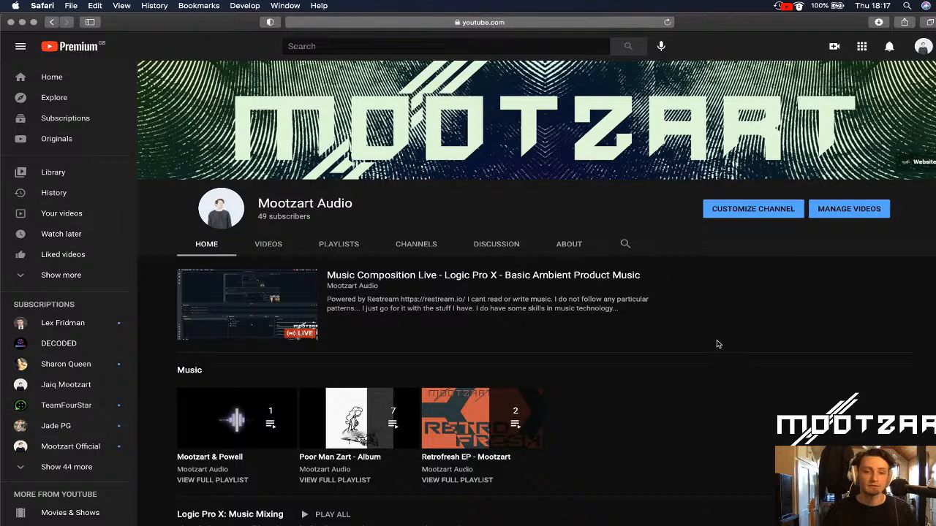
scroll(718, 344, down, 5)
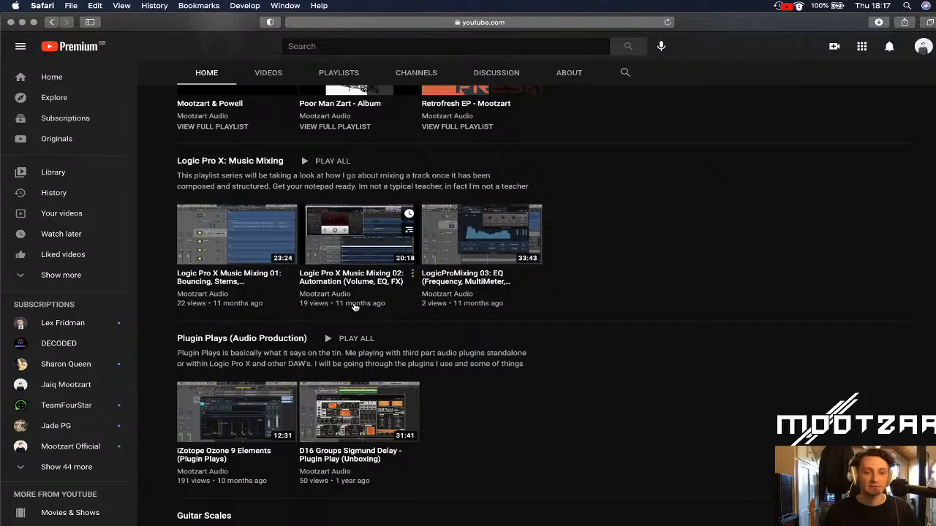
scroll(537, 307, up, 10)
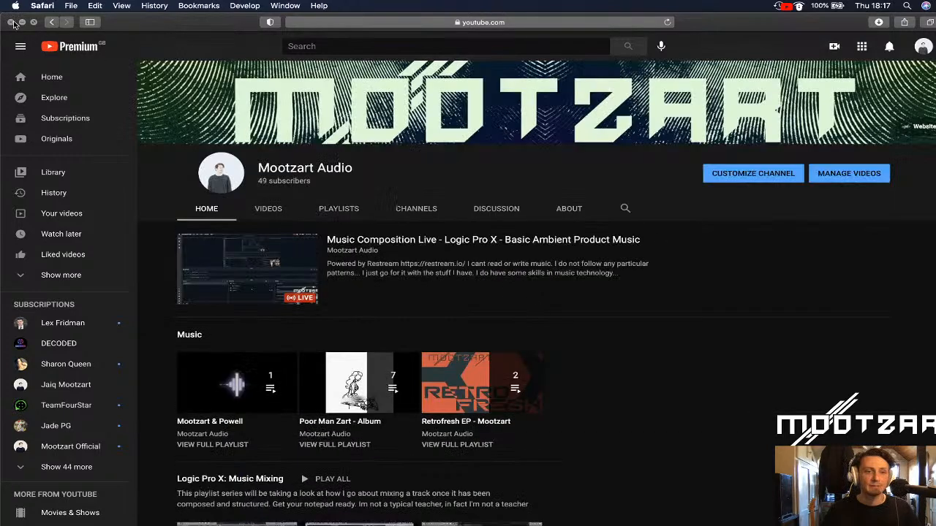
click(11, 22)
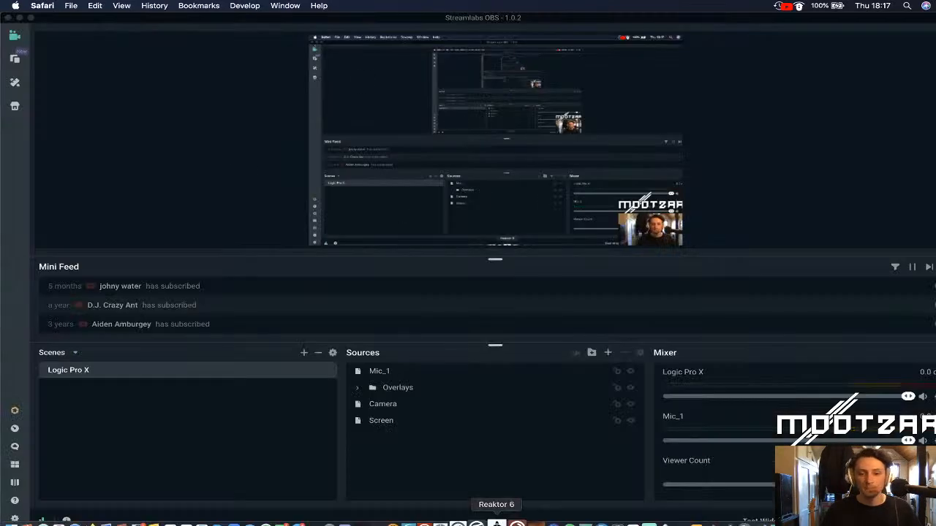
Switch to Logic Pro, return the playhead to the project start and delete the 12-8 Acoustic Strum 02 track
click(609, 524)
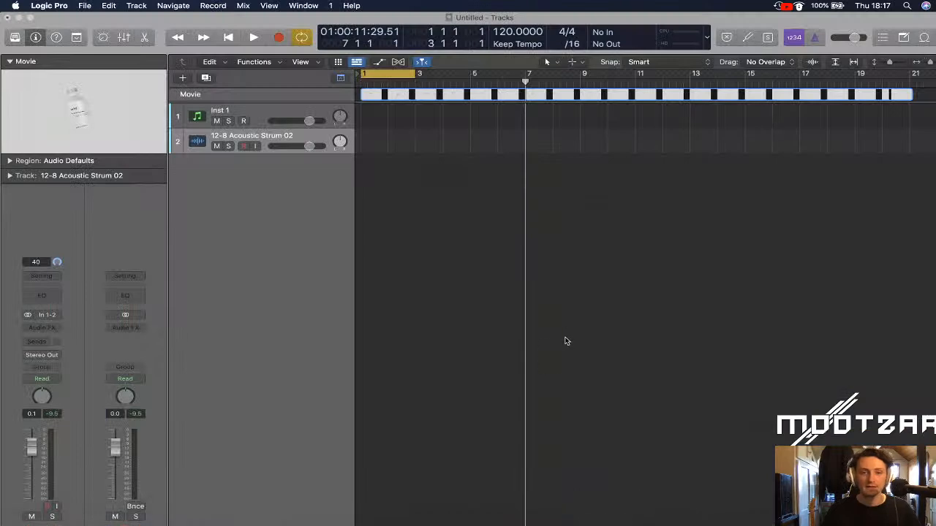
key(Return)
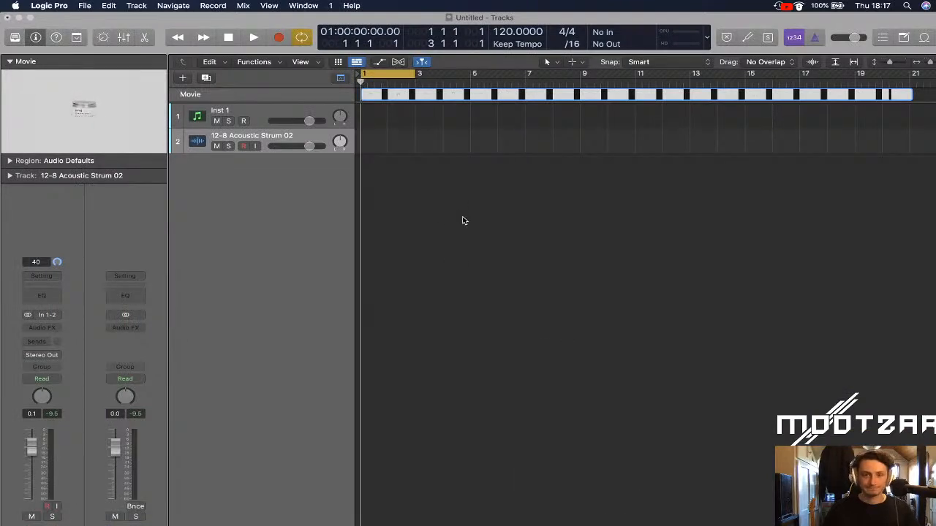
key(super+BackSpace)
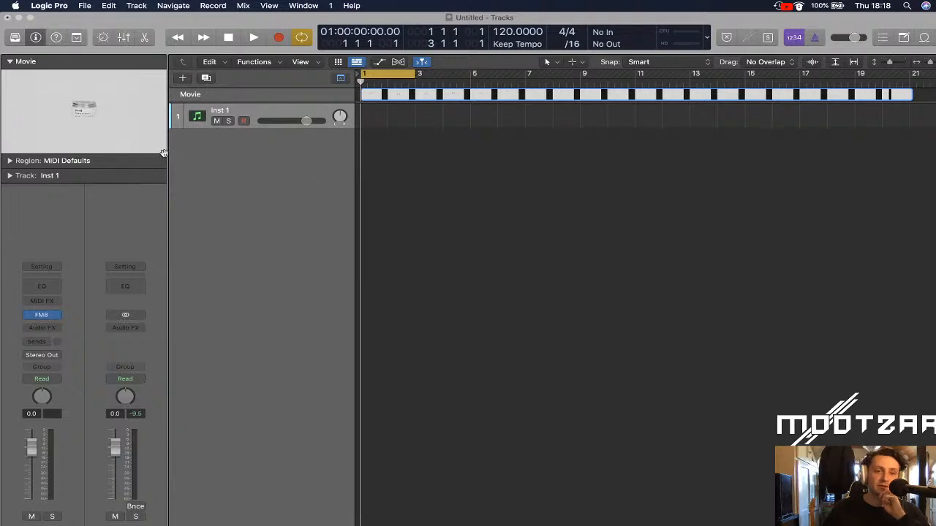
Open the movie in its own window and extend the cycle range to bar 21
double_click(120, 115)
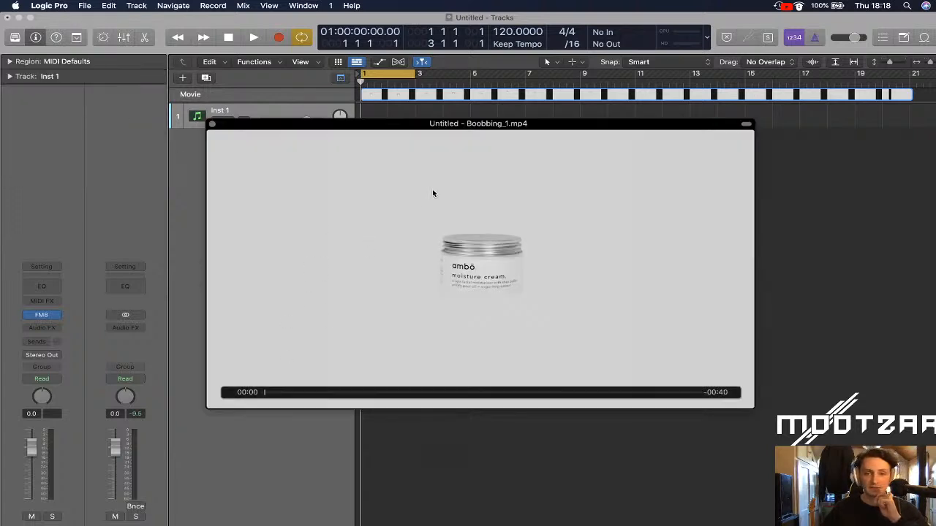
drag(416, 76, 911, 79)
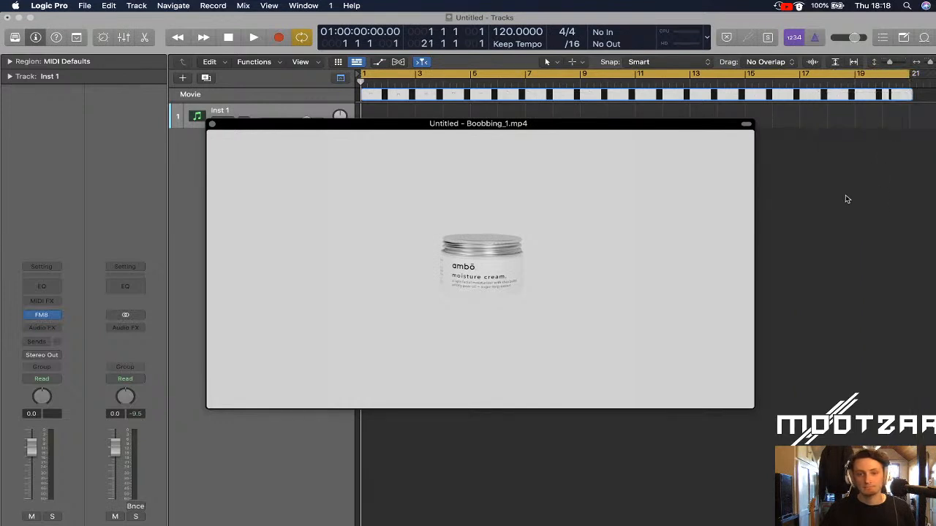
Play the product movie in an enlarged window to review it, closing the window and stopping playback at the end
key(space)
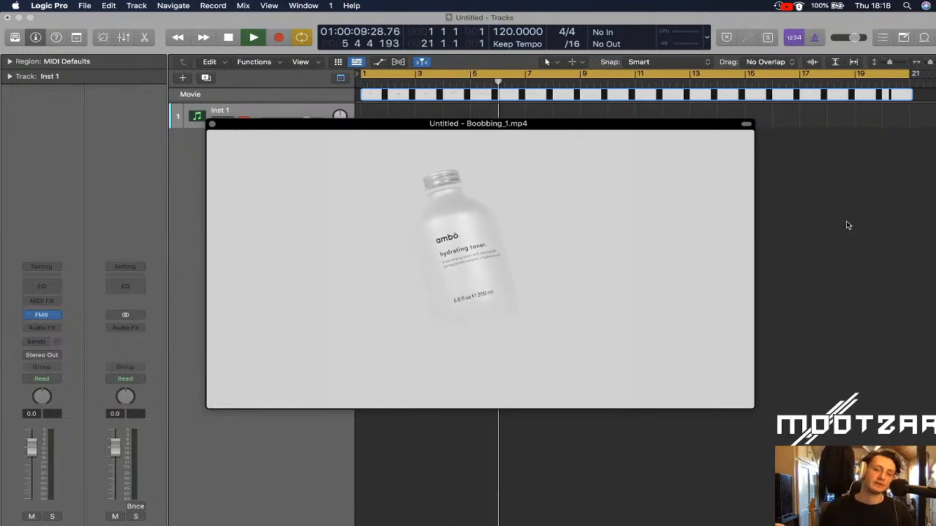
mouse_move(715, 168)
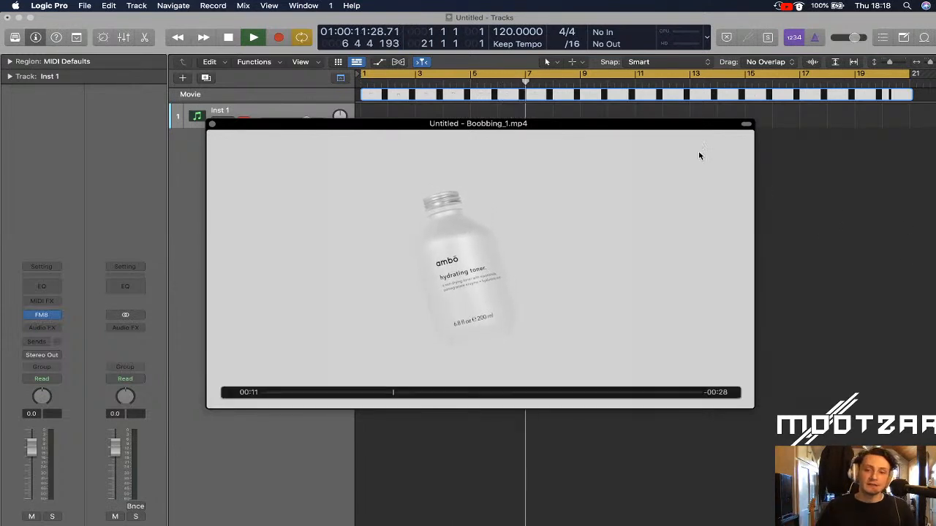
drag(680, 125, 586, 55)
drag(658, 334, 926, 472)
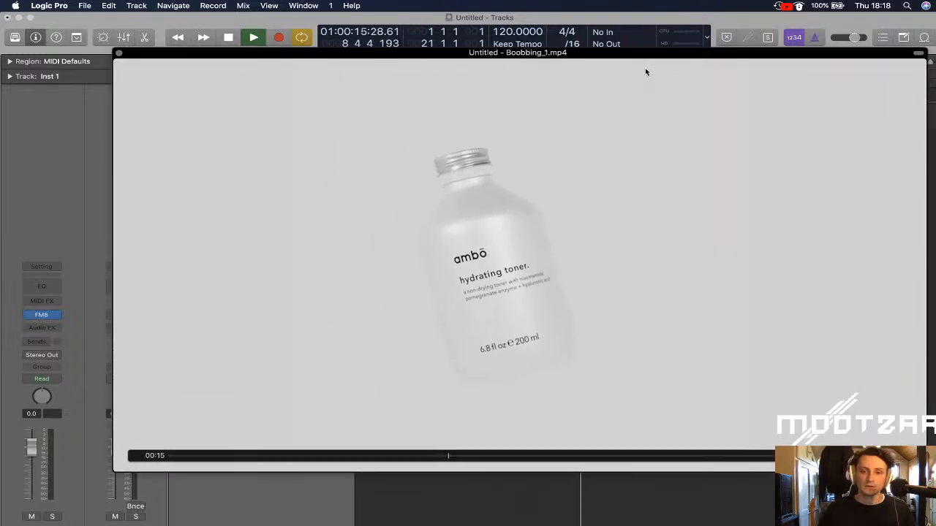
drag(646, 55, 624, 59)
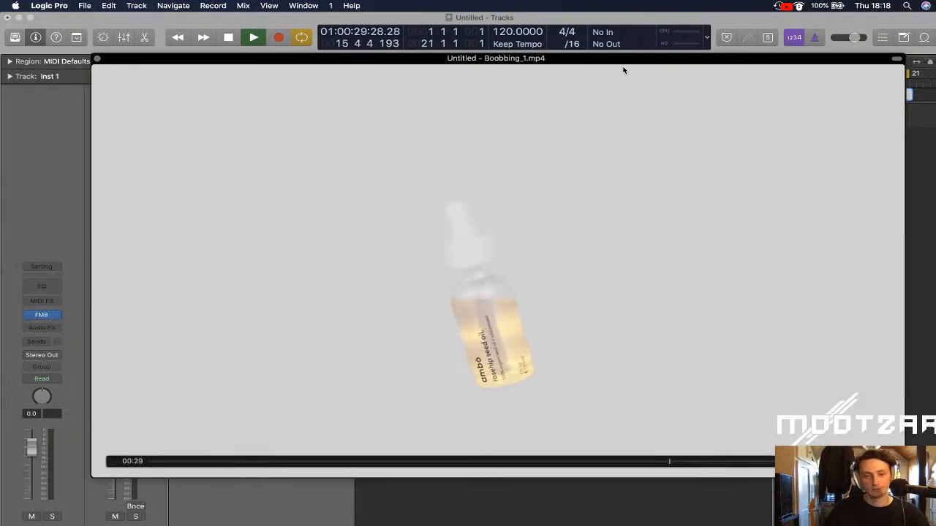
click(97, 61)
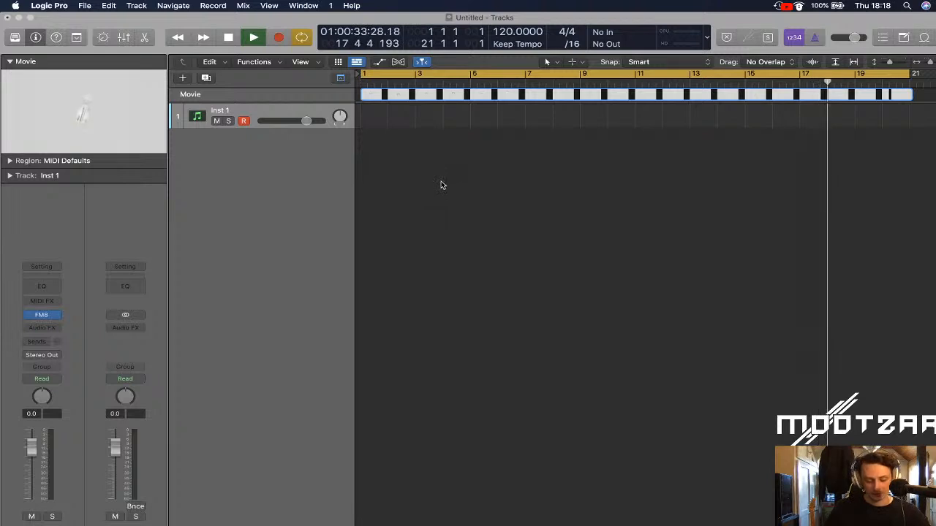
key(space)
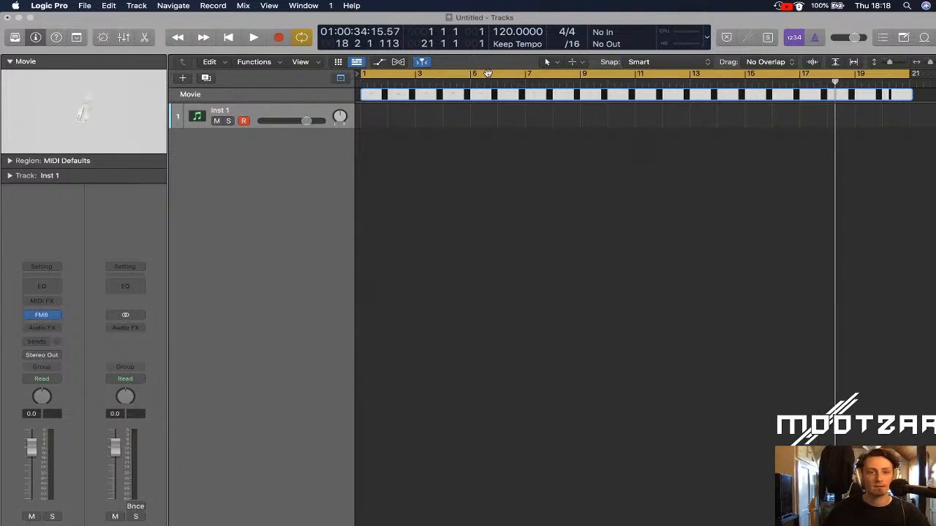
Set the I/O buffer size to 512 samples in the audio device preferences and apply the change
click(81, 7)
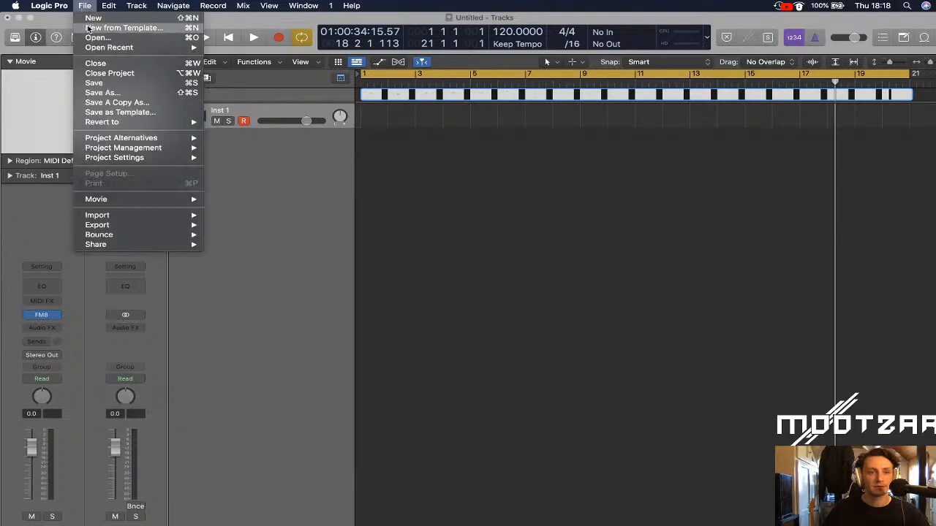
mouse_move(59, 5)
mouse_move(69, 34)
click(182, 46)
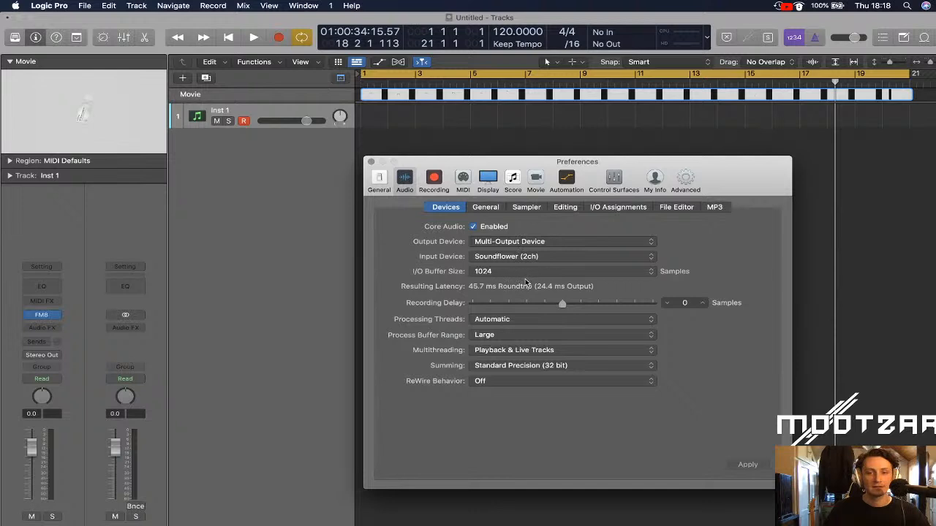
click(526, 274)
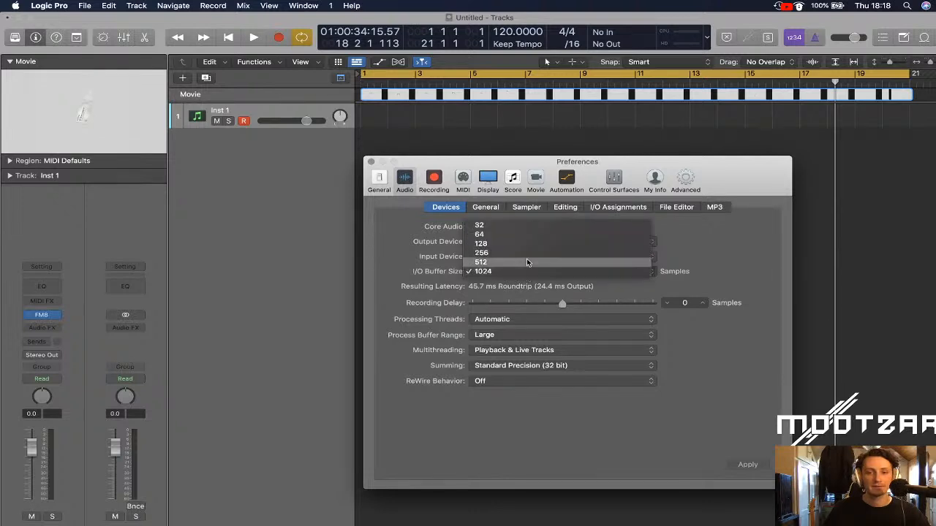
click(527, 262)
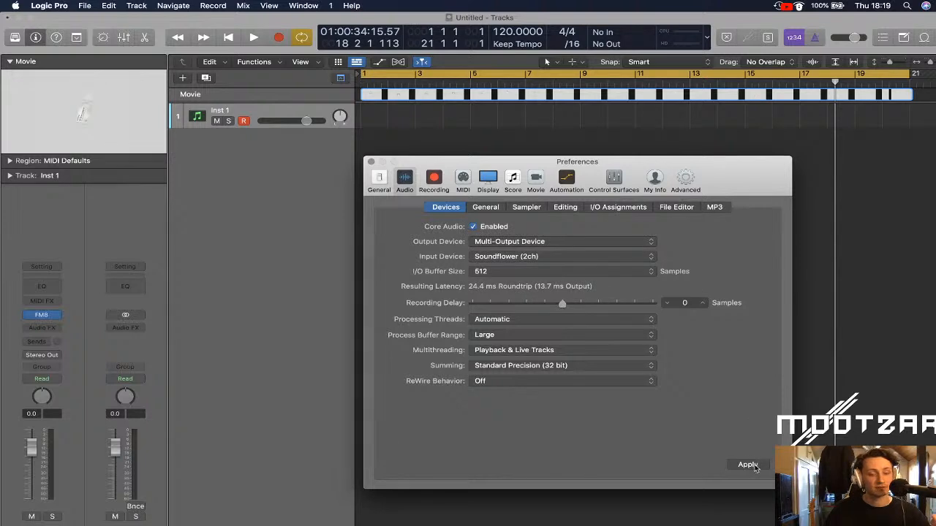
click(748, 465)
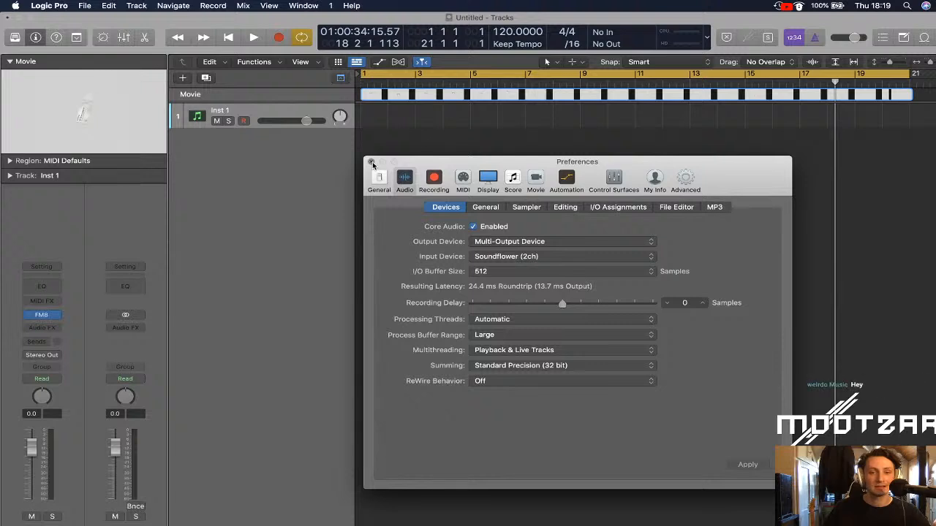
click(372, 162)
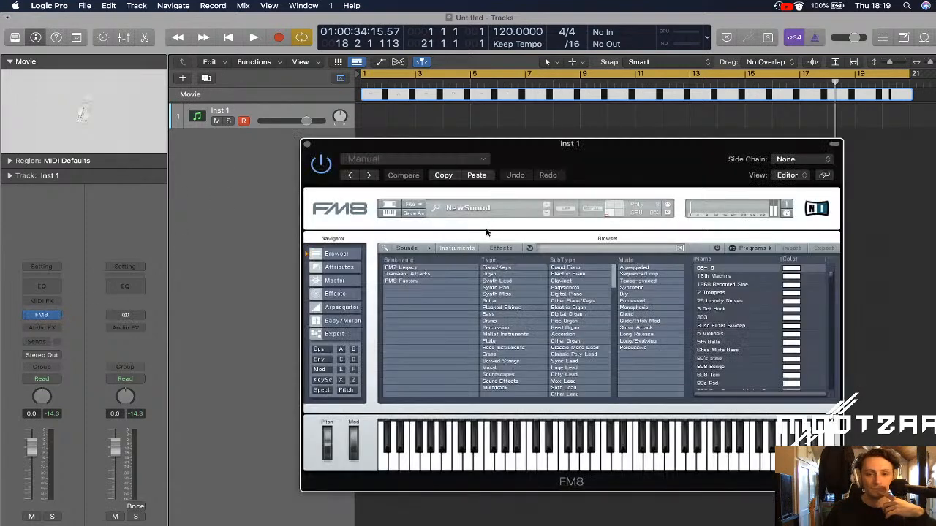
Look over the Browser and Master pages of the FM8 instrument on Inst 1, closing the plug-in window at the end
drag(568, 154, 460, 159)
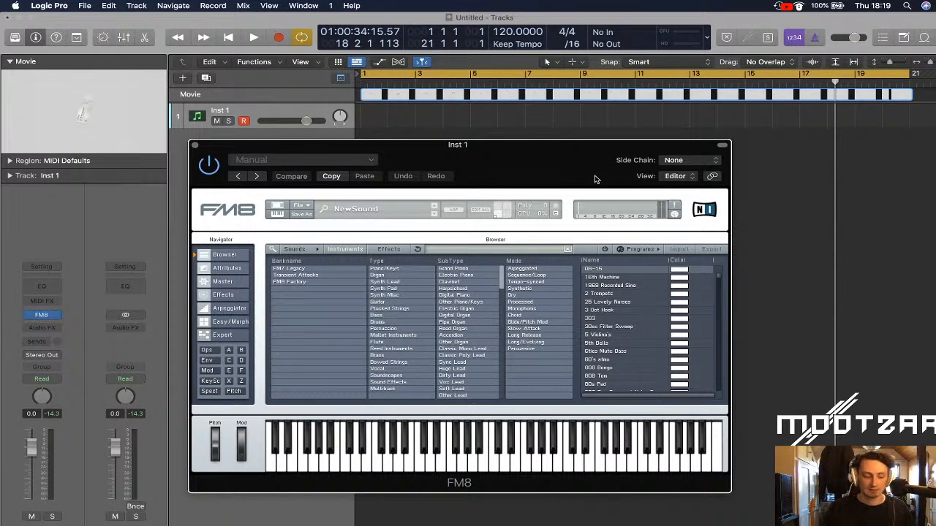
mouse_move(582, 159)
mouse_down()
mouse_move(655, 165)
mouse_move(583, 158)
mouse_up()
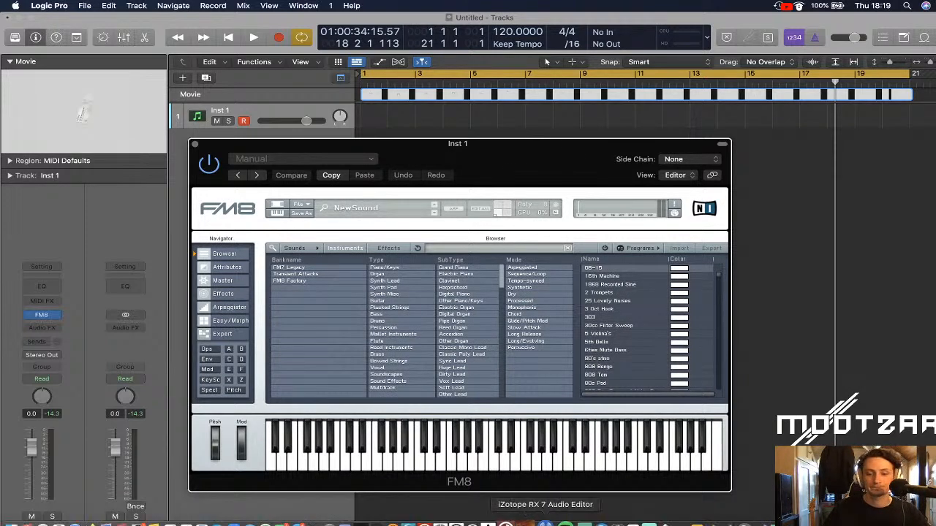
drag(543, 158, 566, 153)
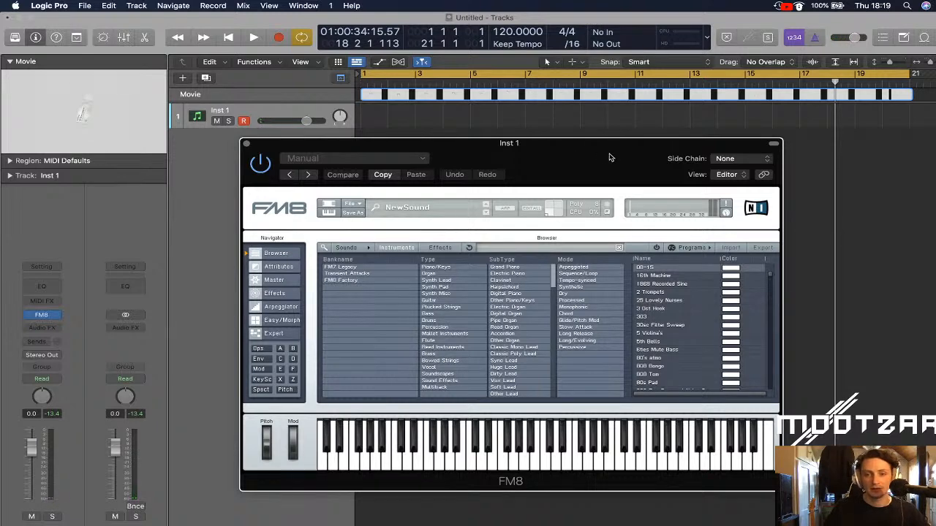
click(275, 279)
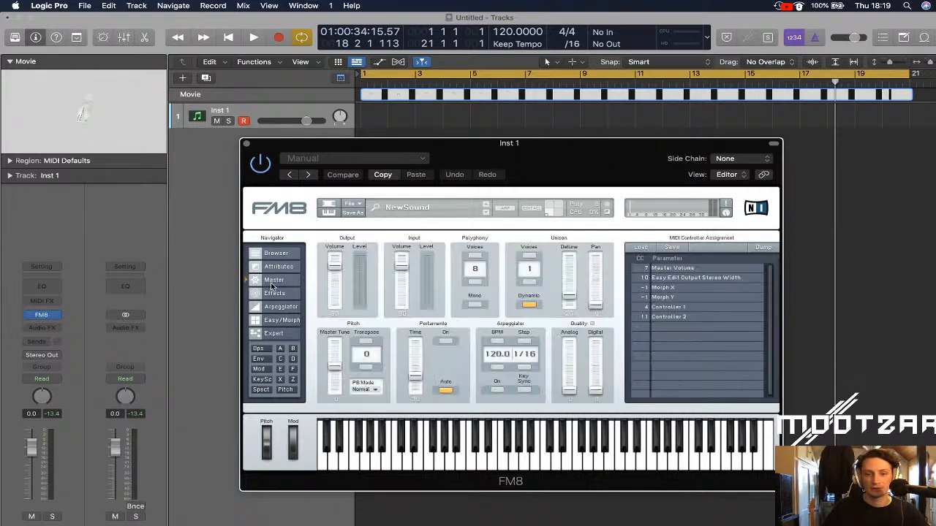
mouse_move(500, 145)
mouse_down()
mouse_move(558, 133)
mouse_move(506, 151)
mouse_up()
click(250, 151)
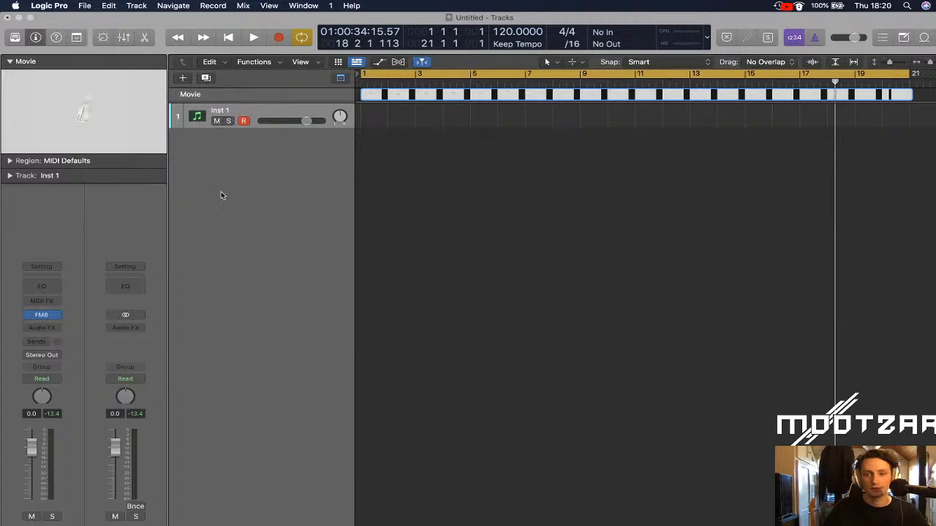
click(48, 272)
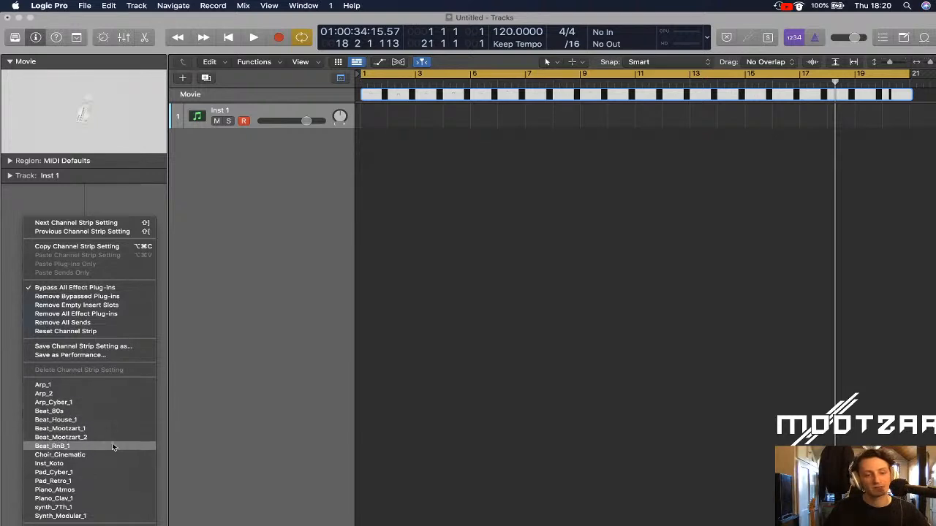
click(228, 293)
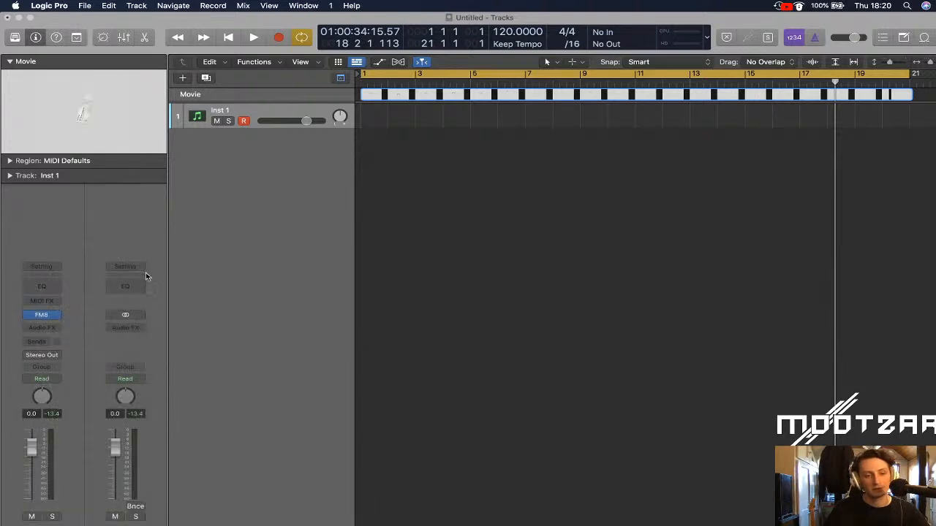
Reopen the FM8 instrument on Inst 1 and return the playhead to the start of bar 1
click(46, 317)
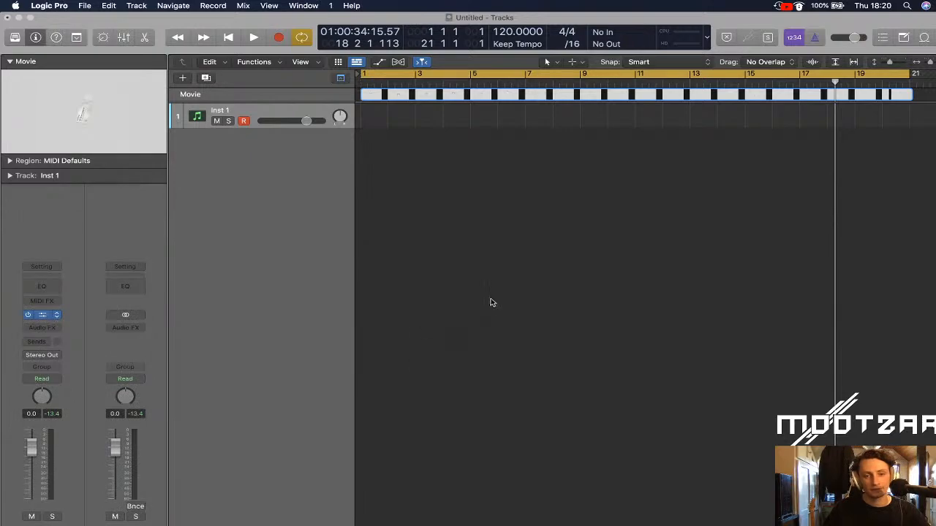
drag(549, 165, 679, 162)
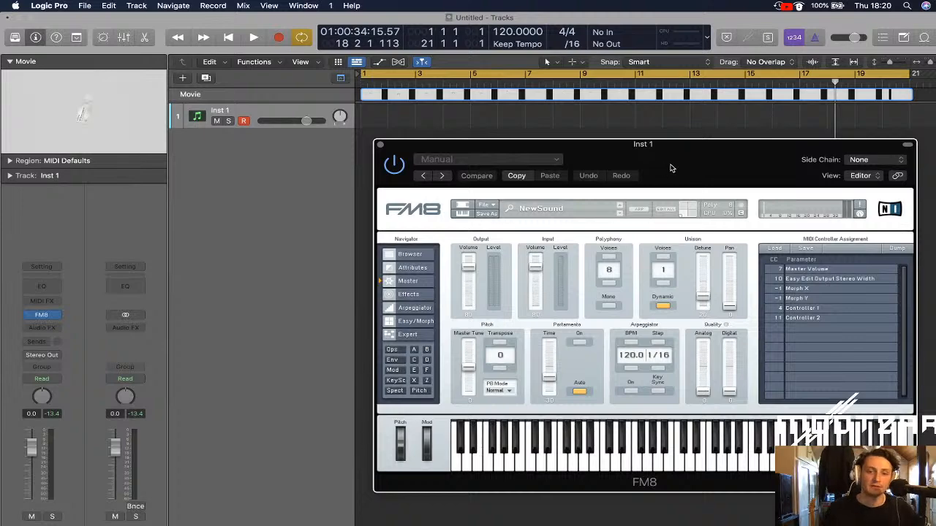
mouse_move(635, 145)
mouse_down()
mouse_move(623, 140)
mouse_move(639, 149)
mouse_up()
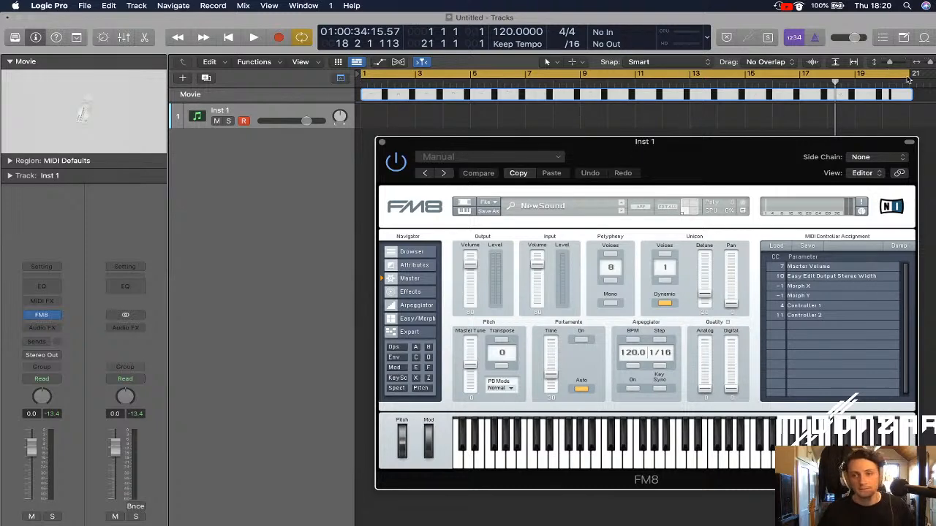
drag(837, 83, 361, 79)
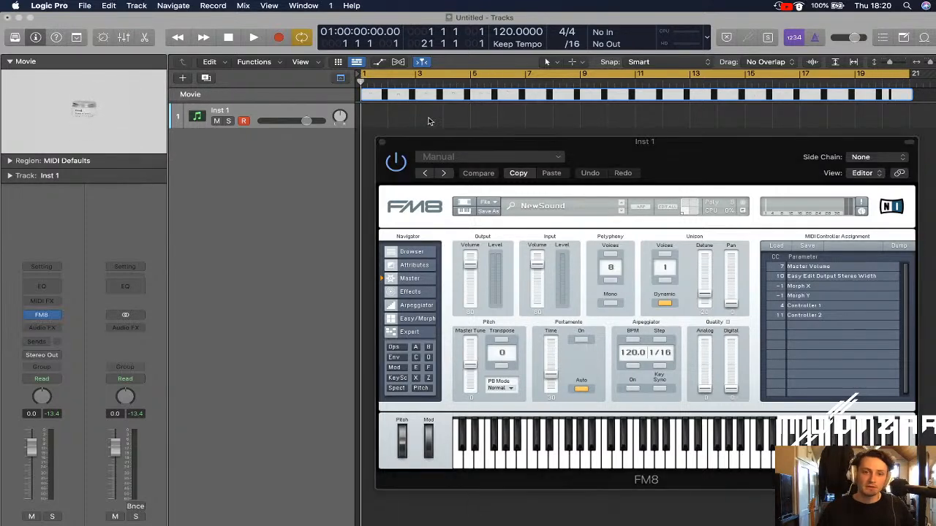
drag(579, 143, 479, 146)
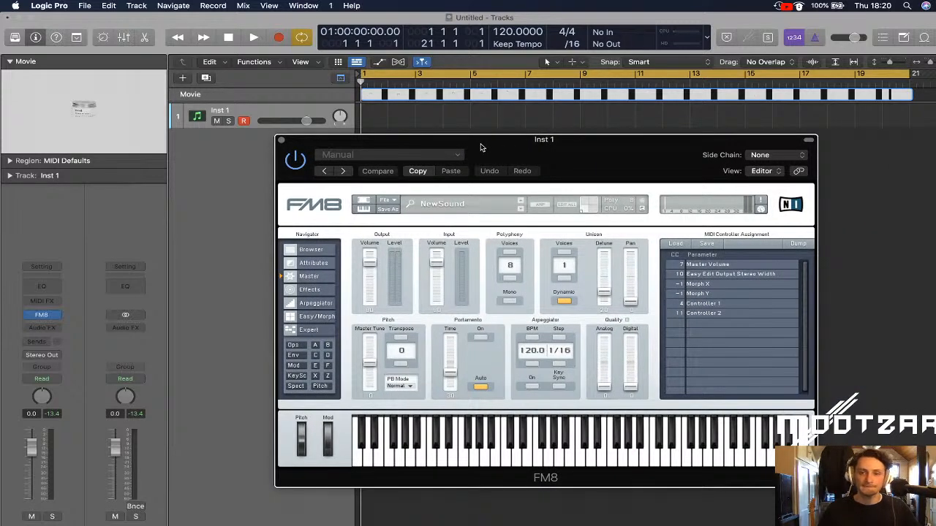
Load the 80s Pad preset from the Synth Pad type in FM8's browser and audition it
click(311, 249)
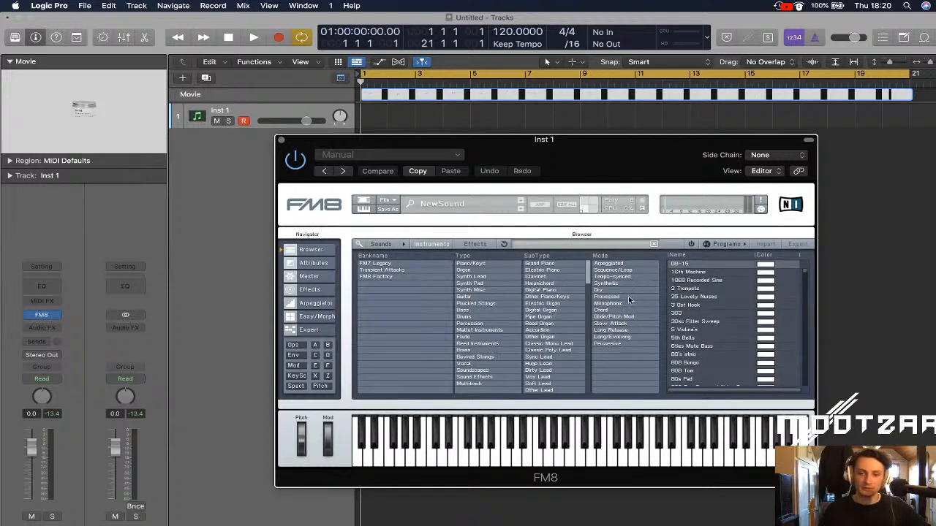
click(498, 278)
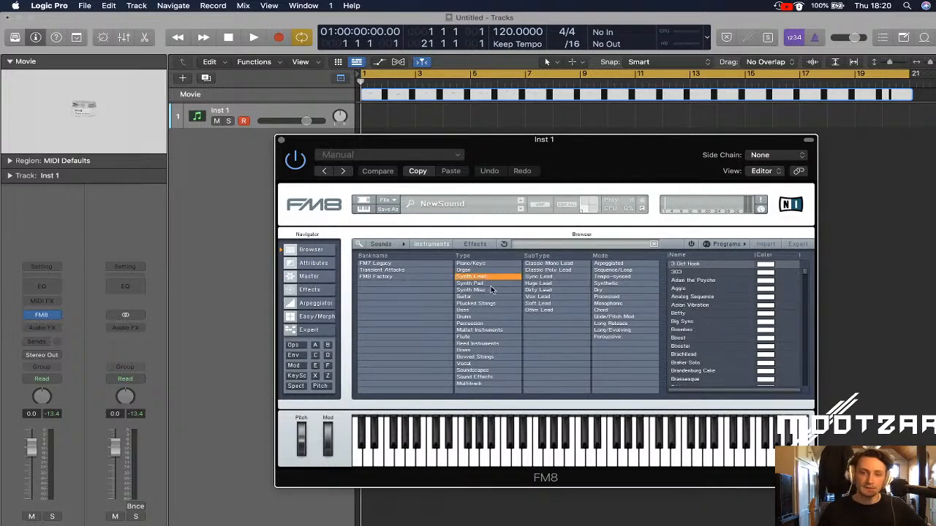
click(493, 289)
click(493, 282)
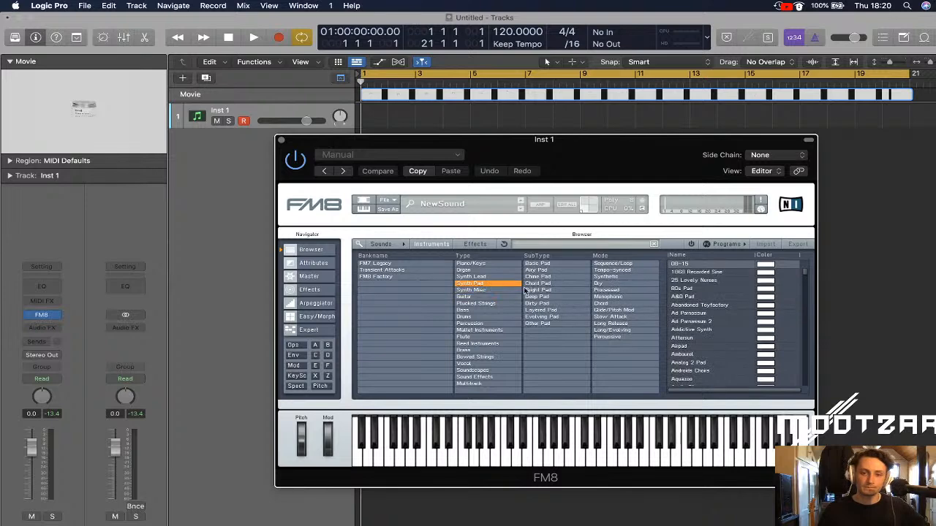
click(693, 290)
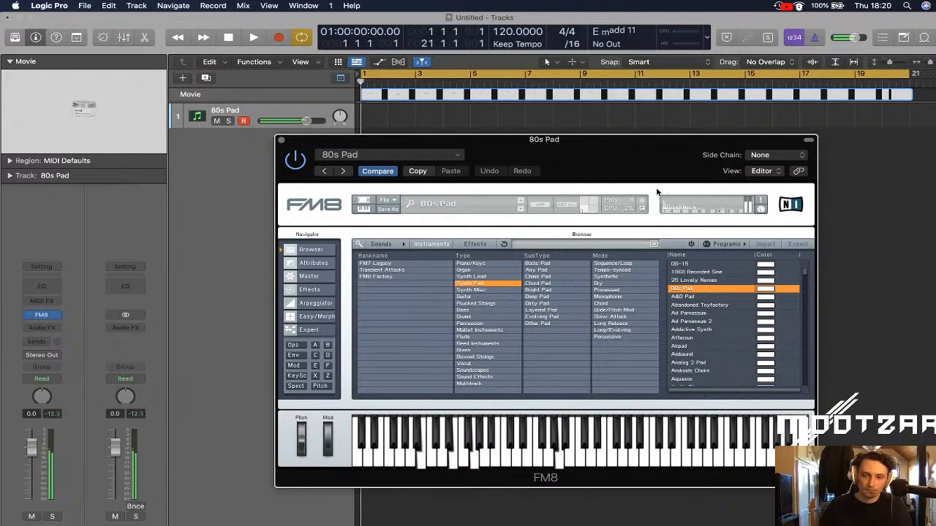
mouse_move(627, 524)
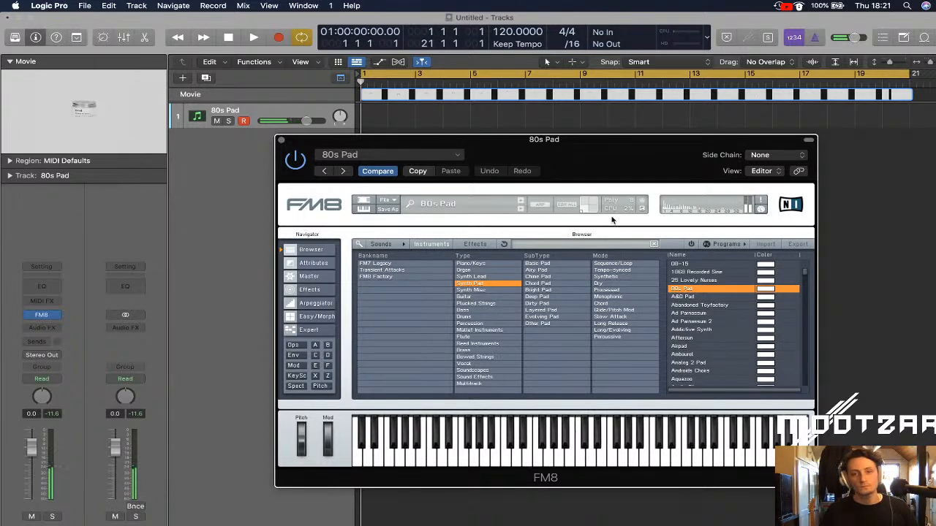
drag(636, 159, 638, 164)
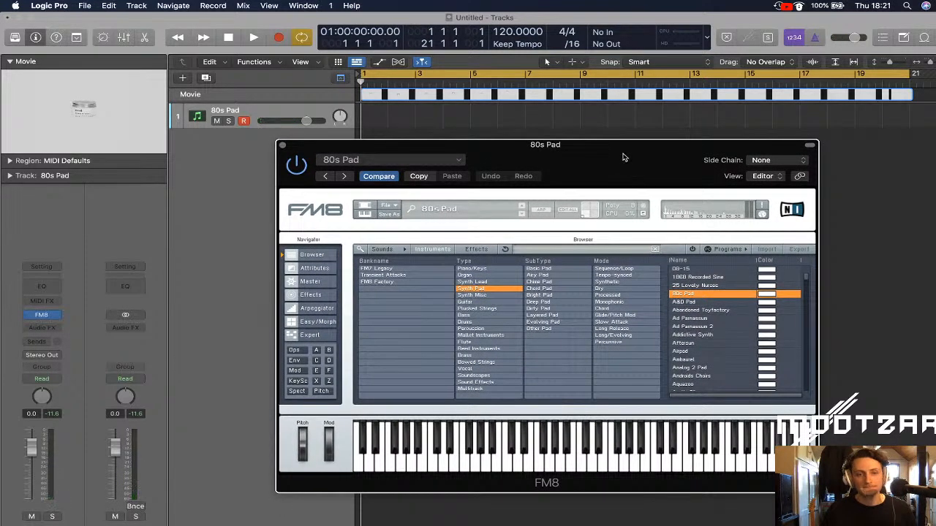
drag(623, 157, 556, 155)
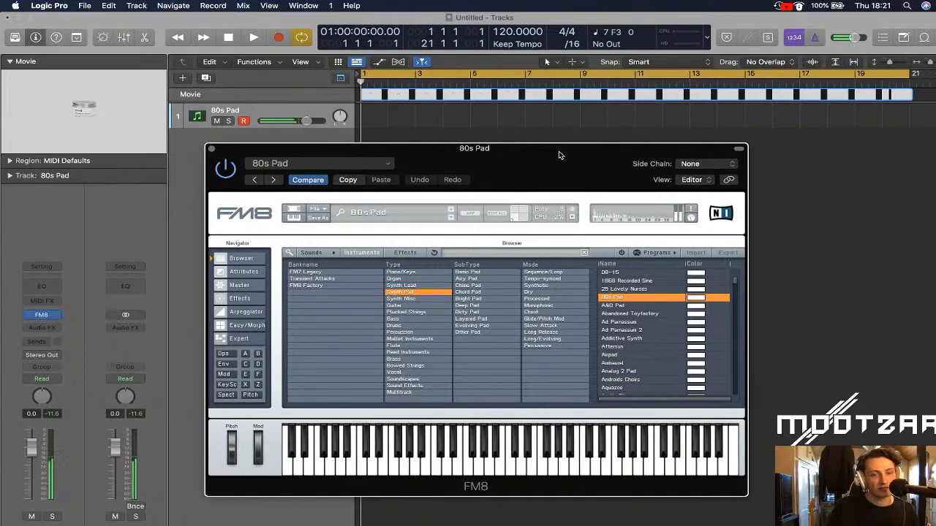
drag(454, 159, 475, 158)
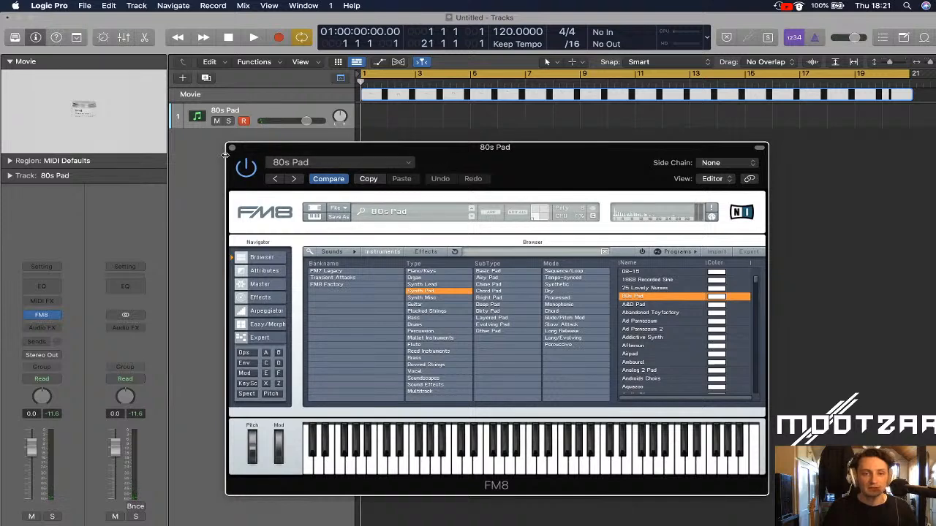
Set FM8's master Quality to Analog 31 and Digital 50, audition the sound and close the plug-in window
click(260, 286)
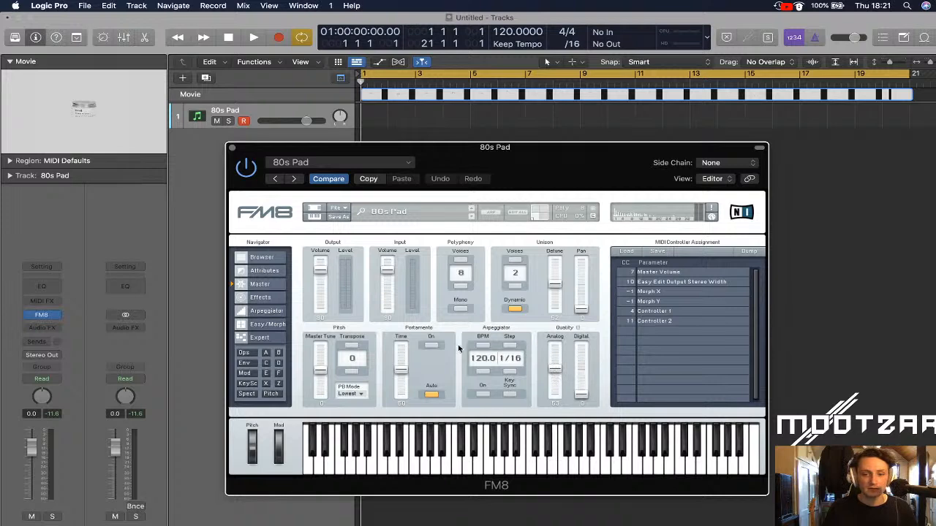
drag(554, 374, 559, 324)
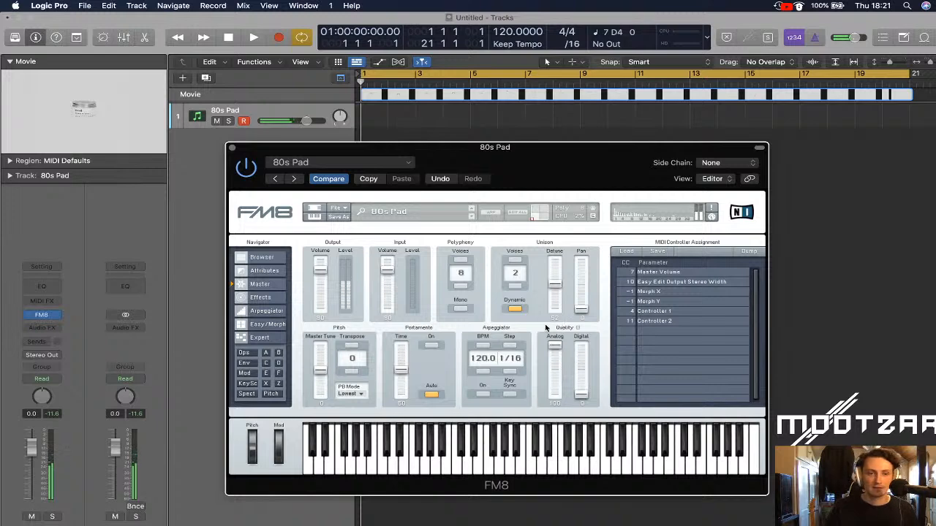
drag(555, 349, 560, 373)
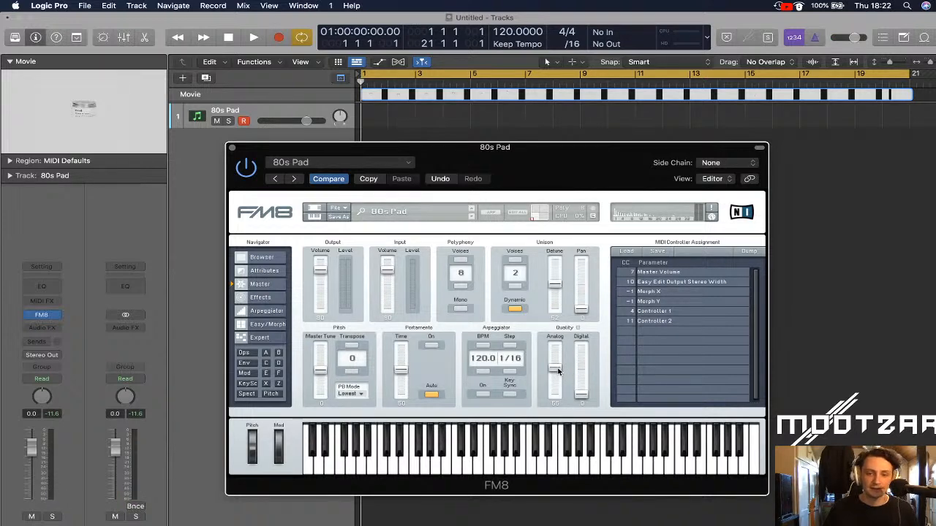
drag(558, 372, 576, 363)
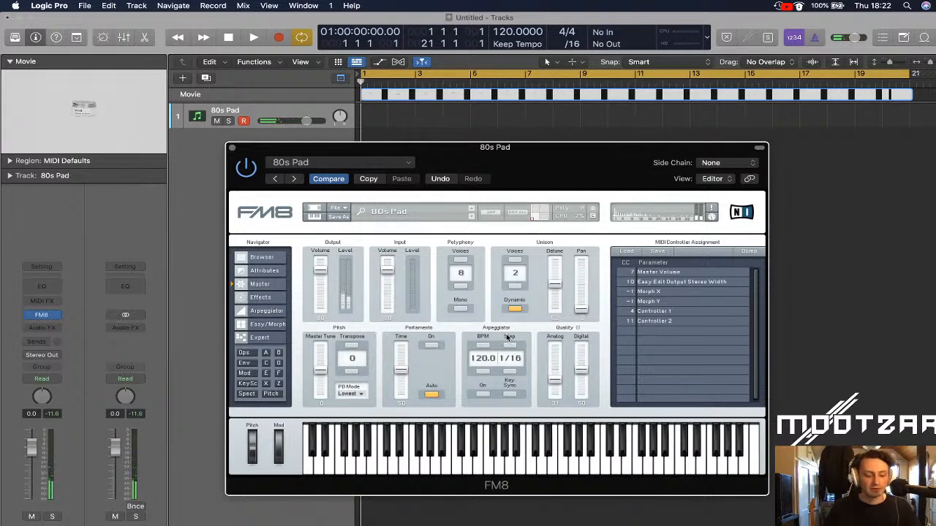
click(232, 148)
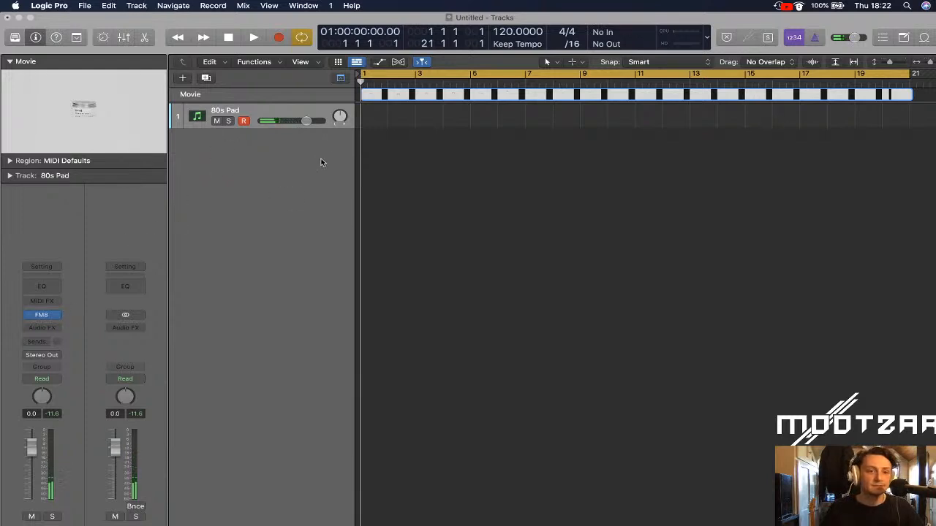
Look over FM8's Easy/Morph, Effects and Expert operator pages for the 80s Pad sound, closing the plug-in window at the end
click(46, 319)
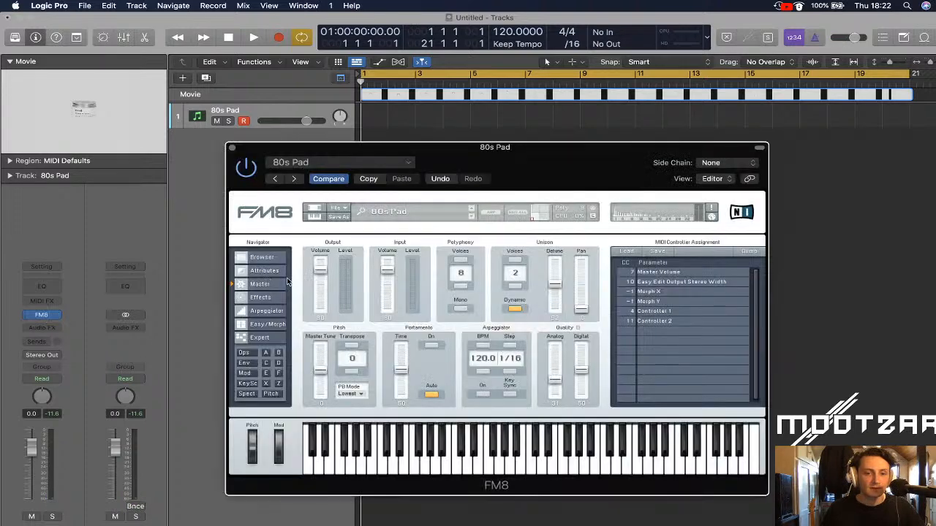
click(263, 324)
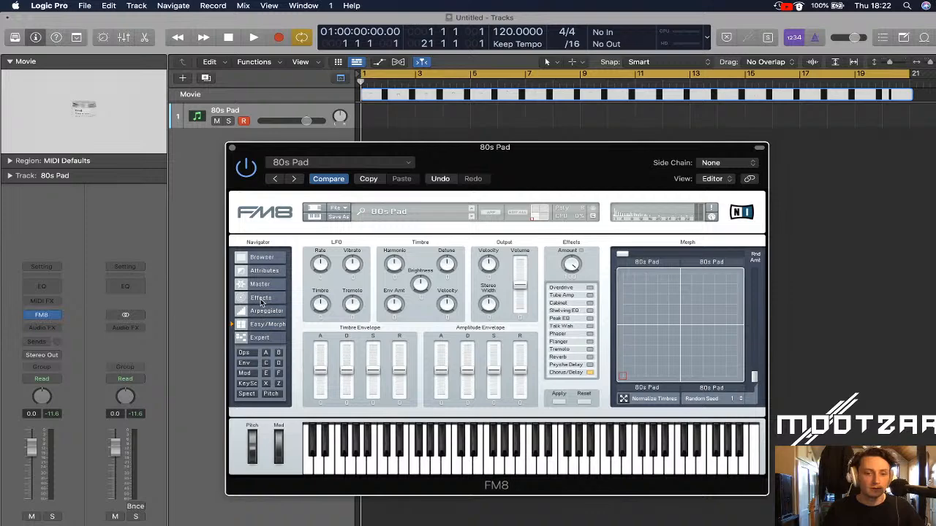
click(261, 298)
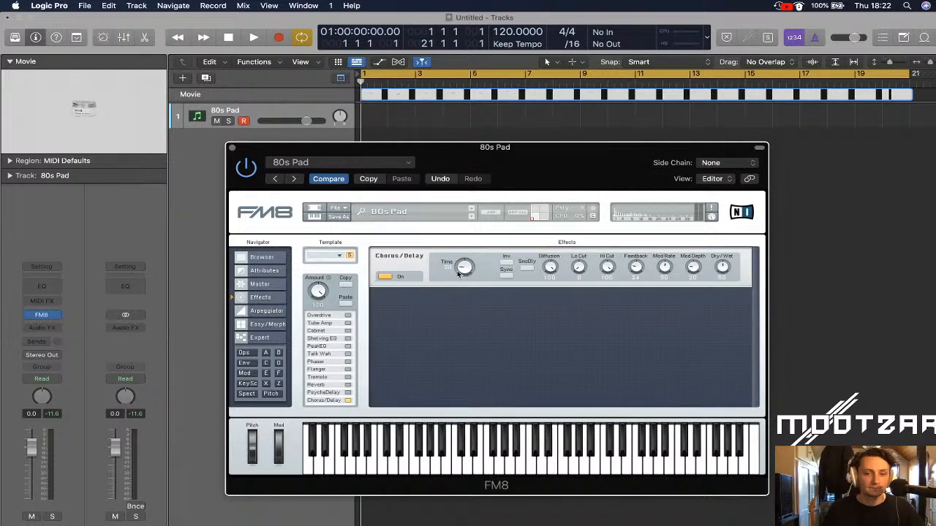
drag(459, 151, 445, 147)
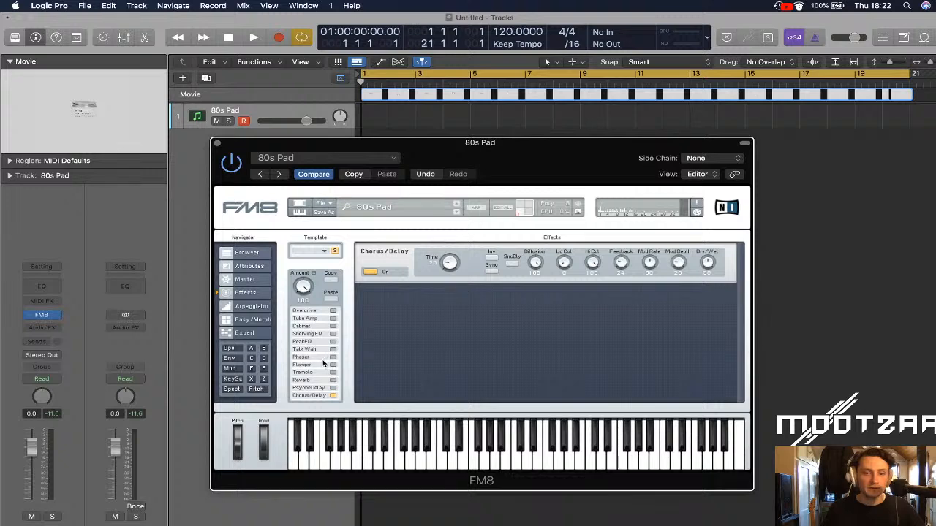
click(259, 334)
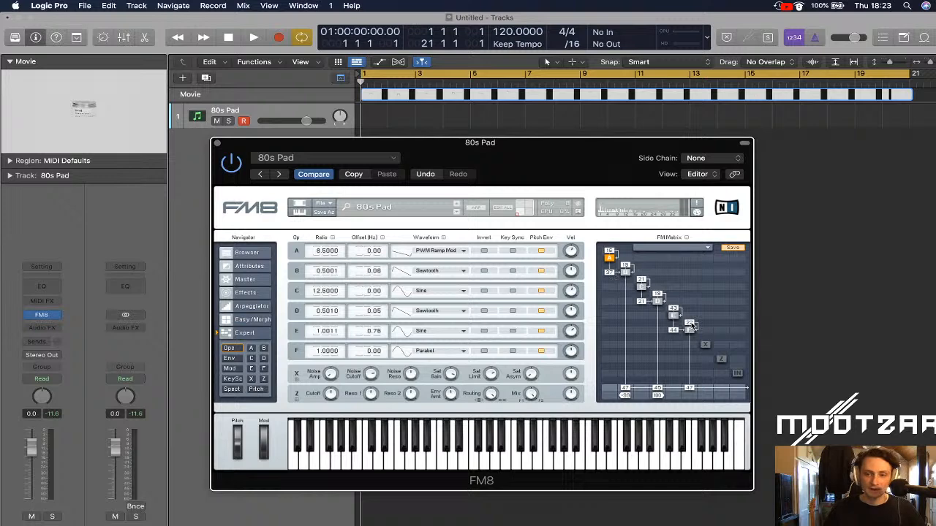
mouse_move(692, 327)
mouse_down()
mouse_move(694, 299)
mouse_move(697, 322)
mouse_up()
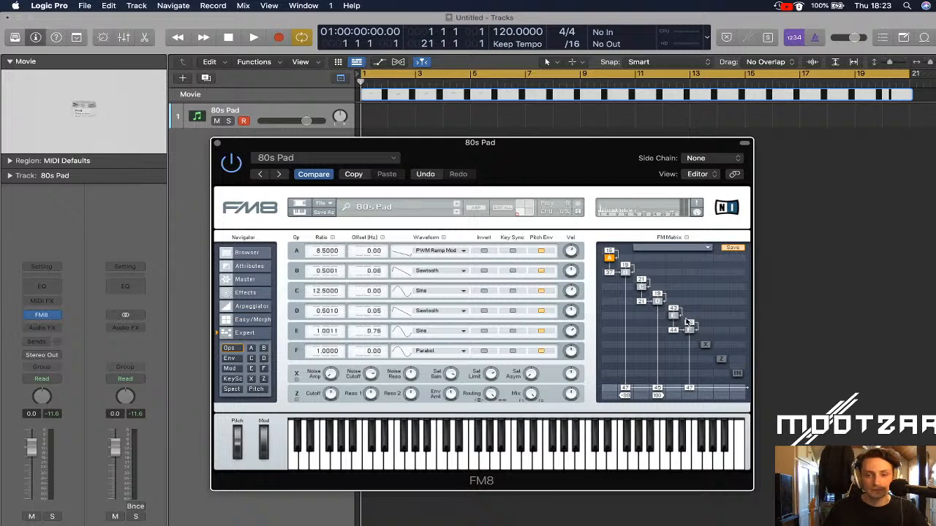
click(217, 144)
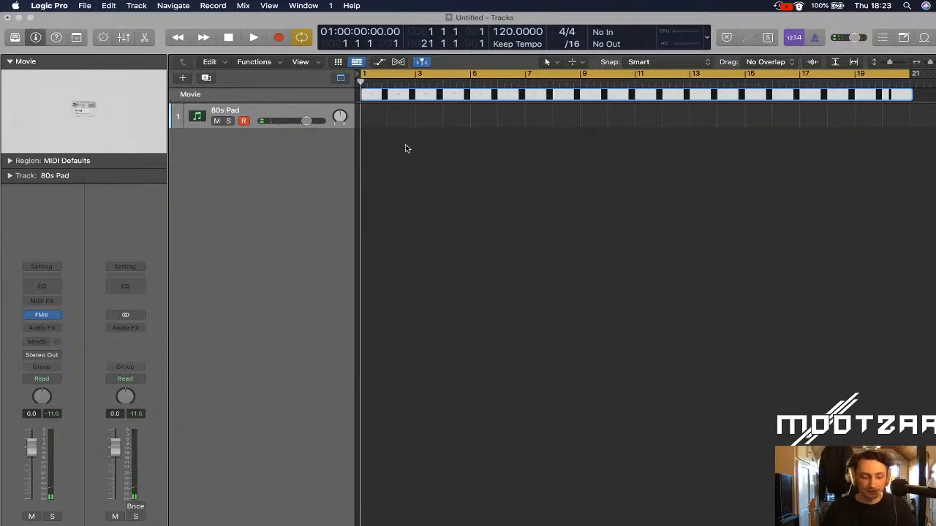
Show all channels in the Mixer, lower the Click channel to -20.0 dB, restore the Tracks view and close the Mixer
key(x)
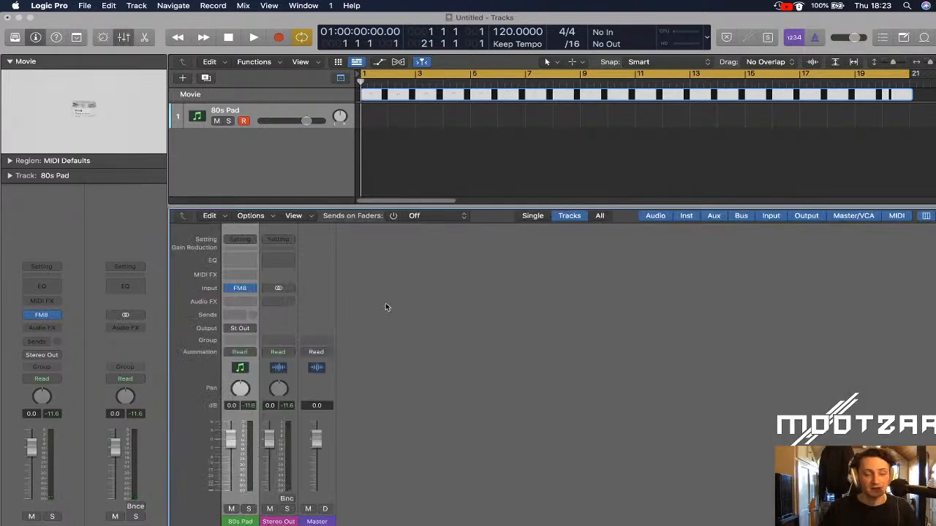
click(599, 216)
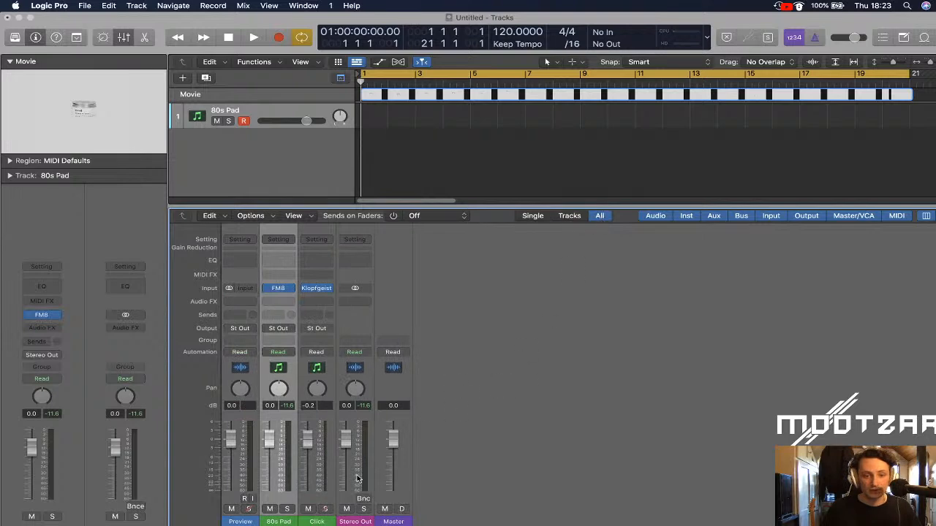
drag(308, 444, 308, 475)
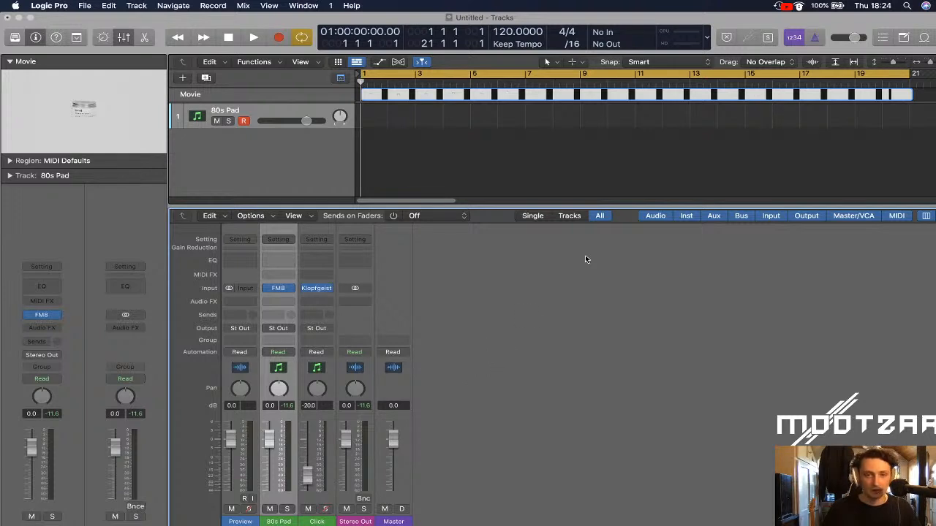
click(570, 216)
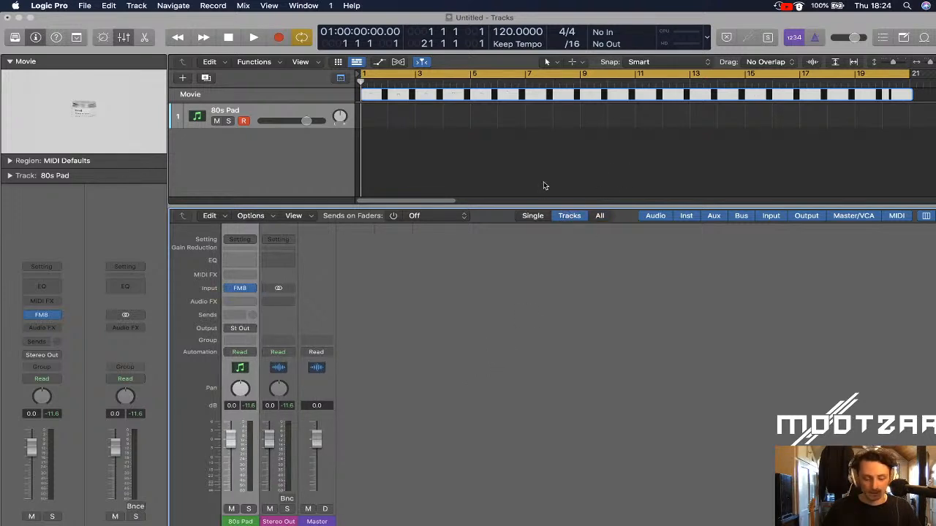
key(x)
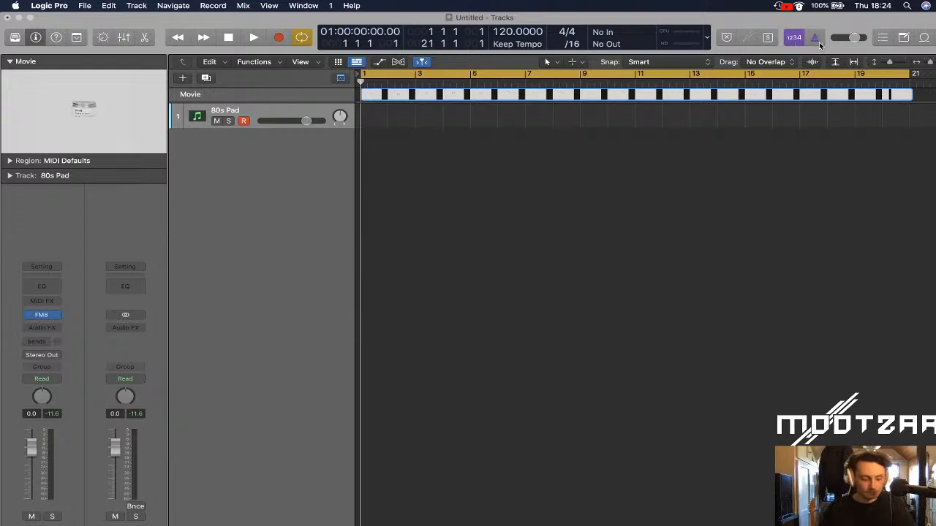
Record a sustained chord progression on the 80s Pad track from bar 1 into bar 9
key(r)
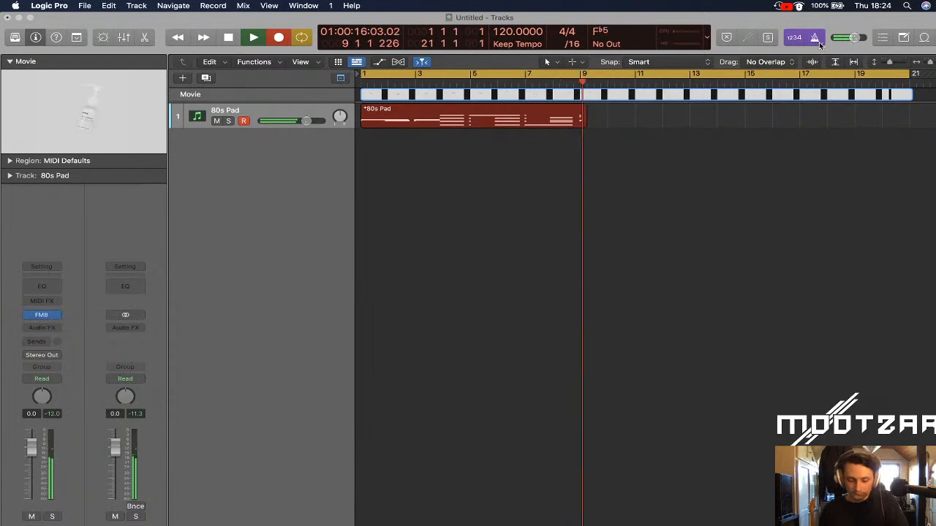
key(space)
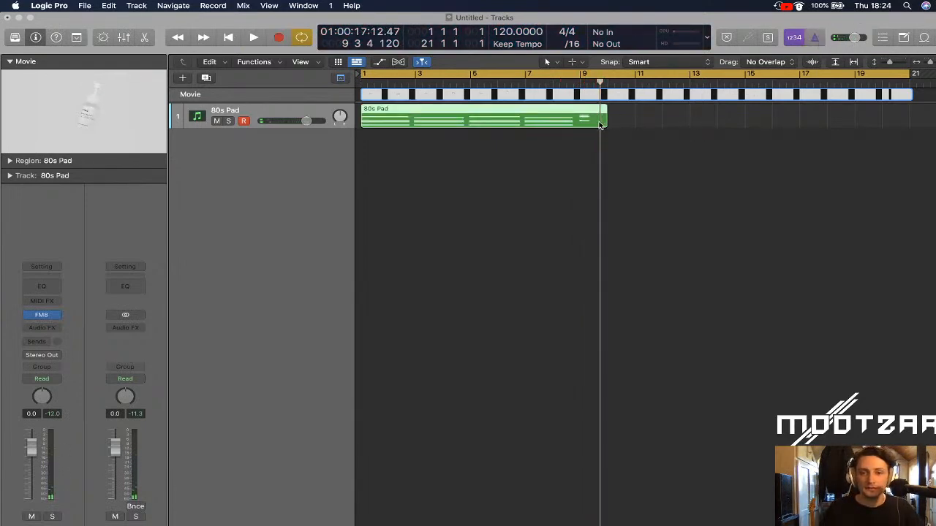
Open the 80s Pad region in the Piano Roll and enlarge the editor to show its notes through bar 9
double_click(592, 122)
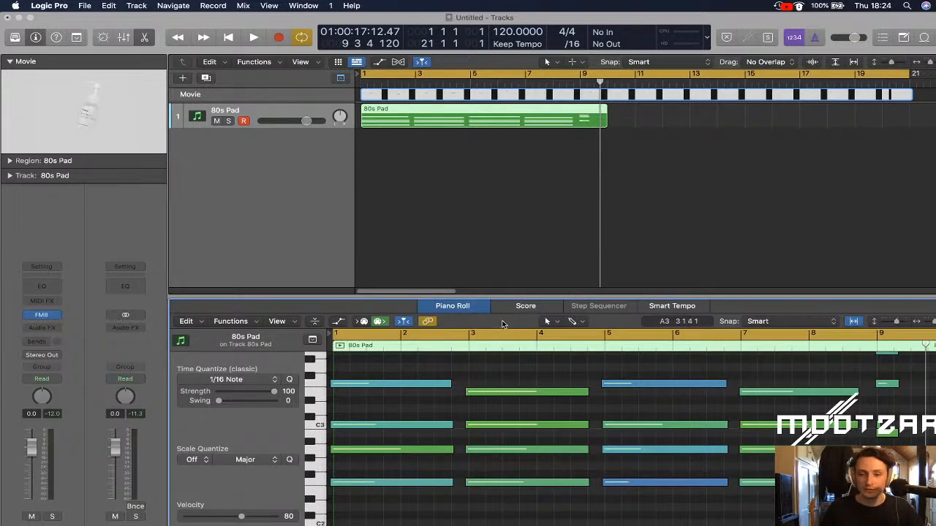
drag(519, 297, 549, 142)
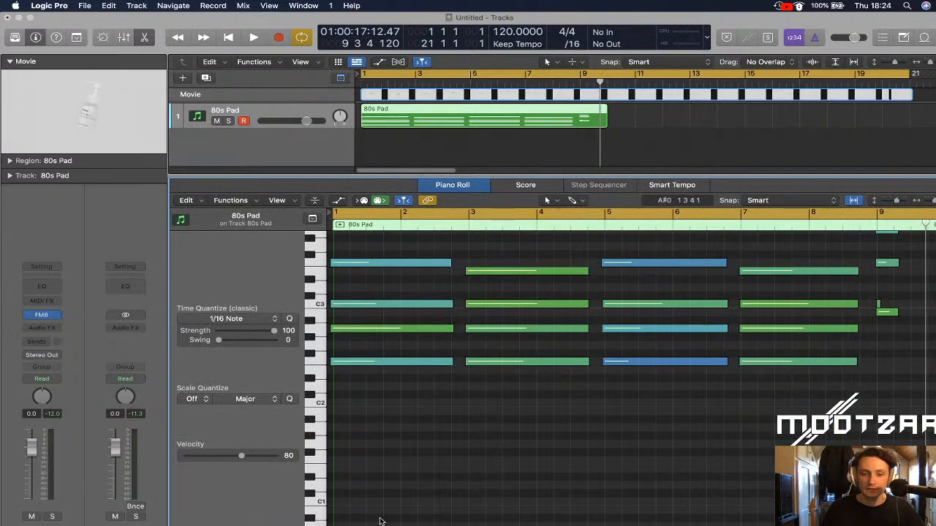
scroll(441, 450, right, 8)
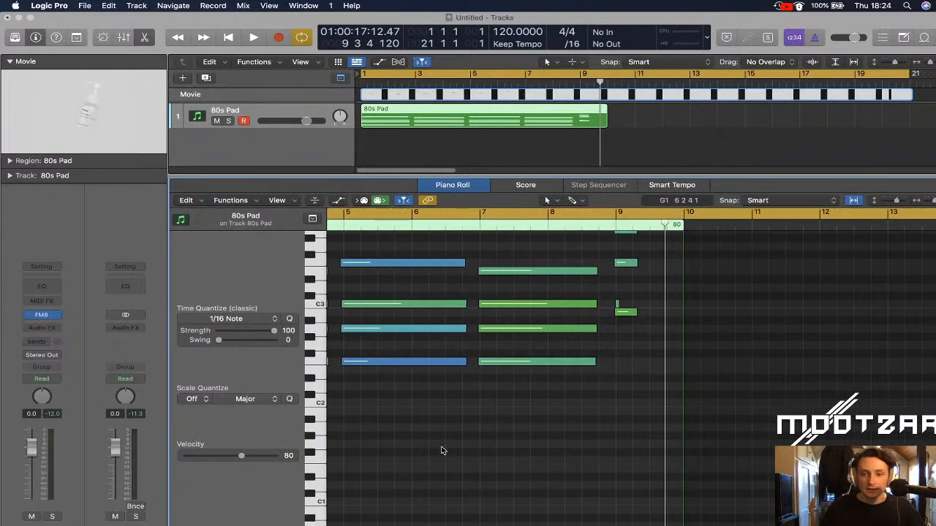
scroll(441, 450, up, 5)
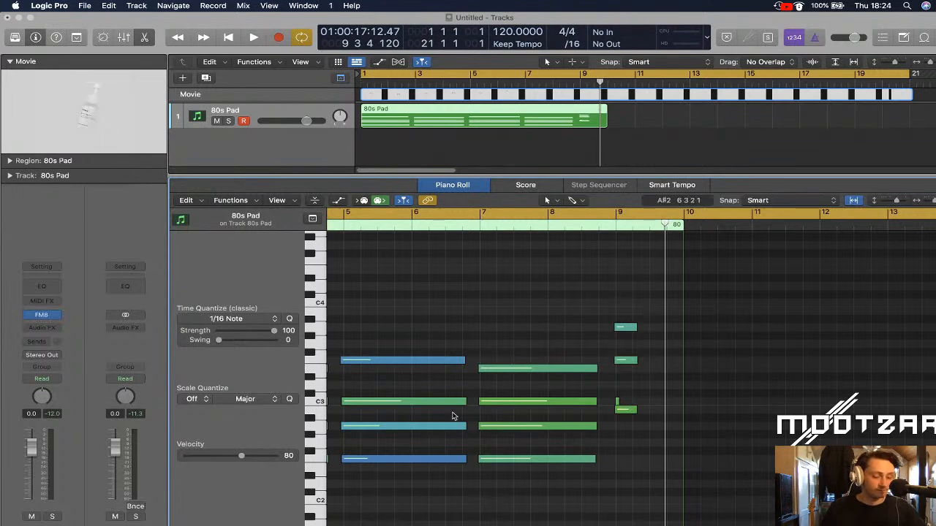
Audition the bar 9 chord's notes, remove the stray short C3 note and move the B2 note up to C3
drag(620, 304, 633, 429)
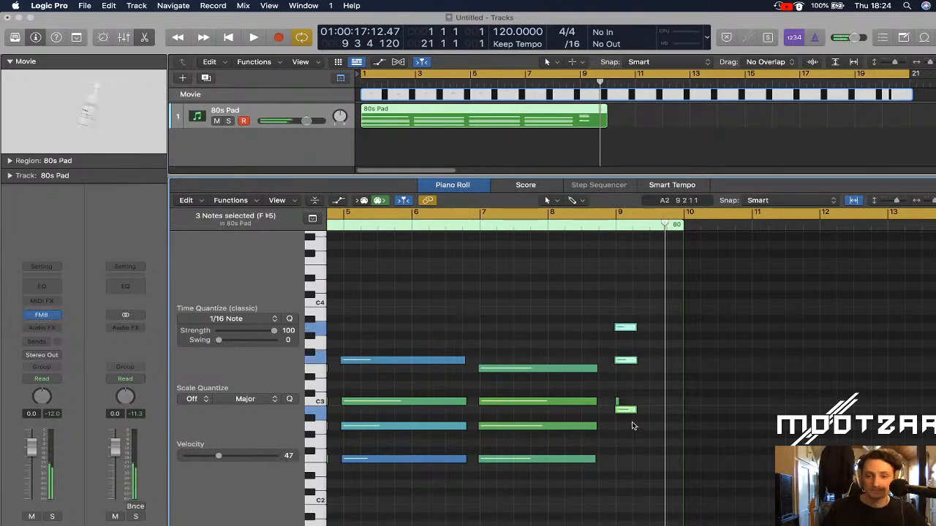
click(633, 423)
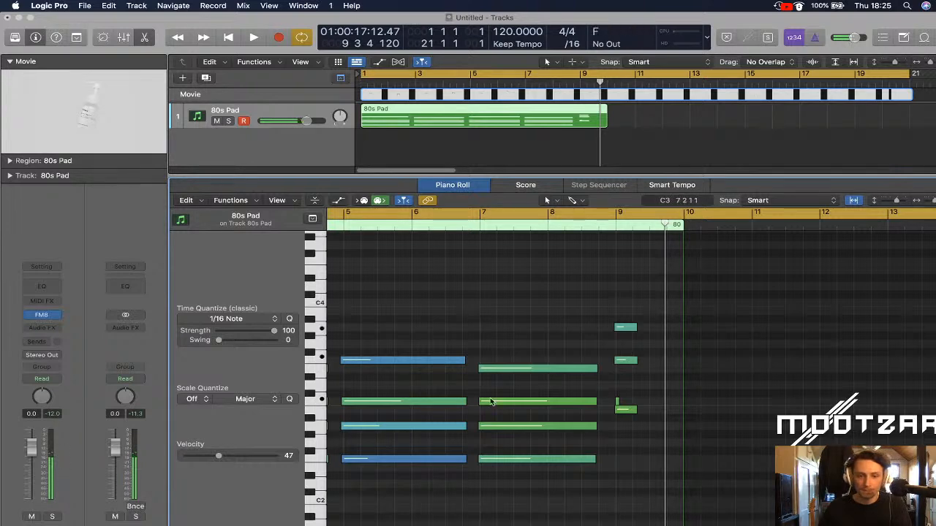
click(323, 399)
click(324, 363)
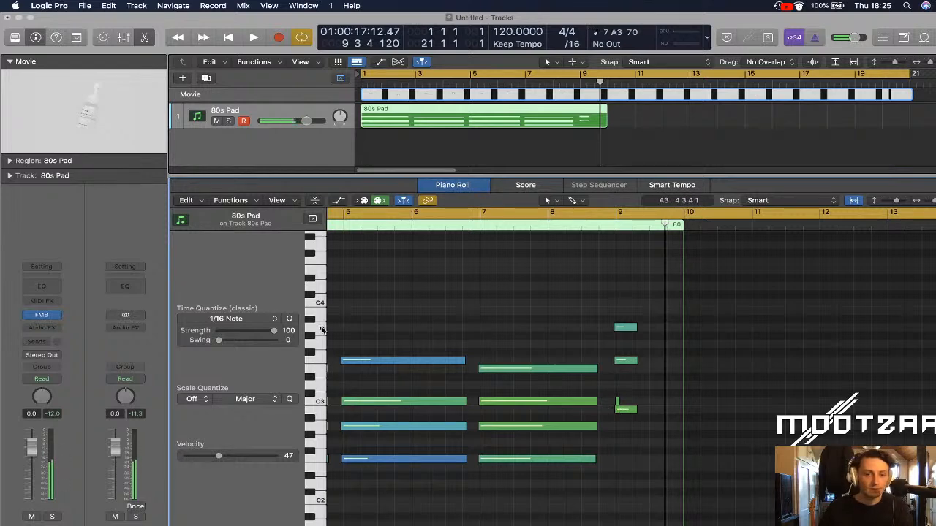
click(623, 361)
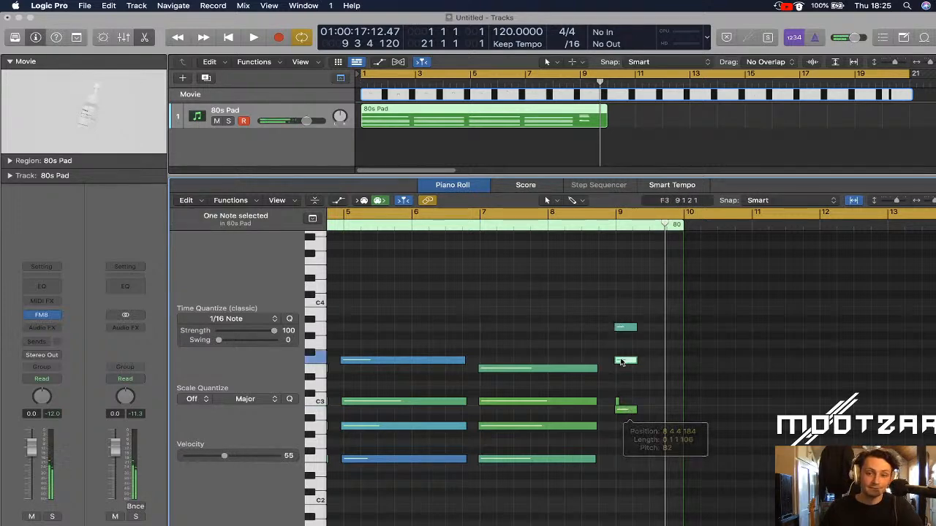
click(623, 328)
click(616, 406)
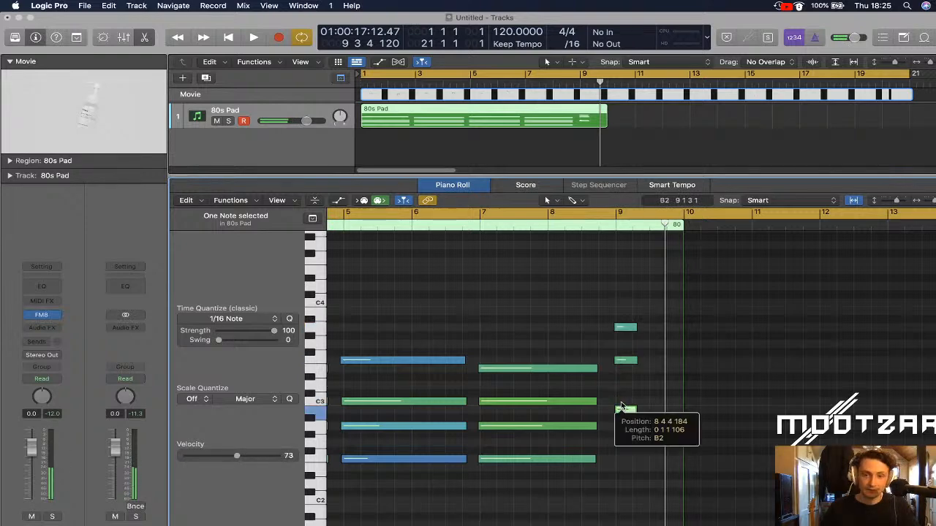
drag(617, 407, 617, 399)
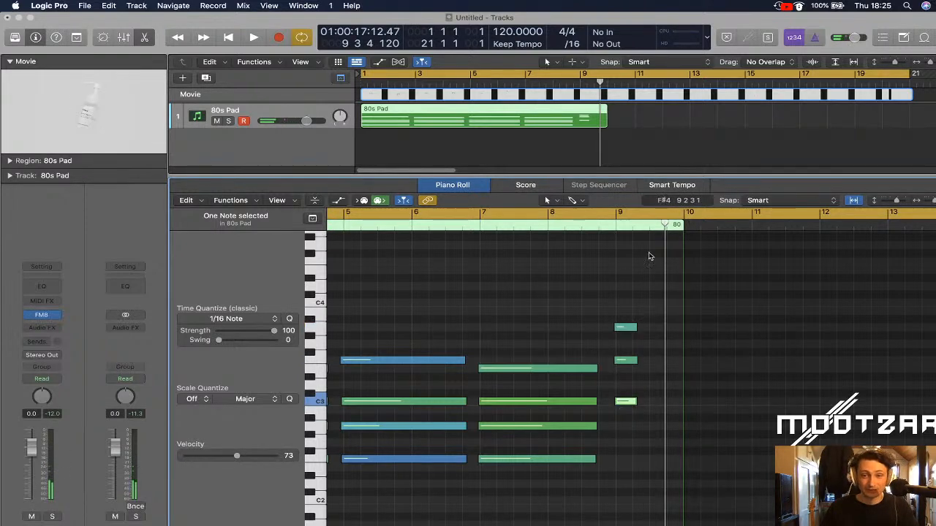
Extend the 80s Pad region to bar 21 and lengthen the three bar 9 chord notes to end at bar 11
drag(933, 201, 922, 204)
drag(533, 289, 786, 269)
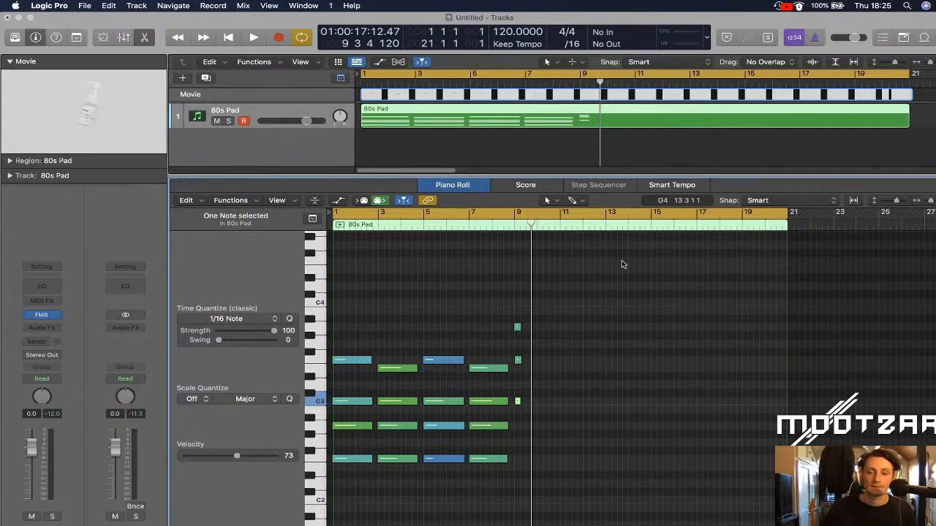
drag(521, 302, 564, 404)
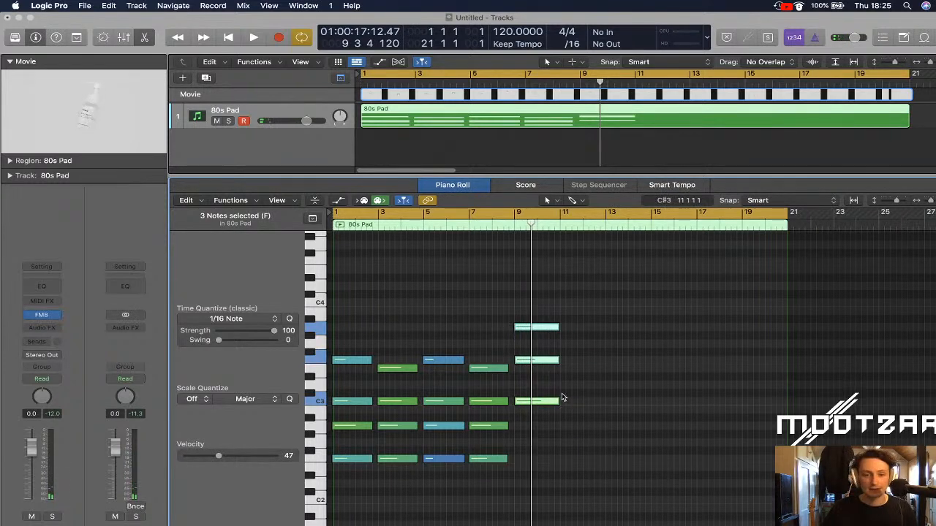
Trim the starts of the first chord's four notes so they line up with bar 1
key(space)
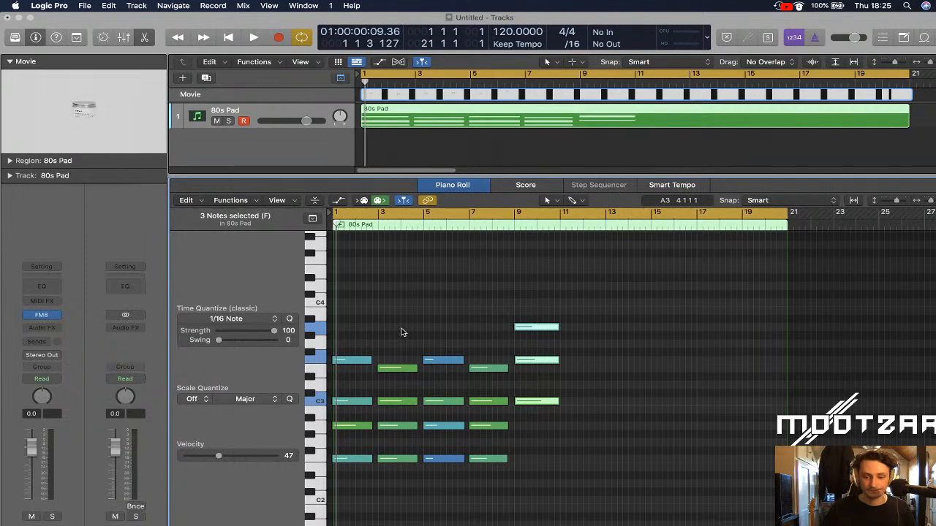
scroll(400, 333, up, 5)
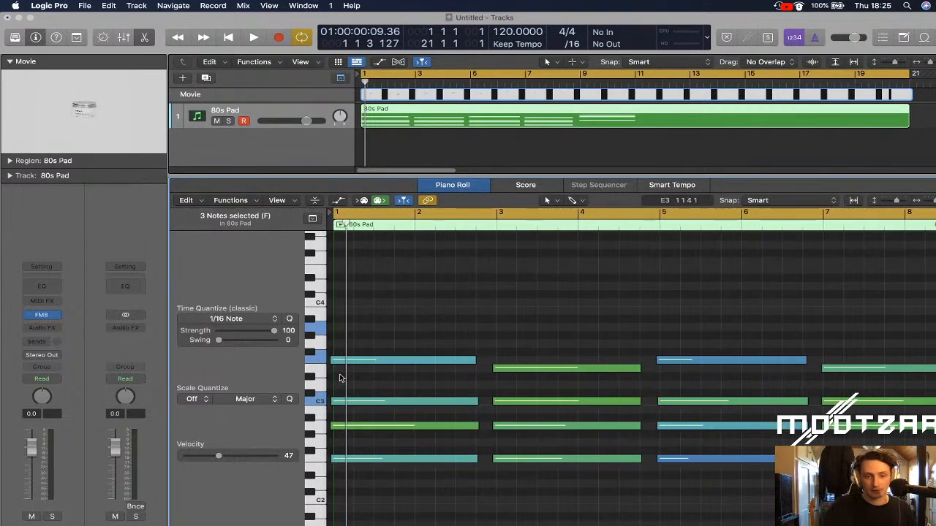
drag(387, 335, 387, 524)
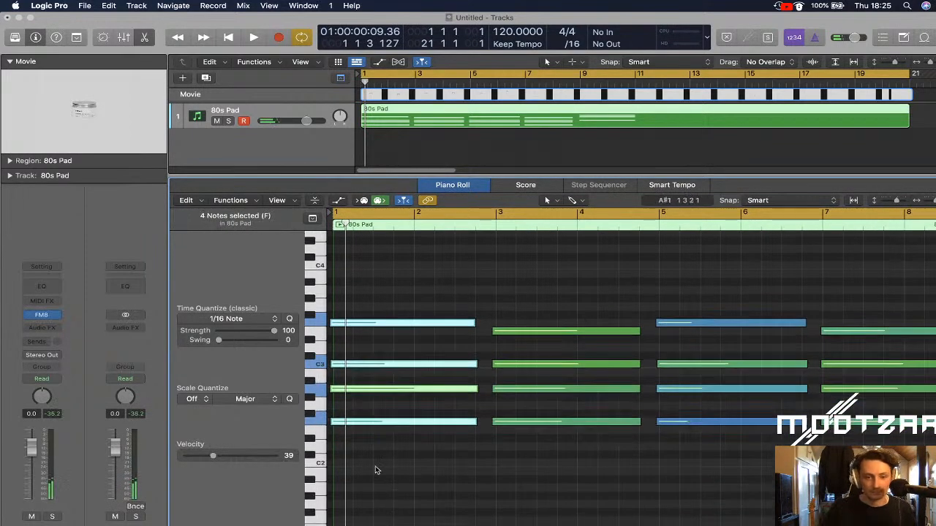
drag(330, 422, 334, 326)
click(337, 426)
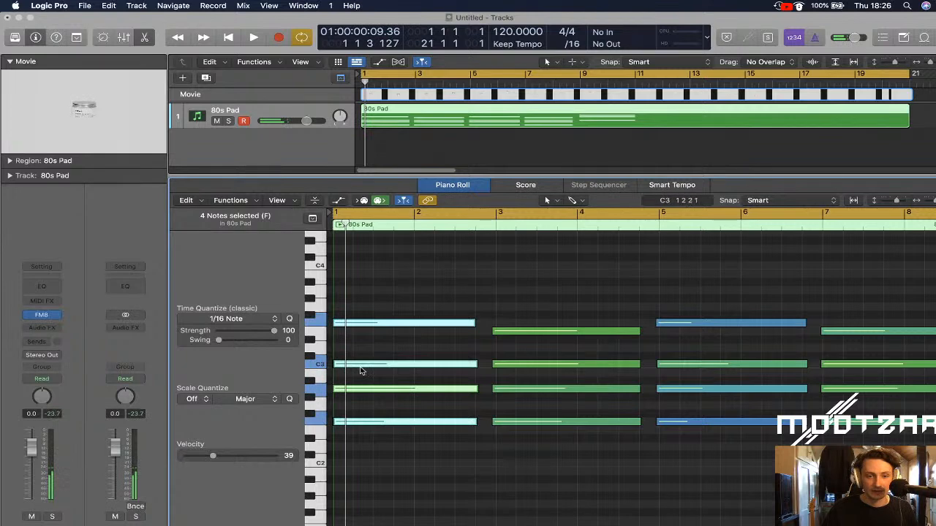
Play the pad progression from bar 1 up to bar 11
key(Return)
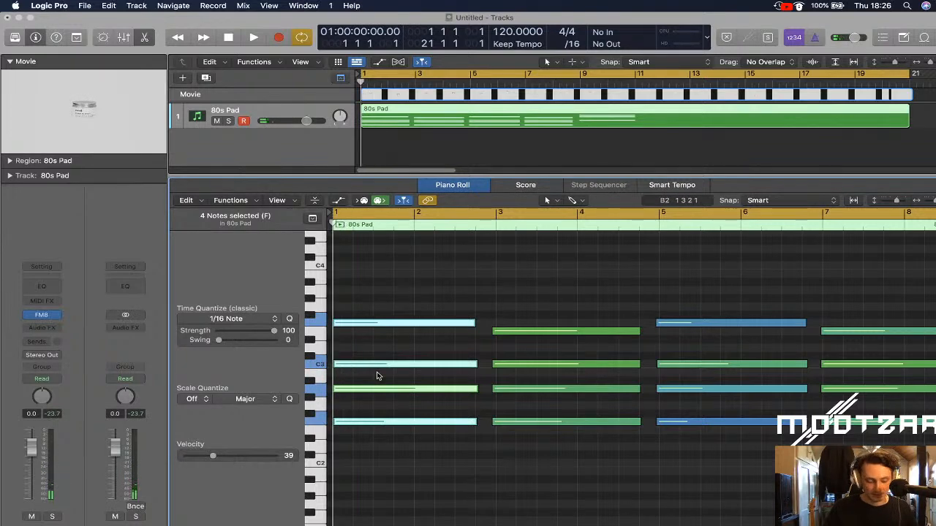
key(space)
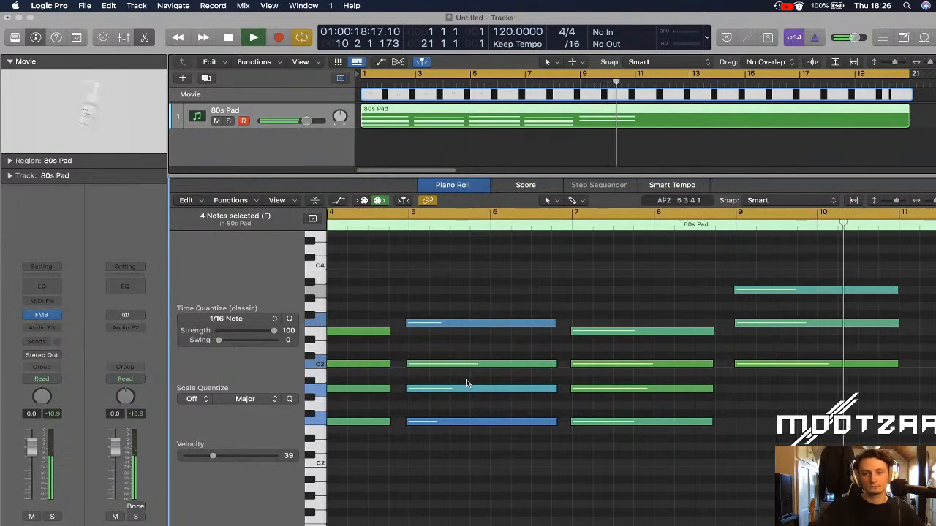
key(space)
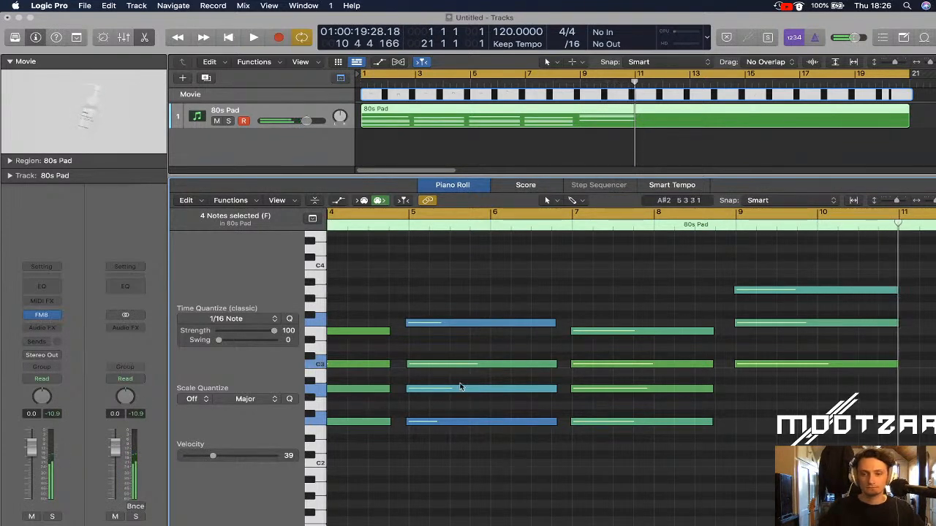
Audition individual notes of the bar 5, bar 7 and bar 9 chords, then clear the note selection
scroll(510, 366, right, 3)
scroll(510, 366, up, 2)
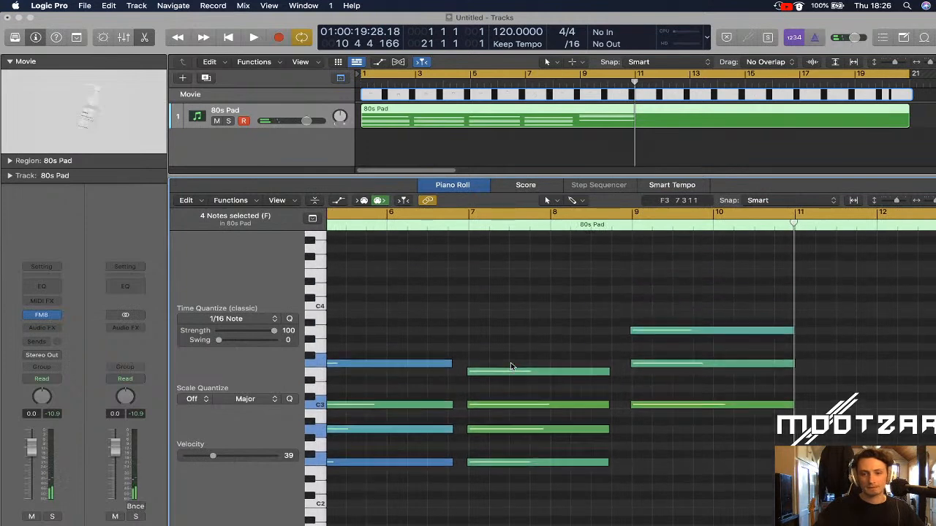
scroll(511, 367, up, 1)
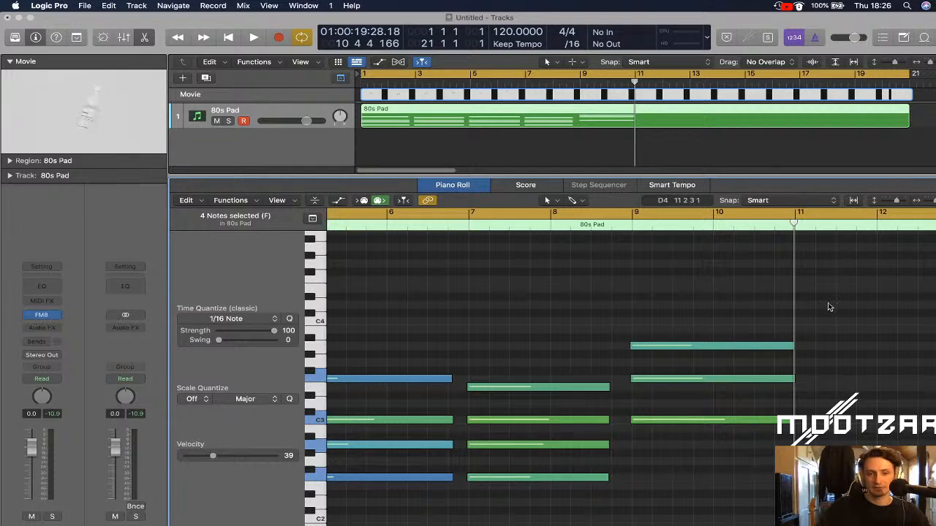
scroll(827, 307, down, 5)
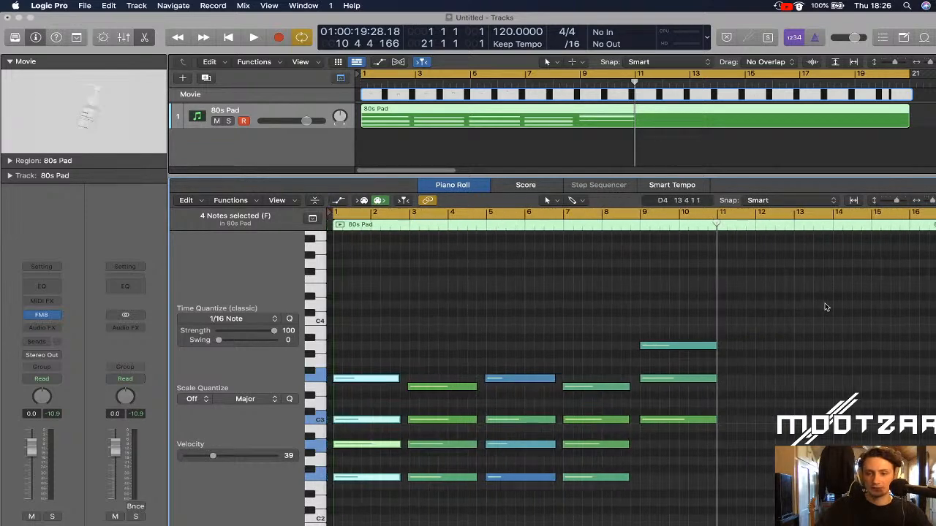
scroll(825, 307, right, 2)
drag(607, 321, 616, 475)
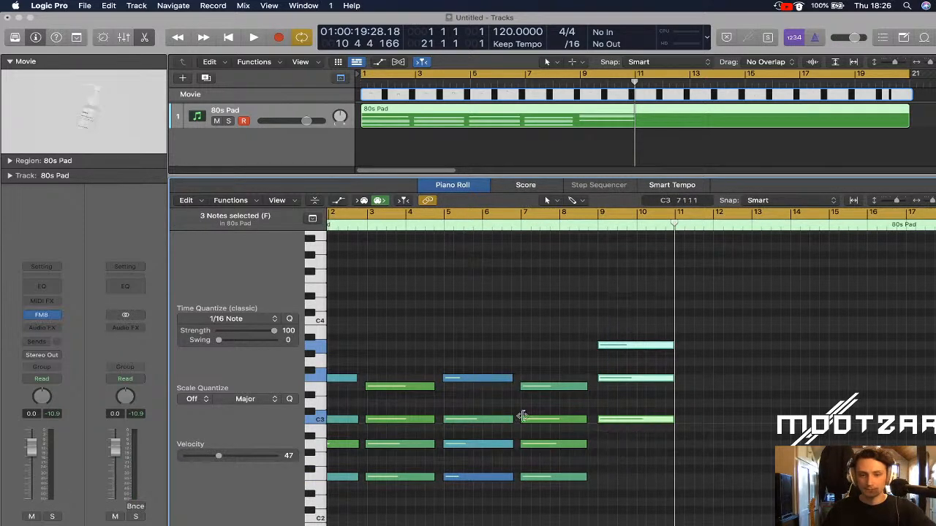
click(476, 478)
click(475, 445)
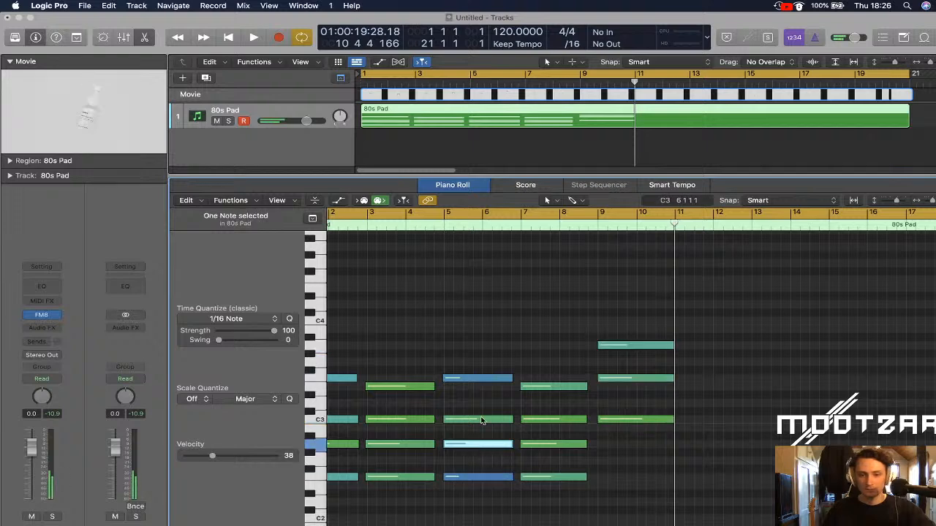
click(482, 421)
click(486, 380)
click(572, 390)
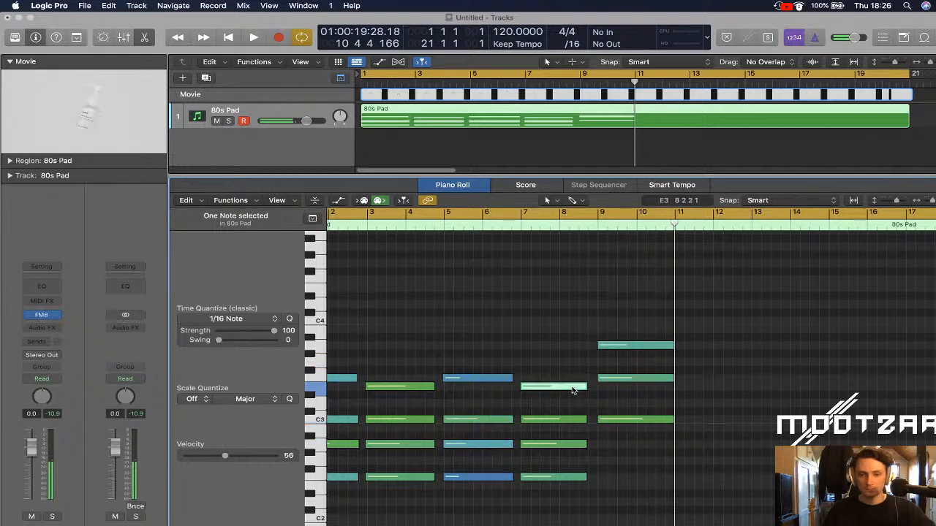
click(630, 422)
click(635, 378)
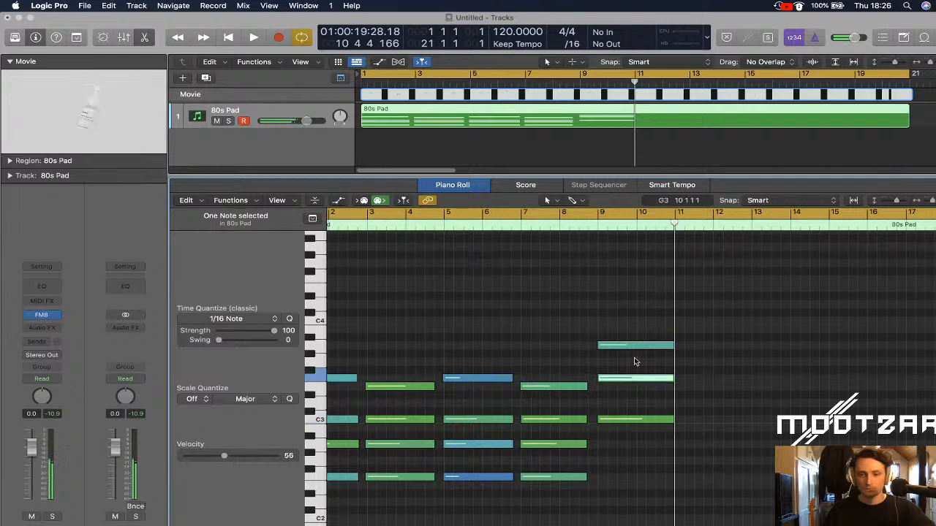
click(635, 347)
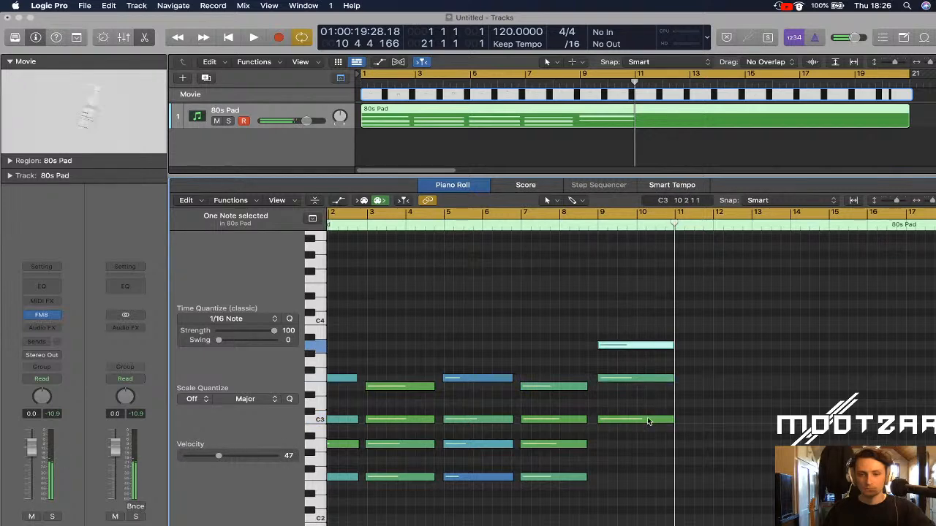
drag(639, 323, 642, 434)
click(641, 471)
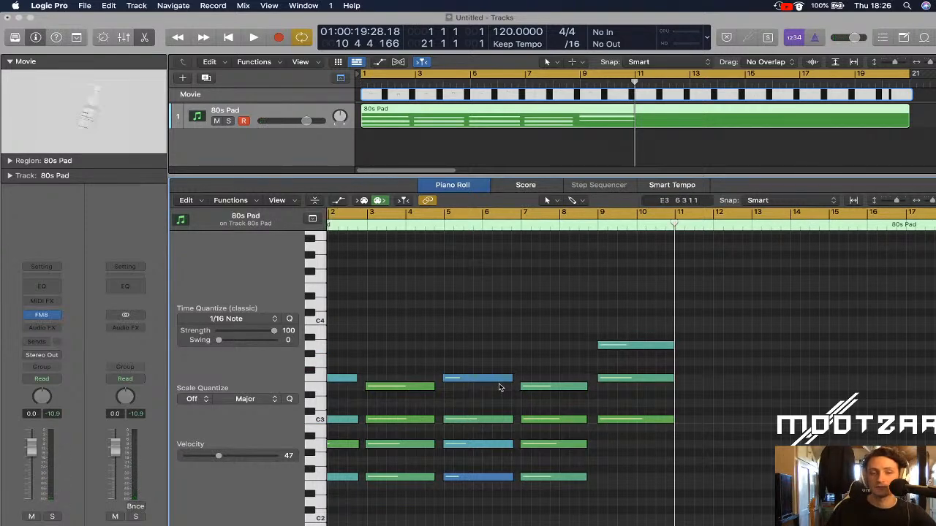
Compare how the upper notes of the bar 5 and bar 7 chords lead into the bar 9 chord by auditioning them
click(505, 381)
click(535, 393)
click(542, 418)
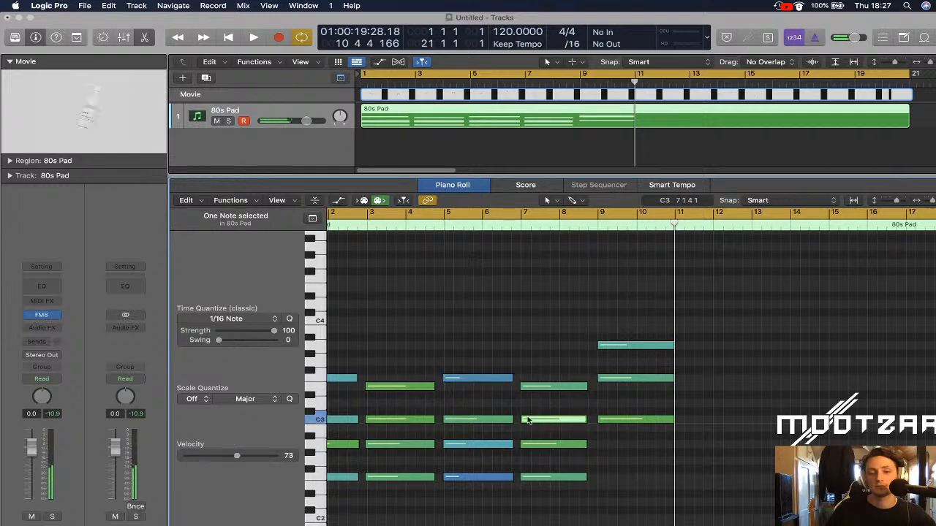
click(551, 388)
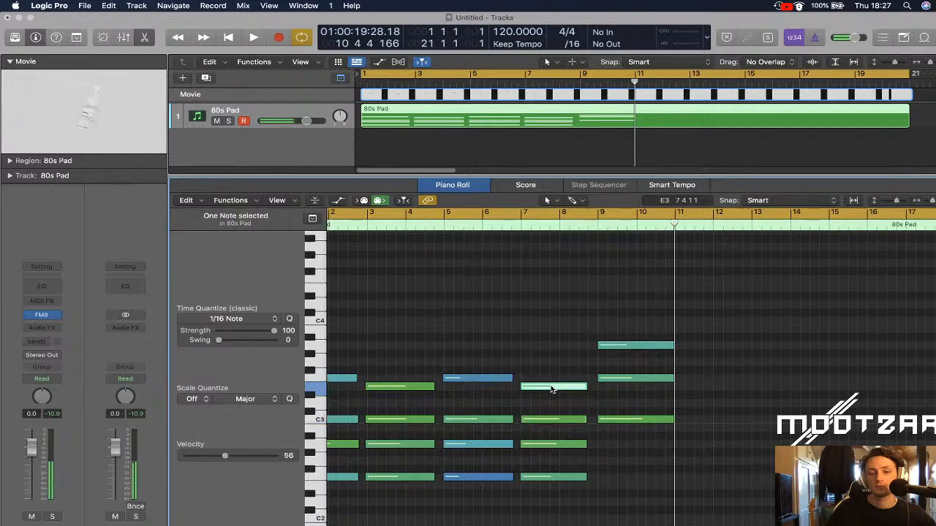
click(625, 421)
click(617, 345)
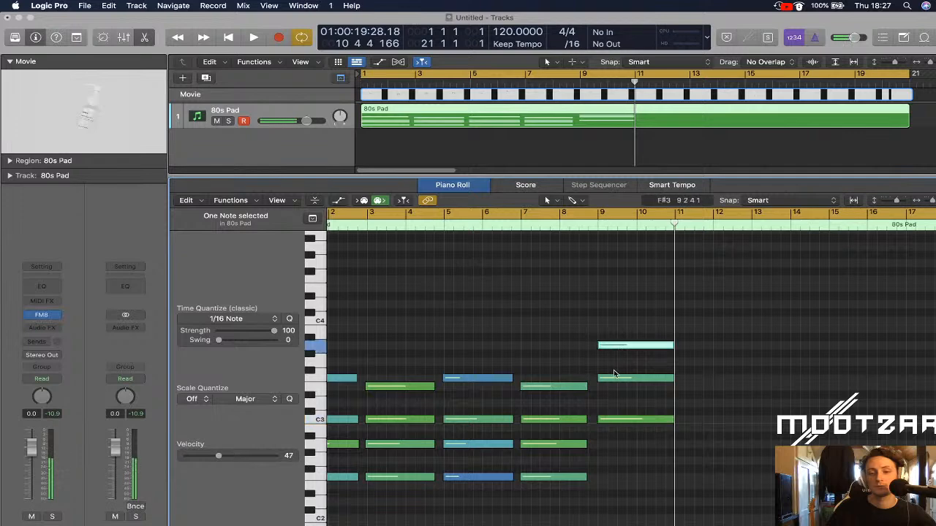
click(616, 379)
click(550, 388)
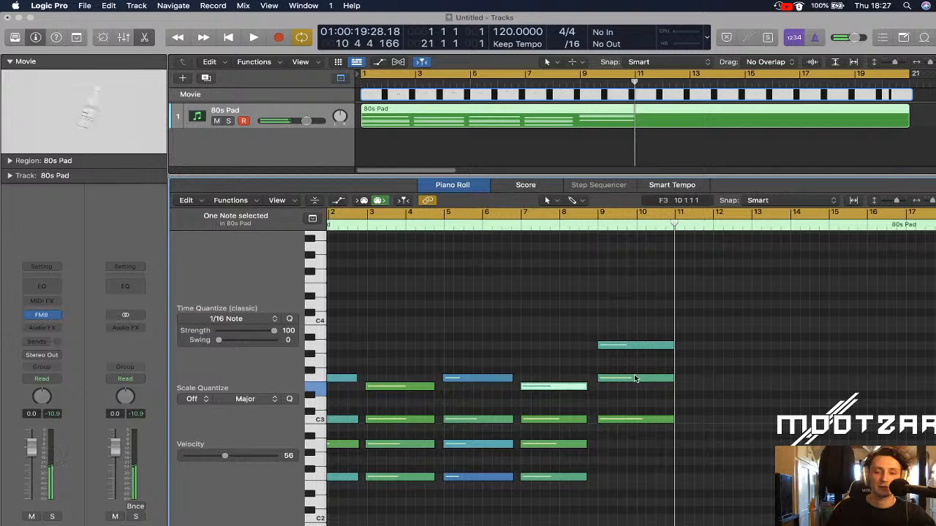
click(698, 359)
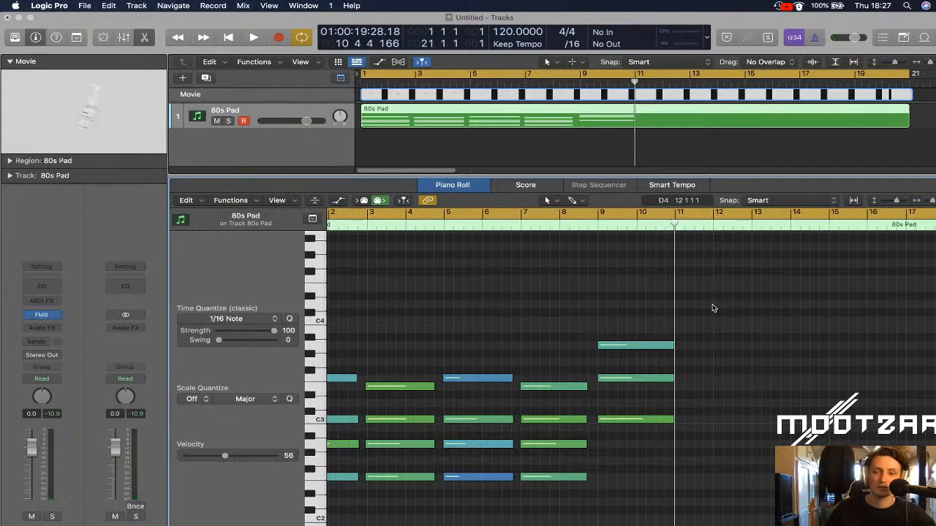
Duplicate the three-note bar 9 chord to just after bar 11 and clear the note selection
drag(641, 322, 731, 423)
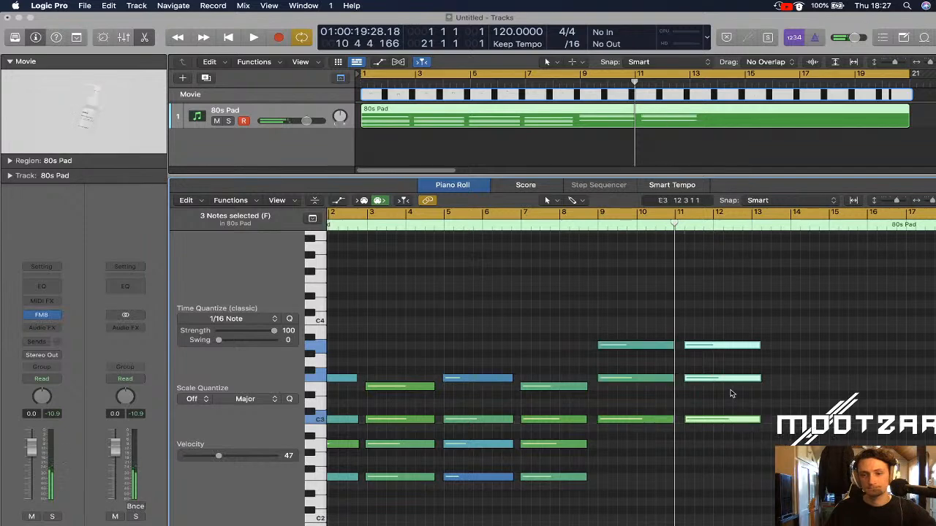
key(super+Right)
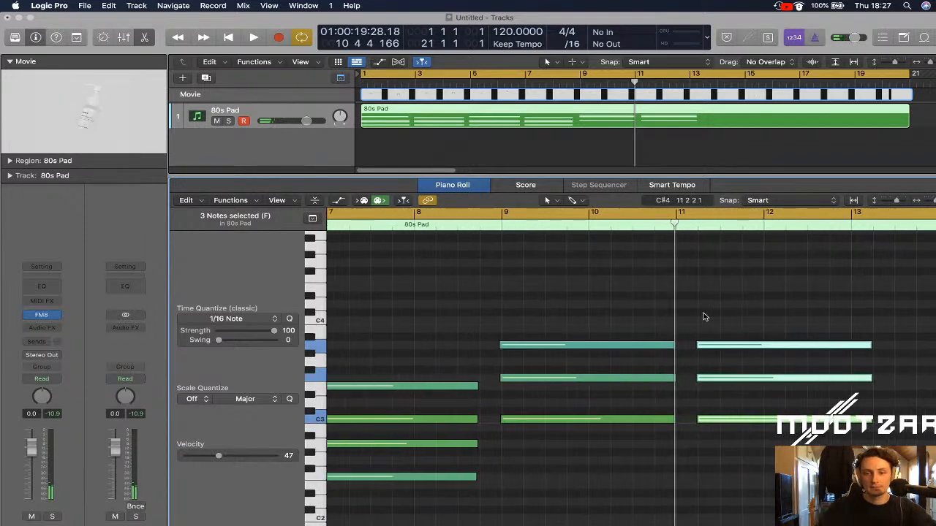
click(706, 296)
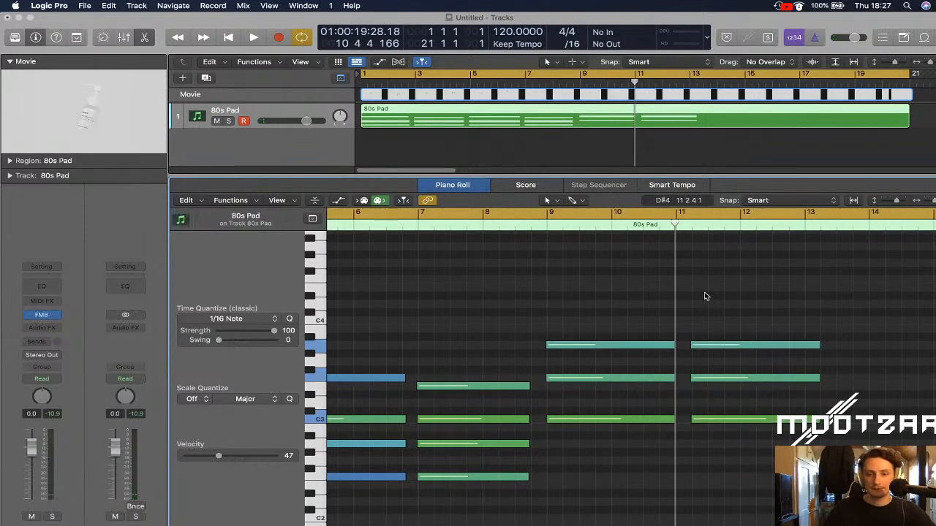
Audition the top-line notes F3, E3 and A3 of the bar 5, bar 7 and bar 9 chords, plus the bar 9 chord's F3
click(660, 345)
click(398, 379)
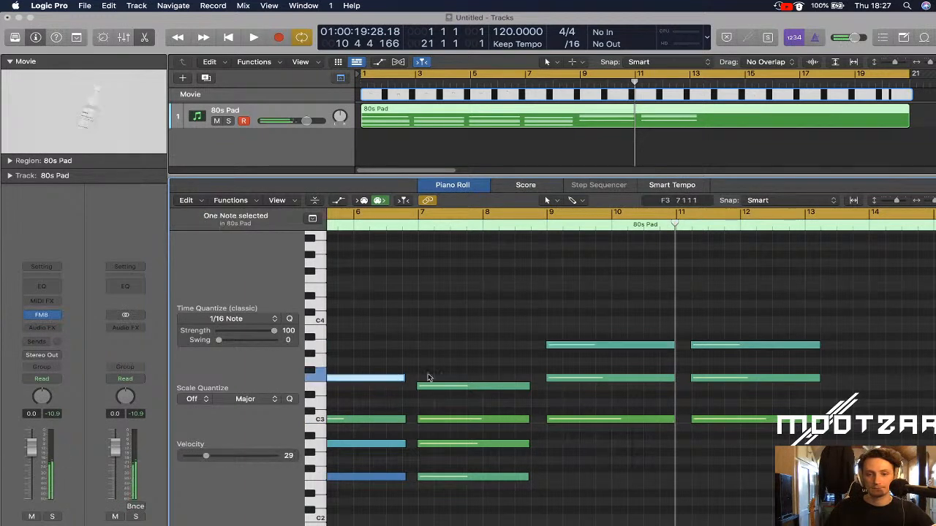
click(390, 380)
click(390, 380)
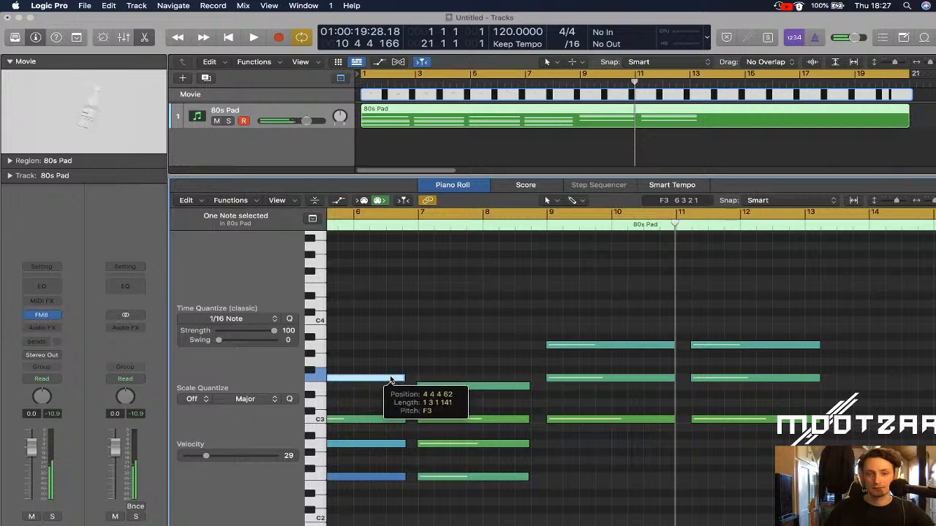
click(461, 385)
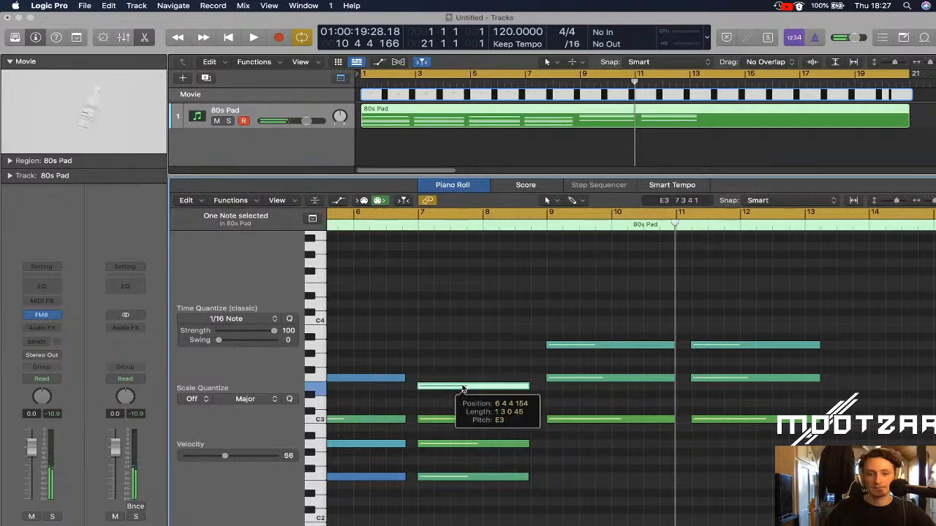
click(590, 345)
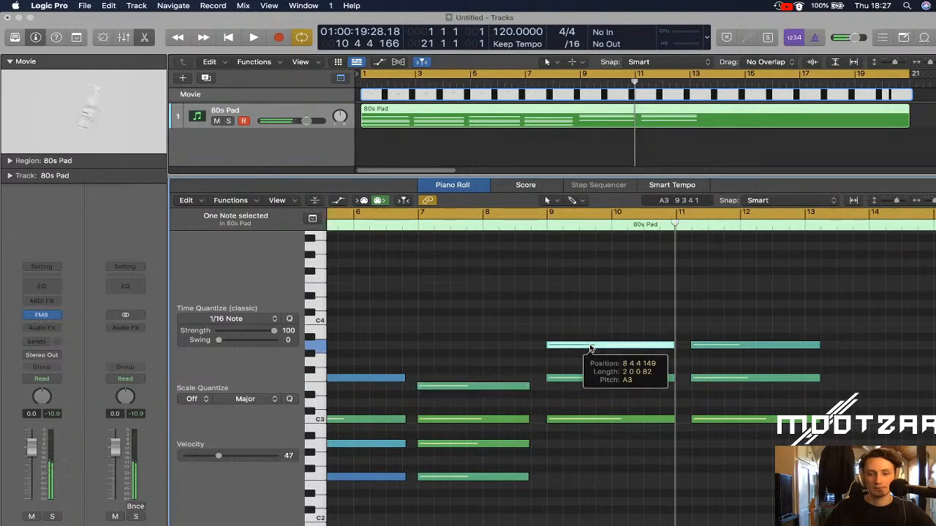
click(633, 377)
Lower the bar 11 chord's middle note to E3 and play the progression from bar 9 into bar 13
drag(720, 379, 698, 391)
click(674, 386)
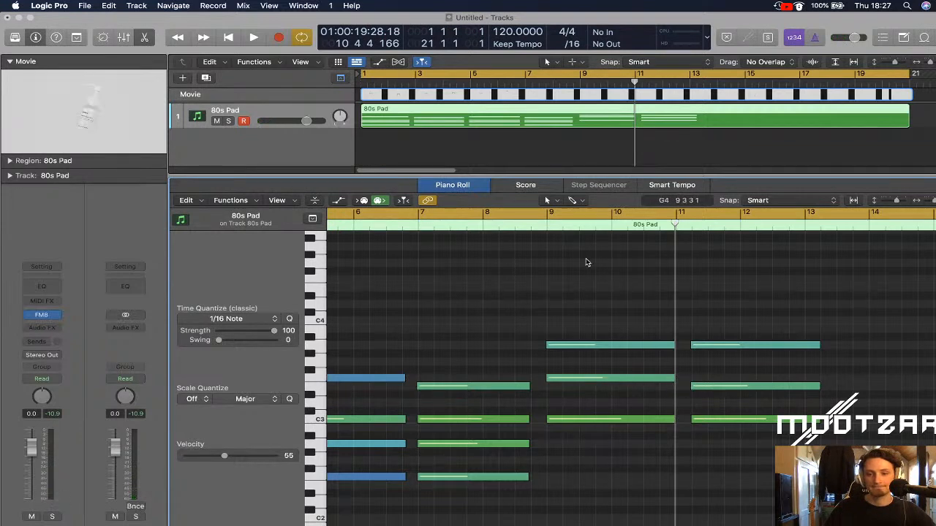
click(547, 228)
key(space)
click(528, 227)
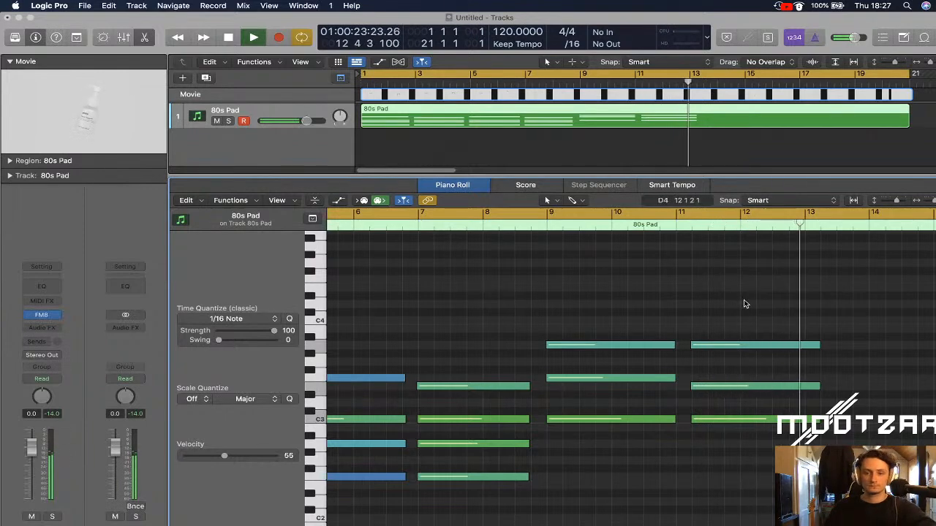
key(space)
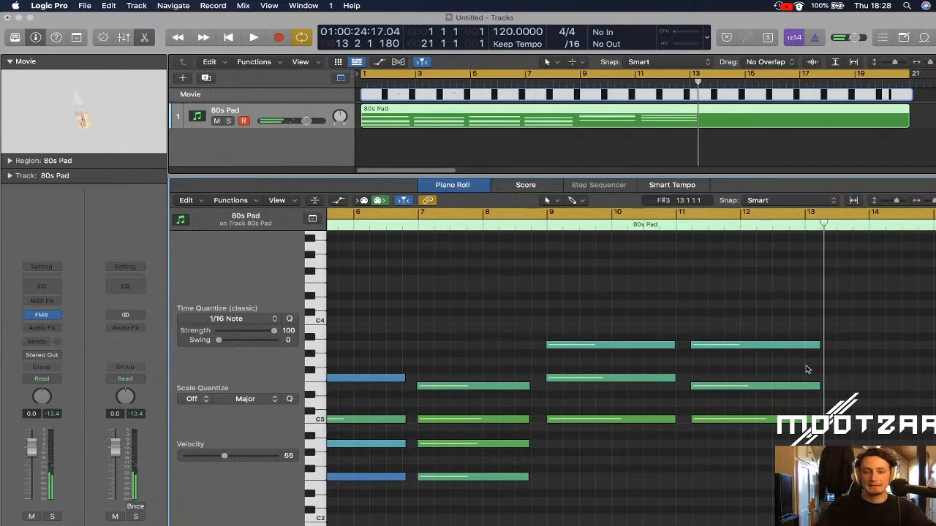
Duplicate the bar 9 and bar 11 chords as a pair starting just after bar 13
key(super+Left)
key(super+Left)
key(super+Left)
key(super+Left)
key(super+Left)
key(super+Left)
key(super+Right)
drag(567, 314, 593, 424)
click(633, 430)
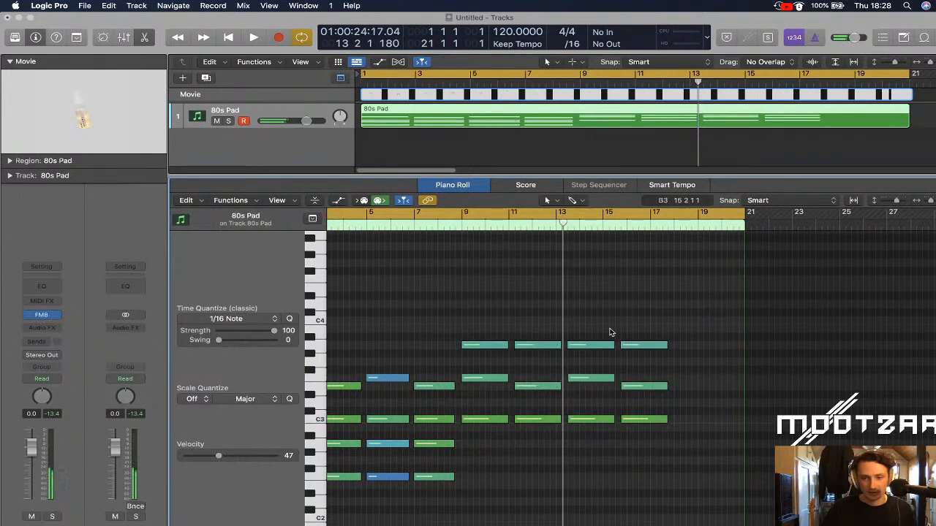
Select the last two chords together and copy them so the pair starts at about bar 18
drag(642, 329, 666, 421)
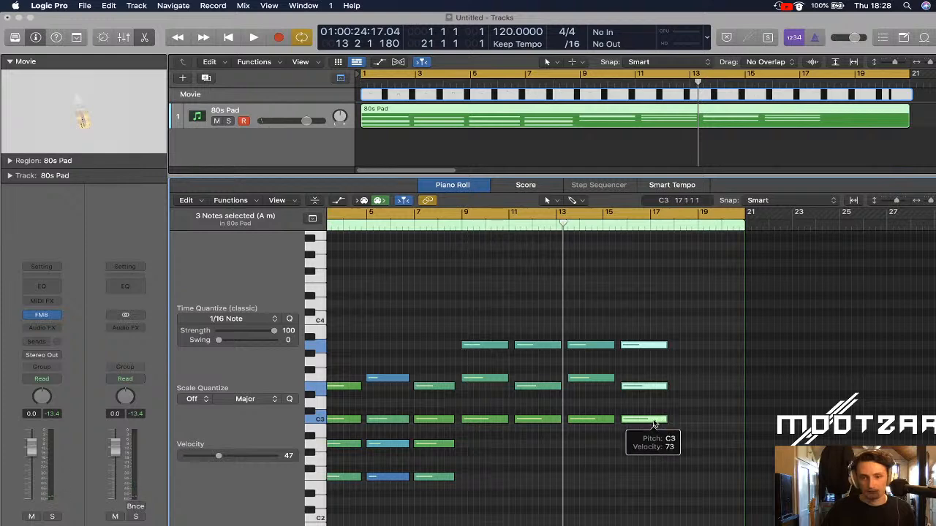
drag(600, 443, 662, 442)
click(593, 428)
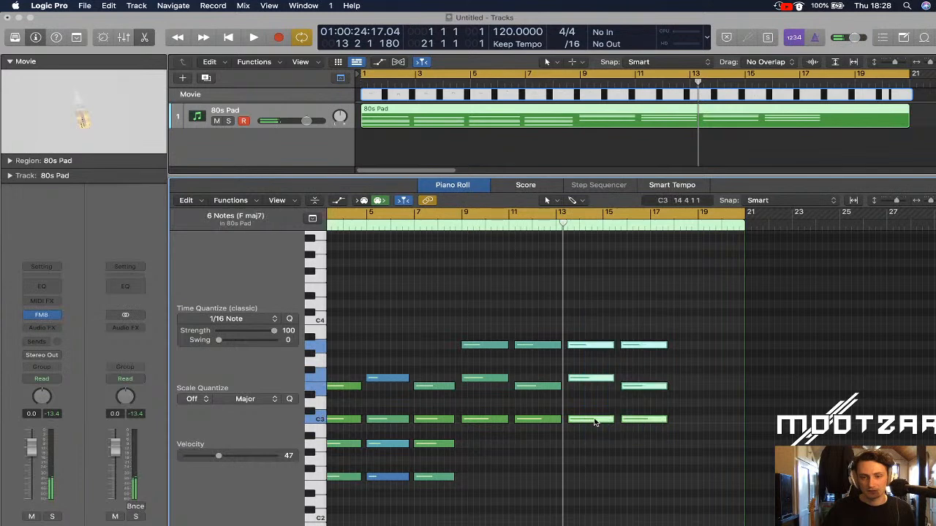
drag(608, 425, 707, 424)
click(730, 451)
Delete the surplus final chord and extend the three notes of the bar 18 chord to the region's end at bar 21
drag(761, 325, 781, 439)
key(Delete)
drag(714, 334, 744, 420)
click(700, 448)
Open the movie in a large window, play it from the start into bar 9, and close the window
key(Return)
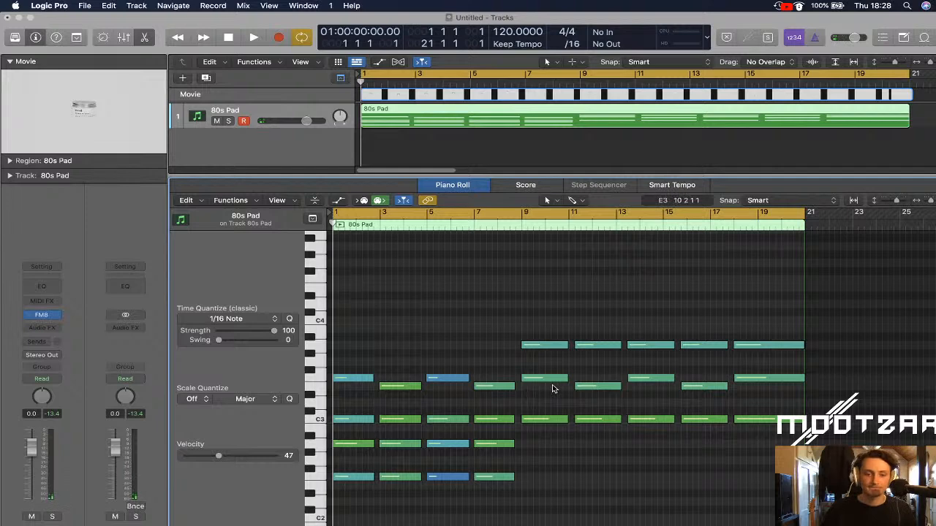
double_click(128, 122)
key(space)
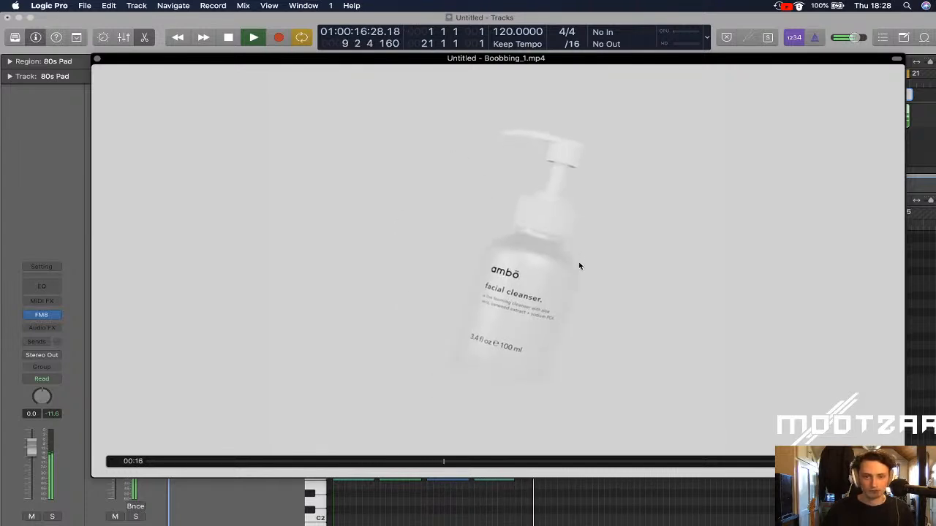
key(space)
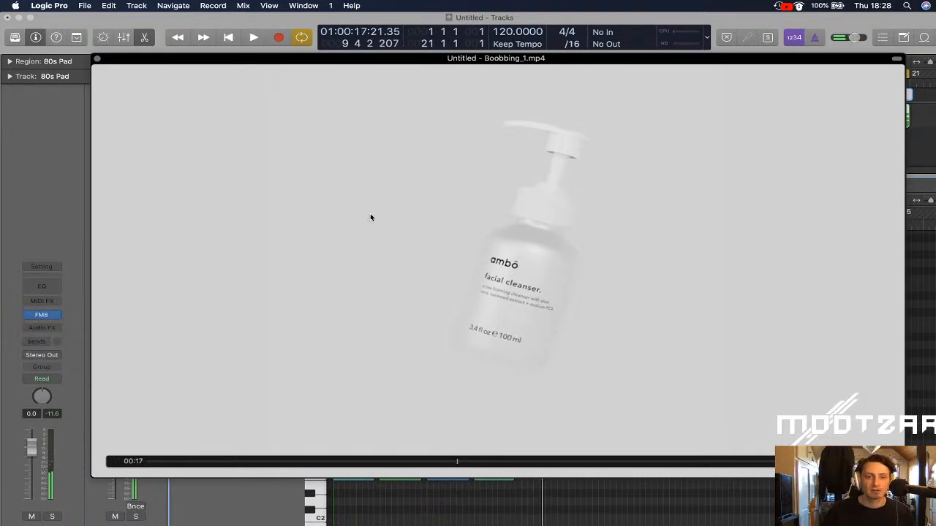
click(97, 59)
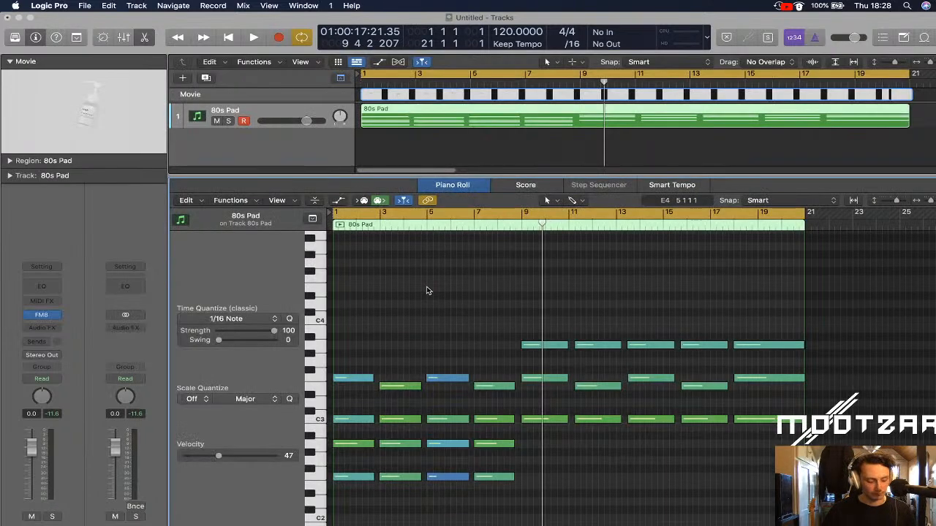
Select all notes in the 80s Pad region and quantize them to 1/16 Note
key(super+comma)
click(370, 162)
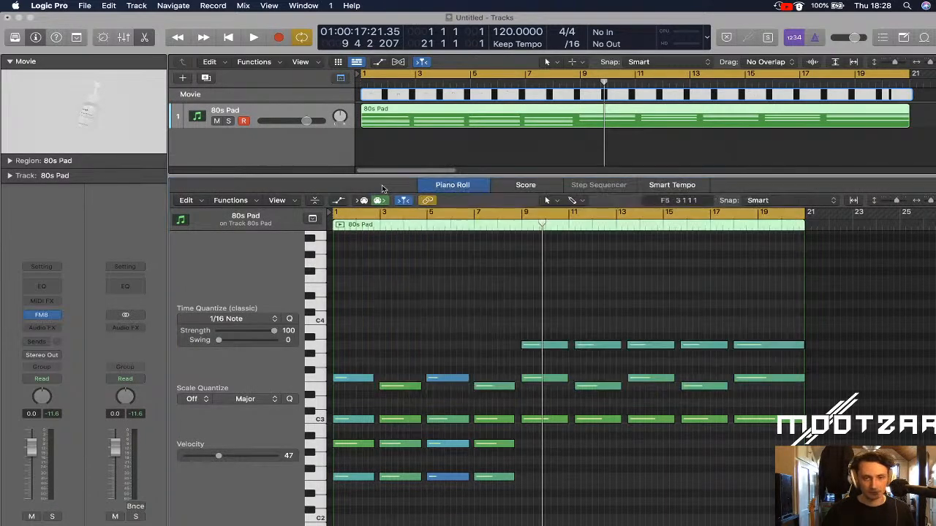
key(super+a)
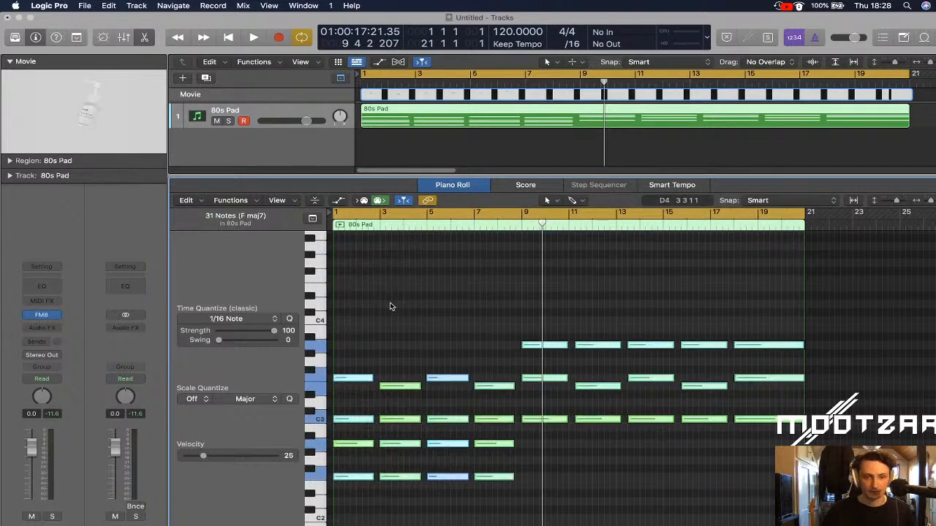
click(291, 322)
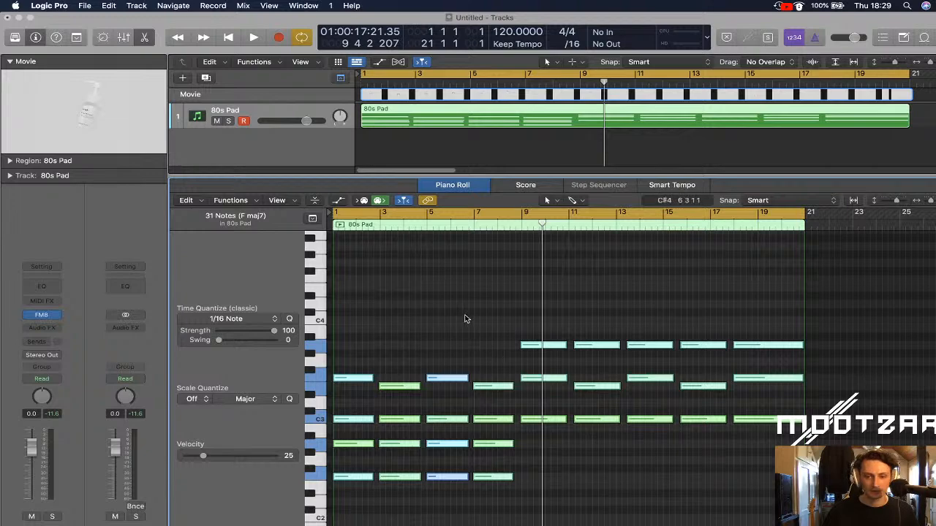
Lengthen all selected notes together, bringing the first chord's F3 to a length of 1 3 2 0, and clear the selection
key(super+Right)
key(super+Right)
key(super+Right)
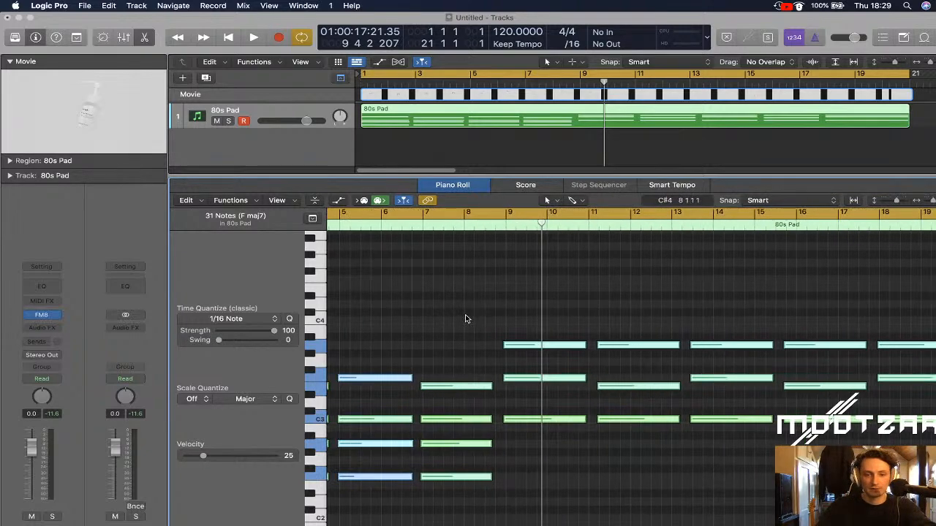
scroll(465, 314, left, 5)
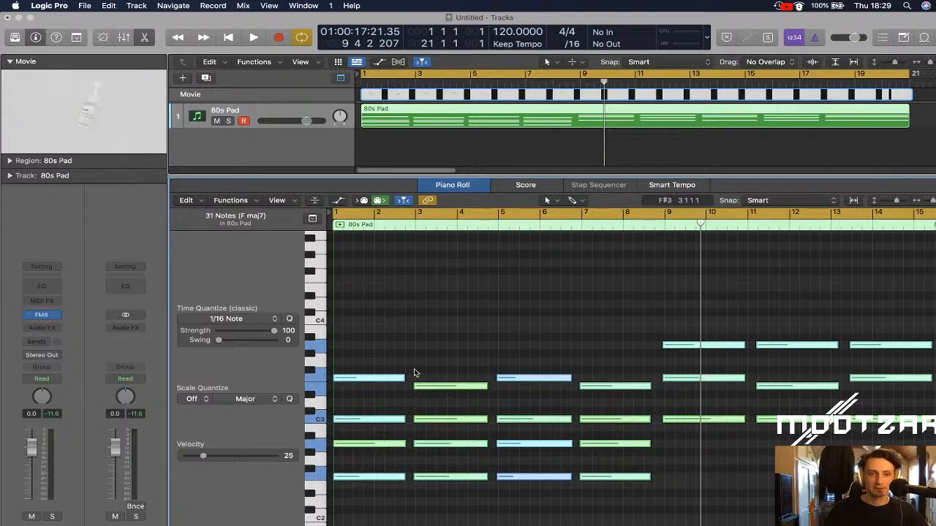
drag(404, 377, 410, 376)
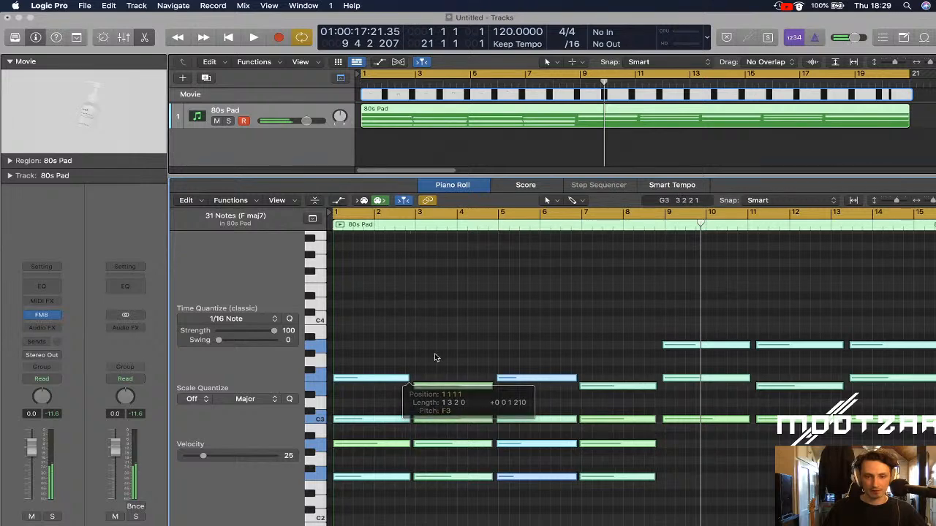
click(462, 362)
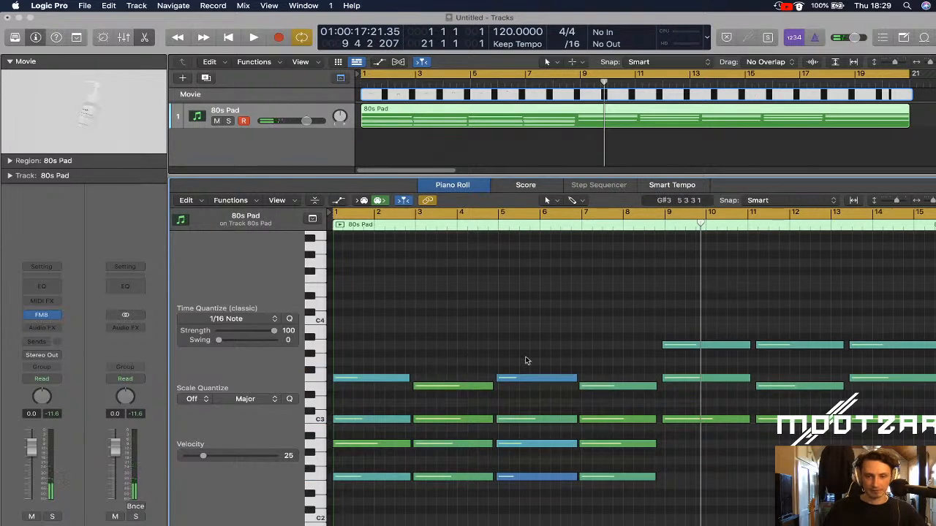
Play the lengthened pad progression from the start into bar 9
key(Return)
key(space)
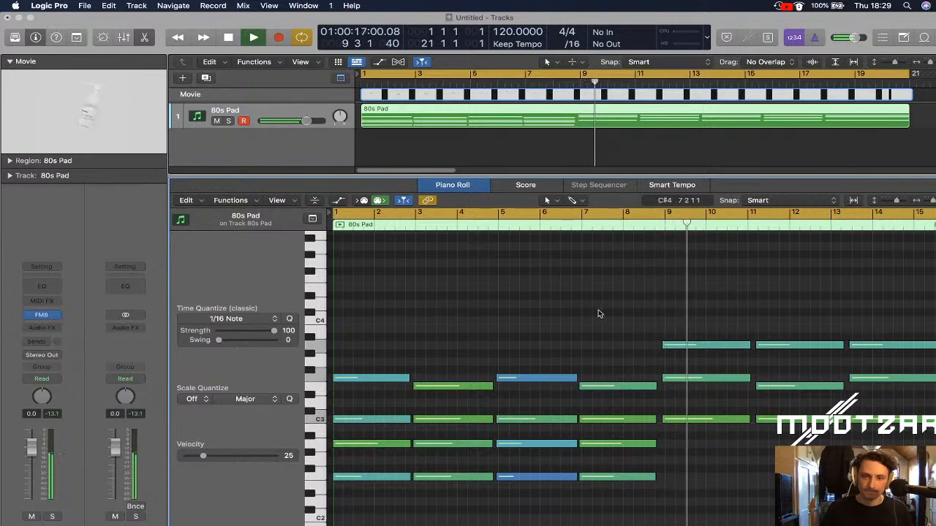
key(space)
Extend the ends of the bar 7 chord's notes to close the gap before the bar 9 chord
scroll(669, 435, up, 5)
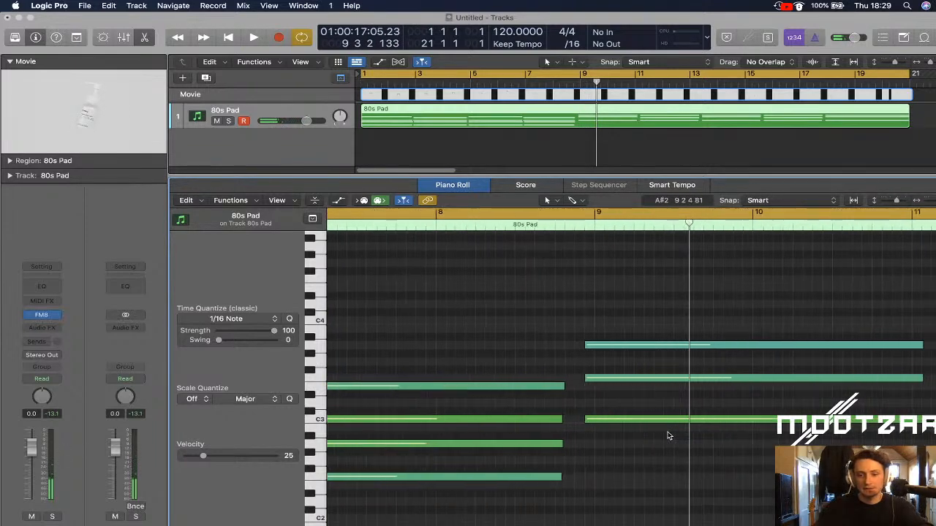
drag(569, 475, 574, 421)
drag(563, 356, 595, 444)
click(591, 465)
drag(588, 476, 593, 476)
drag(587, 385, 595, 386)
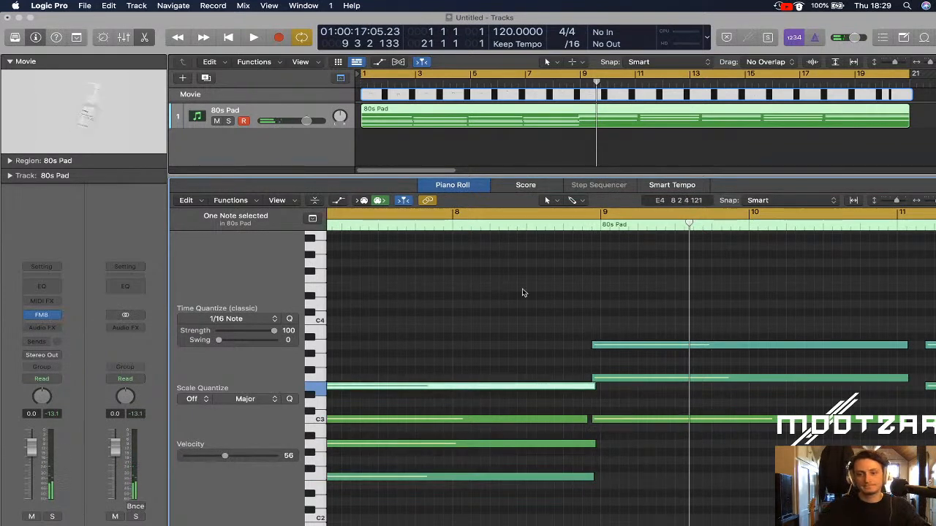
Play the pad from bar 7 up to bar 11 to check the transition between the chords
key(super+Left)
key(super+Left)
click(490, 228)
key(space)
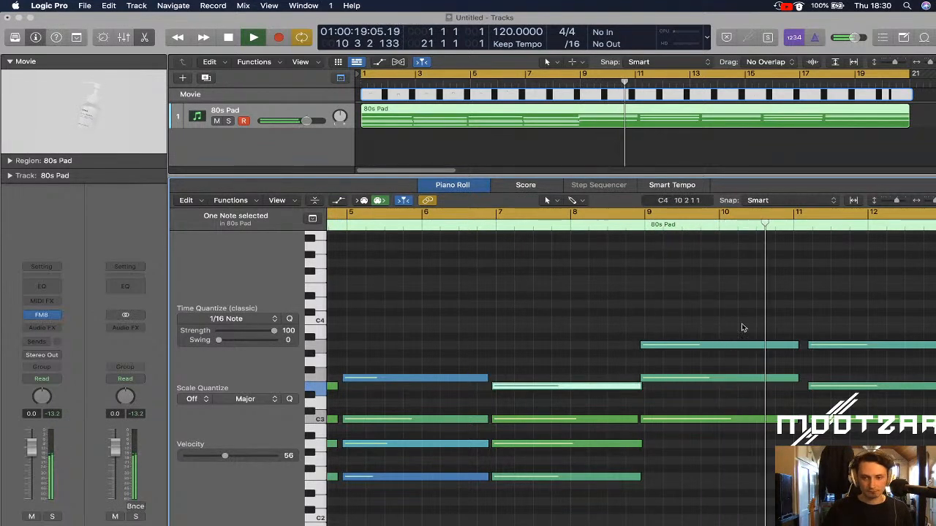
key(space)
Lengthen the bar 9 chord's F3 and A3, and extend the top notes of the bar 5, 3 and 1 chords slightly into the following chords
drag(797, 378, 810, 378)
drag(797, 345, 802, 345)
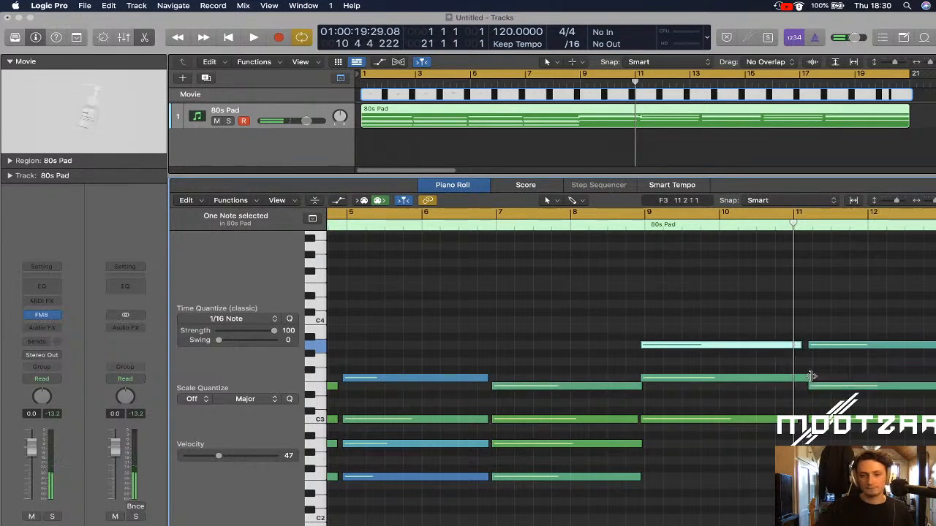
scroll(811, 375, left, 6)
scroll(786, 345, left, 1)
drag(712, 378, 719, 378)
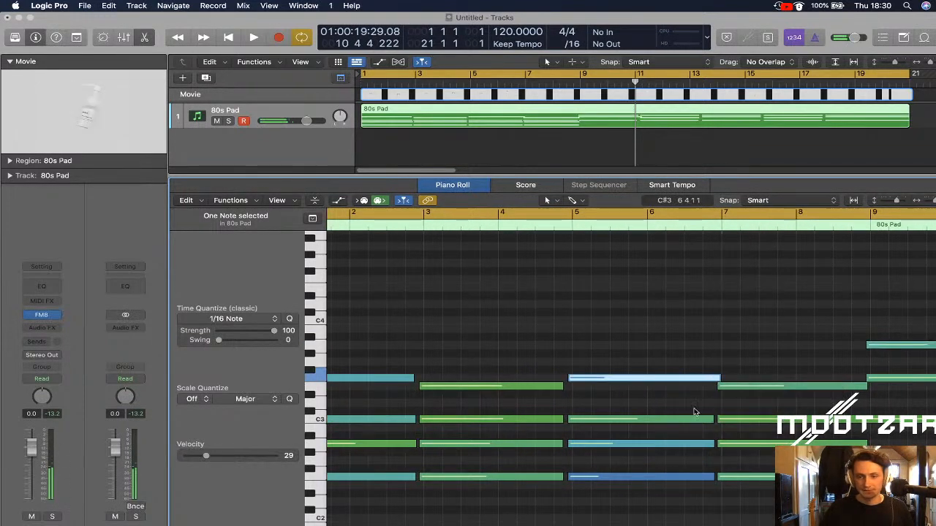
drag(563, 391, 571, 390)
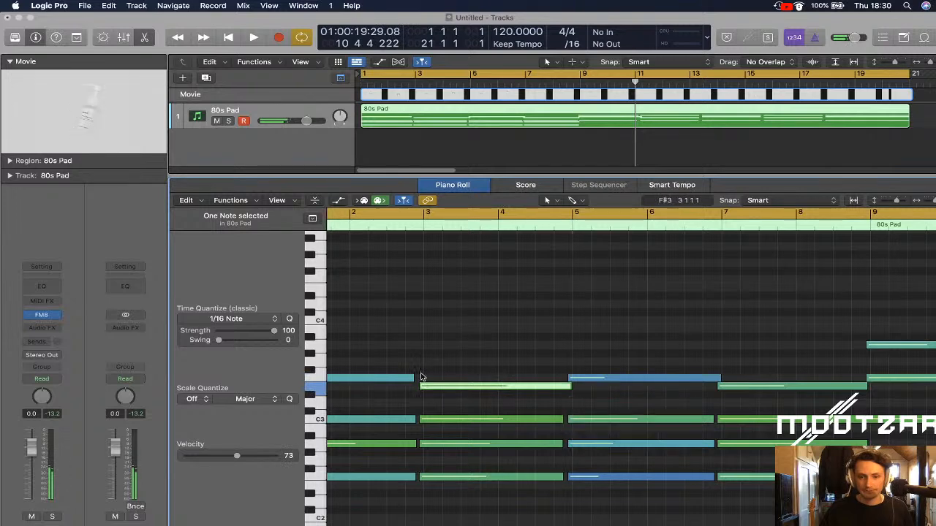
drag(415, 379, 422, 379)
Extend the middle notes of the three chords between bars 11 and 18 slightly into the chords that follow them
scroll(459, 407, right, 10)
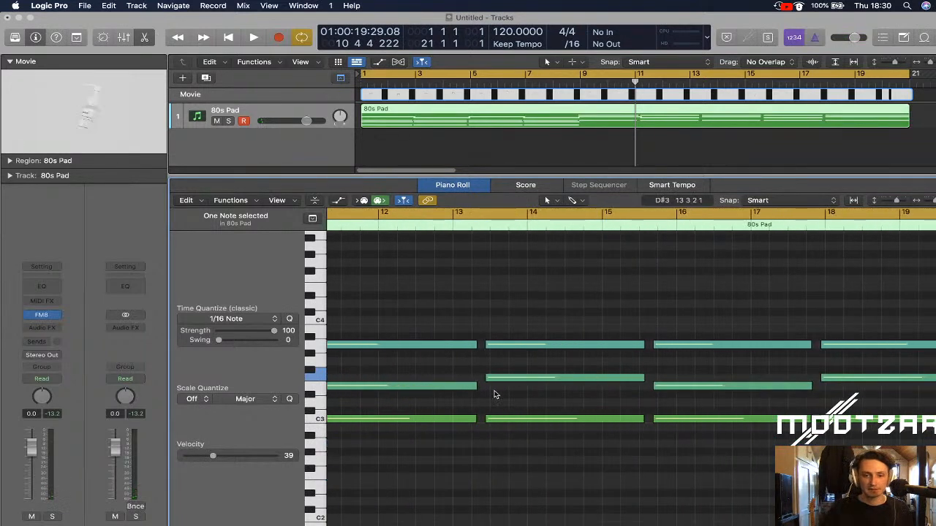
drag(472, 392, 494, 388)
click(478, 419)
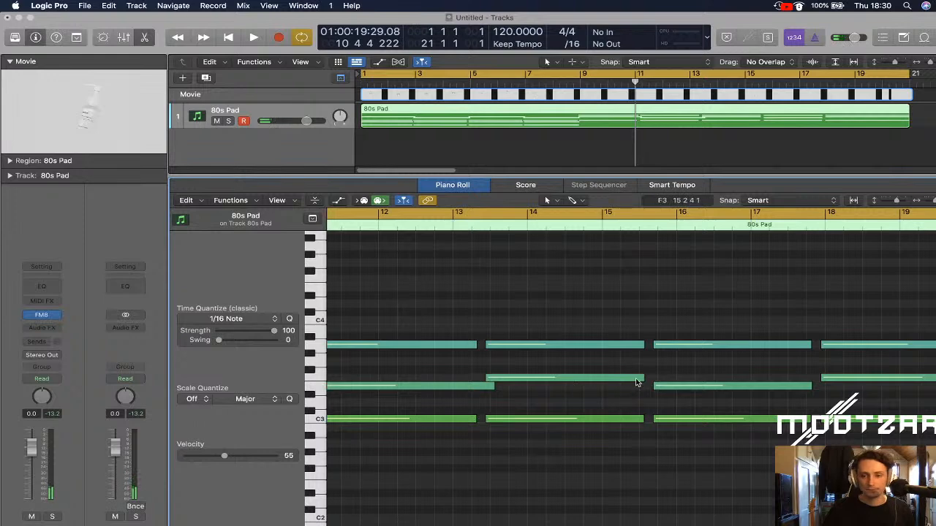
drag(641, 378, 655, 379)
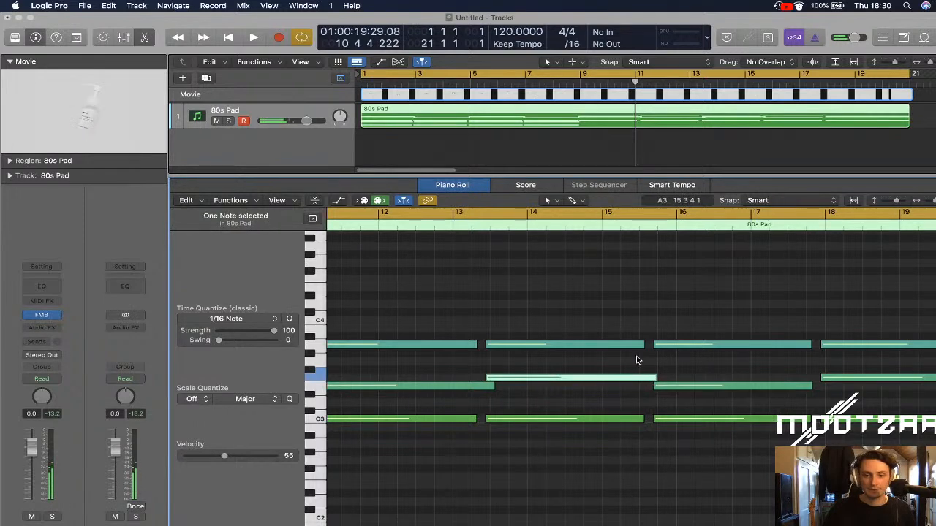
drag(811, 388, 824, 387)
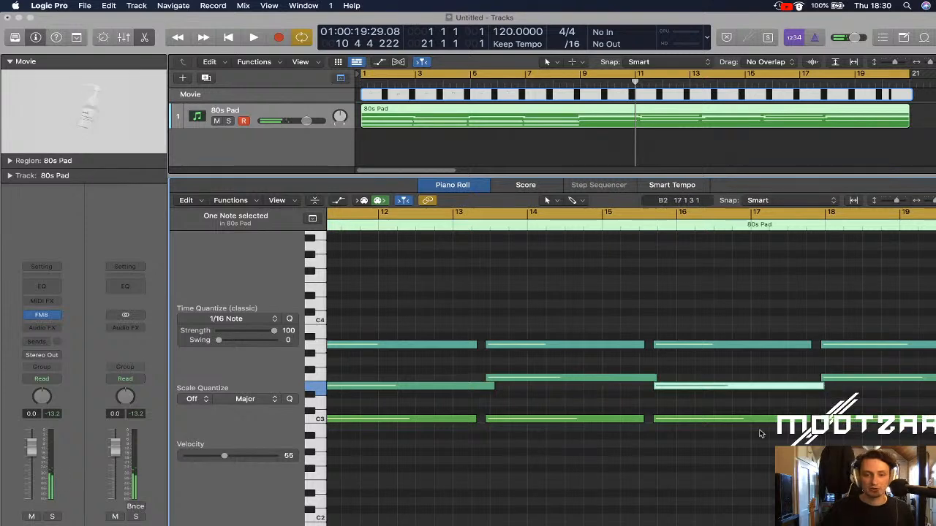
Trim the ends of the final chord's three notes so they stop exactly at bar 21
scroll(759, 433, right, 5)
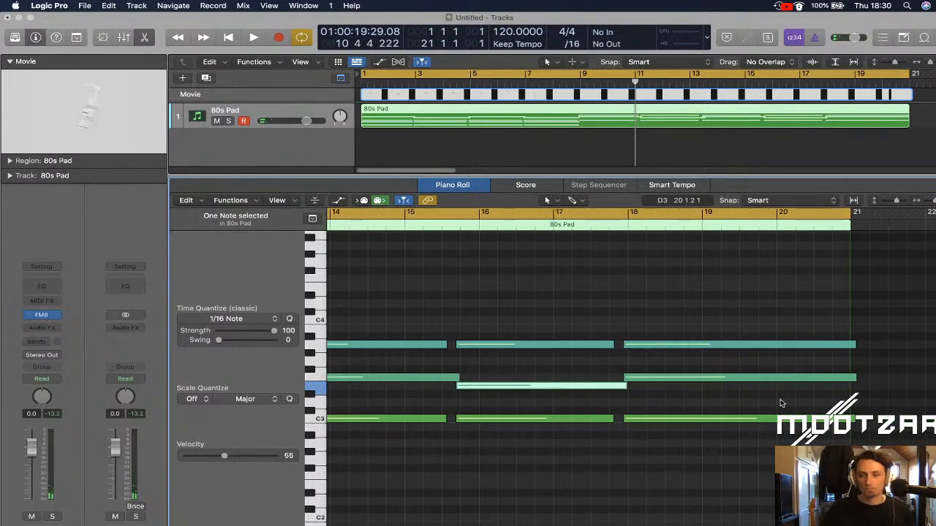
drag(813, 318, 850, 419)
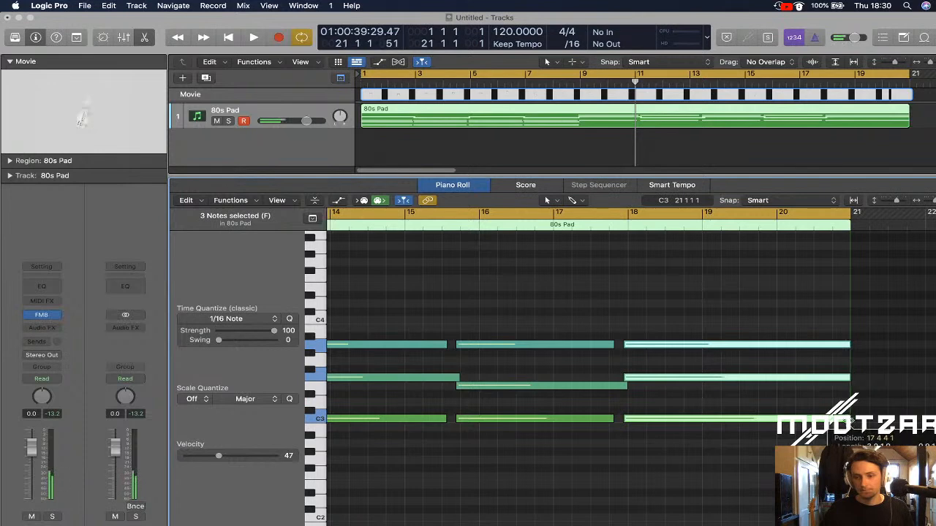
click(801, 428)
Play the pad from the start to about bar 5 to check the chord changes
key(Return)
key(space)
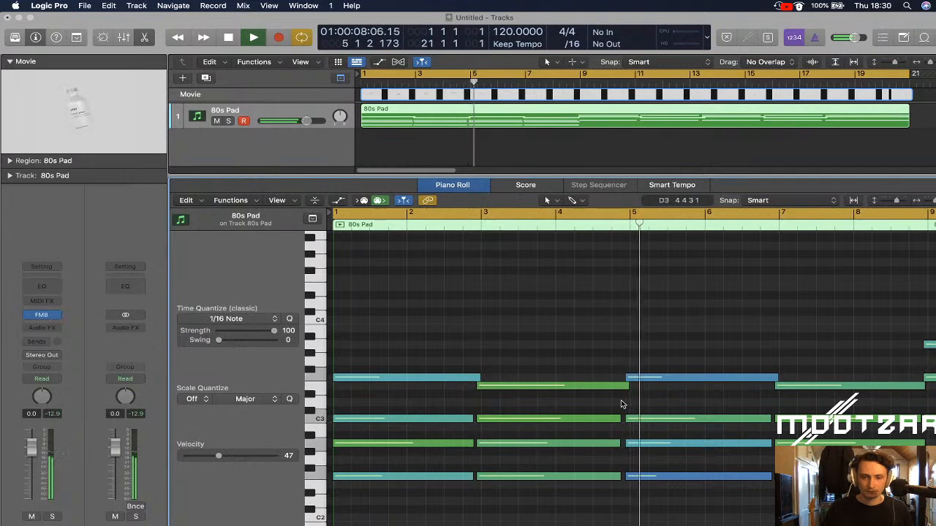
key(space)
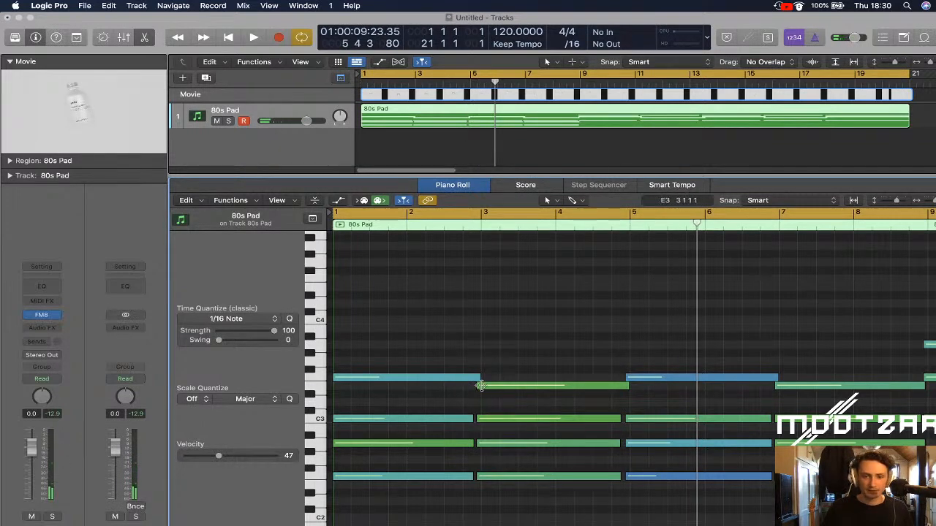
Trim the end of the bar 1 chord's A2 to line up with its C3 and F2
drag(478, 380, 480, 379)
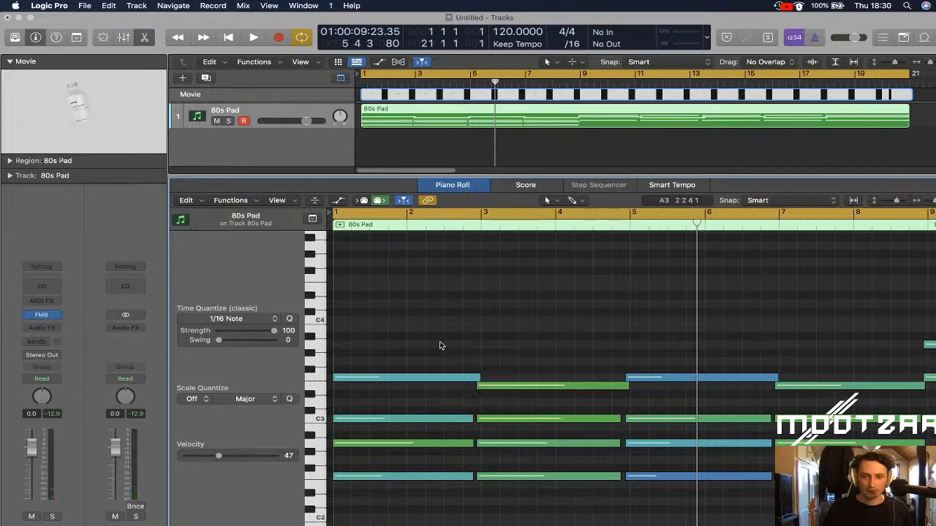
drag(440, 346, 455, 479)
drag(470, 419, 472, 420)
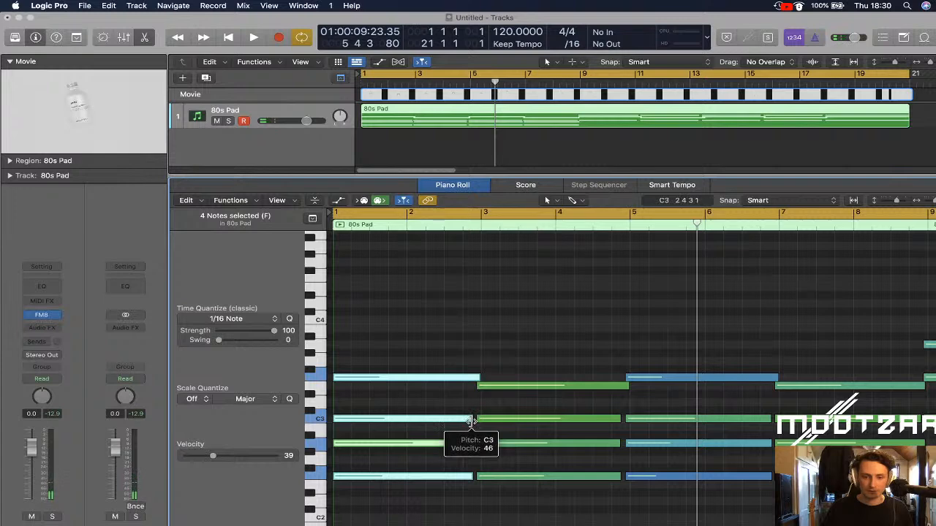
scroll(471, 422, up, 5)
scroll(472, 425, left, 15)
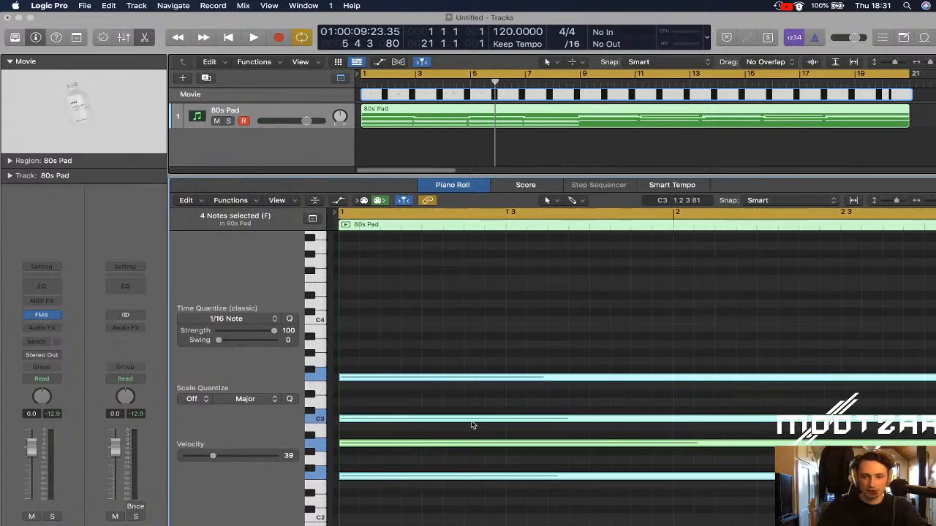
scroll(472, 425, right, 3)
scroll(472, 426, right, 5)
click(547, 456)
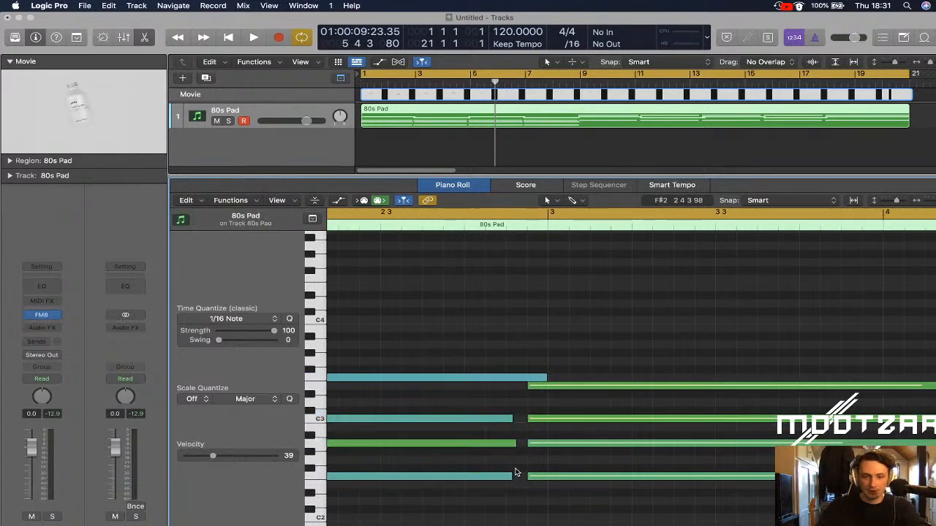
drag(513, 446, 511, 446)
click(499, 394)
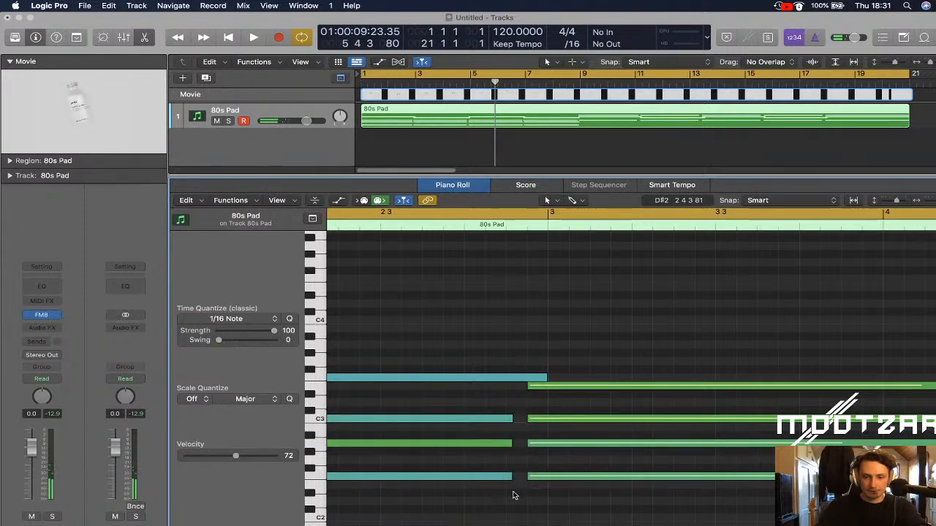
Shorten the bar 1 chord's F3 so it ends before the bar 3 chord, and pull its C3's end slightly earlier
drag(505, 401, 504, 500)
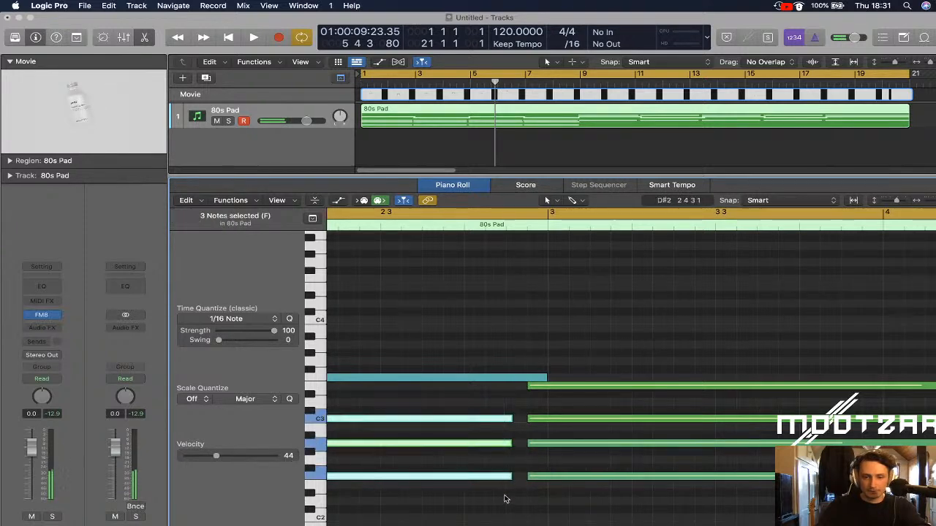
click(550, 378)
drag(544, 376, 510, 377)
drag(511, 418, 503, 422)
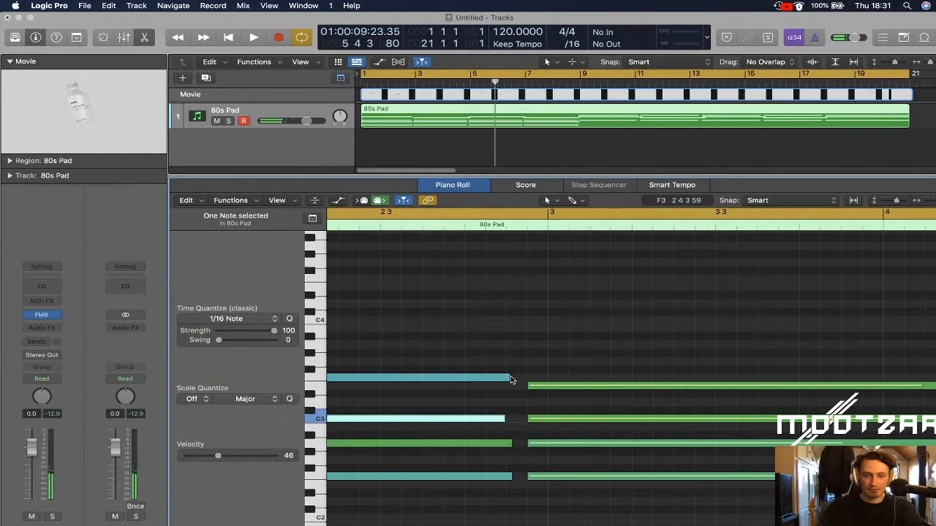
Split the bar 1 chord's notes at 2 4 3 1 with the Scissors tool and delete the leftover tails of F3, A2 and F2
drag(491, 340, 504, 483)
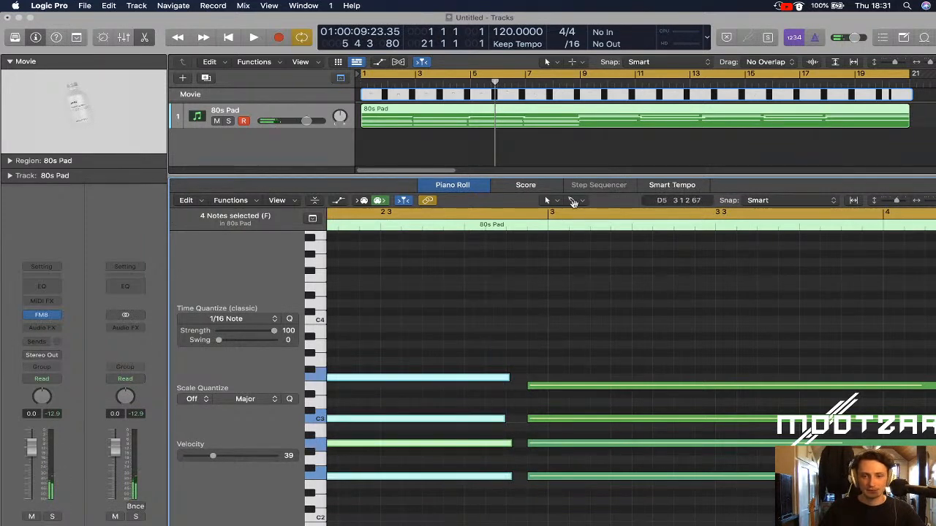
click(574, 203)
click(599, 265)
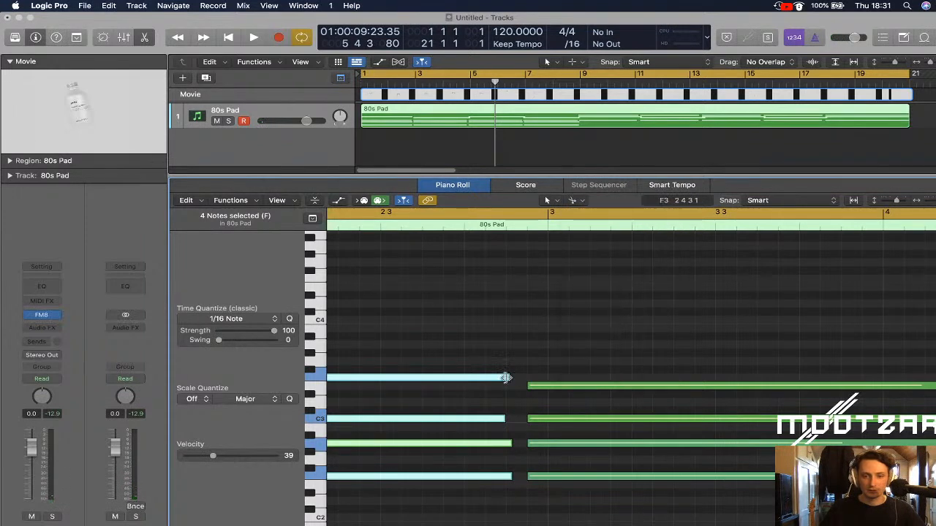
drag(506, 377, 510, 377)
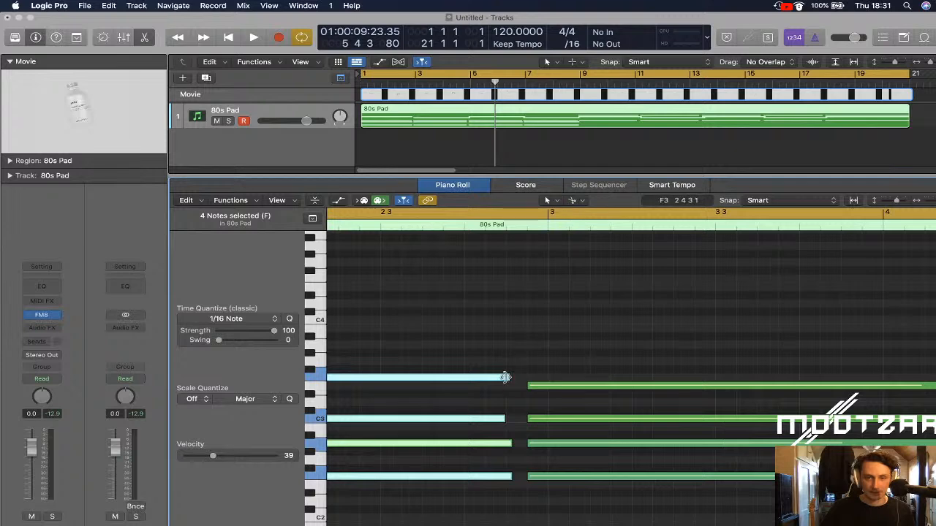
click(508, 444)
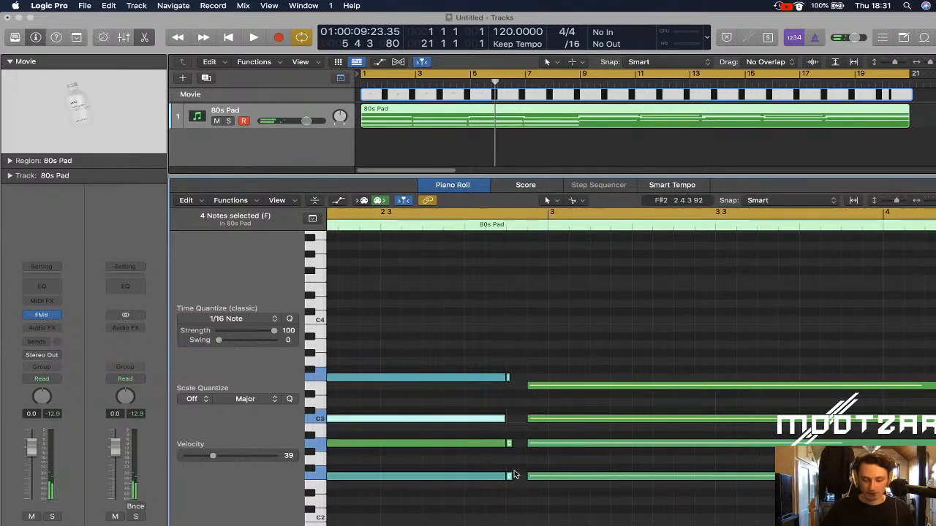
shift+click(501, 421)
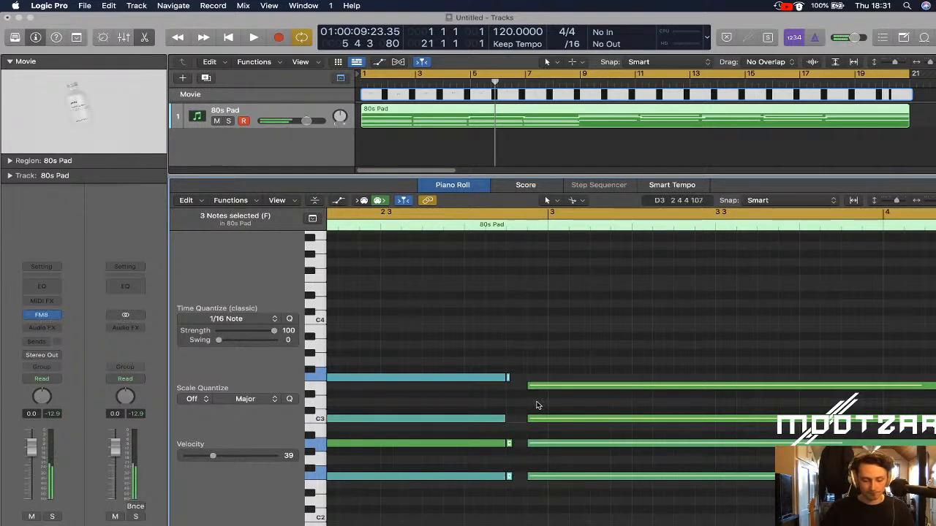
key(Delete)
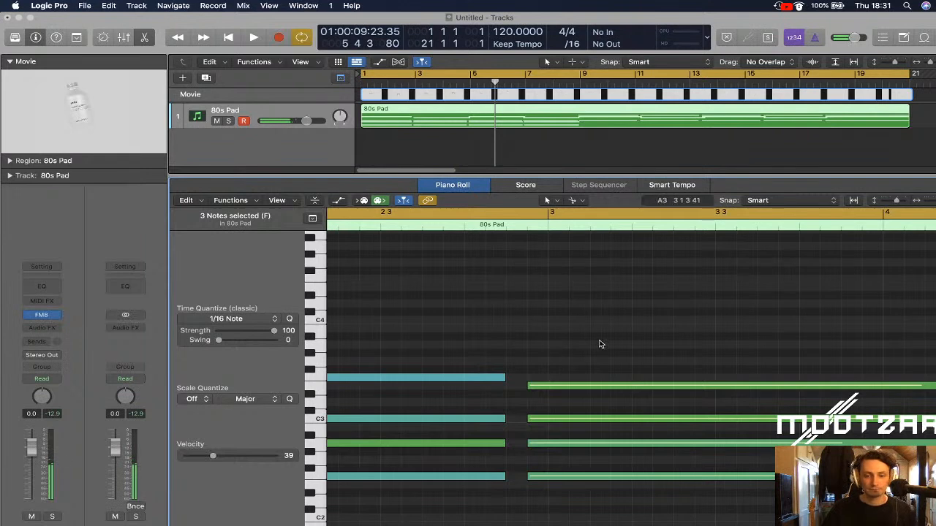
Play the pad from the start to about bar 4 to check the gap between the first two chords
scroll(606, 343, right, 3)
key(Return)
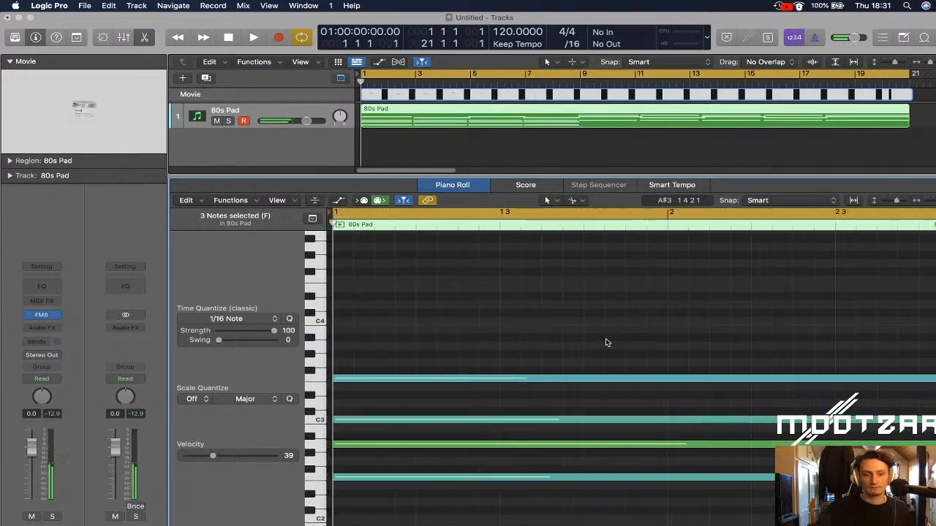
key(space)
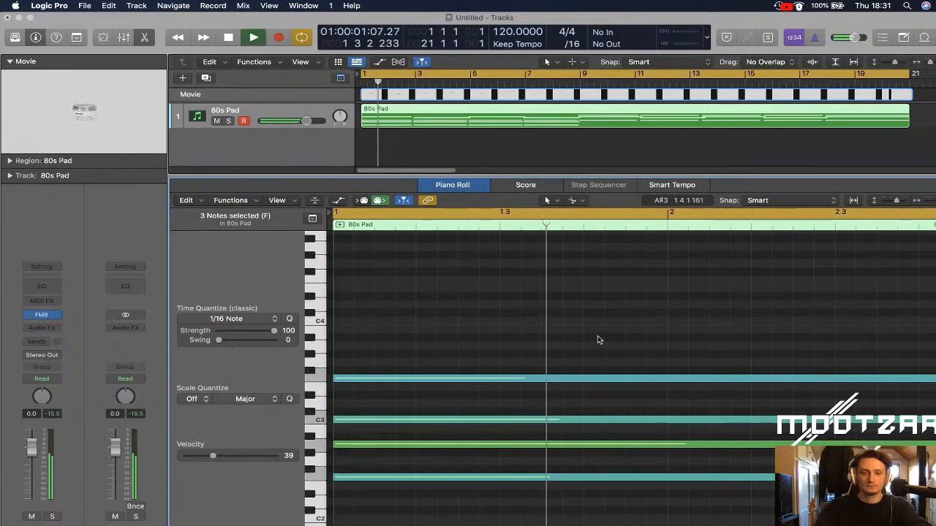
scroll(609, 339, down, 8)
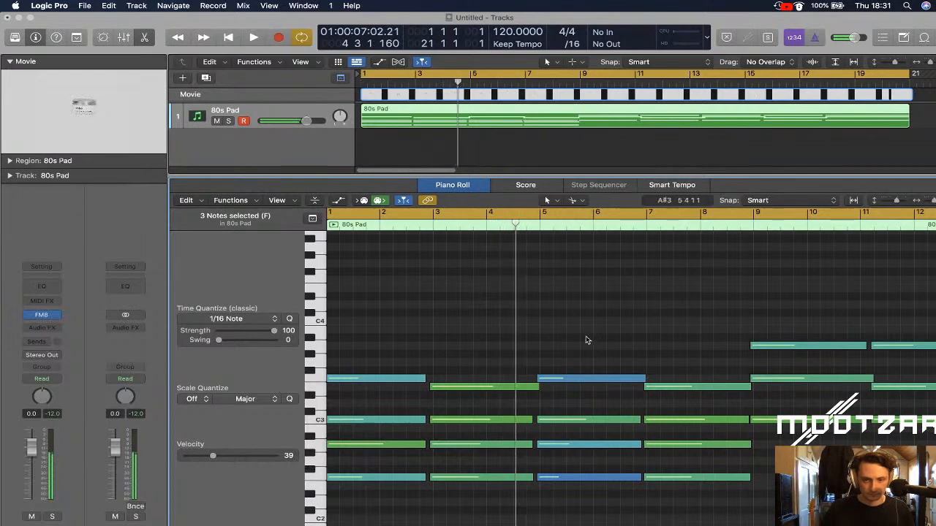
scroll(590, 341, down, 5)
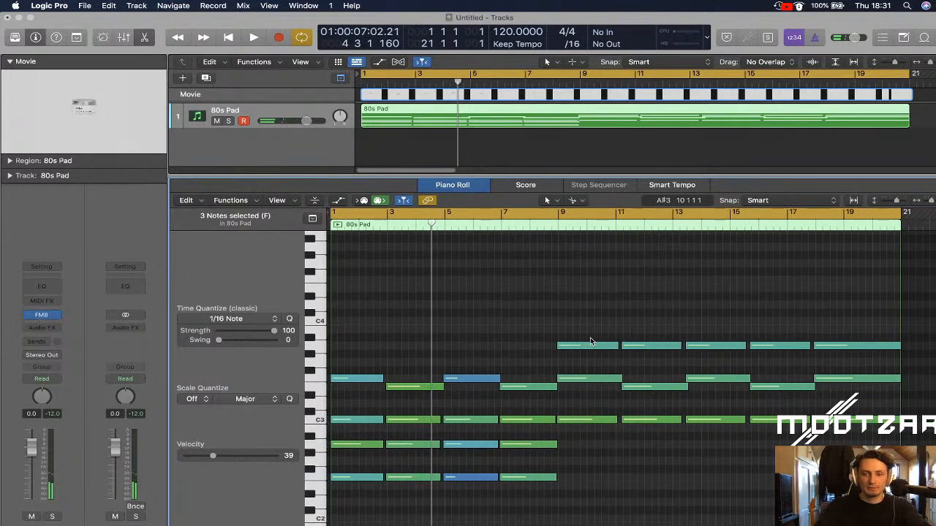
Shorten the top notes of the bar 3 and bar 5 chords so they no longer overlap the chords that follow
scroll(490, 361, up, 10)
drag(559, 393, 527, 388)
scroll(539, 388, right, 5)
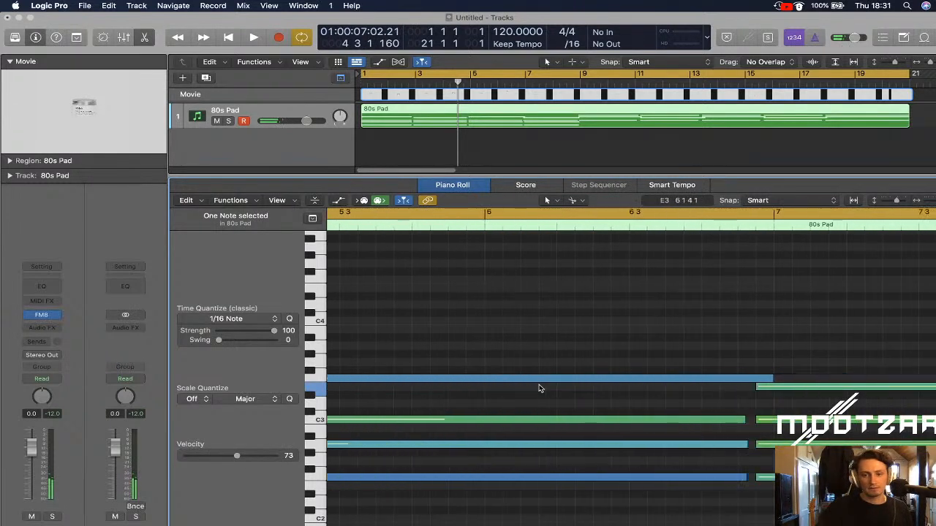
drag(513, 379, 484, 379)
Align the bar 9 chord's note ends by shortening F3 and lengthening C3, and shorten the bar 11 chord's E3 before the next chord
scroll(495, 379, right, 10)
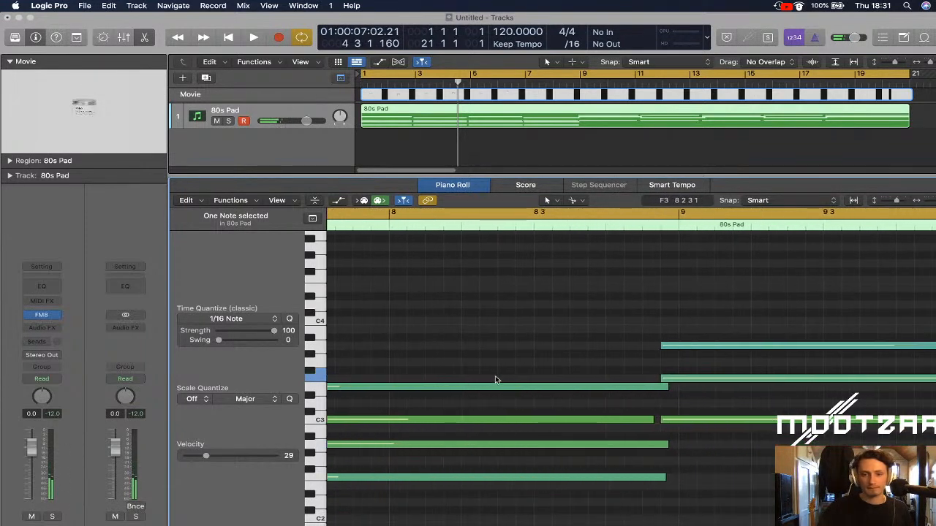
scroll(495, 378, right, 15)
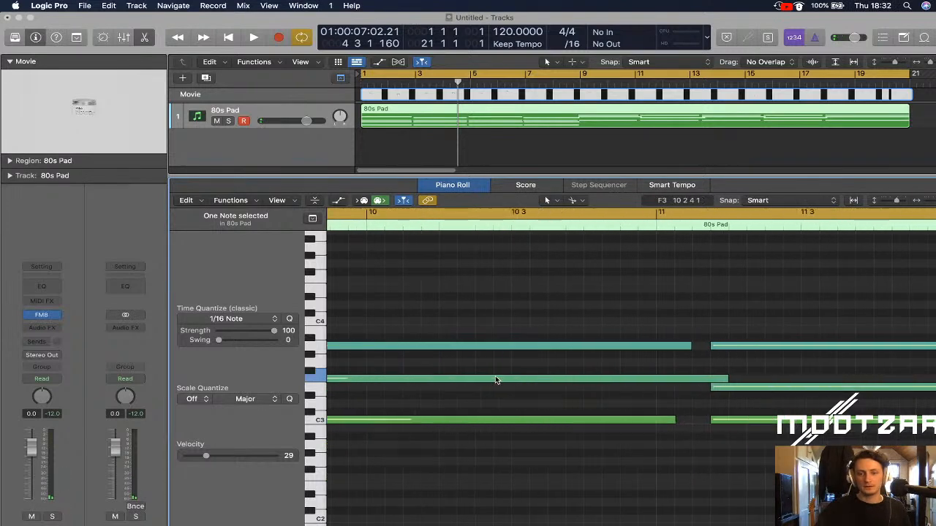
drag(435, 380, 397, 379)
drag(379, 421, 397, 419)
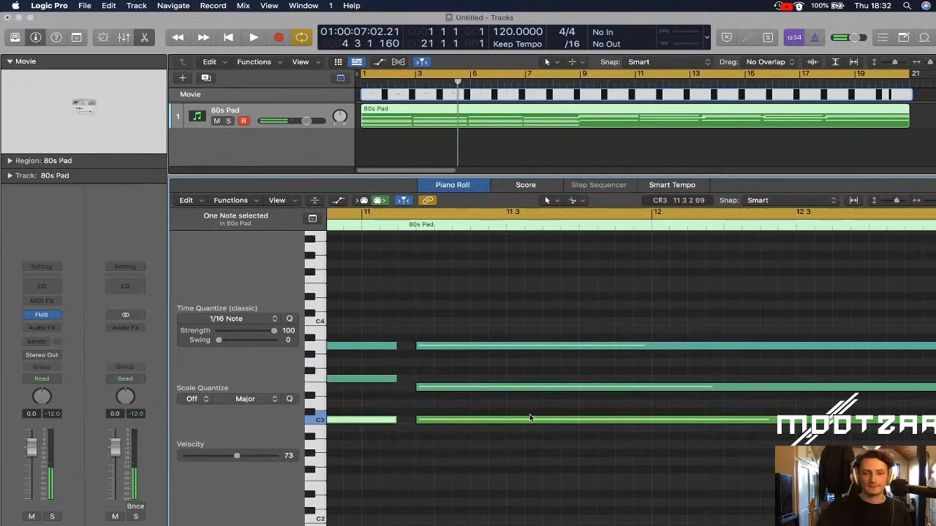
scroll(529, 418, right, 10)
drag(620, 389, 544, 386)
Align the bar 13 chord's note ends just before the next chord by shortening F3 and lengthening A3 and C3
scroll(656, 396, right, 13)
scroll(656, 400, left, 10)
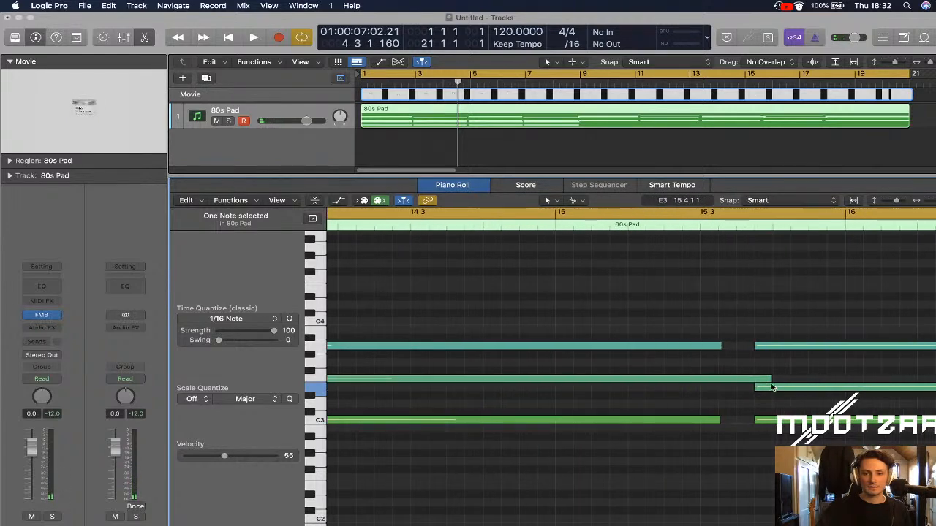
drag(772, 379, 735, 380)
drag(720, 346, 735, 345)
drag(718, 420, 734, 422)
Align the note ends of the chord starting just before bar 16 by shortening E3 and lengthening A3 and C3
scroll(735, 424, right, 20)
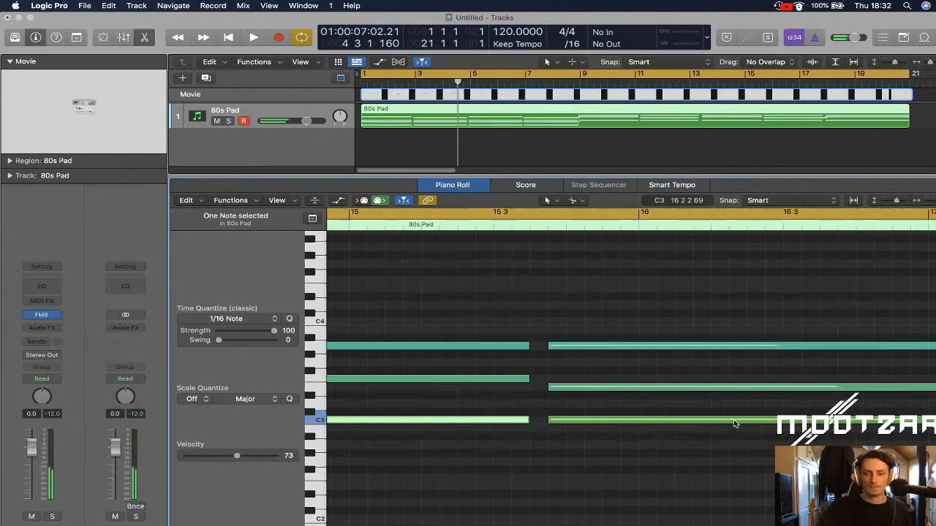
scroll(644, 418, left, 3)
drag(453, 388, 417, 388)
drag(401, 345, 420, 346)
click(400, 421)
drag(399, 423, 418, 422)
scroll(606, 375, right, 10)
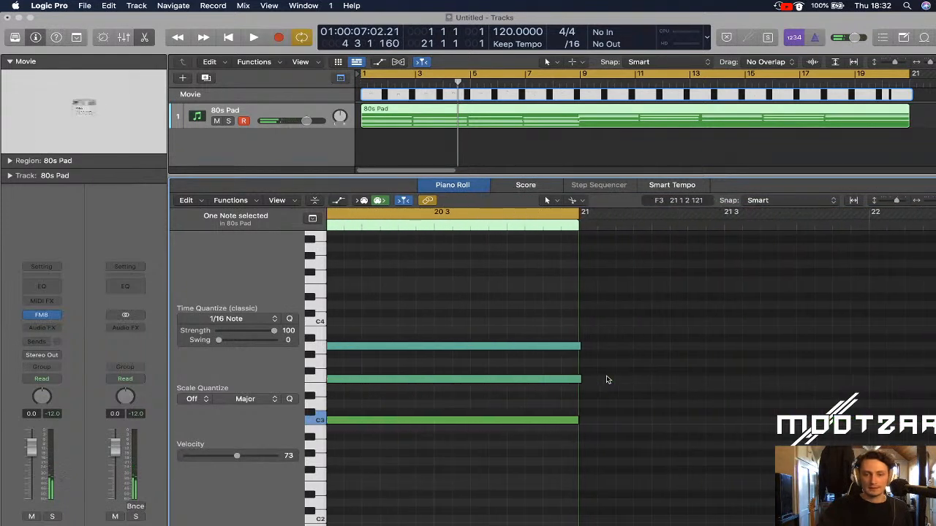
Play the pad from the start to about bar 4 to hear the evened-out chord gaps
scroll(606, 375, left, 10)
key(Return)
key(space)
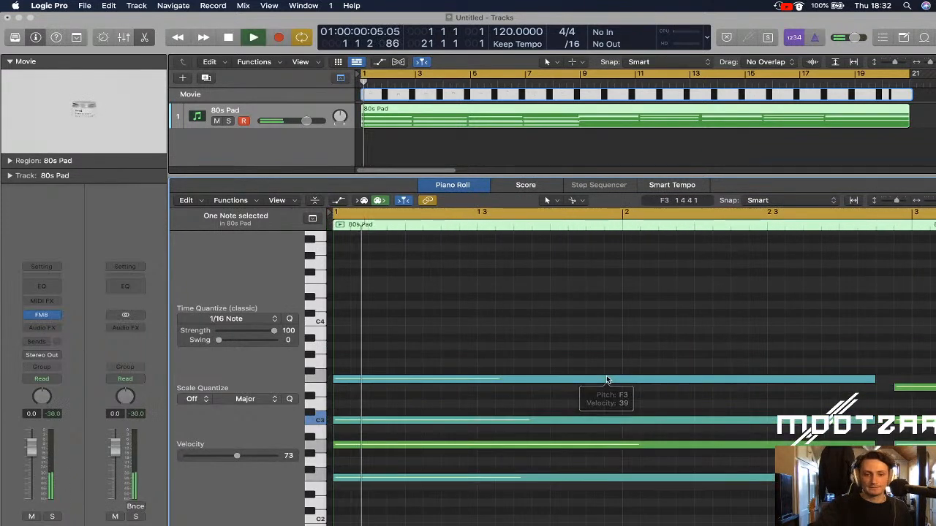
scroll(617, 408, down, 5)
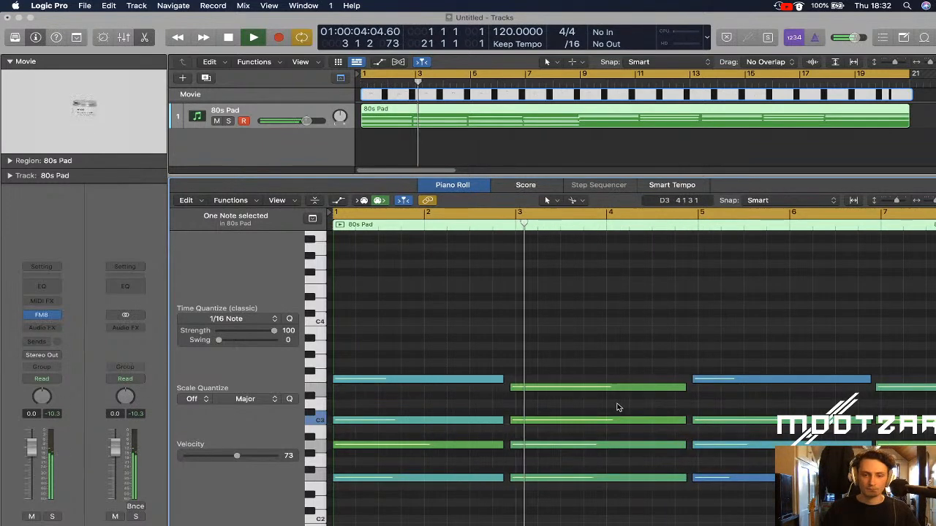
key(space)
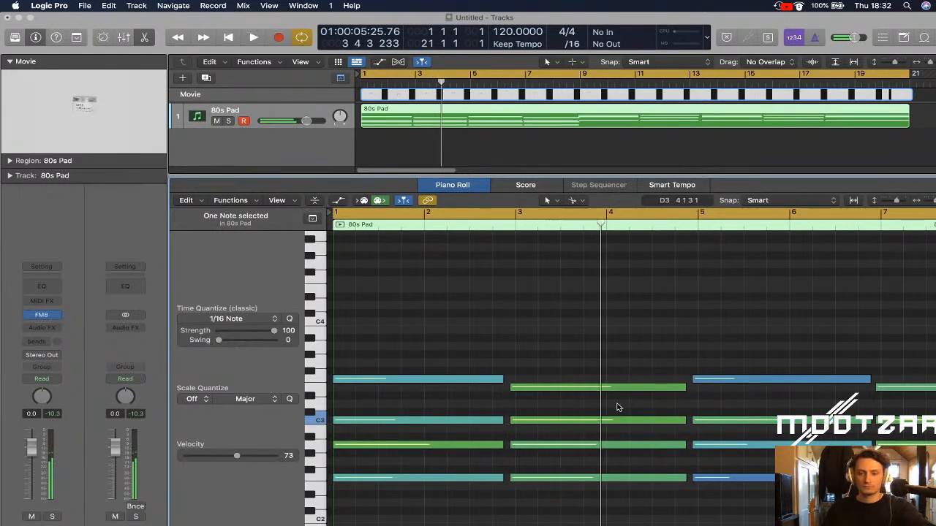
Open the movie in its own window, scrub it to 00:34 to review the footage, and close that window
click(595, 352)
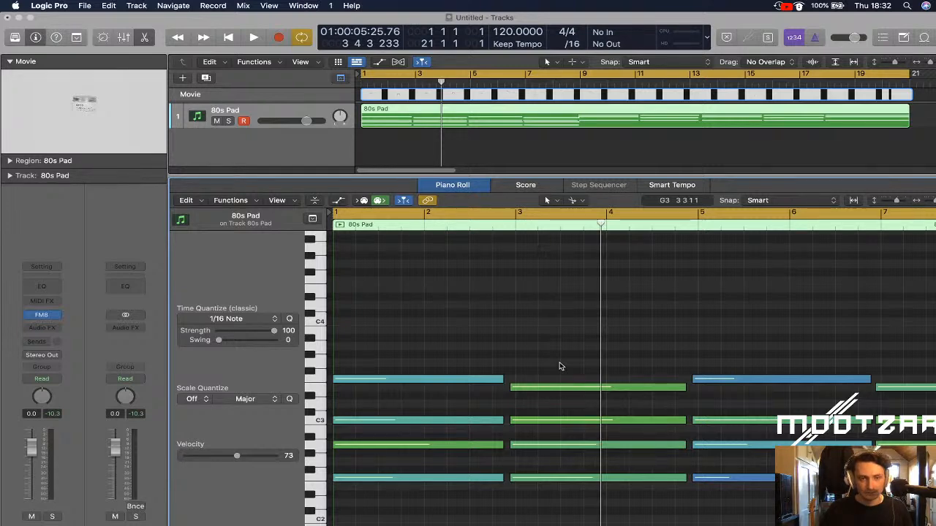
scroll(613, 340, down, 5)
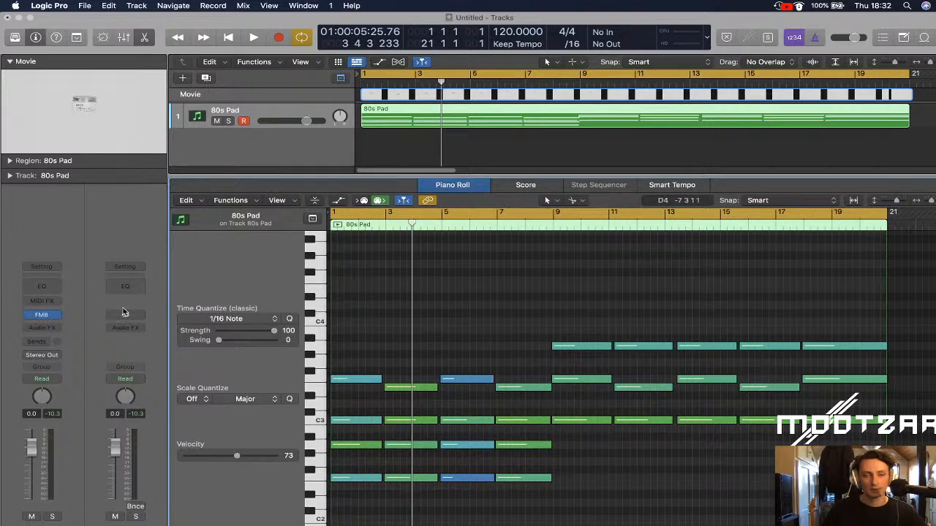
click(93, 107)
drag(263, 461, 757, 414)
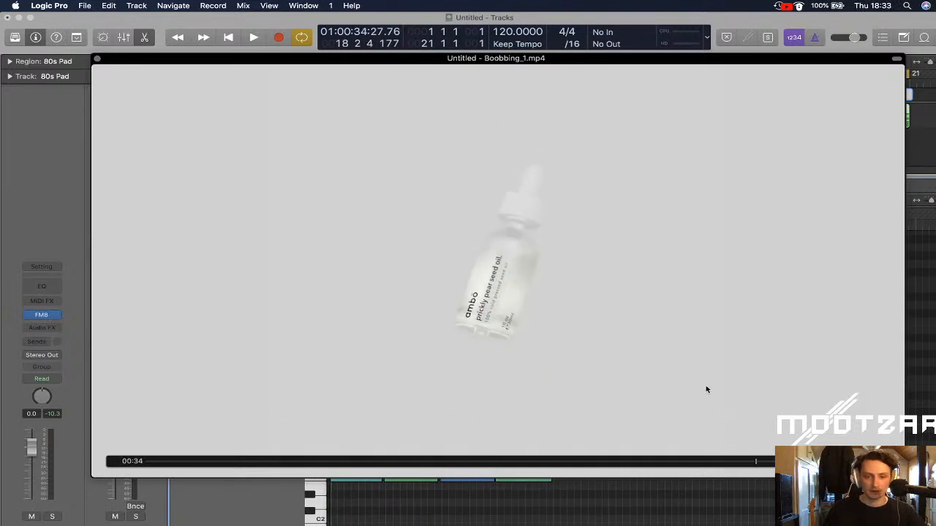
click(96, 60)
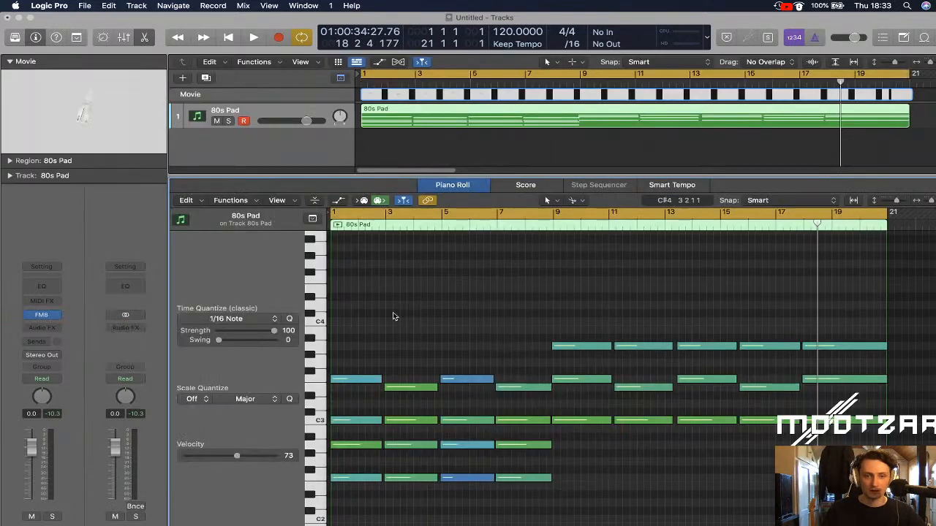
Insert a stereo Linear Phase EQ as an audio effect on the 80s Pad channel
click(55, 329)
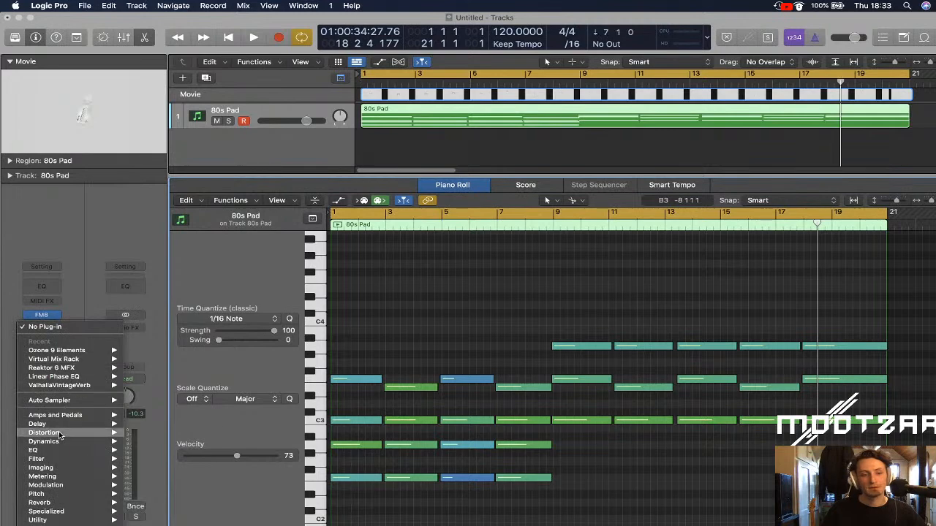
mouse_move(59, 450)
mouse_move(203, 462)
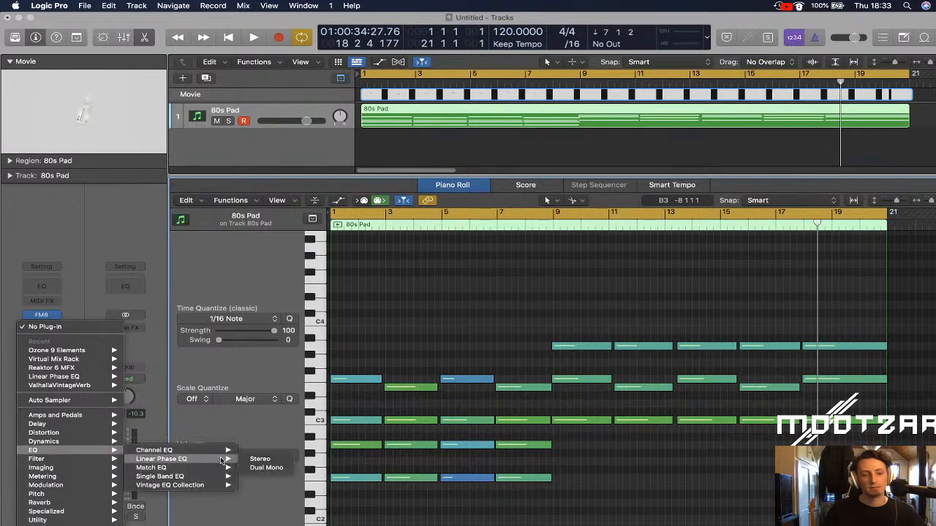
click(261, 459)
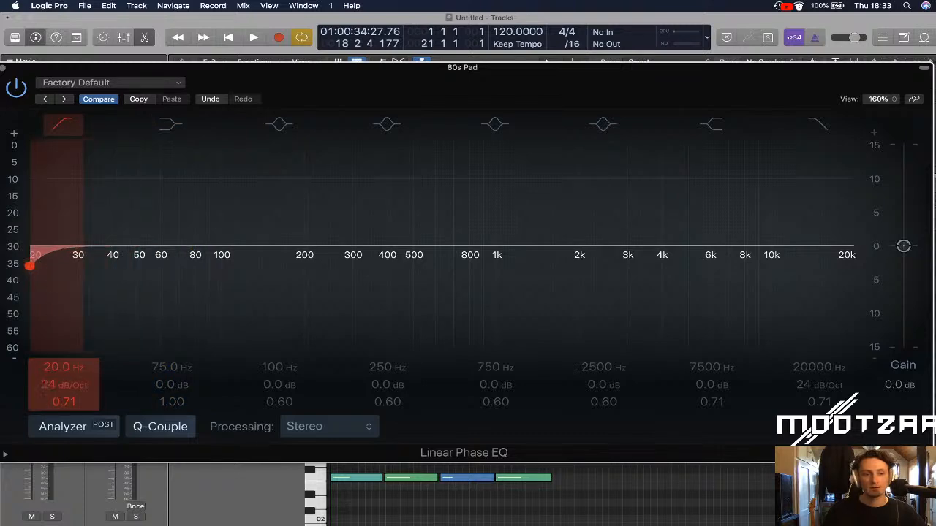
Set the pad EQ's low cut to 234 Hz at 36 dB/Oct while playing the progression
drag(64, 384, 57, 352)
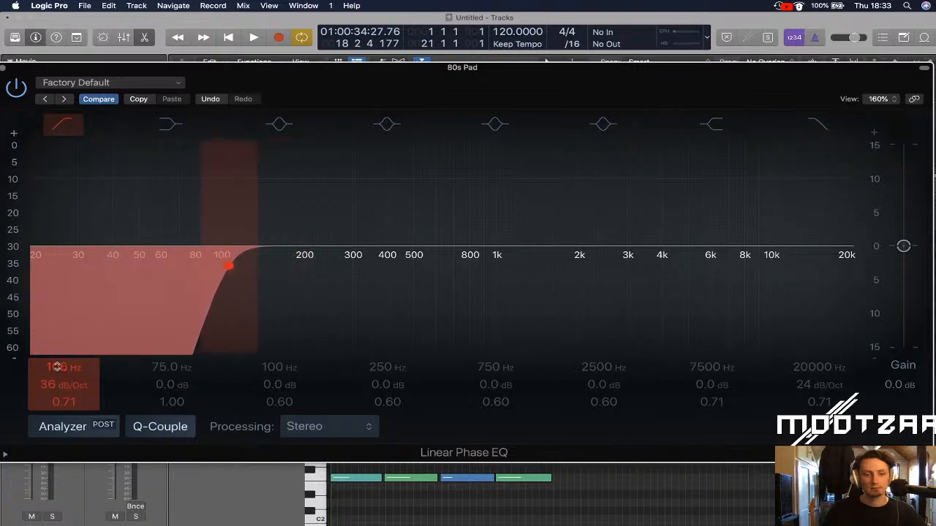
key(space)
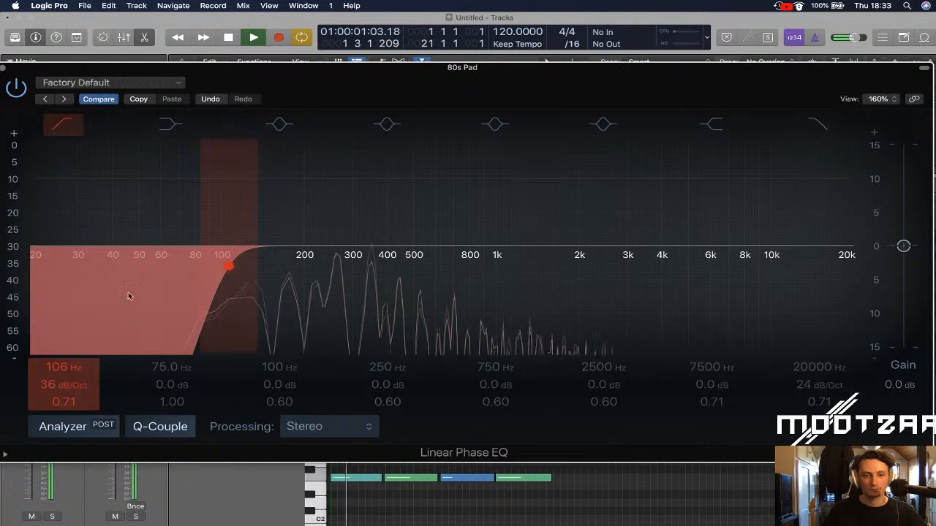
mouse_move(70, 369)
mouse_down()
mouse_move(71, 357)
mouse_move(70, 365)
mouse_up()
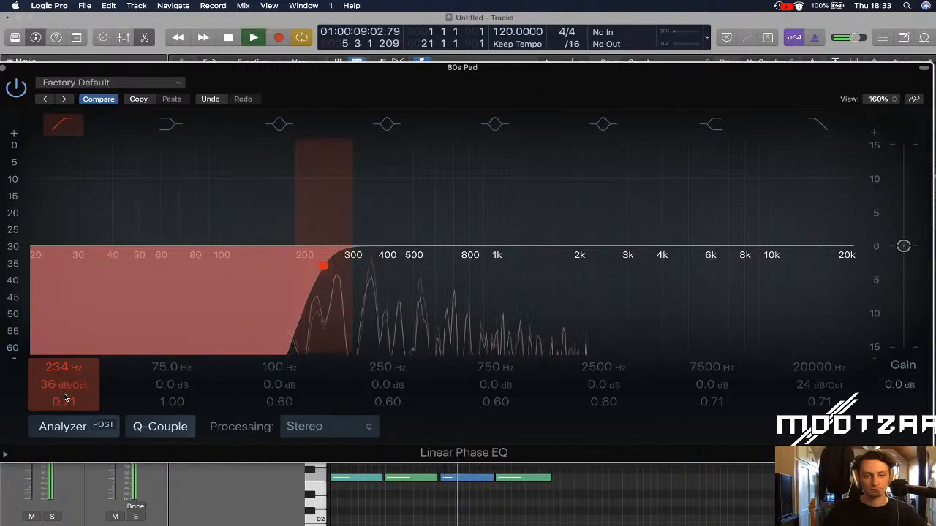
click(5, 68)
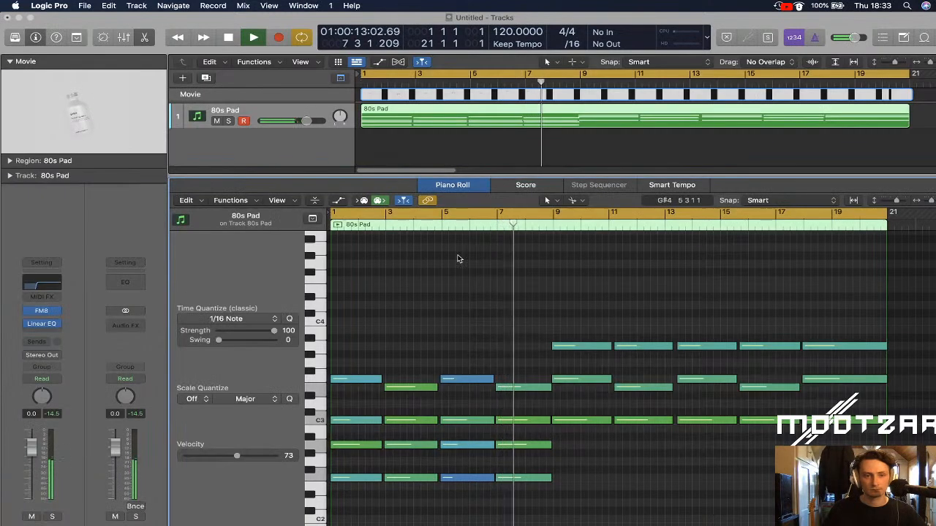
key(space)
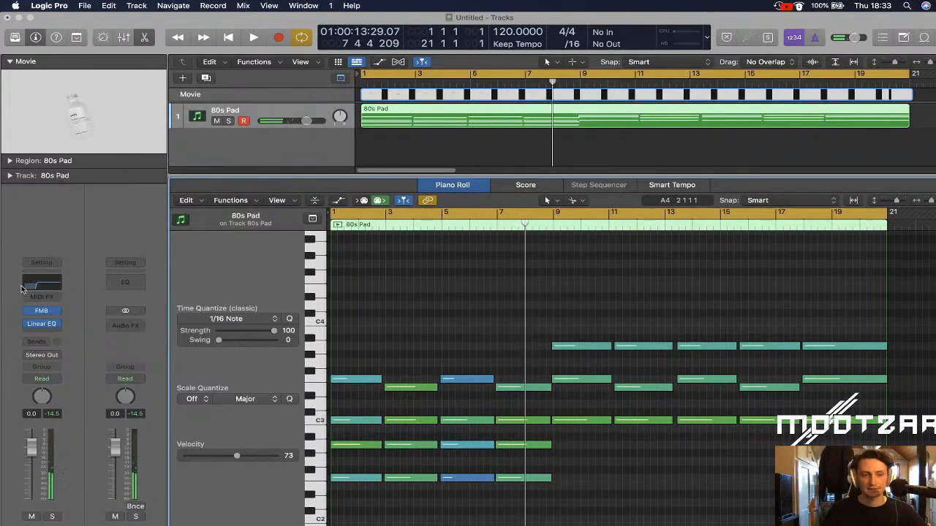
Try a high cut at 1490 Hz in the pad's Linear Phase EQ and listen to the progression from the start
click(29, 287)
drag(878, 334, 720, 338)
drag(792, 299, 792, 378)
drag(842, 441, 841, 465)
key(Return)
key(space)
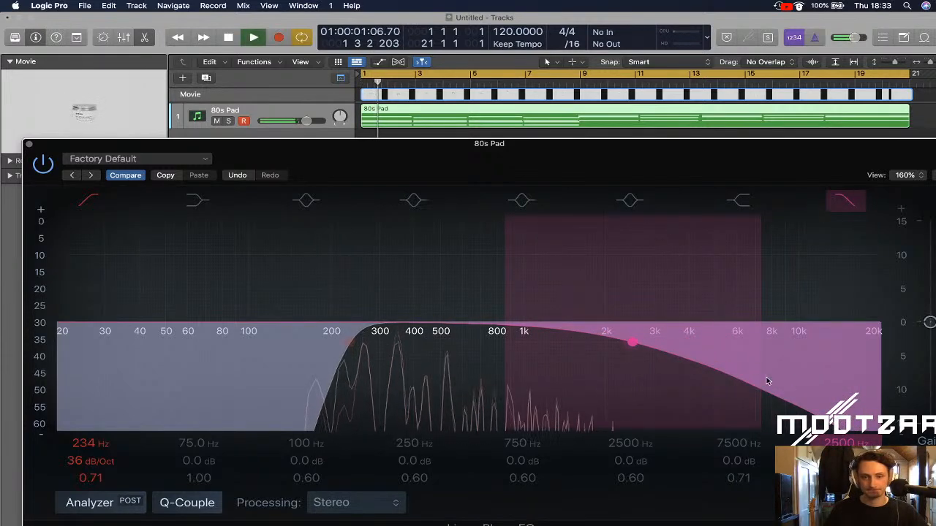
mouse_move(845, 447)
mouse_down()
mouse_move(846, 473)
mouse_move(846, 463)
mouse_up()
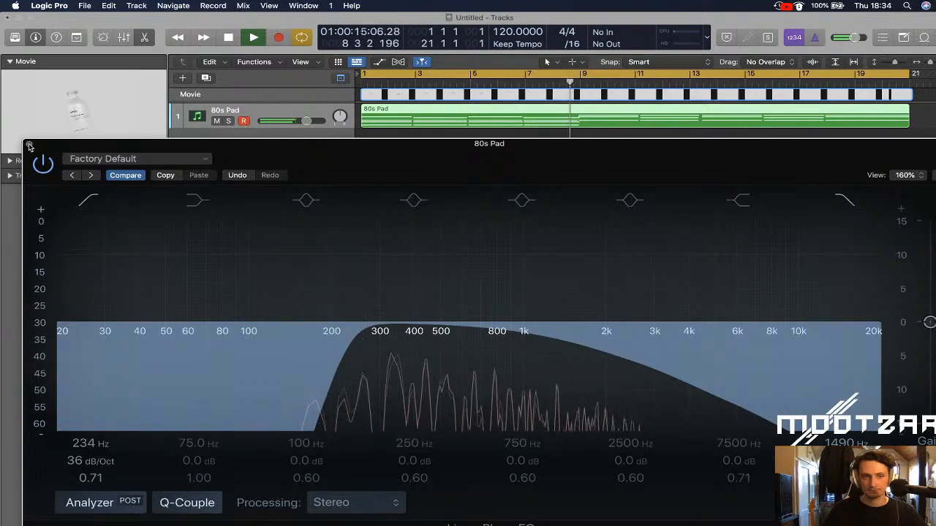
click(29, 146)
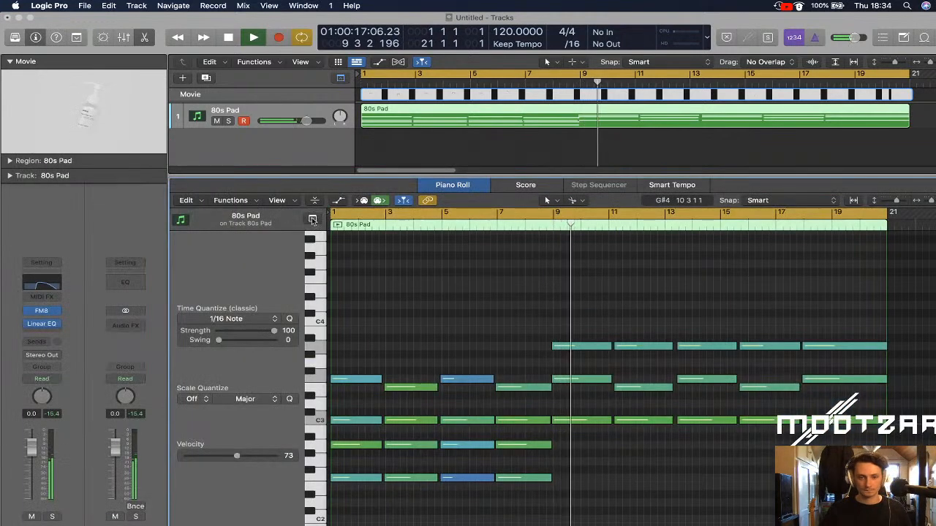
key(space)
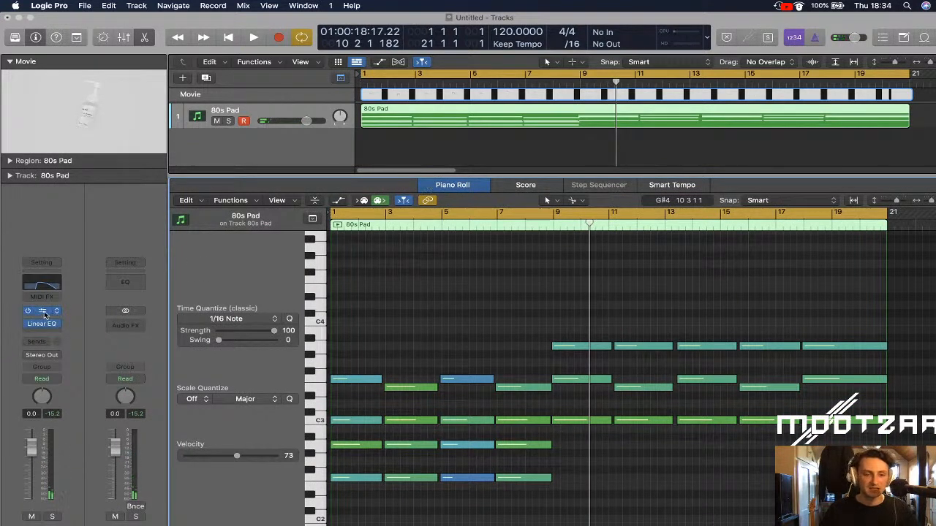
Switch off the pad EQ's high cut and audition a bell cut of -9.5 dB at 630 Hz
click(47, 328)
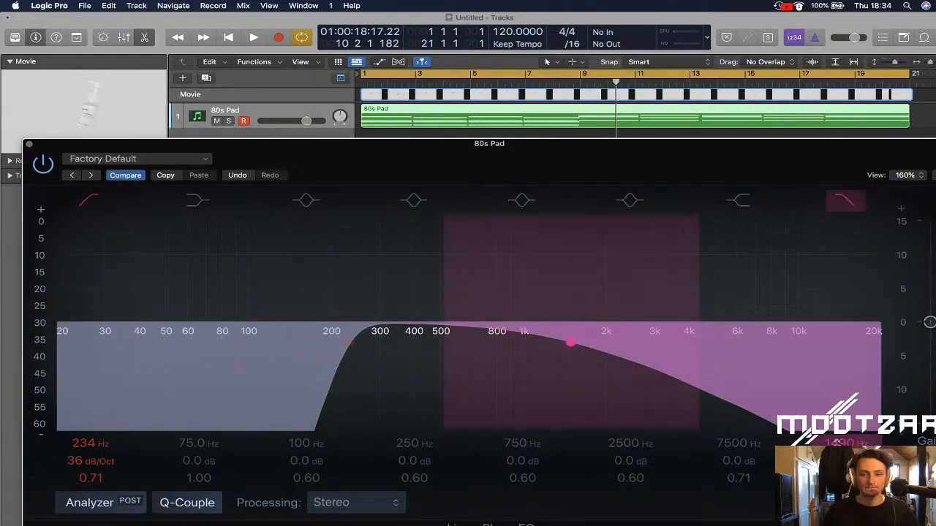
click(846, 200)
click(631, 201)
drag(647, 322, 659, 417)
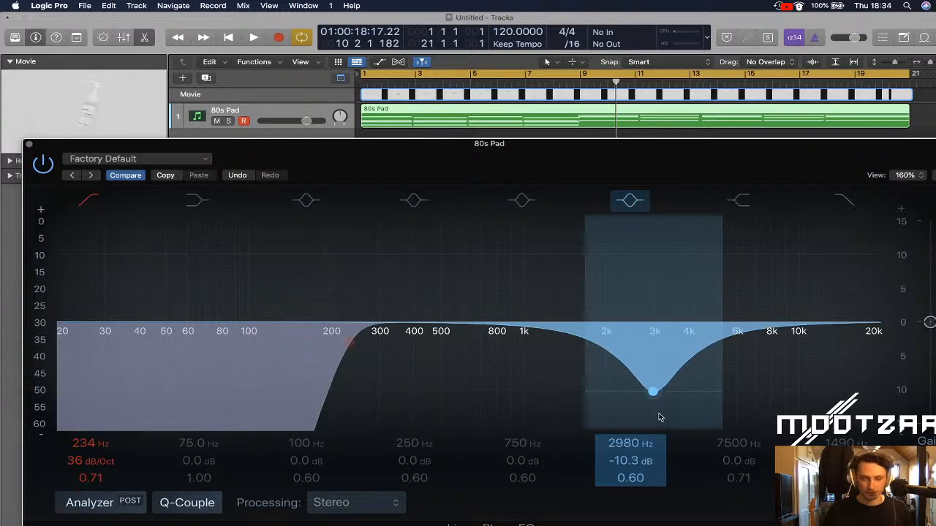
key(space)
drag(659, 418, 469, 386)
key(space)
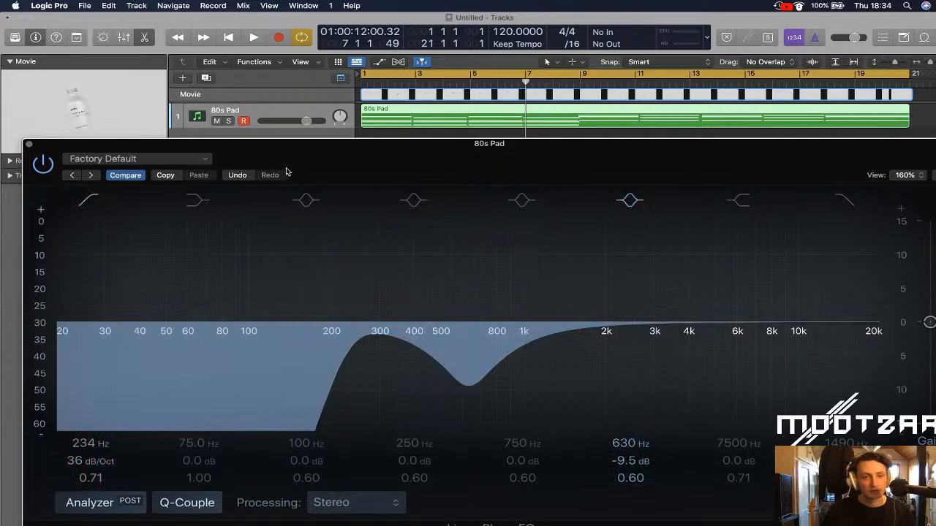
Switch off the bell band in the pad's EQ and close the plug-in window
drag(463, 382, 659, 280)
click(633, 200)
click(29, 146)
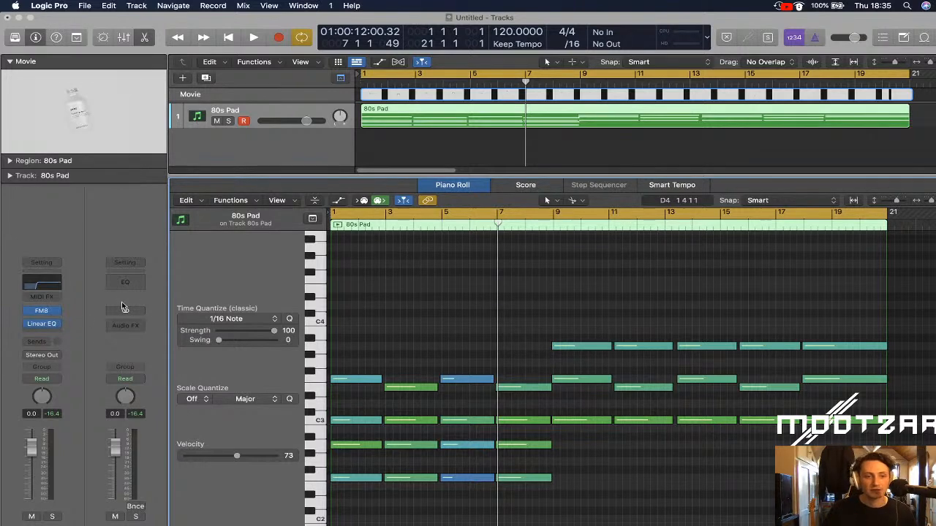
Add a send to Bus 32 on the 80s Pad channel and raise its send level
click(42, 342)
mouse_move(43, 356)
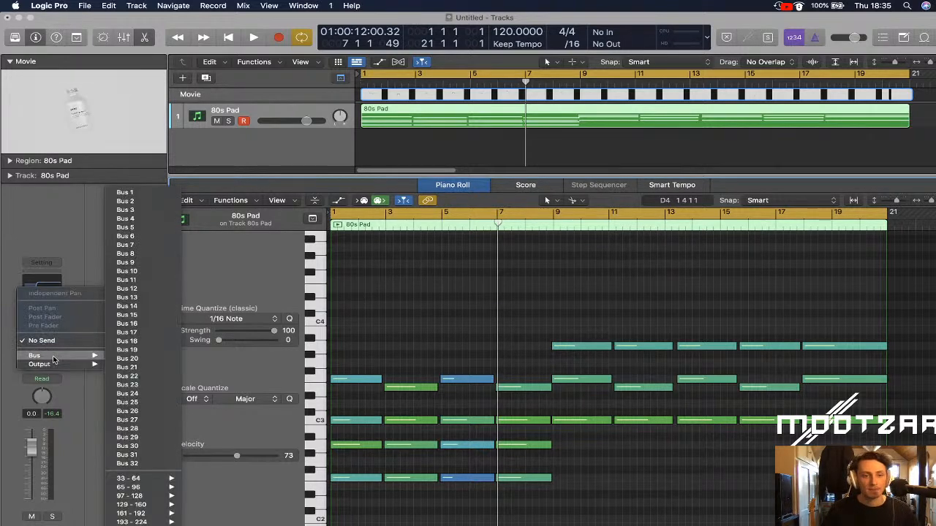
click(150, 464)
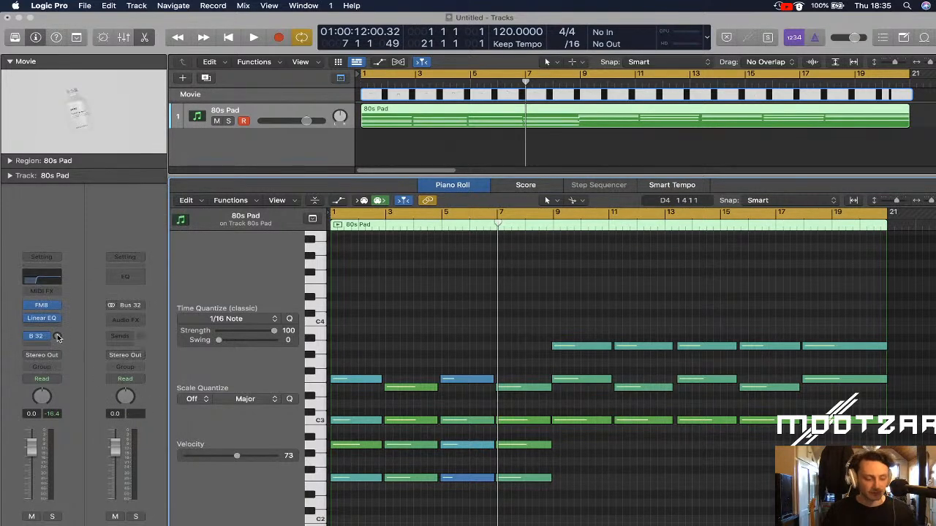
click(58, 337)
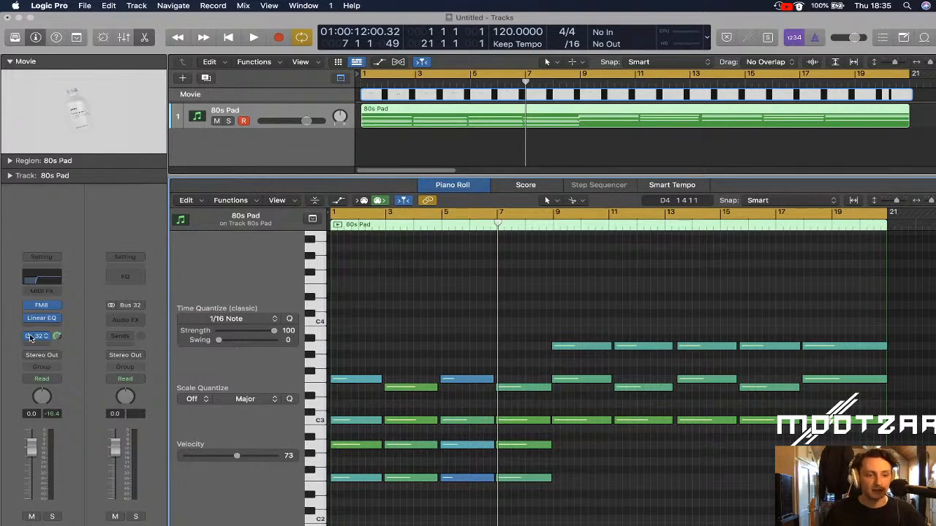
Insert ValhallaVintageVerb on the Bus 32 aux channel and reposition its window
click(139, 320)
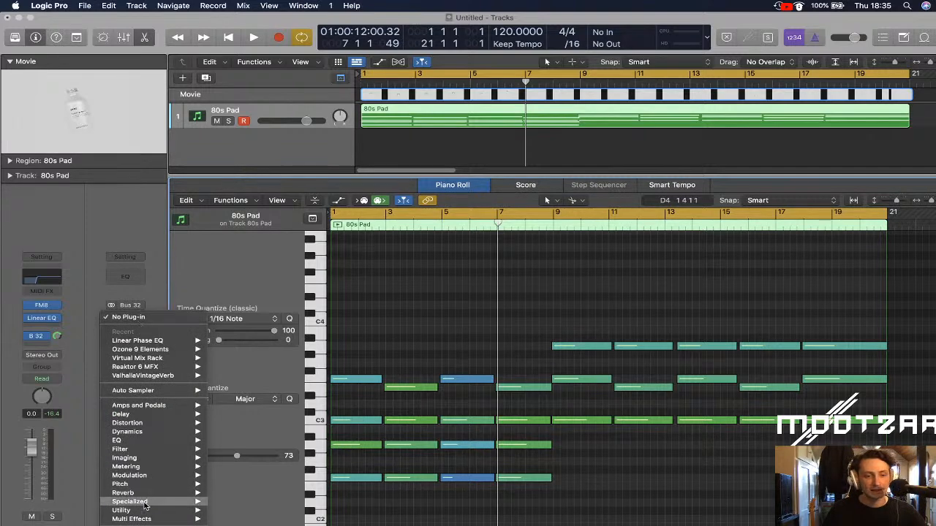
mouse_move(139, 525)
mouse_move(255, 523)
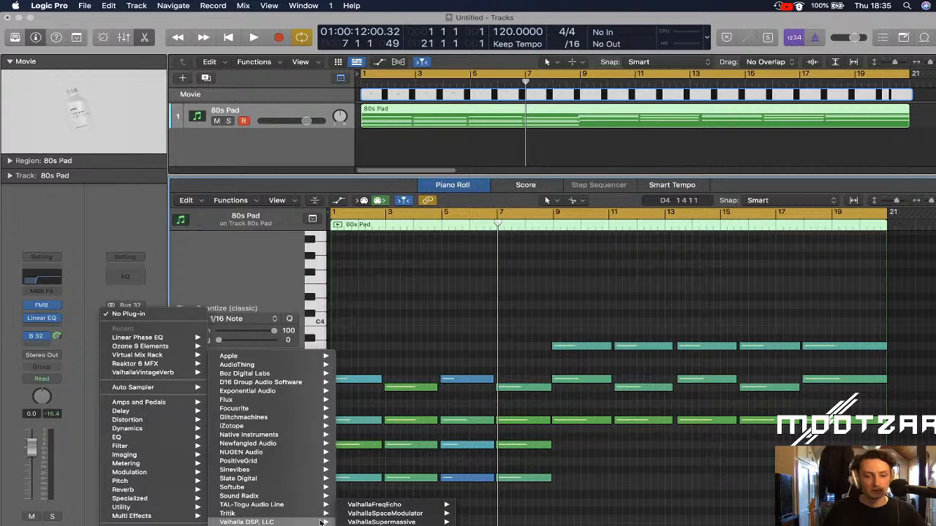
mouse_move(415, 524)
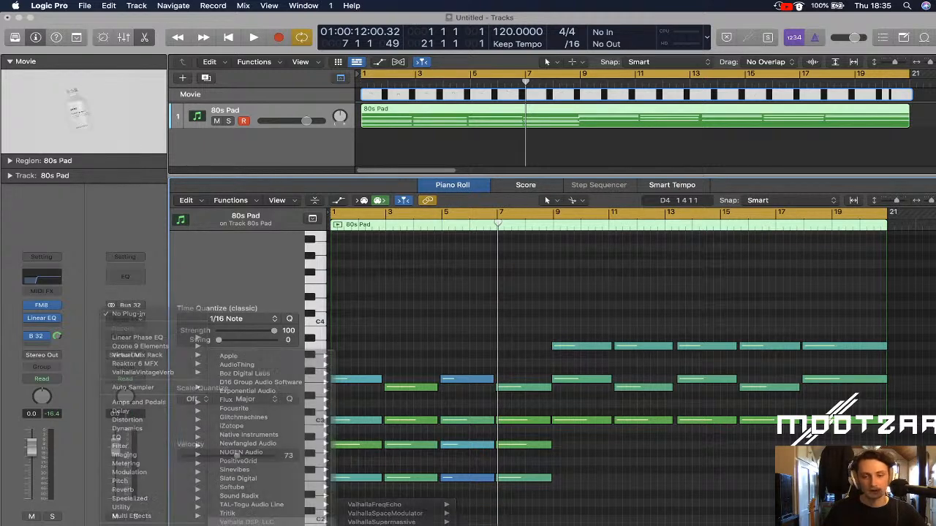
click(381, 522)
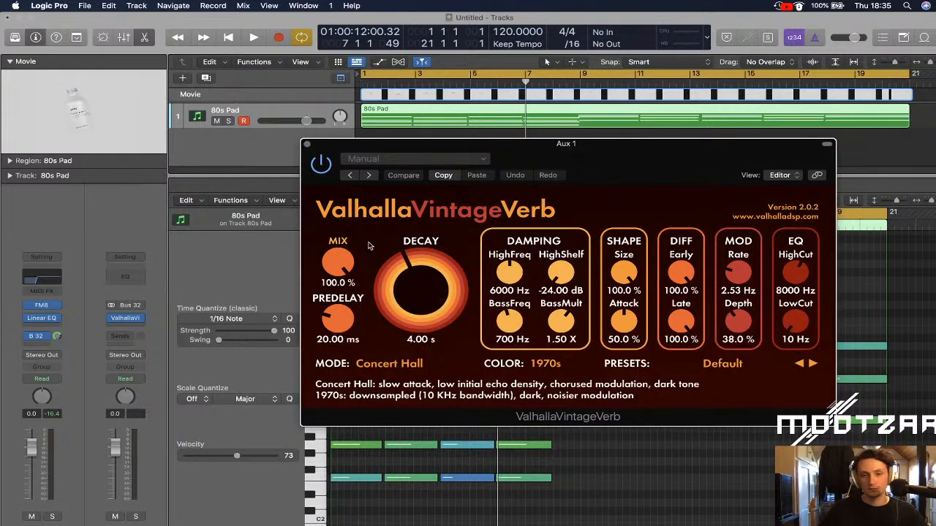
drag(590, 151, 639, 164)
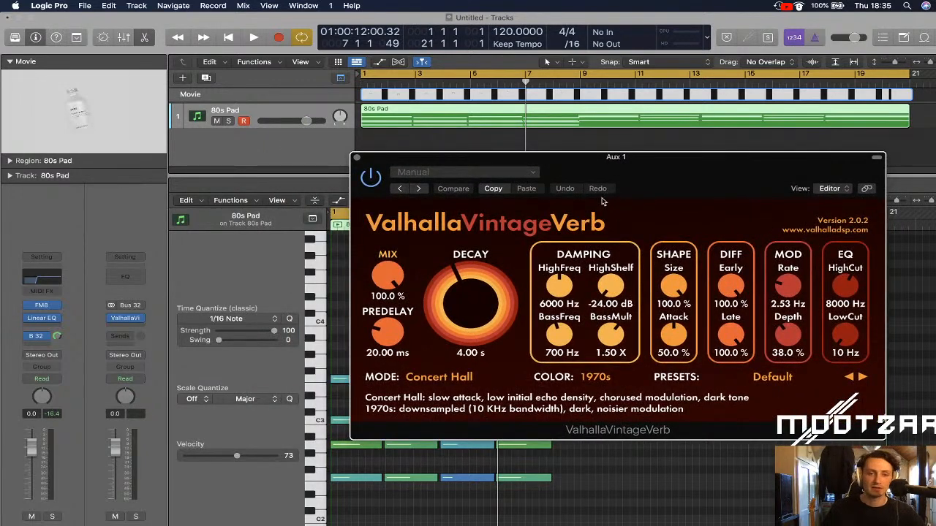
drag(611, 173, 586, 162)
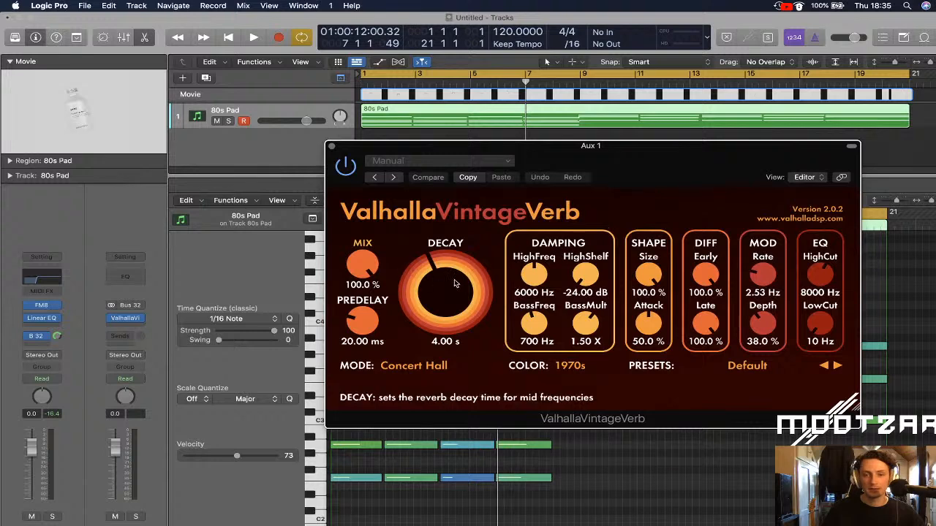
Set the reverb's color to NOW, its low cut to 310 Hz and its decay to 2.95 s
click(569, 366)
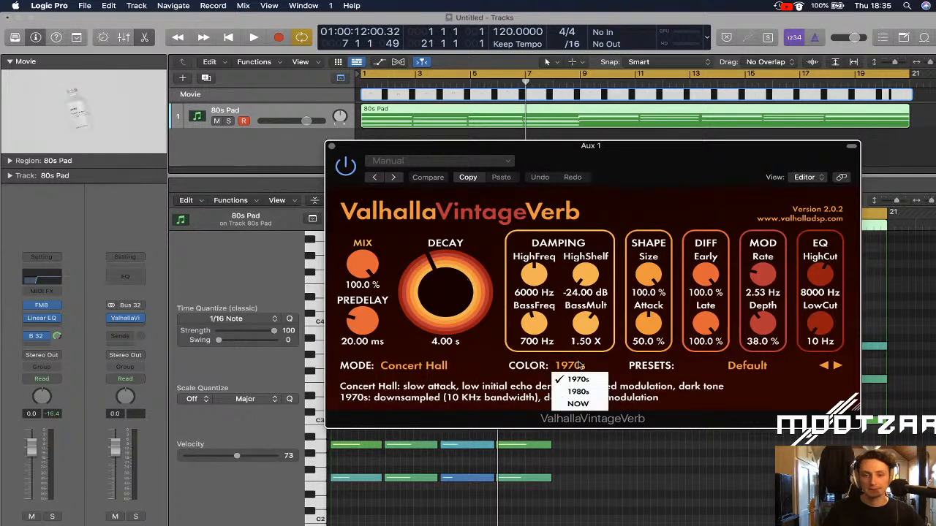
click(586, 407)
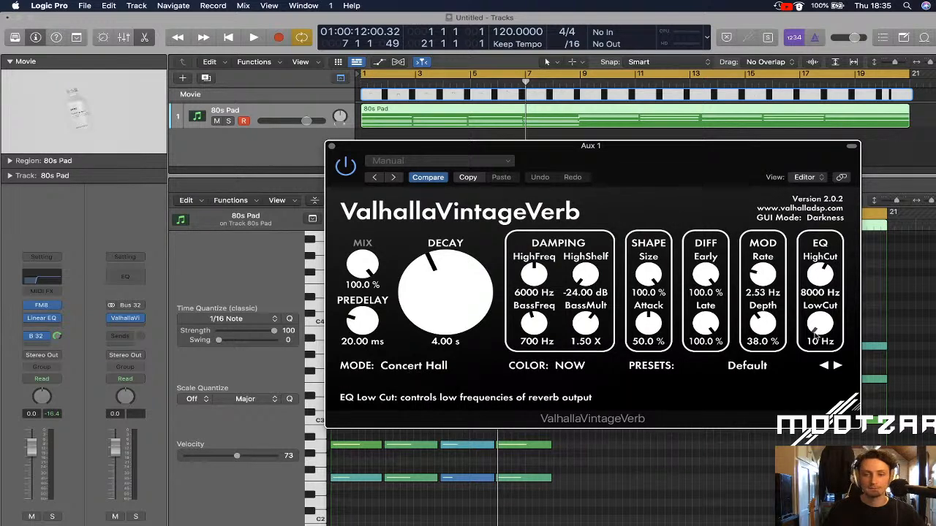
drag(818, 315, 817, 291)
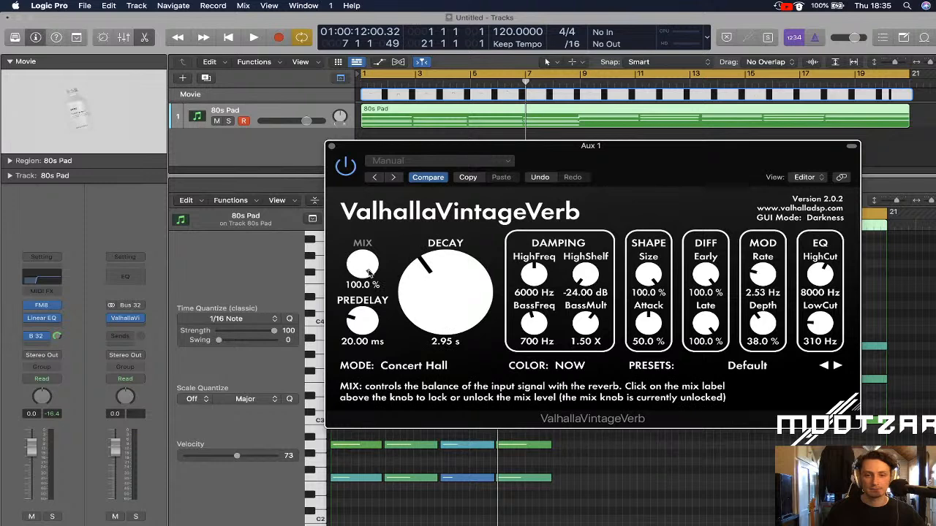
Set the reverb's decay to 6.47 s and its mix to 49.8 % while playing the pad, and close the reverb
key(space)
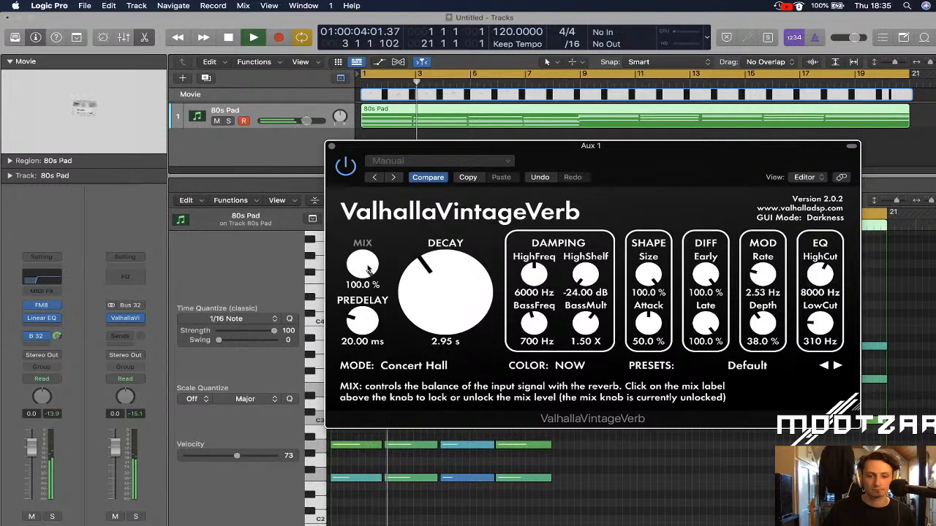
drag(424, 271, 424, 265)
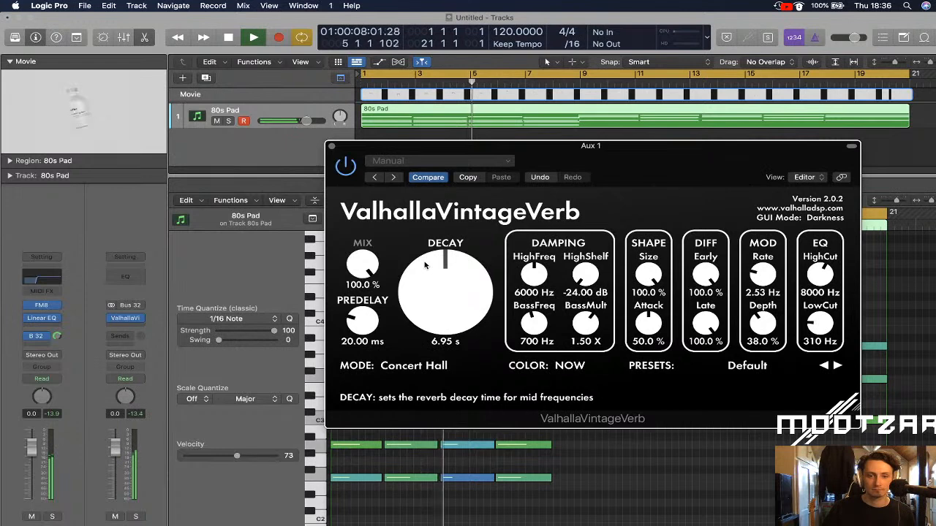
drag(424, 265, 389, 339)
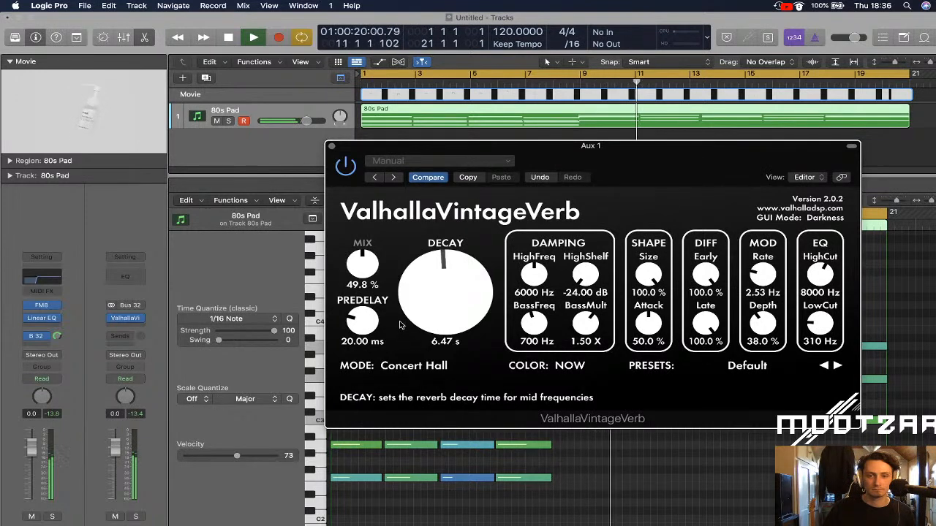
key(space)
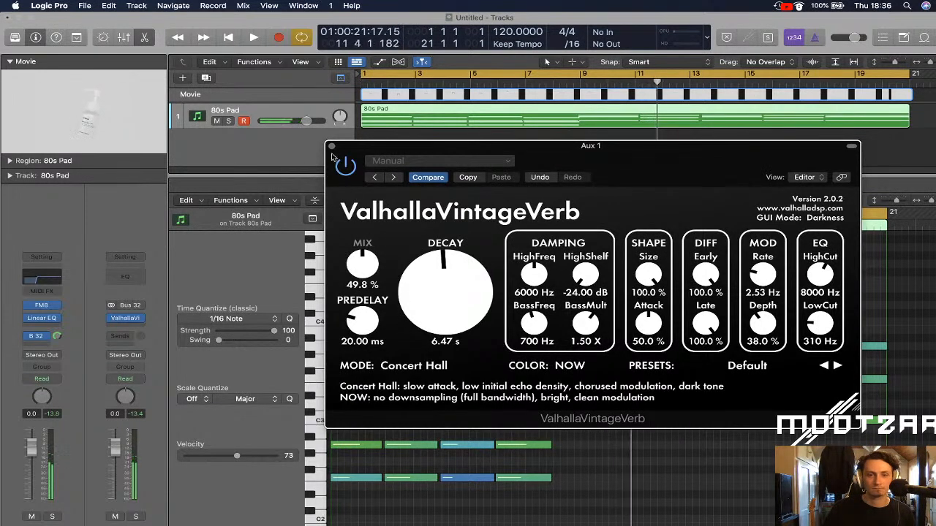
click(330, 147)
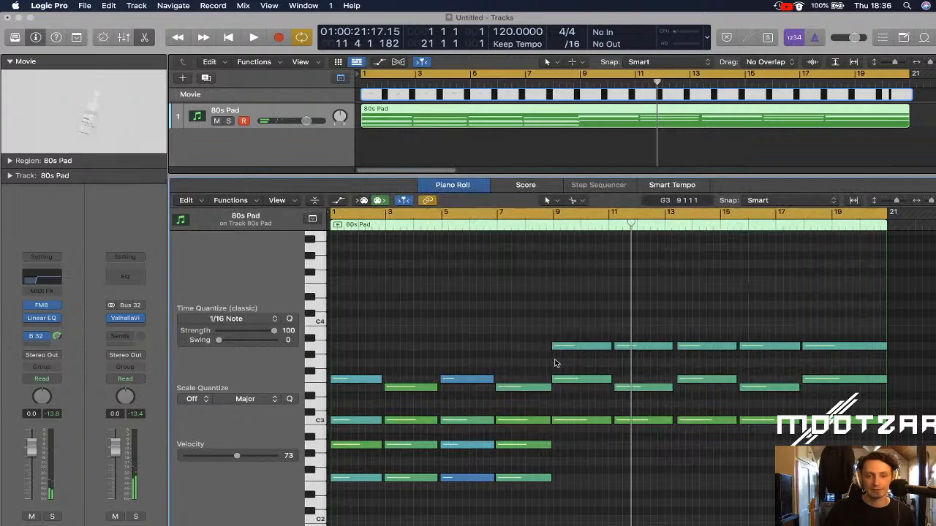
Shorten the upper note's end just before bar 9 and trim the starts of the following three-note chord to bar 9
key(super+Right)
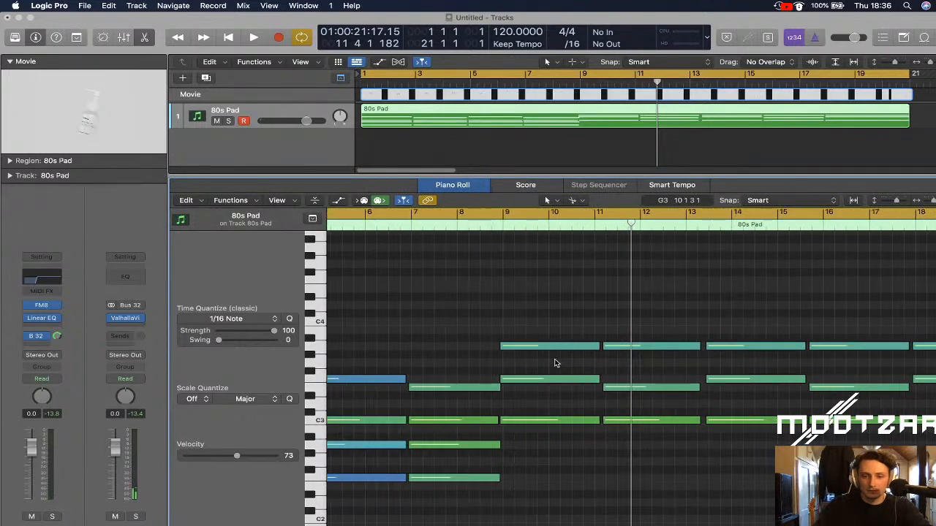
scroll(554, 363, left, 5)
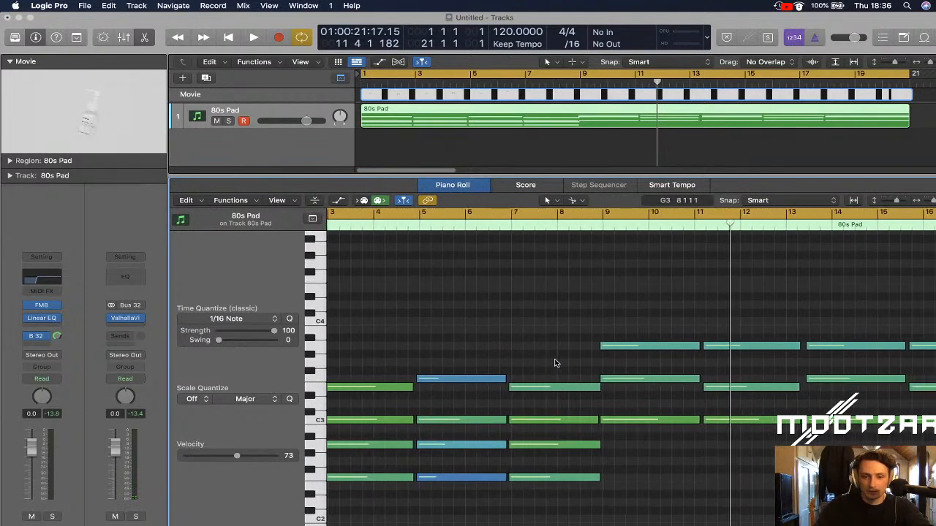
key(super+Right)
key(super+Right)
scroll(555, 363, left, 1)
drag(510, 386, 501, 386)
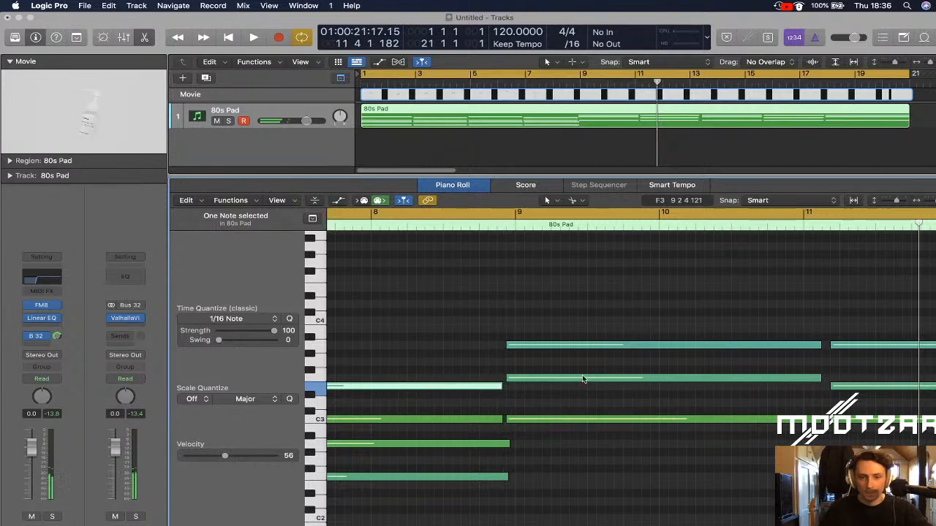
drag(518, 338, 516, 420)
Adjust the note ends of the four-note chord before bar 9 so they finish just short of the next chord
drag(500, 377, 507, 484)
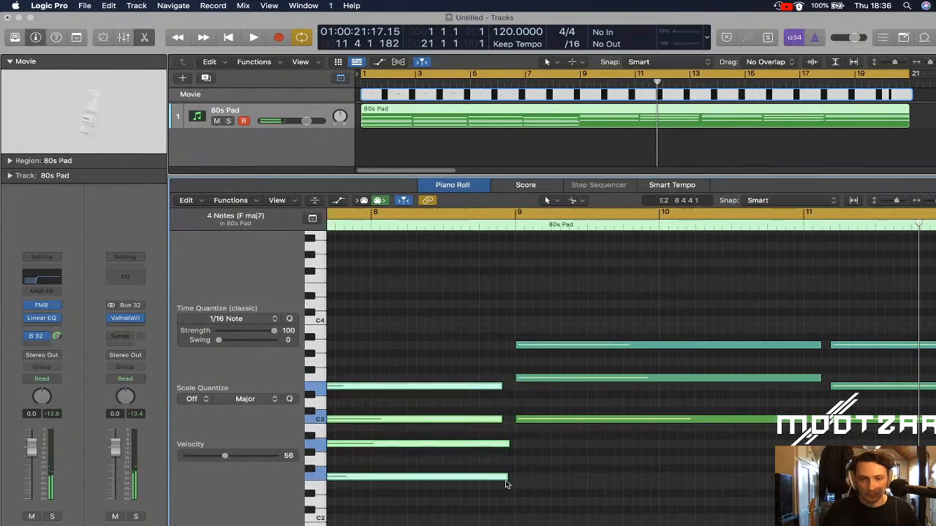
click(505, 421)
drag(507, 443, 505, 443)
drag(497, 373, 514, 479)
click(533, 476)
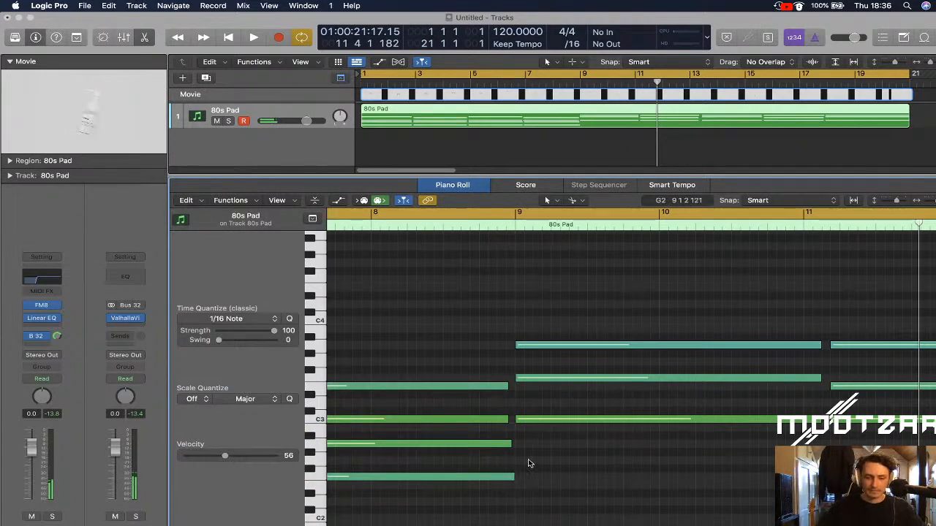
Close the Piano Roll and play the 80s Pad progression from the project start against the movie
key(super+Left)
key(super+Left)
key(super+Left)
scroll(527, 463, left, 2)
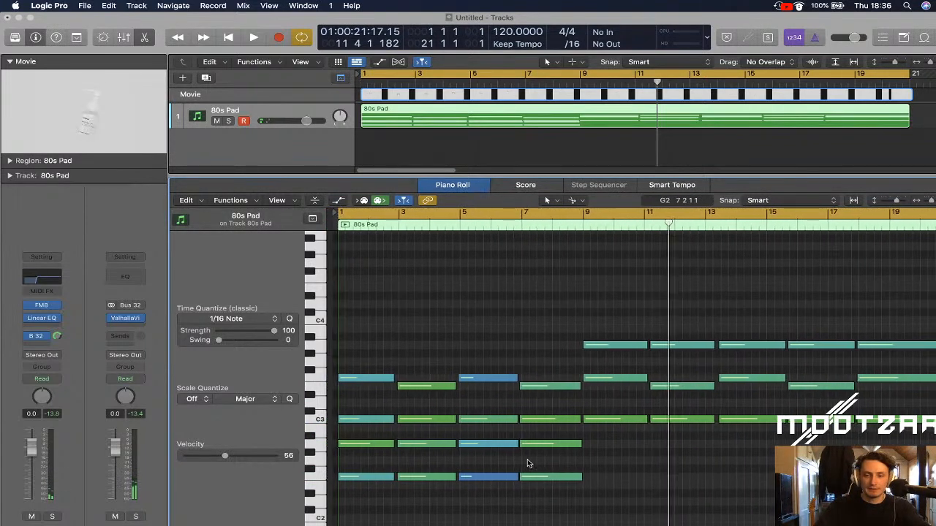
scroll(527, 463, down, 4)
scroll(527, 463, left, 2)
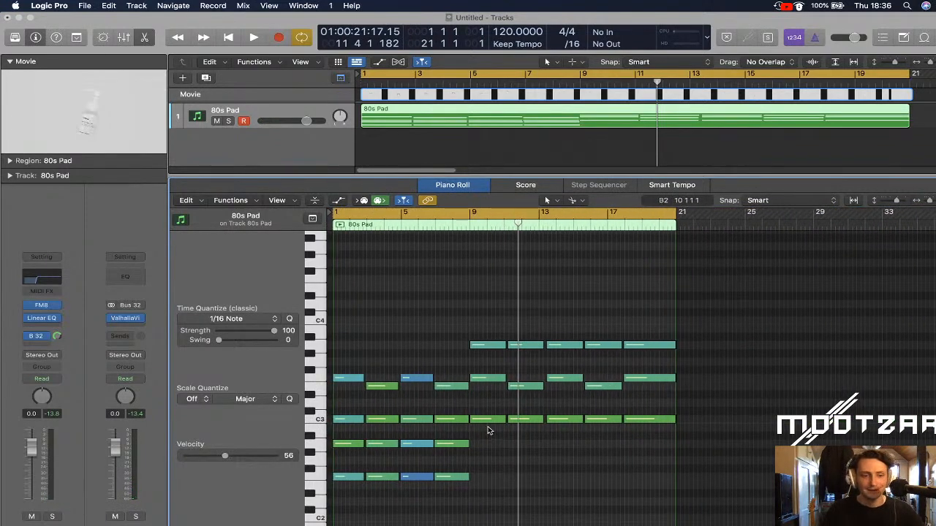
click(474, 188)
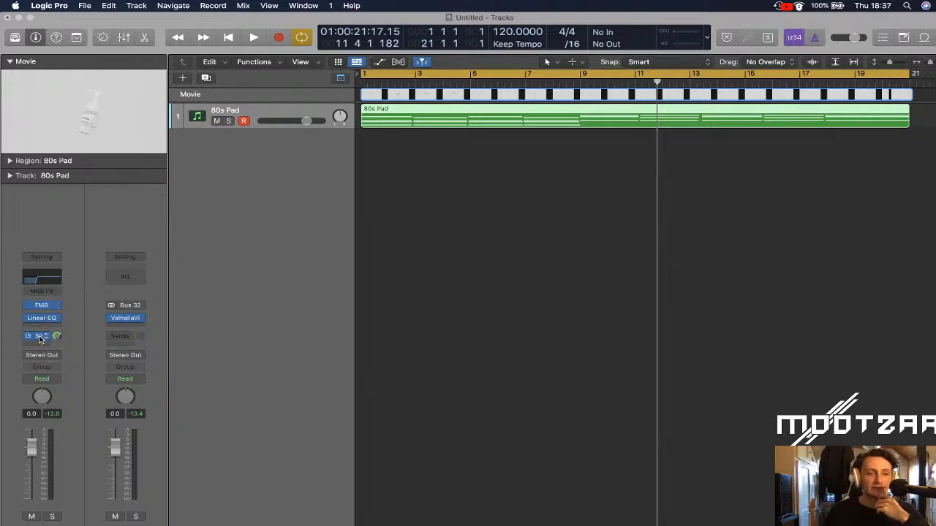
key(Return)
key(space)
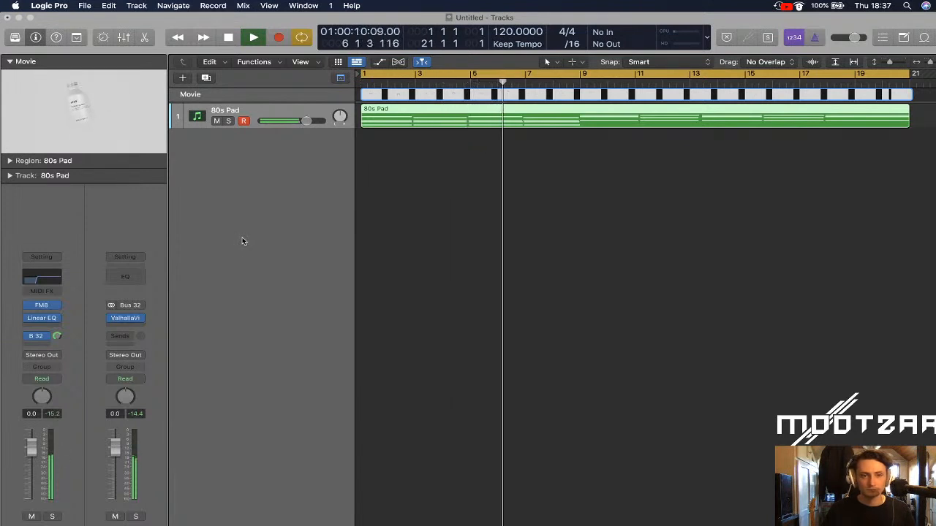
key(space)
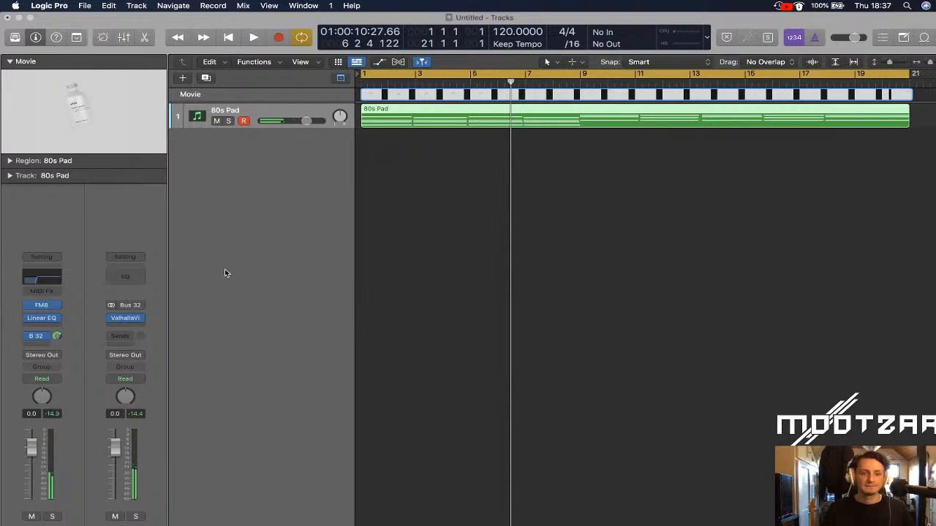
In the 80s Pad's Linear Phase EQ, set the low cut to 181 Hz and enable a steeper high cut at 1640 Hz during playback
click(46, 281)
drag(342, 358, 311, 360)
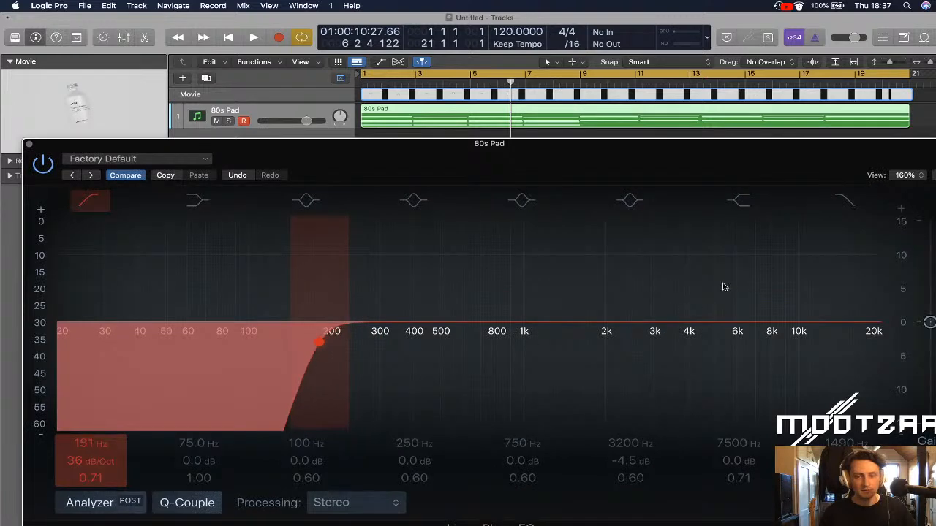
click(851, 202)
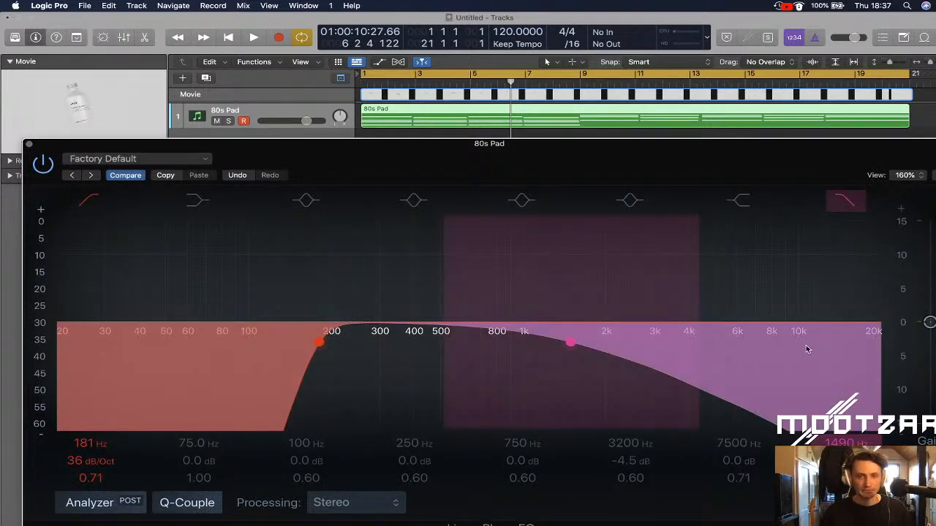
key(space)
mouse_move(848, 373)
mouse_down()
mouse_move(723, 392)
mouse_move(586, 388)
mouse_move(666, 381)
mouse_move(520, 386)
mouse_move(656, 370)
mouse_move(553, 364)
mouse_up()
drag(850, 462, 846, 396)
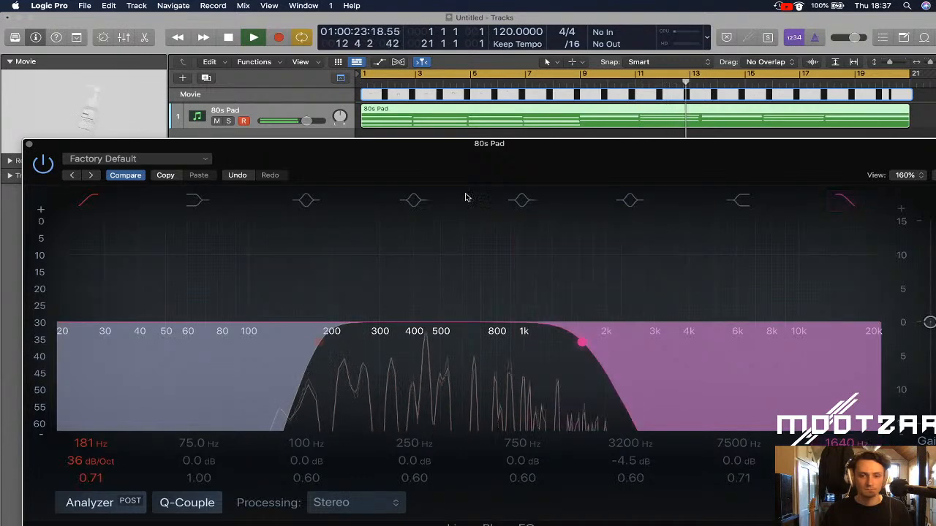
click(30, 146)
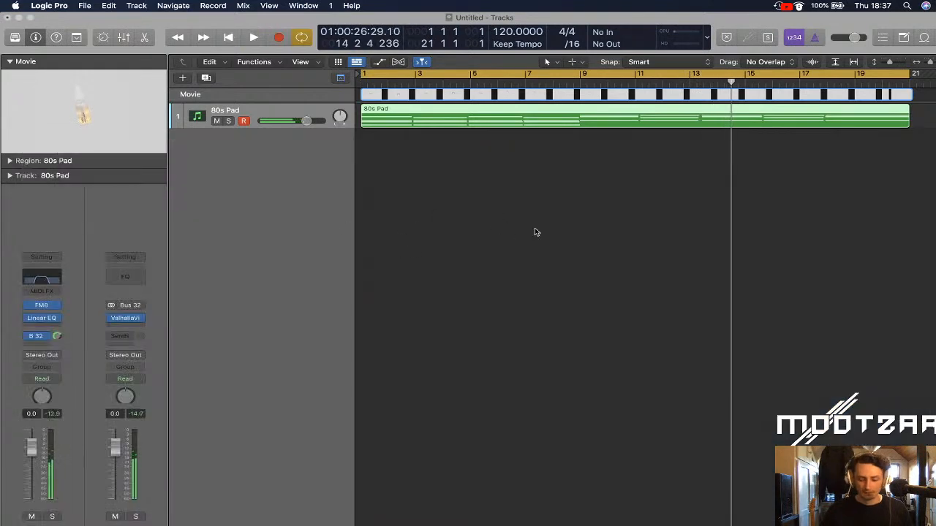
key(space)
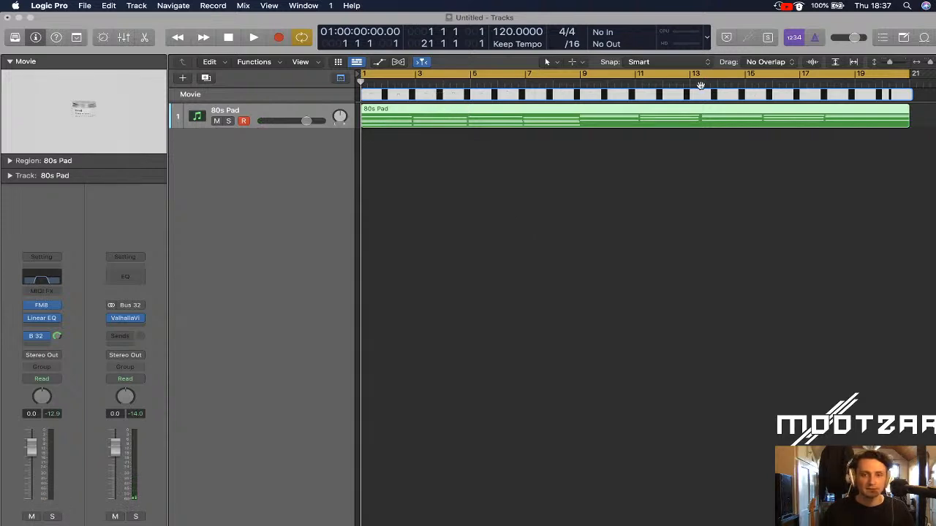
Enlarge the Movie track's height, turn on horizontal auto zoom, and play the opening against the picture
drag(868, 102, 878, 192)
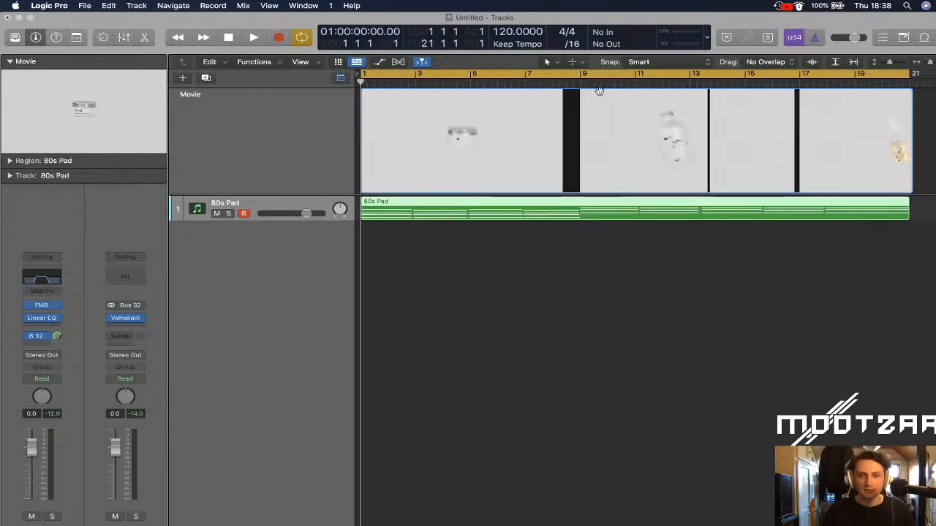
click(856, 63)
click(837, 63)
click(837, 63)
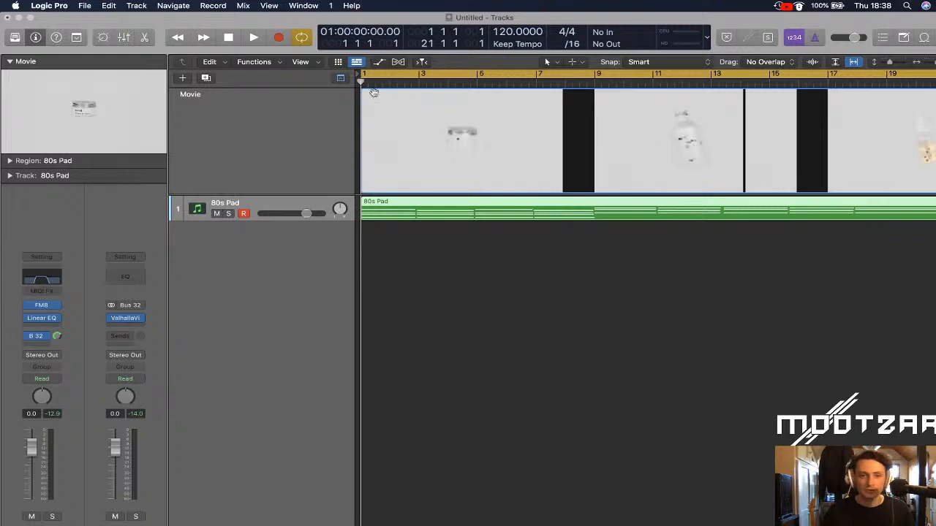
key(space)
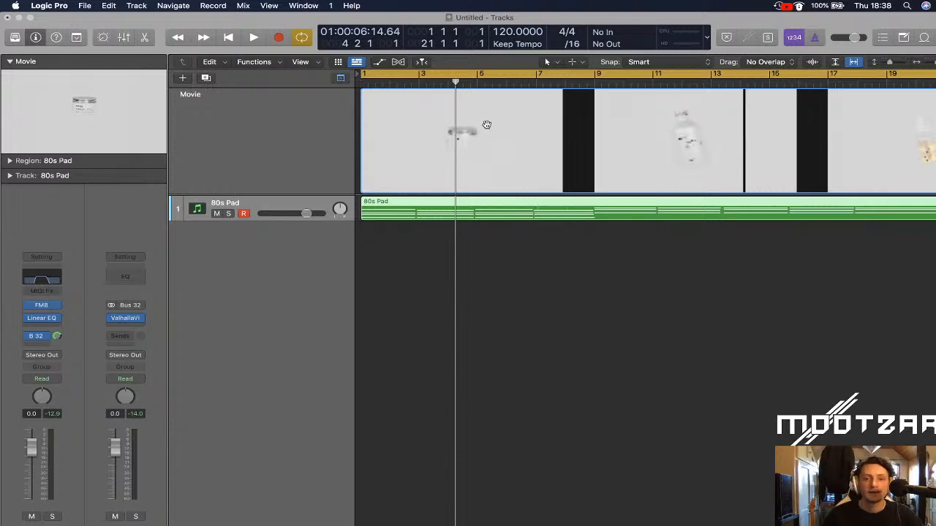
Open the 80s Pad region in the Piano Roll and place the playhead at the movie cut by bar 5, at 01:00:08:00
double_click(429, 210)
drag(932, 200, 934, 202)
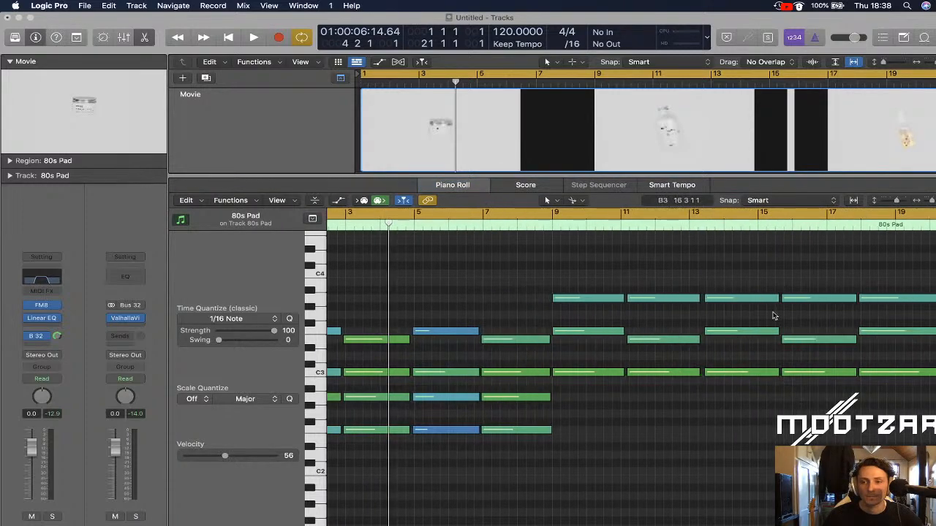
scroll(422, 524, left, 3)
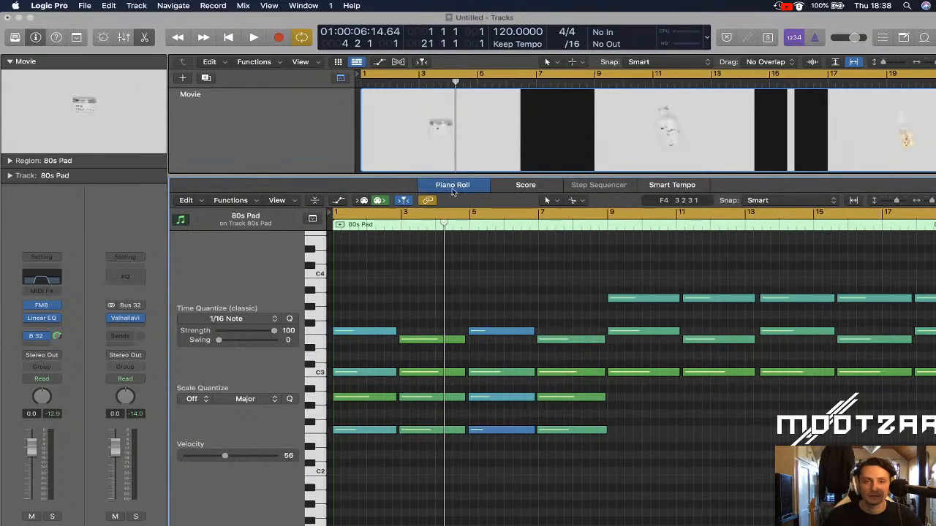
drag(454, 81, 479, 83)
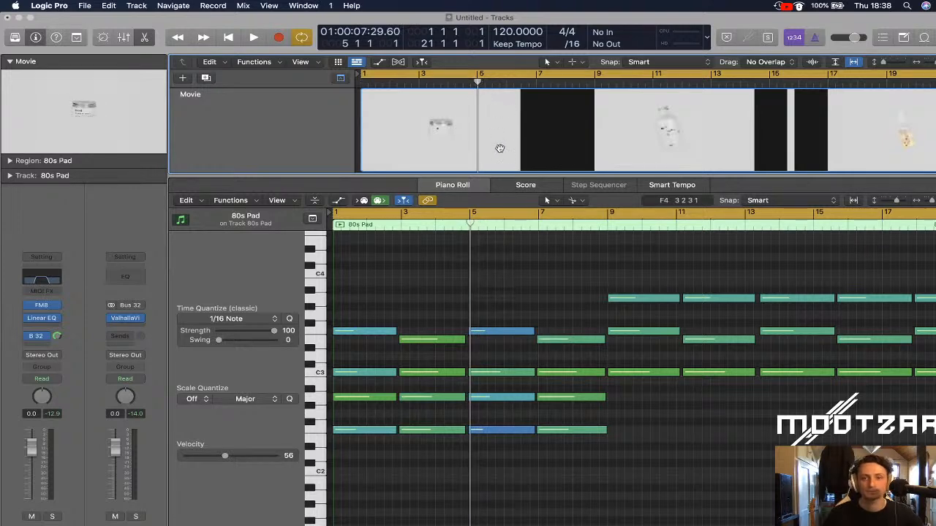
scroll(508, 278, up, 10)
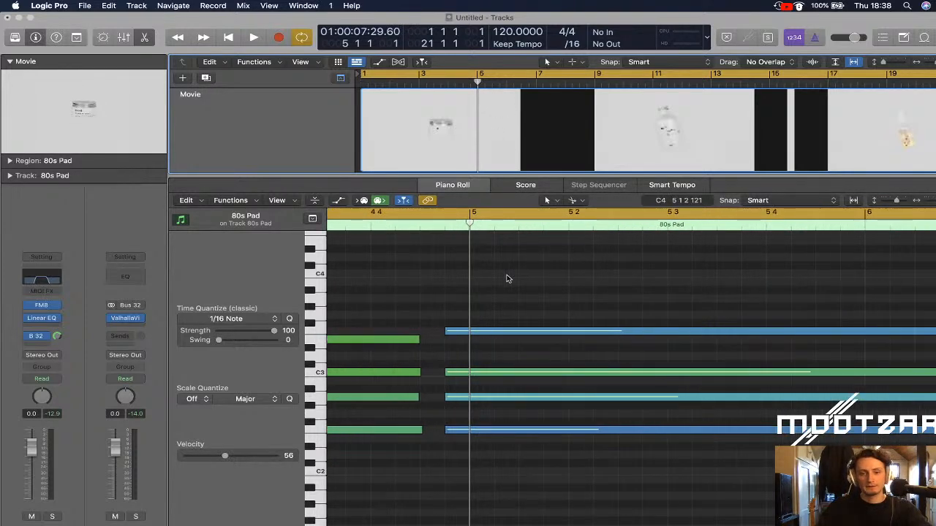
mouse_move(470, 222)
mouse_down()
mouse_move(463, 225)
mouse_move(480, 224)
mouse_up()
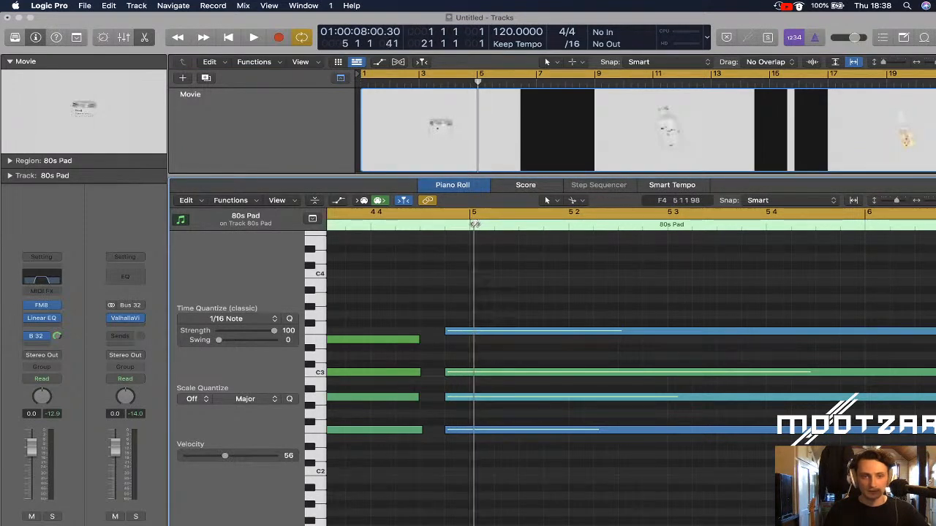
Trim the third chord's start to just before bar 5 and extend the preceding four-note chord's ends up to it
drag(474, 317, 463, 433)
drag(410, 324, 459, 431)
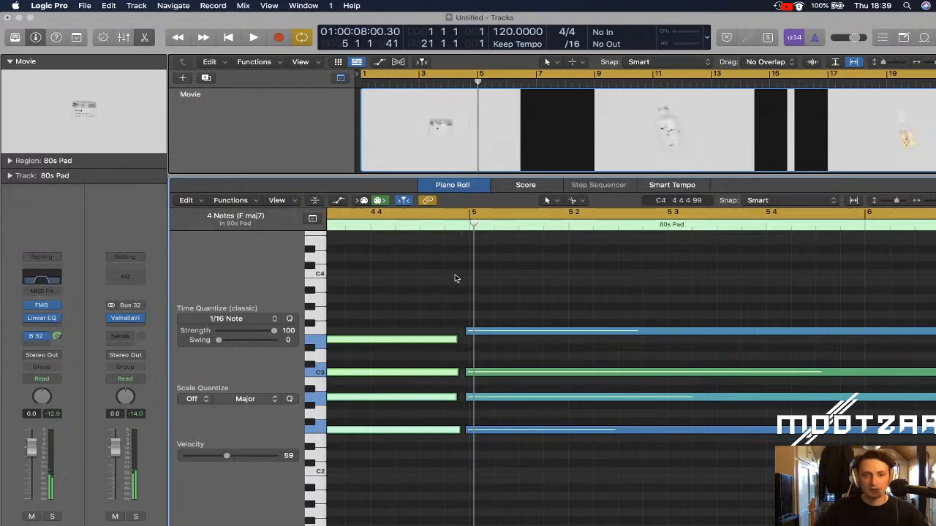
key(super+Left)
key(super+Left)
key(super+Left)
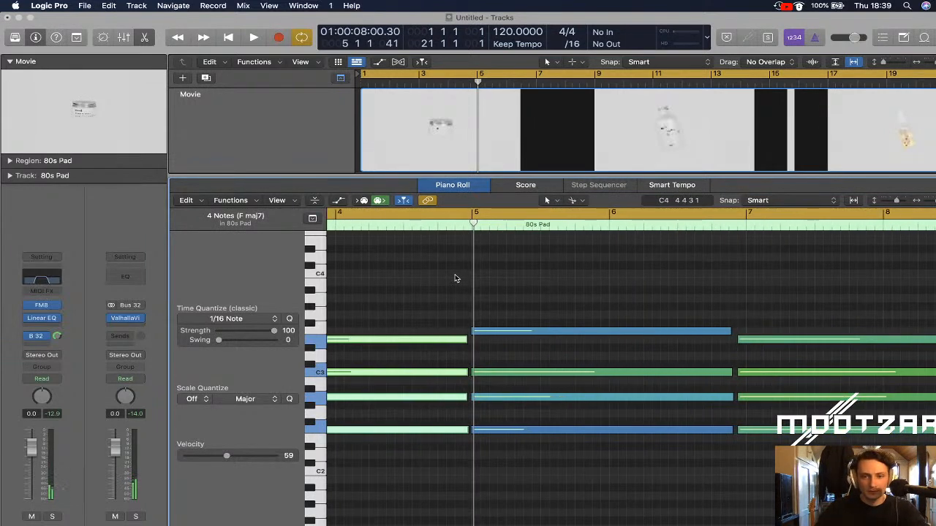
Play on from bar 5, move the playhead to bar 9, and examine how the chord change there lines up with the picture
key(space)
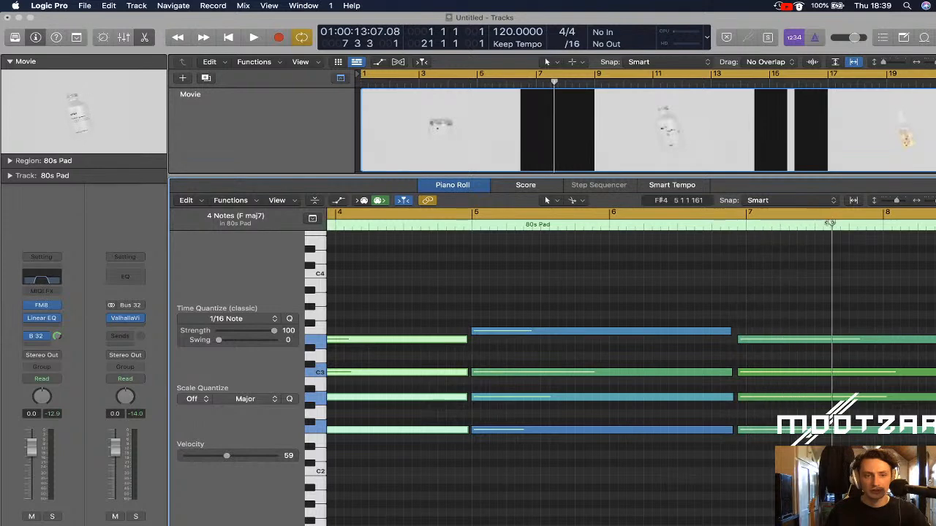
key(space)
scroll(859, 248, right, 10)
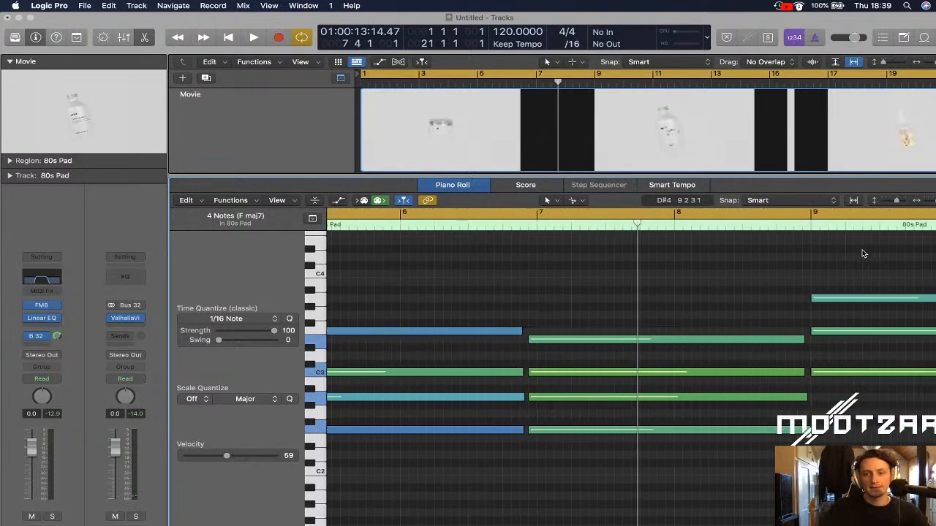
scroll(841, 248, right, 3)
drag(437, 224, 606, 225)
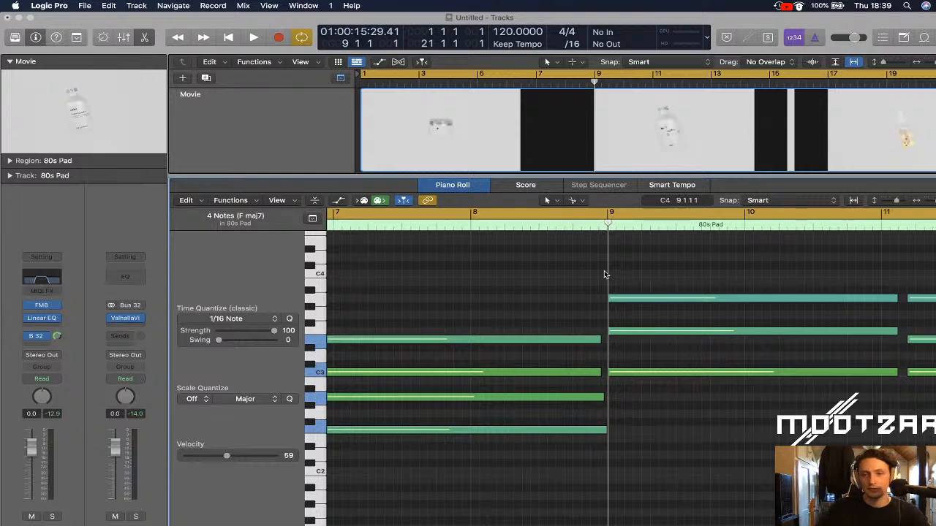
scroll(607, 275, up, 10)
scroll(608, 275, down, 3)
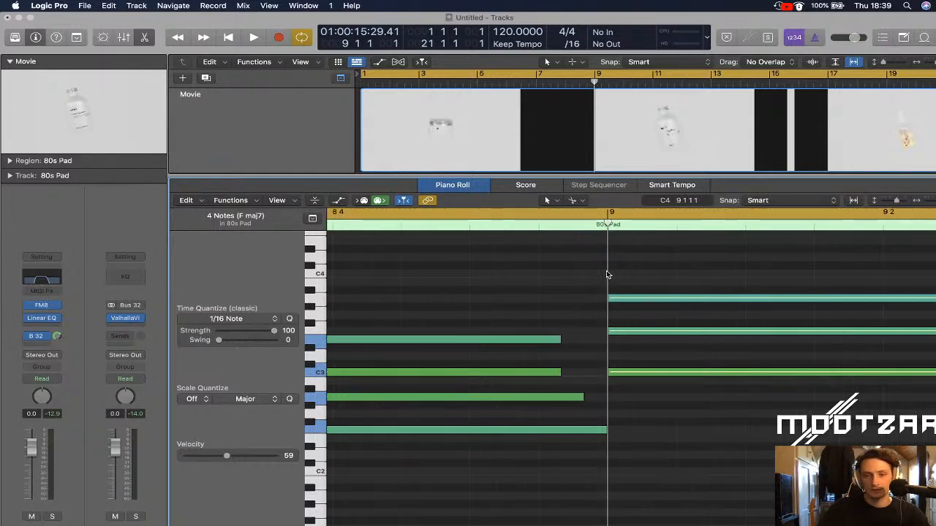
scroll(606, 275, right, 10)
scroll(606, 275, down, 6)
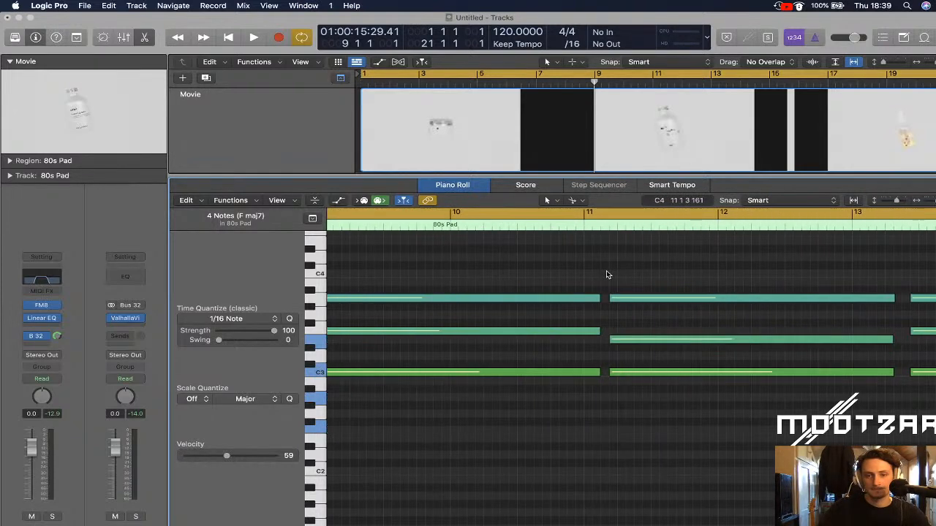
scroll(606, 275, left, 4)
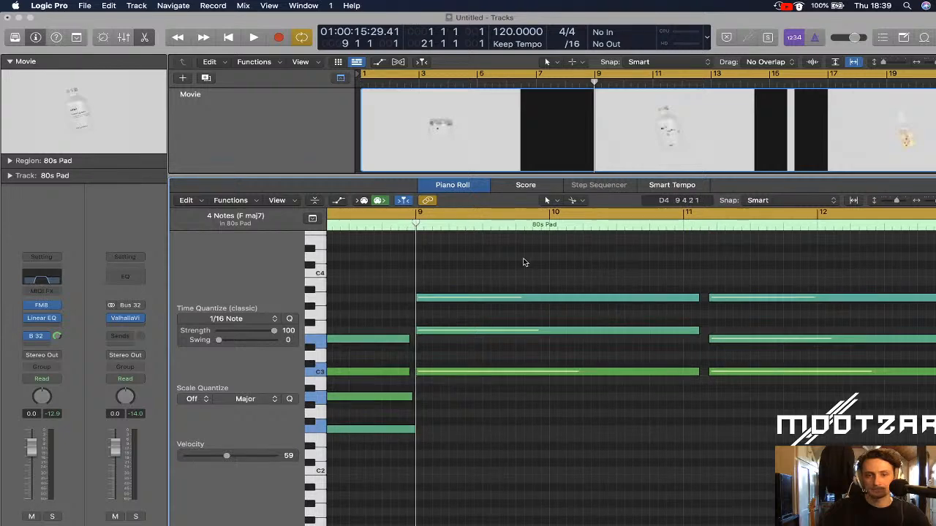
Move the playhead to the picture change at bar 13 and shorten the A minor chord to end just before it
drag(418, 223, 836, 224)
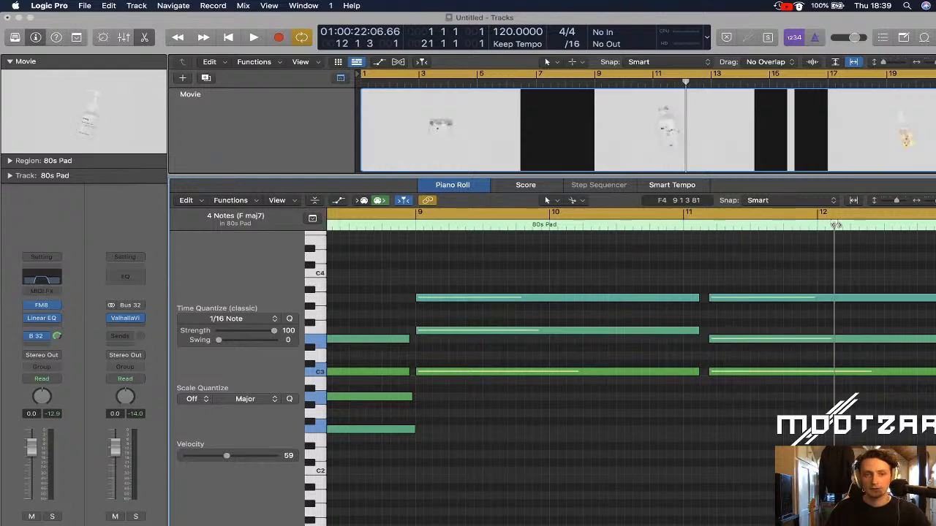
scroll(836, 225, right, 5)
drag(656, 221, 765, 373)
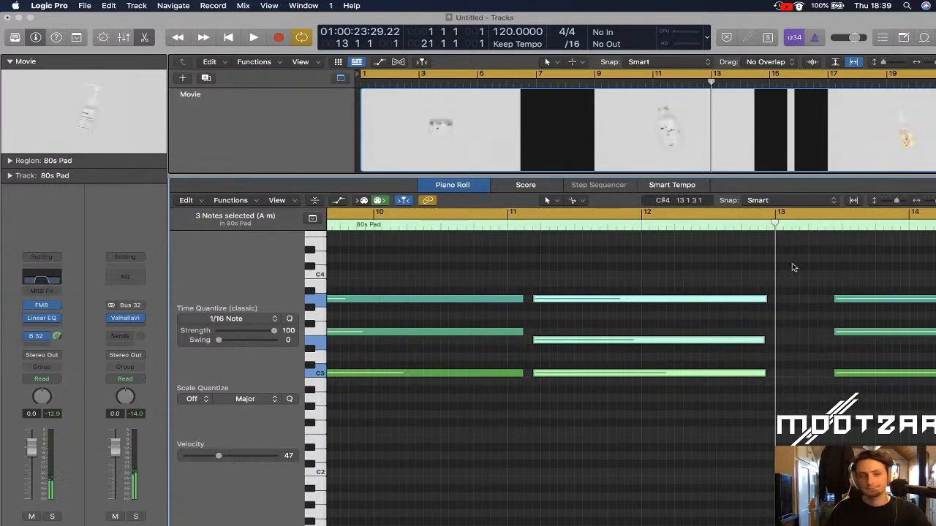
Extend the start of the next three-note chord, F, back to bar 13
drag(776, 222, 775, 222)
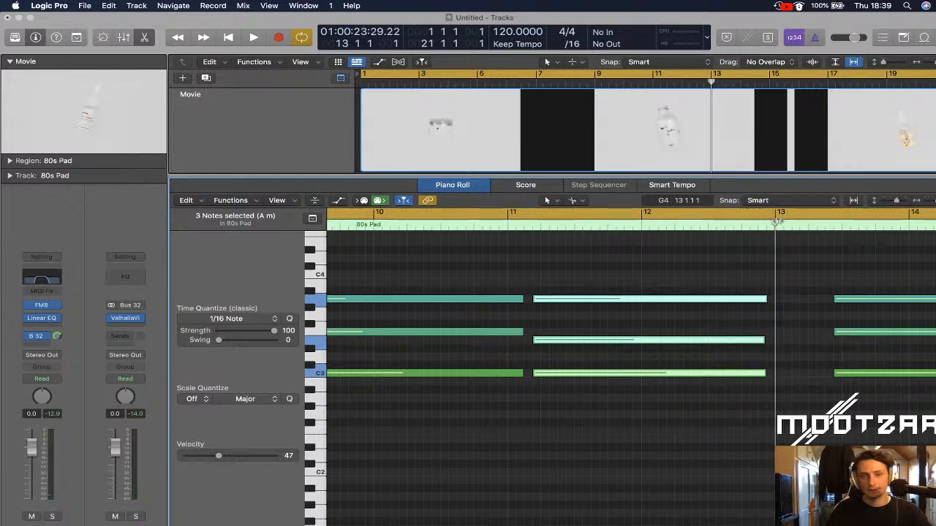
drag(835, 272, 771, 376)
scroll(781, 359, right, 10)
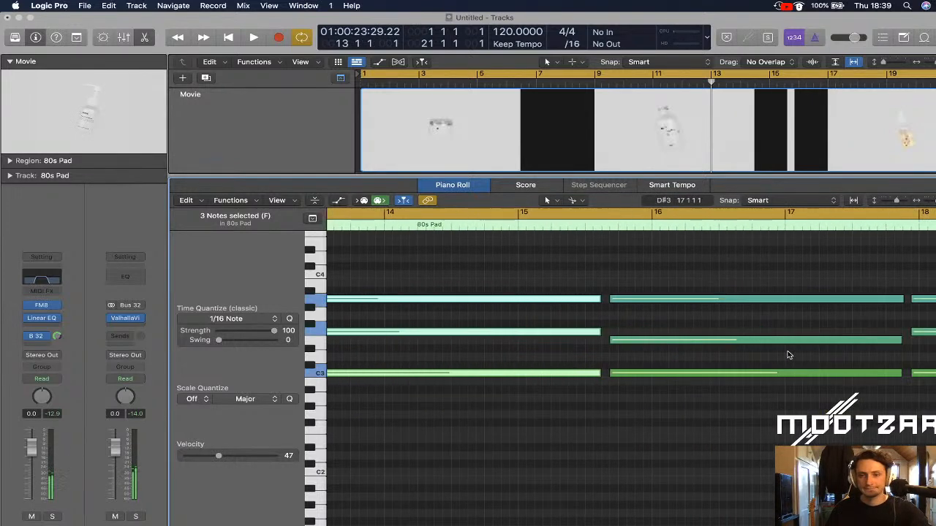
Locate the picture change at 17 1 3, end the A minor chord just before it, and extend the next F chord's start back to it
click(448, 225)
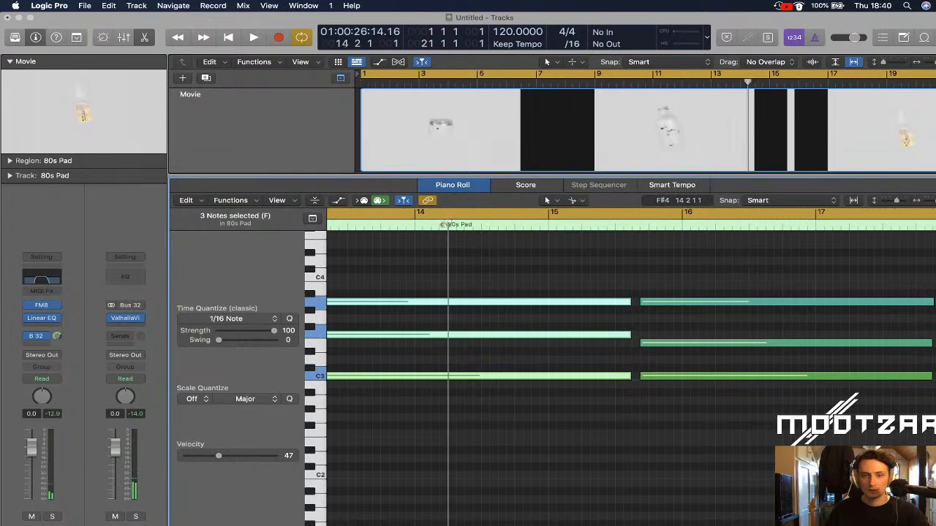
drag(448, 224, 508, 226)
drag(627, 229, 832, 241)
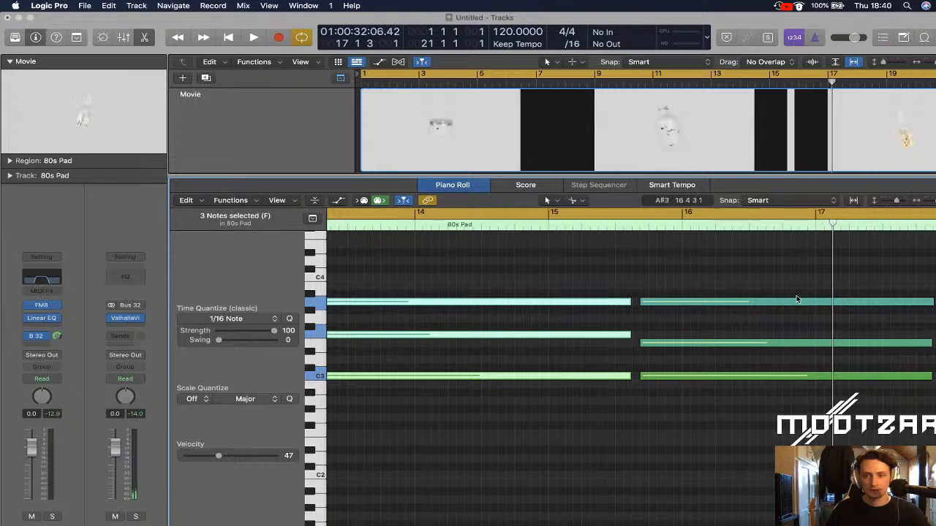
drag(903, 278, 822, 376)
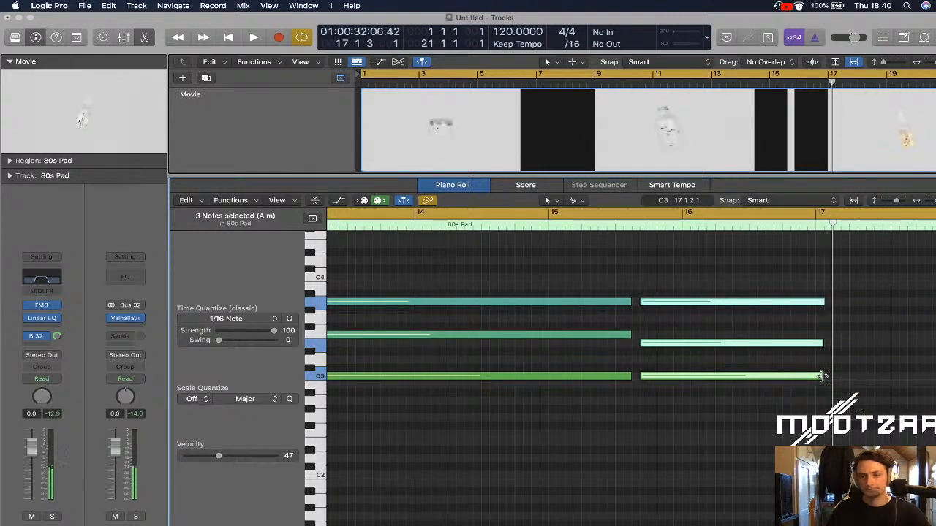
scroll(564, 280, right, 6)
drag(564, 281, 424, 383)
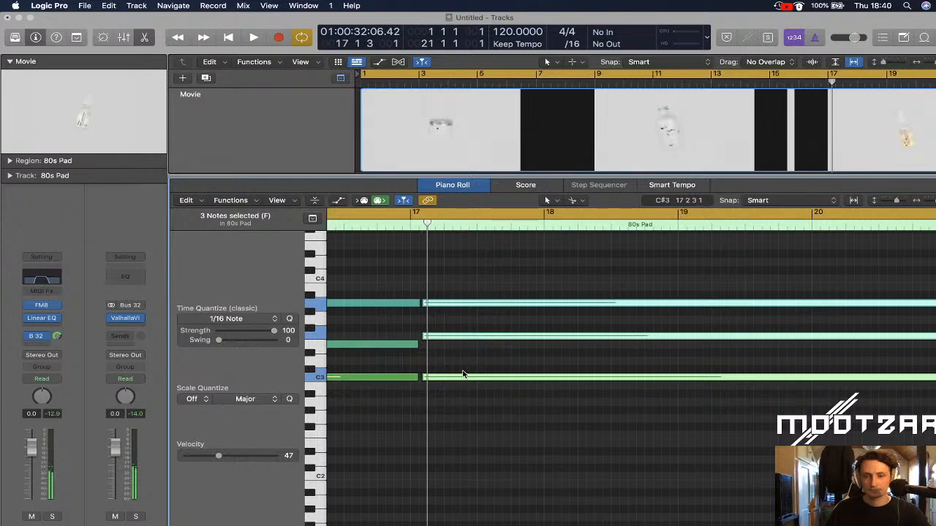
Play the music from the beginning with the movie enlarged, close the movie window, and replay the chord change around bar 5
key(Return)
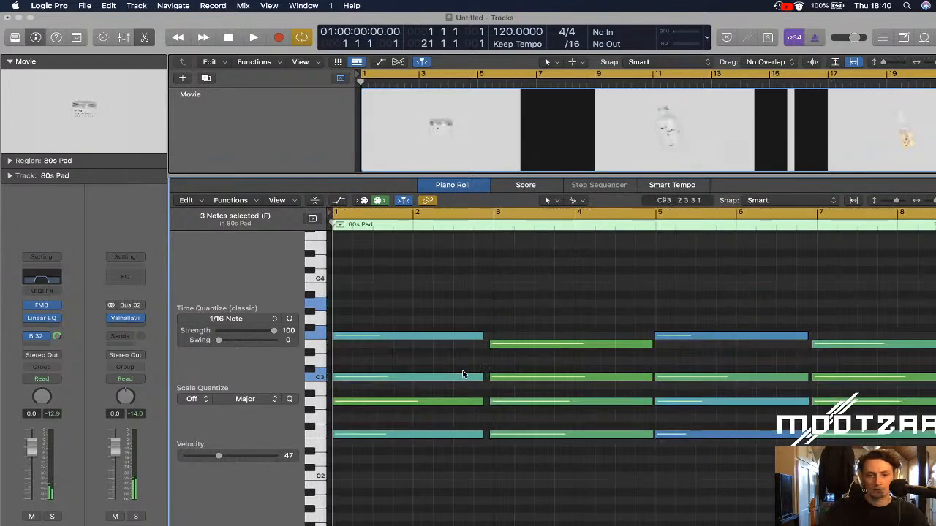
key(space)
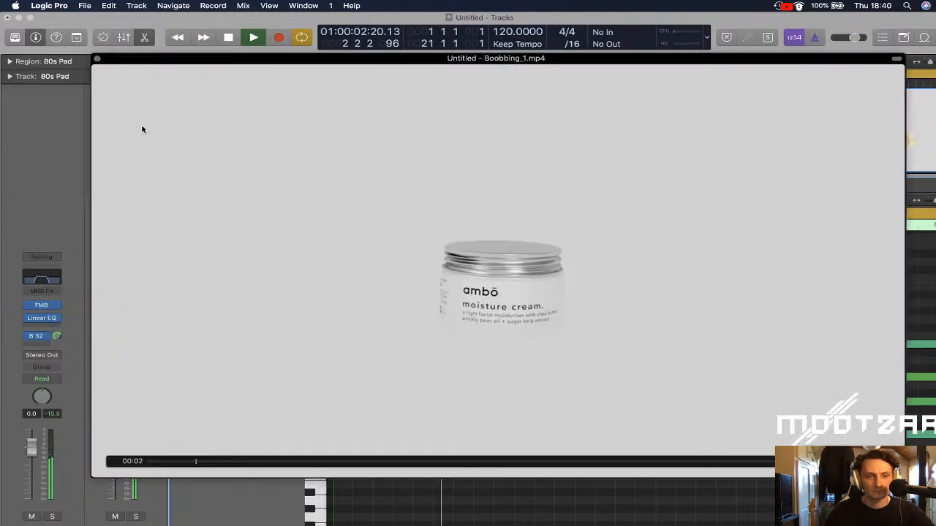
double_click(144, 129)
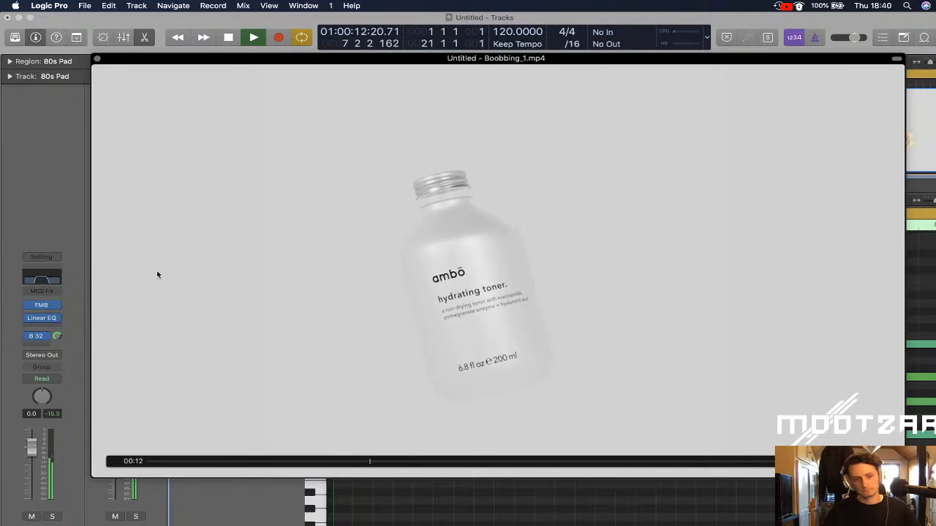
key(space)
drag(374, 464, 263, 468)
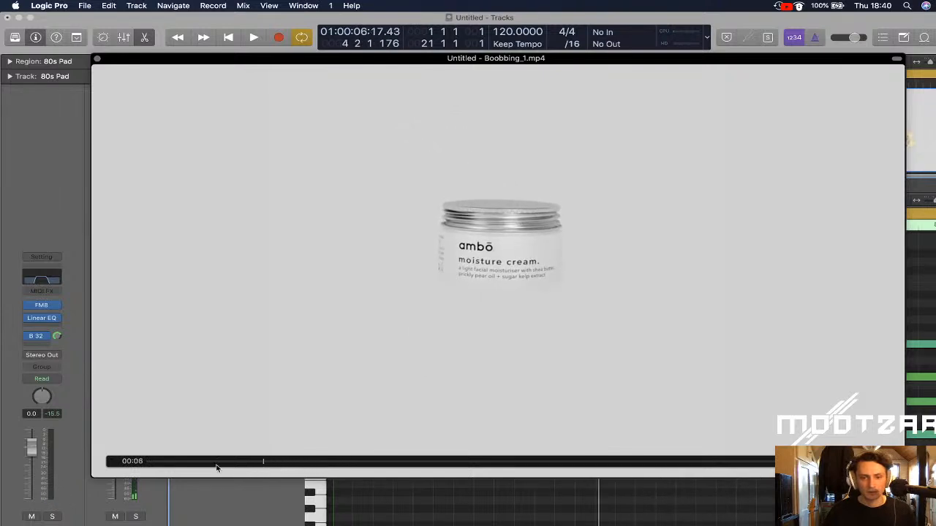
key(space)
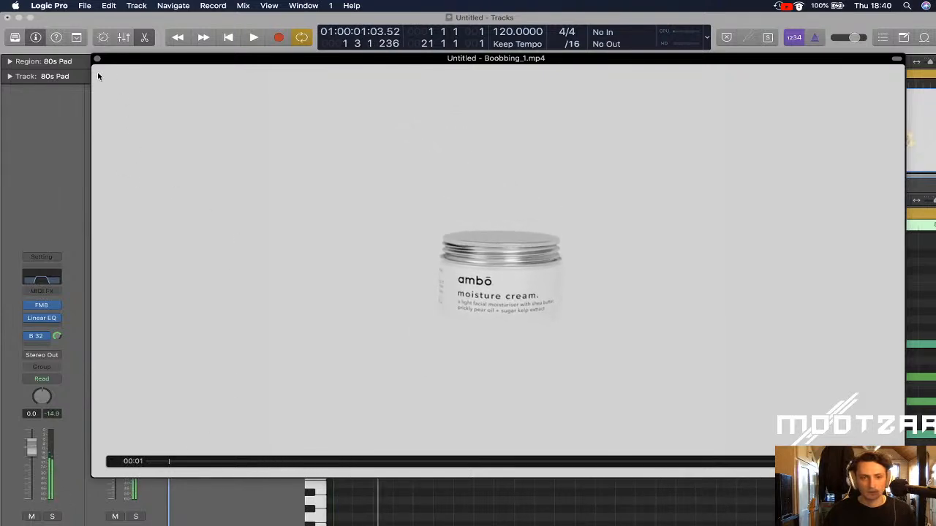
click(97, 58)
click(476, 225)
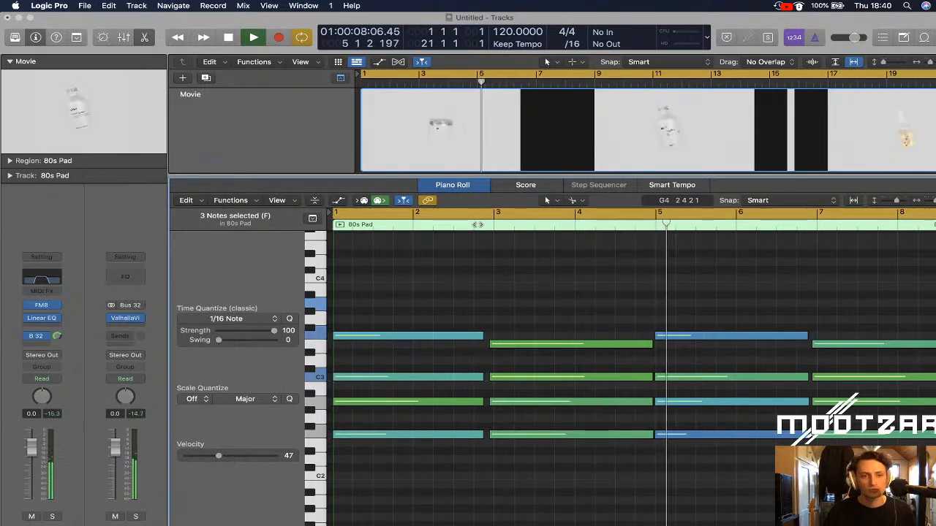
key(space)
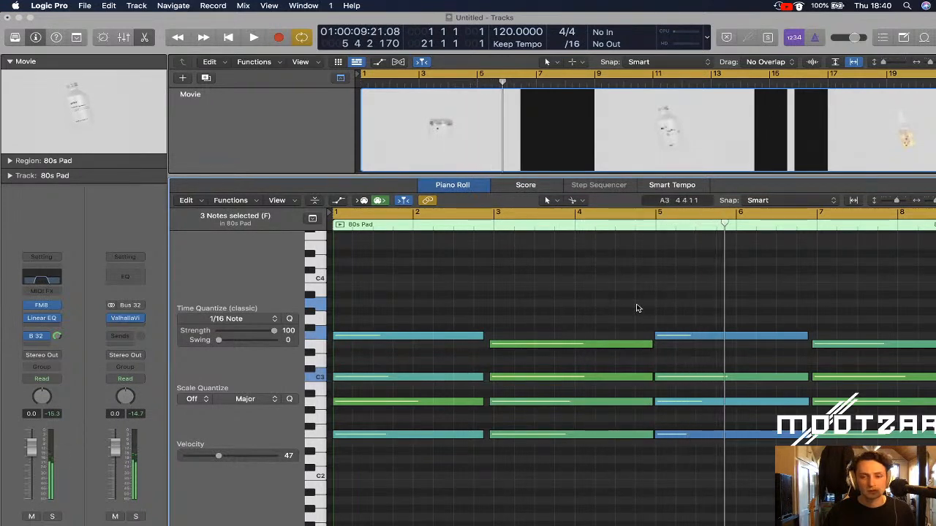
Place the playhead at 4 4 4 and shorten the second four-note chord to end just before it
key(super+Right)
key(super+Right)
key(super+Right)
key(super+Right)
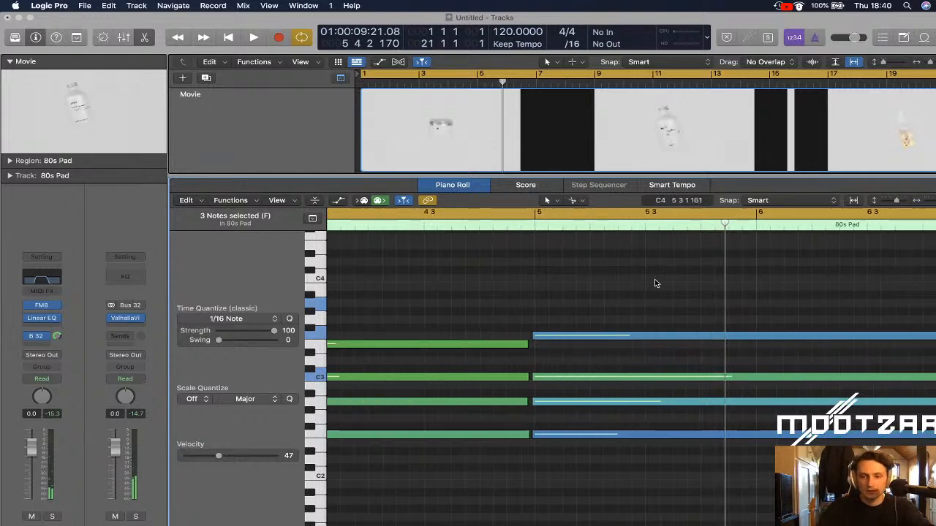
scroll(656, 283, left, 2)
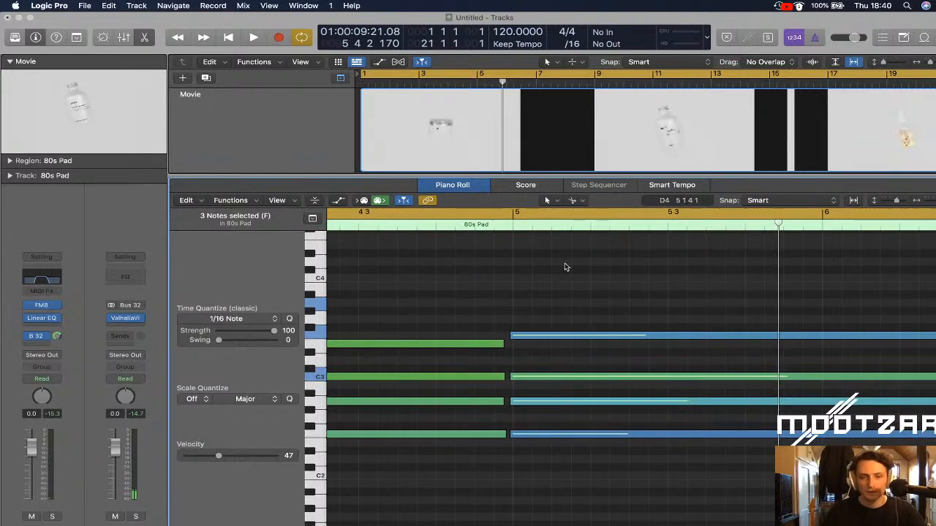
click(494, 225)
drag(503, 294, 481, 434)
Extend the third four-note chord's start back slightly before bar 5 and replay the transition several times
drag(514, 334, 534, 437)
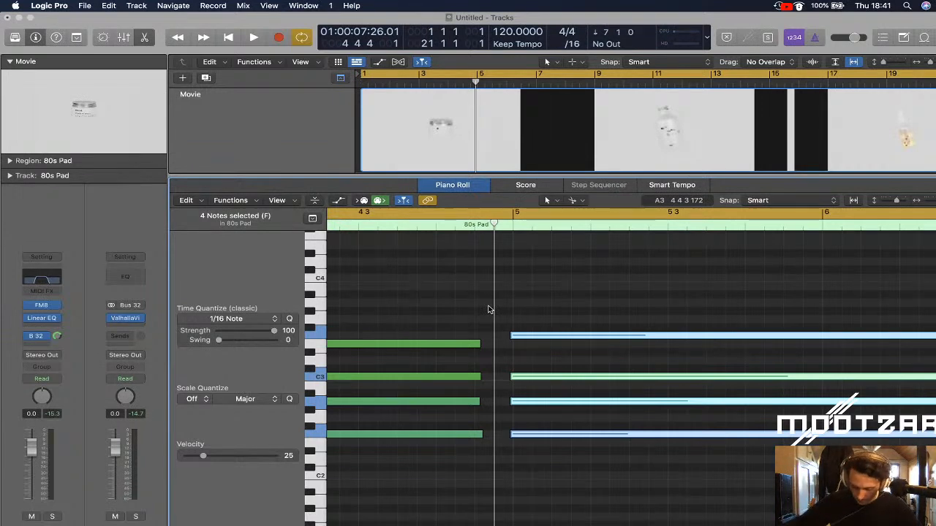
drag(510, 315, 500, 437)
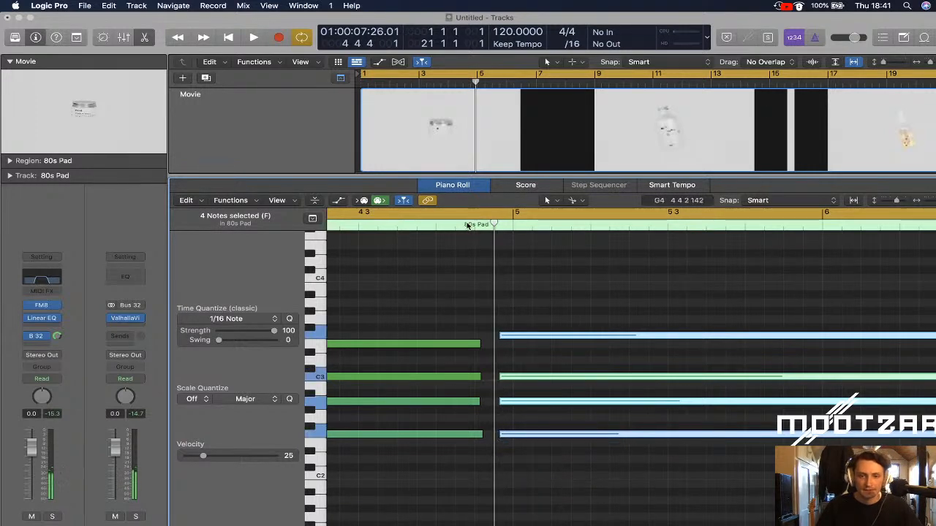
key(space)
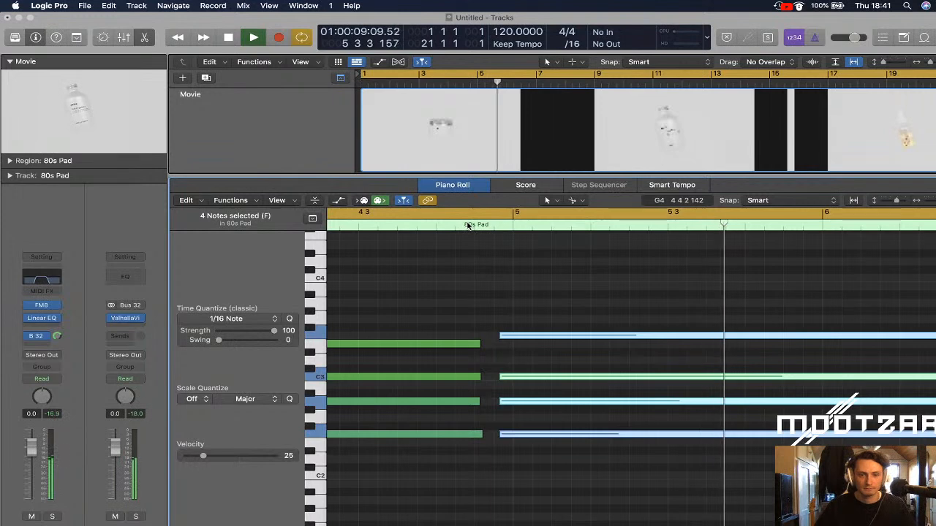
click(442, 224)
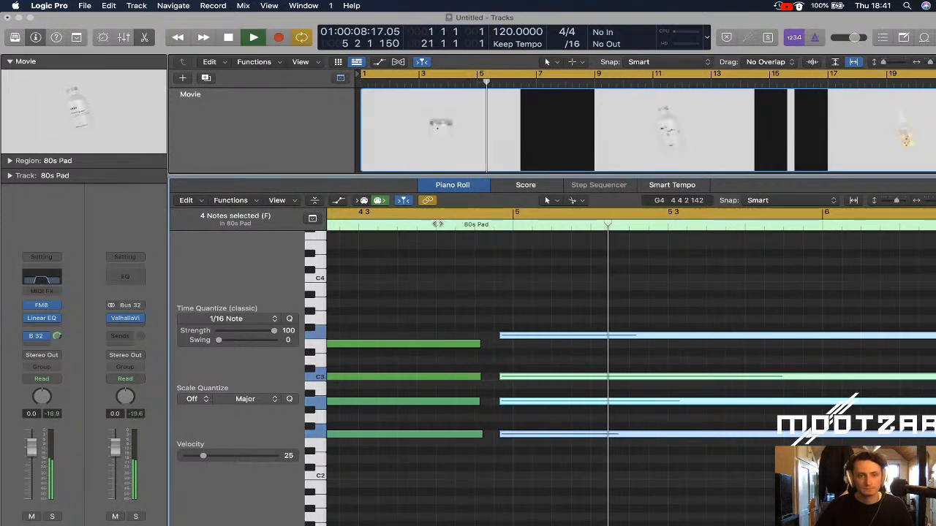
click(410, 224)
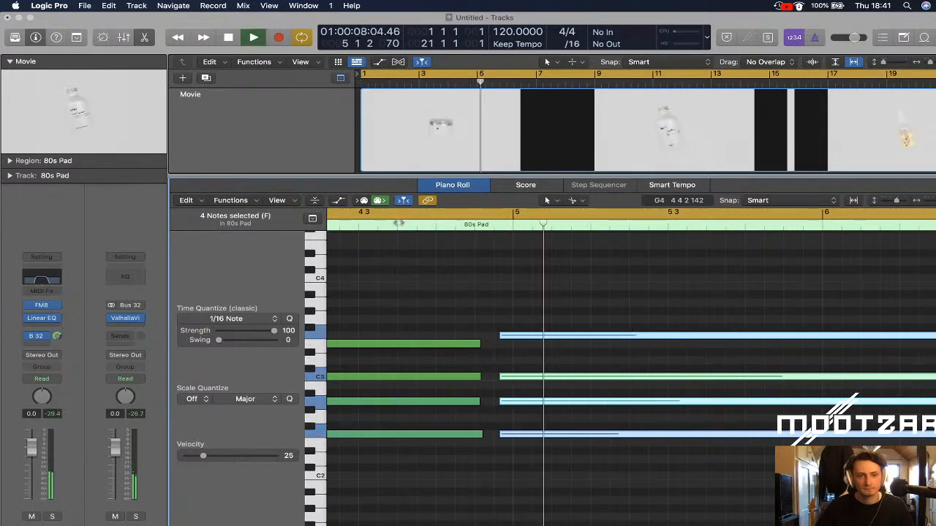
key(space)
Try an even earlier start for the third chord, return its start to 4 4 4 60, and replay the change
drag(486, 313, 495, 433)
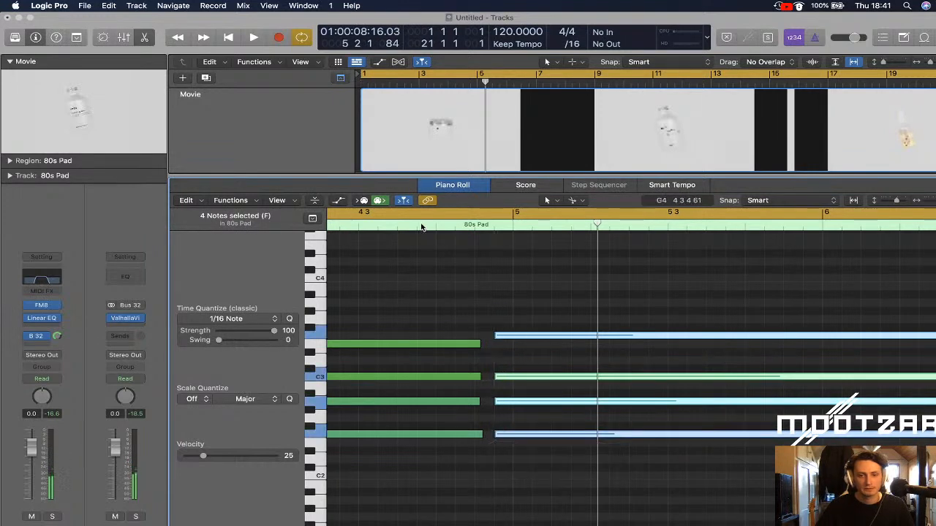
click(421, 224)
key(space)
drag(495, 339, 500, 339)
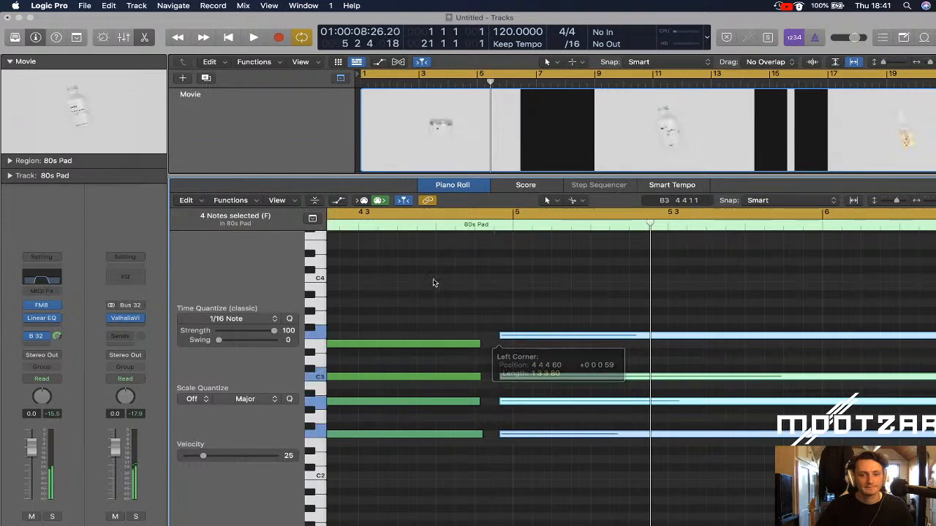
click(387, 233)
key(space)
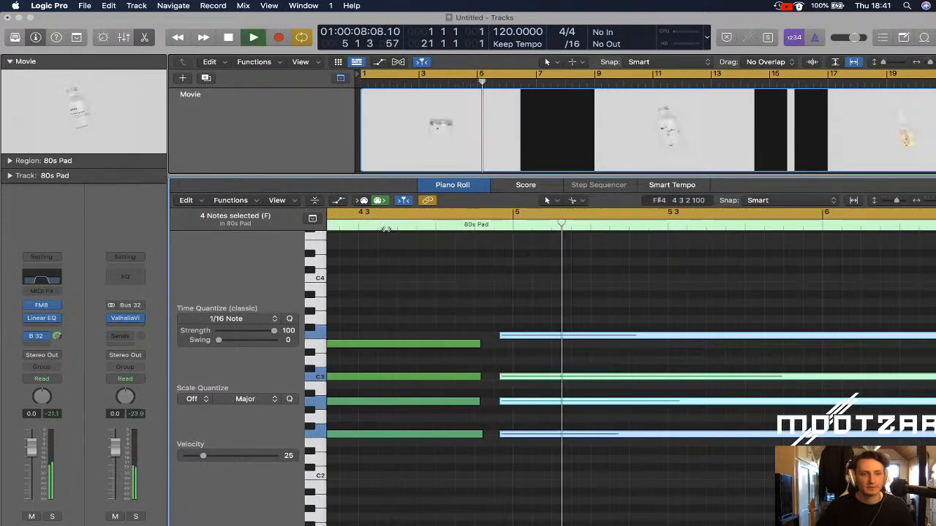
Start the third chord slightly later and extend the preceding four-note chord's ends to just before it
key(space)
drag(500, 335, 503, 335)
click(424, 227)
key(space)
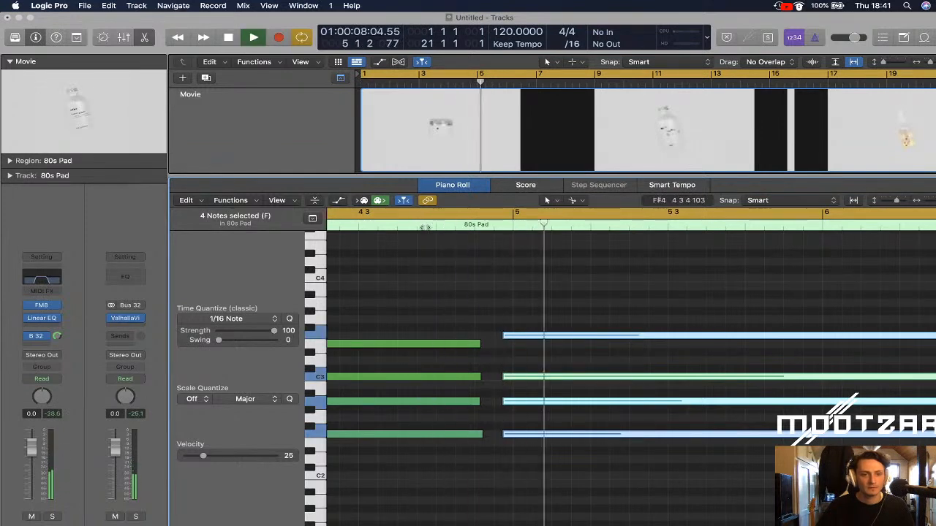
key(space)
drag(459, 329, 494, 434)
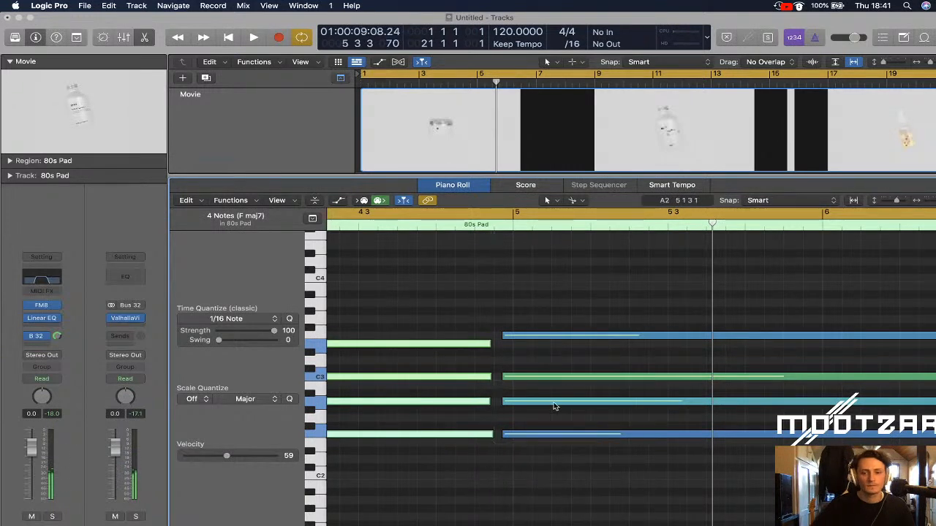
Play on from just before bar 7 and check the chord changes against the picture up to bar 13
scroll(555, 407, right, 10)
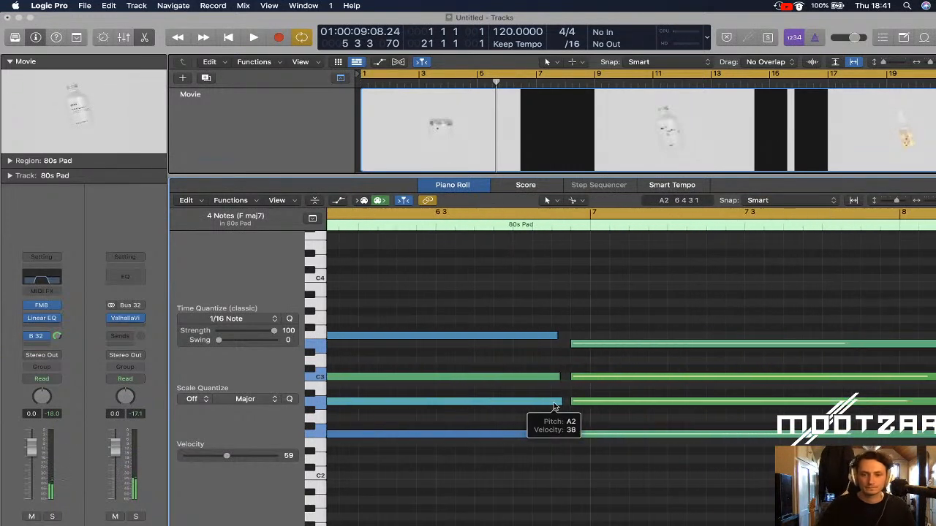
double_click(514, 229)
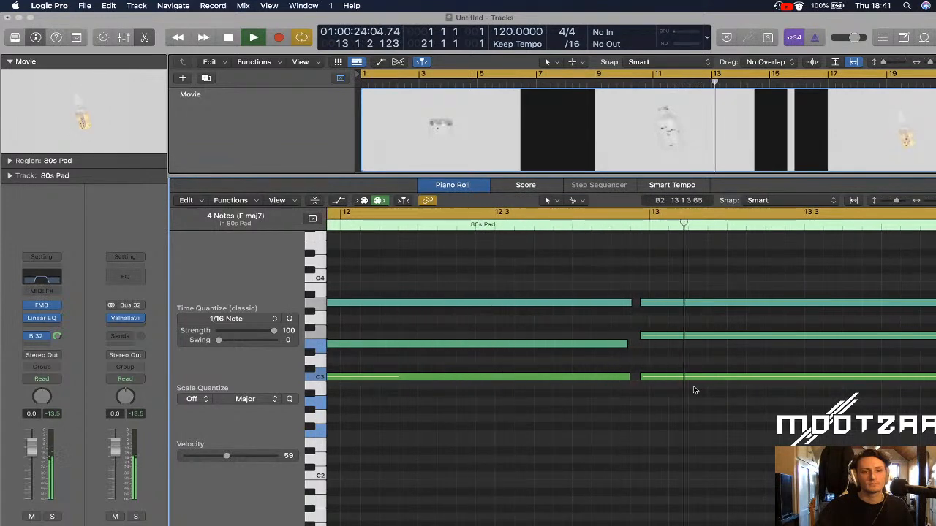
key(space)
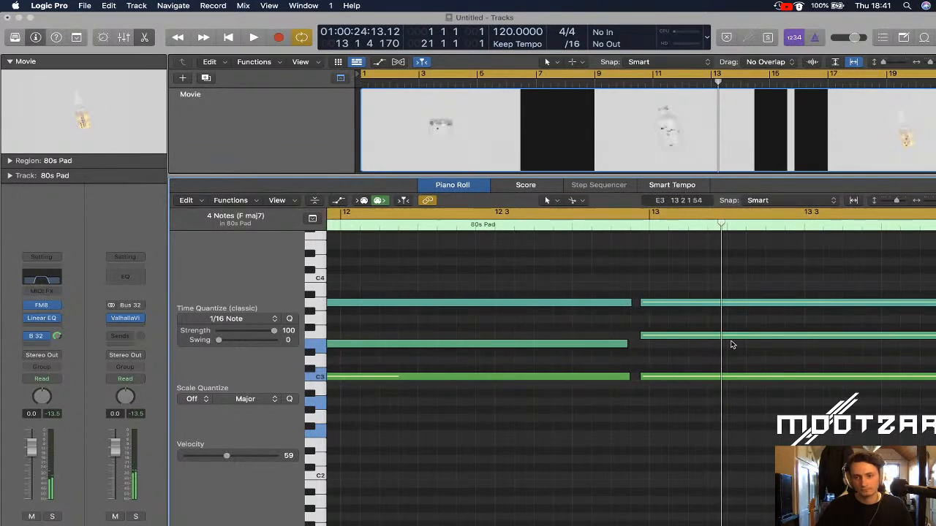
Locate the picture change just after bar 13 and trim the three-note F chord's start to 13 1 1 1
drag(935, 201, 930, 206)
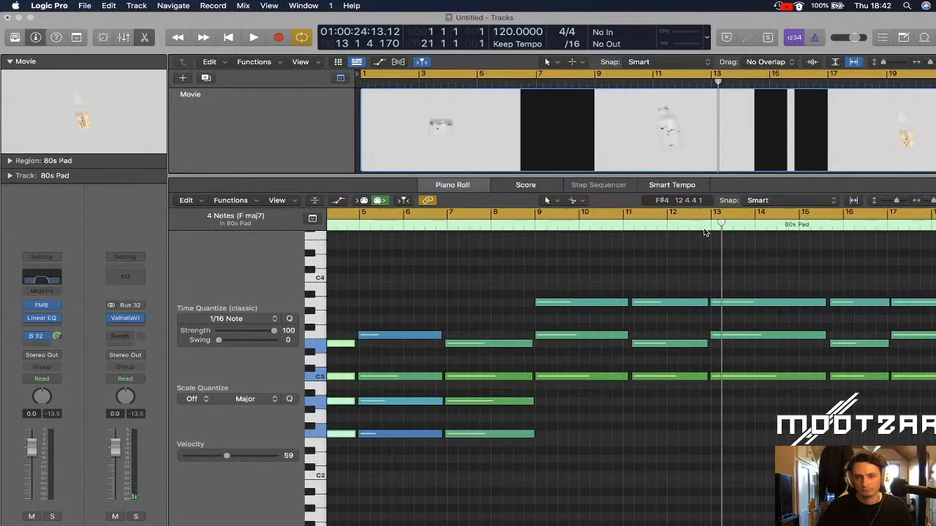
scroll(709, 262, up, 5)
scroll(709, 262, down, 2)
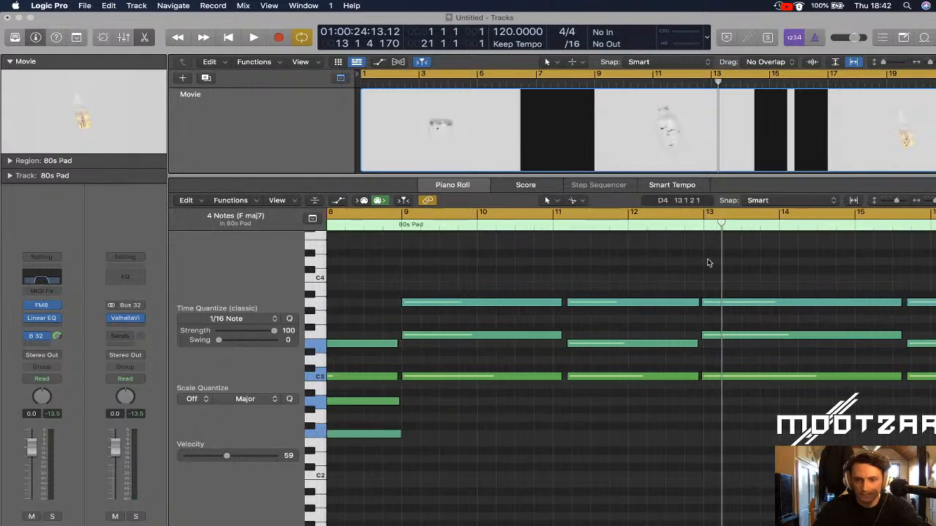
scroll(707, 263, up, 4)
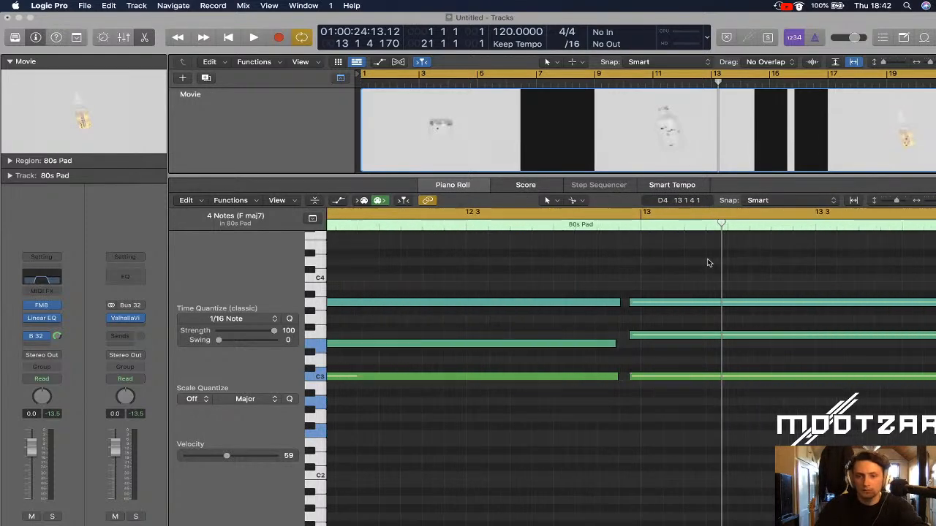
click(640, 223)
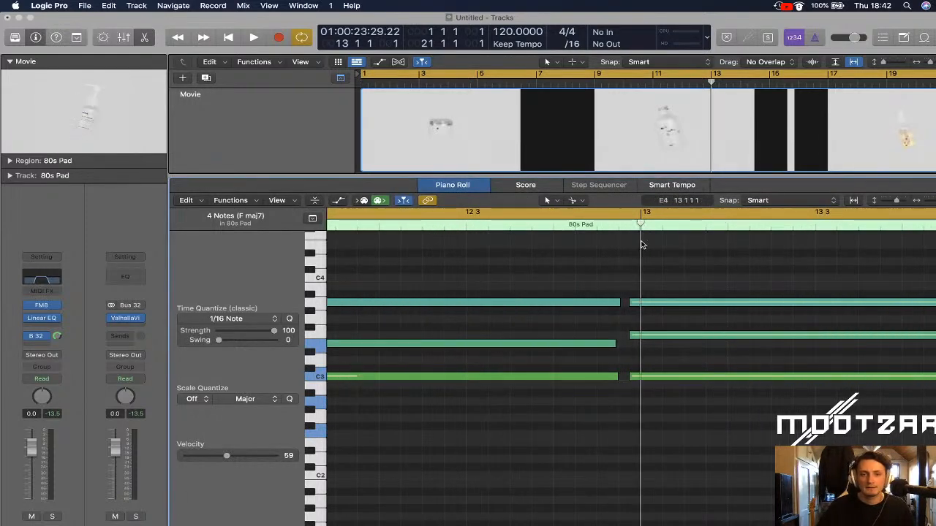
drag(642, 222, 660, 224)
drag(636, 286, 641, 376)
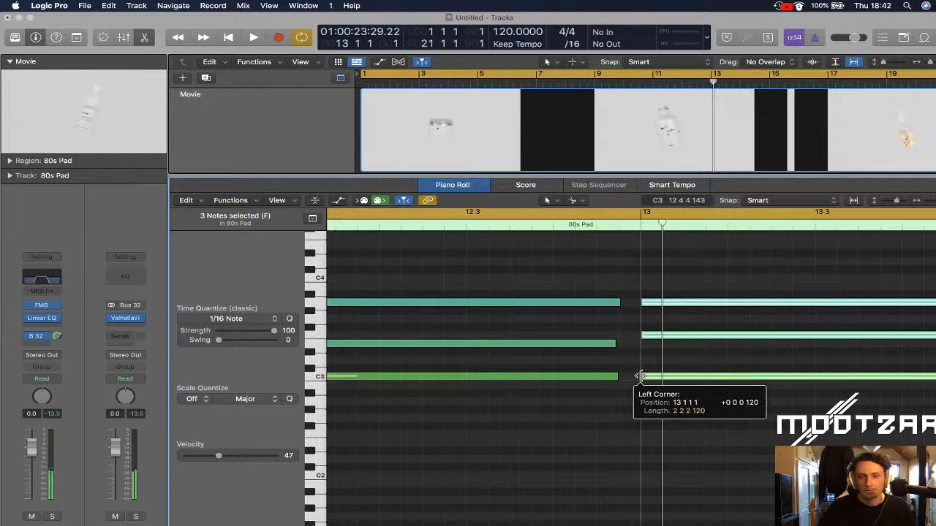
Replay the change at bar 13 and lengthen the preceding A minor chord to end just before the bar
drag(609, 287, 607, 395)
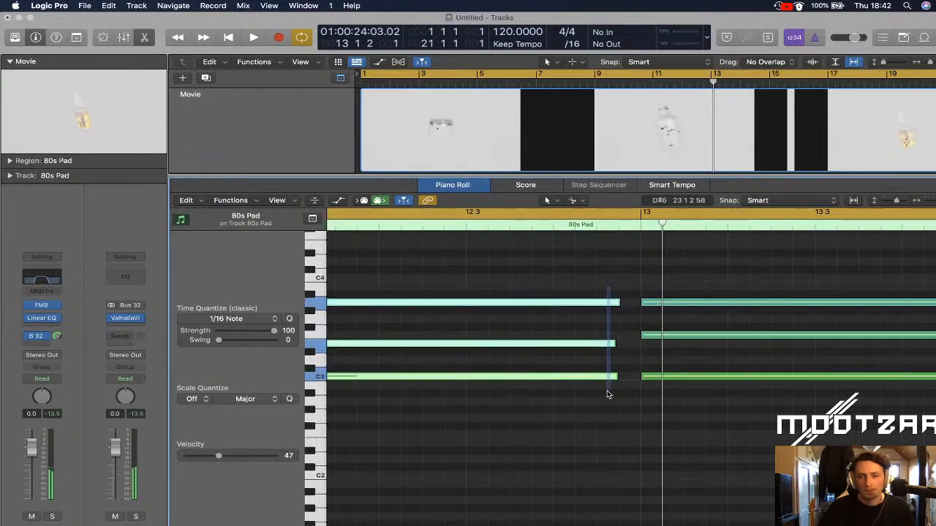
click(539, 232)
key(space)
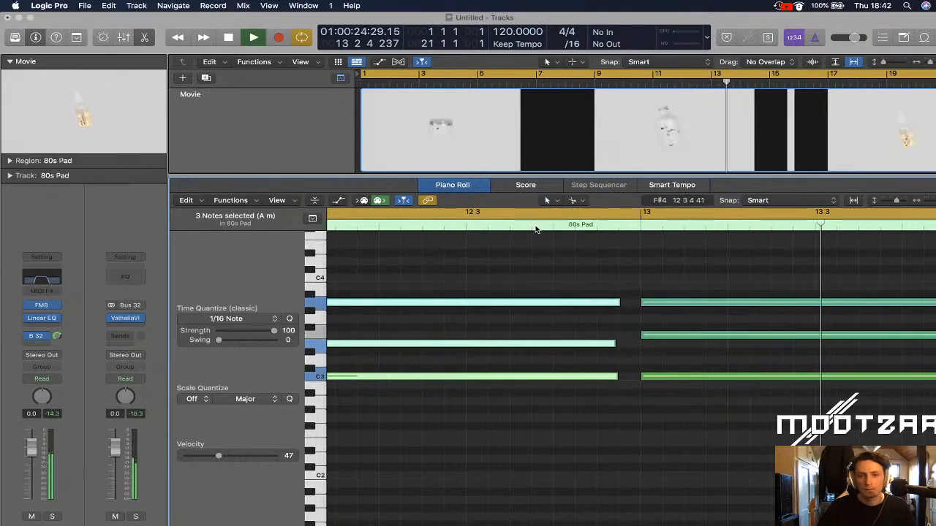
key(space)
drag(577, 278, 609, 424)
drag(614, 377, 626, 378)
Play from bar 15 3 and check the following chord changes against the picture until past bar 17
scroll(660, 339, right, 2)
scroll(660, 339, right, 10)
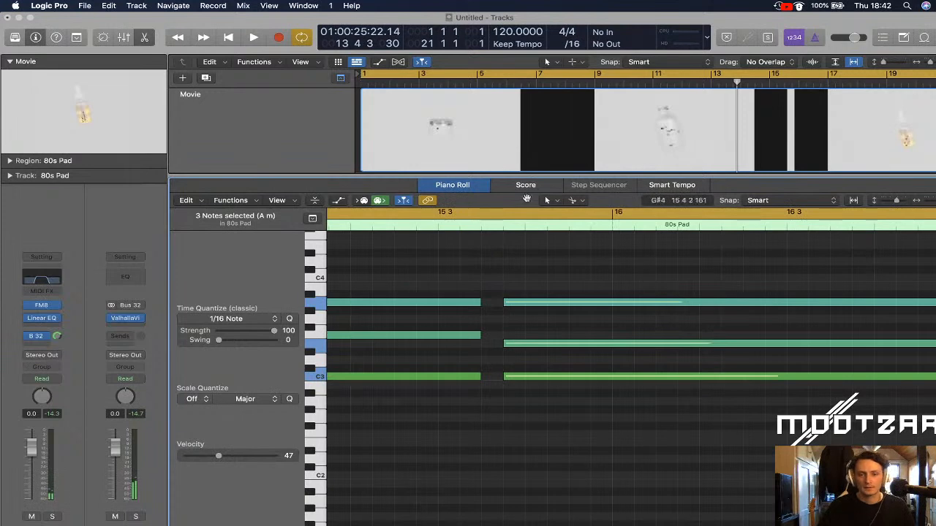
click(438, 221)
key(space)
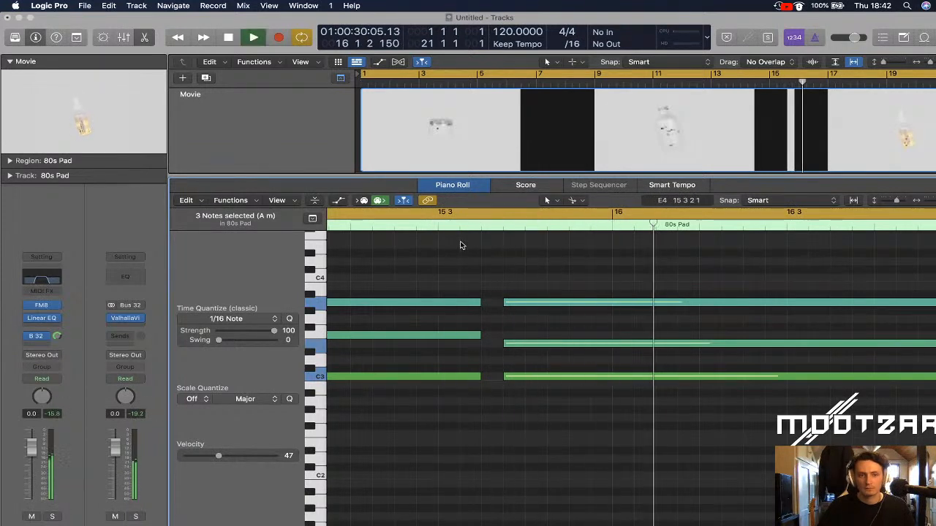
key(super+Left)
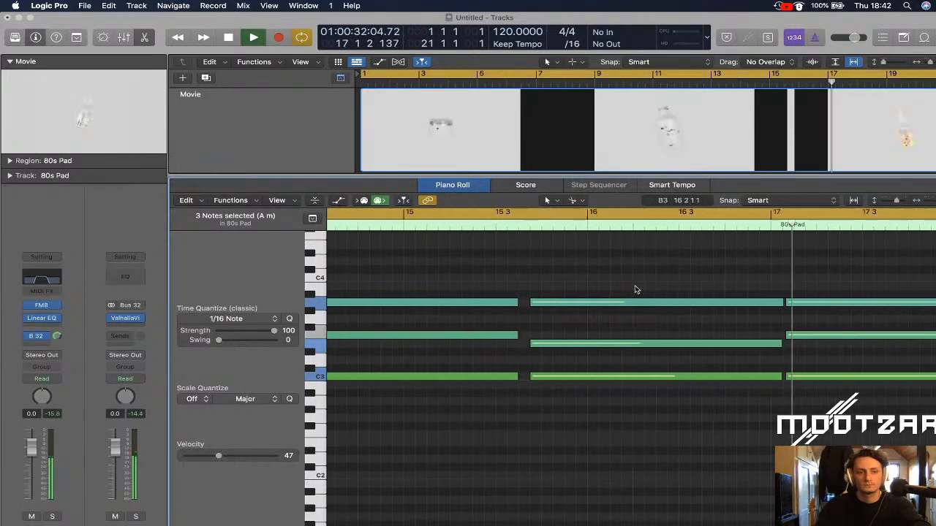
key(space)
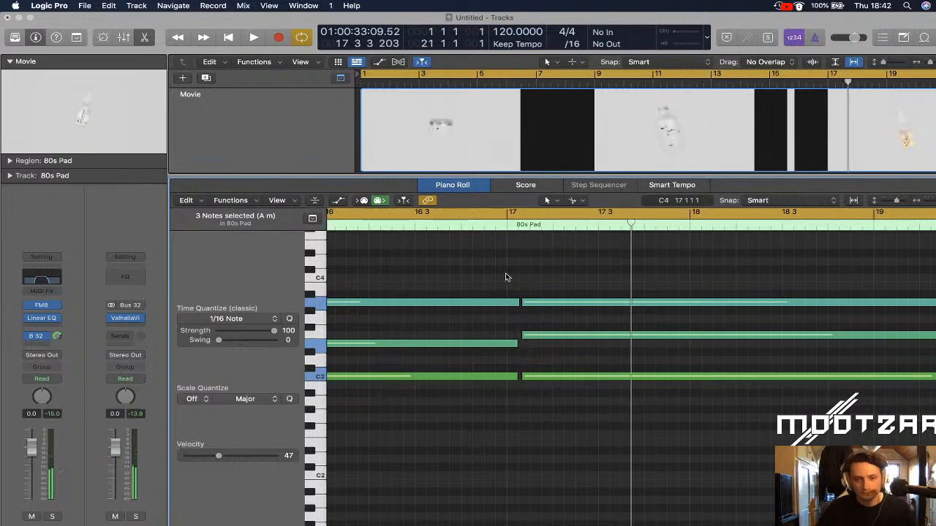
Locate the picture change just after bar 17 and even out the A minor chord's ends and the following F chord's start there
click(519, 225)
drag(519, 224, 528, 224)
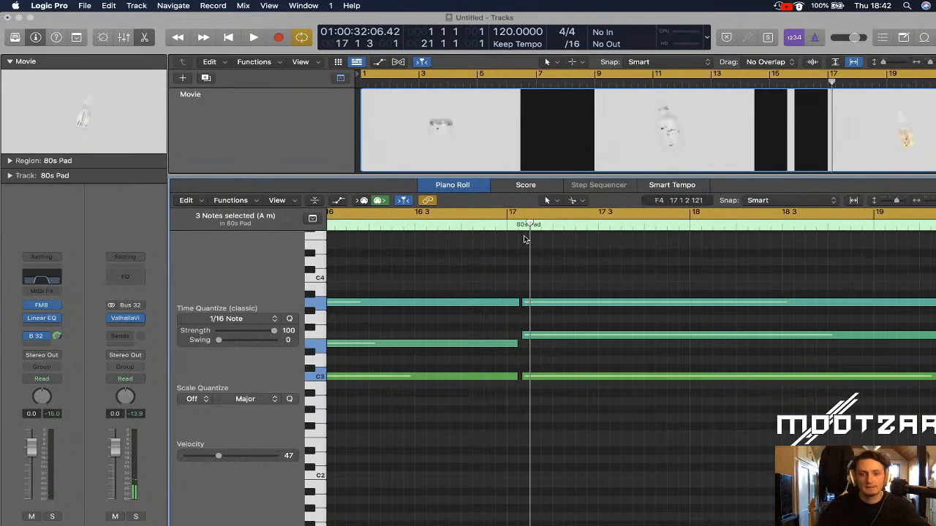
key(super+Right)
key(super+Right)
key(super+Right)
key(super+Right)
drag(424, 276, 414, 411)
click(438, 321)
drag(443, 301, 417, 398)
drag(452, 281, 439, 378)
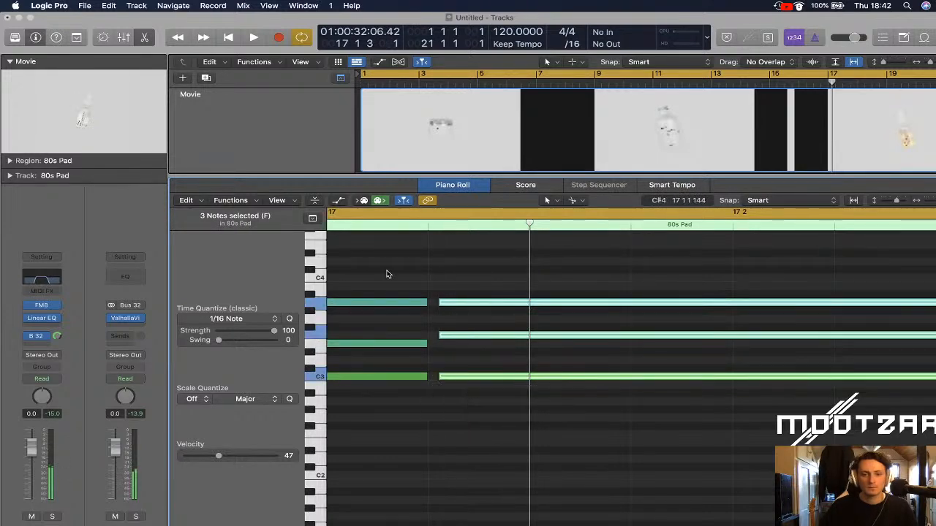
Play the final F chord from bar 17 and shorten its three notes to end at about bar 20
double_click(338, 228)
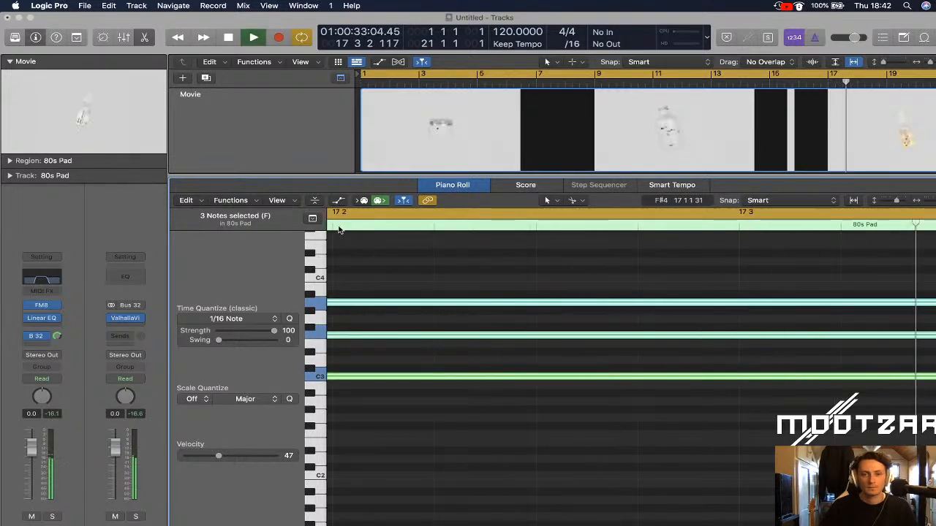
scroll(528, 329, down, 10)
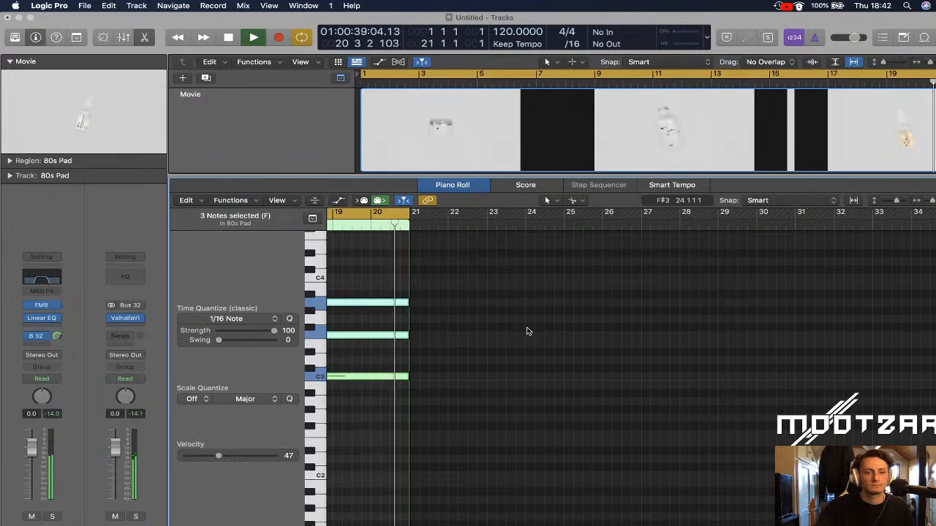
key(space)
drag(389, 281, 370, 376)
Play the chords from the start against the movie in its enlarged window, close that window and return to the beginning
key(Return)
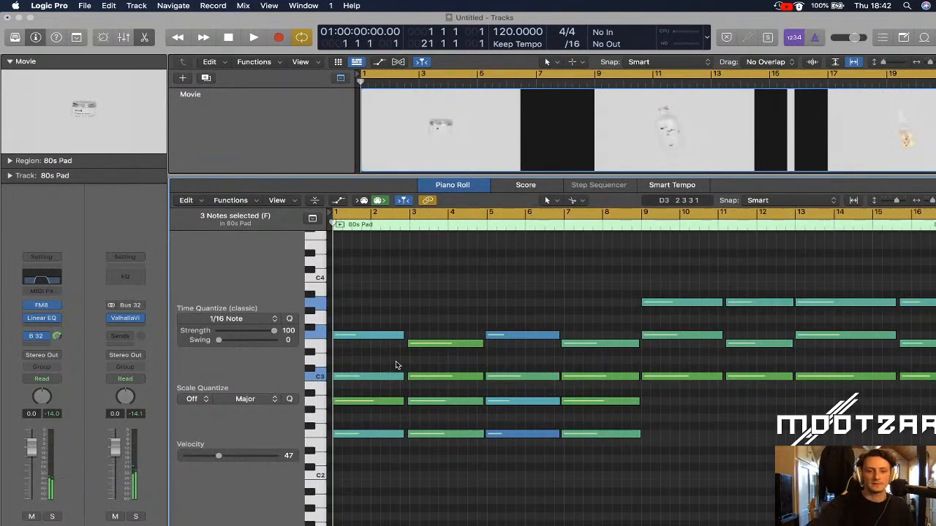
scroll(395, 365, down, 5)
scroll(396, 365, up, 3)
click(400, 316)
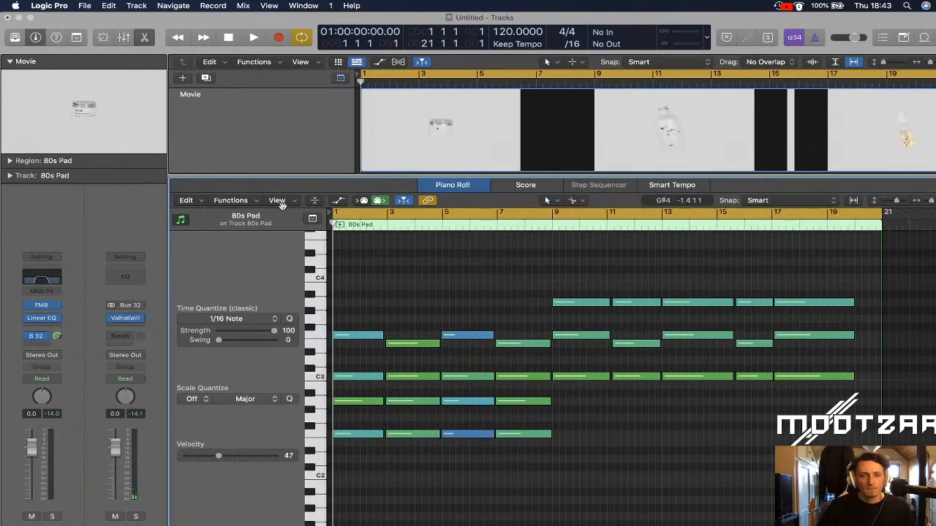
double_click(126, 138)
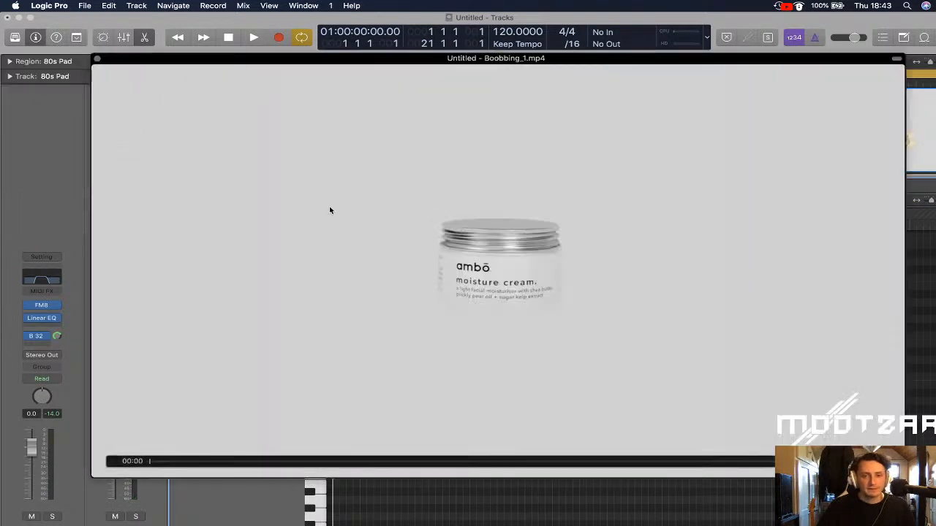
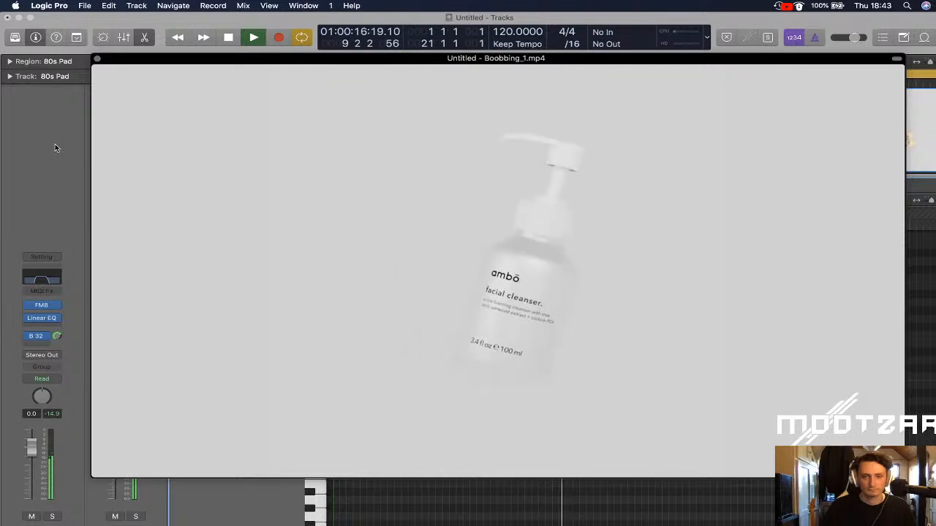
key(space)
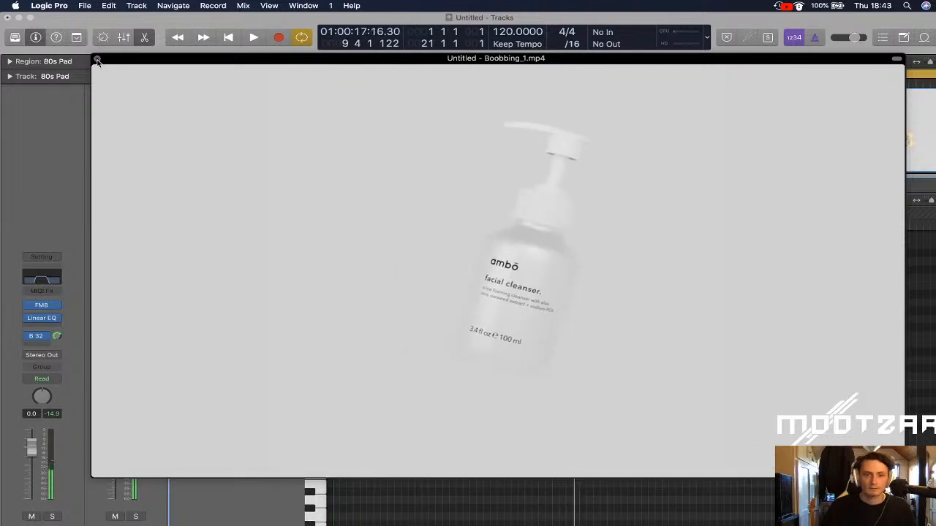
key(space)
key(space)
click(98, 62)
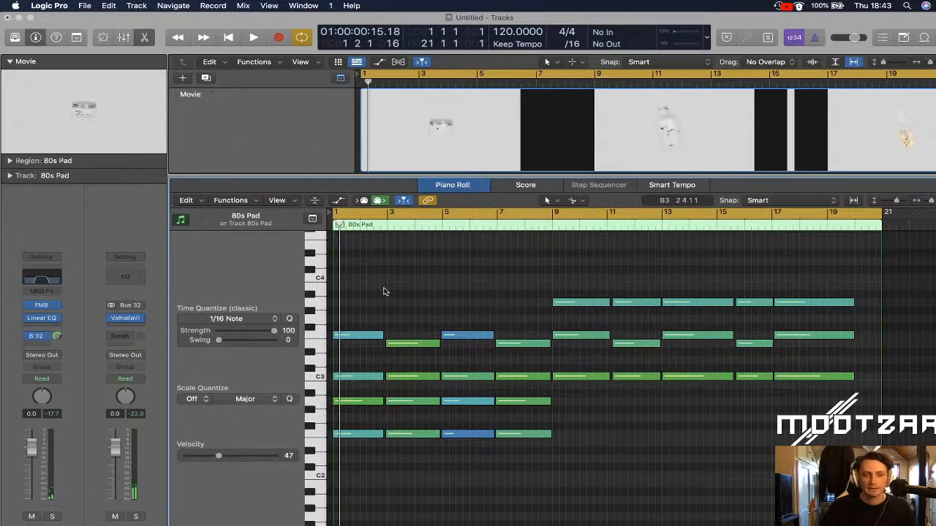
key(Return)
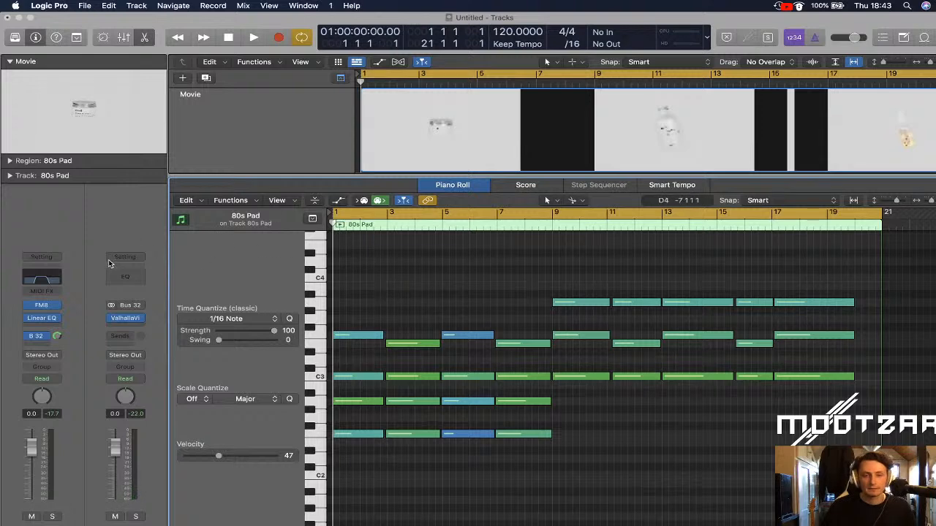
Enlarge the 80s Pad track in the arrangement and add Linear EQ High Cut Frequency automation at 1640 Hz
click(458, 187)
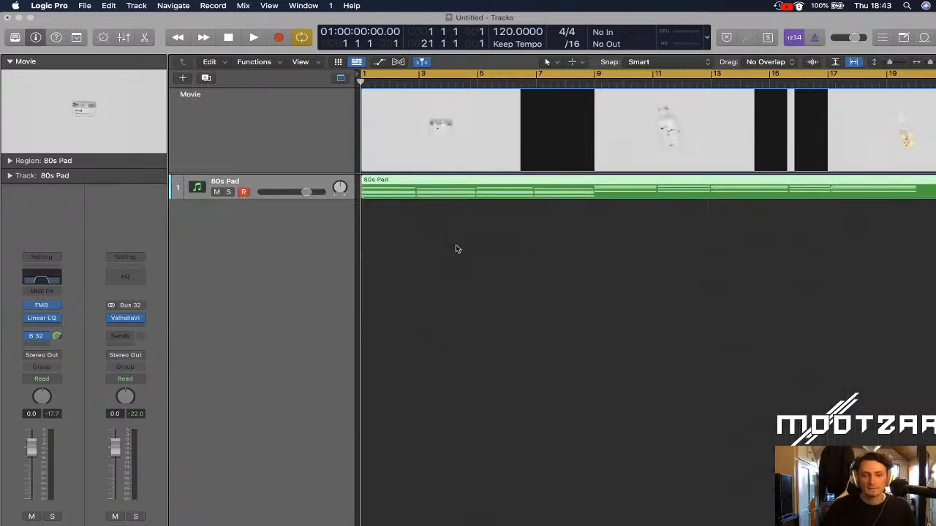
drag(891, 62, 899, 65)
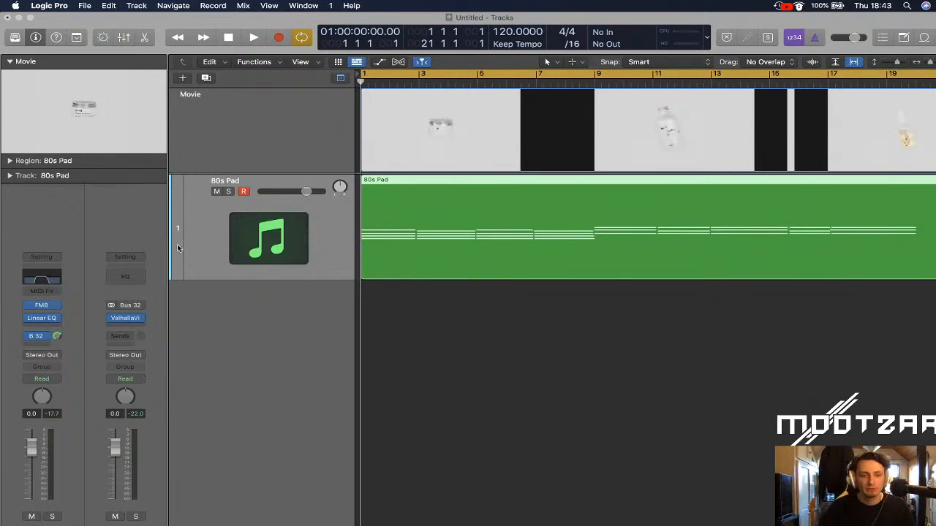
key(a)
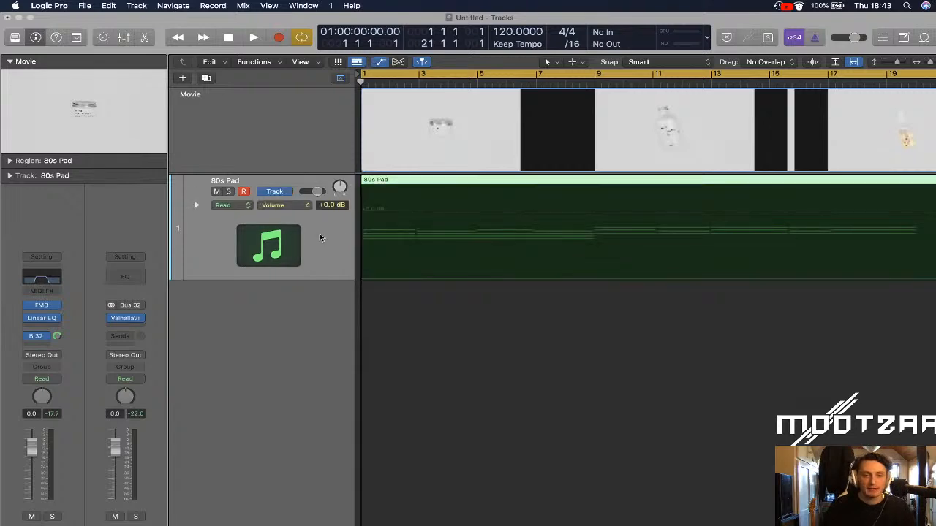
click(289, 209)
mouse_move(337, 292)
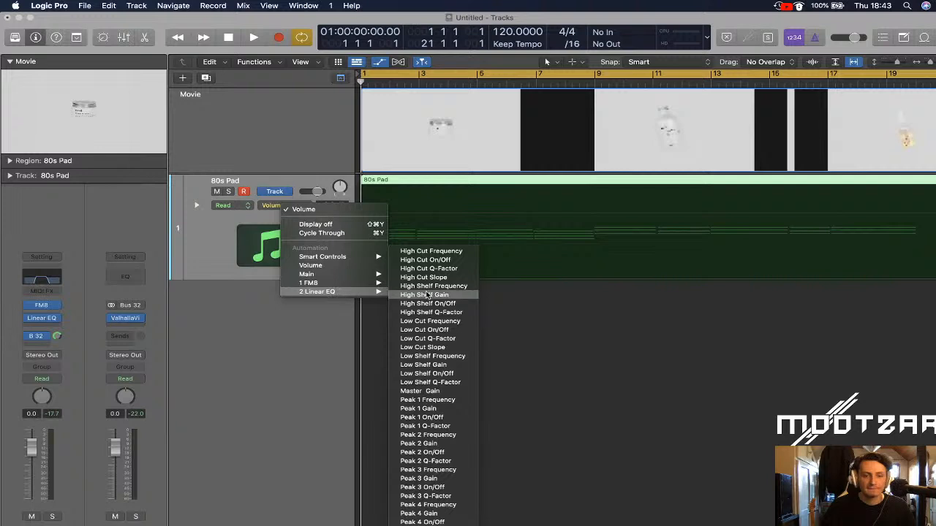
click(431, 251)
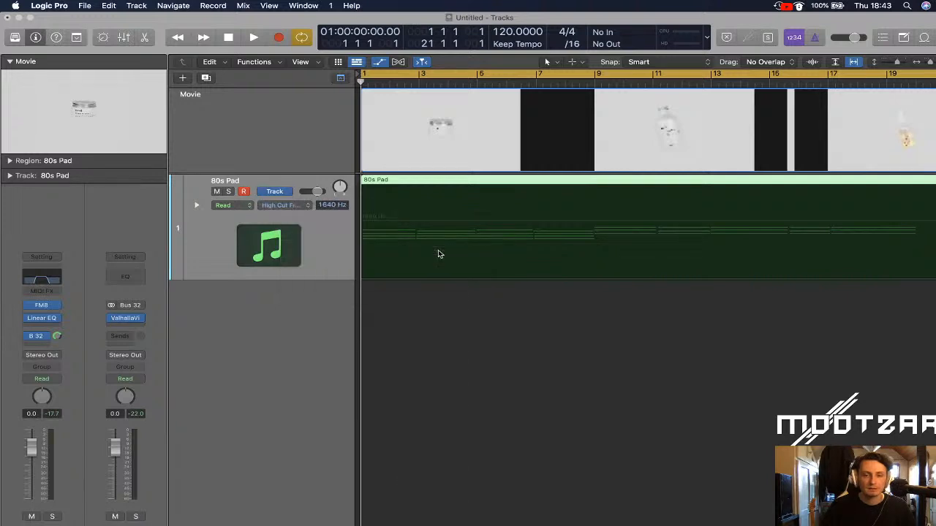
click(388, 221)
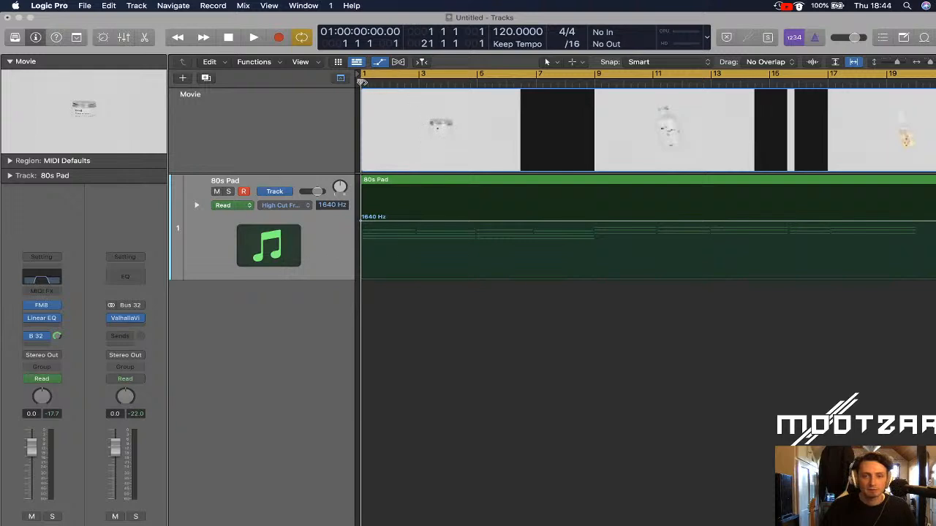
key(a)
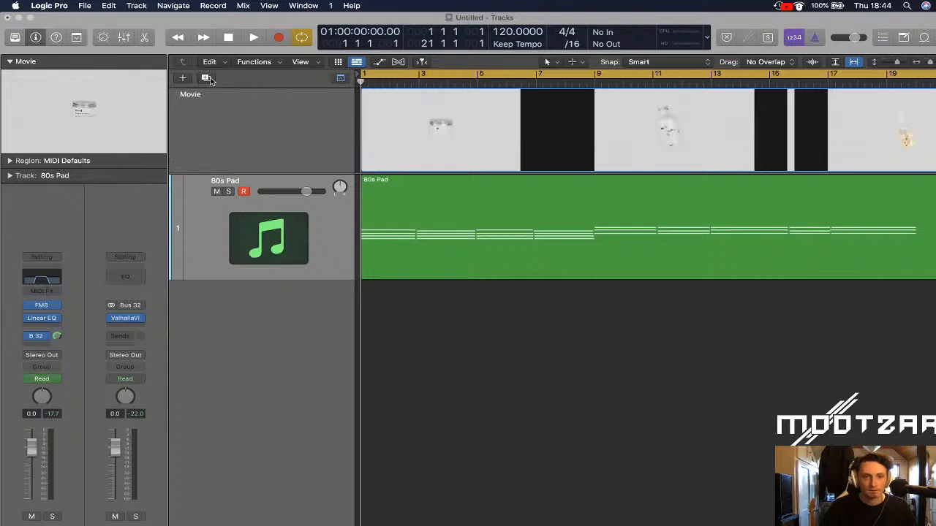
click(341, 78)
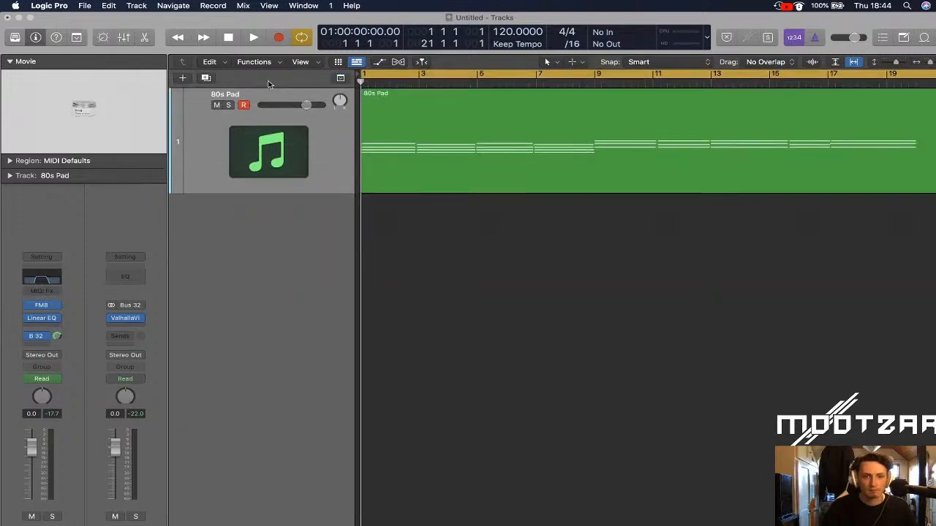
click(341, 79)
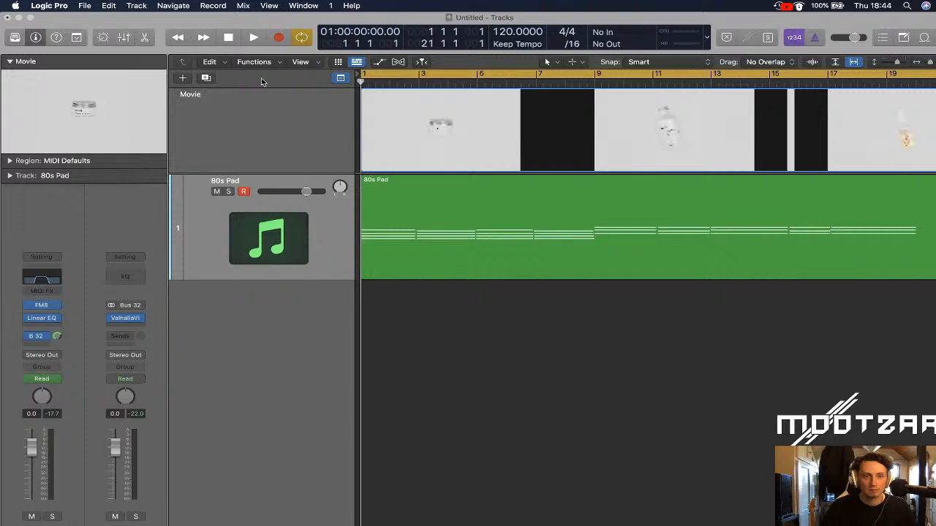
click(340, 79)
click(340, 78)
click(338, 62)
click(339, 62)
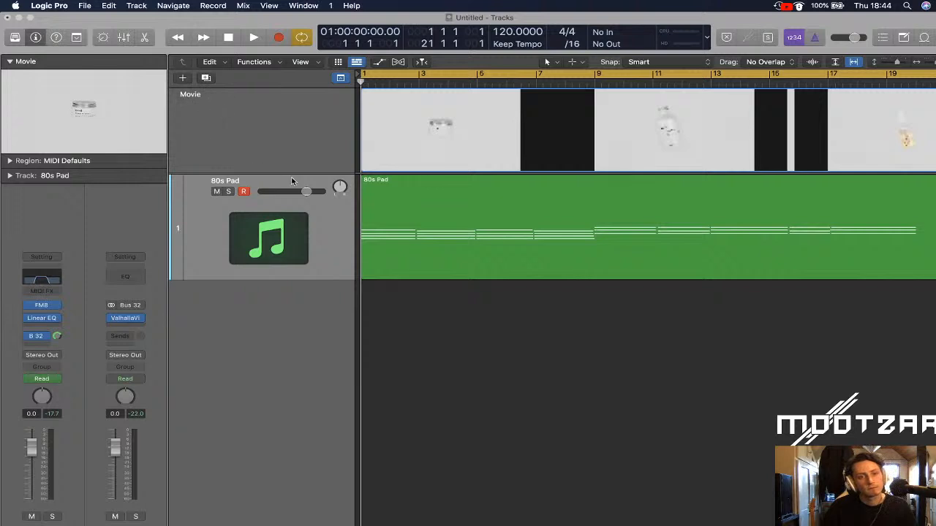
Reduce the Movie track's height and play from bar 2 into bar 4 to check the music against the picture
drag(290, 174, 298, 140)
click(210, 63)
click(212, 64)
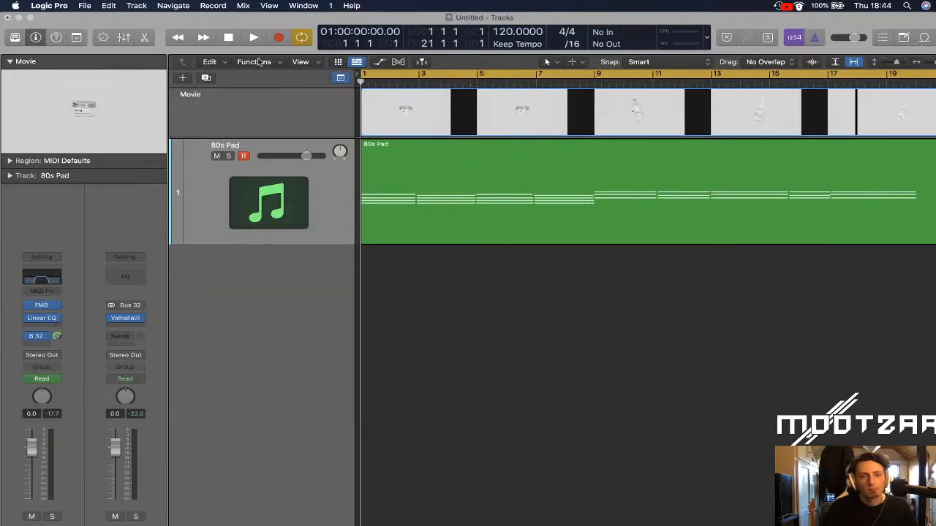
click(305, 64)
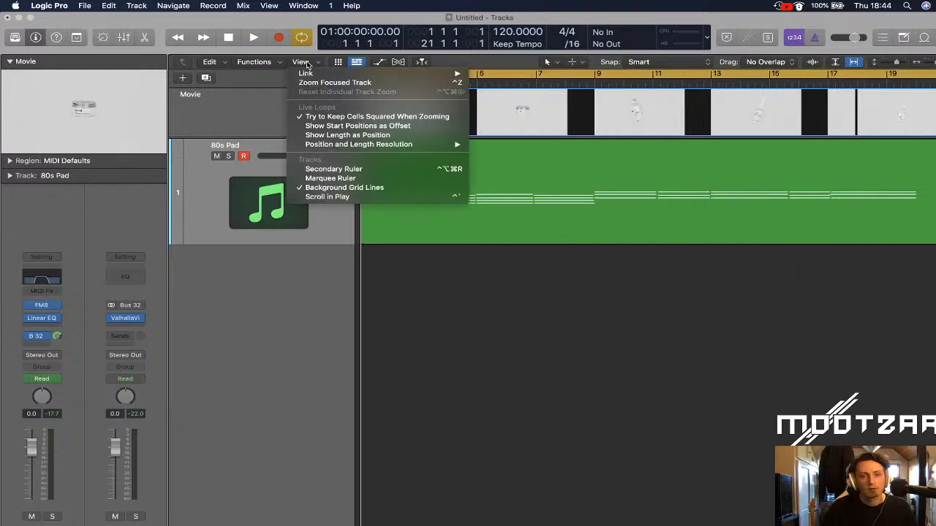
click(307, 65)
click(390, 83)
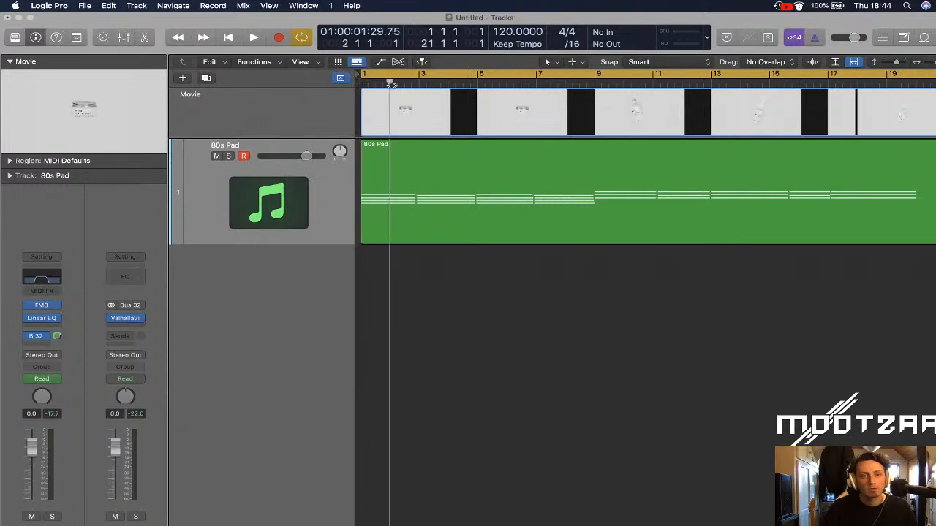
key(space)
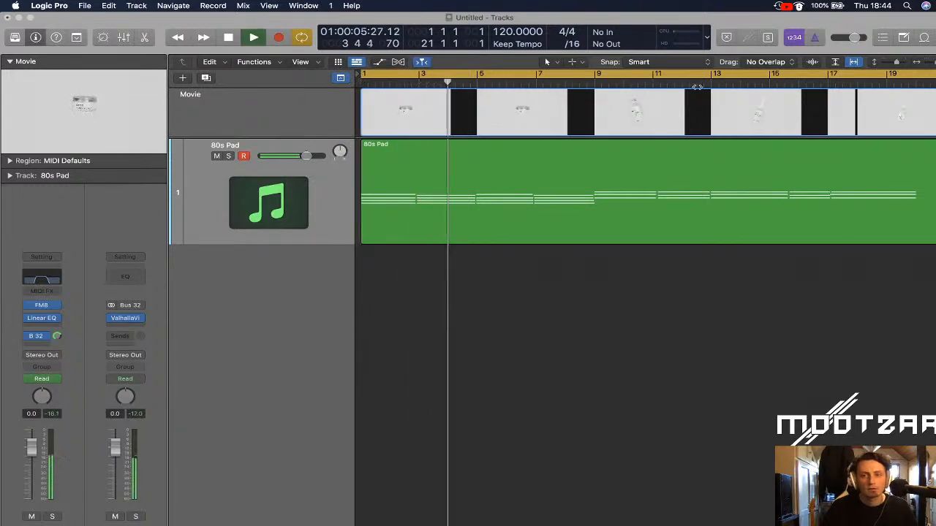
key(space)
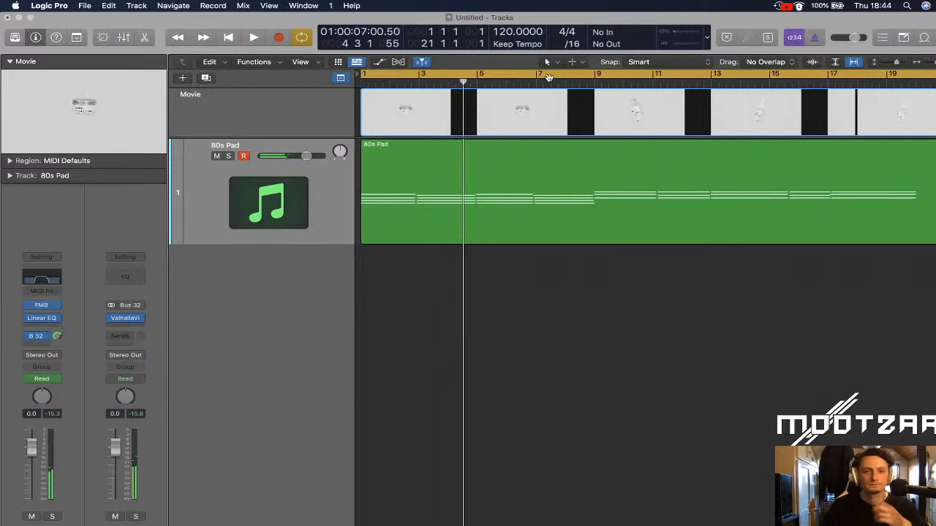
click(303, 65)
click(268, 64)
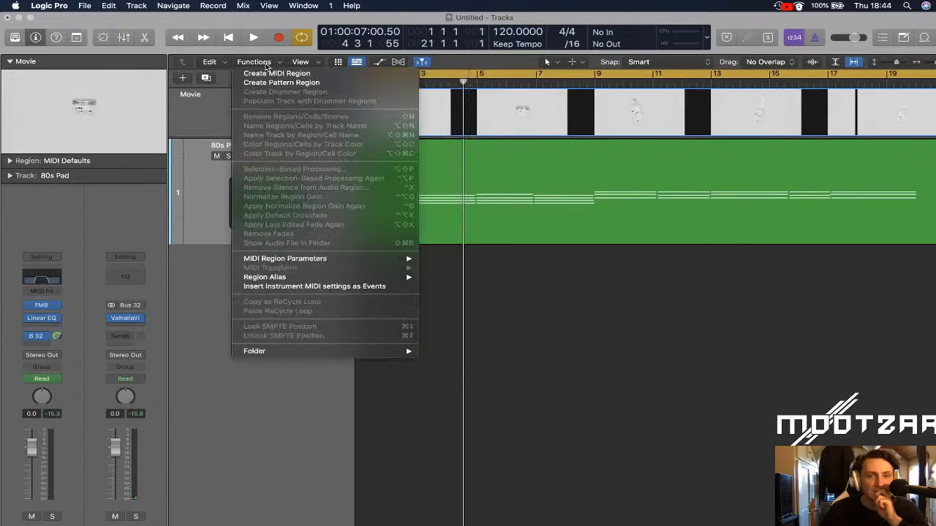
click(265, 63)
click(212, 63)
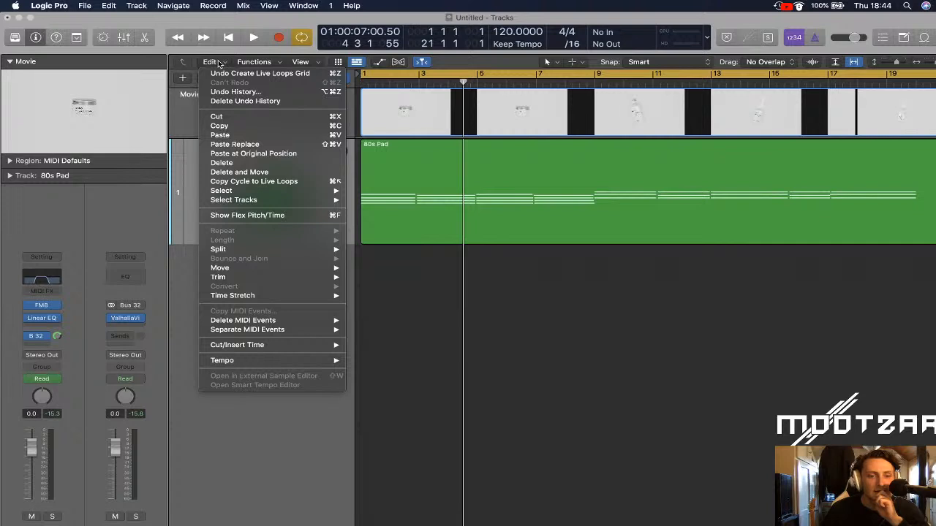
click(217, 64)
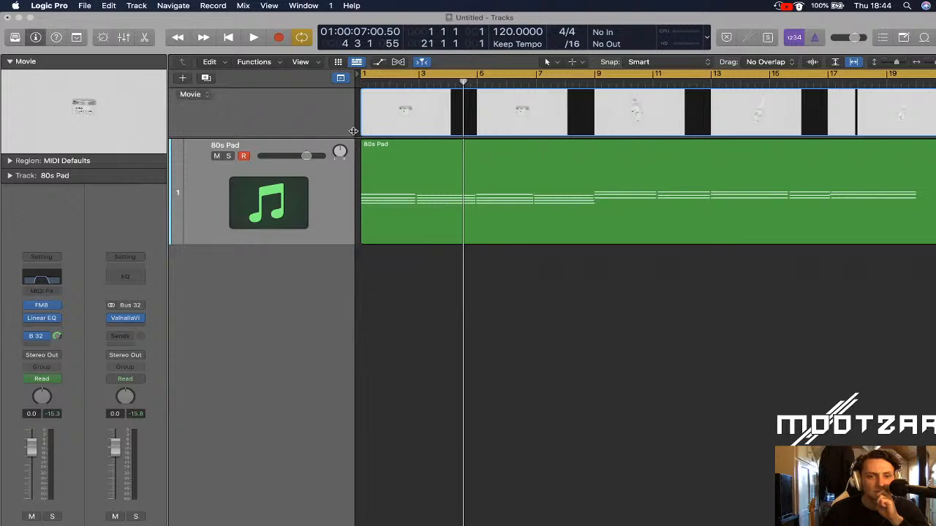
click(357, 62)
click(357, 62)
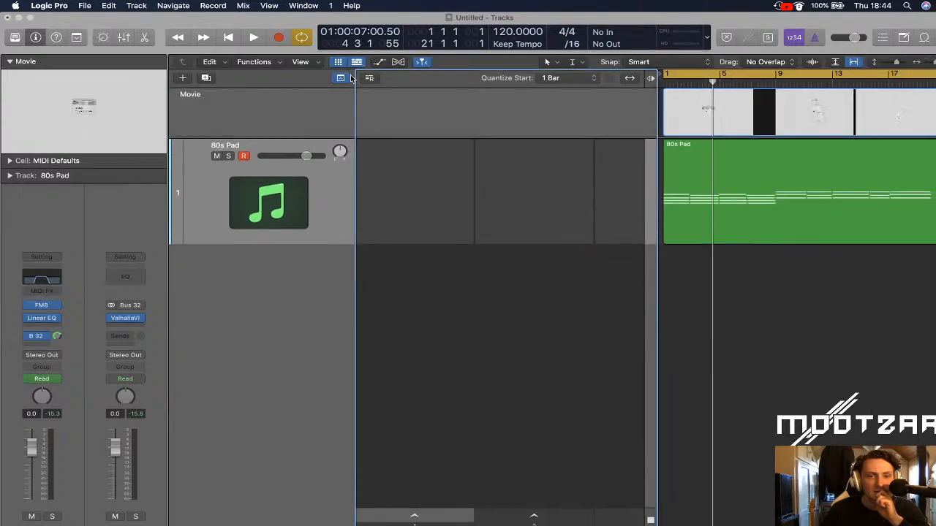
click(357, 62)
click(340, 62)
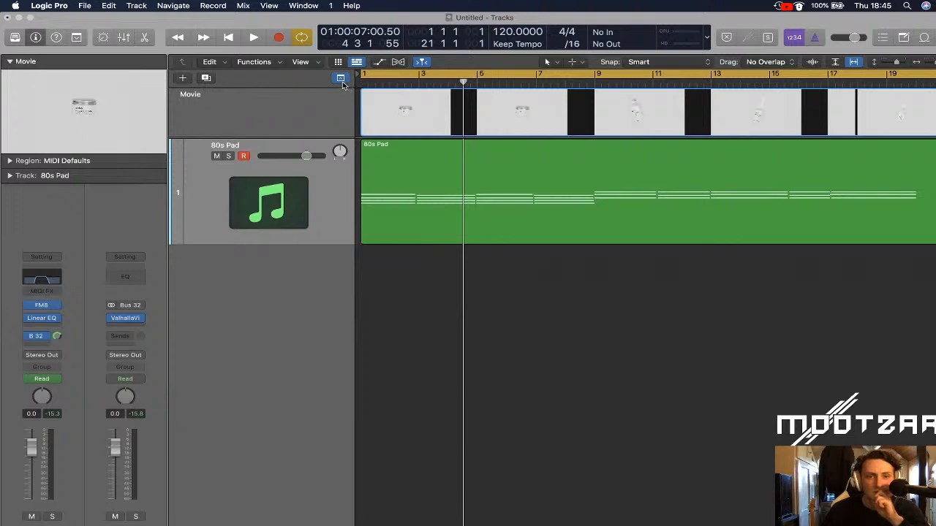
click(207, 95)
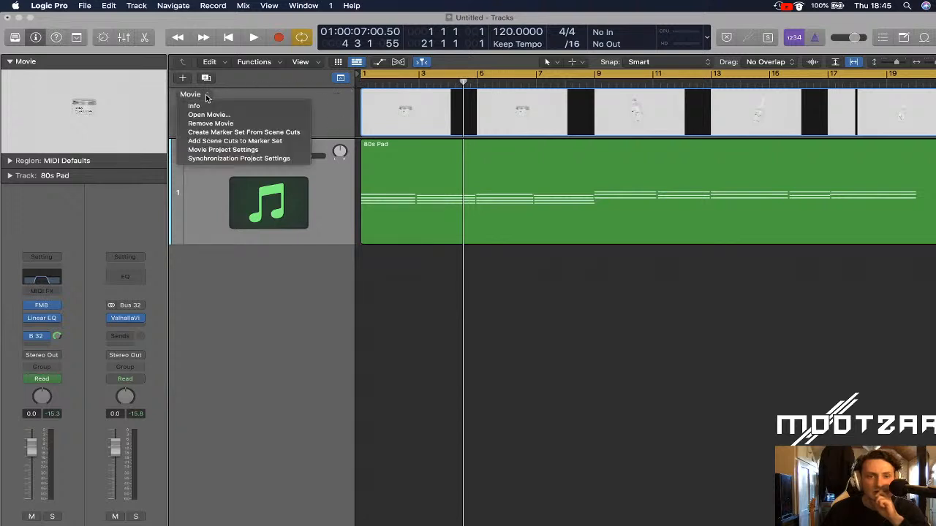
click(247, 81)
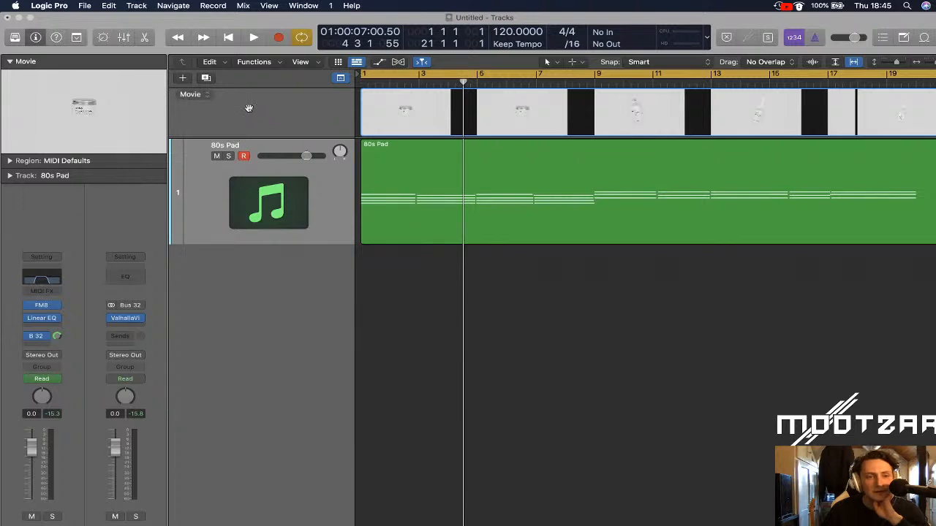
click(301, 62)
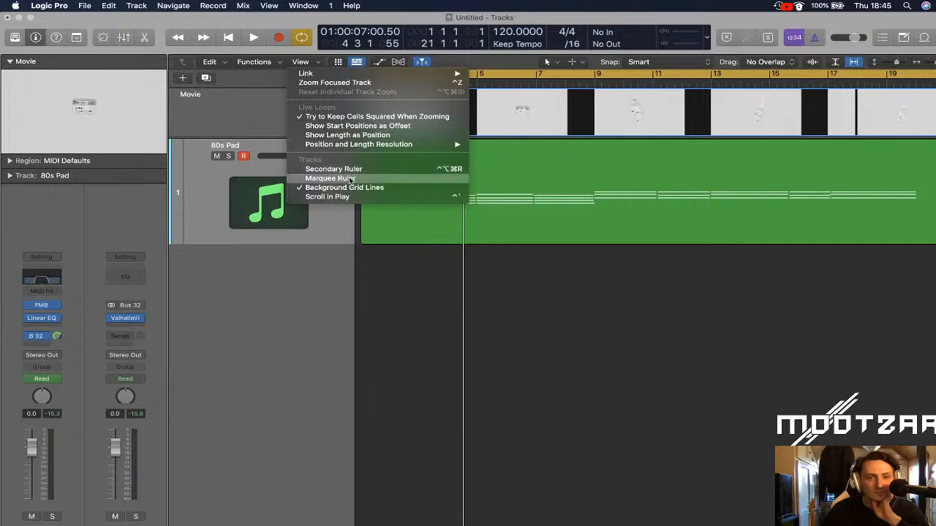
click(279, 72)
click(215, 63)
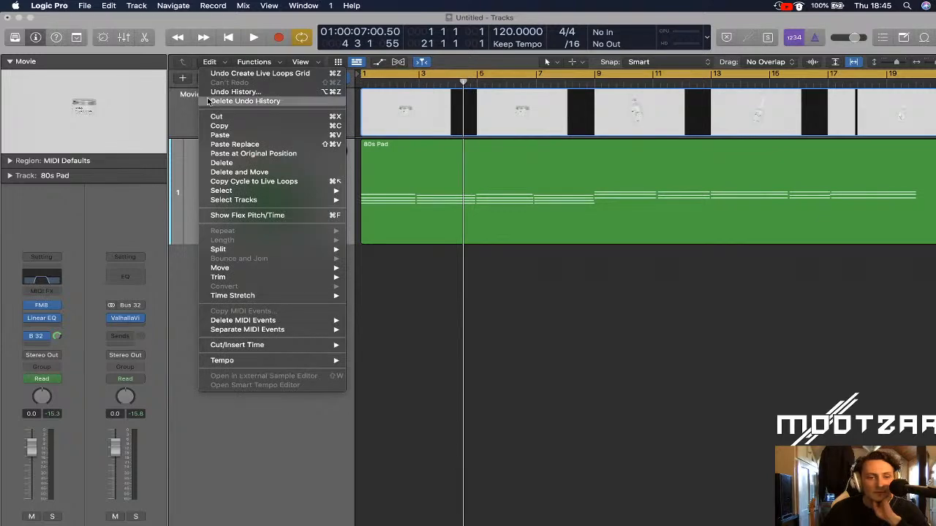
click(210, 58)
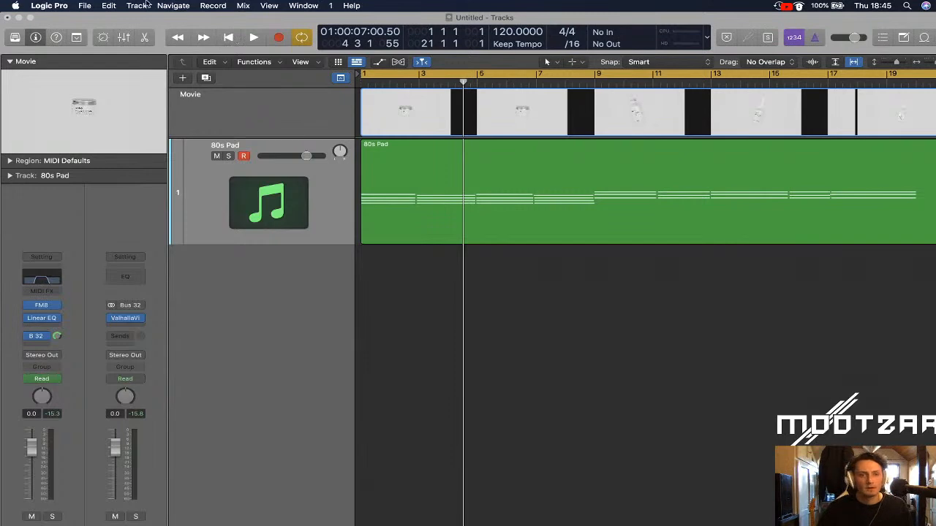
Switch to Safari and search Google for "Logic pro x marker gone"
click(77, 516)
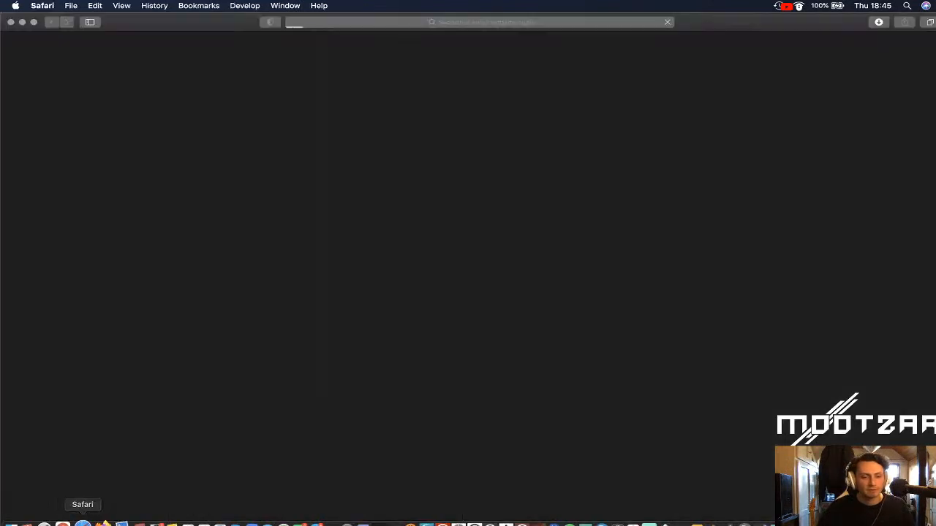
click(490, 233)
text(Logic opr)
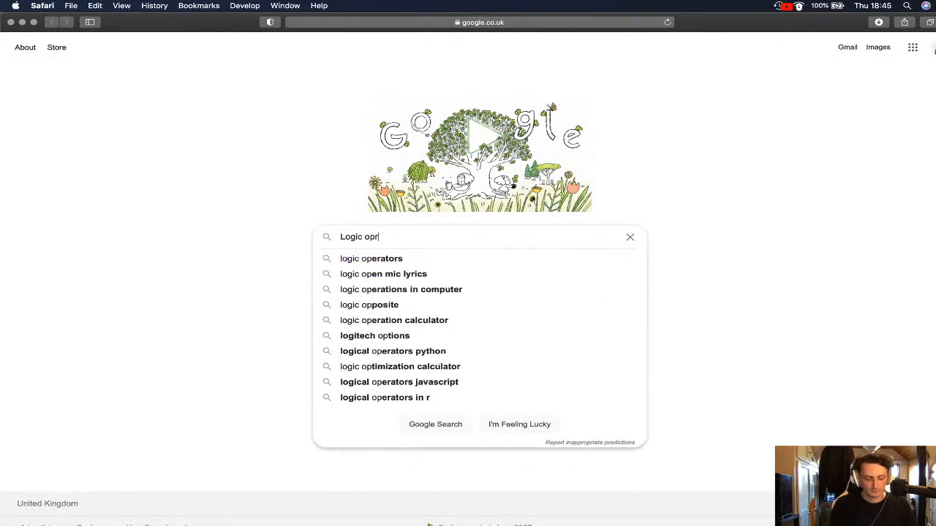
key(BackSpace)
key(BackSpace)
text(pro c)
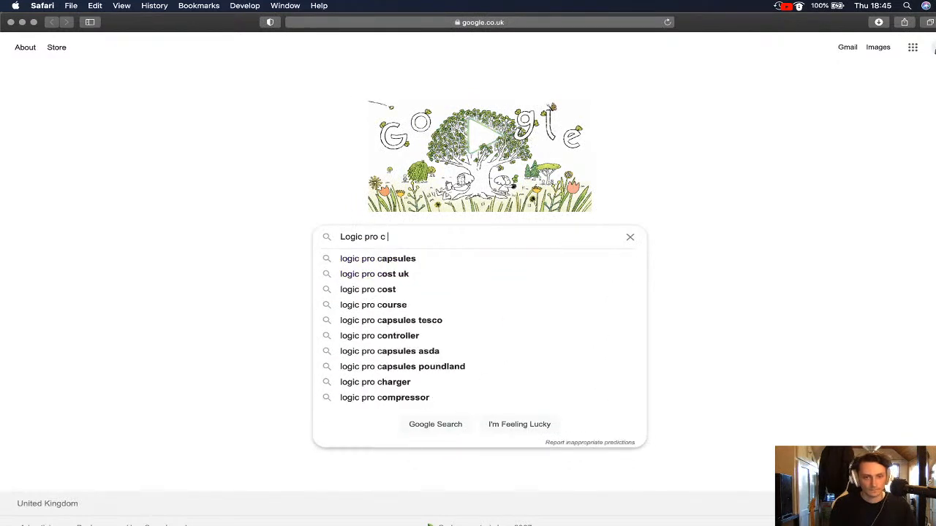
key(BackSpace)
text(x marker )
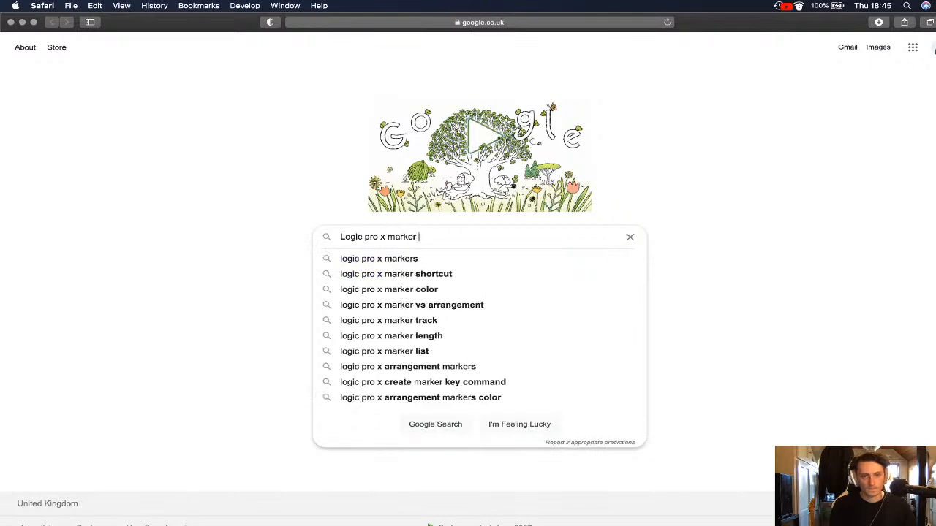
text(diss)
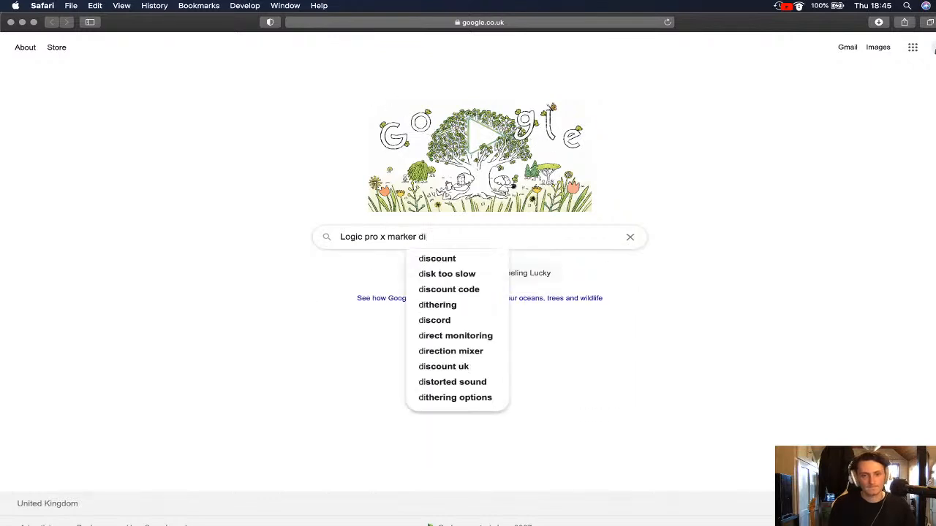
key(BackSpace)
key(BackSpace)
key(BackSpace)
key(BackSpace)
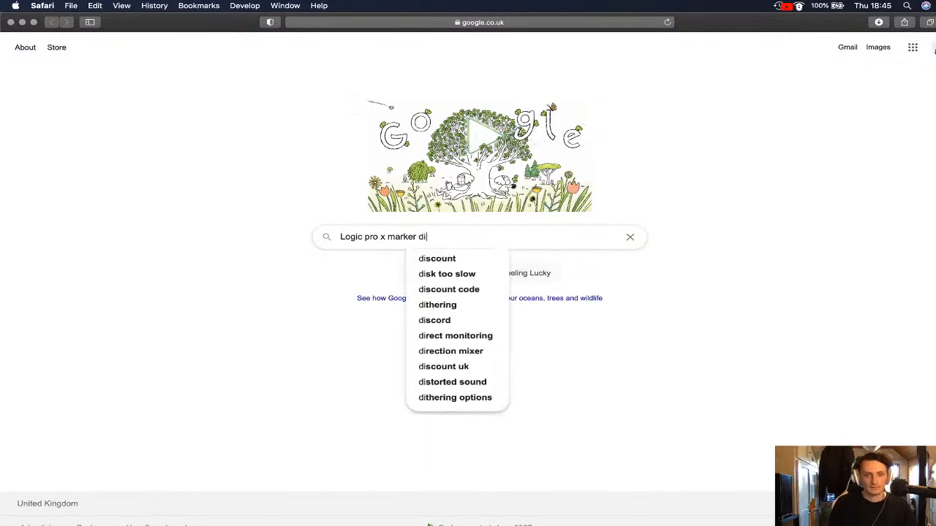
text(gone)
key(Return)
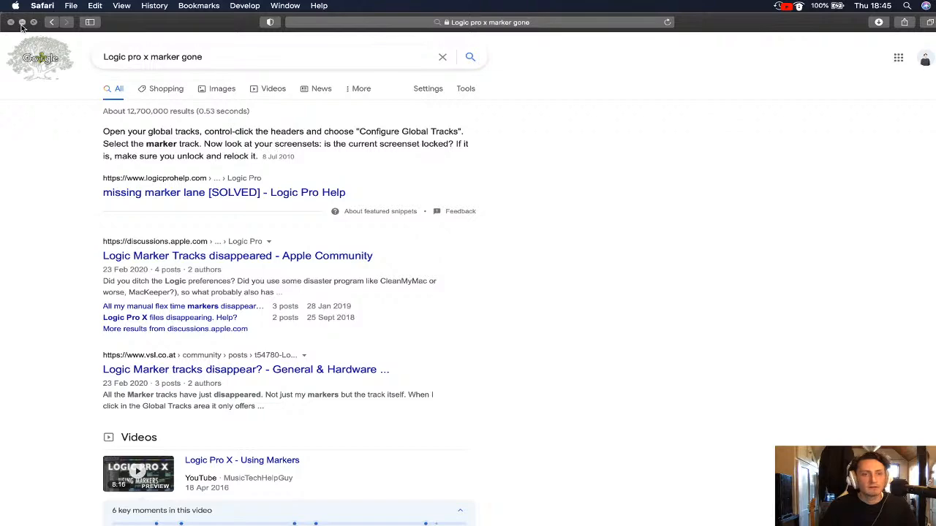
click(22, 23)
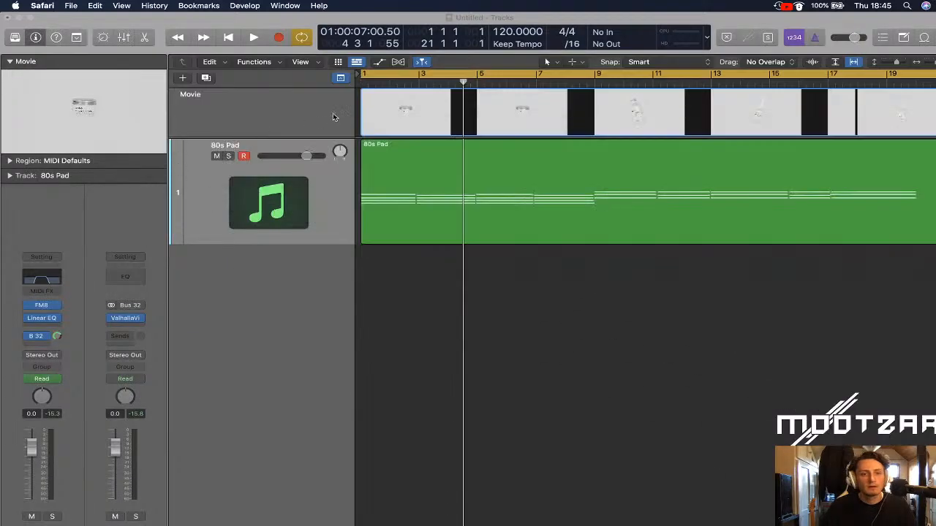
Look through the track commands and track header configuration options for a way to show the marker track
click(319, 90)
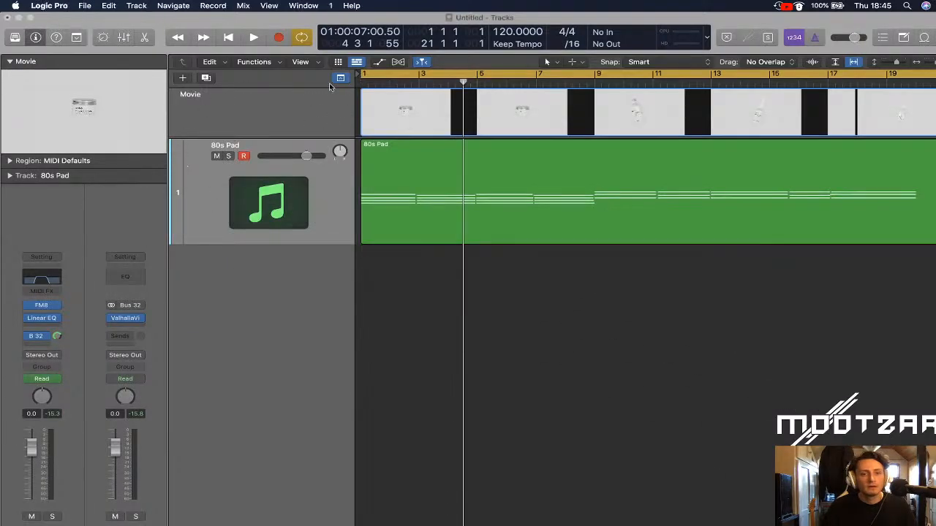
click(109, 8)
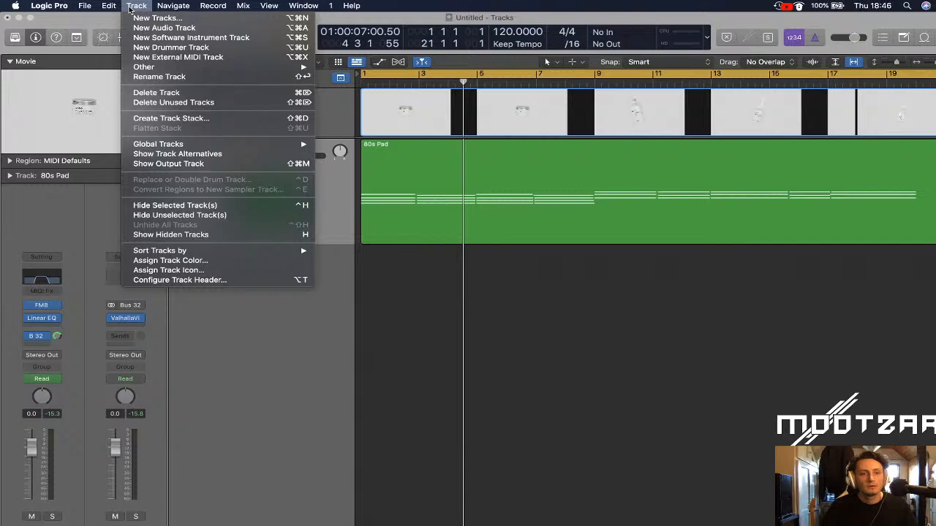
click(267, 362)
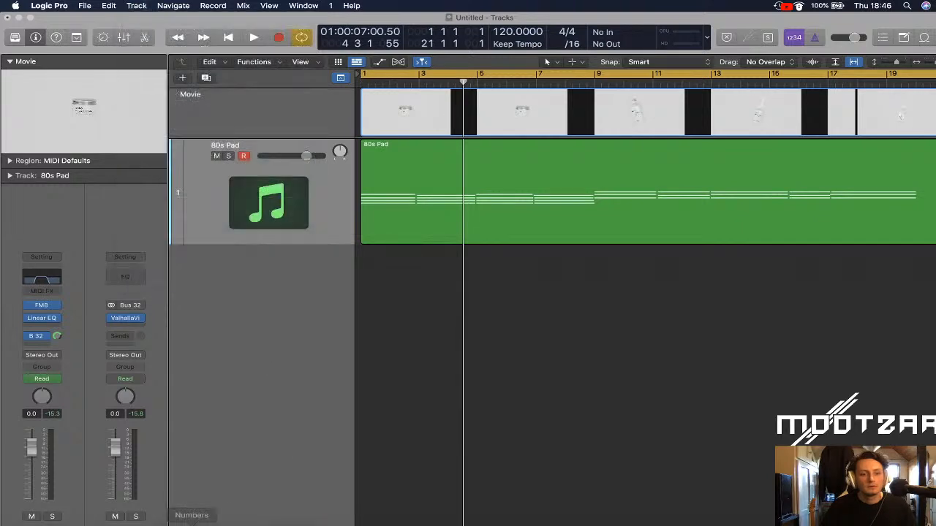
click(136, 7)
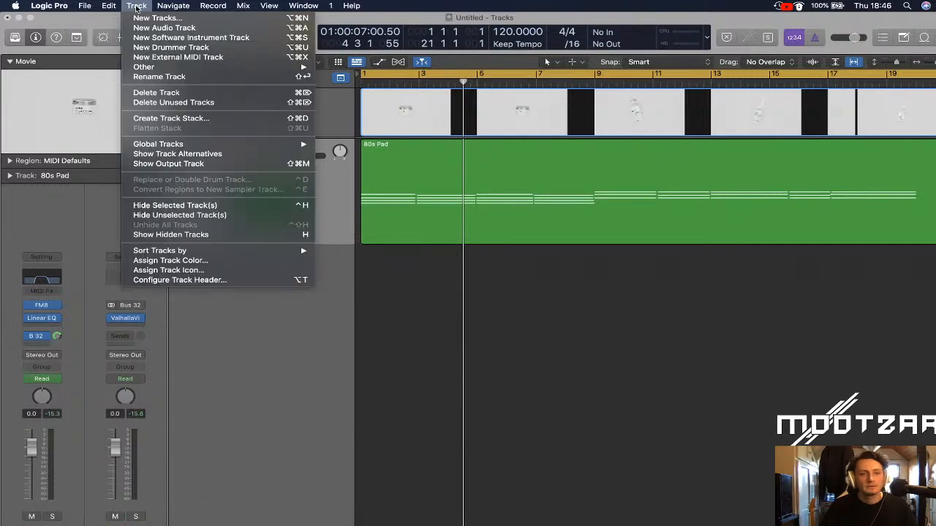
click(166, 281)
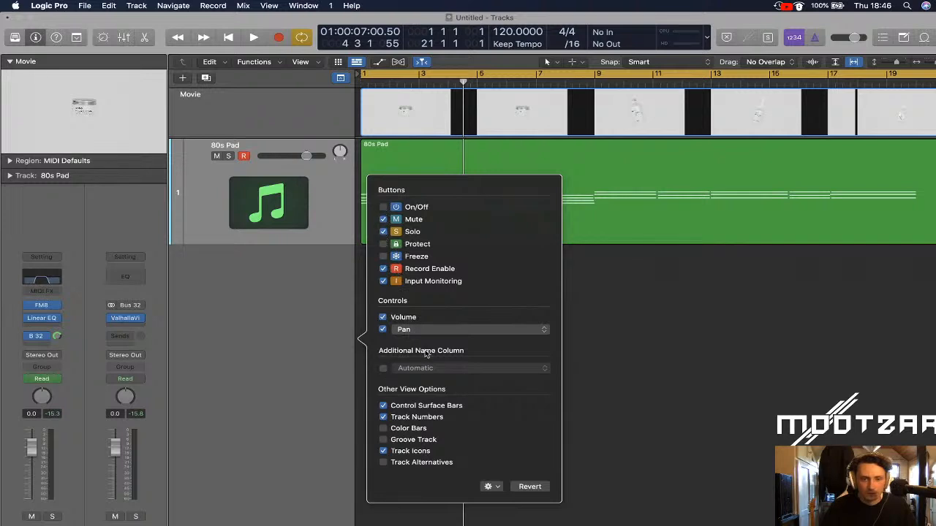
click(497, 484)
click(500, 437)
click(310, 277)
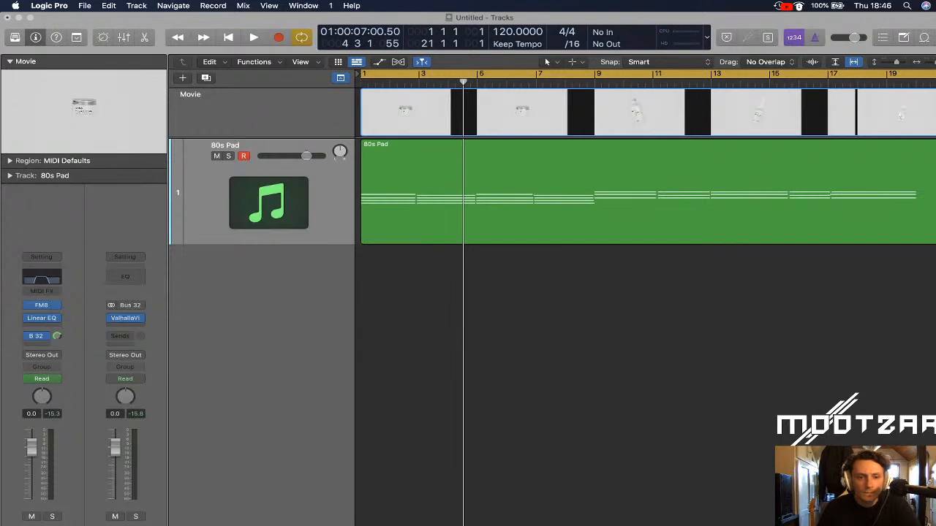
Return to Safari, open the "missing marker lane [SOLVED]" result, accept the site's cookies and read the advice on restoring the marker track
click(79, 519)
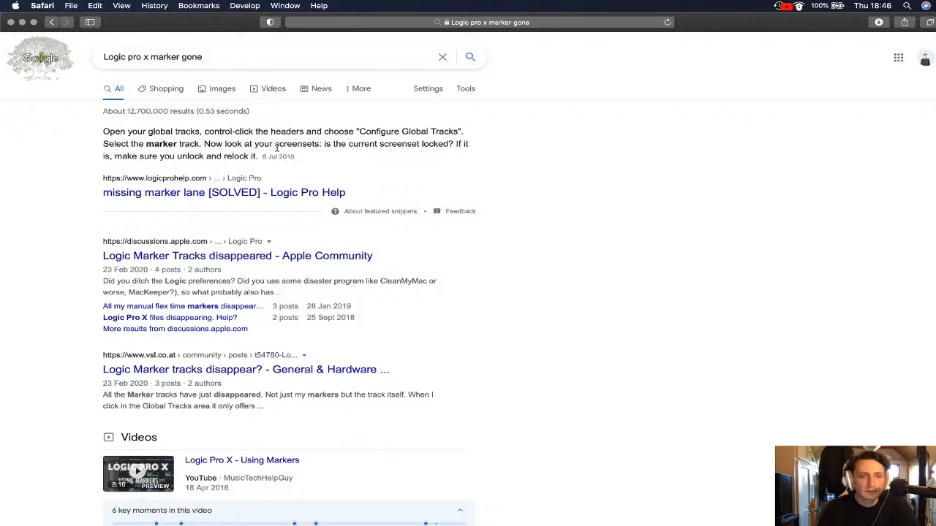
click(141, 194)
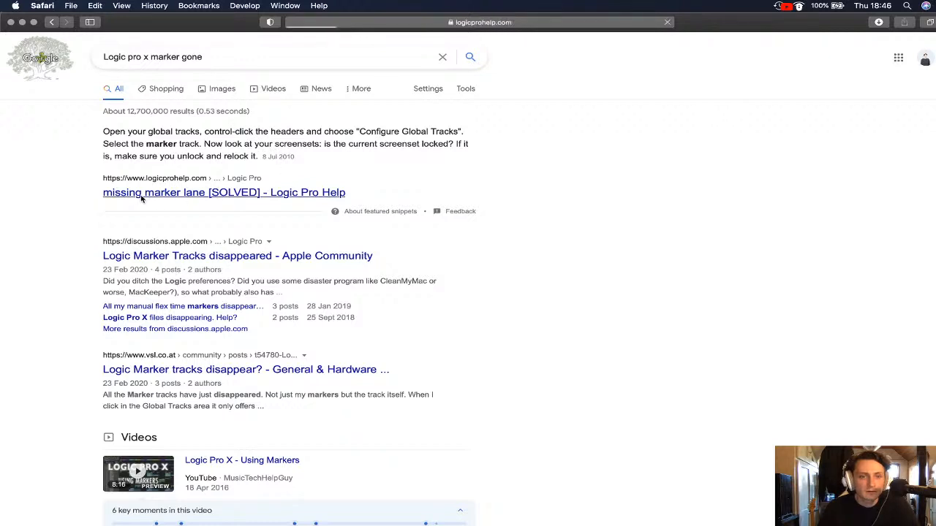
scroll(563, 258, down, 3)
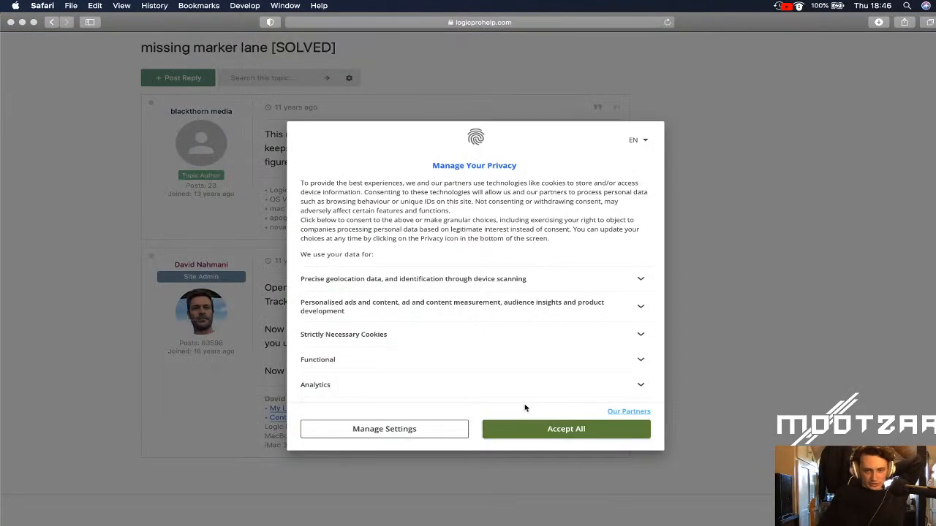
click(533, 430)
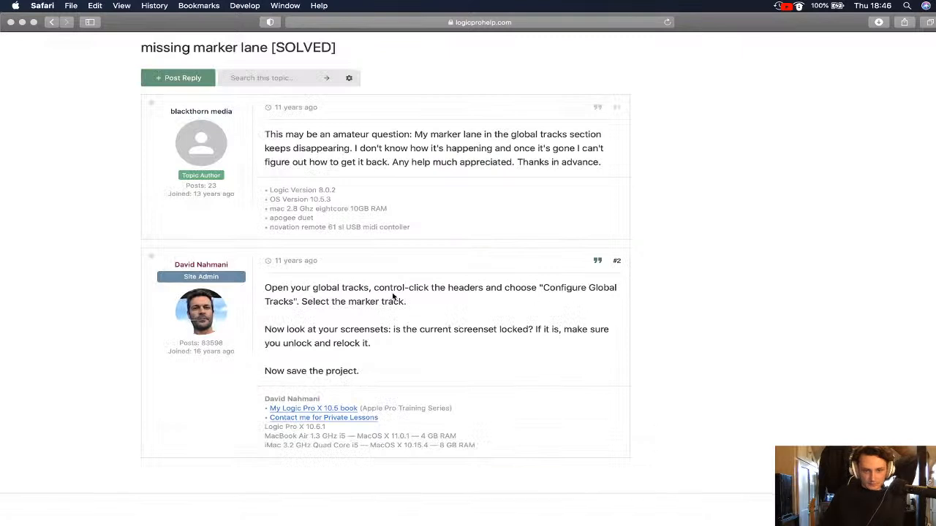
scroll(395, 296, up, 1)
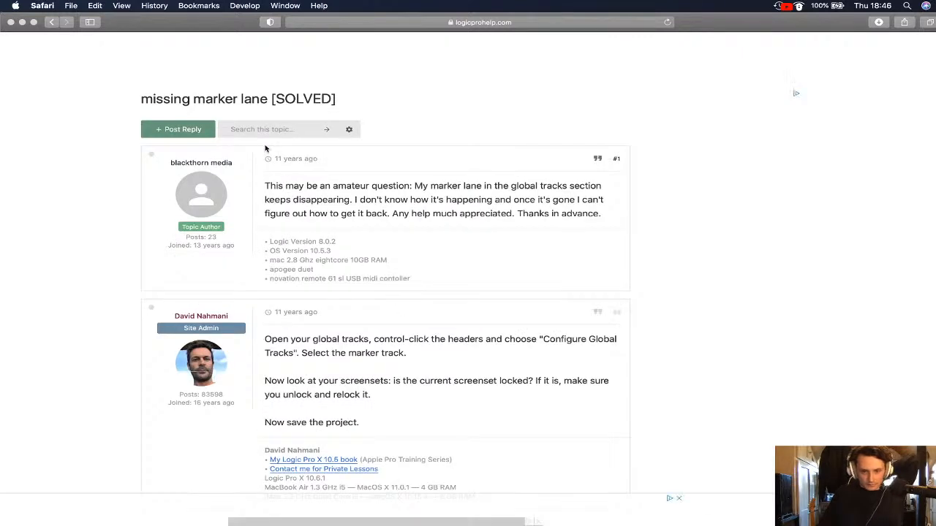
click(22, 22)
Show the Marker global track in Logic Pro above the Movie track
click(296, 102)
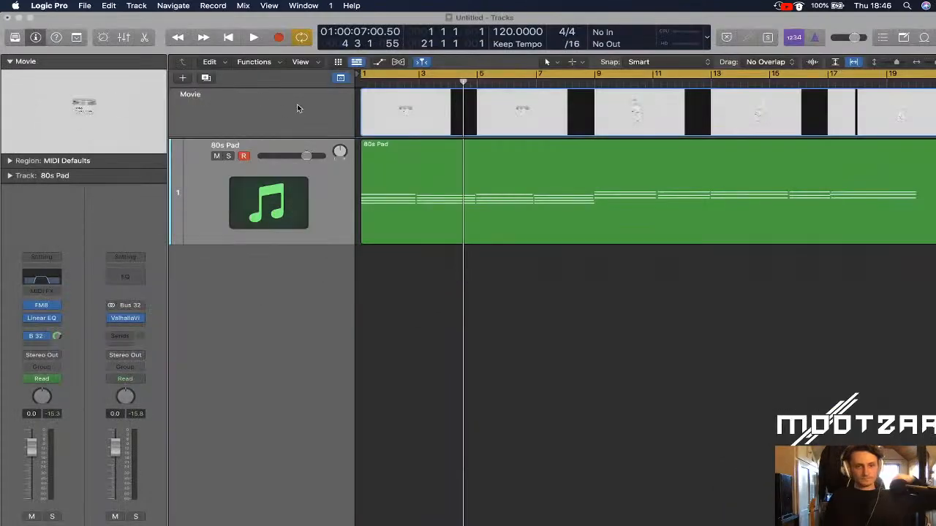
right_click(299, 84)
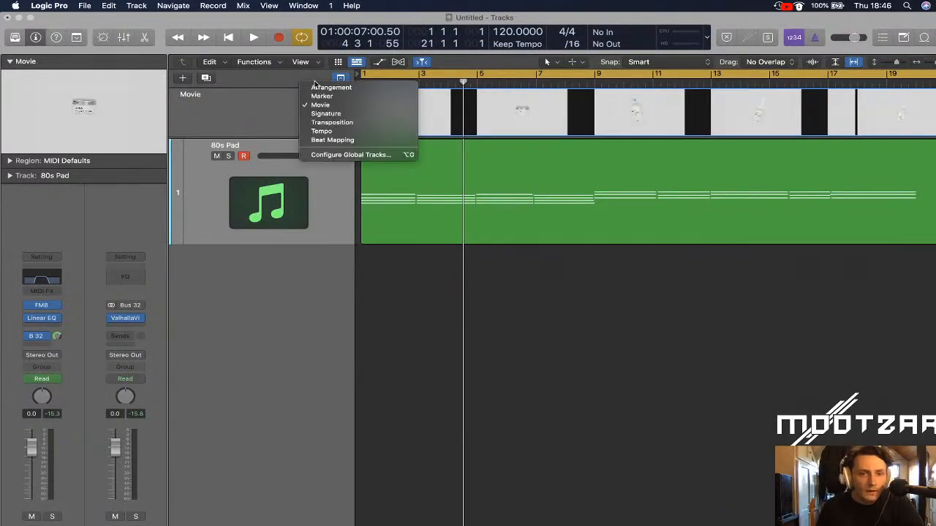
click(320, 96)
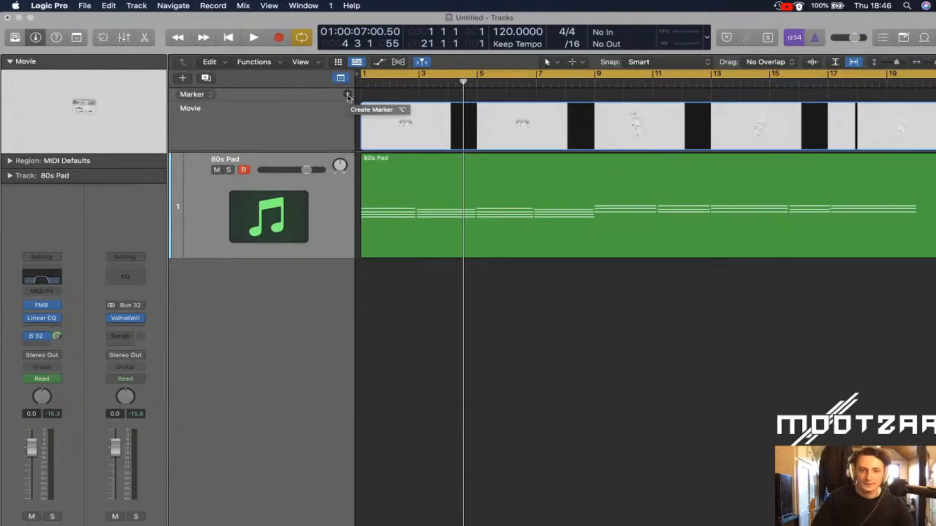
mouse_move(179, 524)
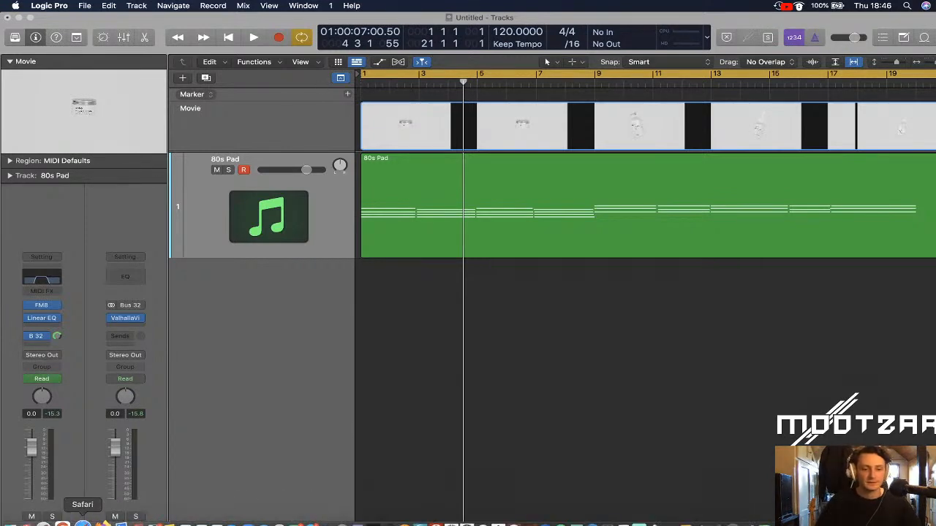
right_click(83, 523)
click(92, 501)
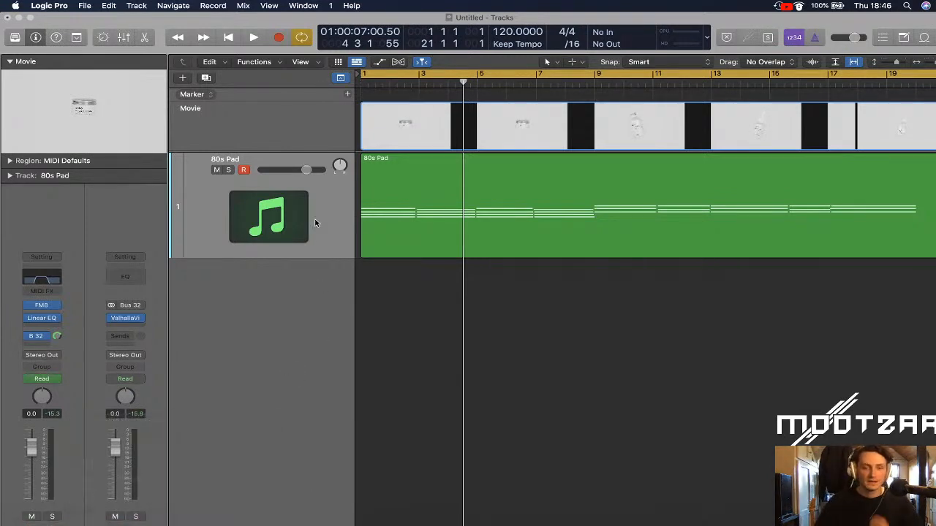
Place the playhead precisely on the picture change just after bar 5, at 01:00:08:01
drag(464, 81, 483, 87)
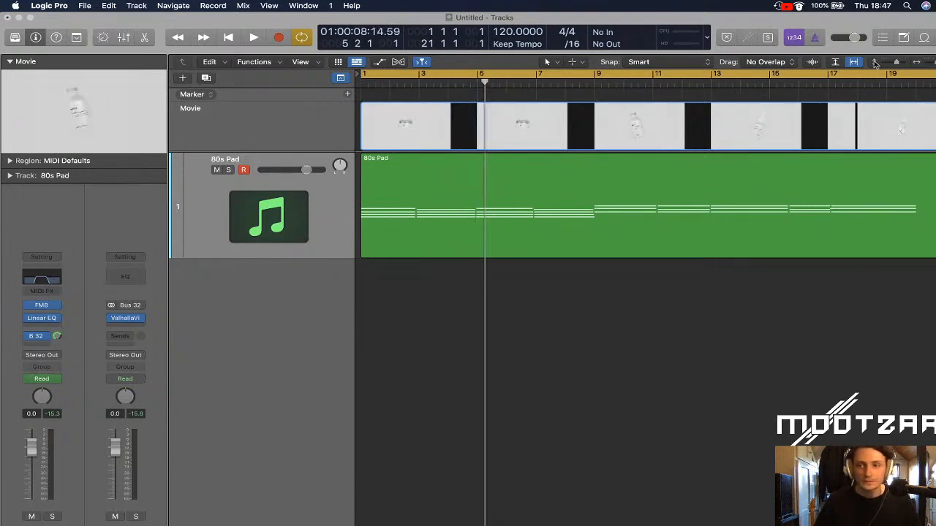
drag(933, 63, 935, 62)
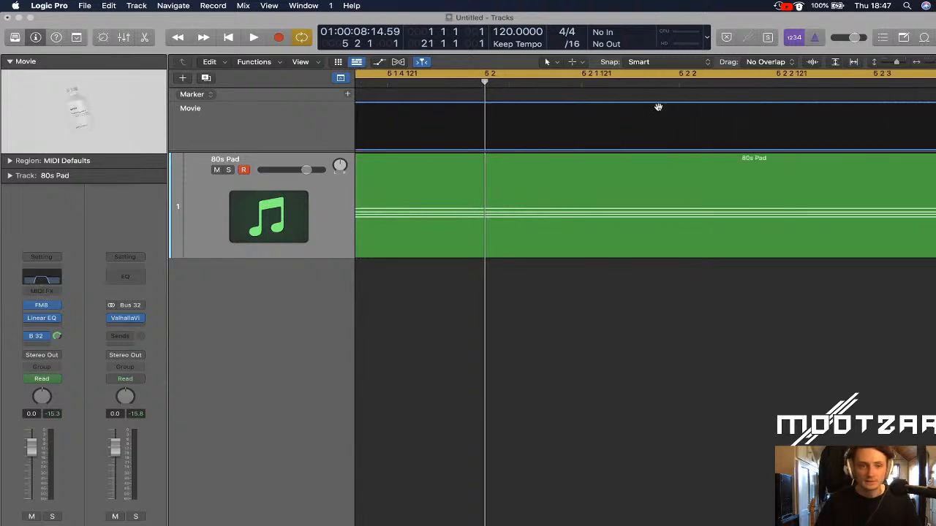
drag(484, 82, 398, 81)
scroll(474, 263, left, 5)
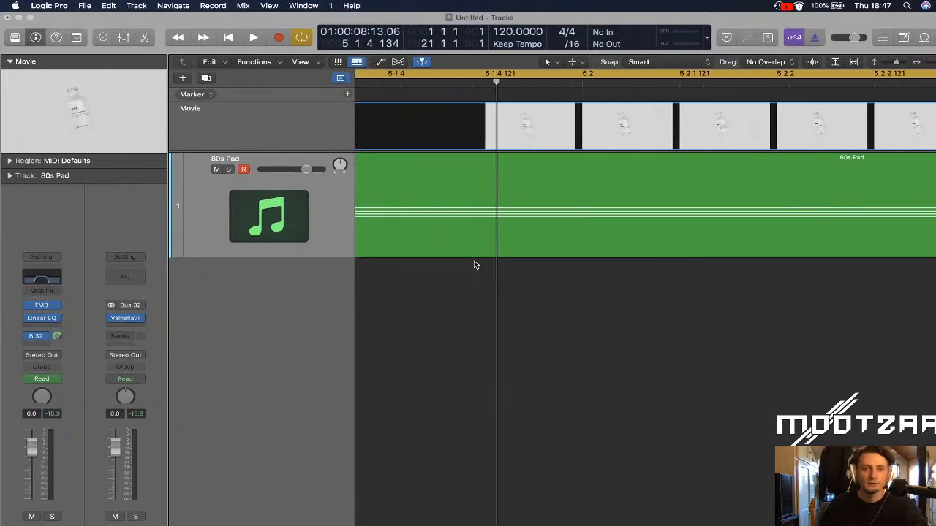
drag(514, 85, 436, 85)
scroll(466, 96, left, 10)
scroll(468, 96, left, 2)
drag(623, 84, 465, 86)
scroll(465, 86, left, 3)
scroll(464, 85, left, 8)
scroll(497, 94, right, 5)
drag(579, 84, 452, 77)
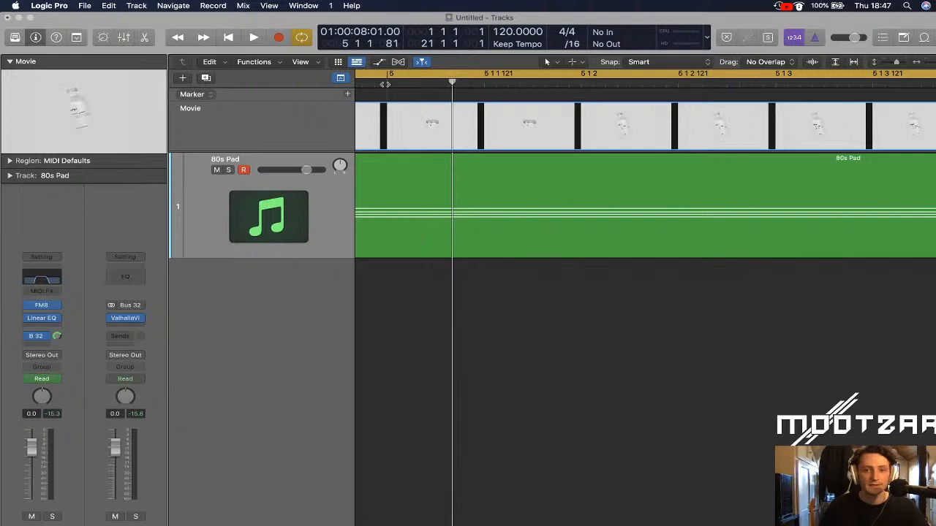
Create a marker at the playhead position and name it "Change"
click(348, 93)
double_click(470, 93)
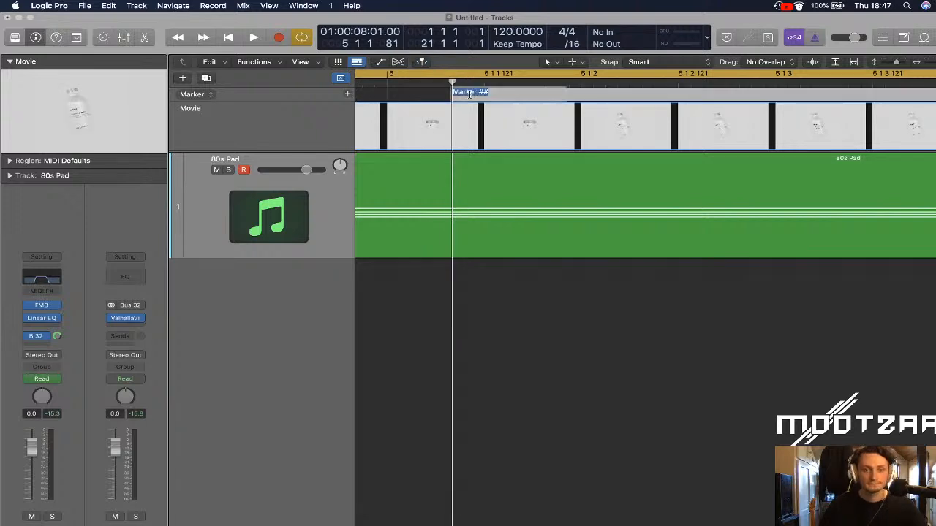
text(Change)
key(Return)
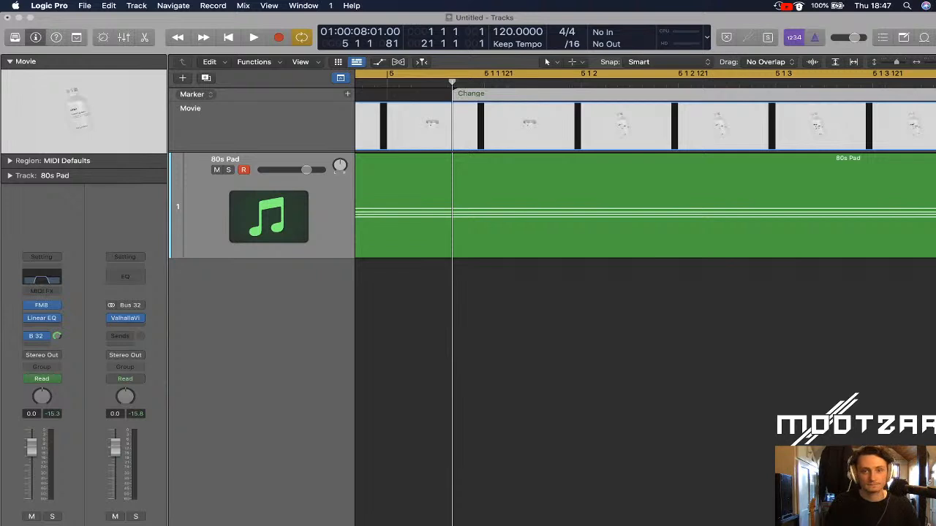
Move the playhead from the first "Change" marker to the next picture change, near bar 9
key(super+Left)
key(super+Left)
key(super+Left)
key(super+Left)
key(super+Left)
key(super+Left)
key(super+Left)
key(super+Left)
key(super+Left)
key(super+Left)
key(super+Left)
key(super+Left)
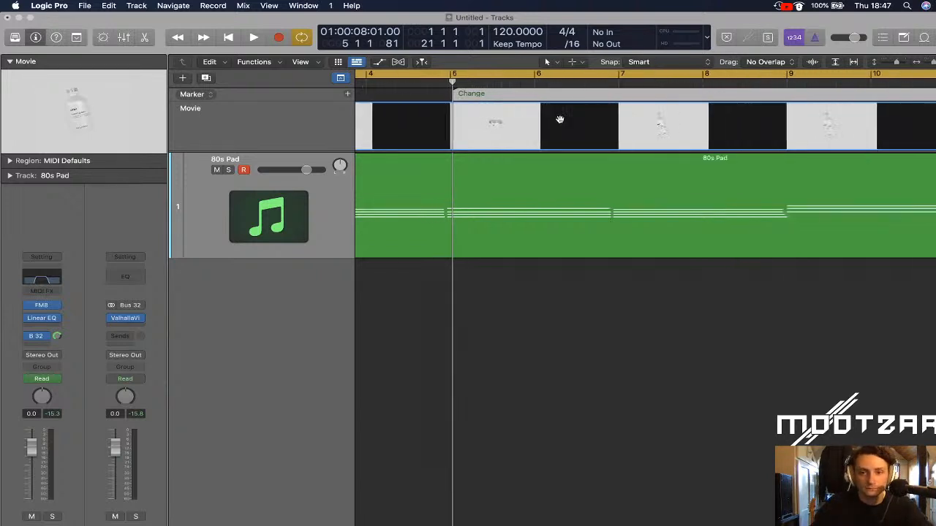
drag(394, 81, 428, 81)
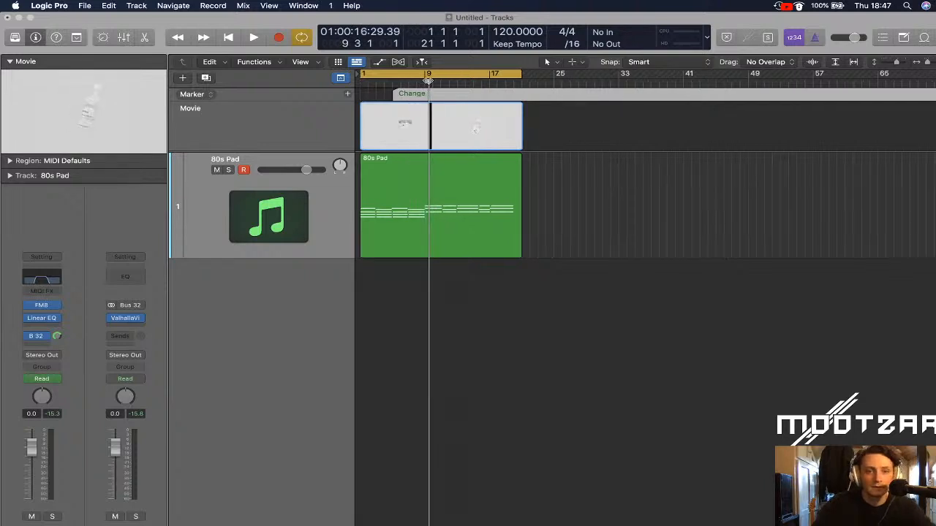
Place the playhead precisely on the picture change just after bar 9, at 01:00:16:02
key(super+Right)
key(super+Right)
key(super+Right)
key(super+Right)
key(super+Right)
key(super+Right)
key(super+Right)
key(super+Right)
key(super+Right)
key(super+Right)
key(super+Right)
key(super+Right)
key(super+Right)
key(super+Right)
key(super+Left)
key(super+Left)
key(super+Left)
key(super+Right)
scroll(428, 81, left, 12)
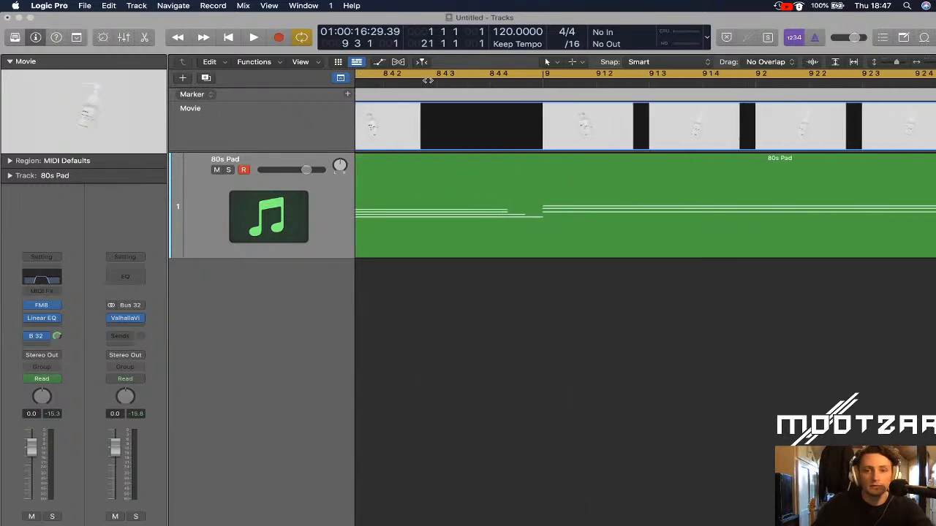
scroll(429, 81, right, 3)
click(620, 84)
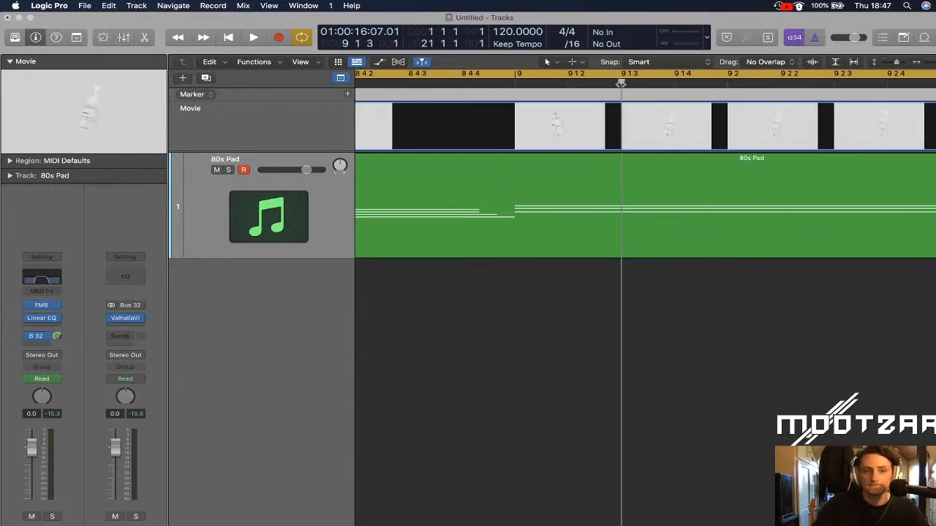
key(space)
scroll(611, 84, left, 8)
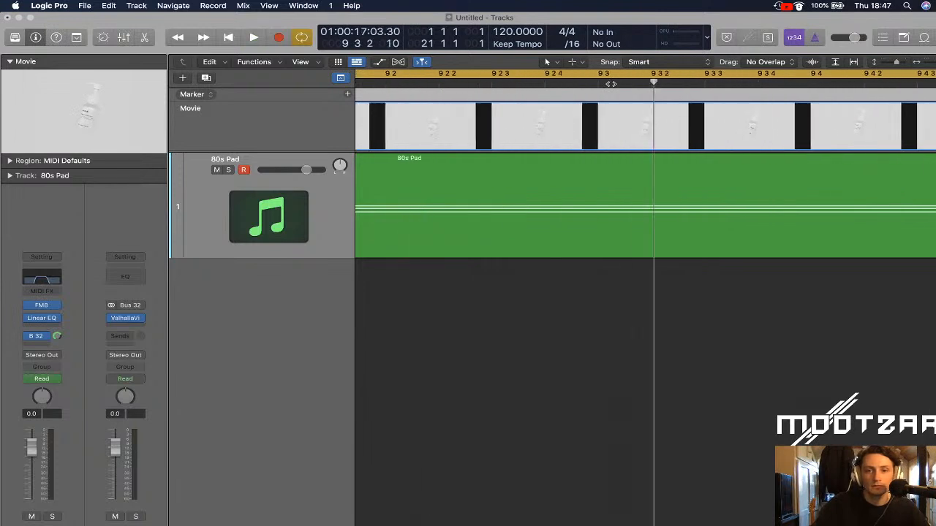
click(662, 84)
drag(671, 82, 548, 82)
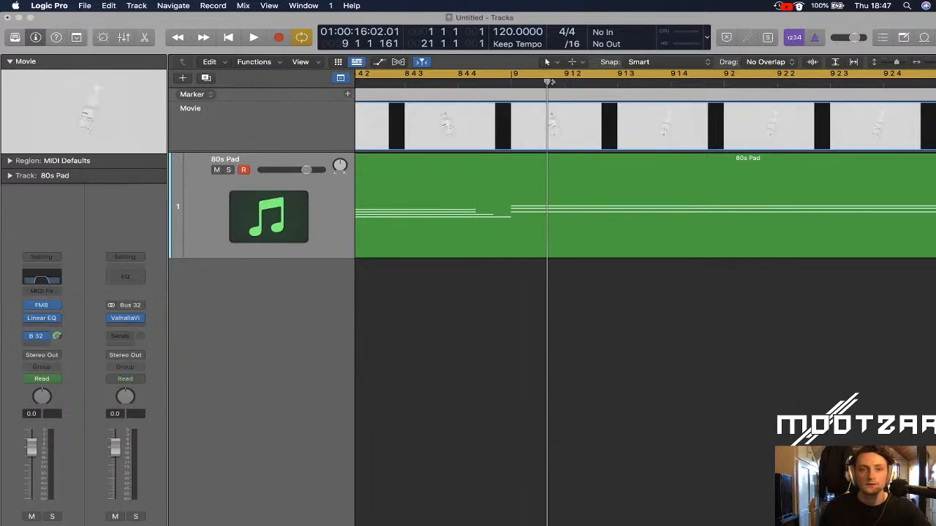
Create a marker at the playhead just after bar 9 and name it "Change"
click(348, 95)
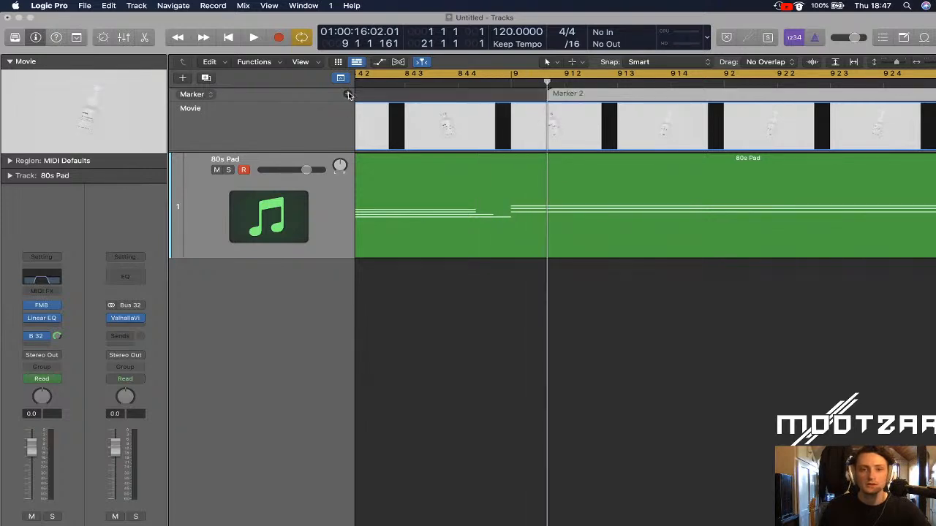
double_click(564, 94)
text(Chan)
key(Return)
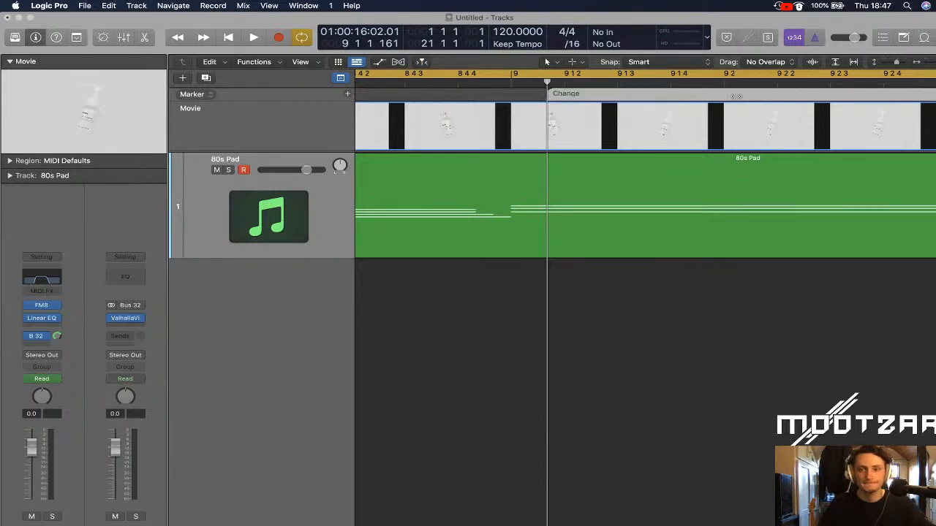
Find the picture change just after bar 13 and place the playhead precisely on it, at 01:00:24:03
scroll(752, 115, right, 6)
scroll(752, 116, right, 6)
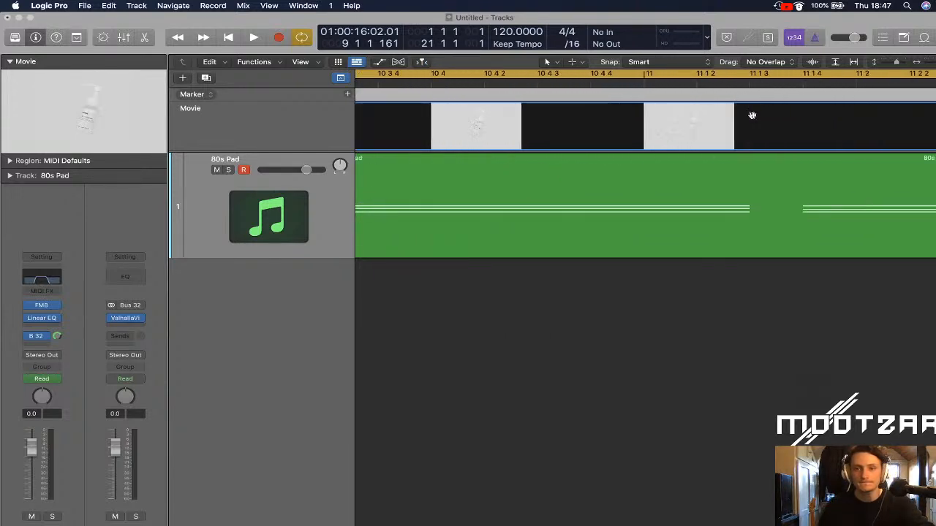
scroll(752, 115, right, 6)
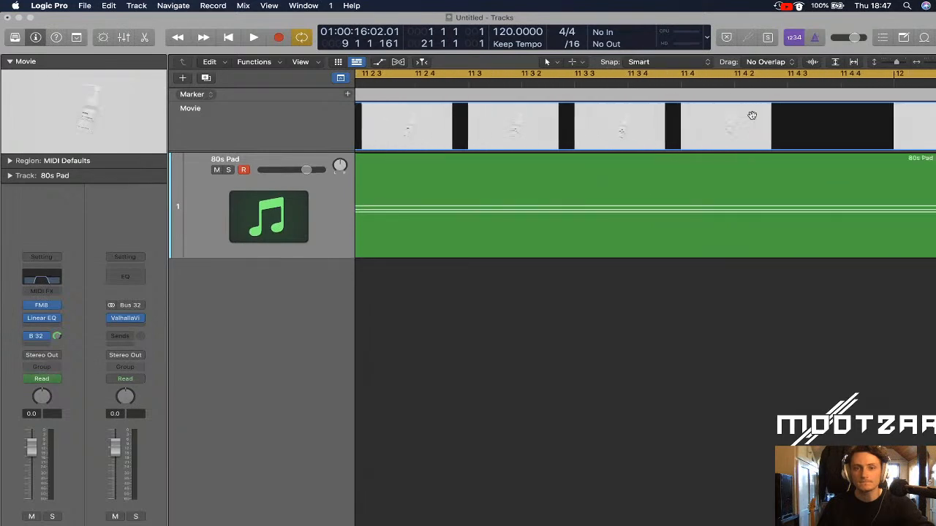
scroll(753, 115, right, 4)
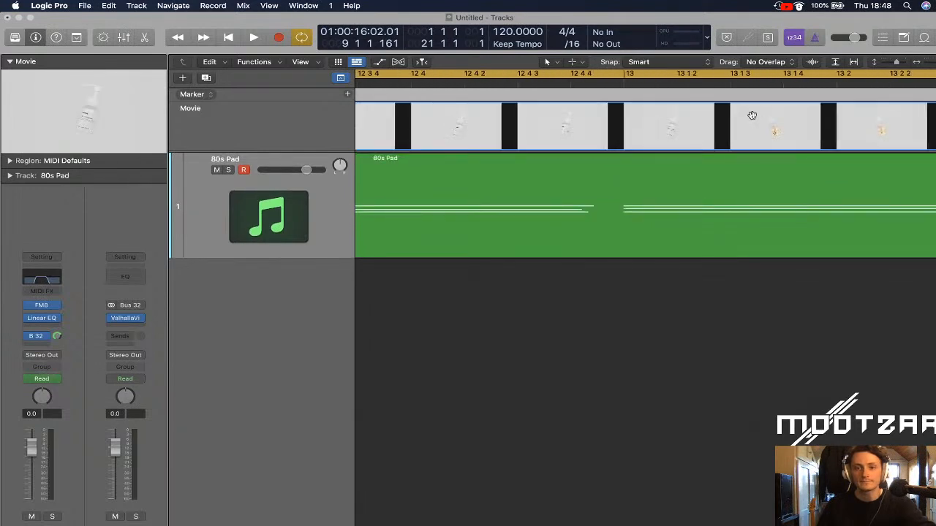
click(728, 84)
key(space)
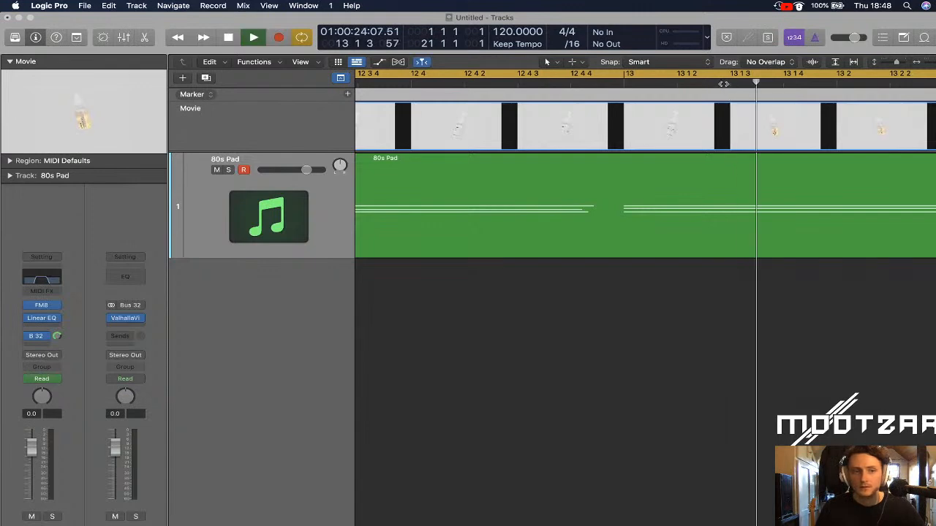
key(space)
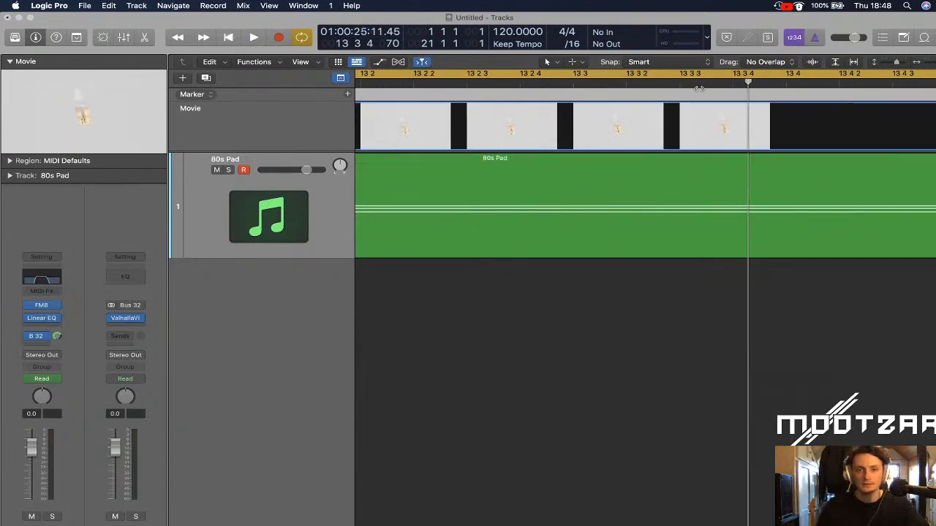
scroll(680, 110, left, 3)
click(633, 82)
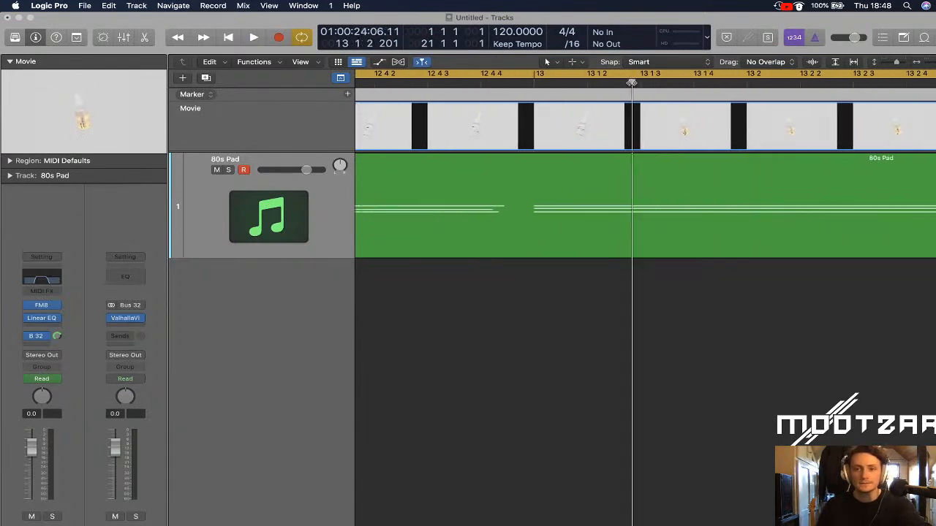
click(657, 84)
drag(657, 83, 587, 81)
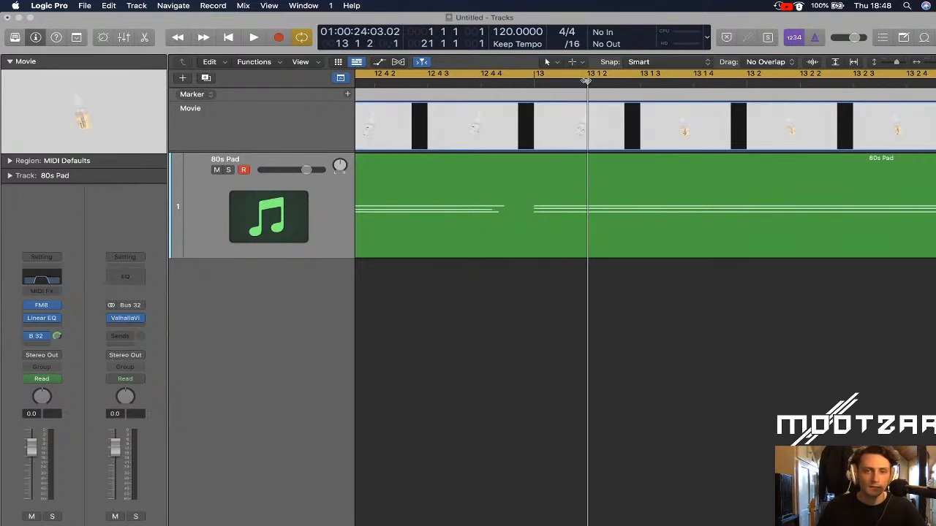
Create a marker at the playhead just after bar 13 and name it "Change"
click(348, 95)
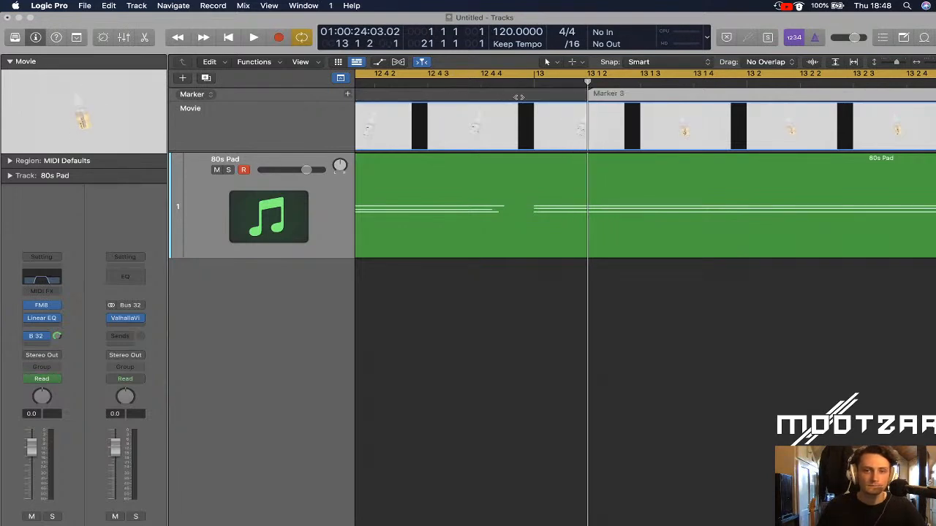
double_click(596, 94)
text(Charge)
key(Return)
Scrub the playhead back from just before bar 18 to the picture change near the start of bar 17
scroll(676, 115, down, 10)
scroll(676, 115, right, 8)
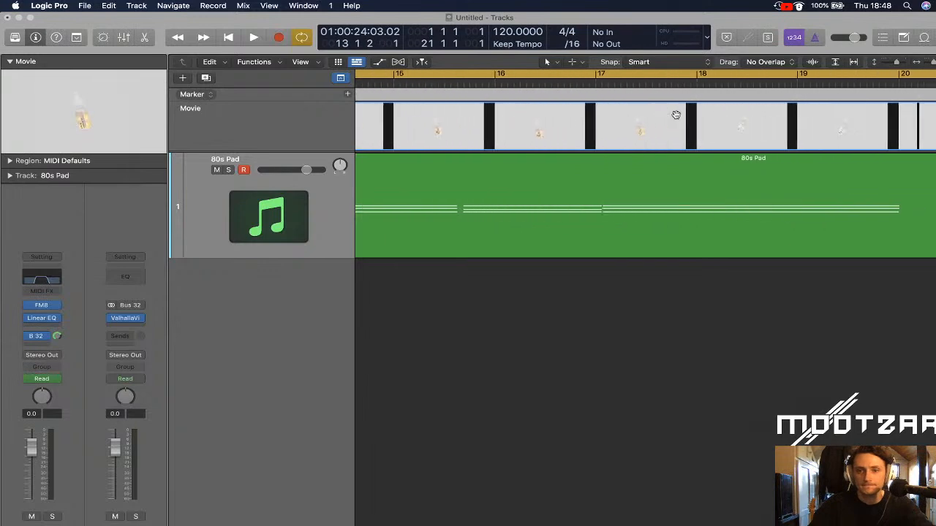
scroll(676, 115, right, 3)
click(613, 85)
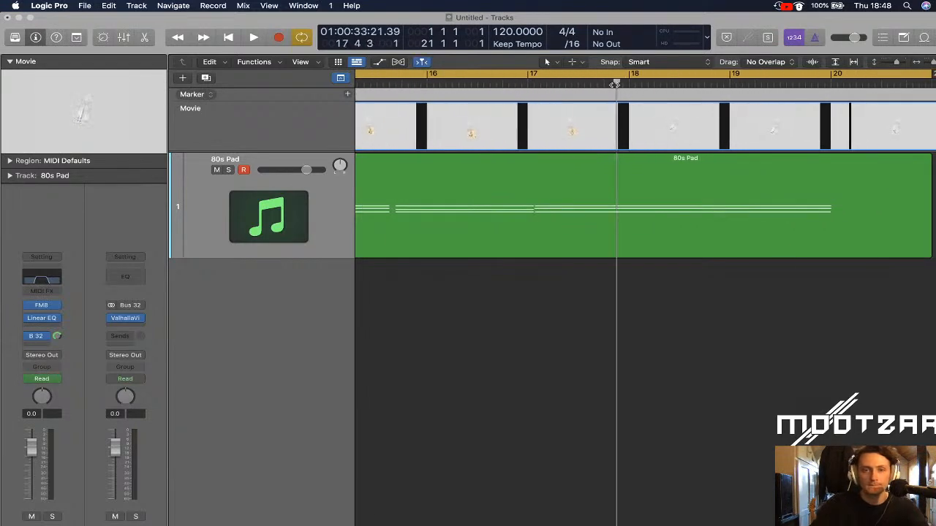
drag(616, 82, 539, 81)
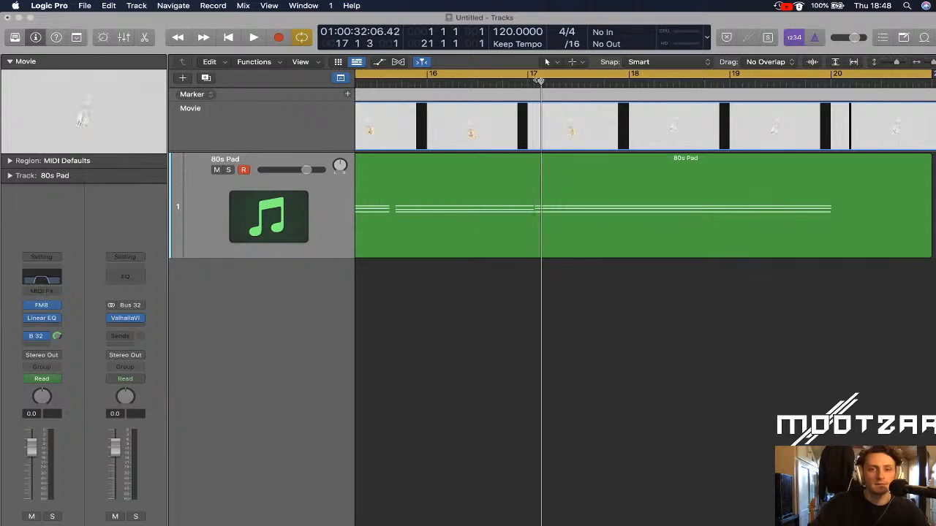
Place the playhead precisely on the picture change just after bar 17, at 01:00:32:04
key(super+Right)
key(super+Right)
key(super+Right)
key(super+Right)
key(super+Right)
key(super+Right)
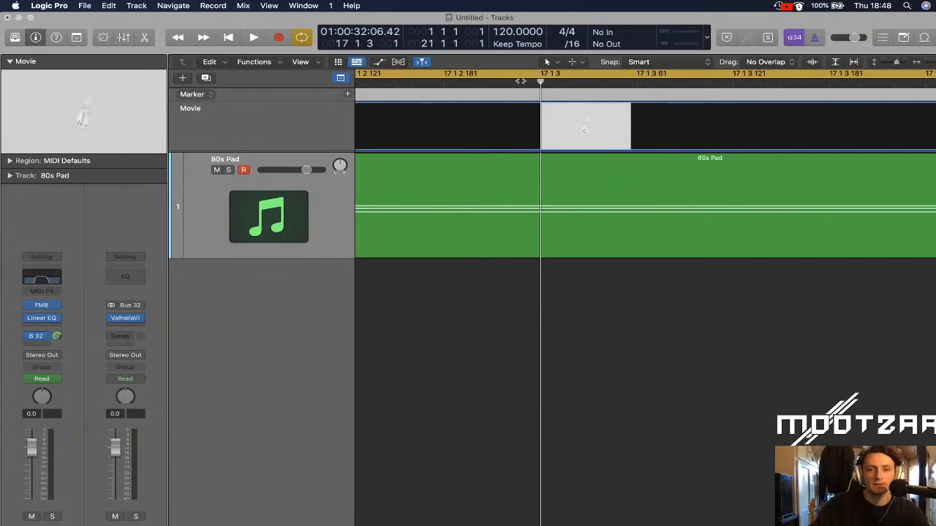
click(517, 83)
scroll(517, 83, left, 4)
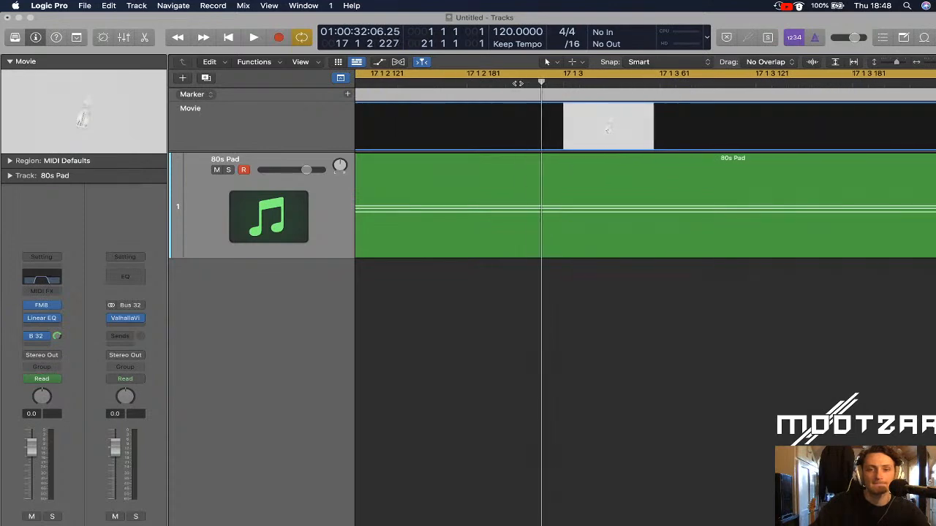
scroll(527, 84, left, 5)
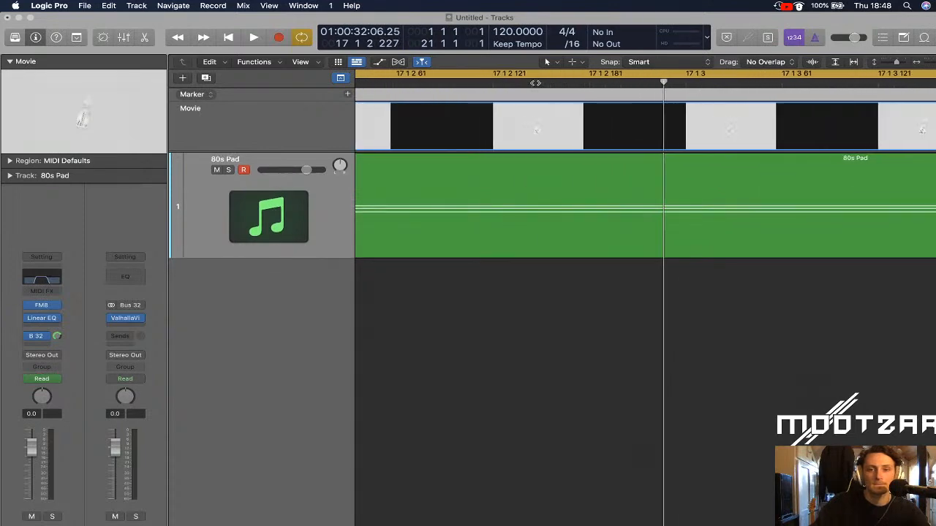
scroll(534, 83, left, 8)
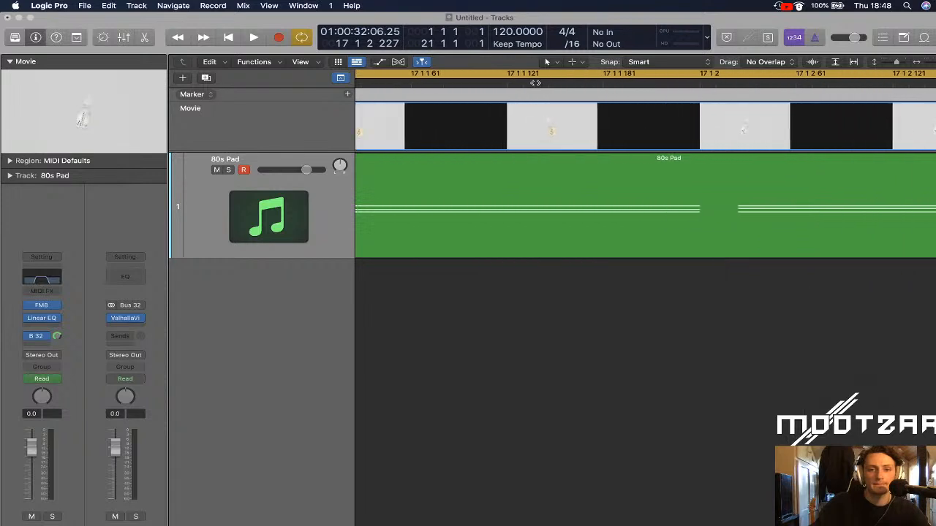
click(601, 83)
drag(602, 83, 779, 84)
scroll(778, 83, right, 3)
drag(687, 81, 733, 83)
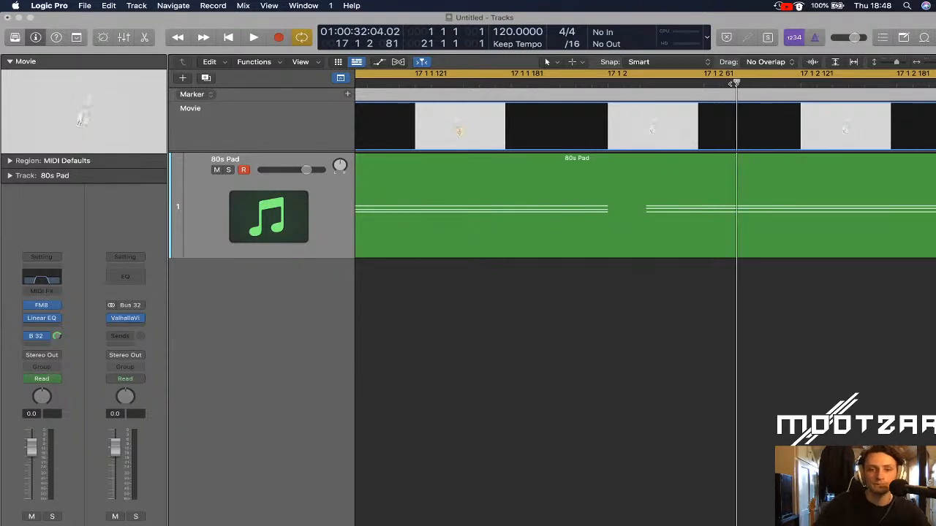
Create a marker at the playhead just after bar 17 and name it "Change"
click(347, 93)
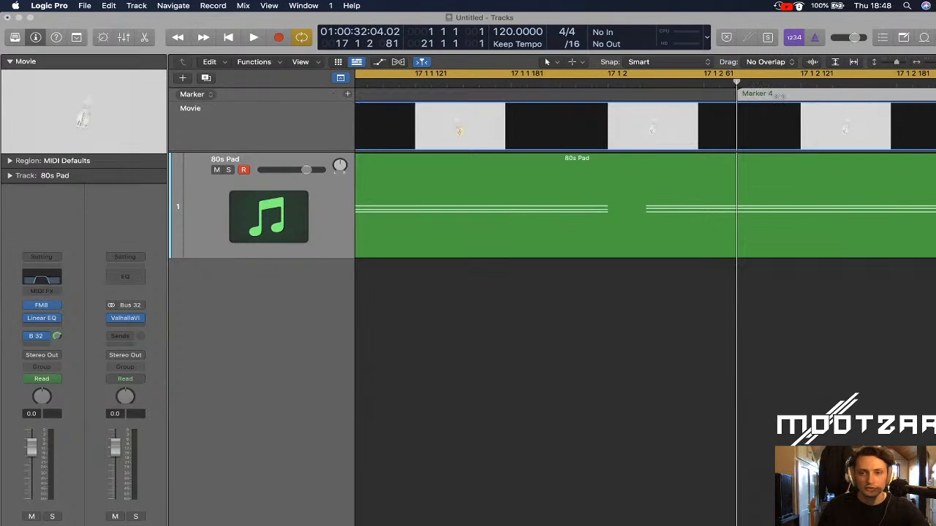
double_click(783, 94)
text(Change)
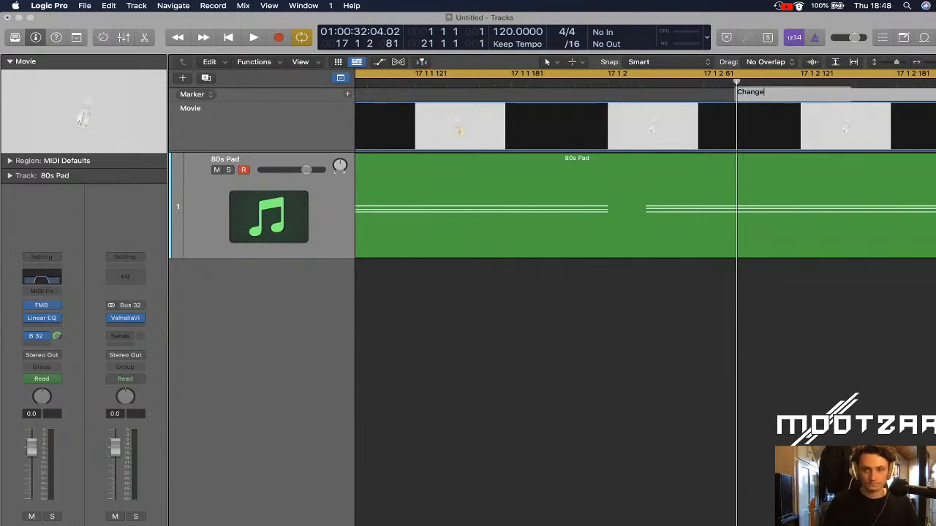
key(Return)
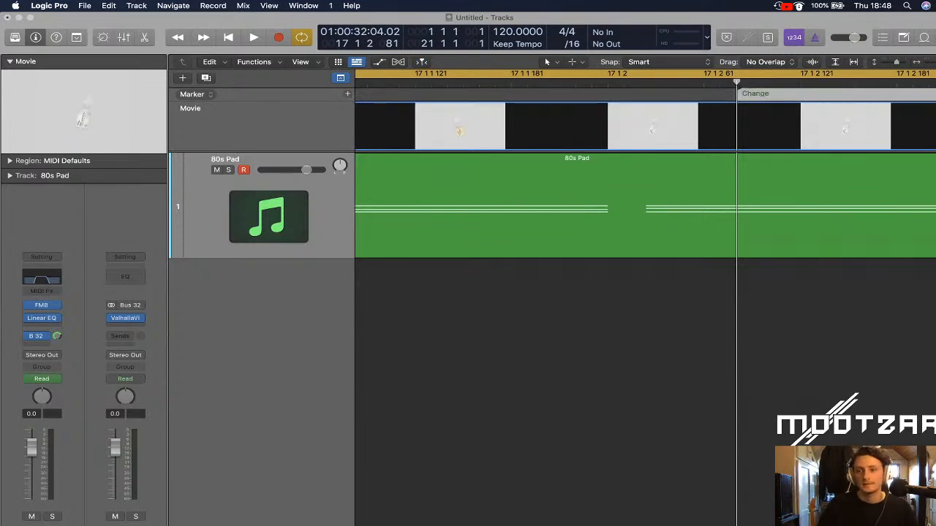
Create a marker at the end of the movie, at bar 21, and name it "End"
drag(935, 62, 910, 69)
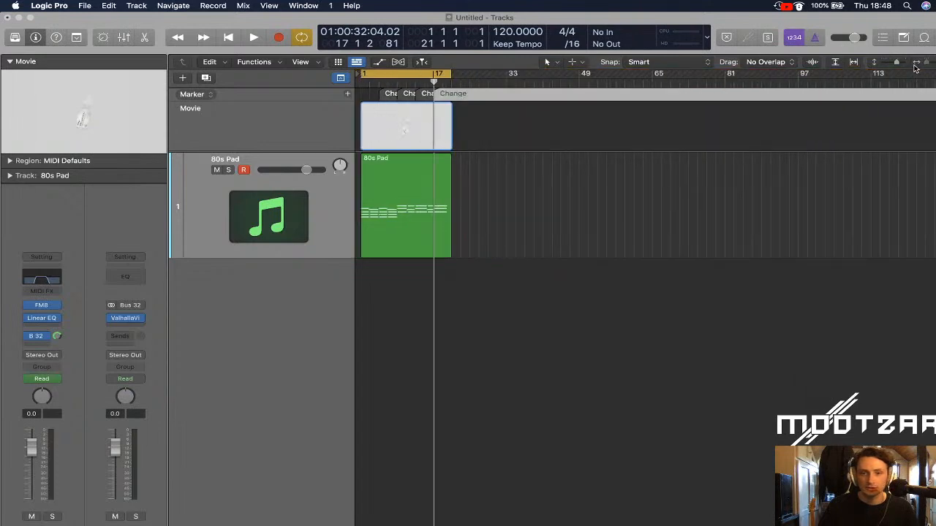
click(451, 84)
click(348, 94)
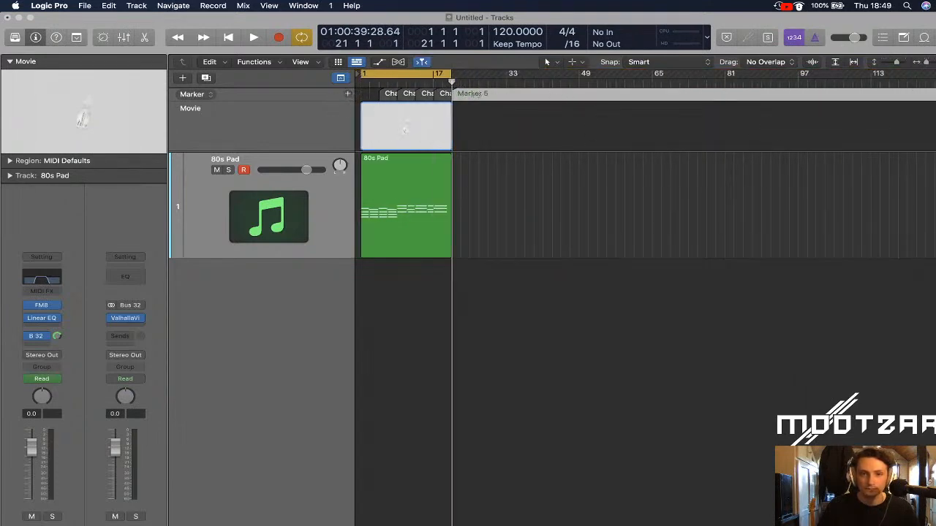
double_click(472, 94)
text(End)
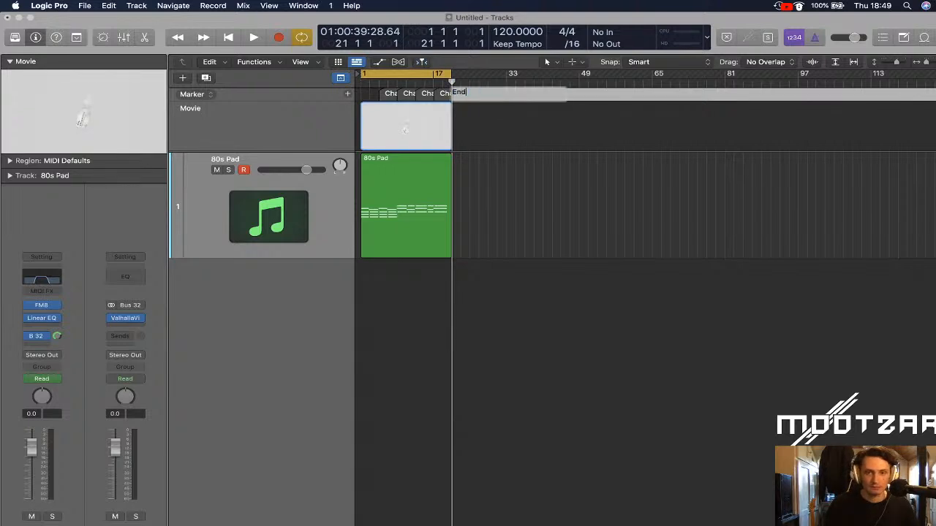
key(Return)
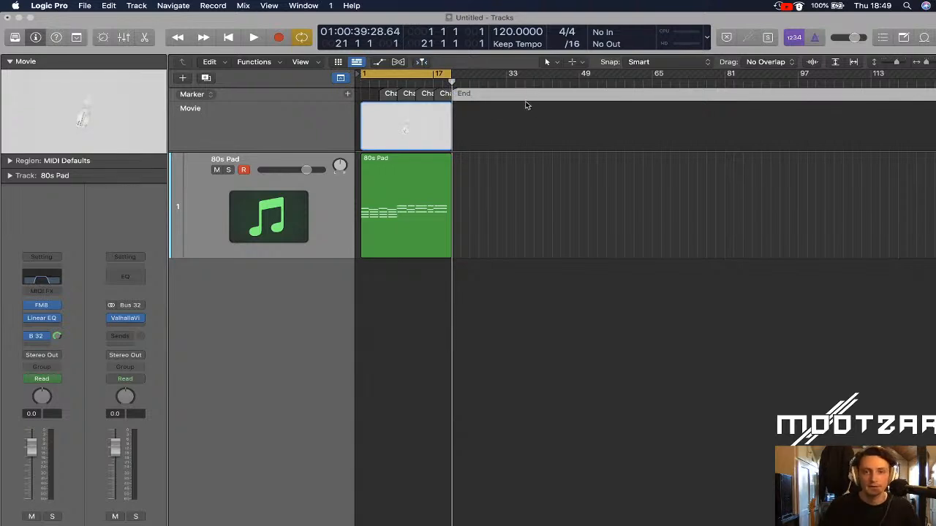
Place the playhead precisely on the first "Change" marker just after bar 5, at 01:00:08:01
click(851, 63)
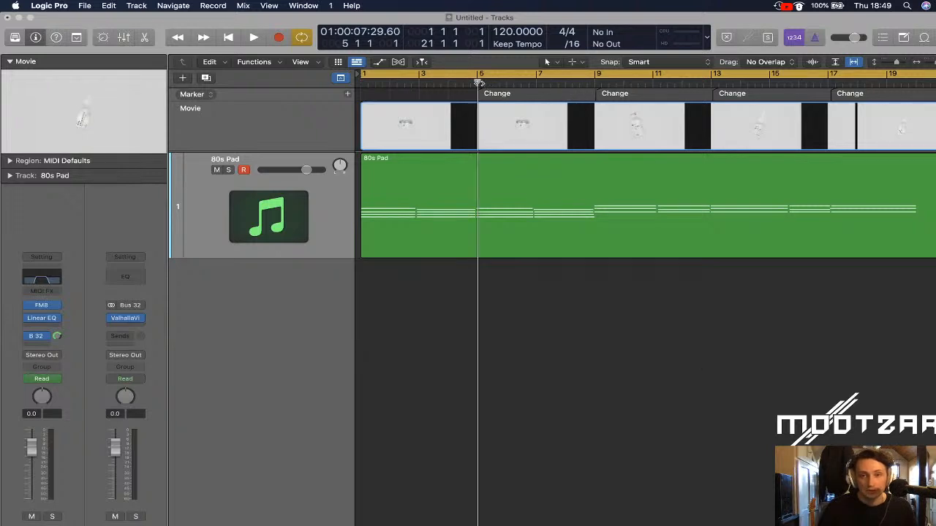
click(479, 83)
key(super+Right)
key(super+Right)
key(super+Right)
key(super+Right)
key(super+Right)
key(super+Right)
key(super+Right)
key(super+Right)
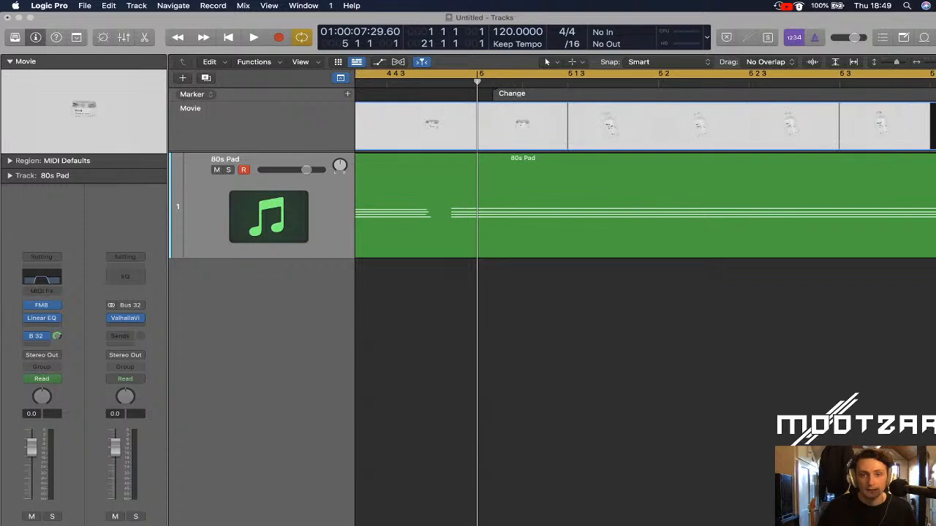
drag(479, 80, 492, 81)
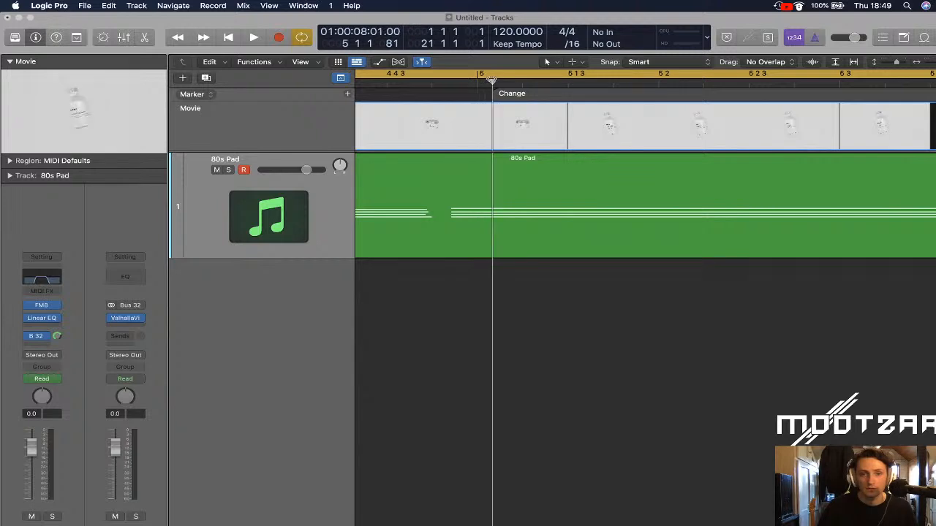
scroll(498, 137, down, 5)
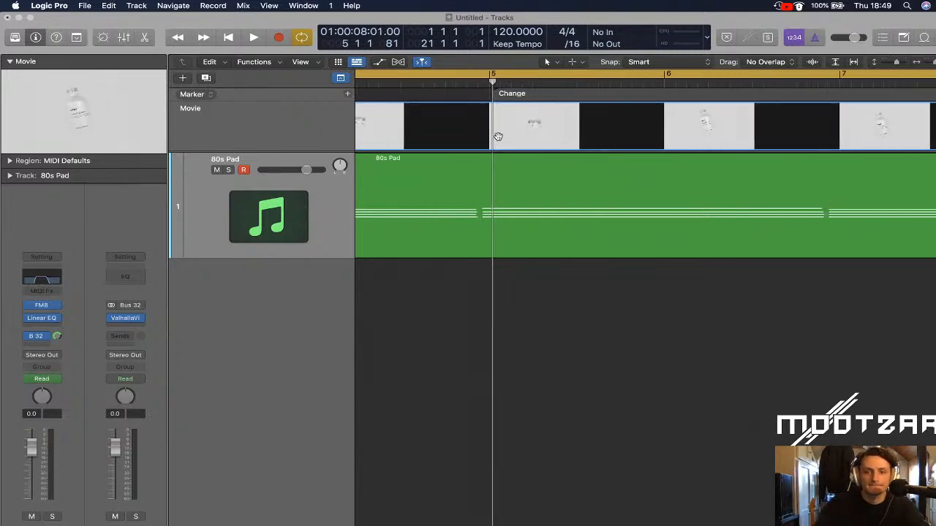
Show the 80s Pad's High Cut Frequency automation and add points at the four "Change" markers near bars 5, 9, 13 and 17
scroll(498, 136, left, 4)
scroll(498, 137, left, 3)
scroll(498, 137, down, 4)
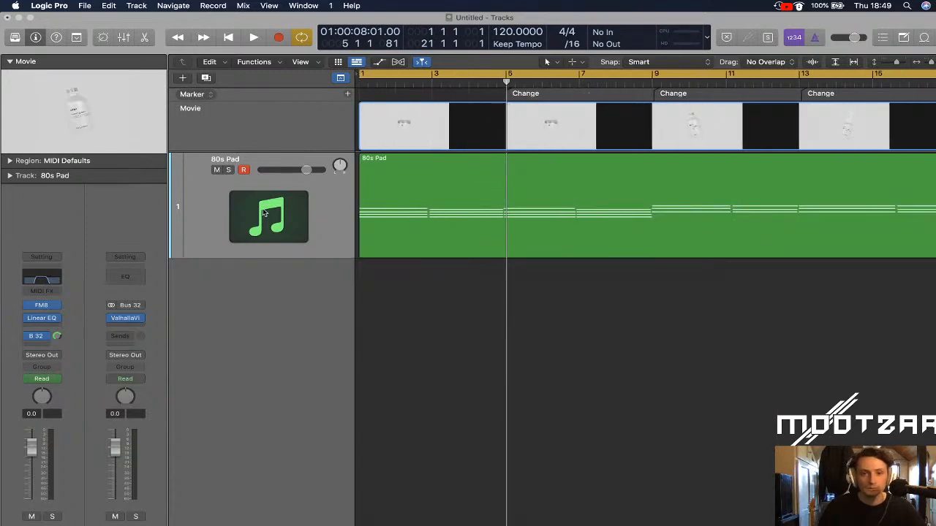
key(a)
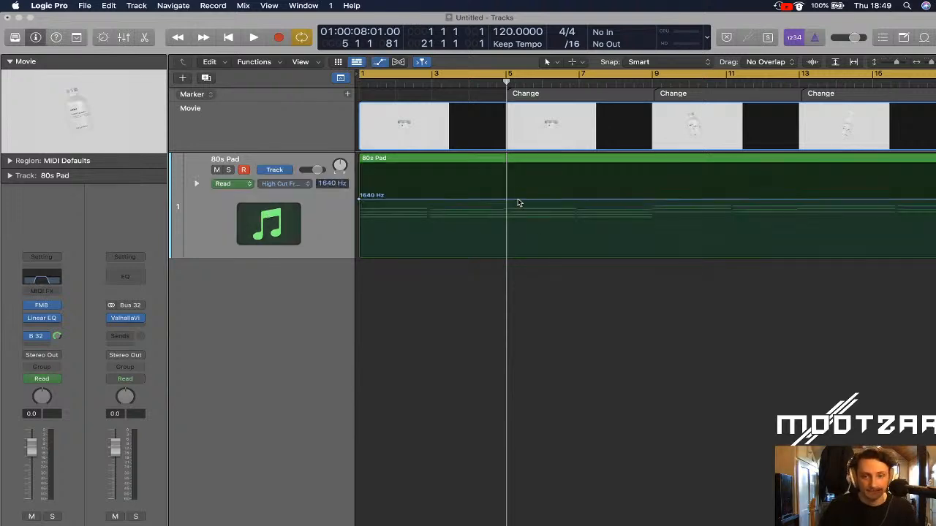
click(508, 200)
drag(507, 202, 534, 203)
click(650, 200)
drag(650, 201, 653, 201)
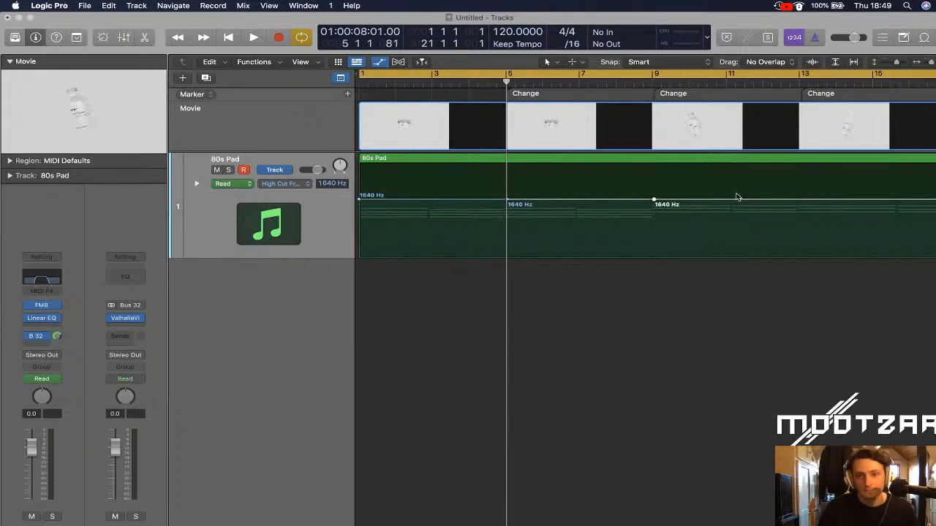
drag(800, 200, 800, 200)
scroll(775, 203, right, 5)
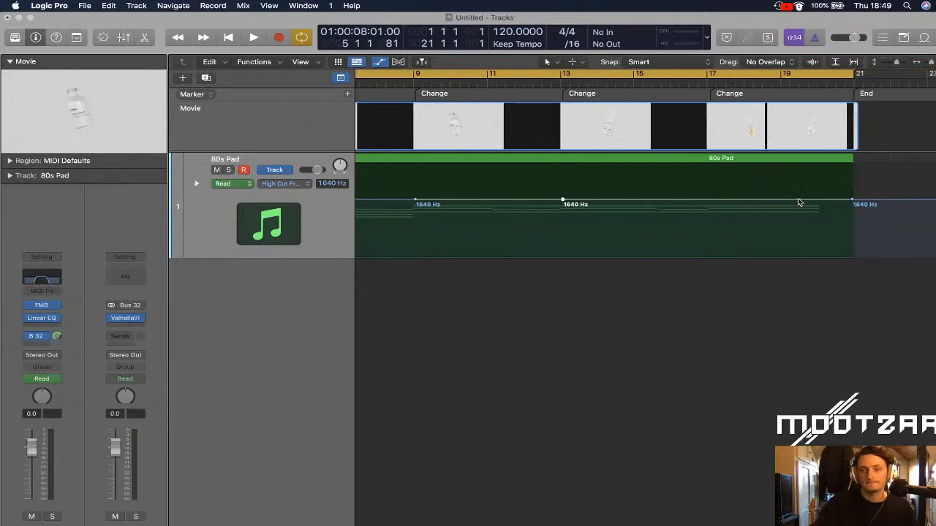
drag(716, 199, 745, 205)
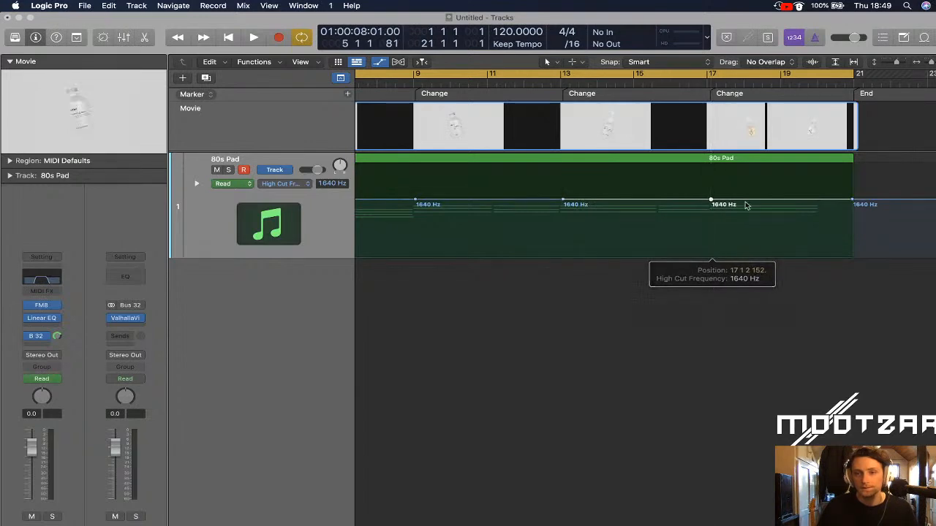
Add High Cut Frequency automation points midway between the picture changes, at about bars 19, 15 and 11
click(785, 199)
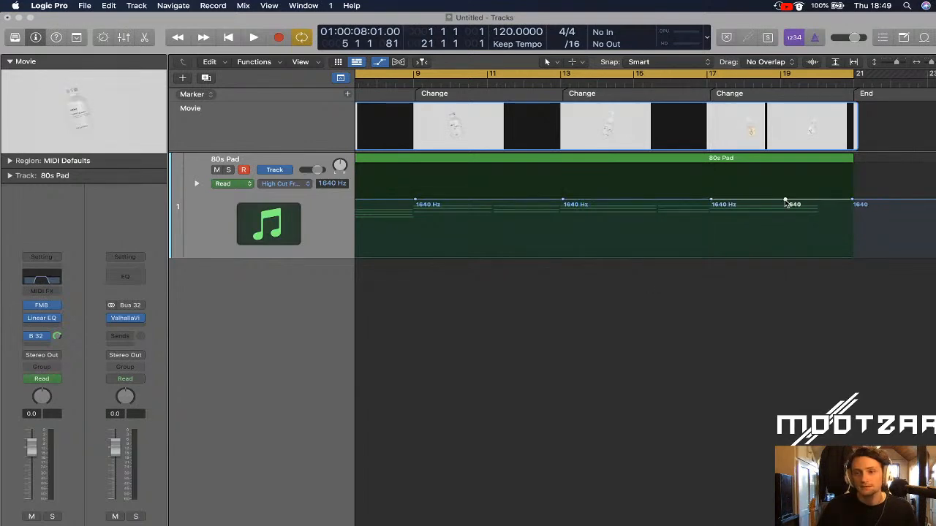
click(633, 199)
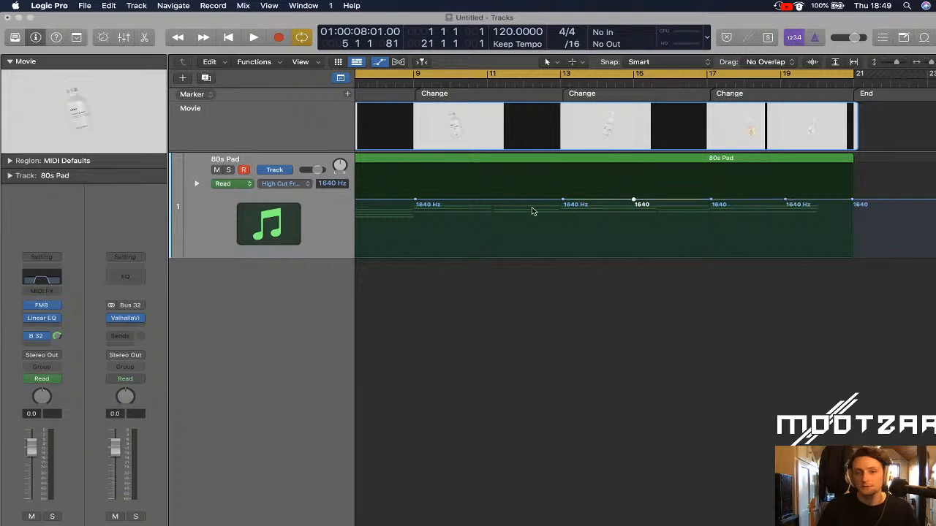
click(483, 201)
scroll(510, 211, left, 5)
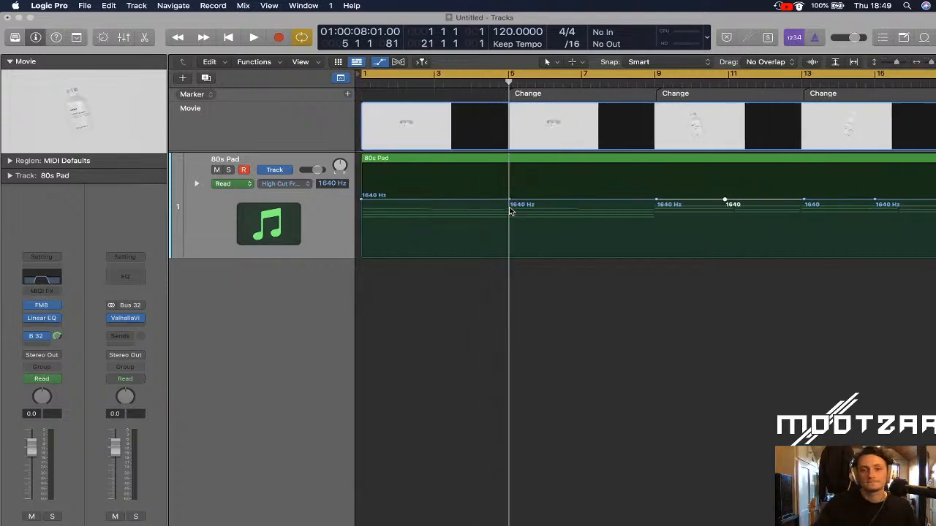
Add 1640 Hz high-cut automation points at bars 7 and 3, and open the pad's Linear Phase EQ at 82% below the track
click(580, 200)
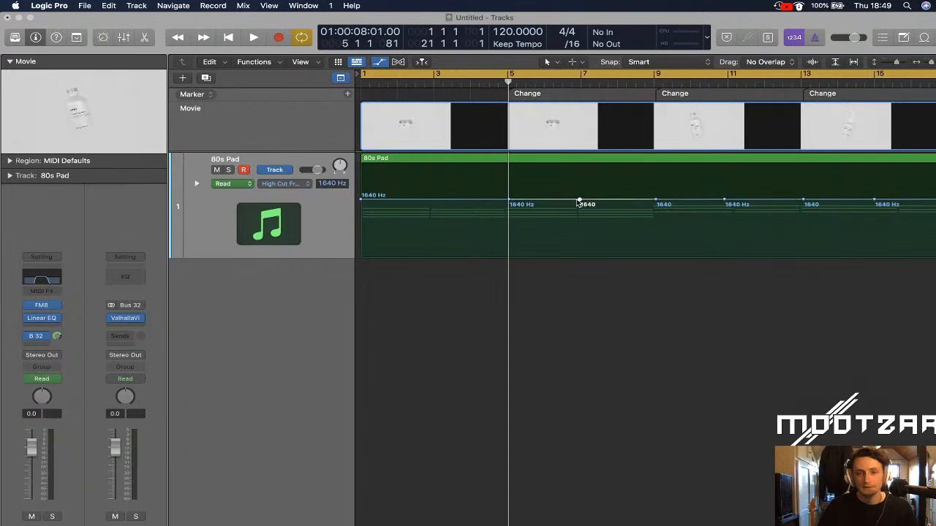
drag(429, 202, 433, 200)
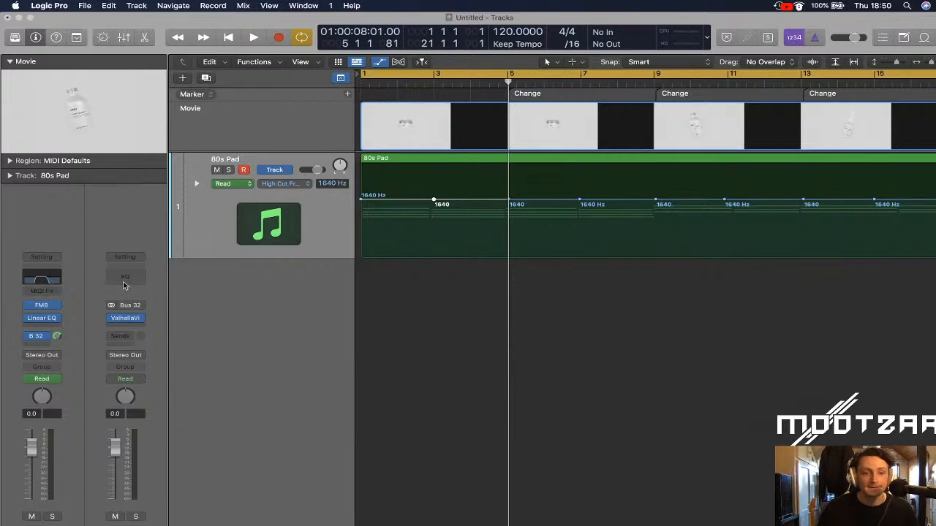
click(44, 283)
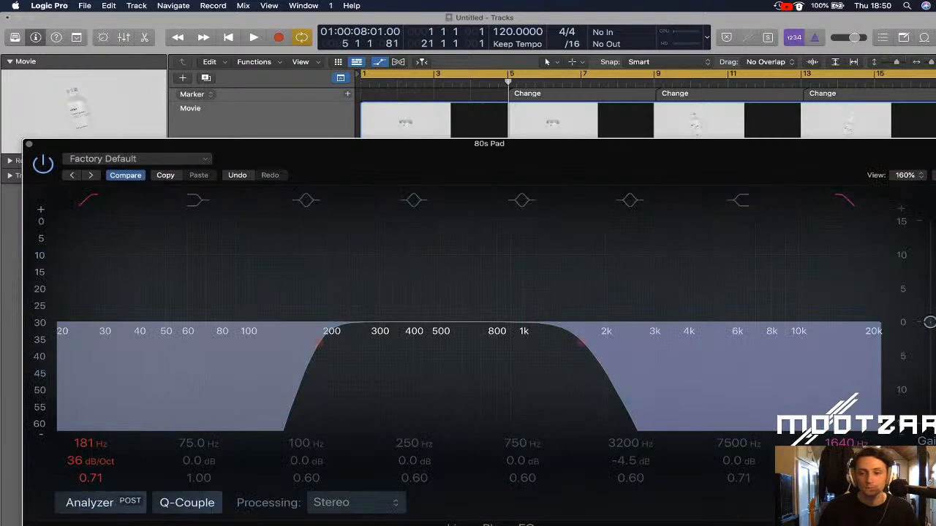
drag(935, 525, 503, 374)
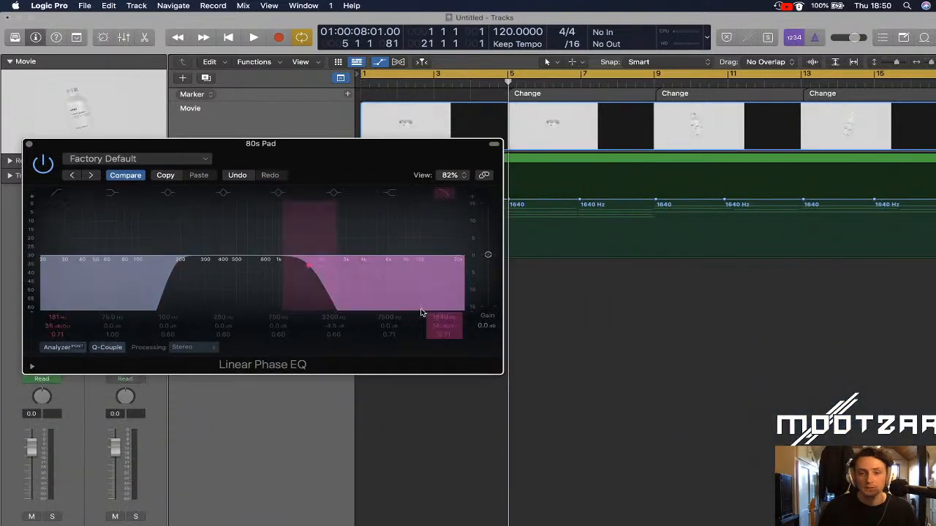
drag(356, 145, 532, 276)
Lower the high-cut automation point at bar 3 to 458 Hz and play the section from the start
drag(434, 200, 434, 218)
key(Return)
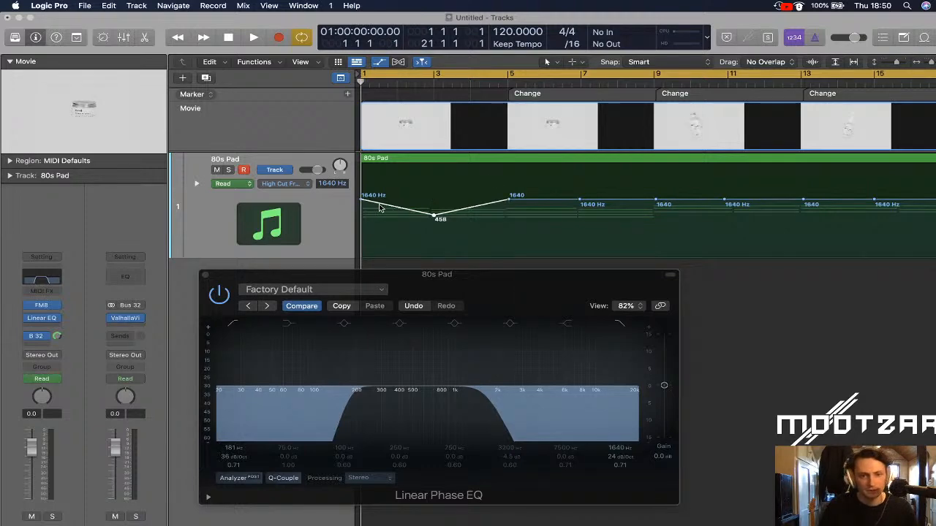
key(space)
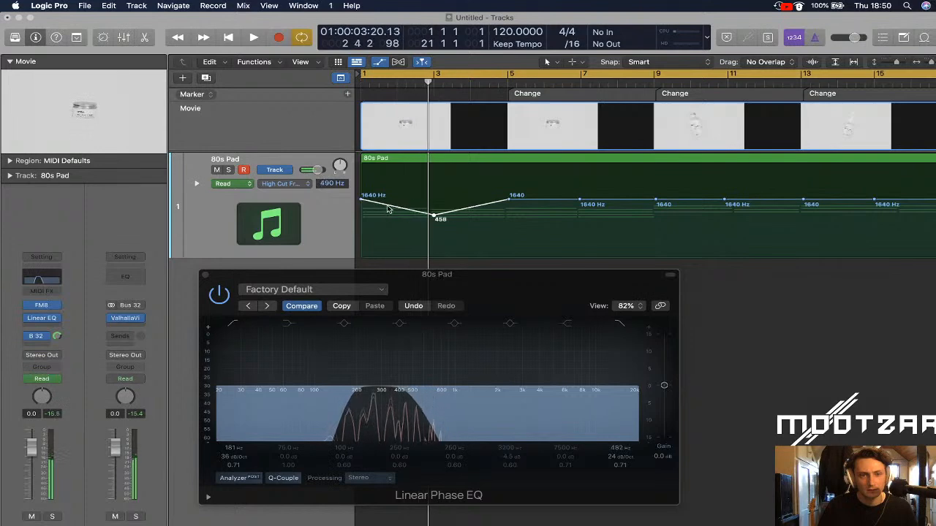
Move the lowered automation point earlier to about bar 2, beat 2, and audition the filter sweep
drag(433, 215, 410, 217)
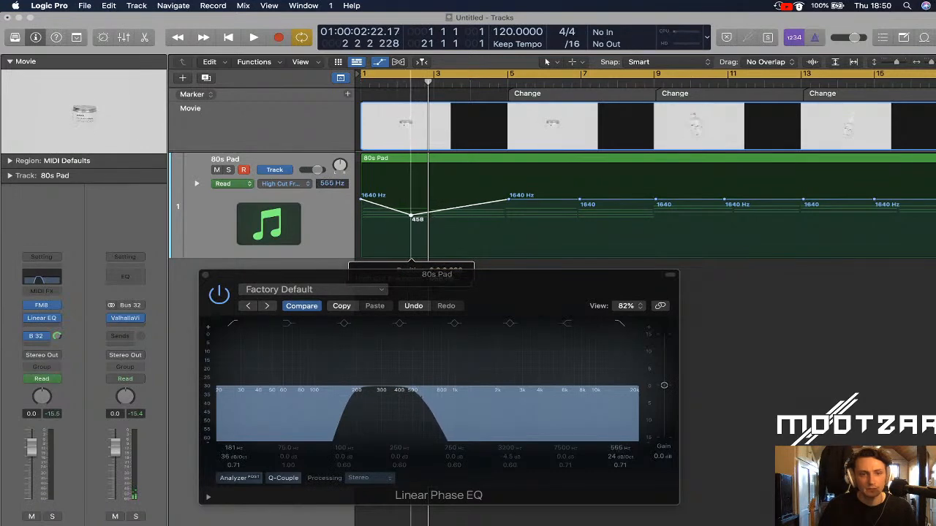
drag(411, 216, 412, 216)
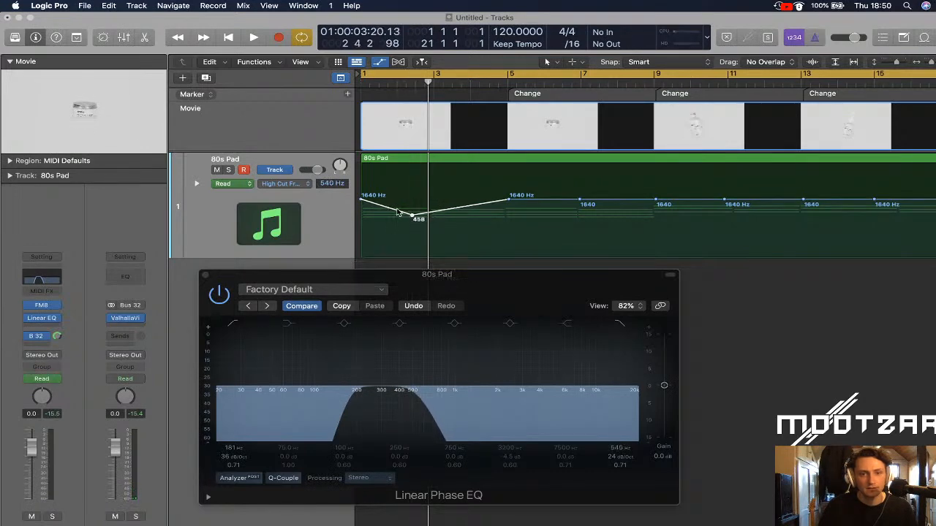
key(space)
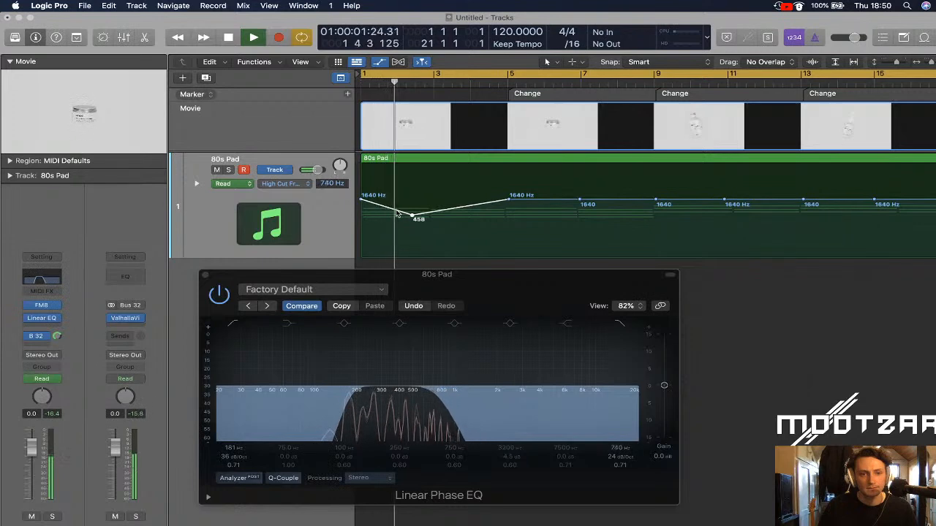
Lower the high-cut automation dip in bar 2 to 268 Hz and play the result
key(space)
drag(414, 216, 411, 224)
key(space)
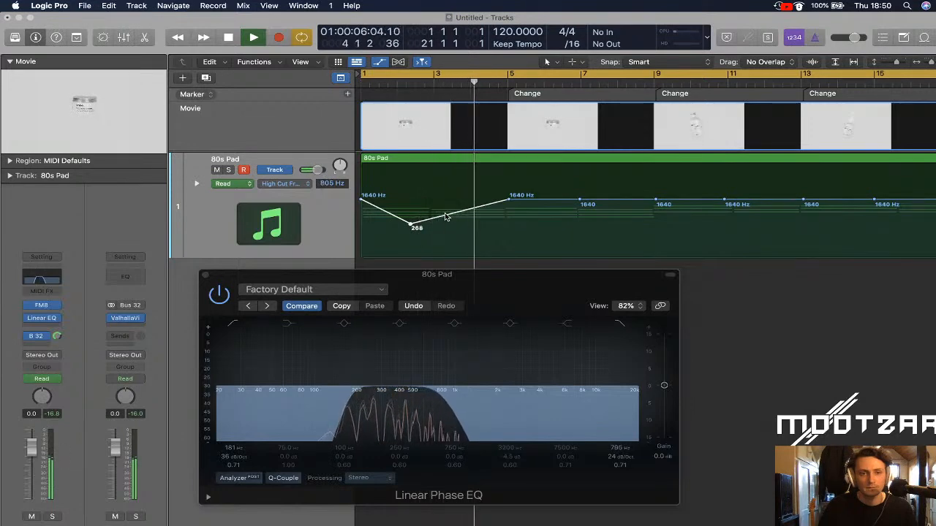
key(space)
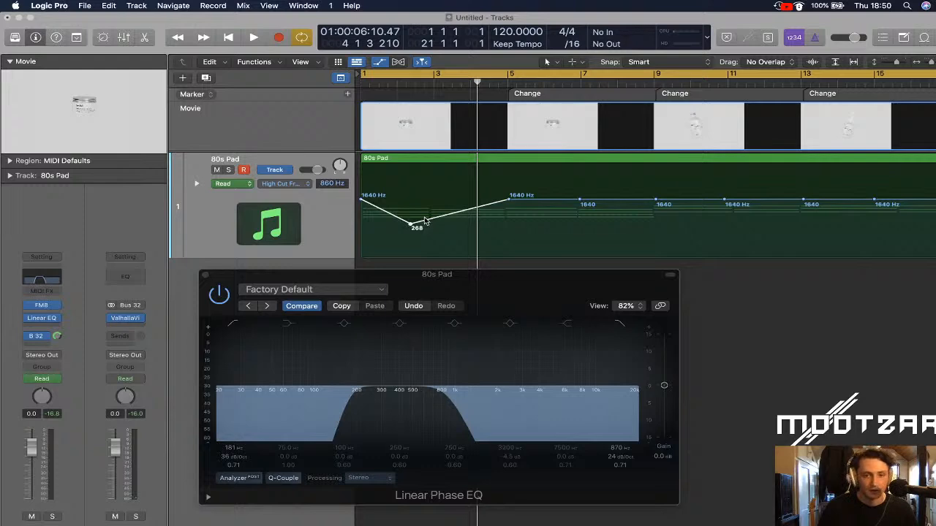
Open the 80s Pad region in the Piano Roll with automation hidden and the EQ closed, and place the playhead at about 2 1 4
key(a)
double_click(425, 219)
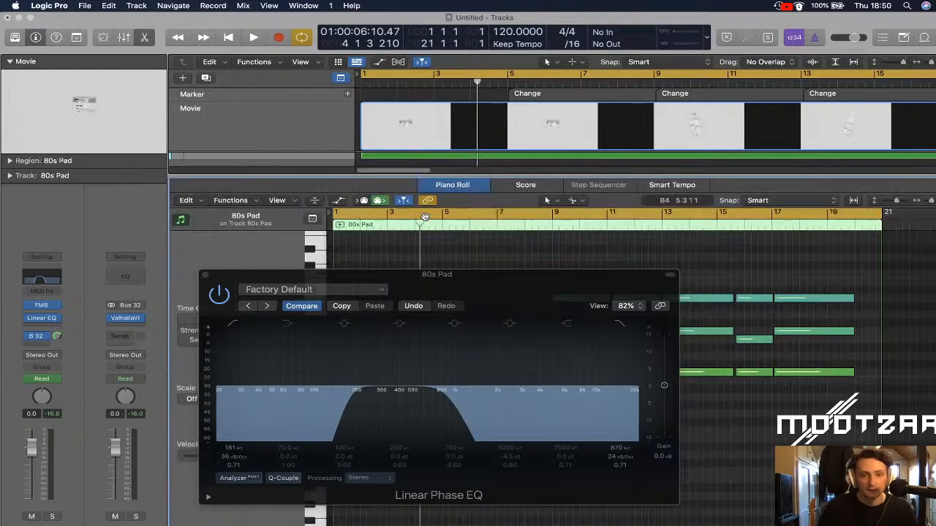
drag(476, 84, 410, 86)
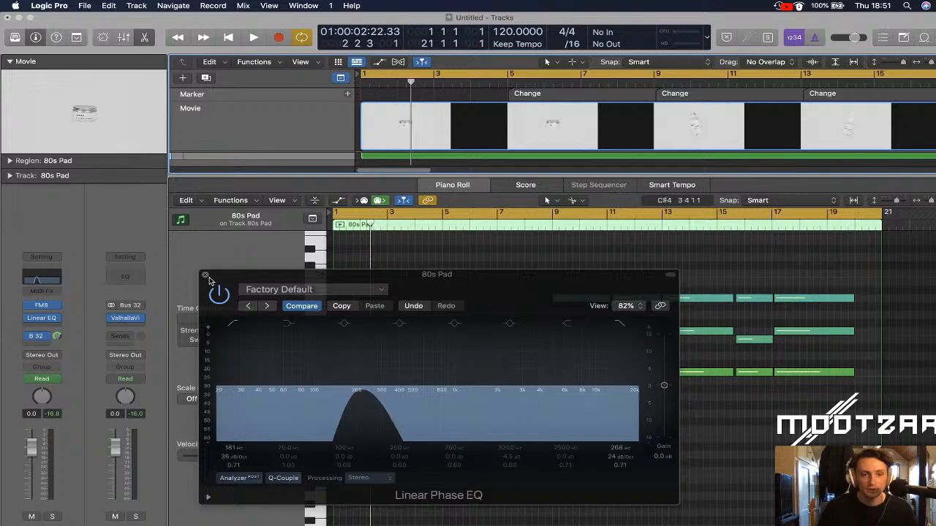
click(206, 276)
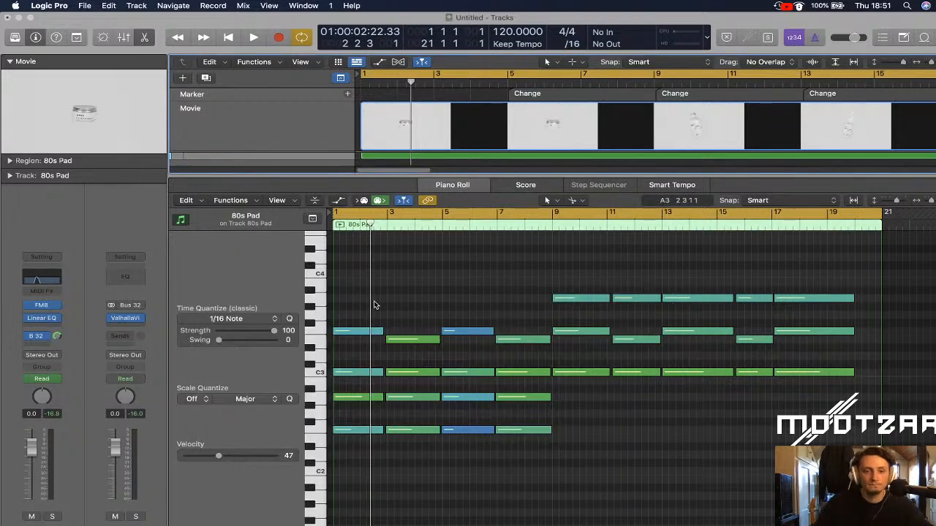
scroll(374, 305, up, 8)
scroll(375, 305, left, 5)
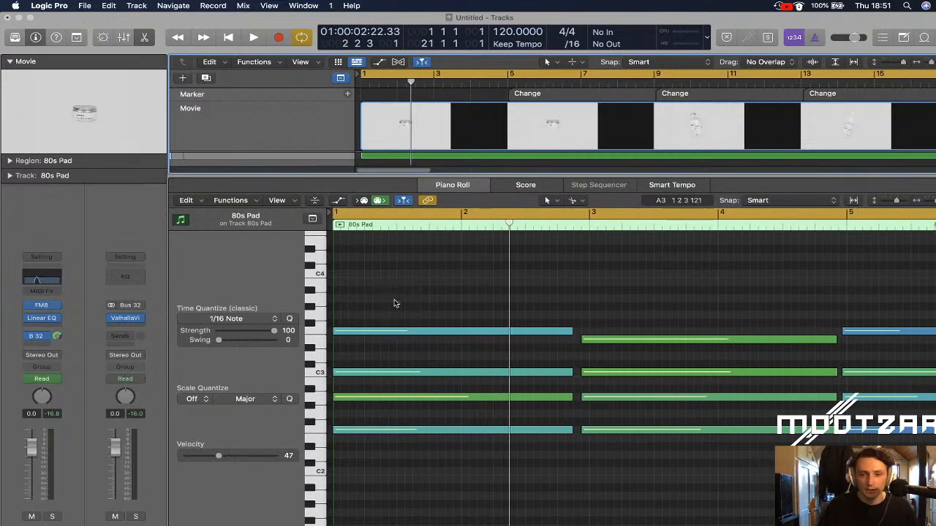
drag(507, 223, 485, 228)
drag(532, 291, 585, 469)
mouse_move(582, 428)
mouse_down()
mouse_move(563, 429)
mouse_move(580, 429)
mouse_up()
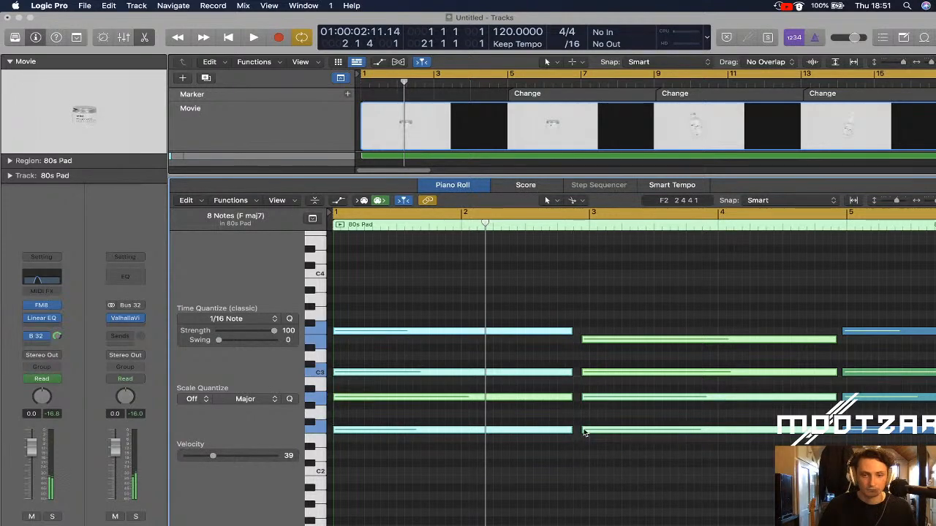
key(l)
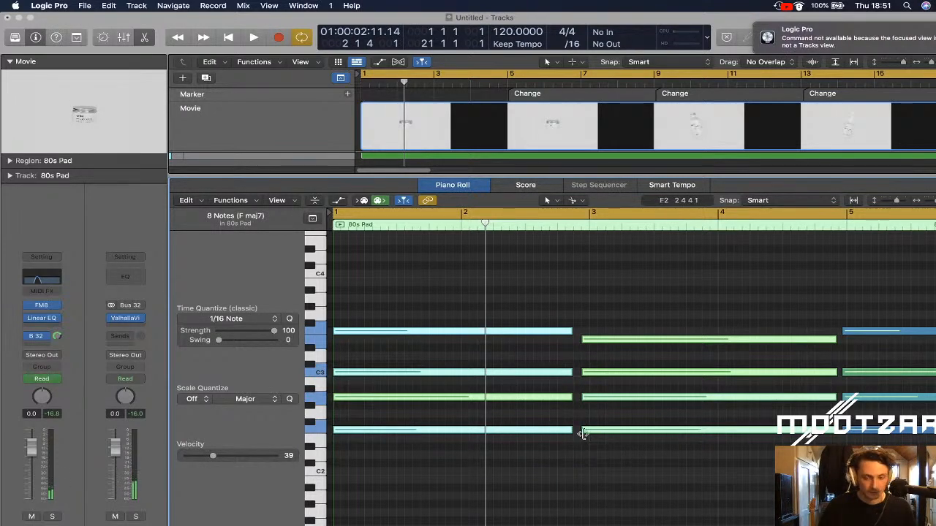
click(575, 455)
Shorten the first chord's notes to end at about 2 1 4 and extend the second chord's start back to meet them
drag(558, 328, 479, 416)
drag(563, 329, 489, 430)
Watch the movie in its large floating window from the start against the music, and close the window
key(Return)
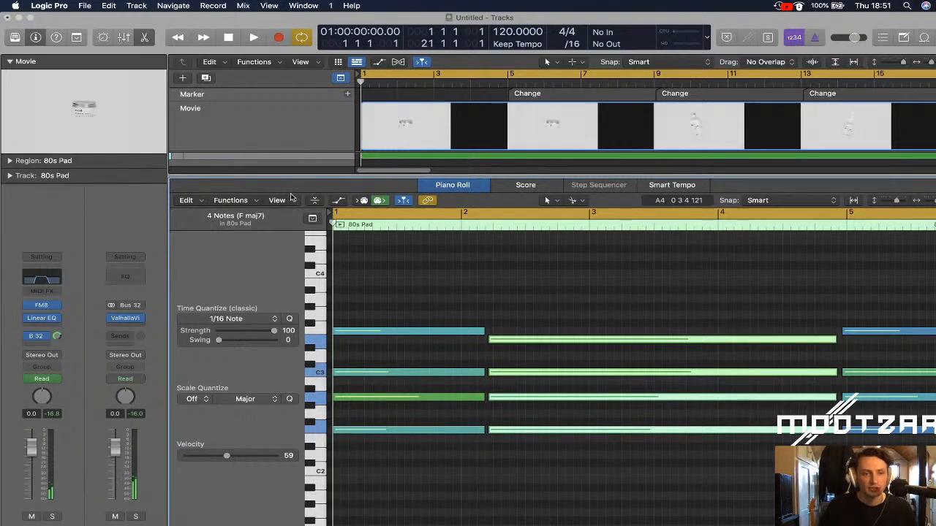
double_click(149, 133)
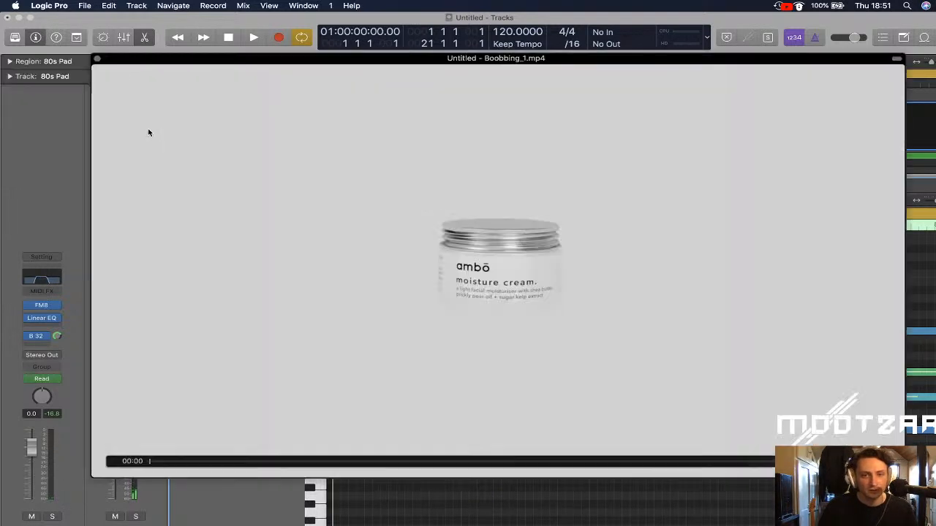
key(space)
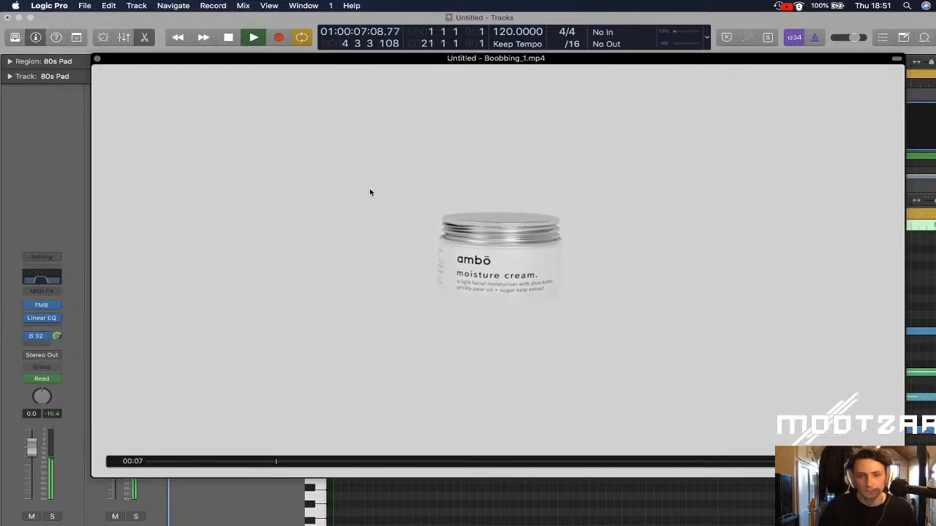
key(space)
click(98, 58)
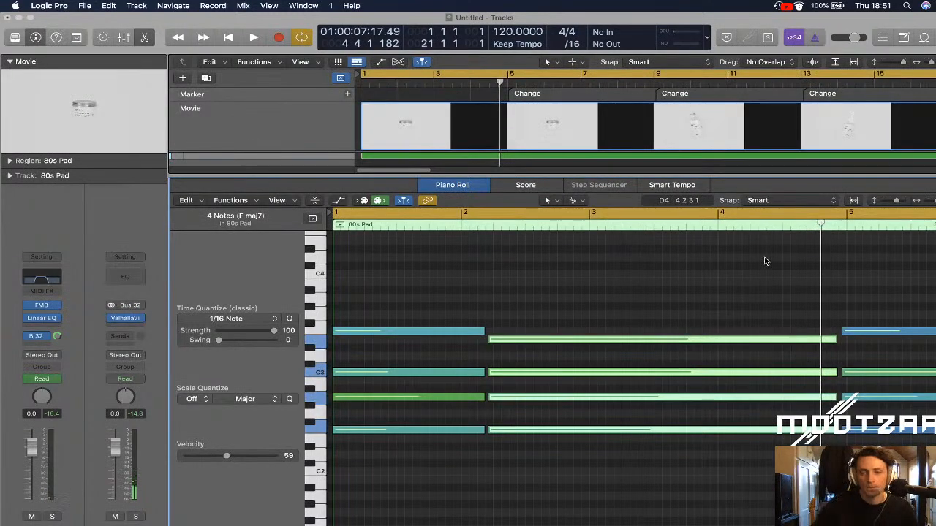
Place the playhead at about 3 4 4 and shorten the second chord's notes to end at bar 4
scroll(765, 261, right, 3)
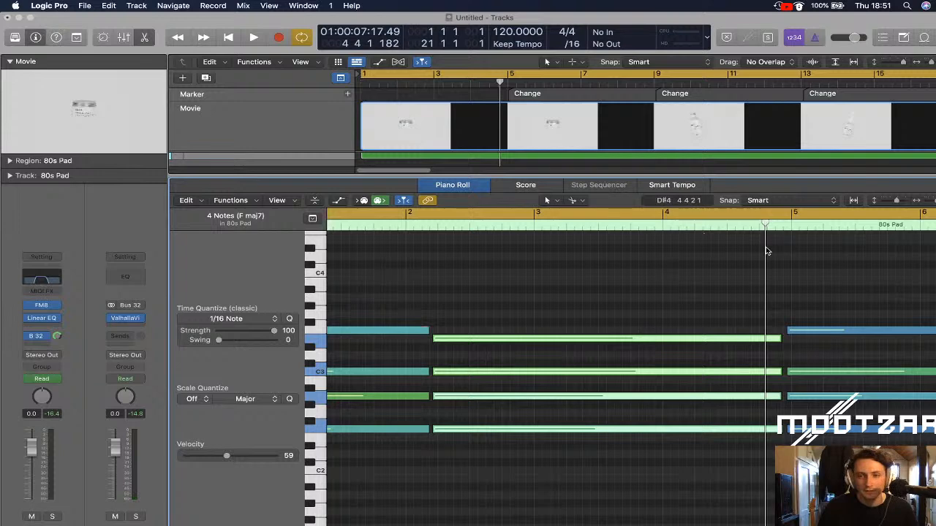
drag(767, 225, 746, 226)
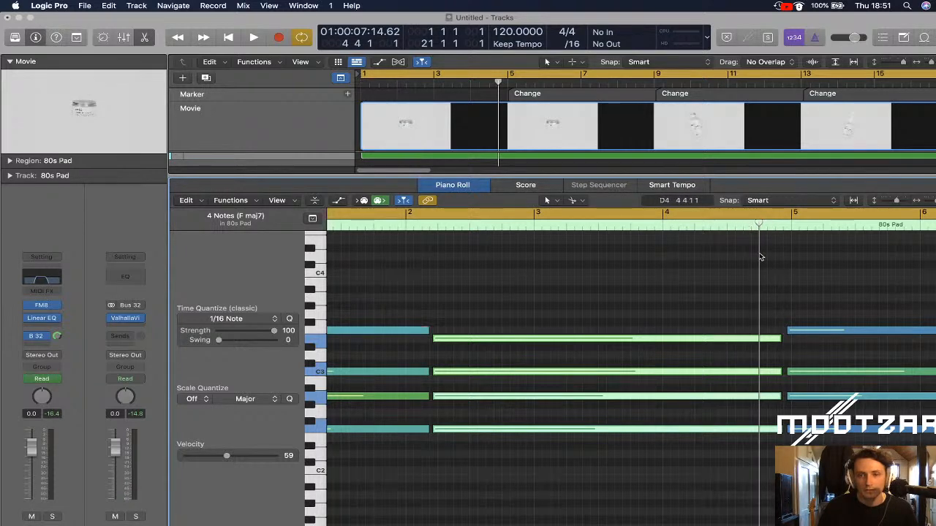
drag(760, 224, 653, 224)
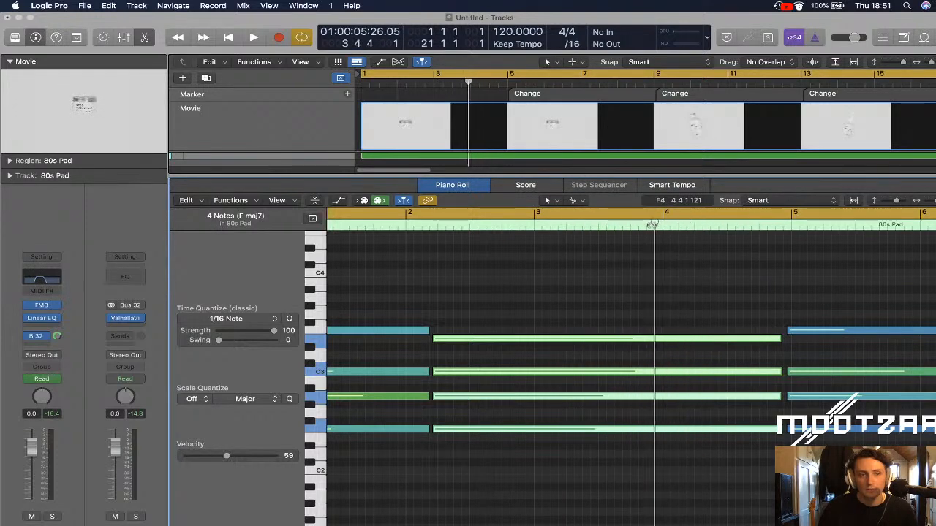
drag(743, 279, 660, 425)
Try extending the third chord's start back to about bar 4 and trimming overlaps with the chord notes kept, and undo the extension
drag(799, 427, 668, 429)
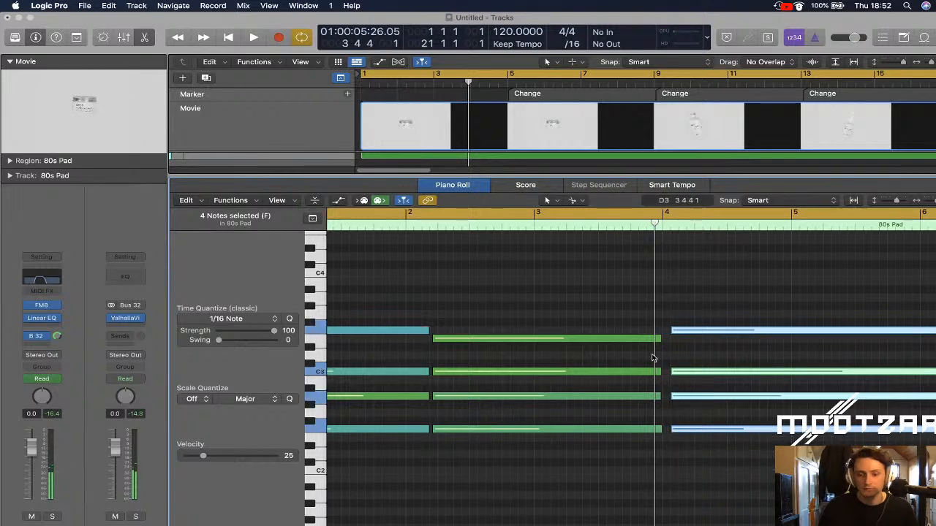
key(backslash)
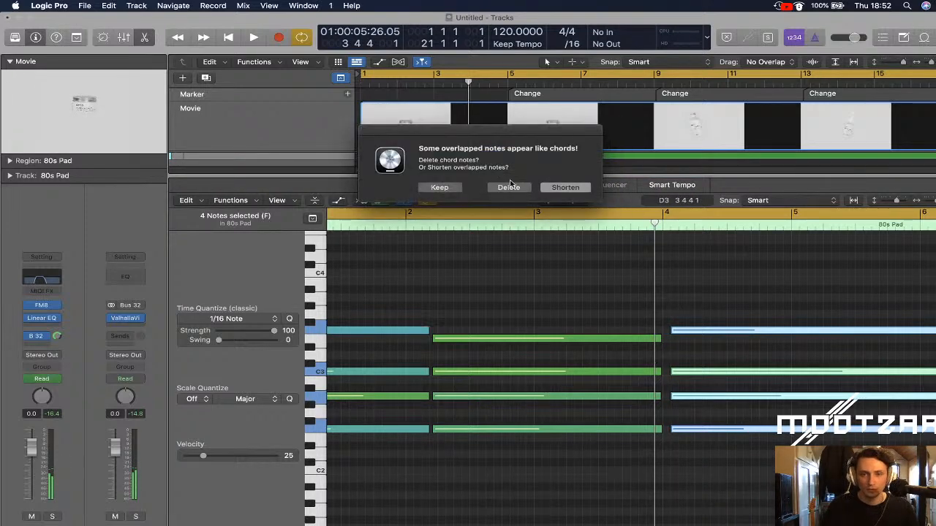
click(442, 188)
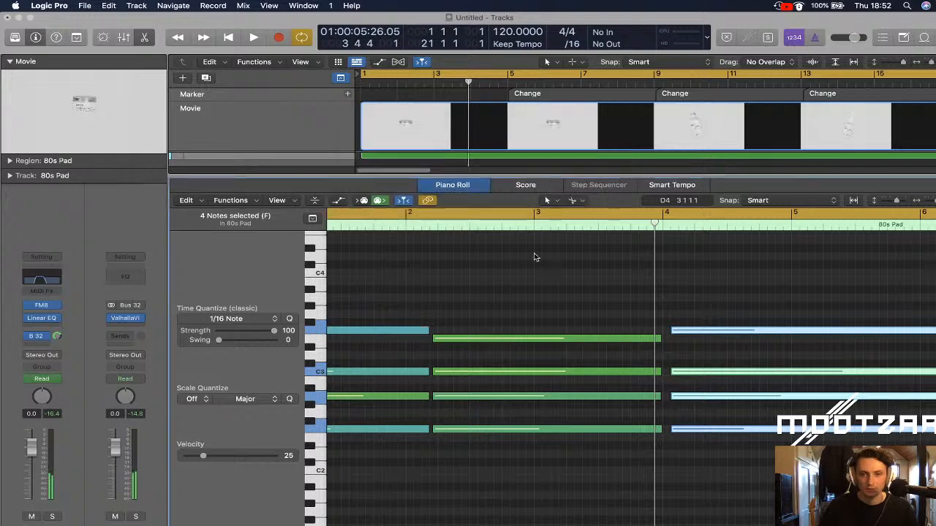
key(super+z)
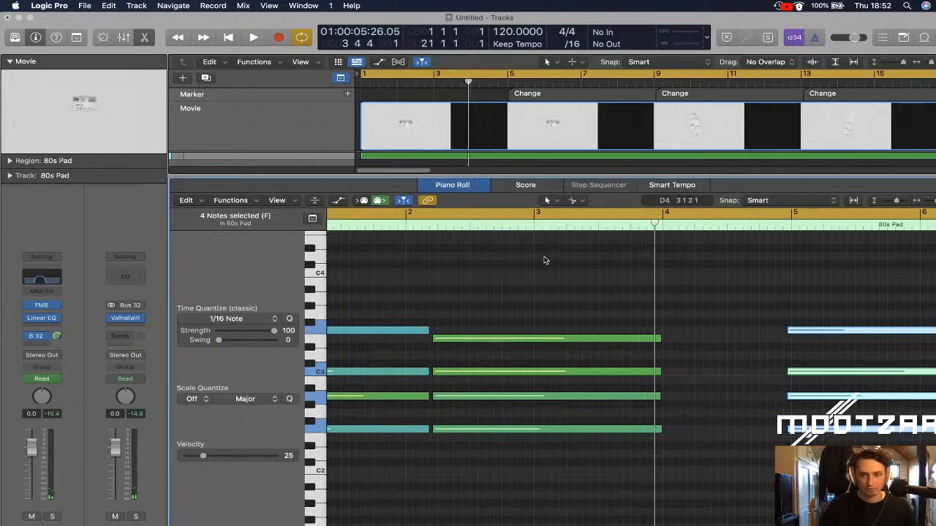
Extend the third chord's start back to bar 4 to meet the second chord, and audition the chords
drag(786, 328, 663, 329)
click(671, 302)
key(space)
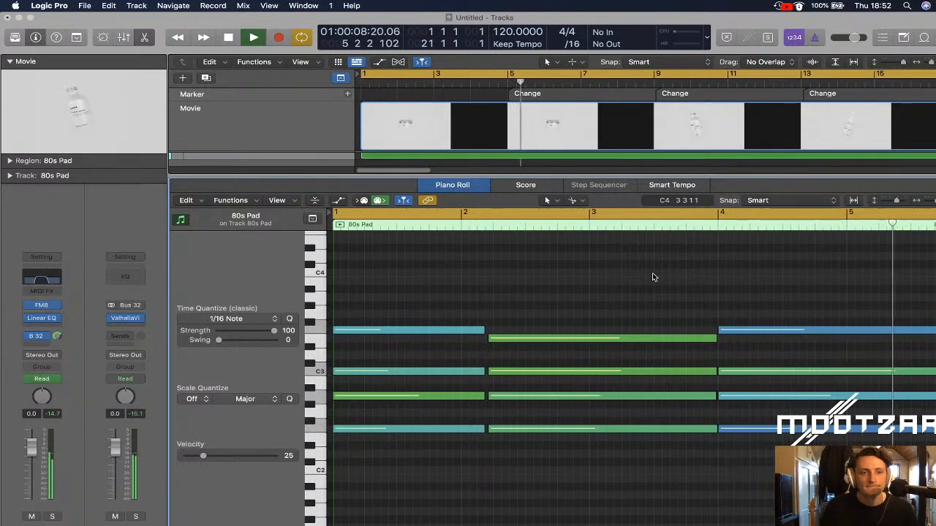
key(space)
Undo the third chord's extension to bar 4
scroll(654, 277, right, 4)
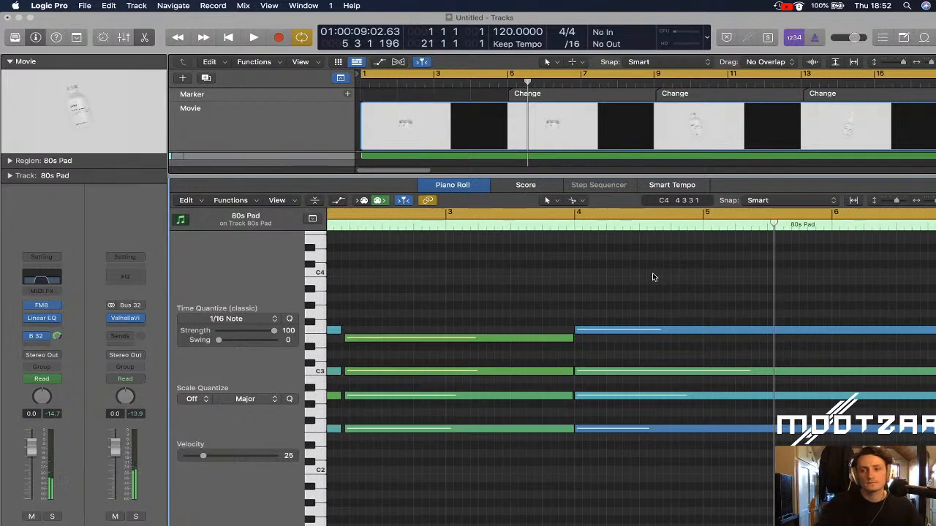
scroll(654, 277, down, 5)
scroll(655, 277, up, 2)
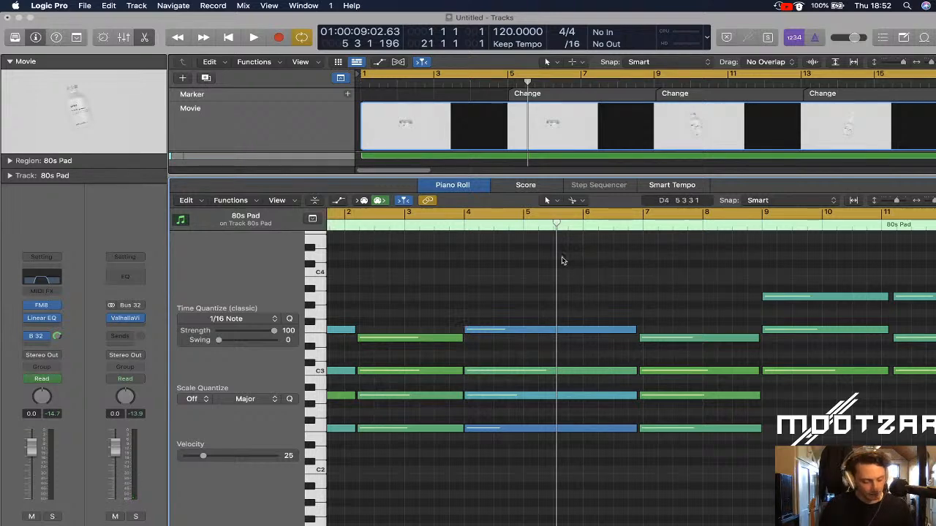
key(super+z)
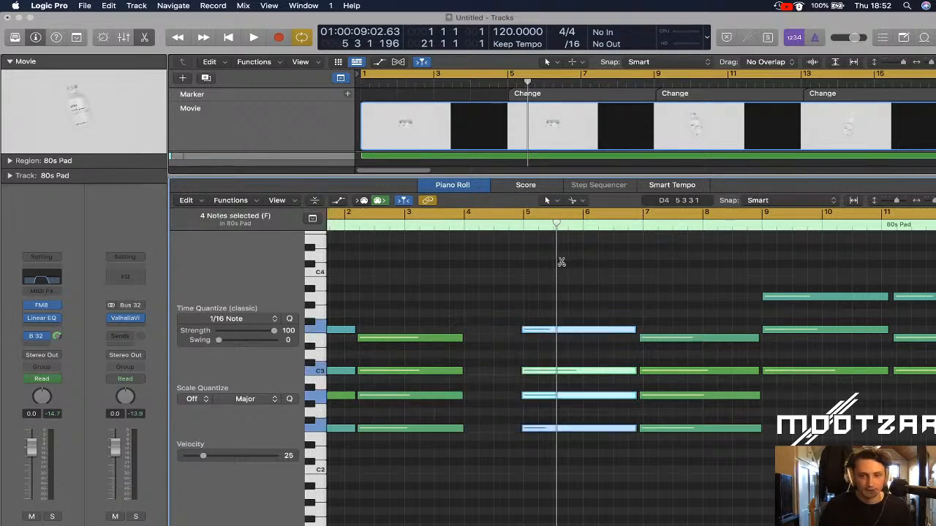
Check the playhead against the third chord's start at bar 5 and play the chords with the video from the start
drag(557, 223, 524, 224)
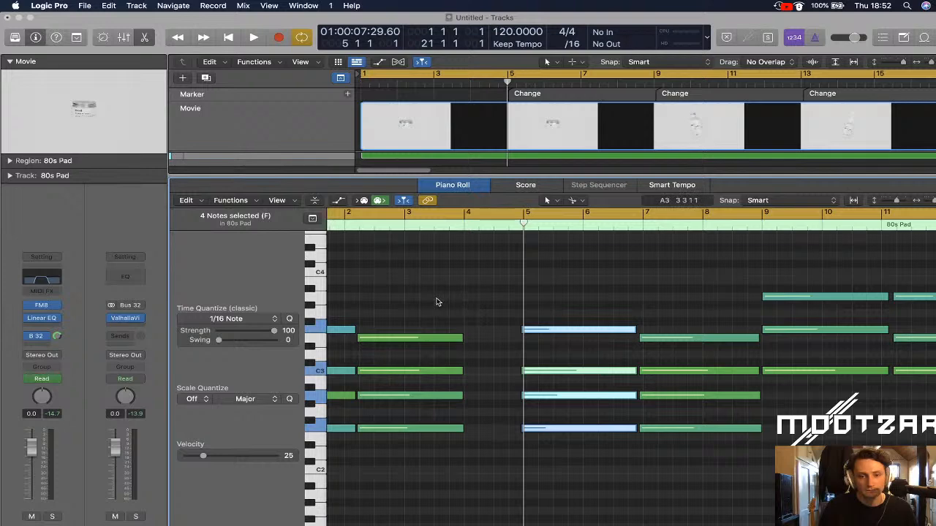
key(Return)
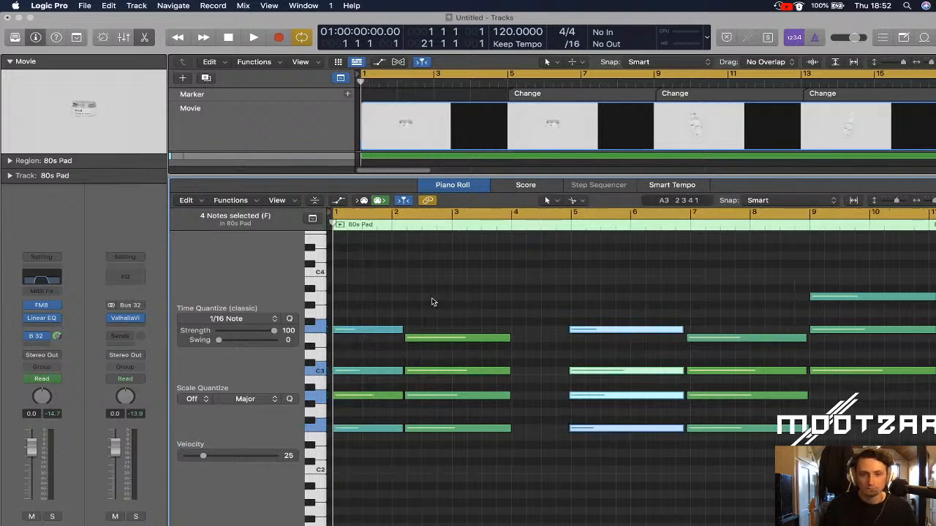
key(space)
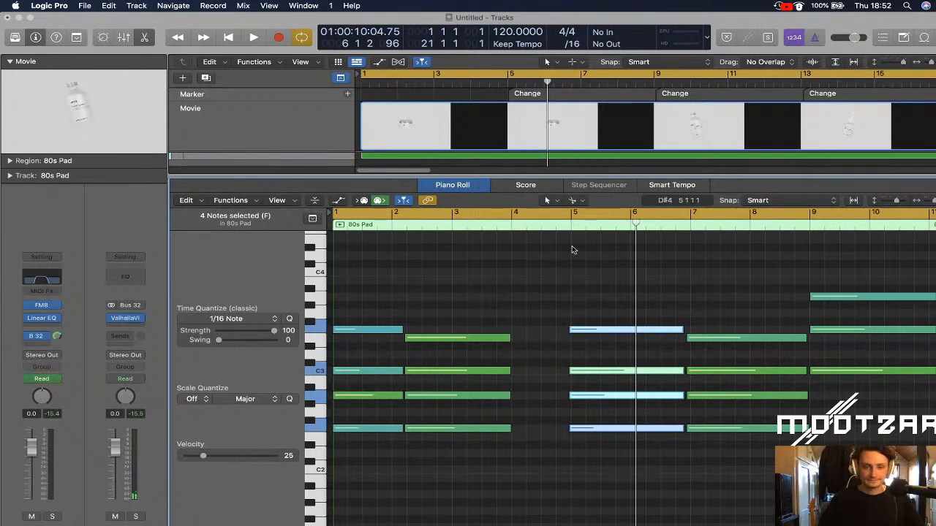
Play the chords with the video from the start, then extend the second chord's notes to just before bar 5
key(Return)
key(space)
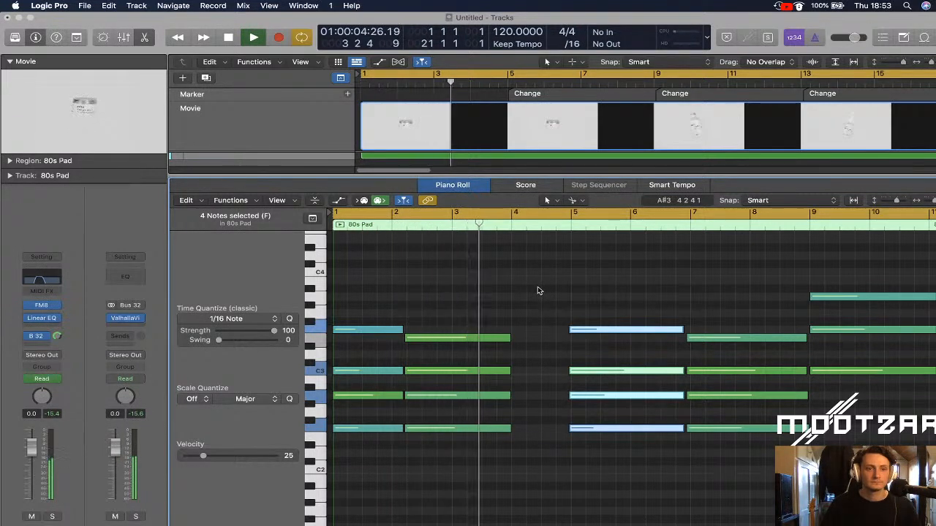
key(space)
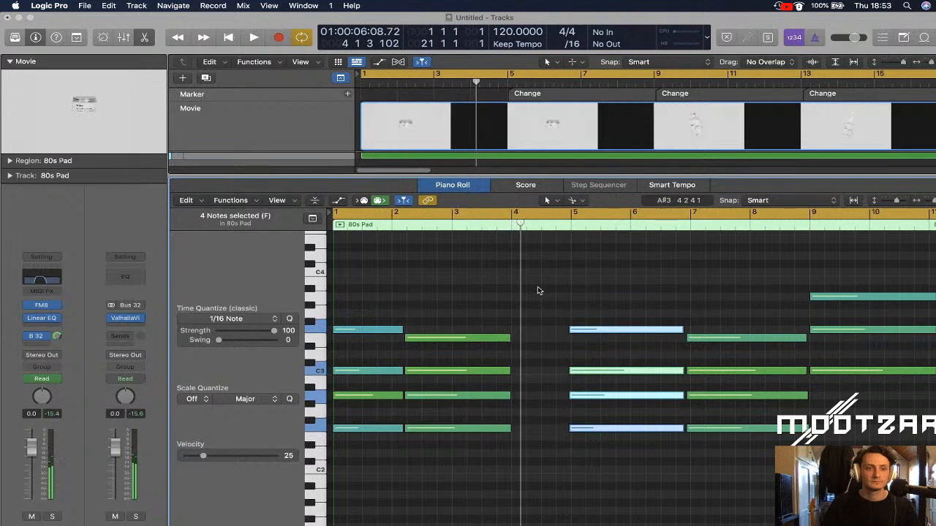
drag(509, 429, 565, 432)
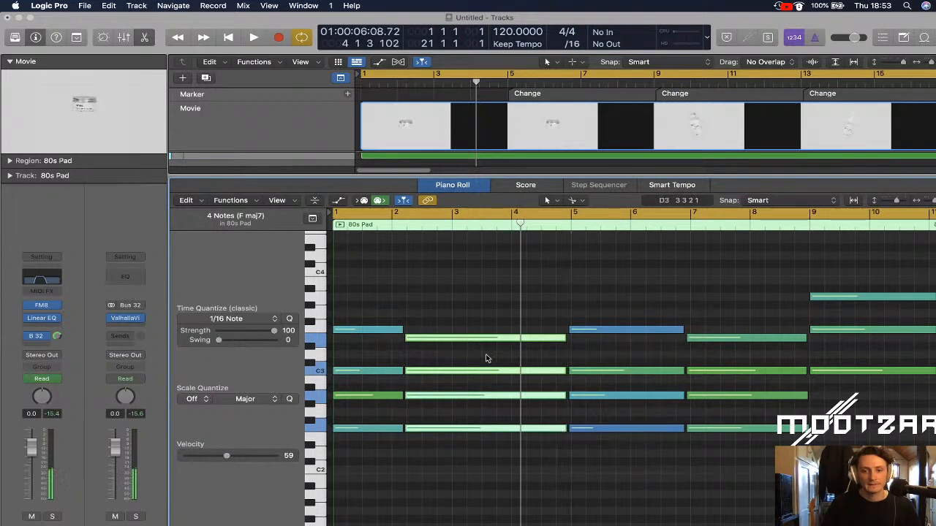
Add high-cut automation points of about 915 Hz late in bar 3 and 151 Hz midway through bar 4, and audition from the start
drag(430, 177, 453, 345)
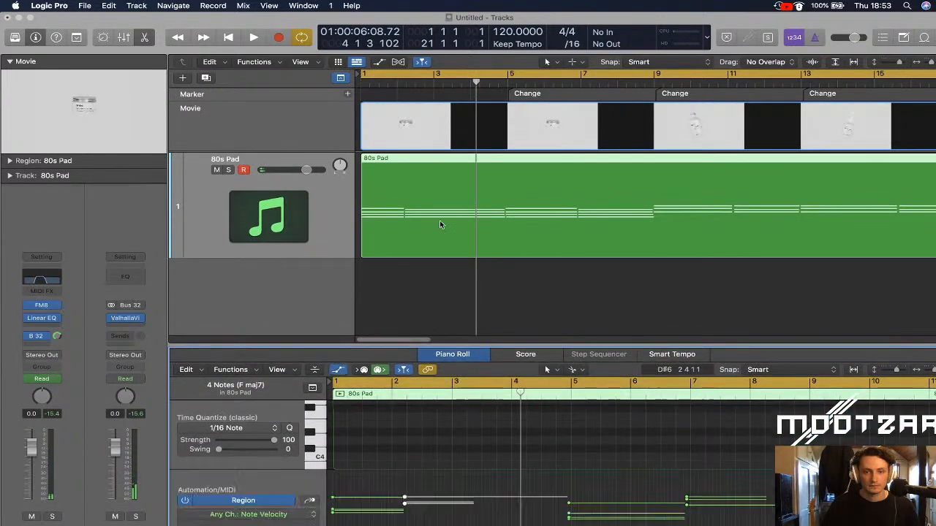
key(a)
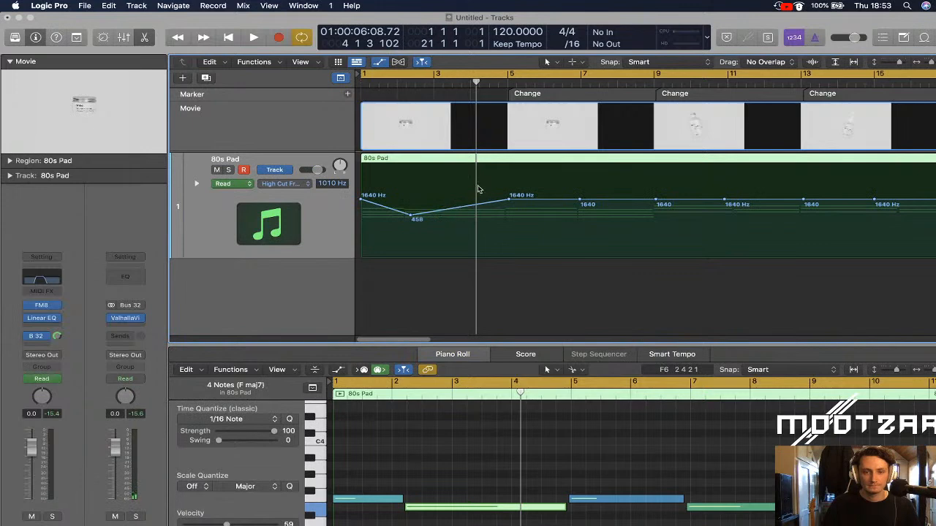
drag(477, 81, 458, 84)
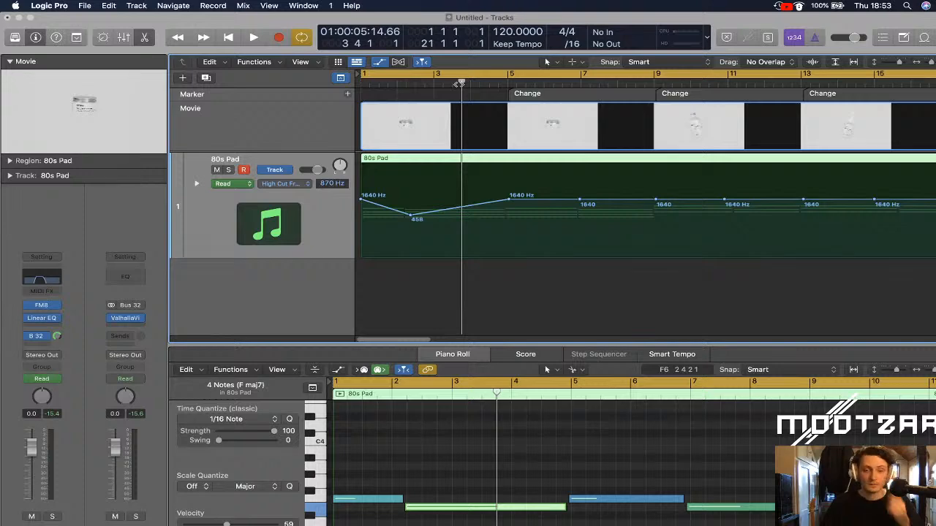
click(466, 208)
drag(466, 208, 488, 233)
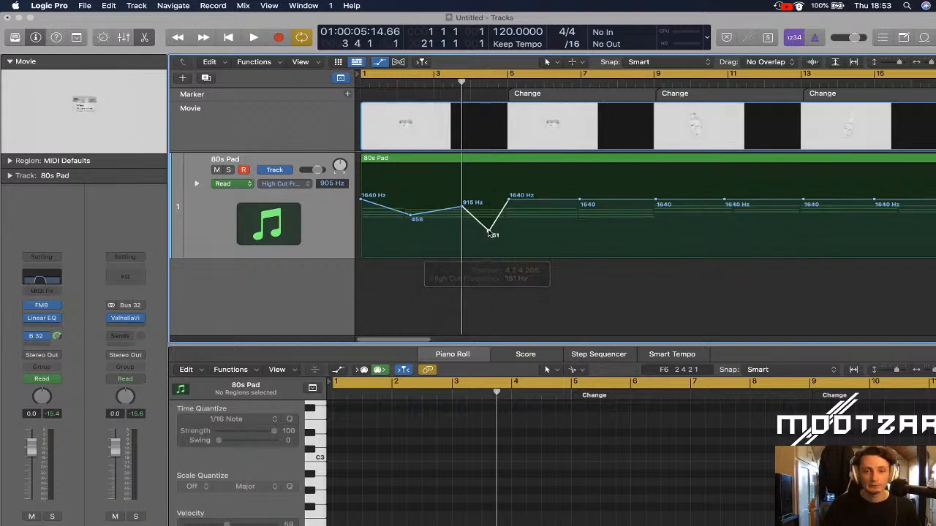
key(Return)
key(space)
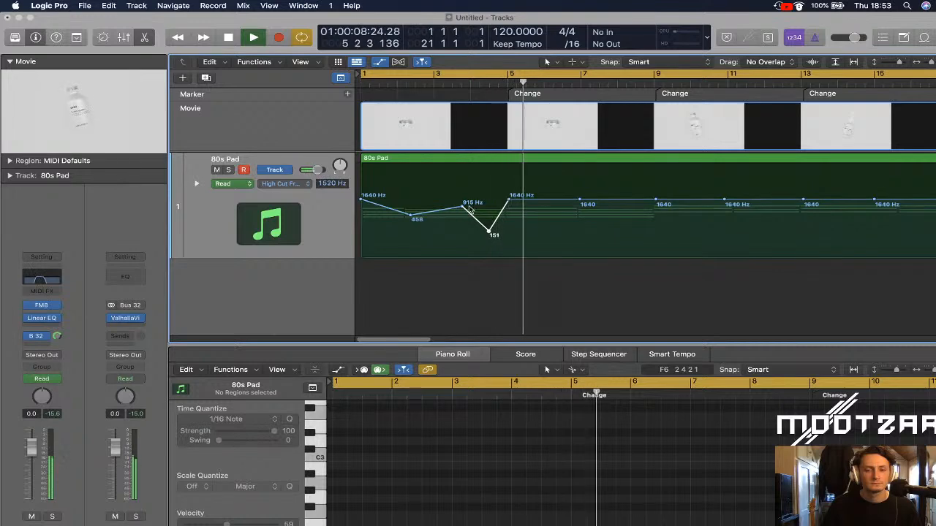
key(space)
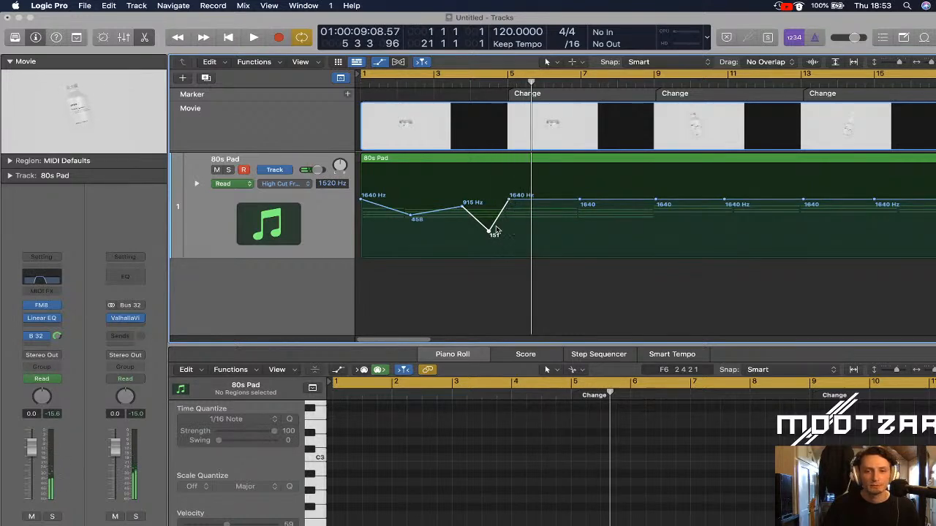
Move the late bar 3 high-cut point to about bar 4 at 1670 Hz and lower the following dip to 61 Hz
mouse_move(463, 210)
mouse_down()
mouse_move(464, 198)
mouse_move(446, 199)
mouse_move(484, 198)
mouse_move(472, 198)
mouse_up()
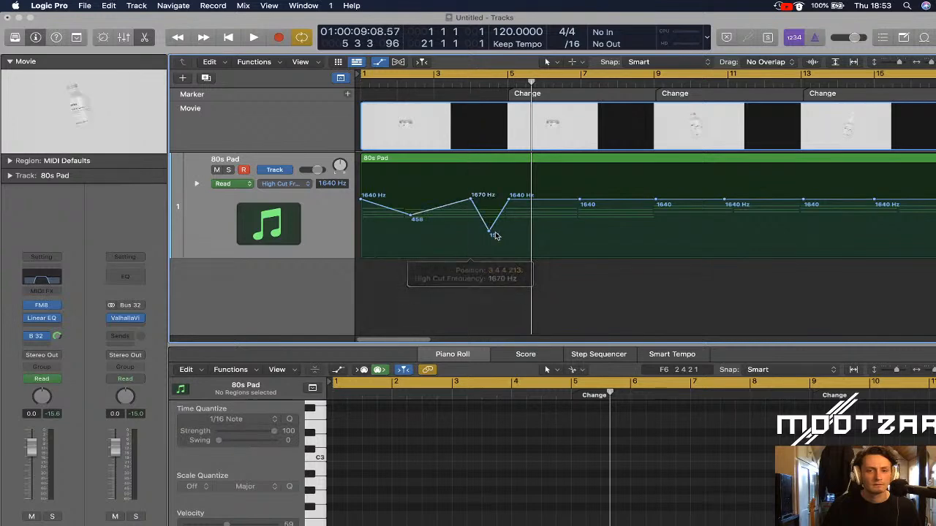
drag(493, 233, 489, 241)
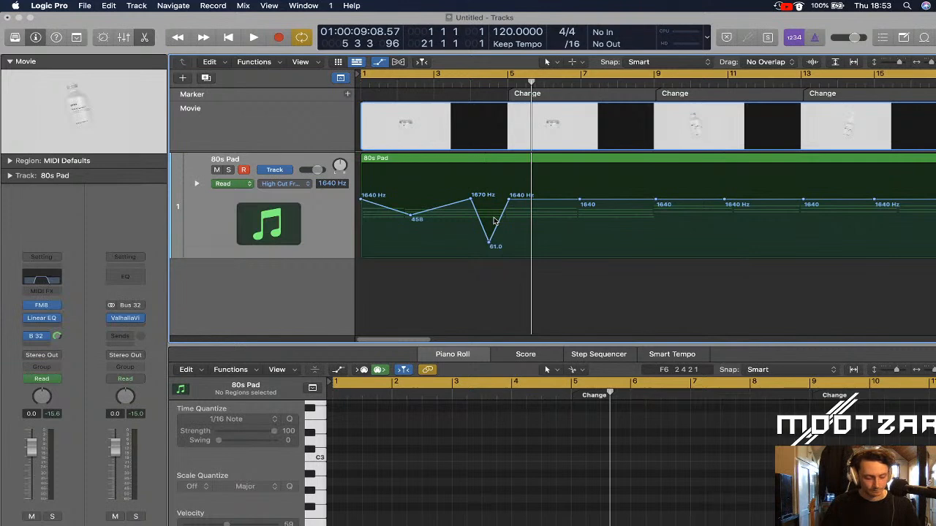
key(a)
key(a)
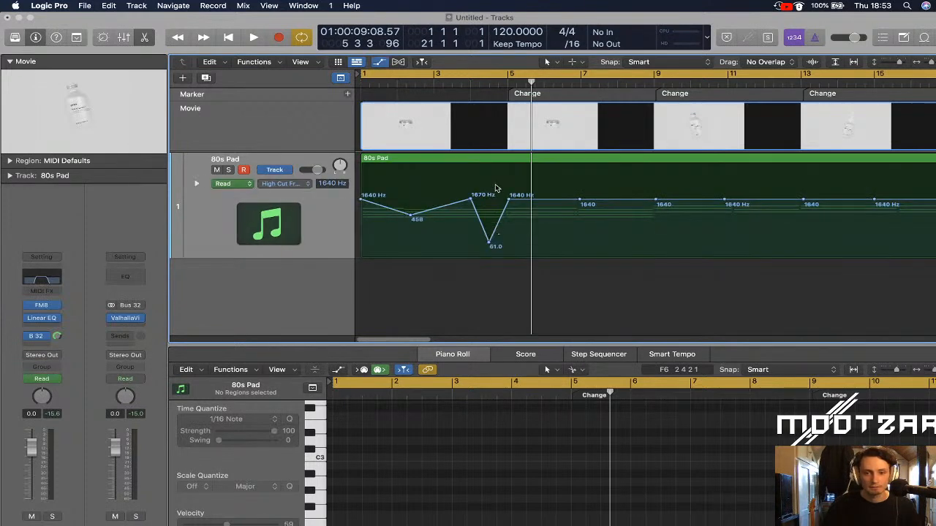
key(a)
key(a)
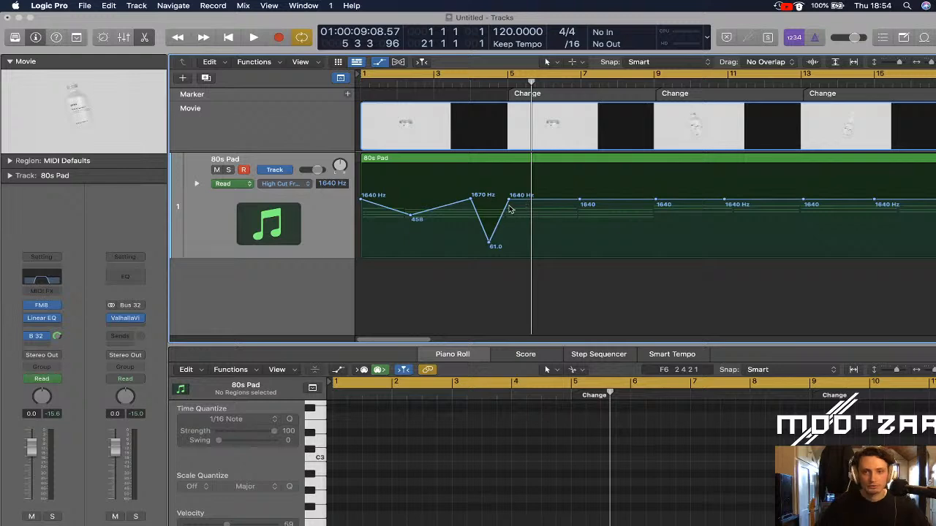
Bend both sides of the bar 4 high-cut dip into smooth curves with the Automation Curve Tool, and audition from the start
key(super+Right)
key(super+Right)
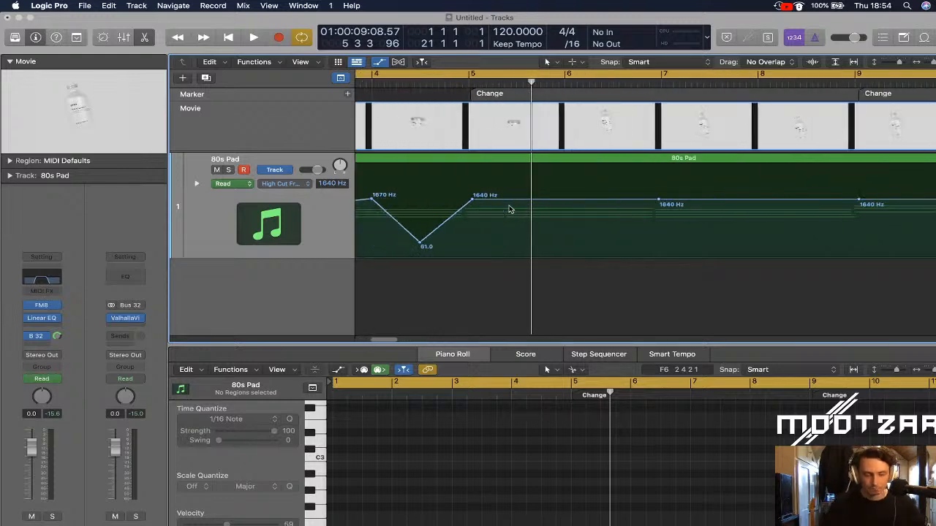
key(t)
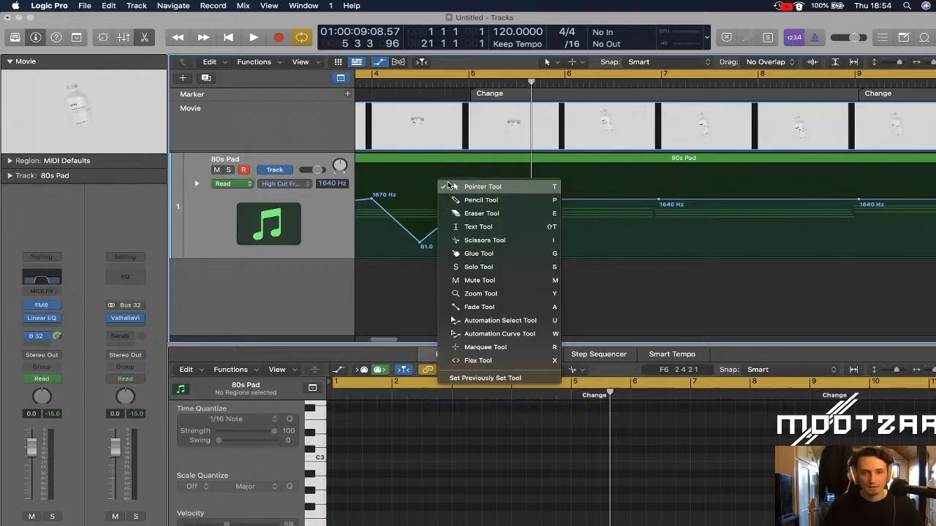
click(509, 336)
mouse_move(443, 232)
mouse_down()
mouse_move(453, 239)
mouse_move(449, 232)
mouse_up()
drag(389, 217, 388, 237)
key(Return)
key(space)
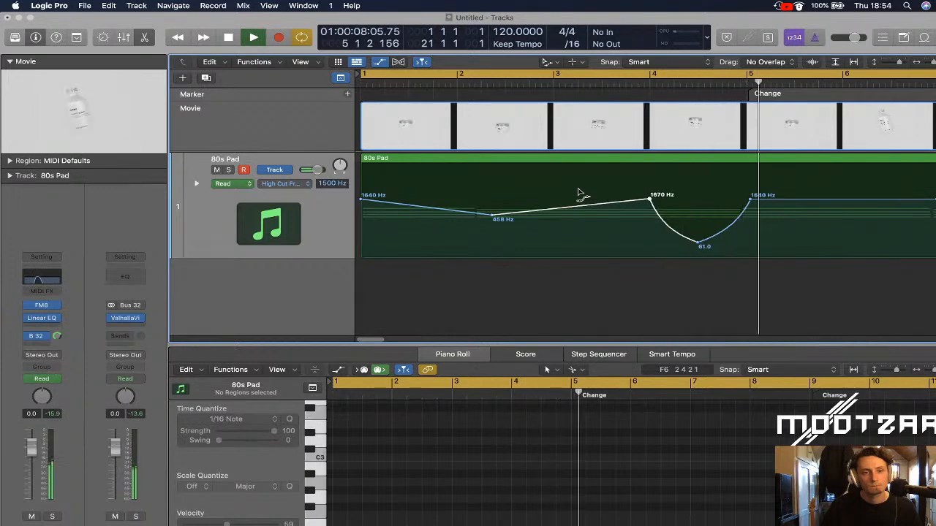
Lower the bar 4 high-cut point to 1510 Hz and nudge the bar 5 point slightly earlier with the Pointer Tool
key(t)
key(t)
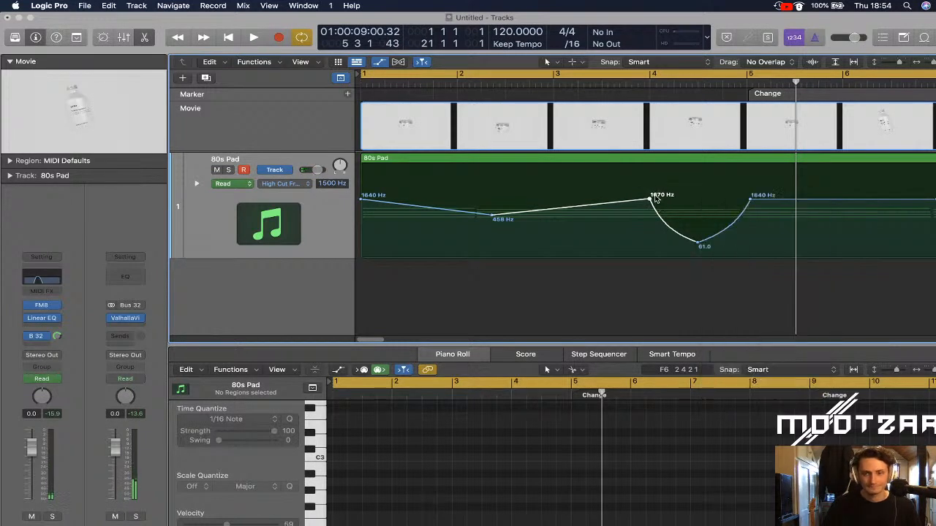
drag(651, 199, 650, 201)
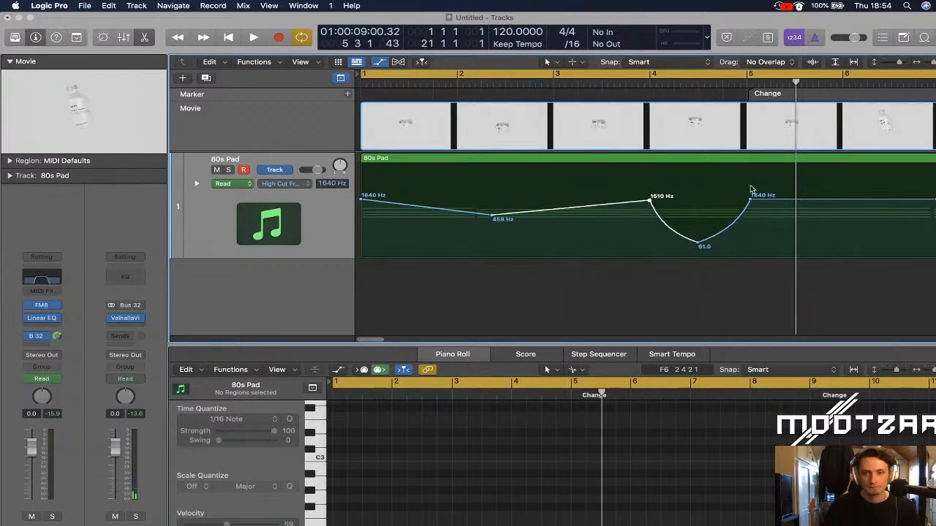
drag(749, 200, 748, 199)
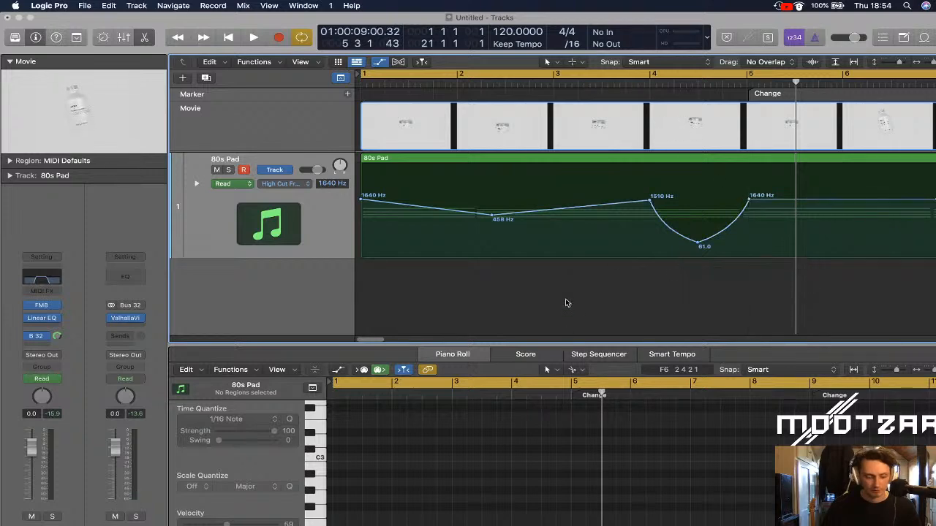
Show the 80s Pad chord notes enlarged in the Piano Roll and play them from the start against the video
scroll(616, 382, down, 5)
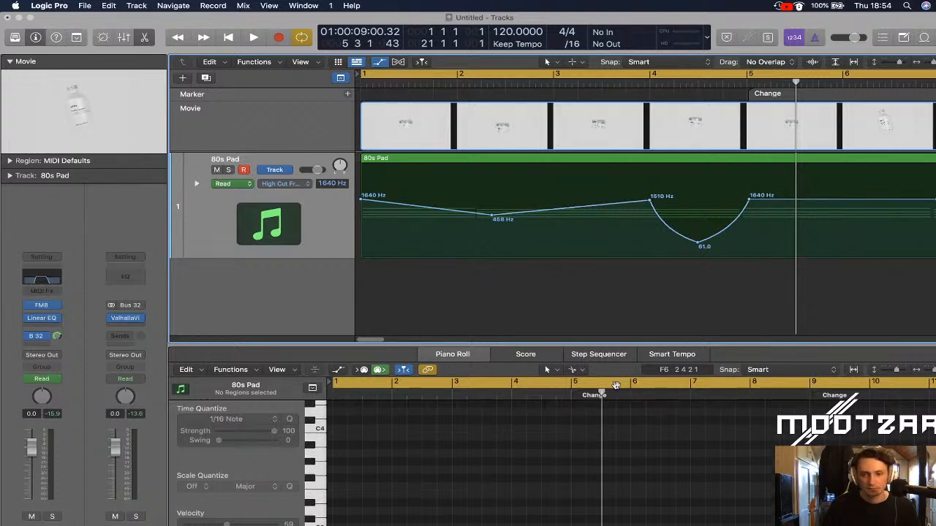
scroll(616, 381, up, 10)
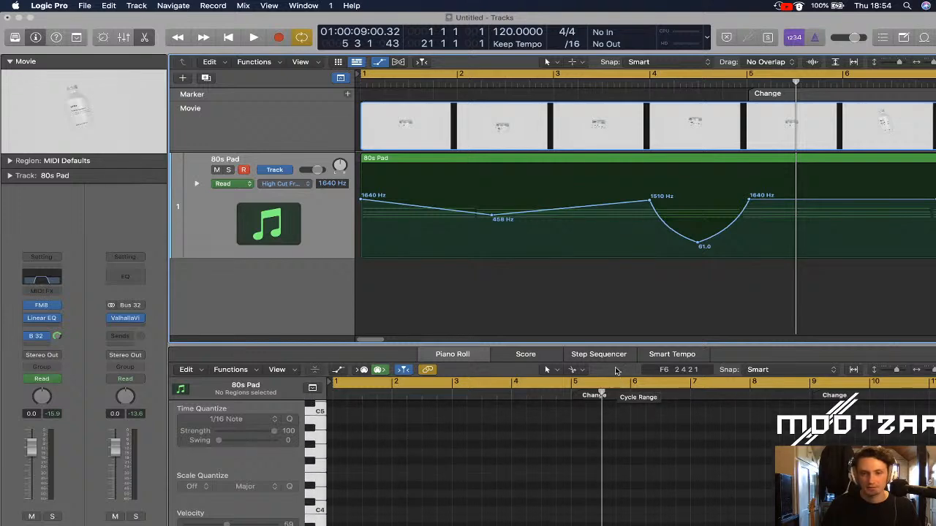
key(a)
click(688, 223)
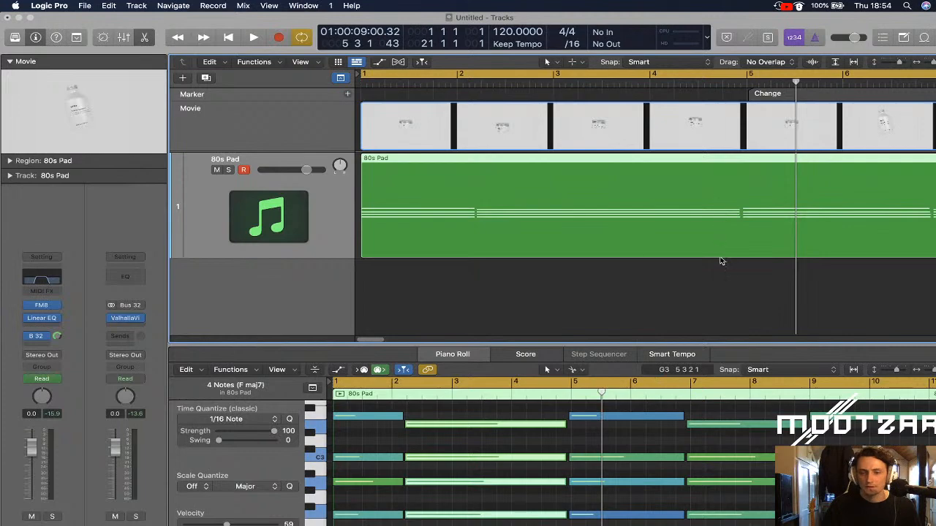
drag(608, 344, 620, 230)
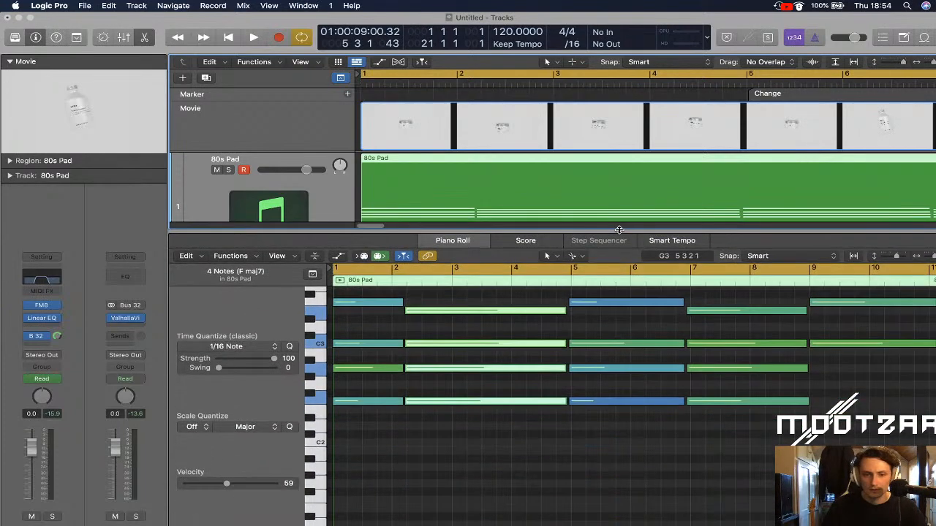
key(space)
scroll(640, 362, up, 5)
scroll(640, 362, down, 3)
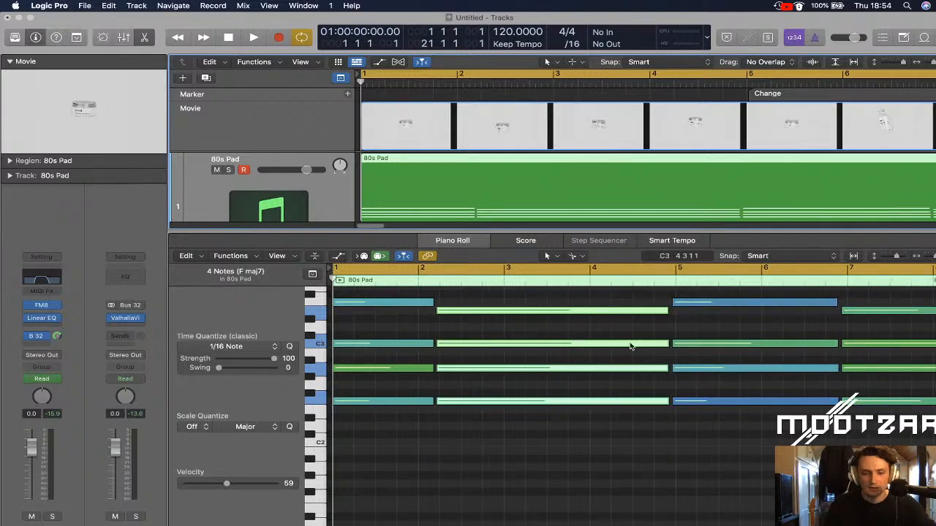
key(space)
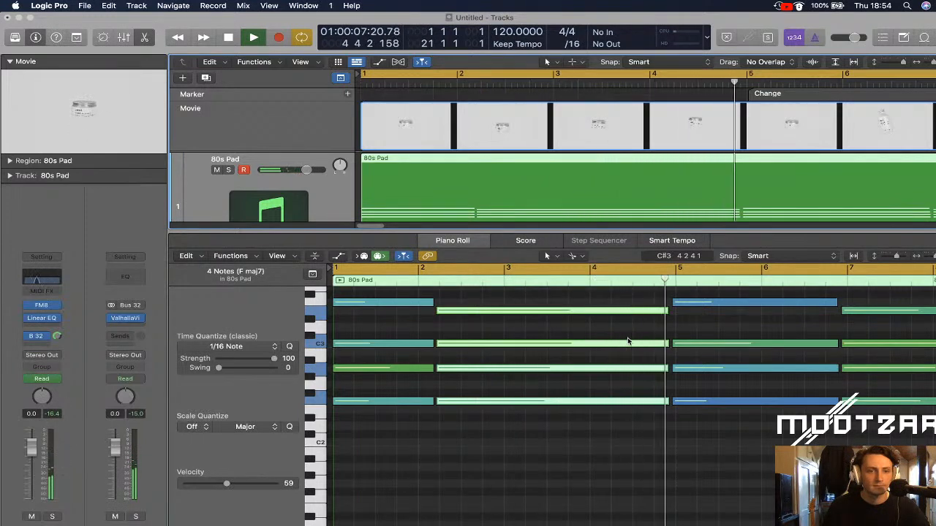
key(space)
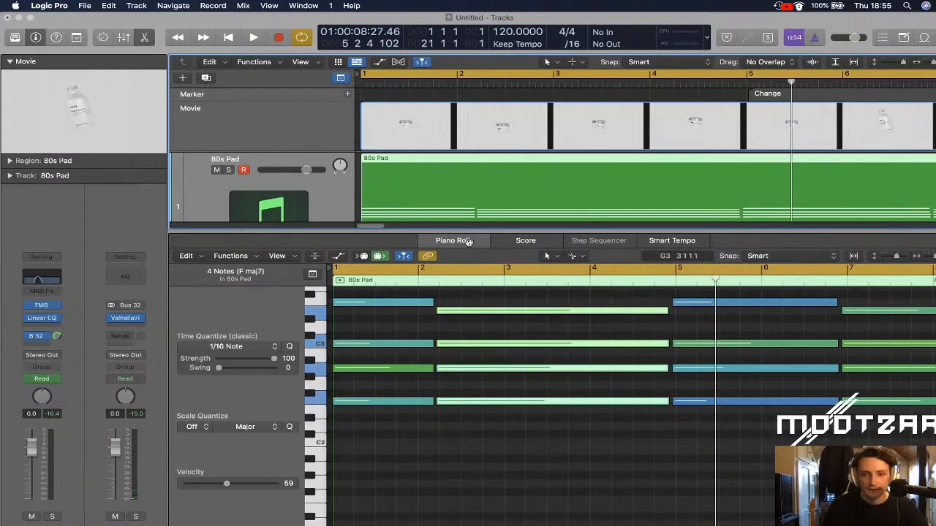
Lower the bar 2 high-cut point to about 22 Hz and move the bar 4 point to bar 5, removing the dip between
click(468, 242)
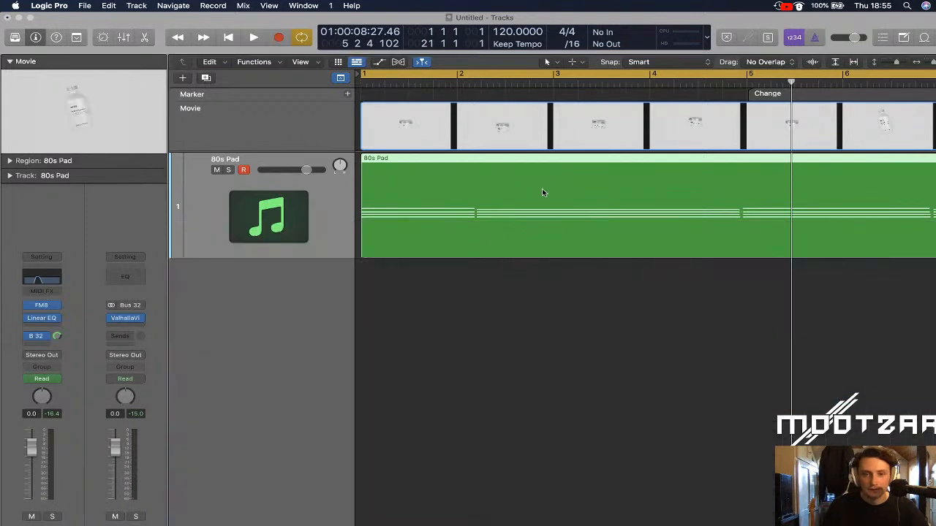
key(a)
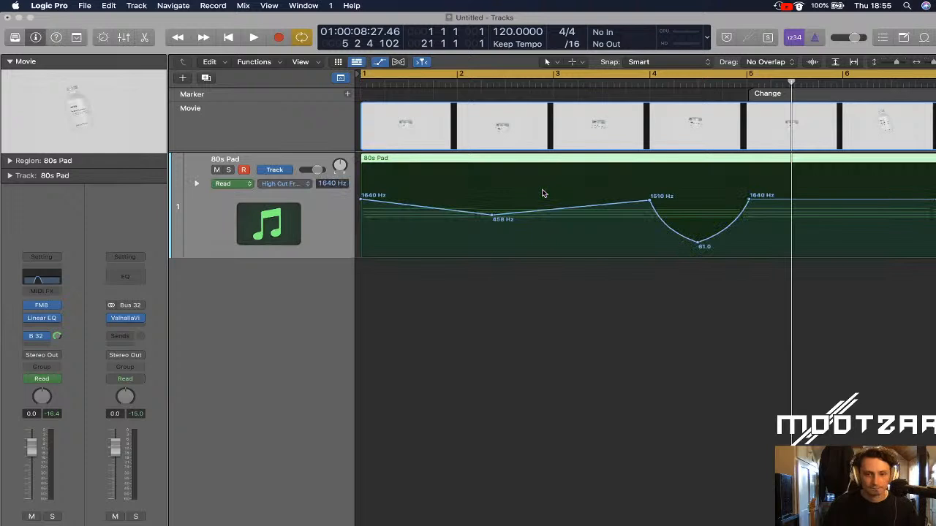
click(577, 83)
drag(492, 218, 492, 251)
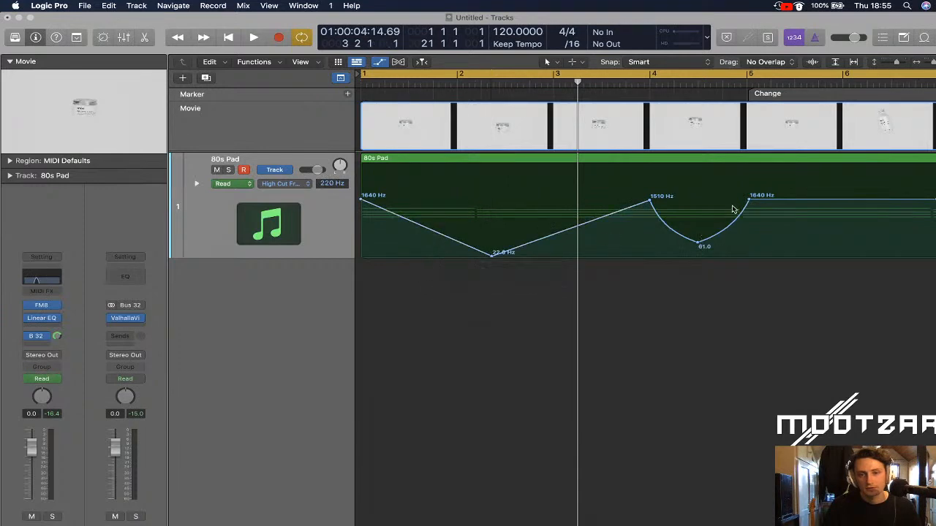
drag(653, 203, 747, 200)
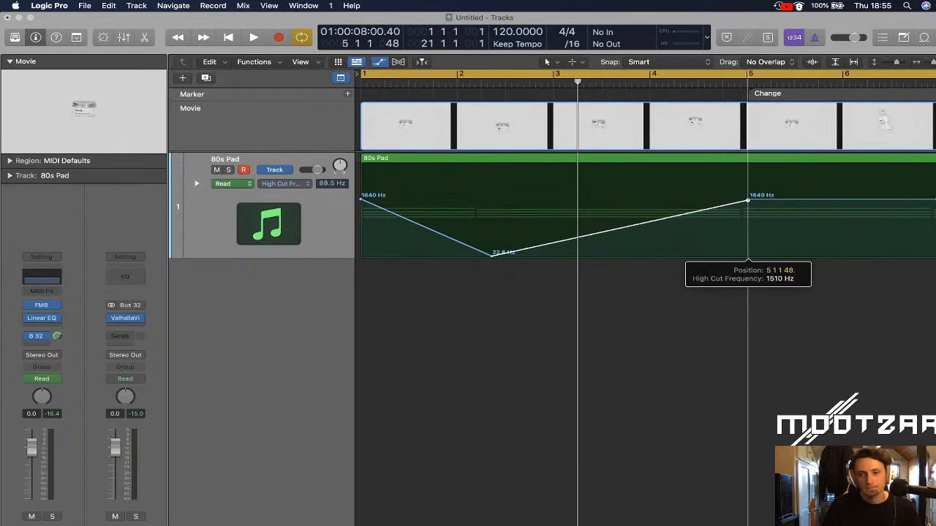
Raise the bar 2 high-cut point to 57 Hz and audition the sweep with the video from the start
key(Return)
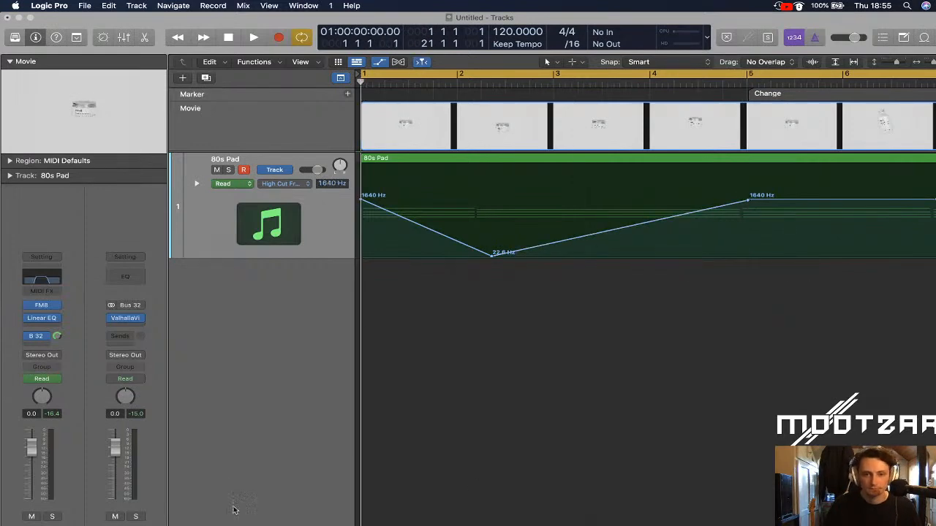
drag(491, 259, 495, 244)
key(space)
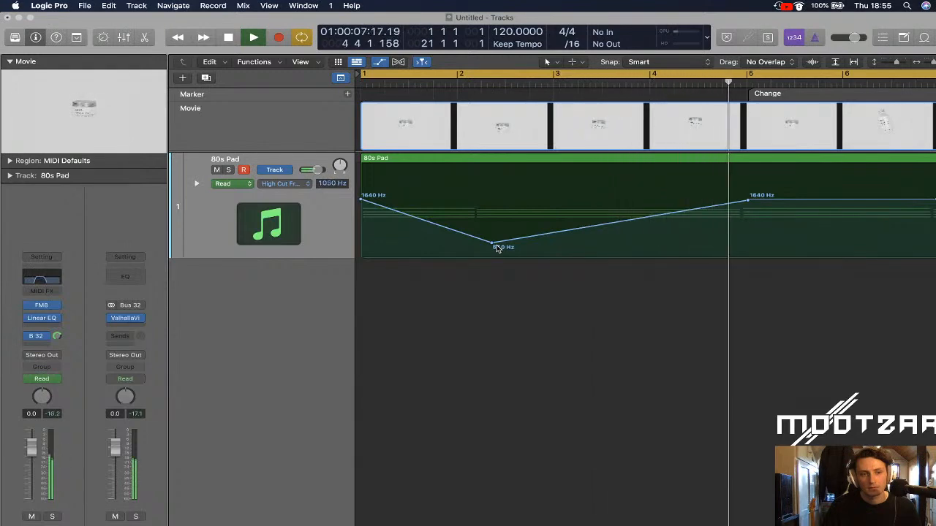
key(space)
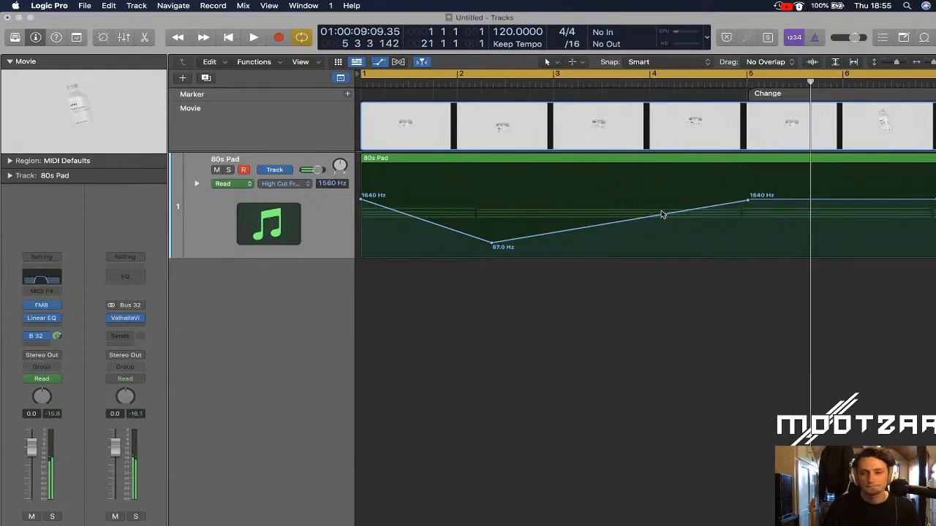
click(747, 202)
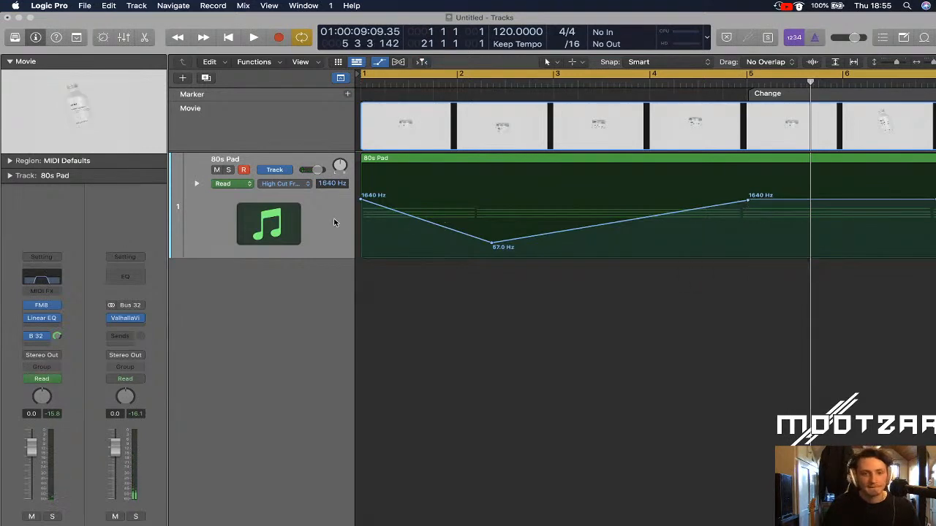
Hide the track automation, open the 80s Pad region in the Piano Roll and select the bar 5 chord's three lower notes
key(a)
double_click(675, 203)
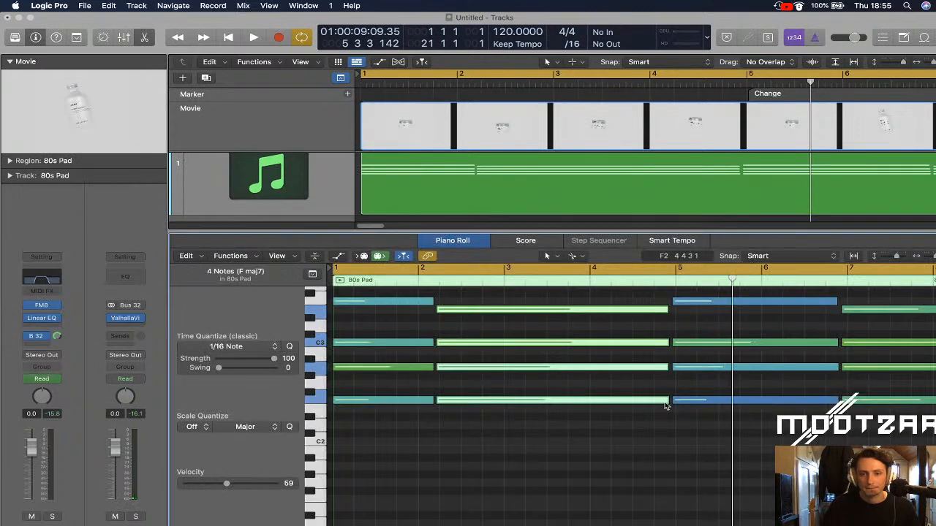
key(super+Right)
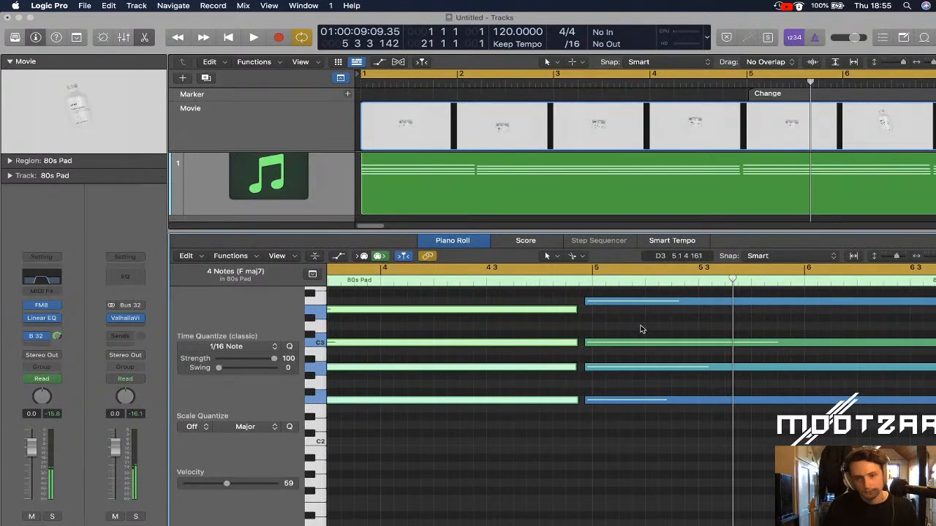
key(super+Left)
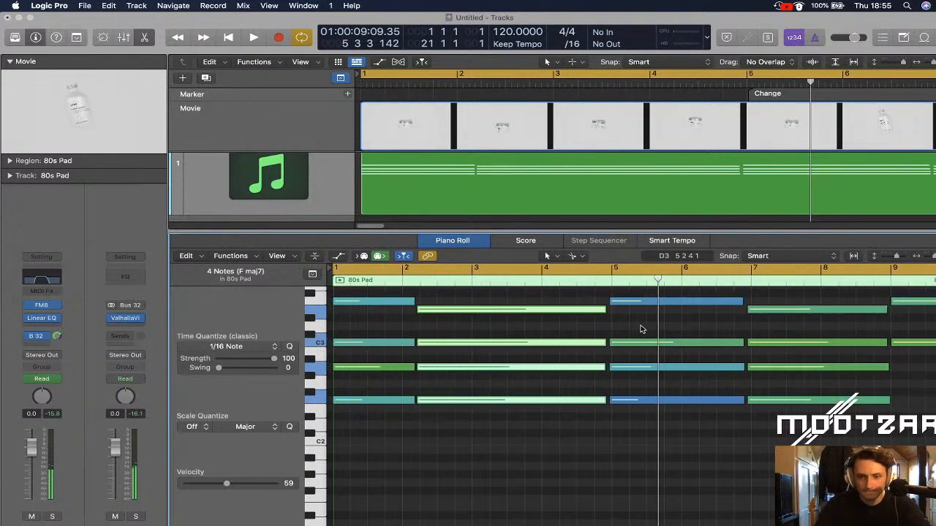
click(644, 359)
drag(636, 332, 653, 436)
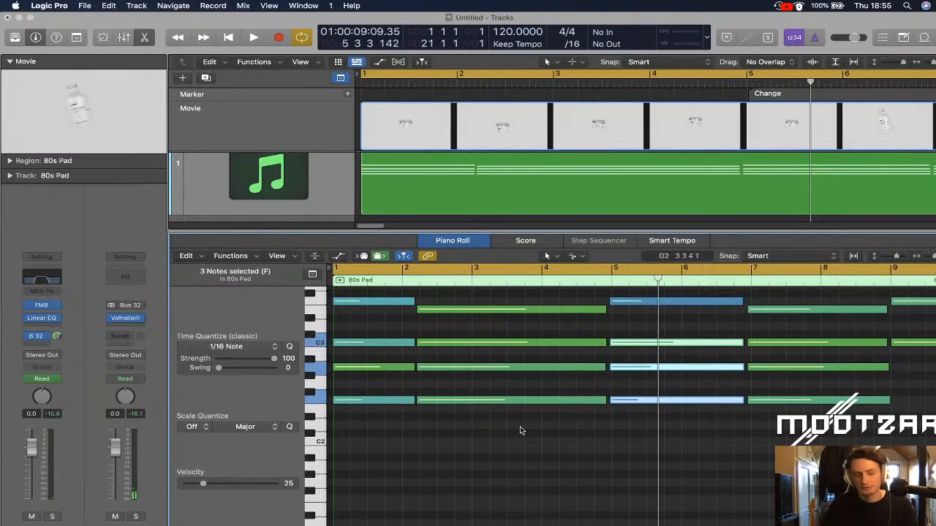
Lower the velocity of all the 80s Pad notes together and play the softer chords against the video
drag(382, 437, 523, 293)
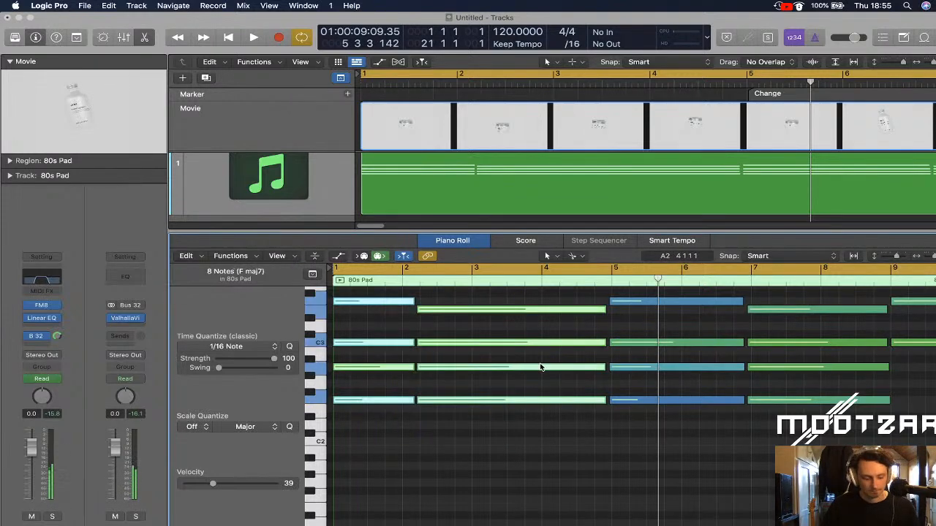
key(super+a)
drag(204, 485, 167, 488)
click(441, 452)
key(space)
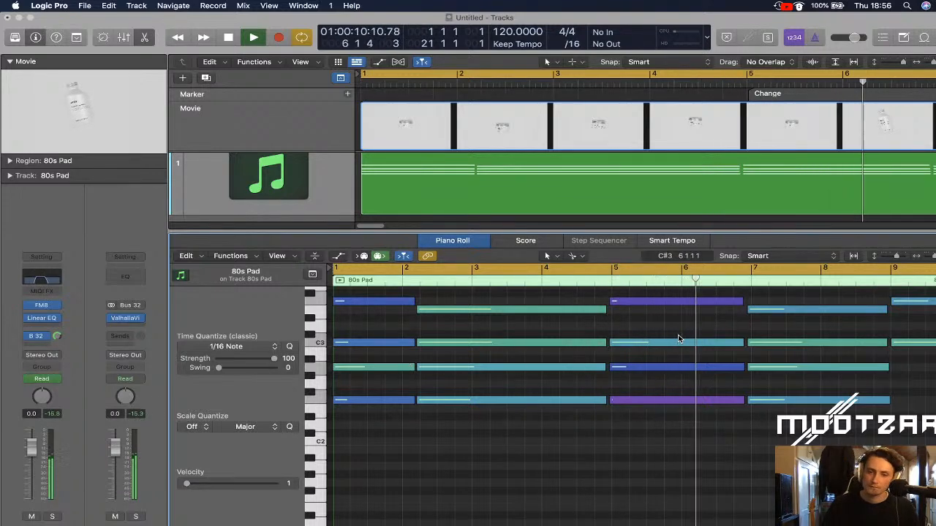
Lengthen the top note of the bar 2 chord to reach the bar 5 chord and play the transition
key(space)
drag(605, 313, 610, 313)
key(space)
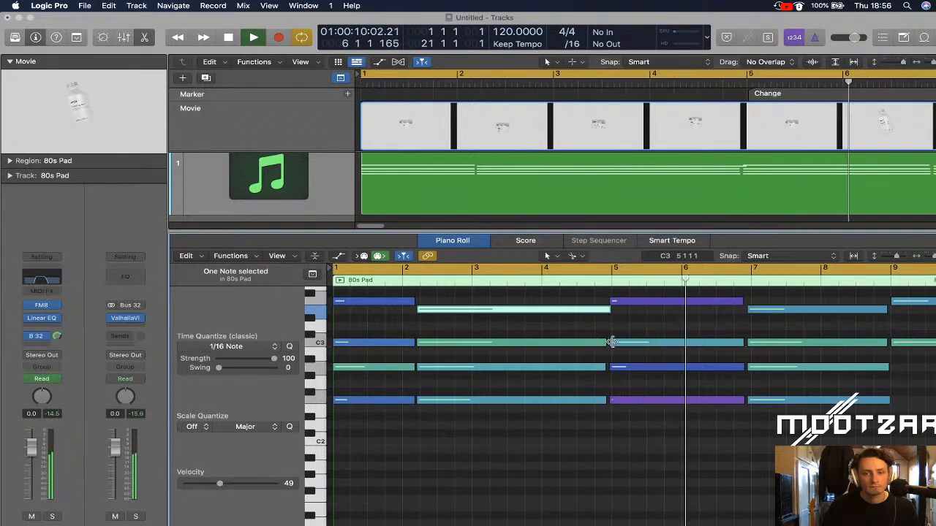
Delete the bar 5 chord's three lower notes, extend the bar 2 ones to just before bar 7, and audition from the start
drag(626, 331, 660, 411)
key(Delete)
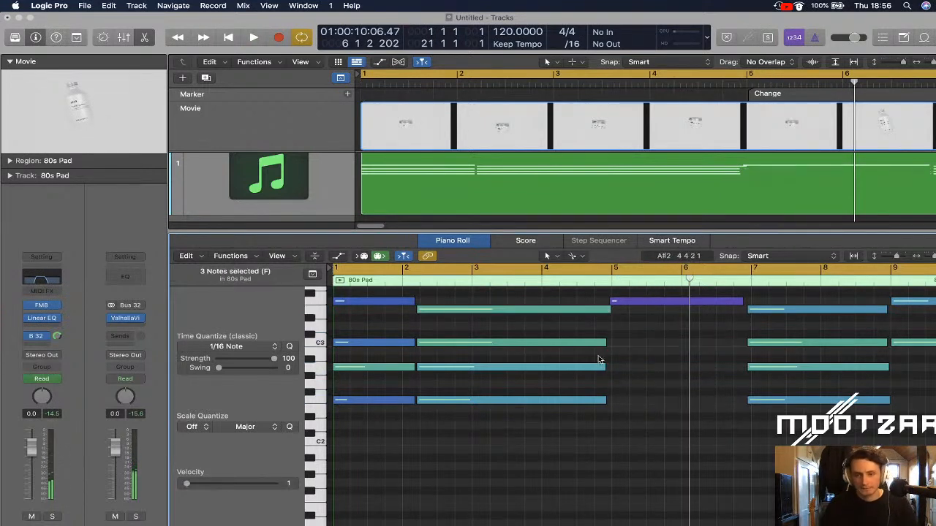
drag(595, 337, 741, 405)
key(Return)
key(space)
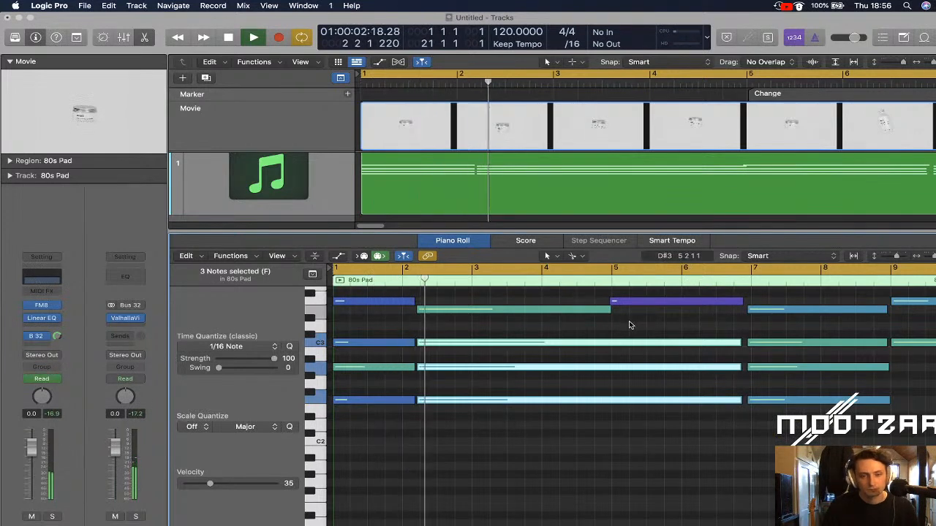
click(631, 435)
scroll(631, 433, up, 2)
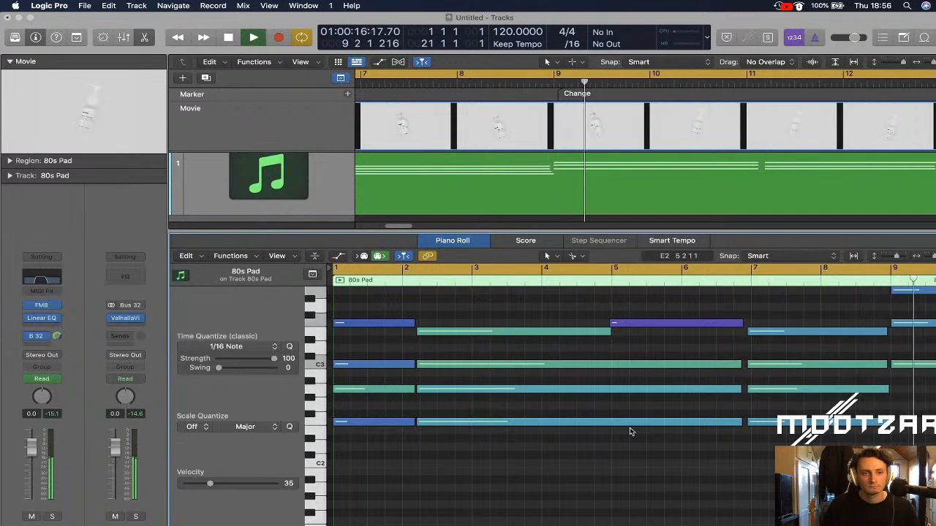
key(space)
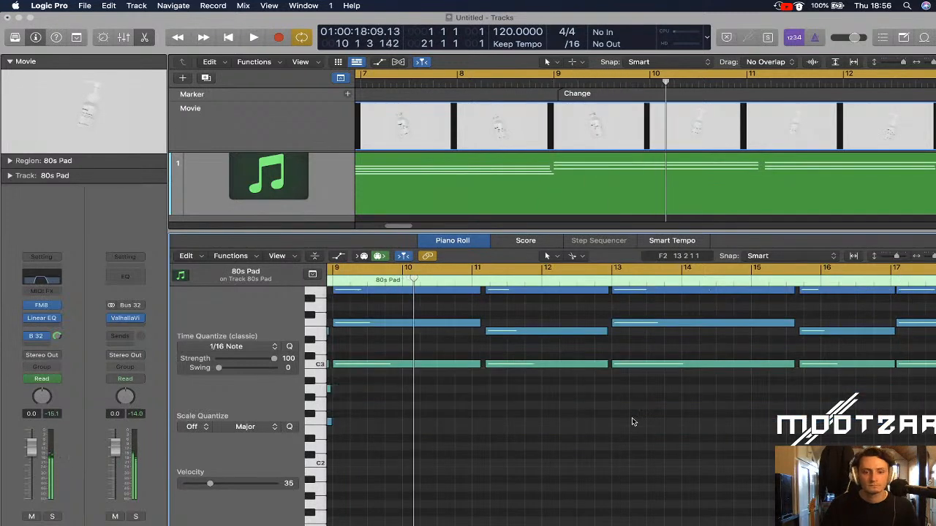
Move the meeting point of the bar 2 chord's top note and the F3 note at bar 5 slightly earlier
scroll(632, 418, up, 3)
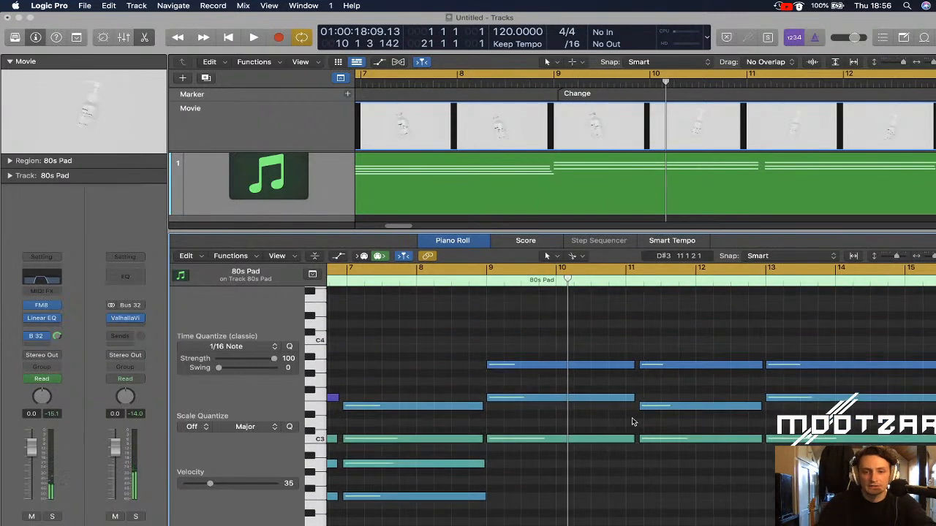
key(super+Left)
key(super+Left)
scroll(631, 417, left, 5)
scroll(633, 420, right, 1)
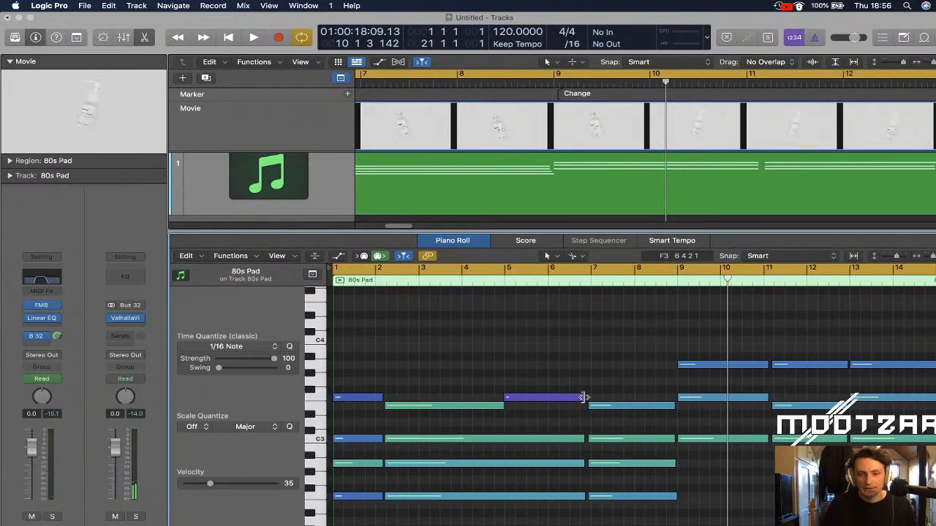
key(super+Right)
key(super+Right)
key(super+Right)
scroll(584, 398, left, 6)
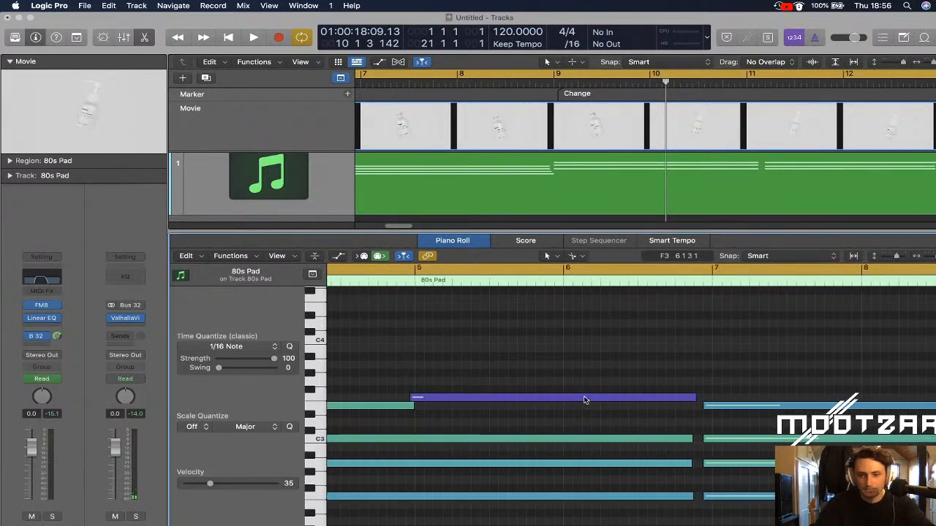
drag(413, 405, 407, 400)
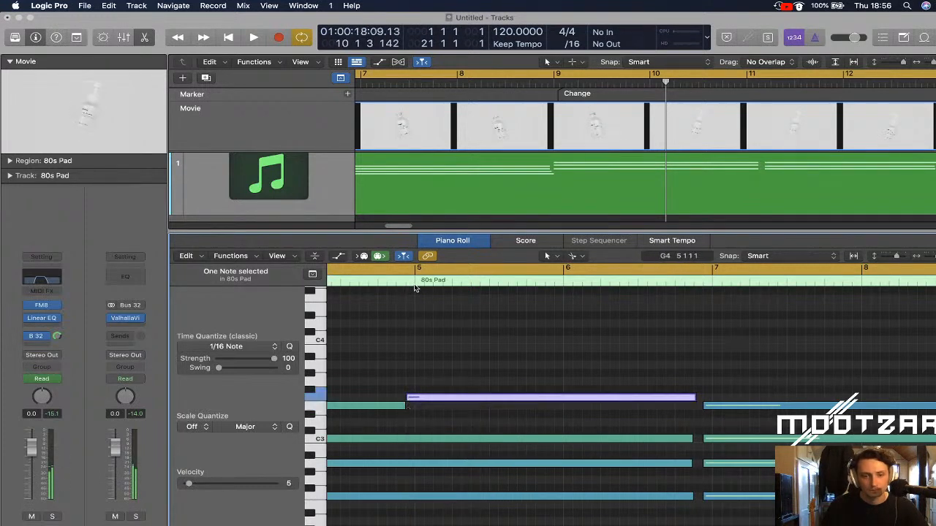
Check the playhead at the bar 5 change against the video and play from the start to bar 13
click(414, 283)
drag(415, 280, 420, 280)
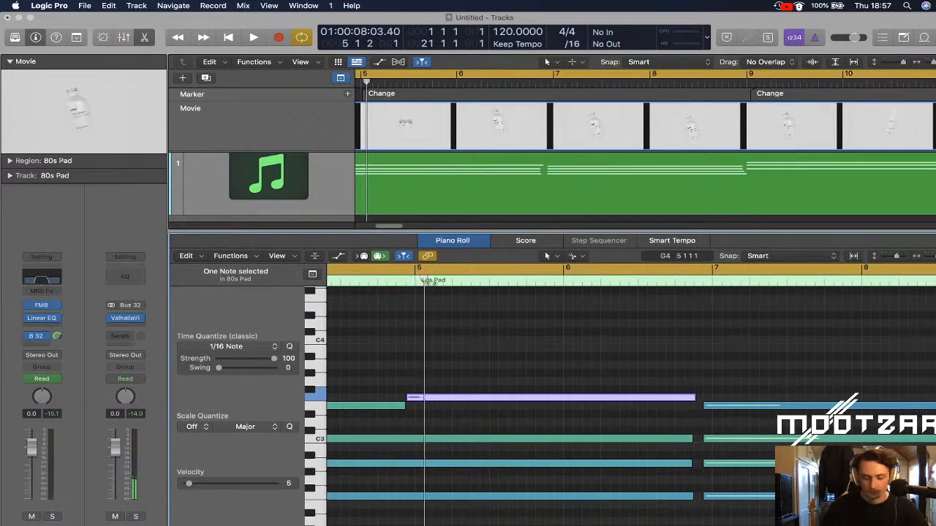
key(Return)
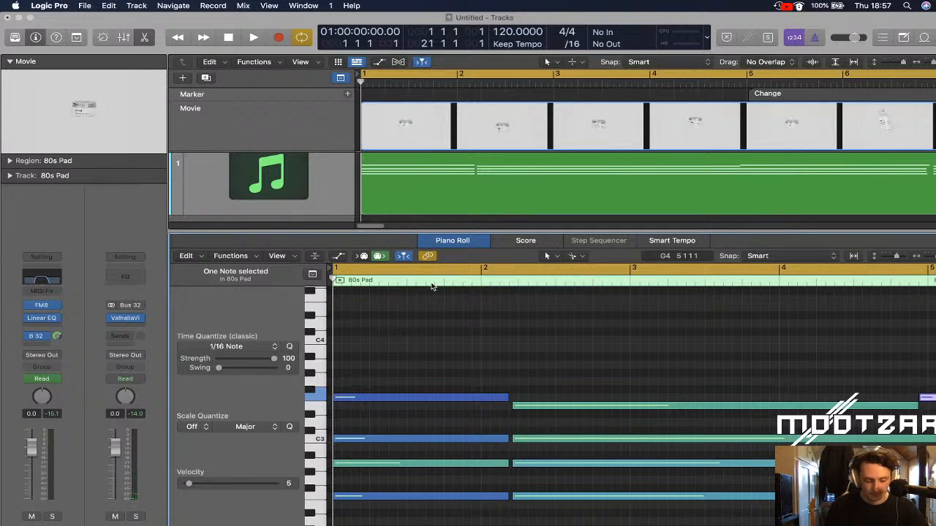
key(space)
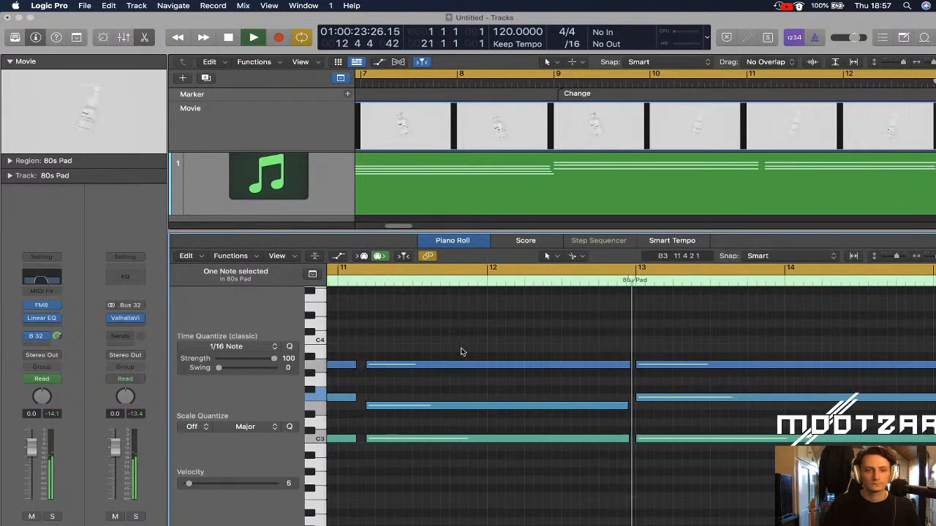
key(space)
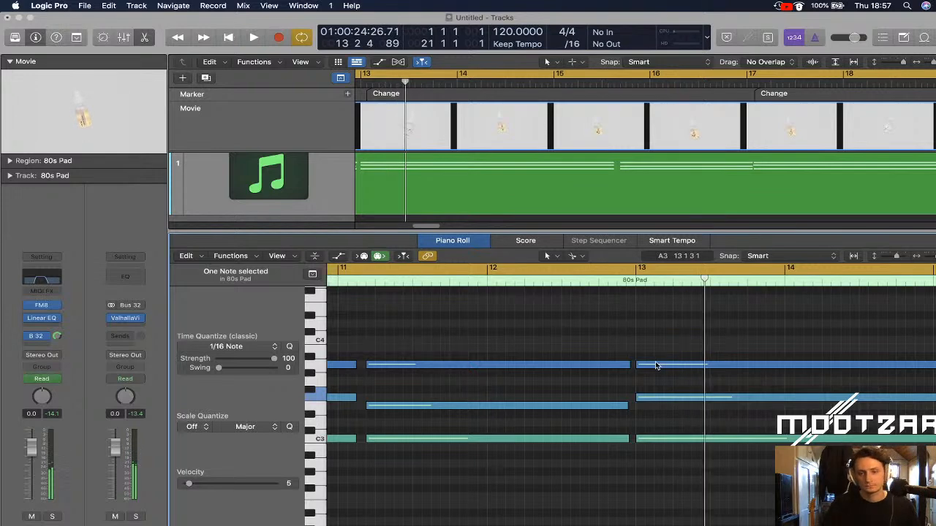
Raise the bar 13 chord's top note from A3 to C4 and audition the chords from bar 11
click(669, 363)
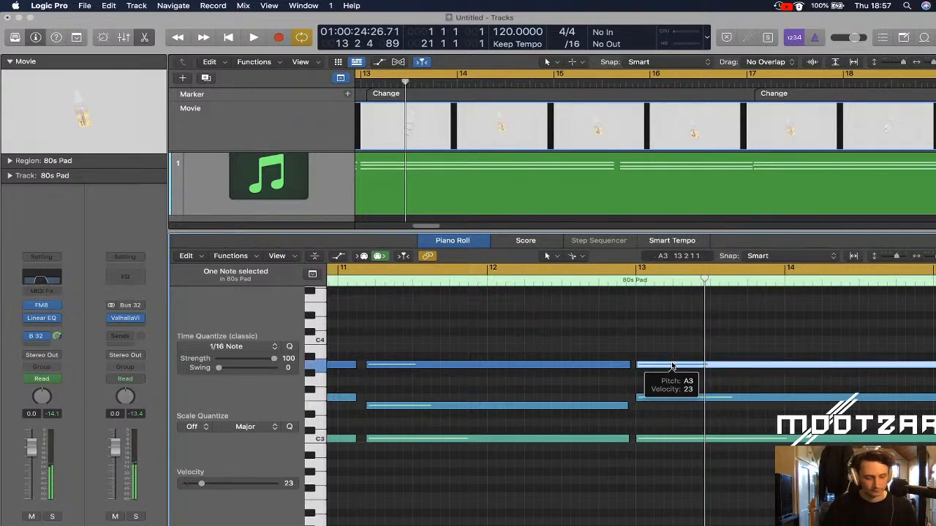
drag(674, 365, 674, 346)
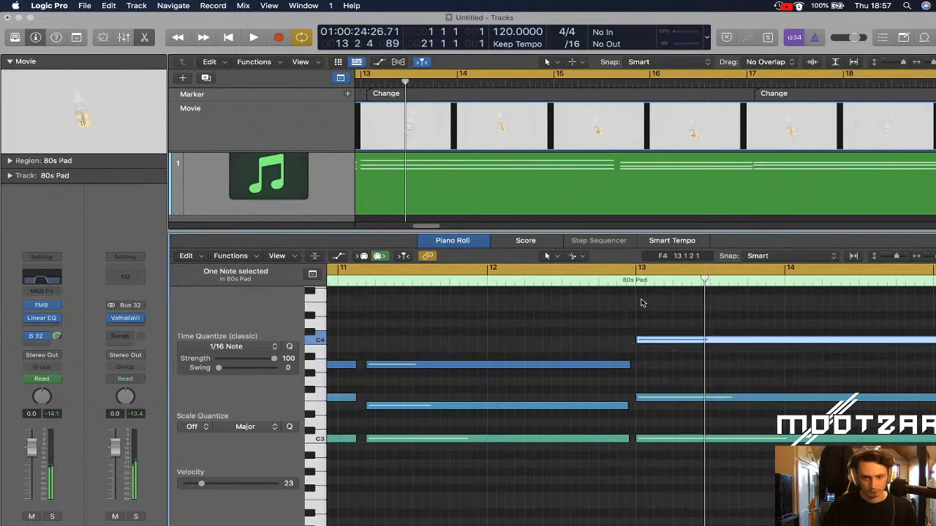
click(352, 283)
key(space)
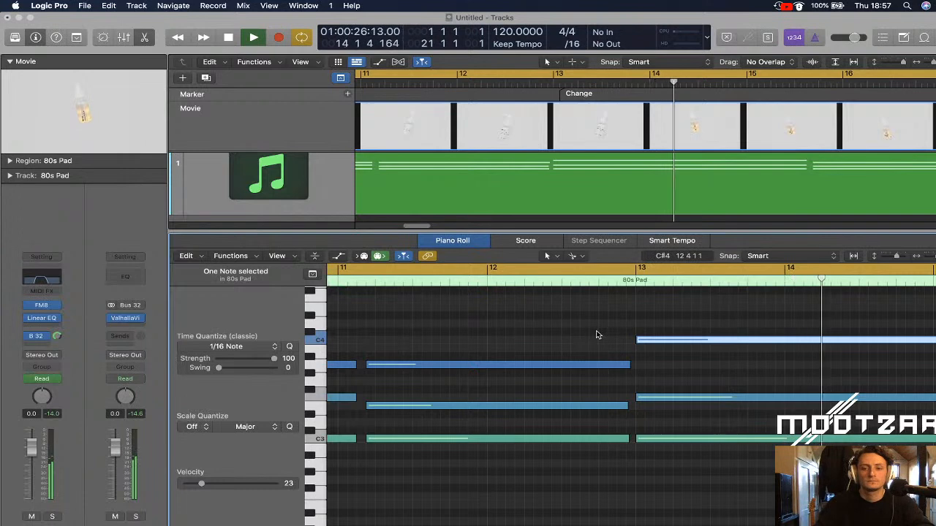
key(super+Left)
key(super+Left)
key(super+Left)
scroll(598, 334, right, 4)
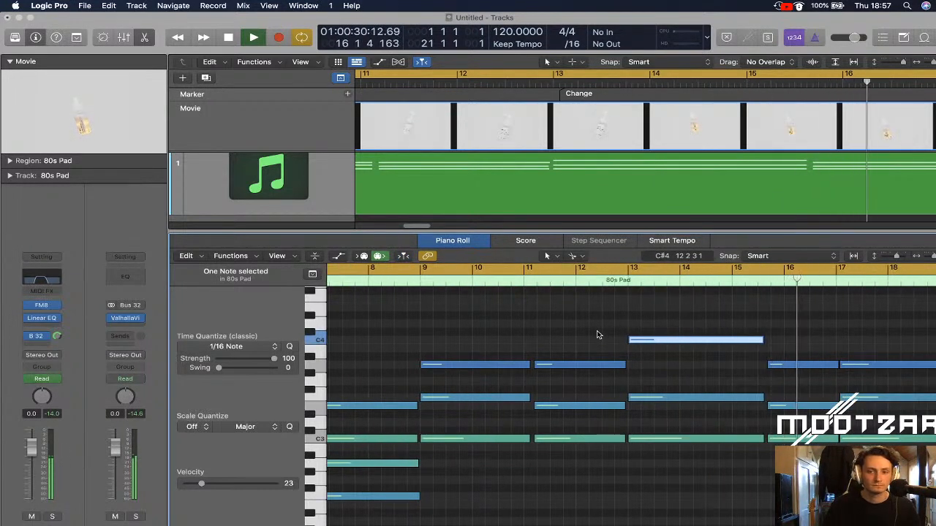
key(space)
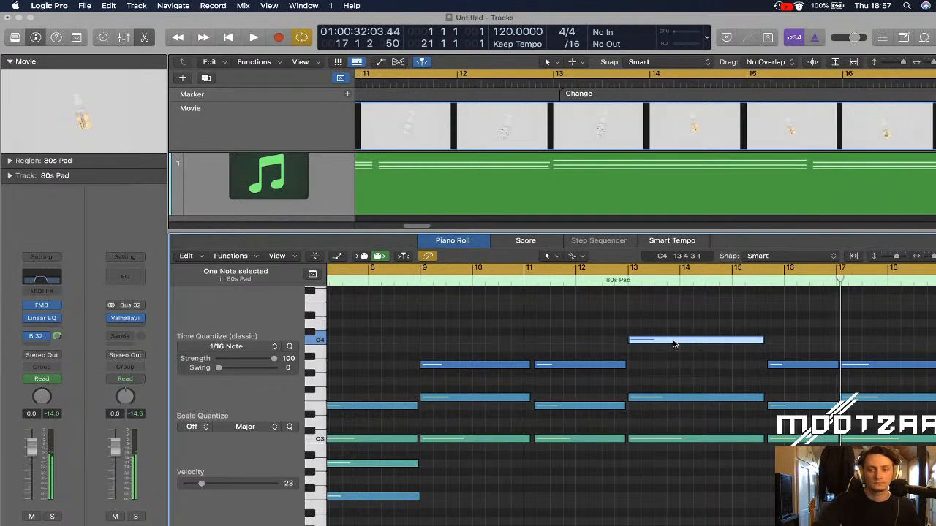
Raise the top note of the chord just before bar 16 to E4, auditioning the melody from bar 13
drag(790, 364, 793, 305)
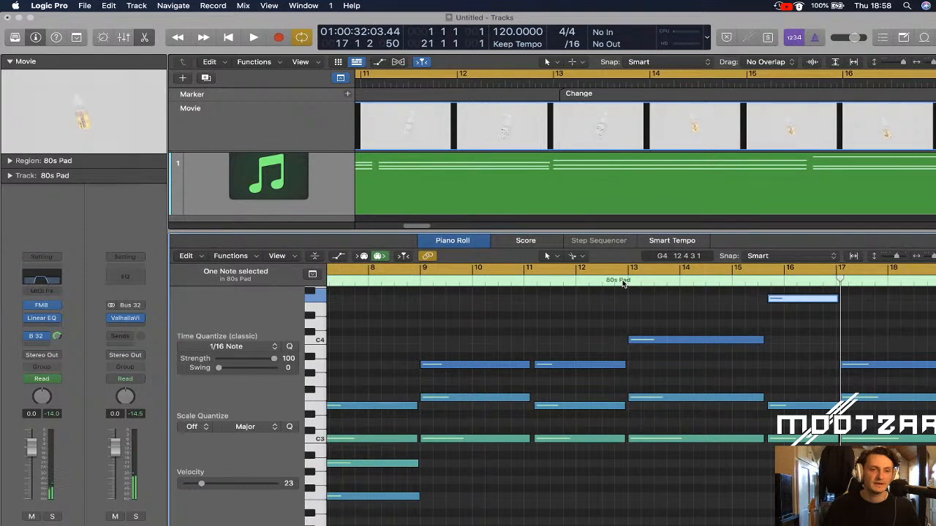
double_click(624, 282)
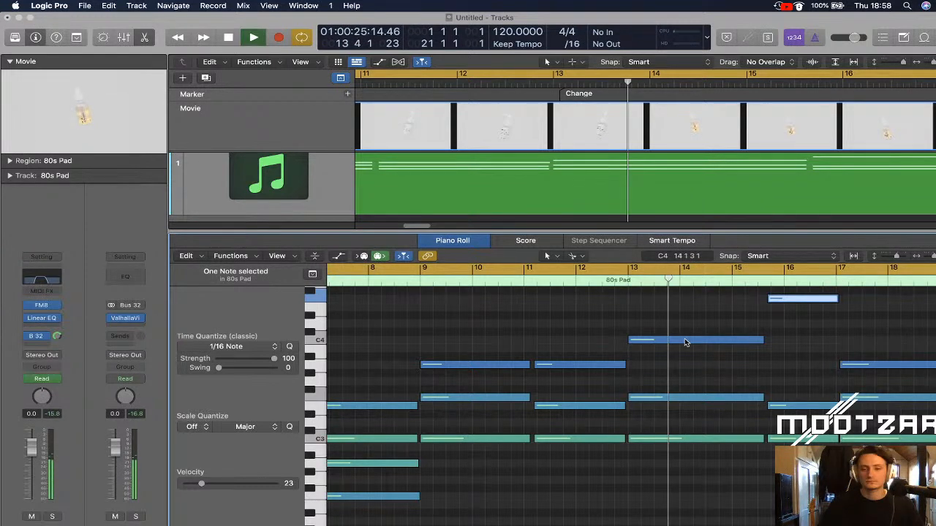
scroll(694, 344, up, 2)
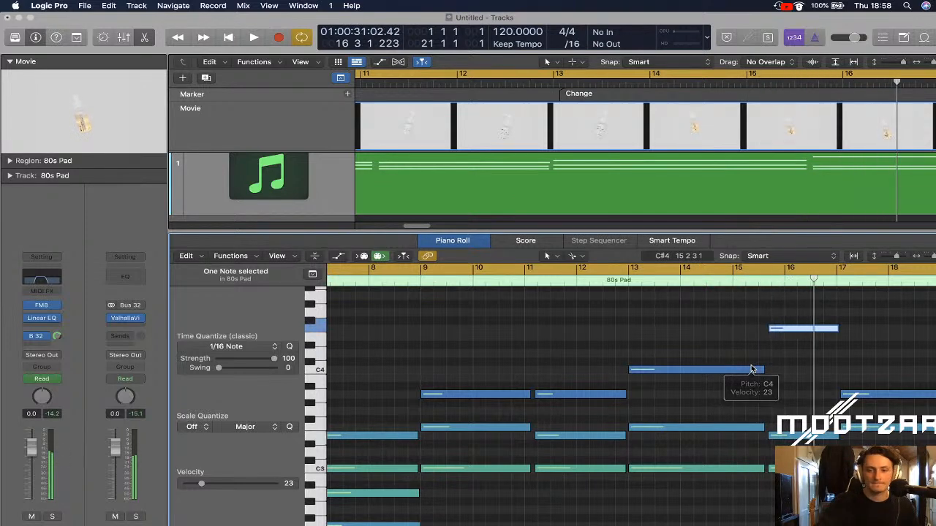
drag(794, 334, 794, 337)
double_click(621, 286)
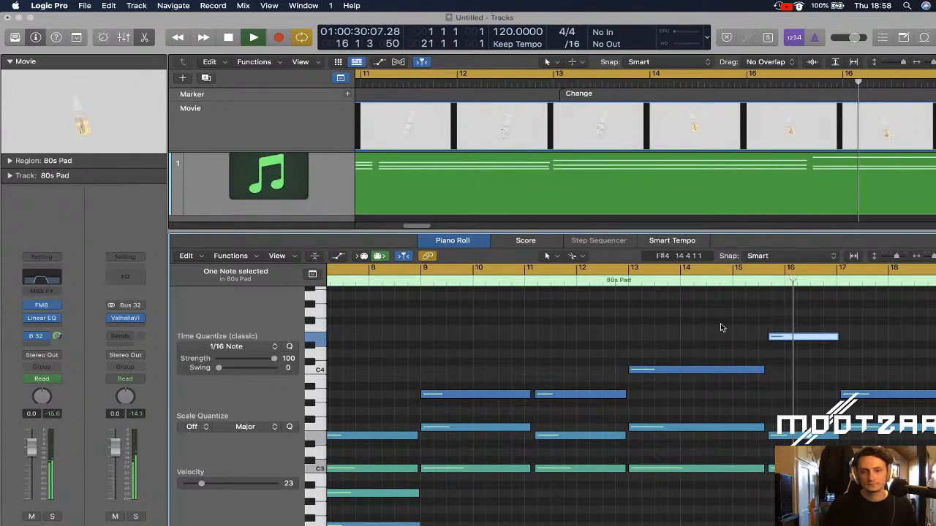
Lower the E4 note's velocity to 1 and replay the passage leading into bar 17
drag(201, 485, 186, 484)
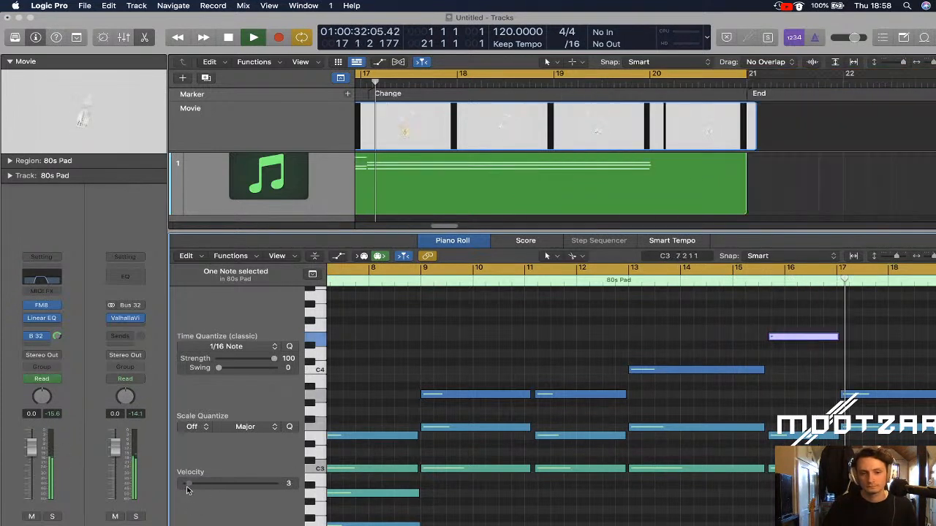
key(space)
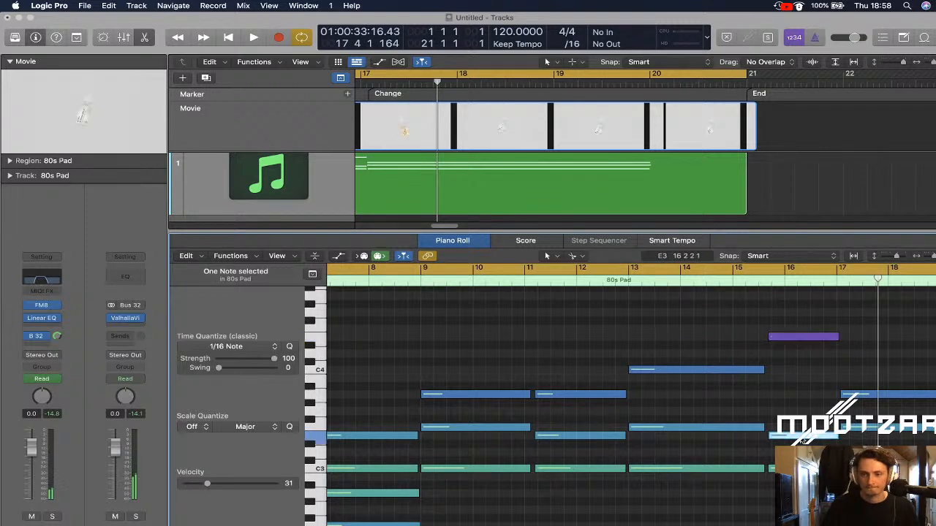
mouse_move(802, 436)
mouse_down()
mouse_move(802, 343)
mouse_move(802, 439)
mouse_up()
click(622, 283)
key(space)
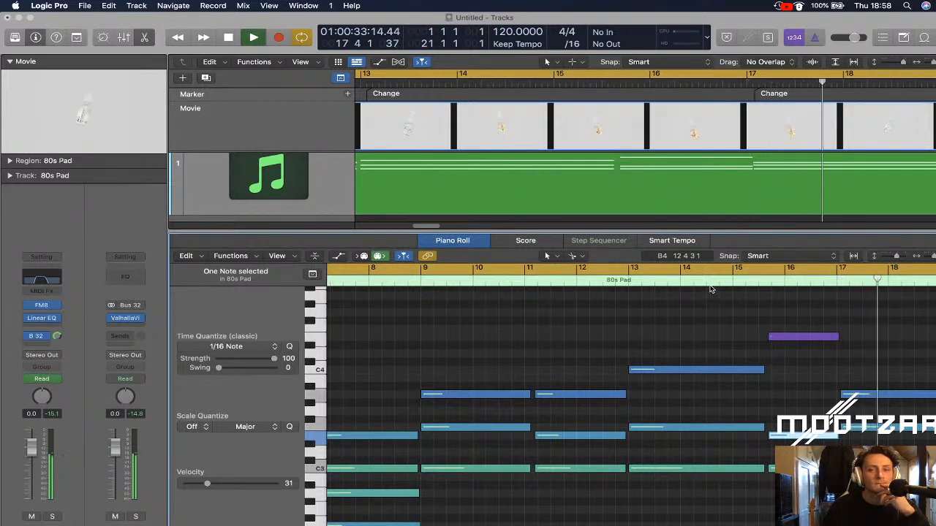
click(758, 284)
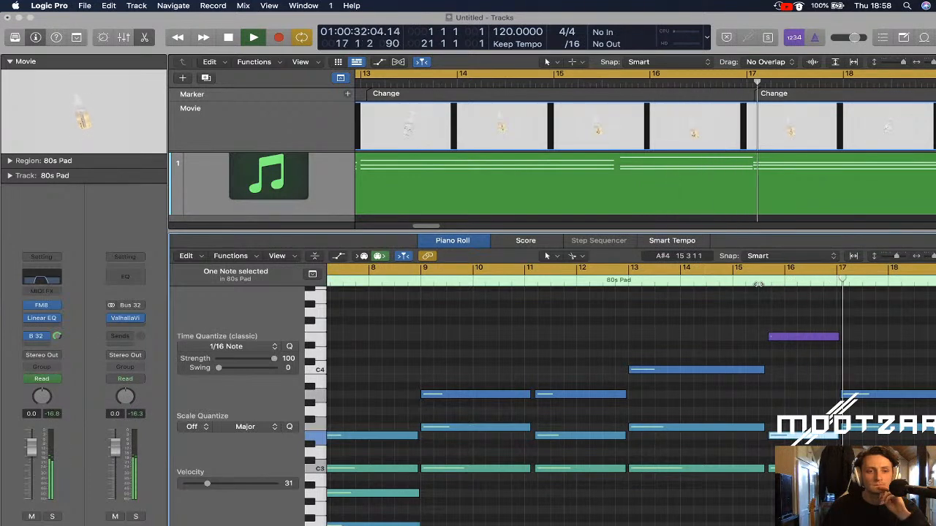
key(space)
Shorten the E4 note to end just after bar 16, audition the passage and return the playhead to just before bar 13
drag(826, 350, 795, 340)
click(806, 391)
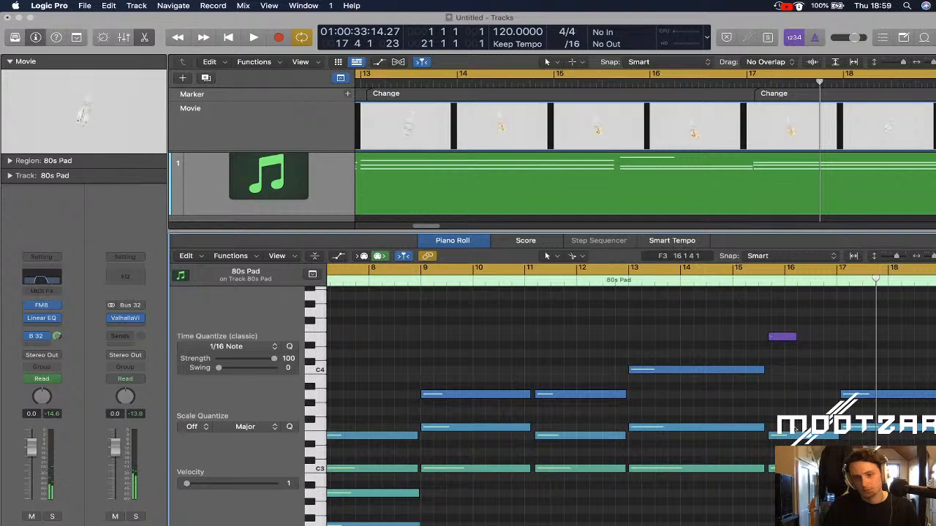
click(626, 285)
key(space)
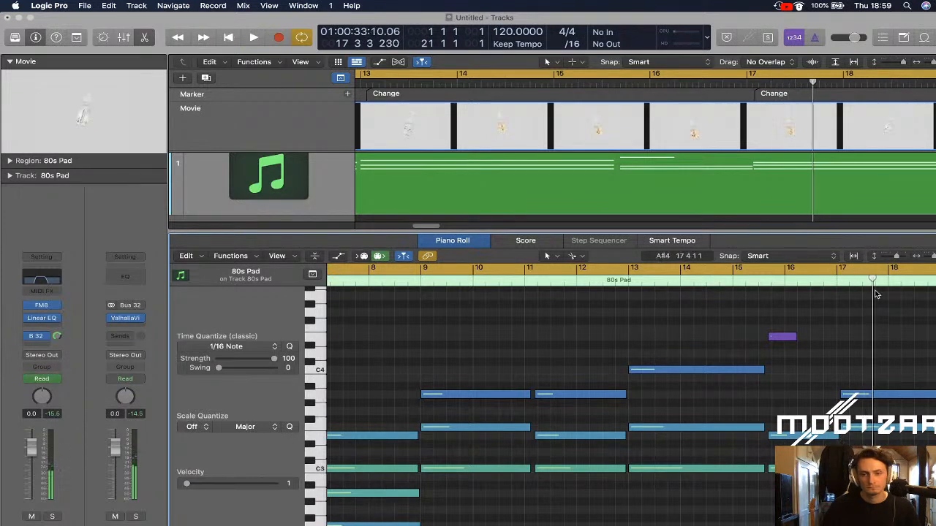
drag(758, 283, 621, 280)
click(627, 280)
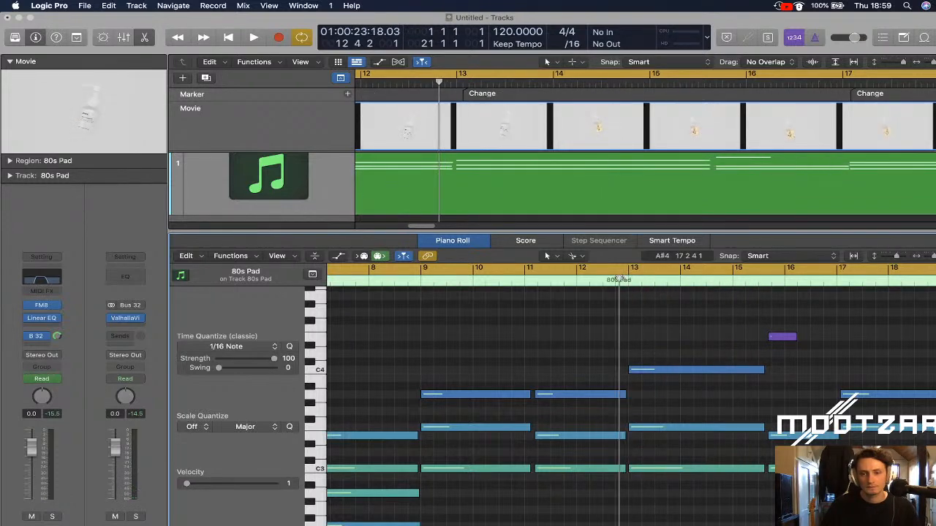
Shorten the bar 13 chord to end before 14.5, start the following E4-topped chord at about 14.5, and audition the change
key(Return)
key(space)
key(space)
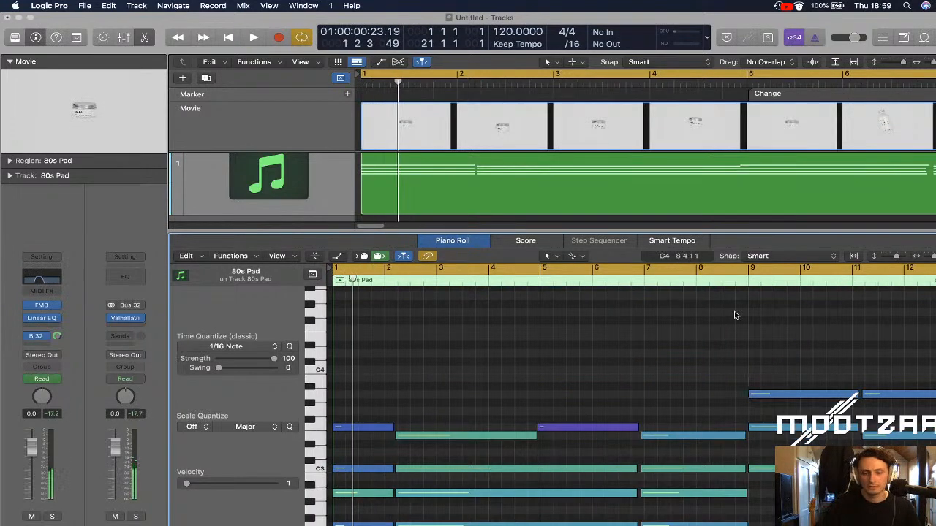
scroll(736, 315, right, 10)
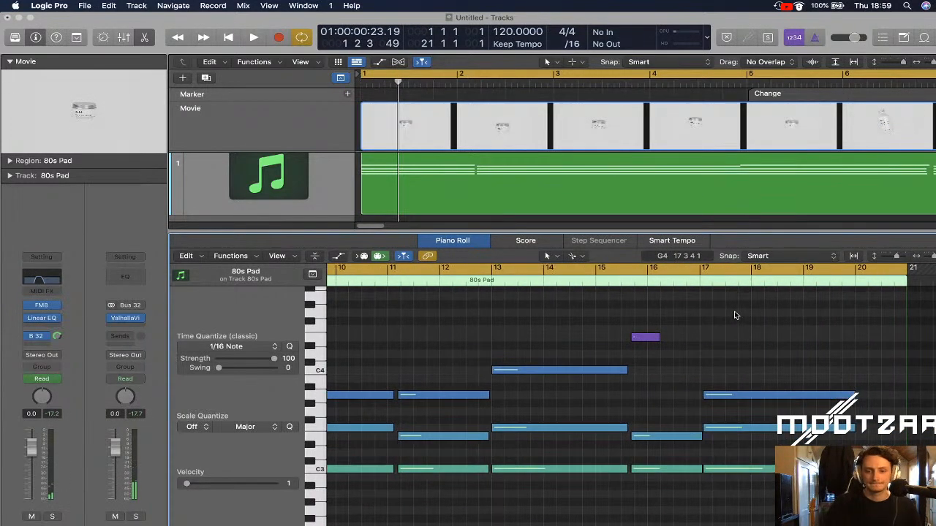
drag(619, 348, 560, 465)
drag(612, 324, 570, 470)
click(481, 317)
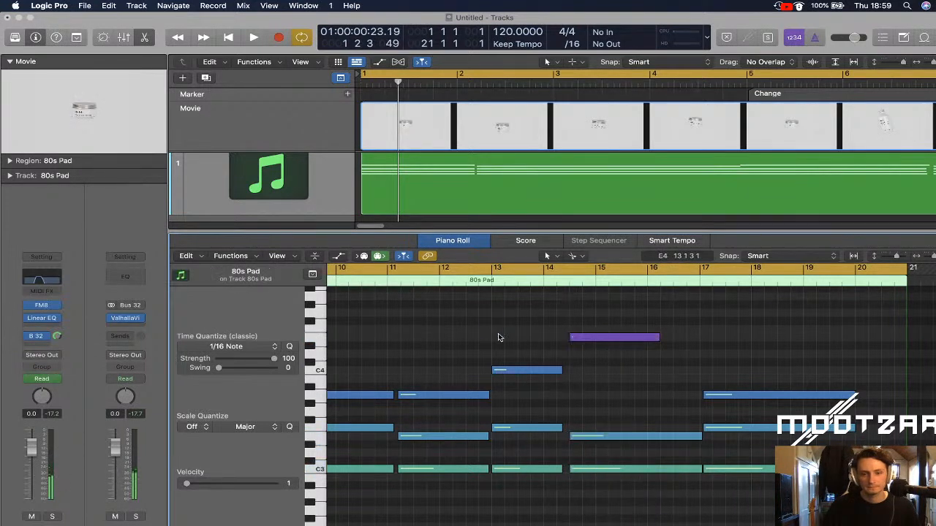
double_click(476, 282)
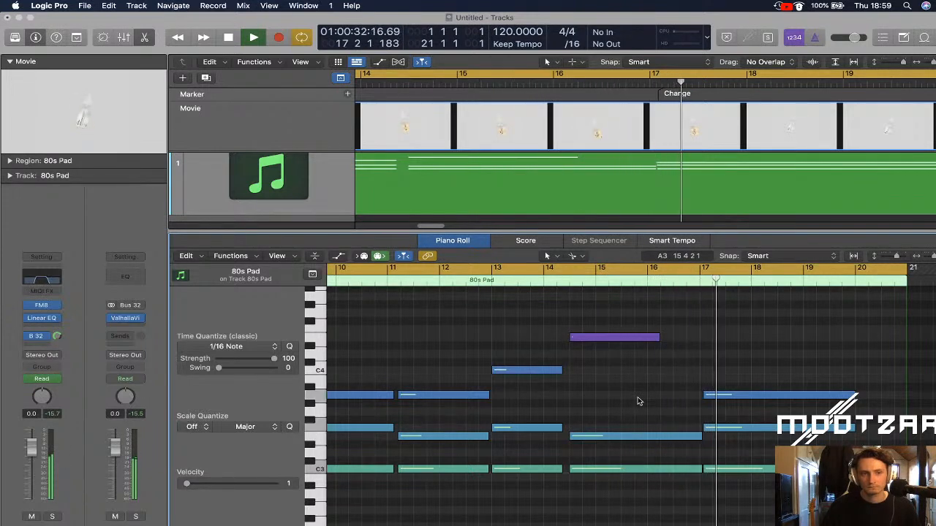
key(space)
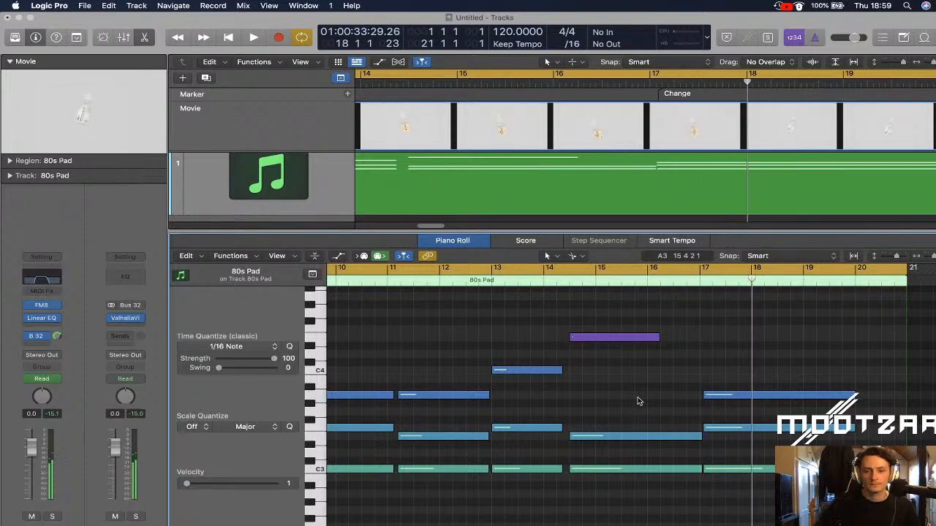
Shorten the bar 9 chord to end just after bar 10 and extend the following chord back to about a beat after bar 10
scroll(638, 401, left, 10)
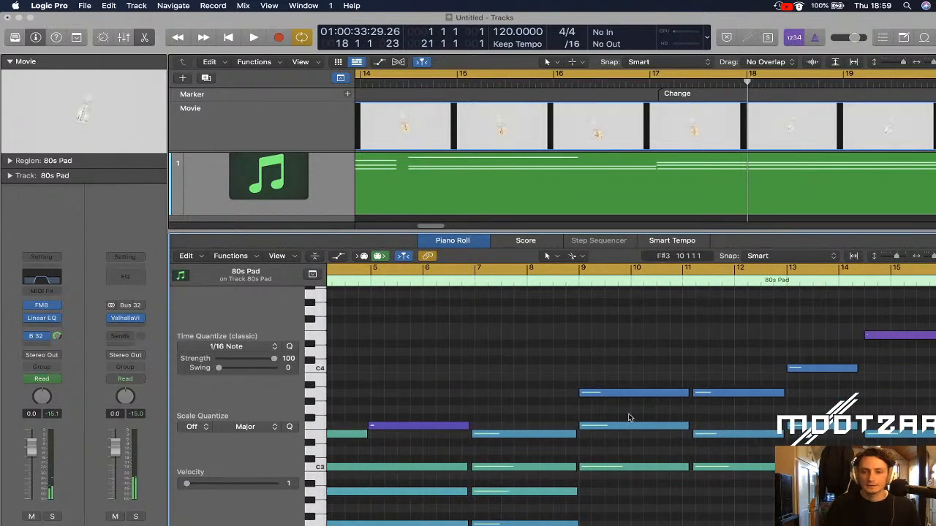
click(577, 283)
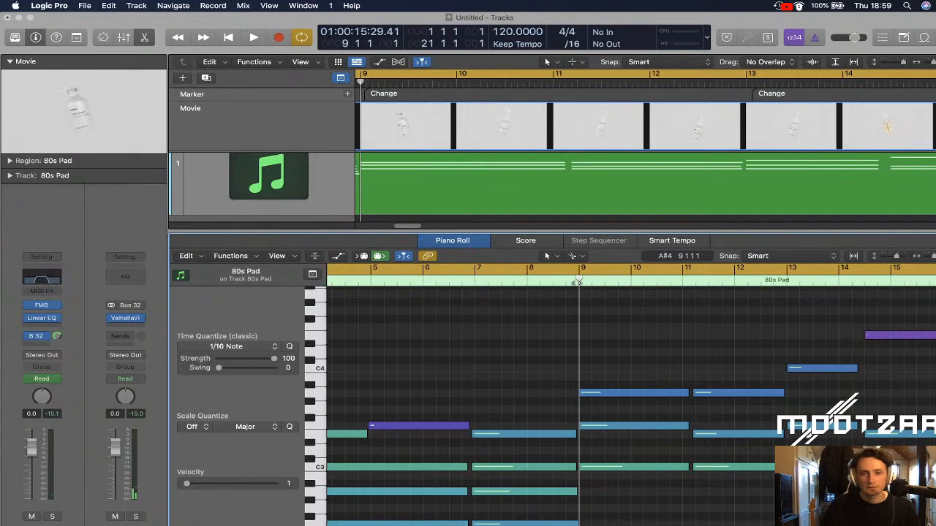
drag(577, 281, 638, 282)
mouse_move(649, 282)
mouse_down()
mouse_move(607, 280)
mouse_move(658, 280)
mouse_move(637, 278)
mouse_up()
drag(668, 357, 644, 468)
click(684, 482)
key(comma)
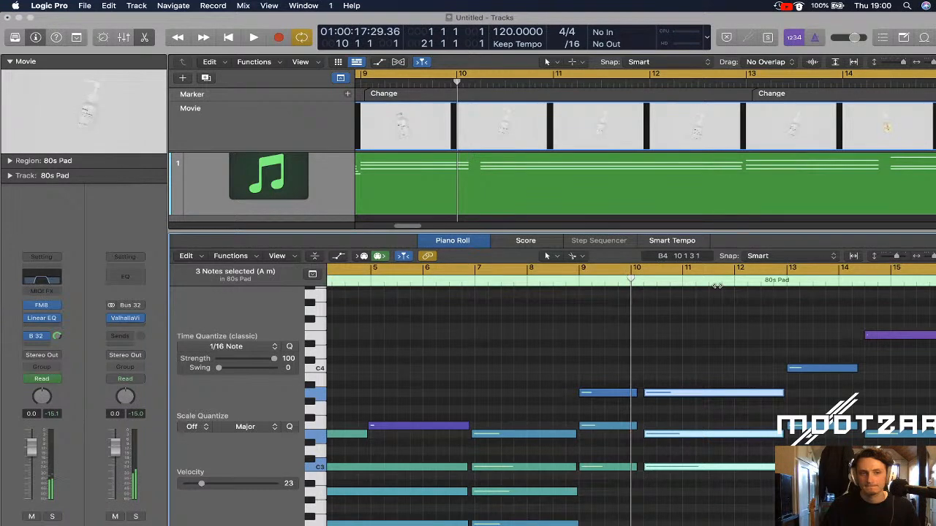
Audition the retimed chords from just before bar 9
click(569, 282)
key(space)
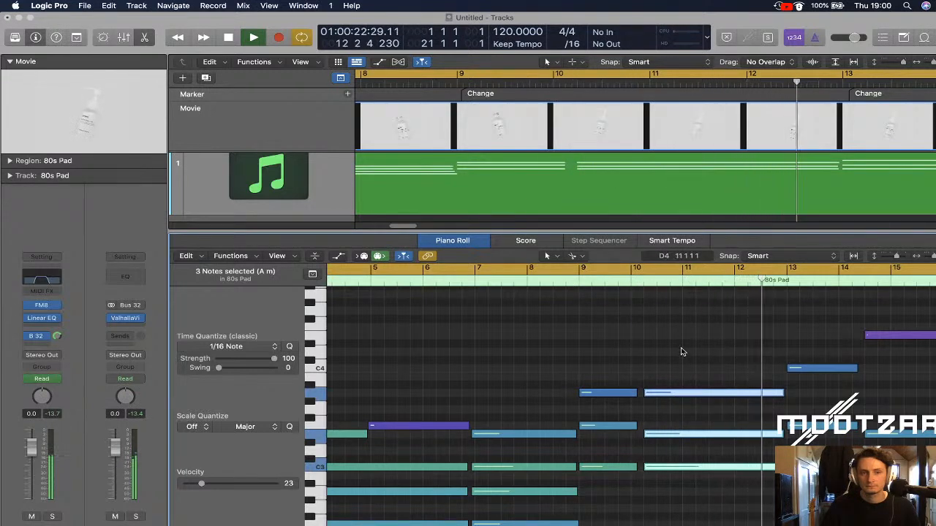
key(space)
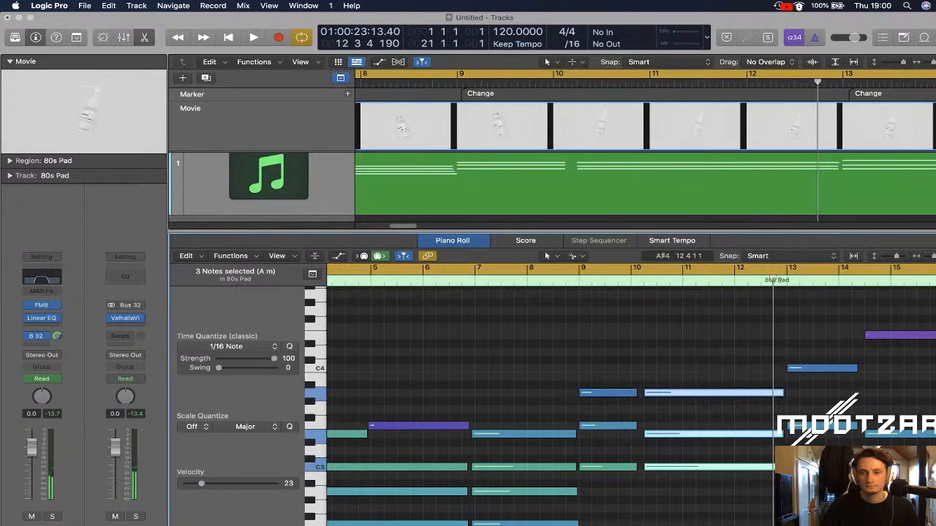
key(space)
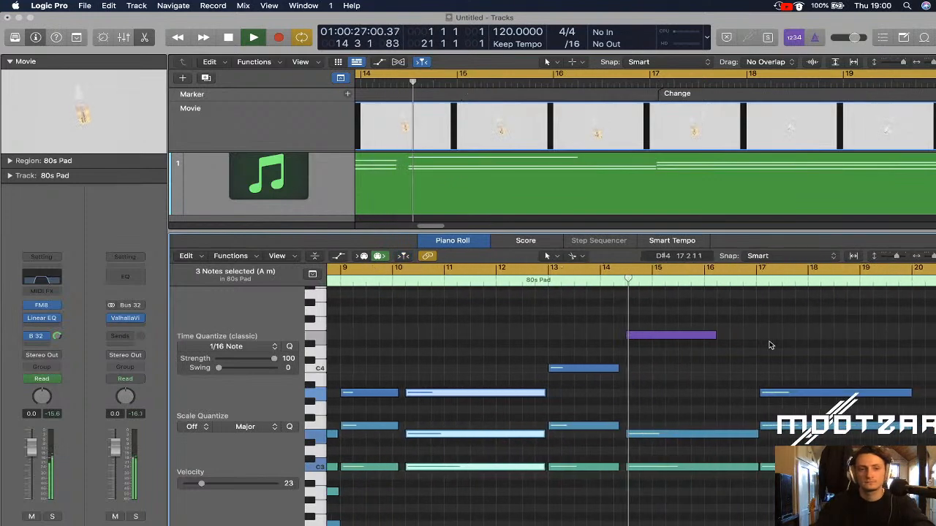
Copy the bar 17 chord's top A3 note up to C4 and audition from just before bar 17
key(super+Left)
key(super+Left)
key(super+Left)
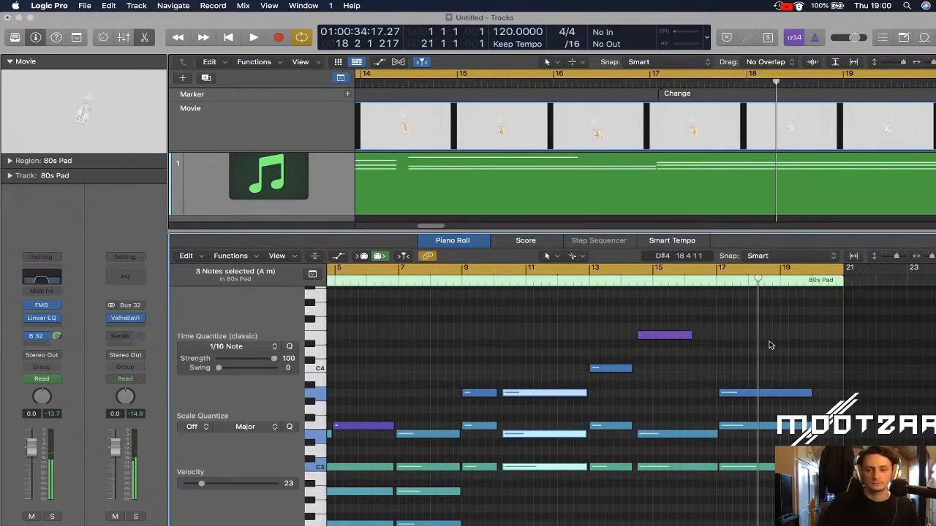
click(748, 467)
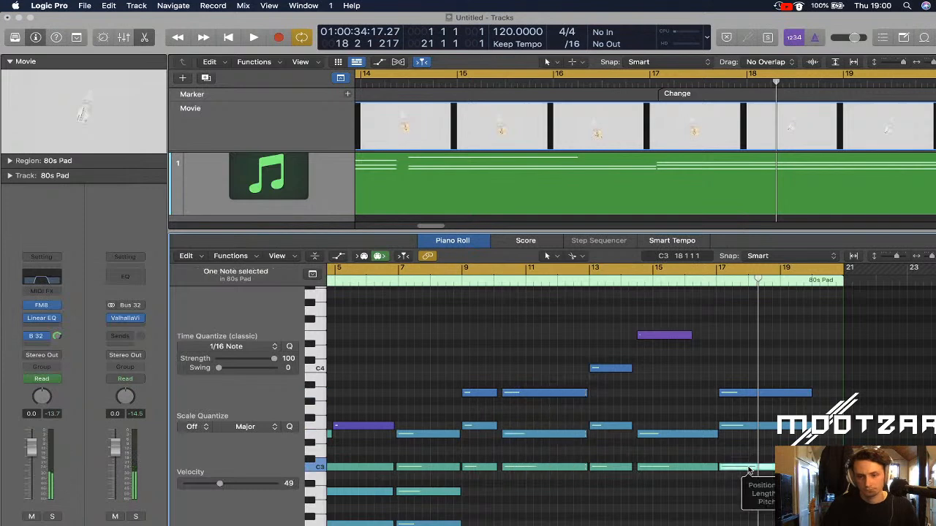
click(748, 427)
click(748, 393)
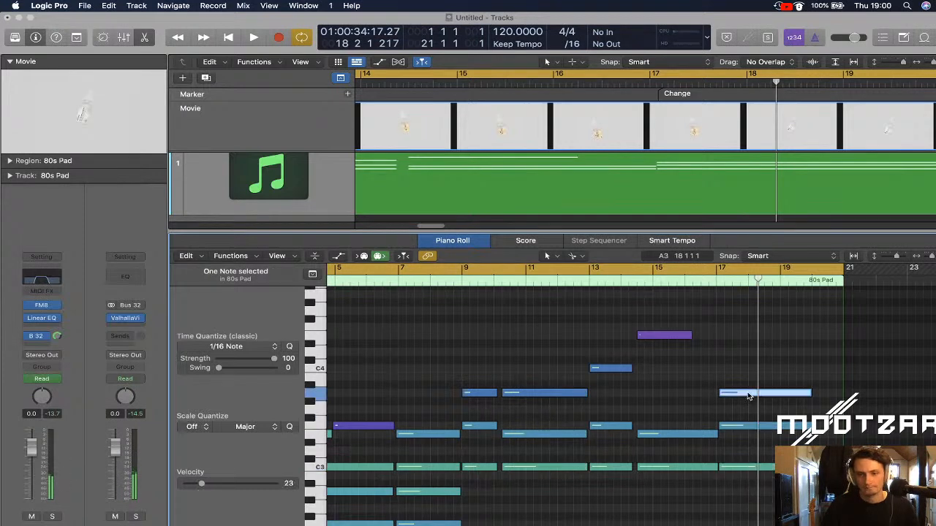
drag(748, 393, 744, 367)
double_click(712, 282)
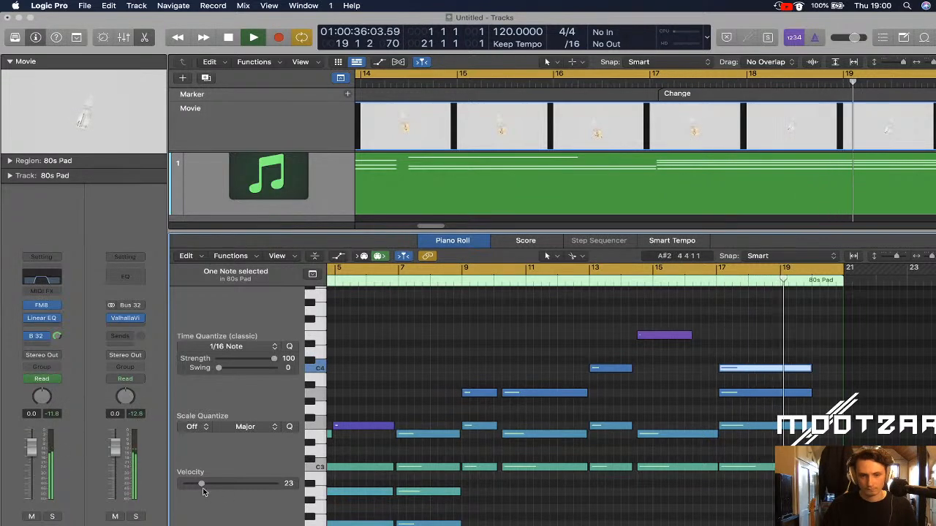
Stop playback, set the bar 17 C4 note's velocity to 8 and clear the note selection
key(space)
drag(229, 488, 190, 488)
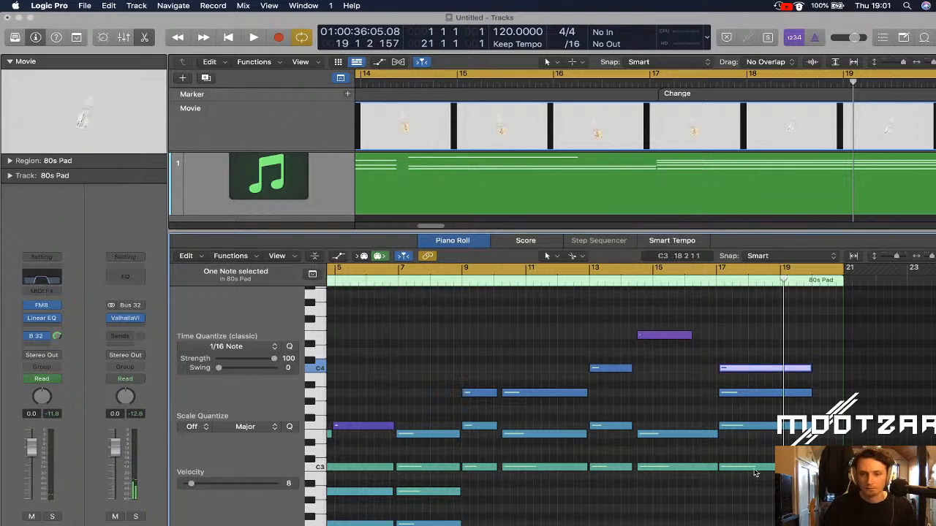
click(754, 471)
drag(755, 473, 755, 467)
click(744, 451)
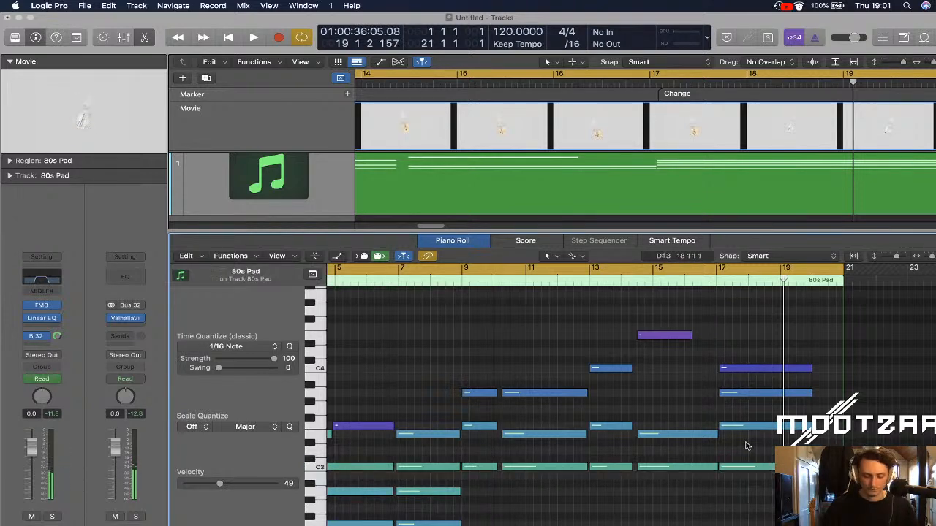
Return to the project start, enlarge the tracks area and display the 80s Pad's High Cut Frequency automation across the region
key(Return)
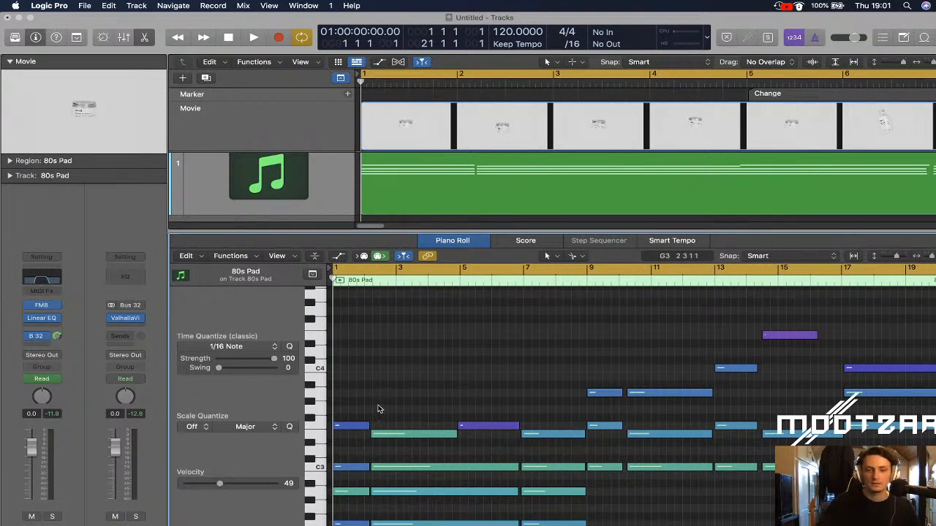
scroll(379, 410, down, 3)
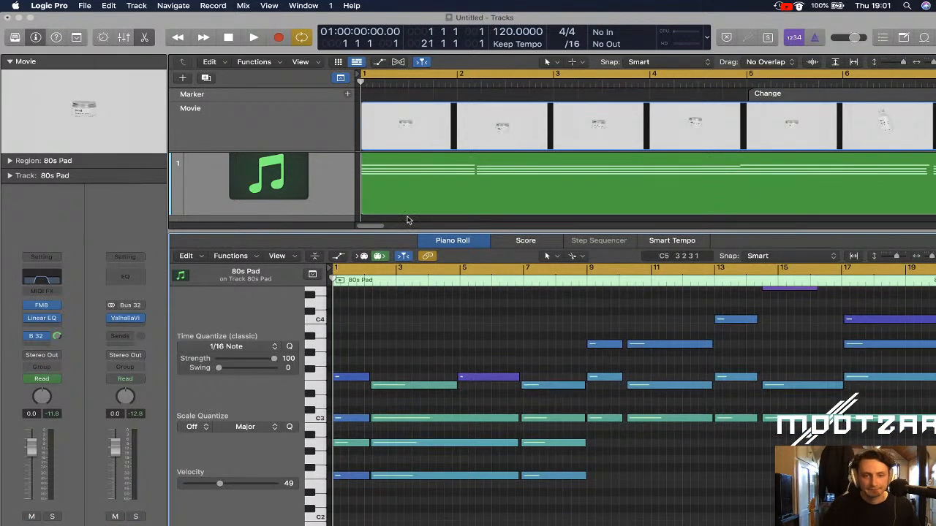
drag(407, 231, 406, 367)
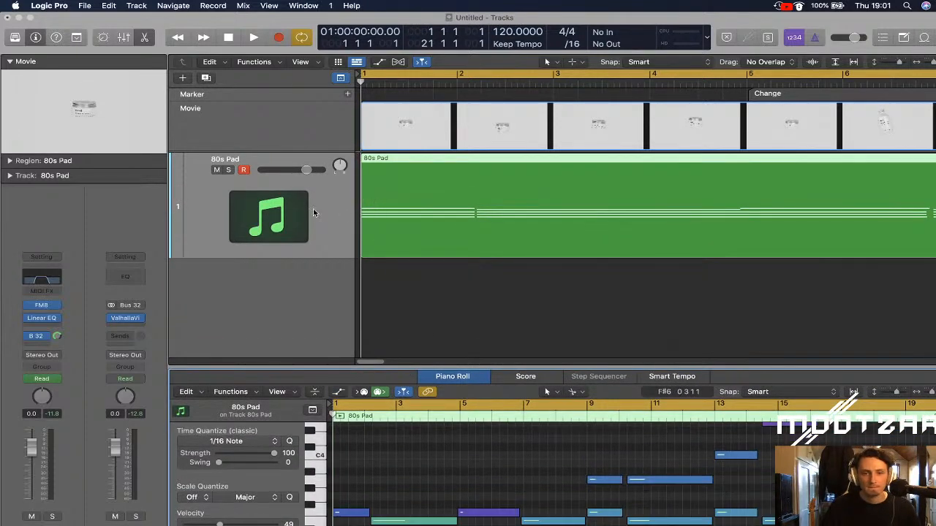
key(a)
drag(933, 63, 928, 67)
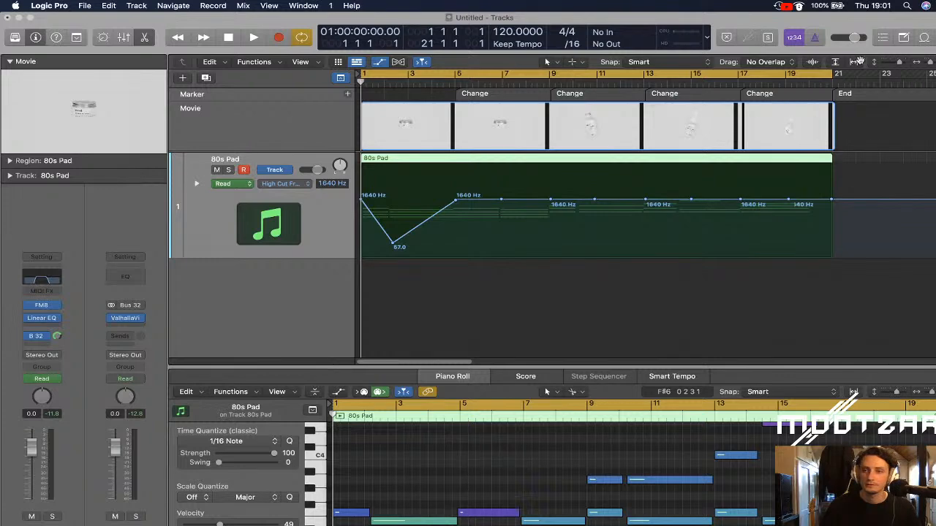
click(853, 62)
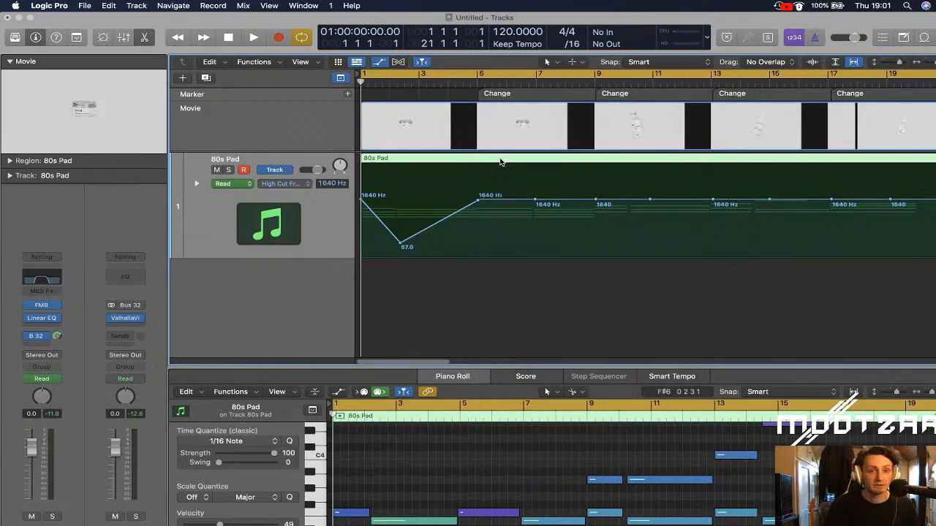
Audition the opening, add a 414 Hz High Cut dip around bar 6 and lower the point just before bar 9 to 302 Hz
key(space)
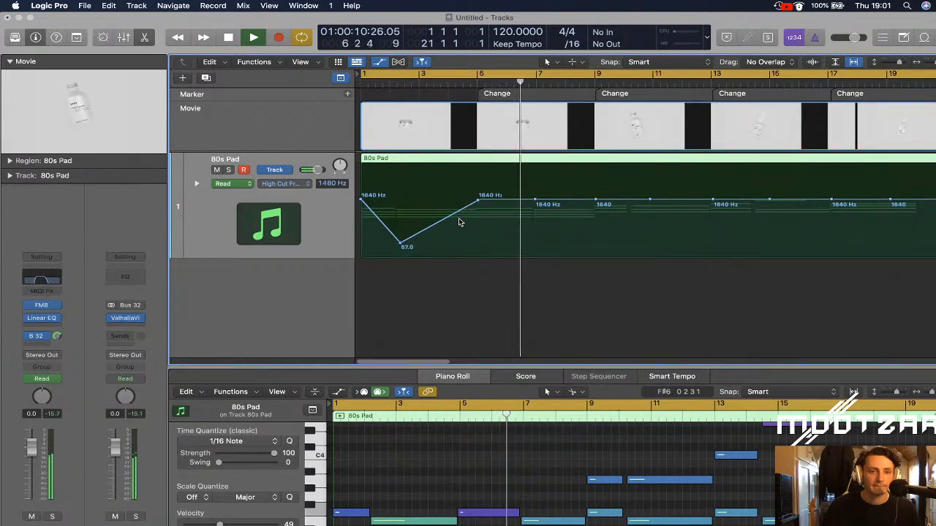
key(space)
click(535, 200)
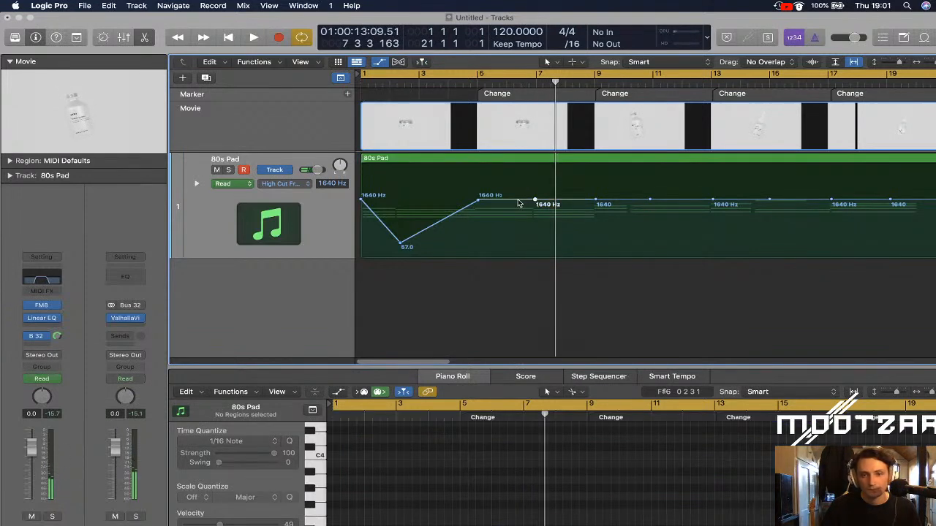
mouse_move(508, 202)
mouse_down()
mouse_move(509, 188)
mouse_move(508, 218)
mouse_up()
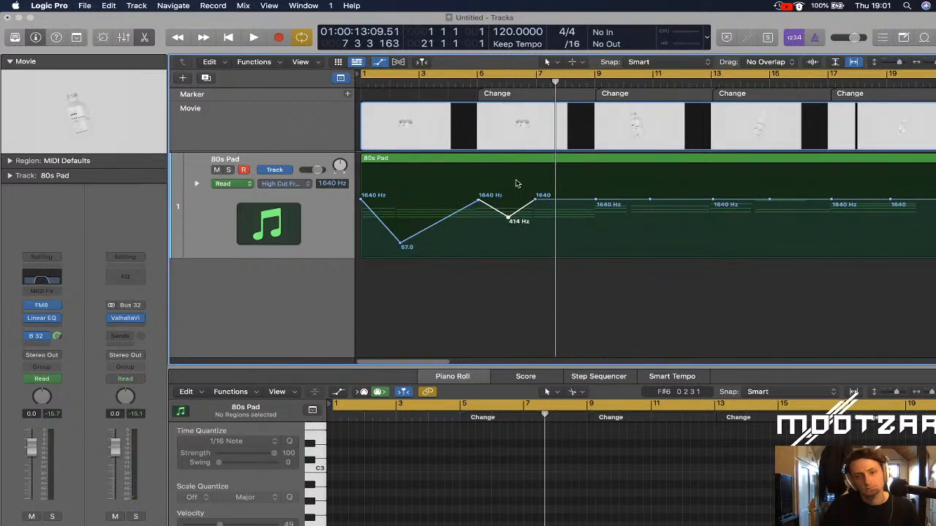
click(535, 197)
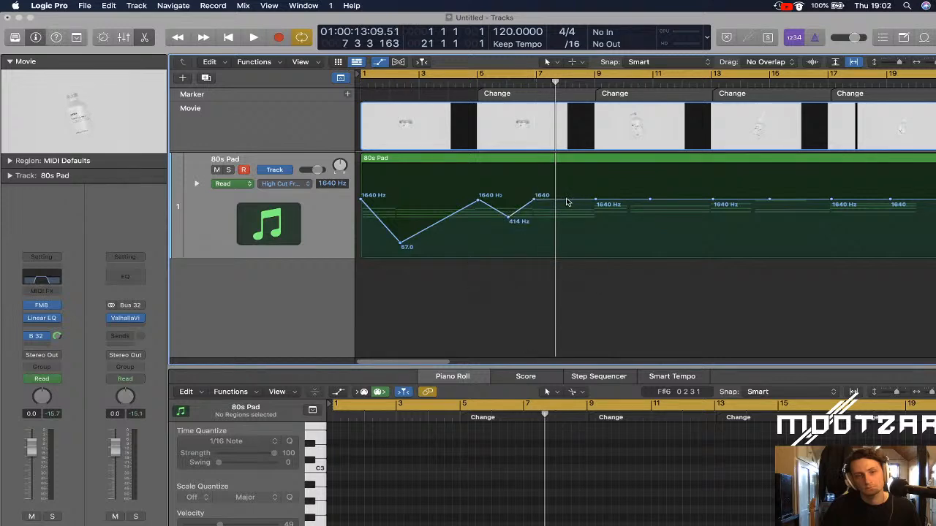
click(594, 200)
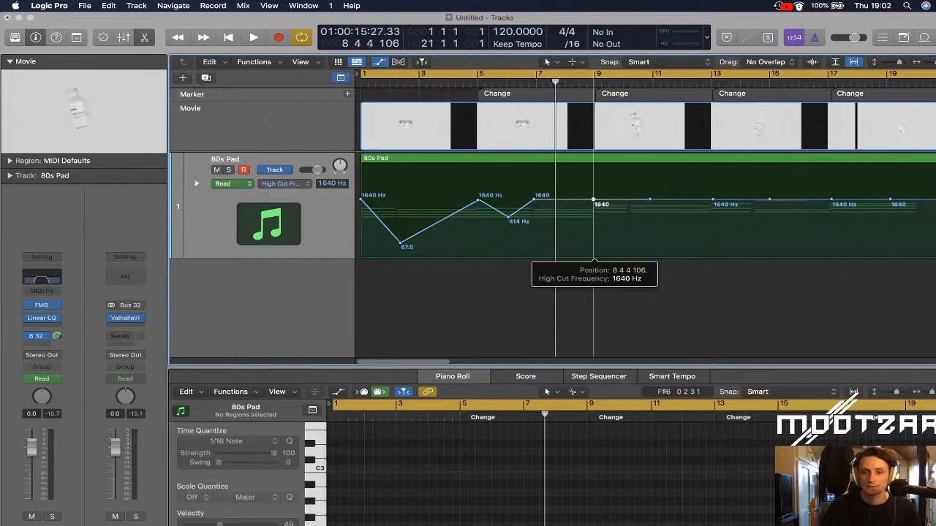
drag(594, 199, 593, 222)
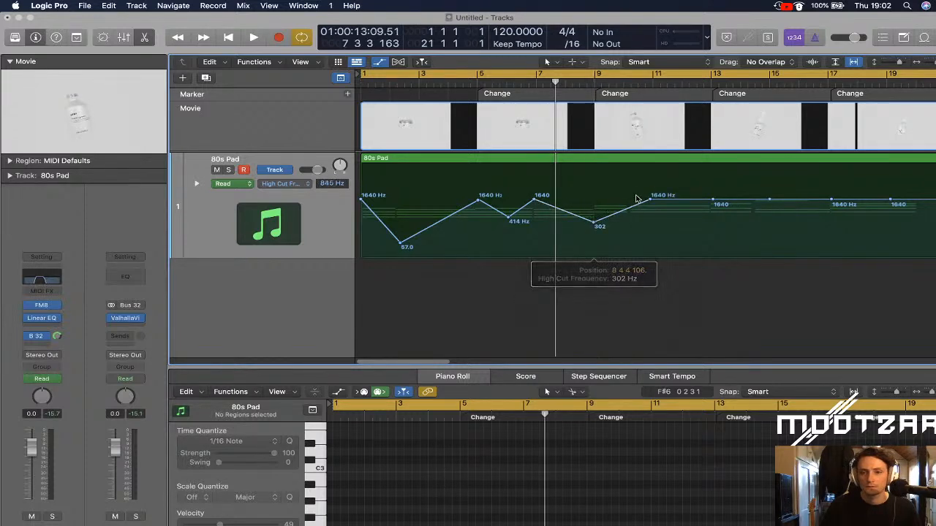
Shift the 1640 Hz High Cut points near bars 11, 13, 15 and 19 earlier, aligning the first three with the chord starts
drag(649, 196, 632, 198)
drag(714, 202, 712, 201)
drag(768, 199, 754, 199)
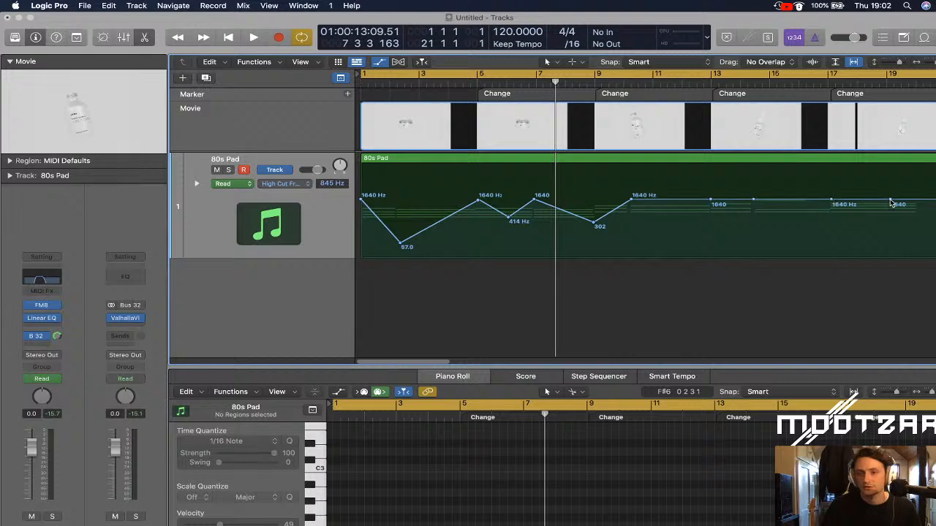
drag(891, 203, 882, 203)
Create High Cut dips of 448 Hz before bar 12, 254 Hz before bar 14, 436 Hz before bar 16 and 194 Hz before bar 19
drag(669, 199, 670, 214)
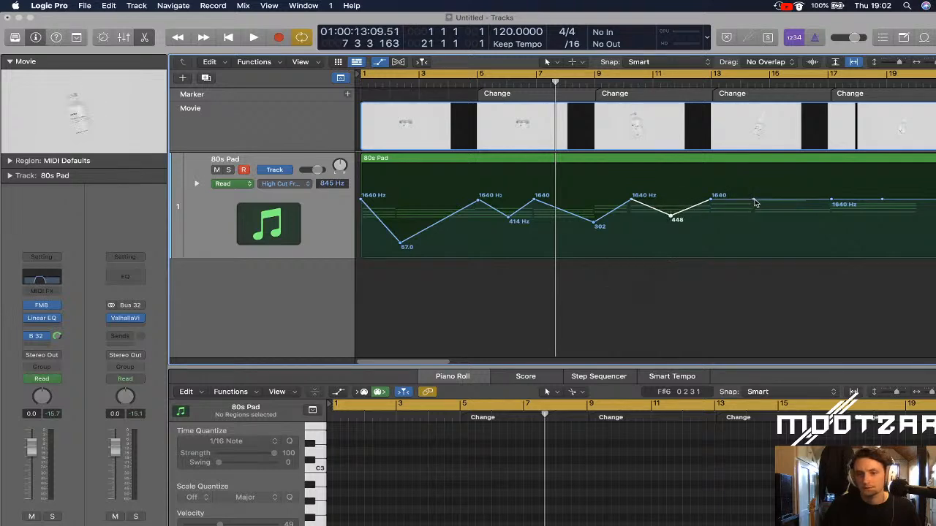
drag(730, 202, 731, 225)
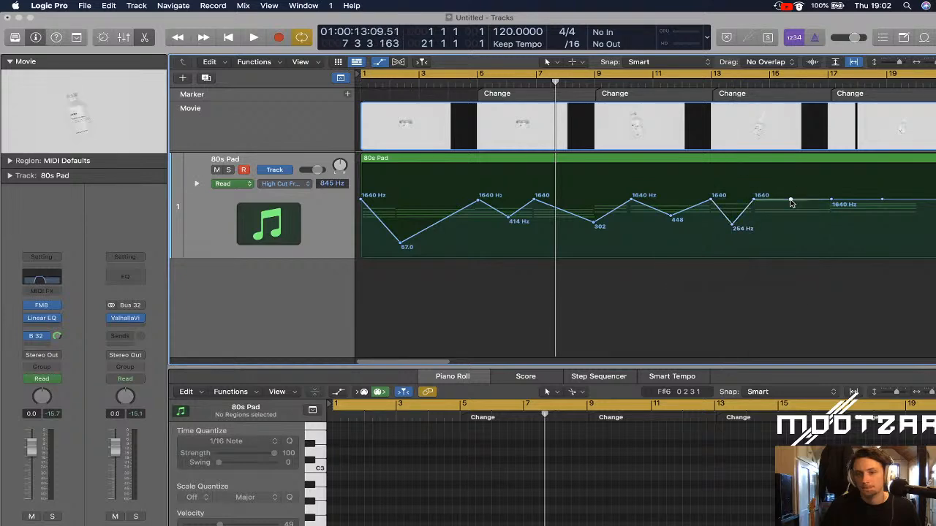
mouse_move(790, 199)
mouse_down()
mouse_move(802, 199)
mouse_move(791, 198)
mouse_move(791, 217)
mouse_up()
drag(881, 201, 883, 227)
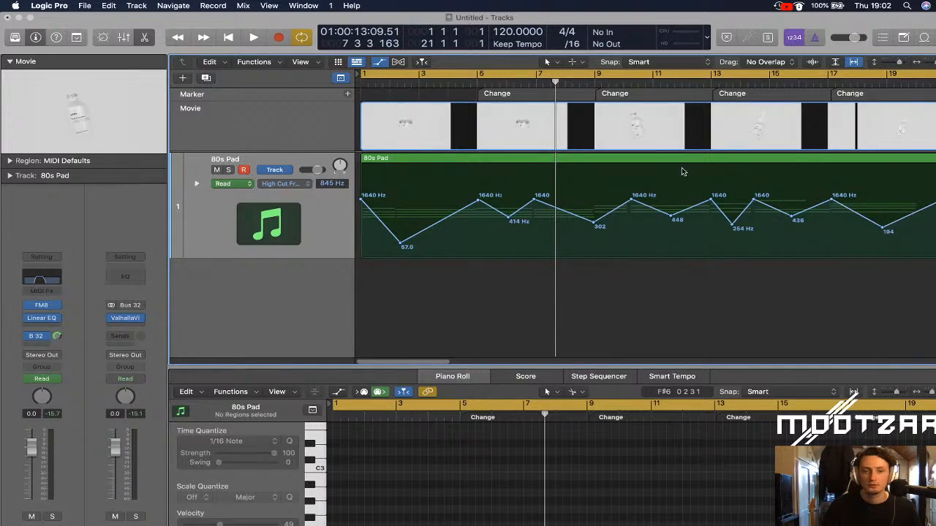
Audition the opening and shift the High Cut points to 414 Hz before bar 7, 1640 Hz at bar 9, 302 Hz past bar 10 and 1640 Hz near bar 11
key(Return)
key(space)
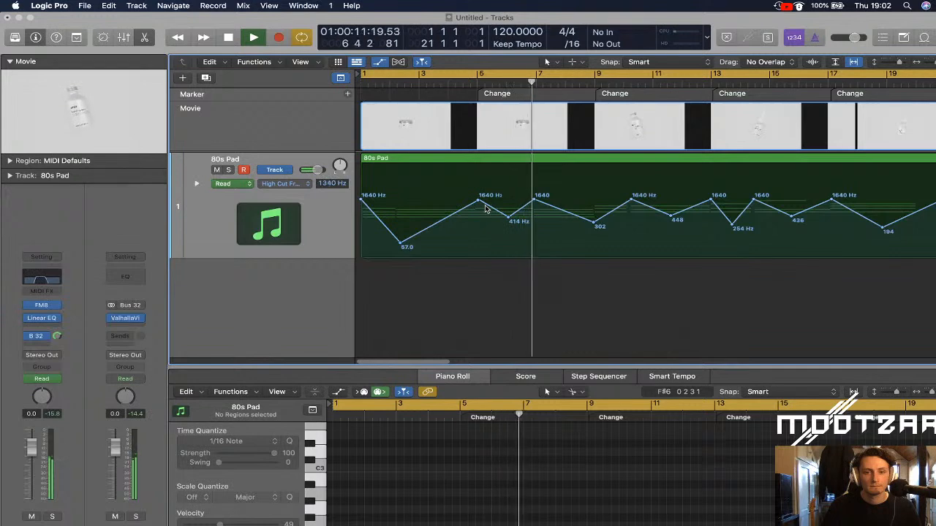
key(space)
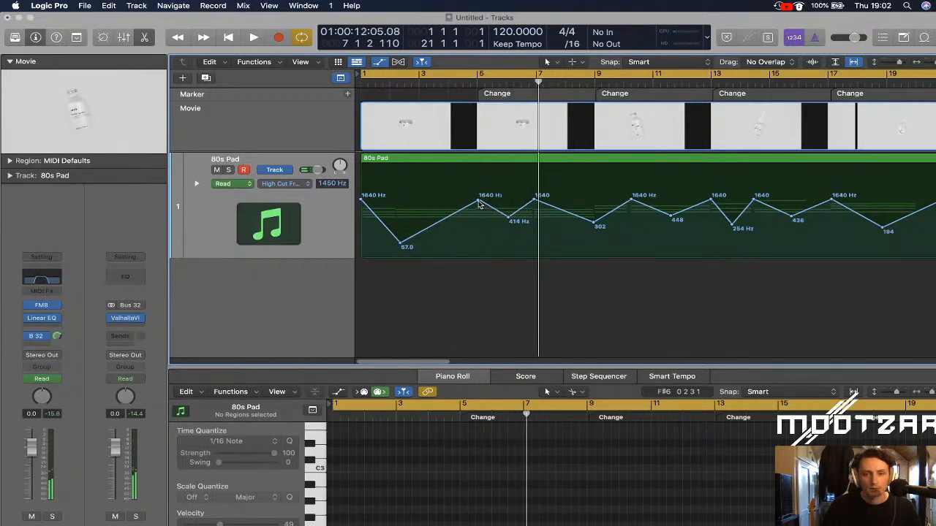
click(536, 198)
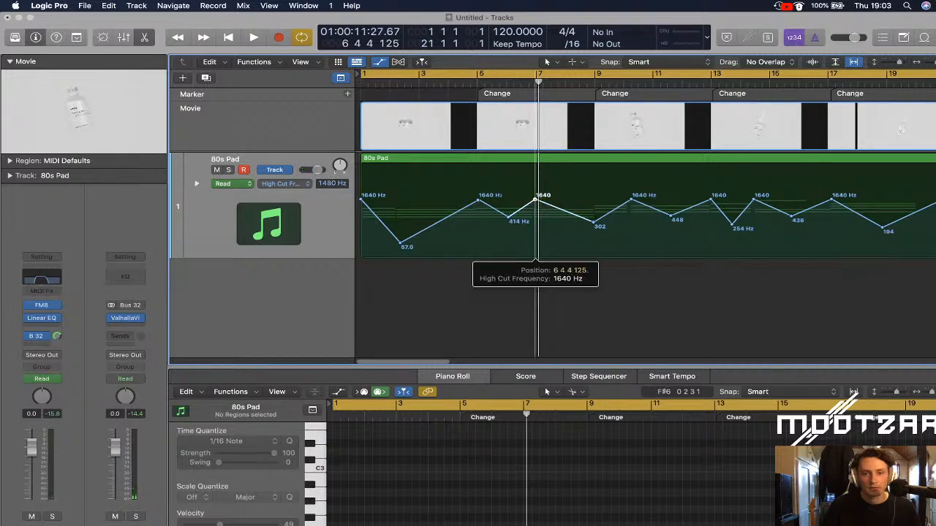
drag(509, 219, 593, 198)
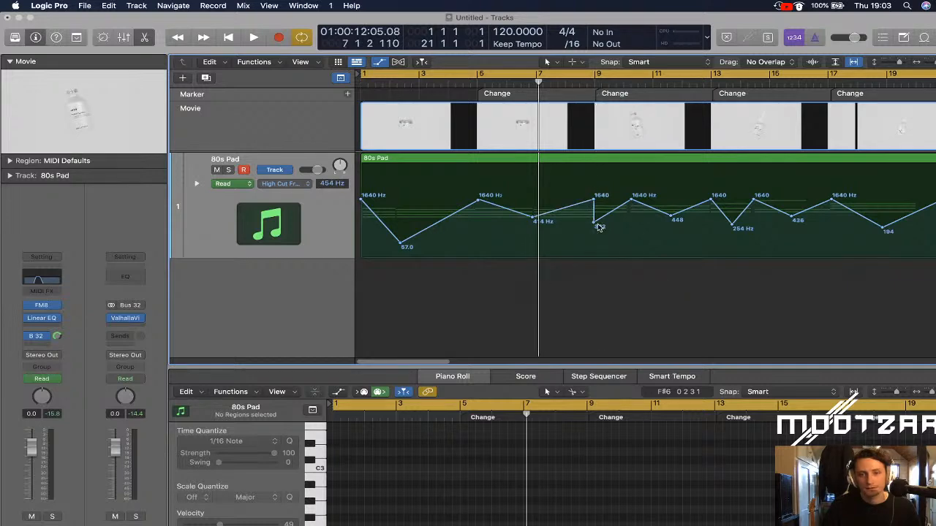
drag(596, 225, 654, 202)
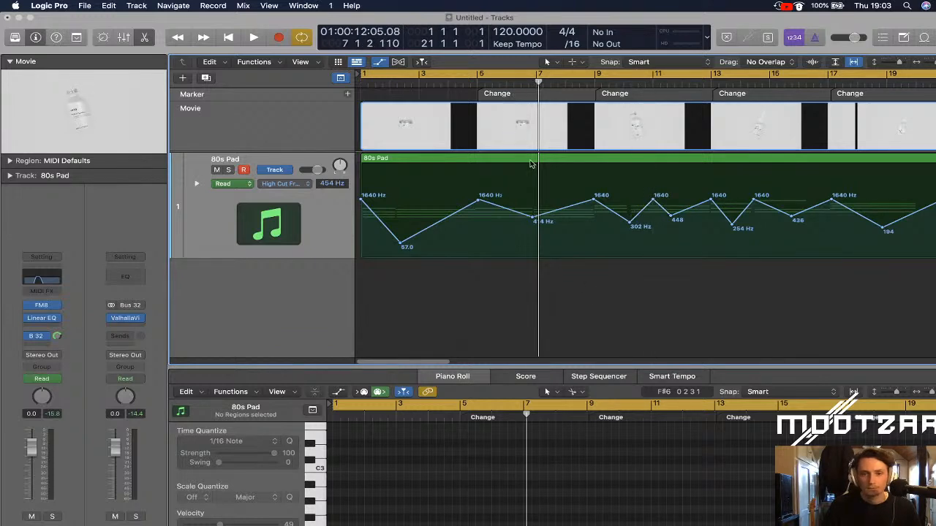
Lower the High Cut points to 52 Hz before bar 7, 117 Hz past bar 10, 60 Hz near bar 11 and 167 Hz before bar 12
drag(533, 220, 532, 239)
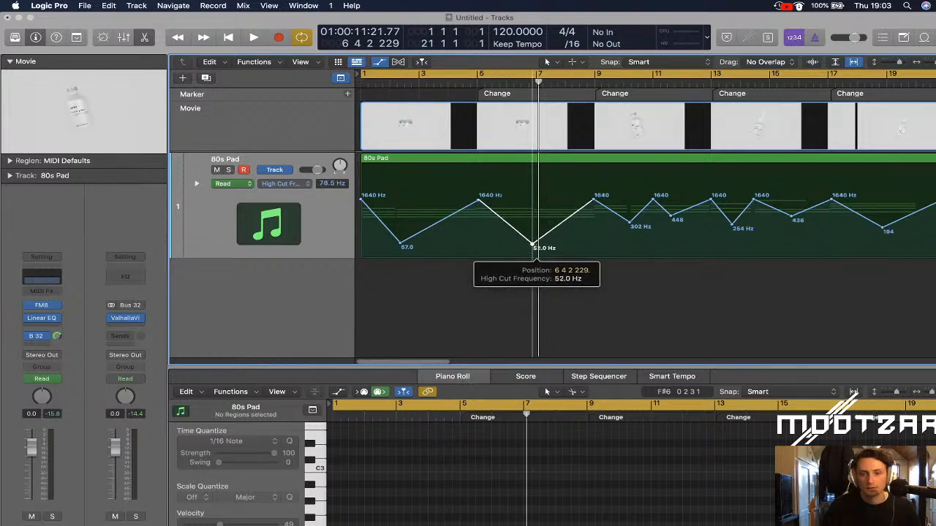
drag(533, 242, 533, 243)
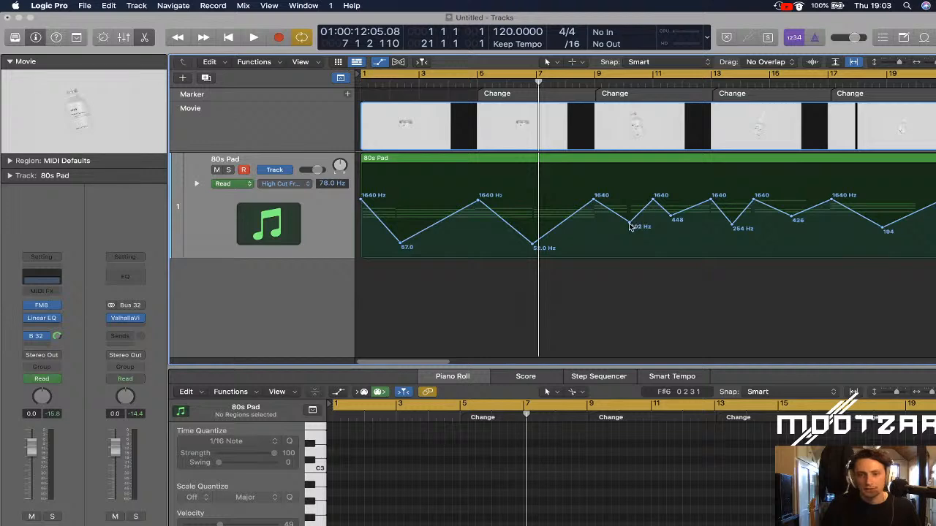
drag(629, 226, 629, 229)
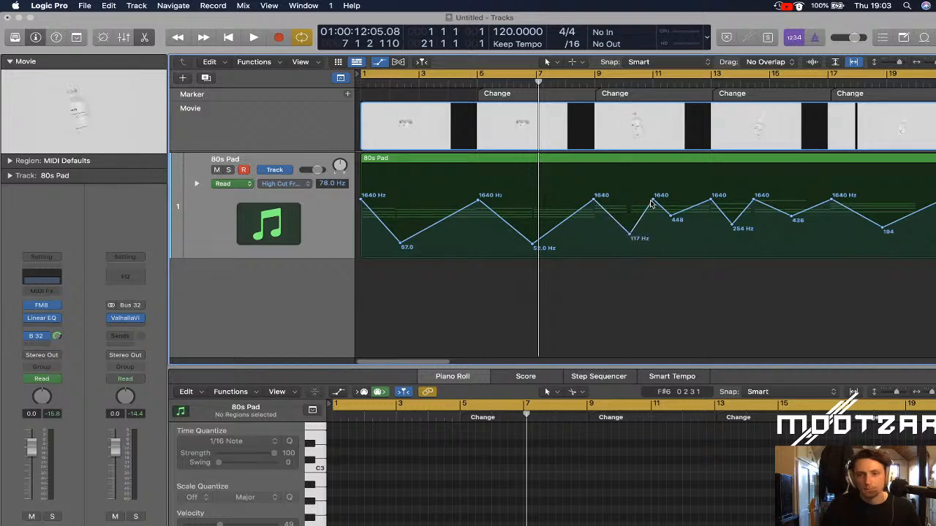
drag(656, 202, 671, 232)
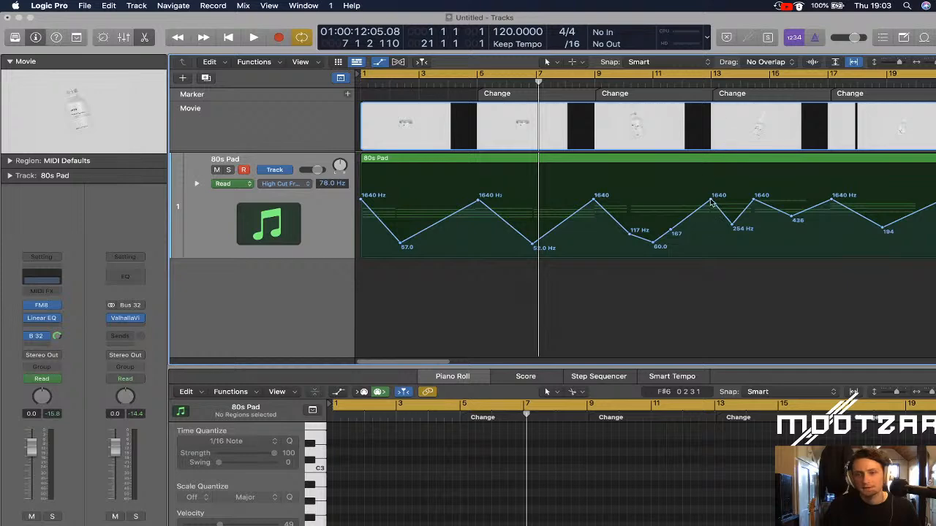
Lower the High Cut points to 44 Hz around bar 15, 139 Hz before bar 16 and 52 Hz before bar 19
click(831, 200)
drag(761, 195, 771, 246)
drag(792, 213, 791, 235)
drag(882, 228, 883, 247)
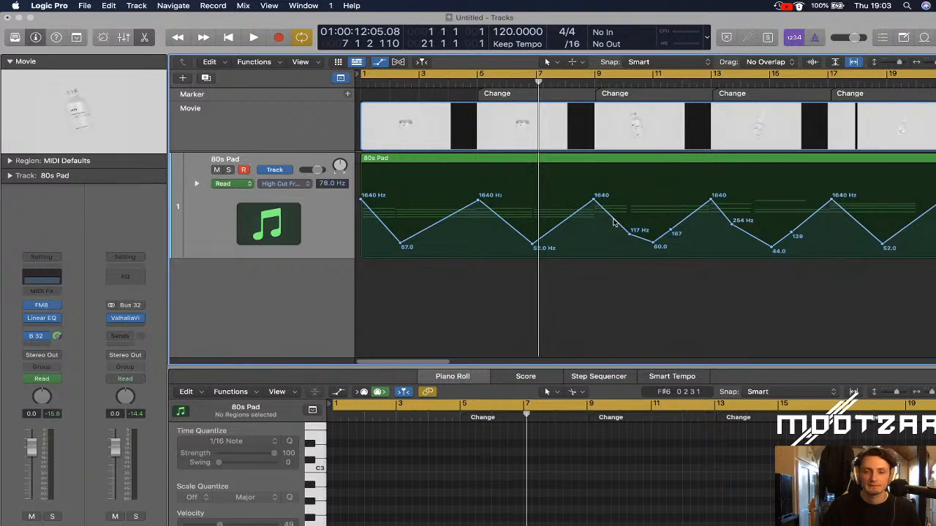
Audition the opening from the project start and adjust the High Cut dip in bar 2 to 74 Hz
key(Return)
key(space)
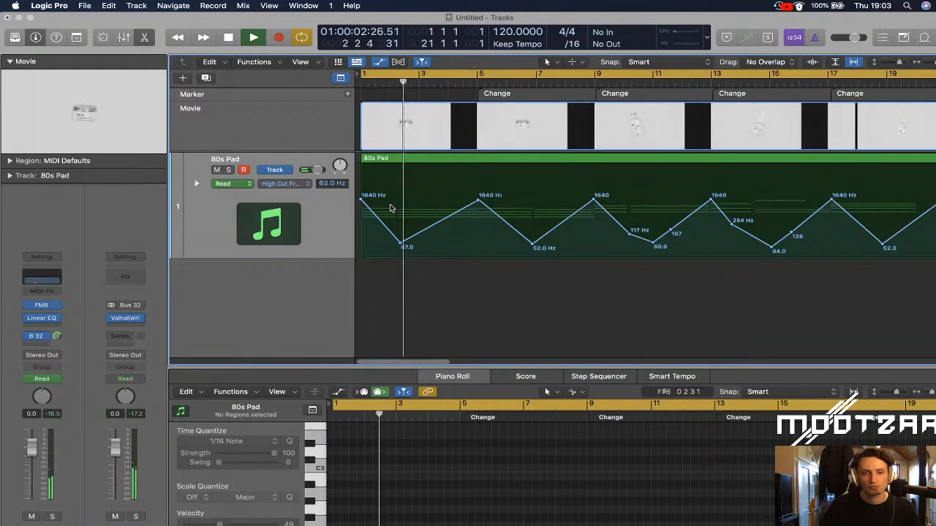
key(space)
drag(401, 250, 400, 244)
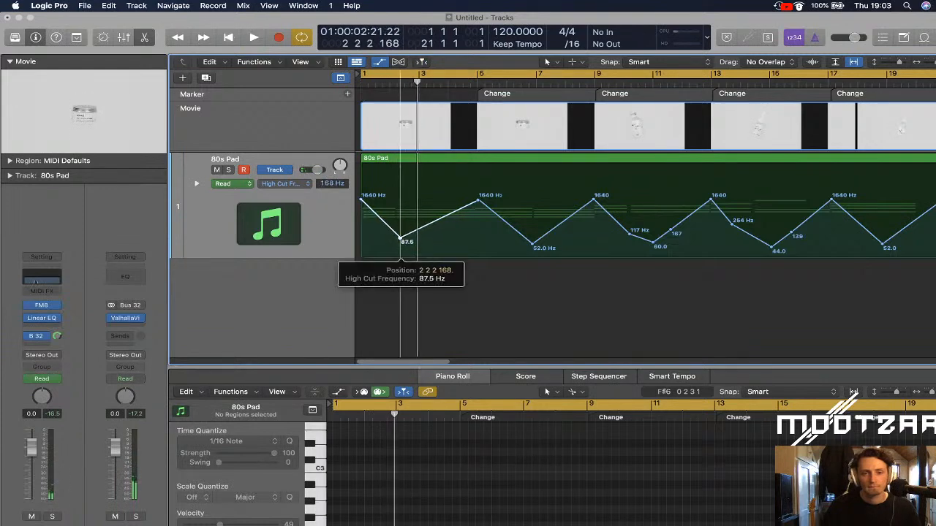
key(Return)
key(space)
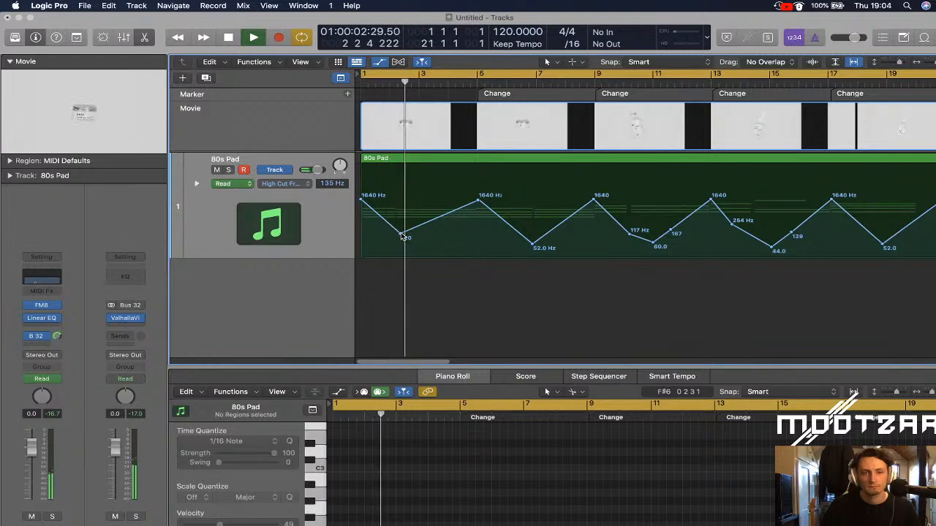
drag(400, 235, 400, 241)
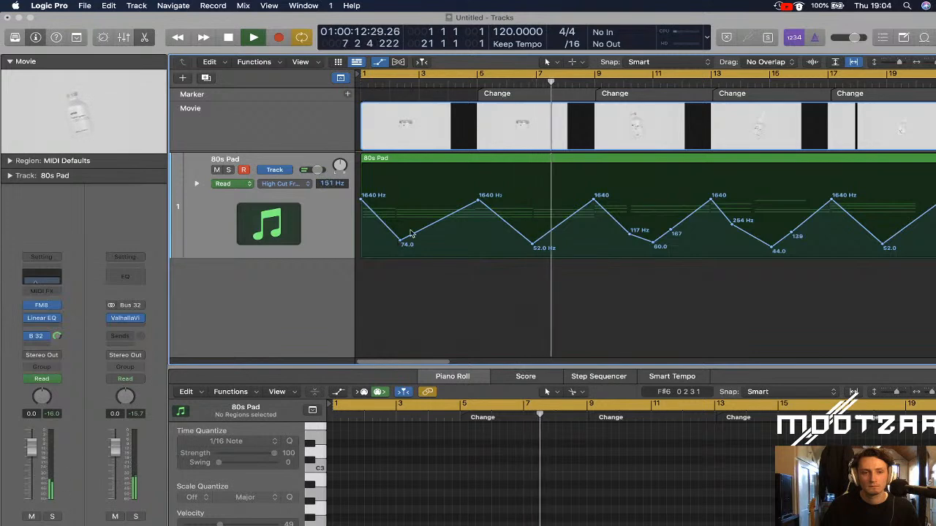
Raise the High Cut dips to 85 Hz in bar 2, 99.5 Hz before bar 7 and 104 Hz near bar 11, auditioning the opening
key(space)
drag(530, 245, 532, 235)
drag(401, 245, 401, 240)
key(Return)
key(space)
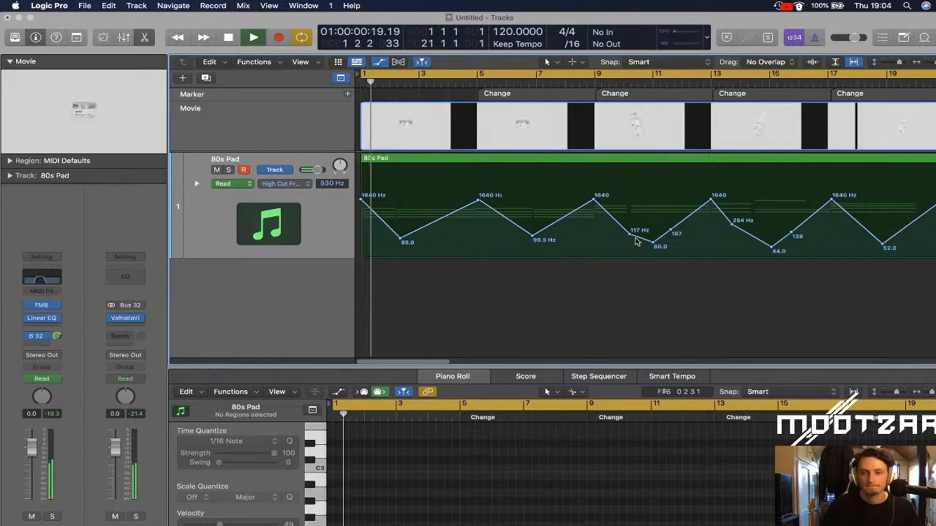
drag(655, 246, 631, 237)
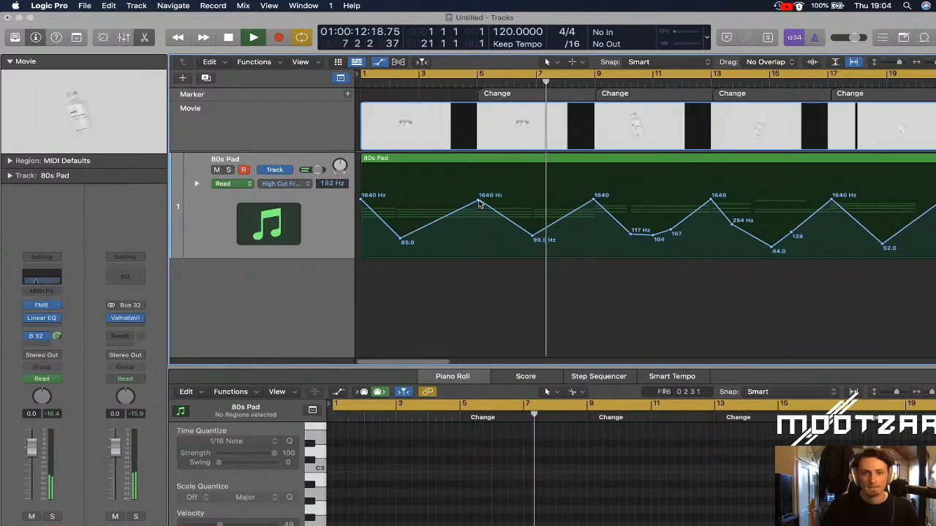
key(space)
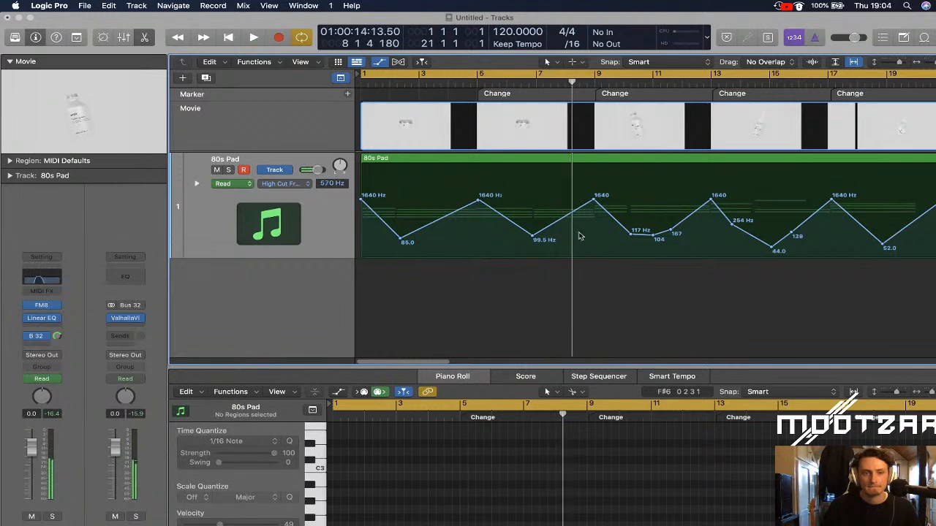
Reshape the High Cut automation into later single dips of 99.5 Hz at bar 8, 117 Hz after bar 12, 128 Hz after bar 16 and 52 Hz before bar 20
drag(534, 239, 568, 236)
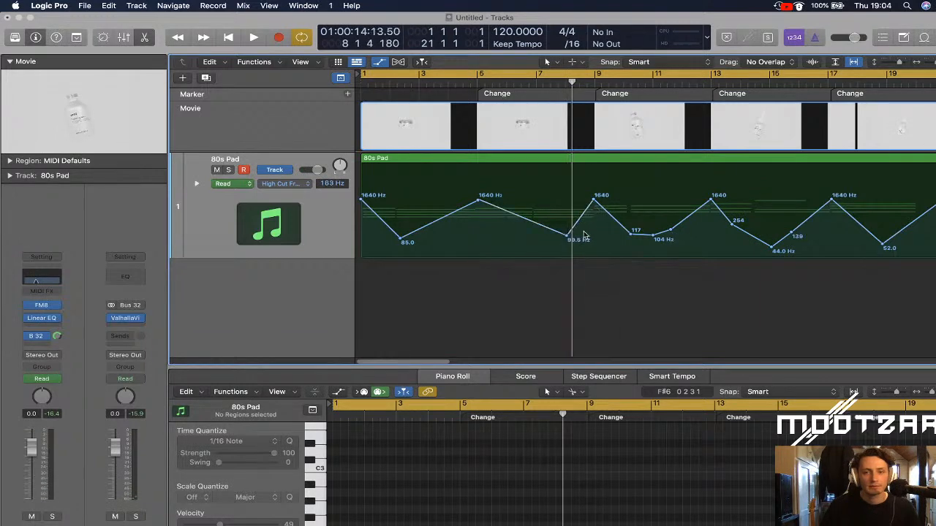
drag(633, 237, 807, 234)
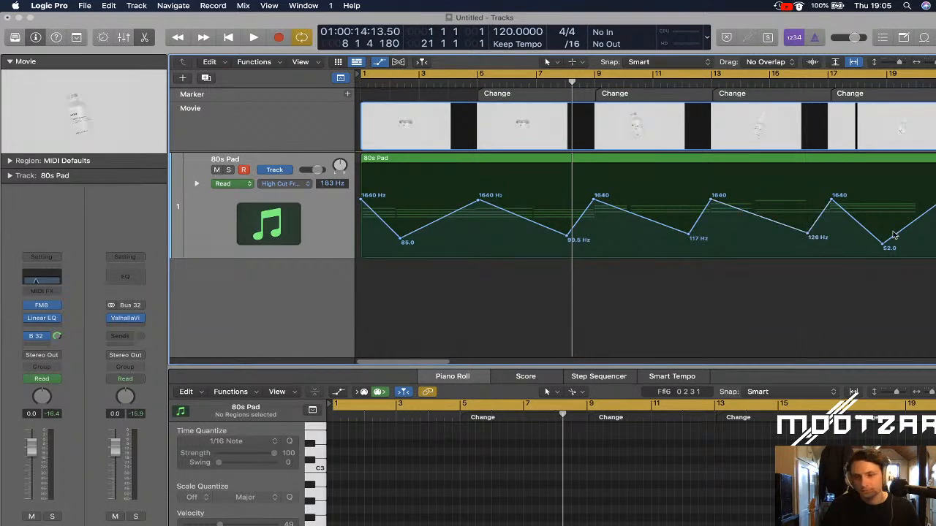
drag(882, 246, 917, 243)
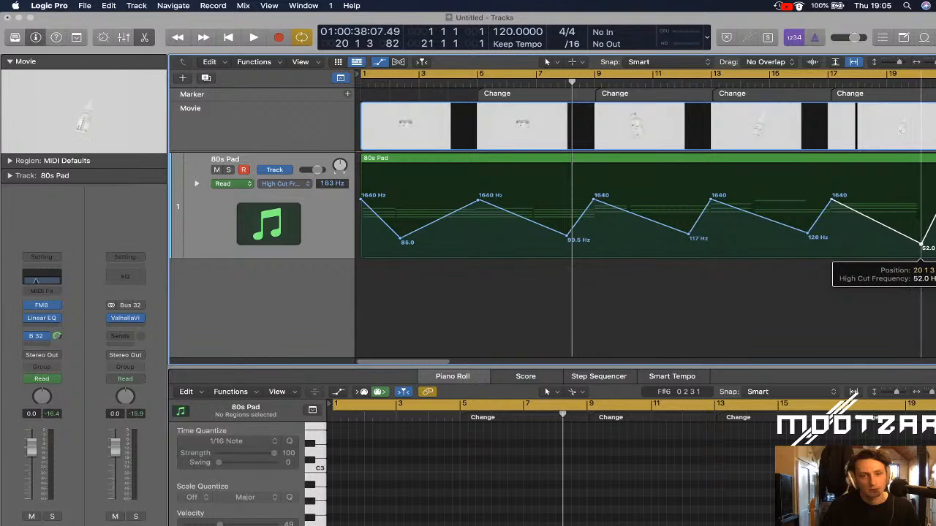
drag(915, 243, 915, 243)
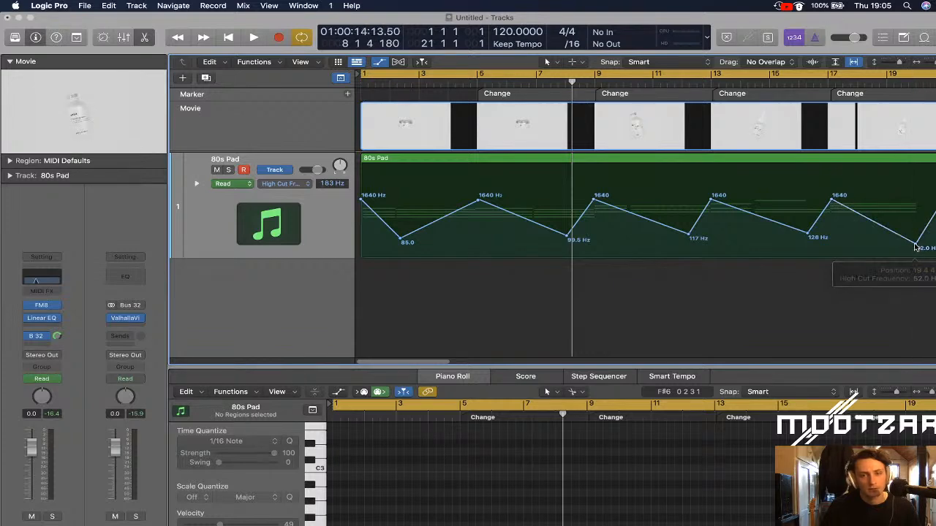
Audition the approach to bar 9 and add a 147 Hz High Cut point just before bar 7
key(space)
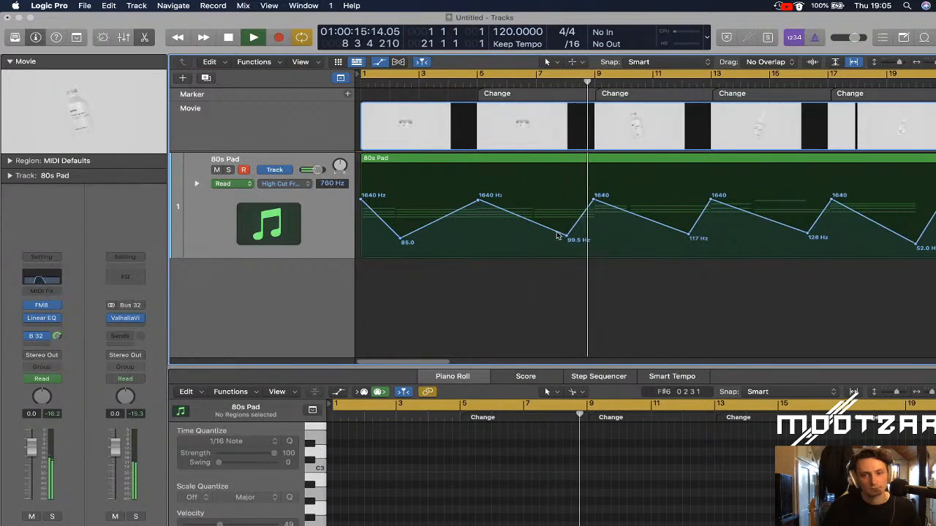
key(space)
drag(533, 224, 532, 228)
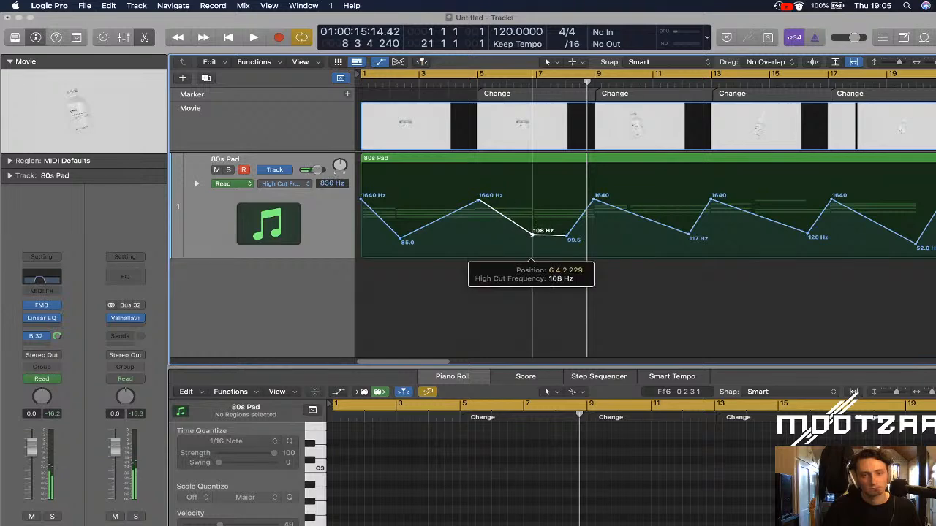
drag(532, 234, 532, 234)
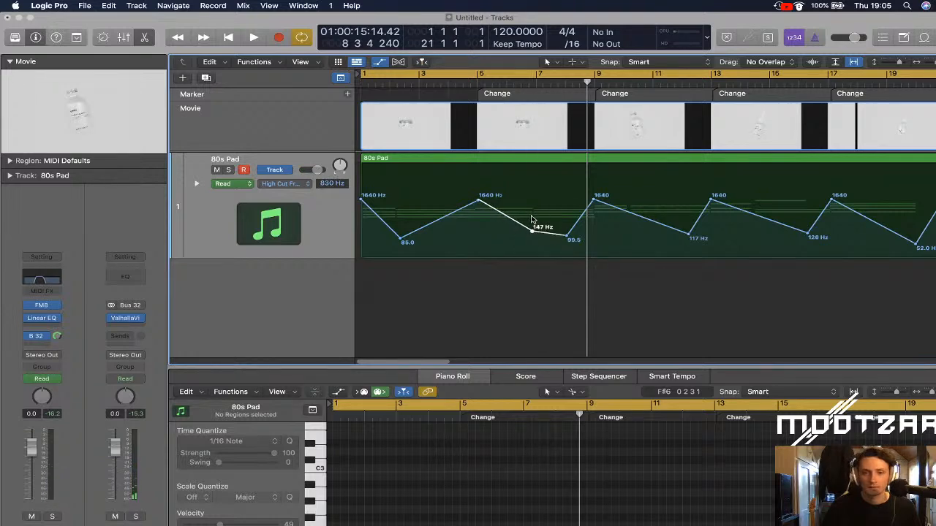
Audition the opening from the project start and move the 1640 Hz High Cut peak from bar 5 to just before bar 4
key(Return)
key(space)
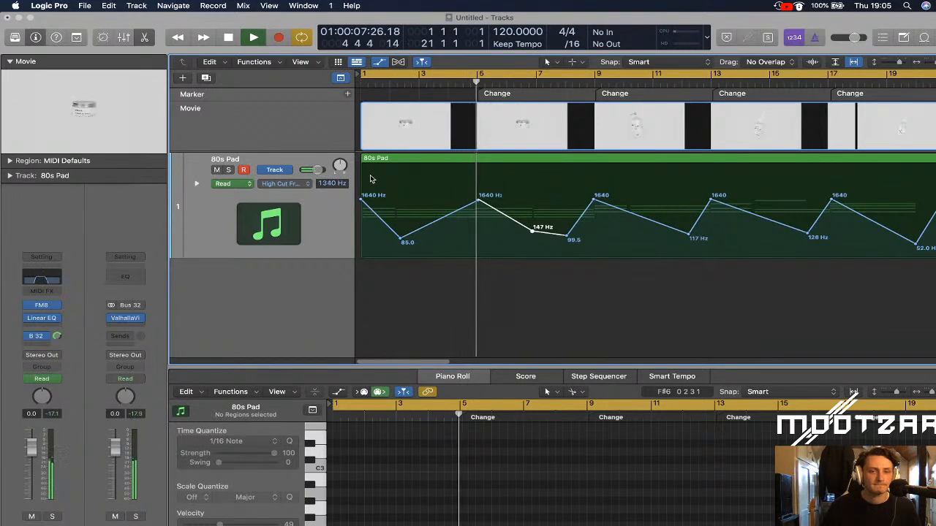
key(space)
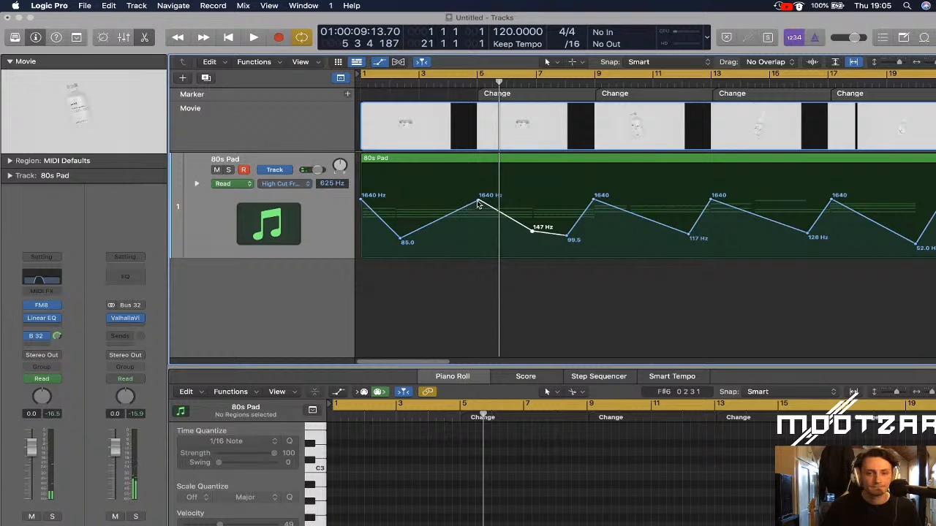
click(479, 201)
drag(479, 201, 447, 198)
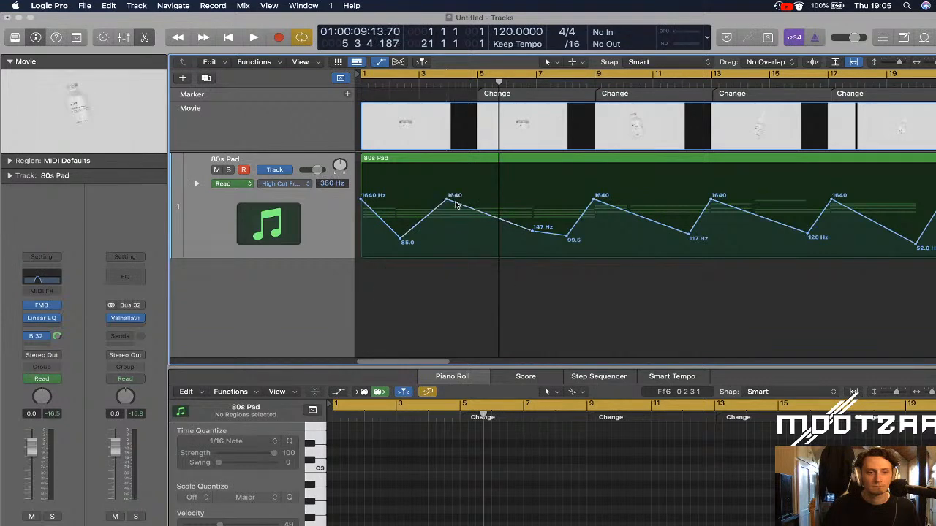
Position the playhead at bar 5 and add a 1080 Hz High Cut point there
drag(499, 80, 478, 80)
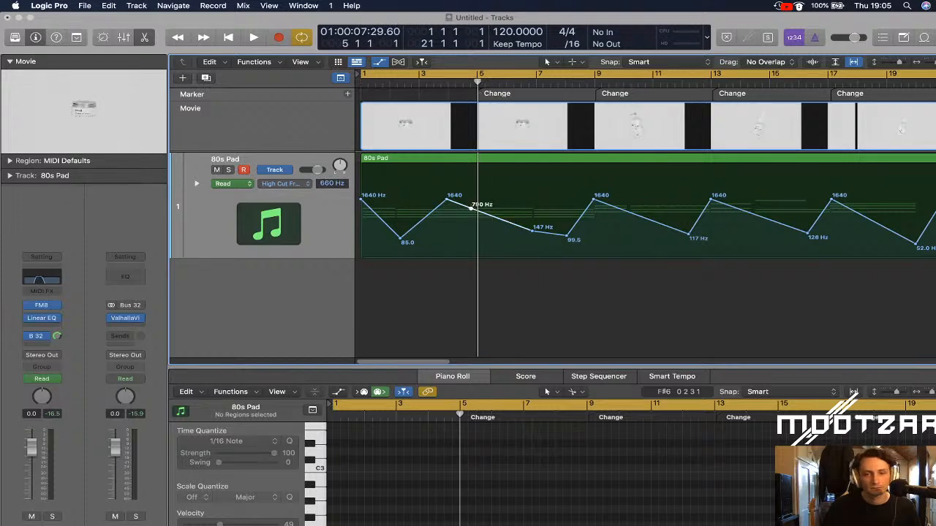
click(471, 208)
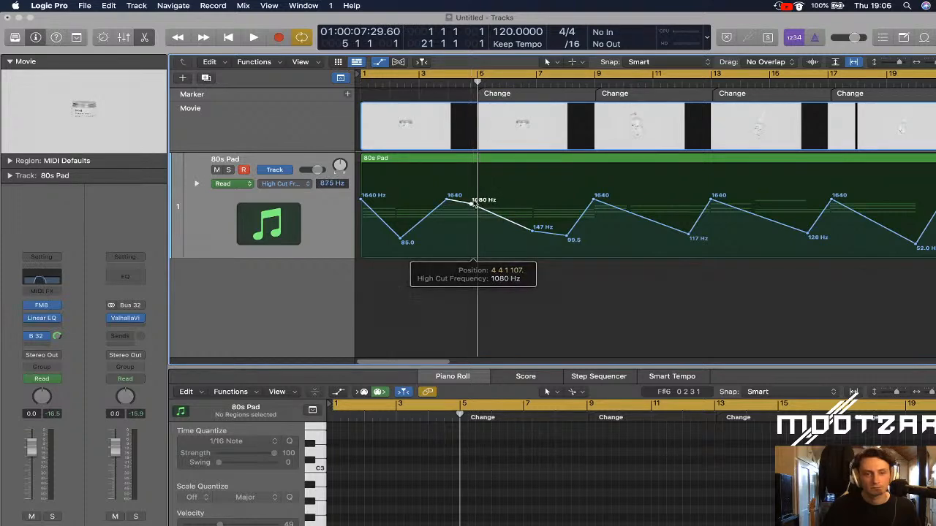
drag(475, 207, 476, 205)
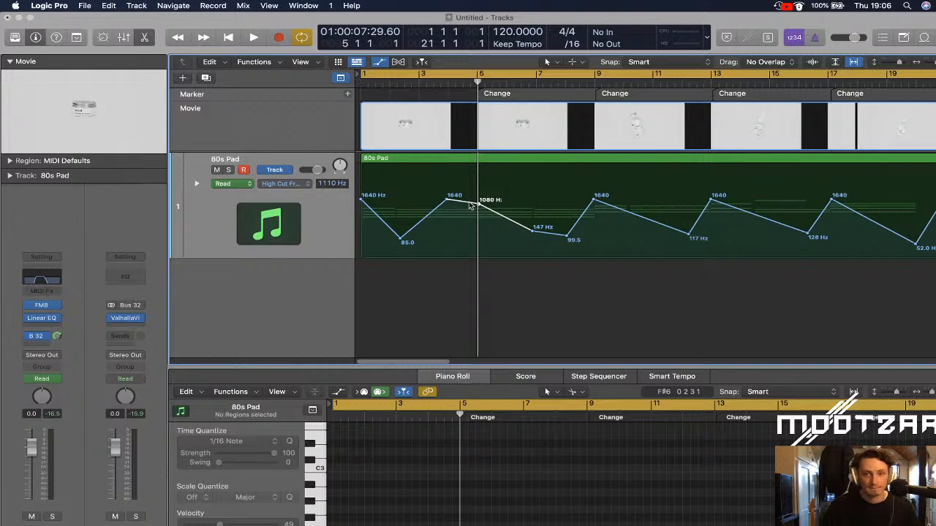
Set the Automation Curve Tool as the secondary tool and bend the High Cut segment between the peak before bar 4 and bar 5
key(t)
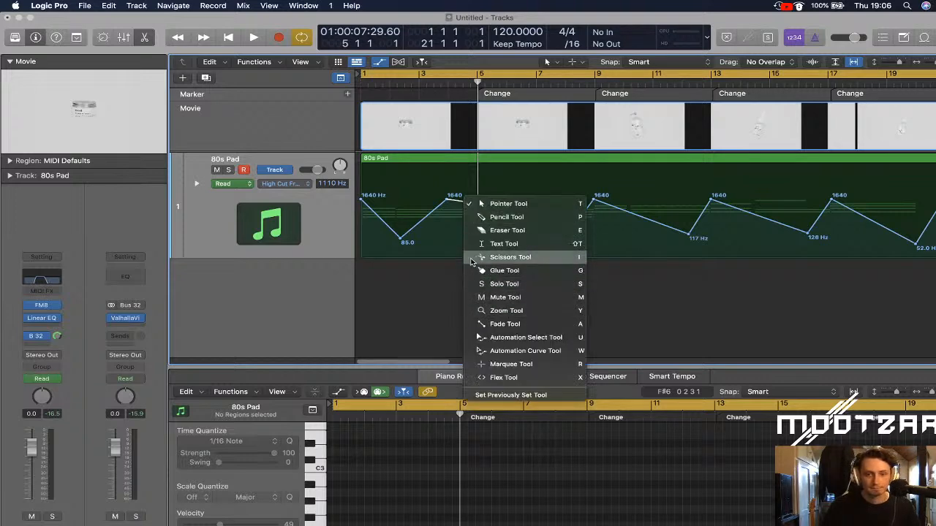
click(440, 299)
click(576, 62)
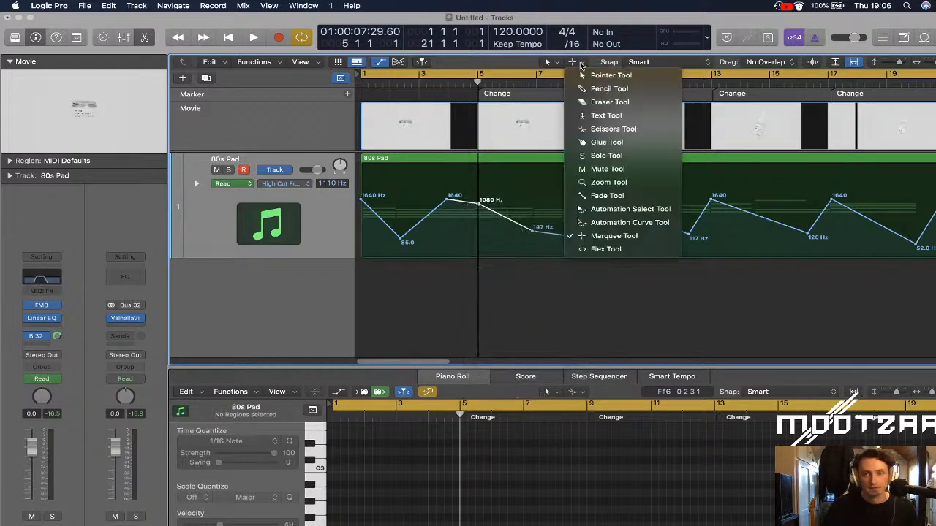
click(613, 223)
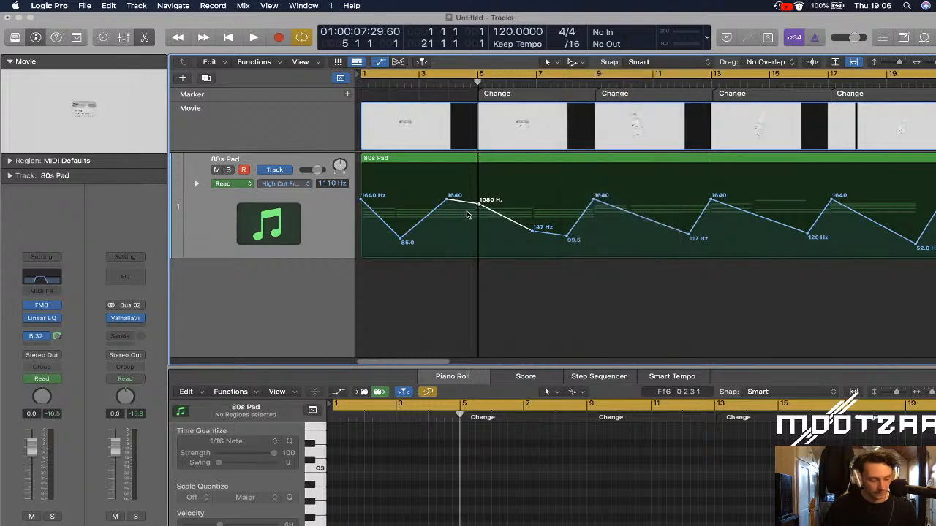
super+click(463, 210)
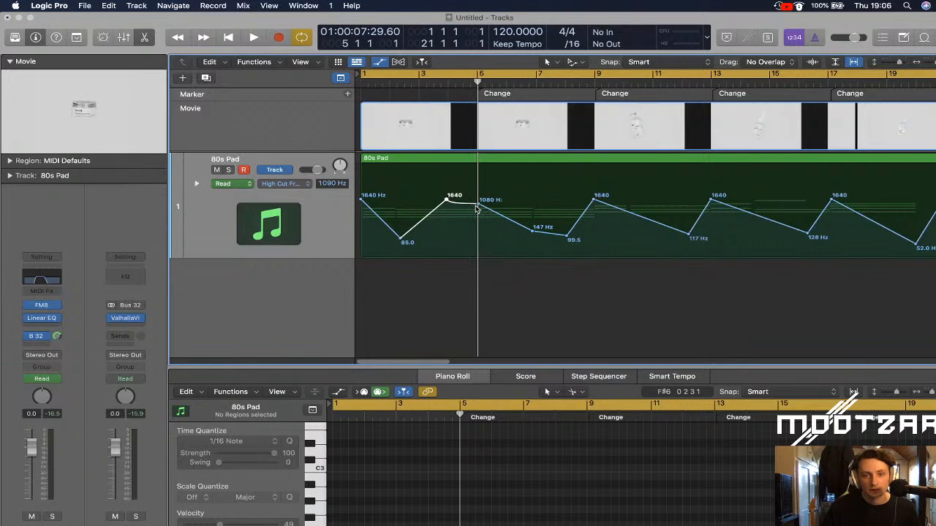
Lower the bar 5 High Cut point to 620 Hz and audition the opening from the project start
scroll(483, 214, up, 8)
scroll(482, 214, down, 4)
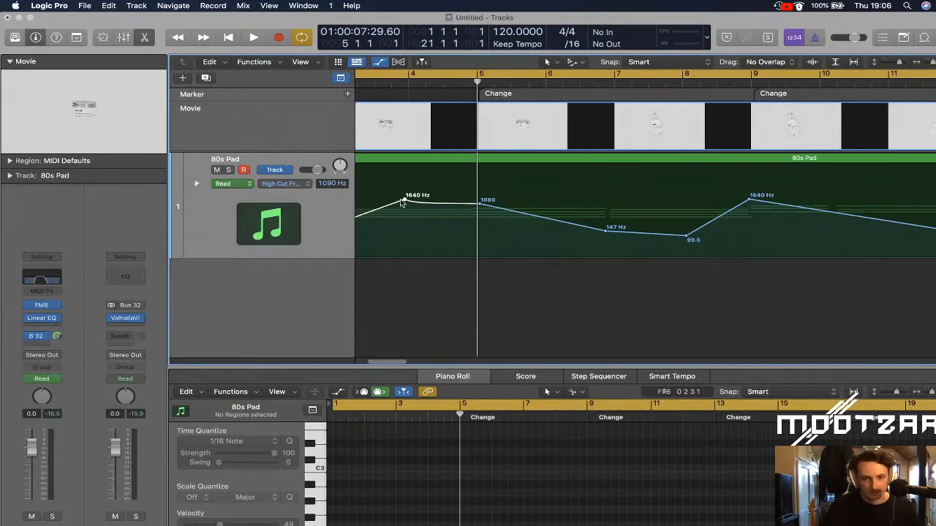
drag(480, 208, 475, 213)
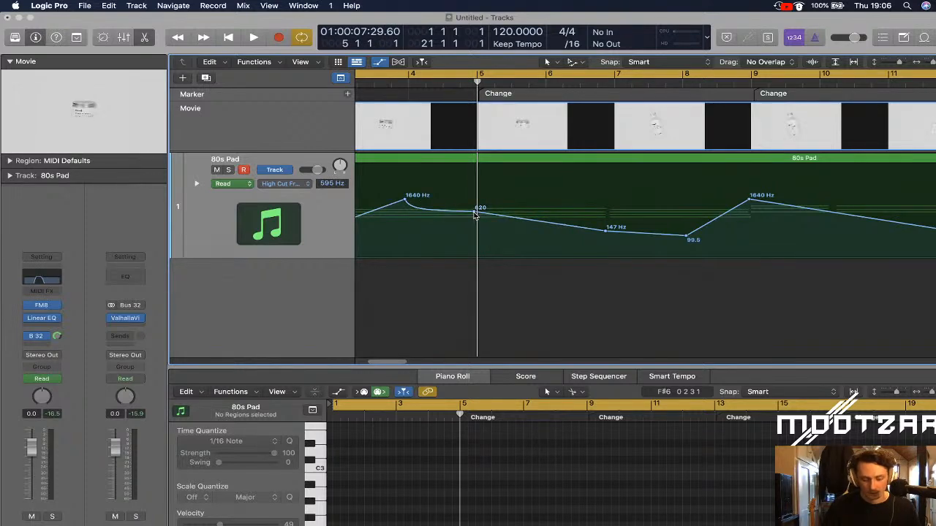
key(Return)
key(space)
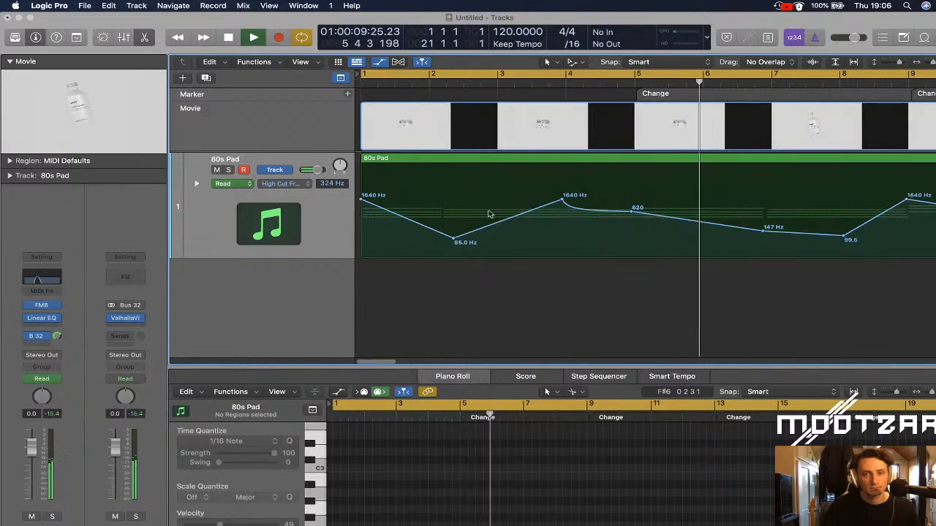
key(space)
Add a 1640 Hz High Cut peak at bar 6
drag(663, 216, 717, 205)
drag(717, 205, 717, 201)
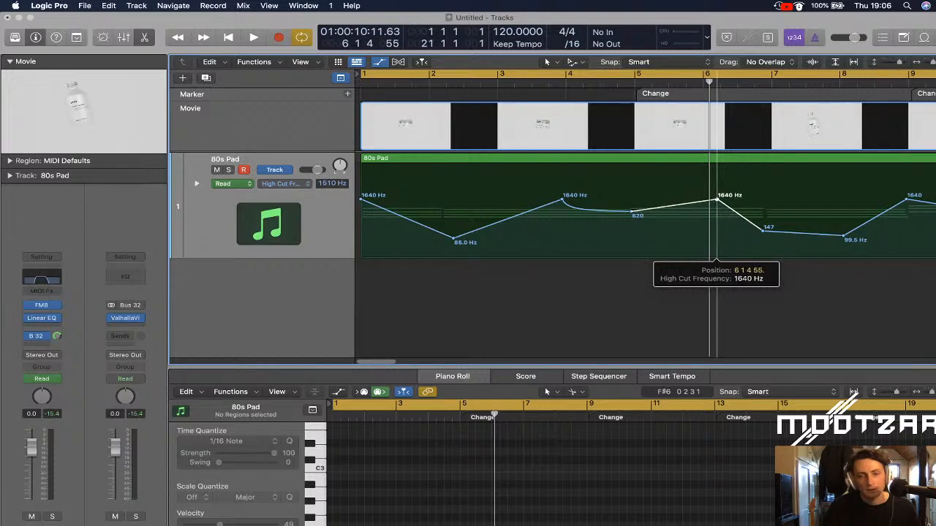
drag(716, 199, 707, 199)
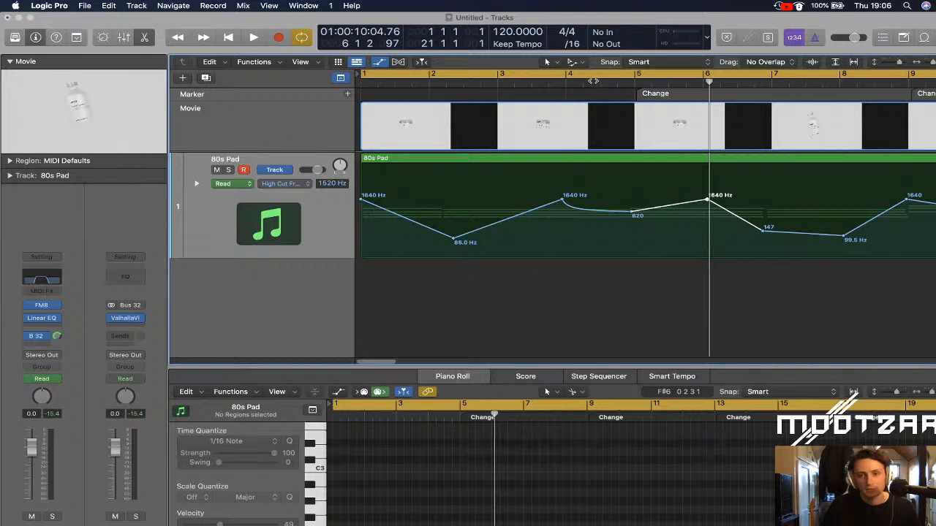
Lower the High Cut peak just before bar 4 to 1310 Hz and audition the change with the video up to bar 9
key(space)
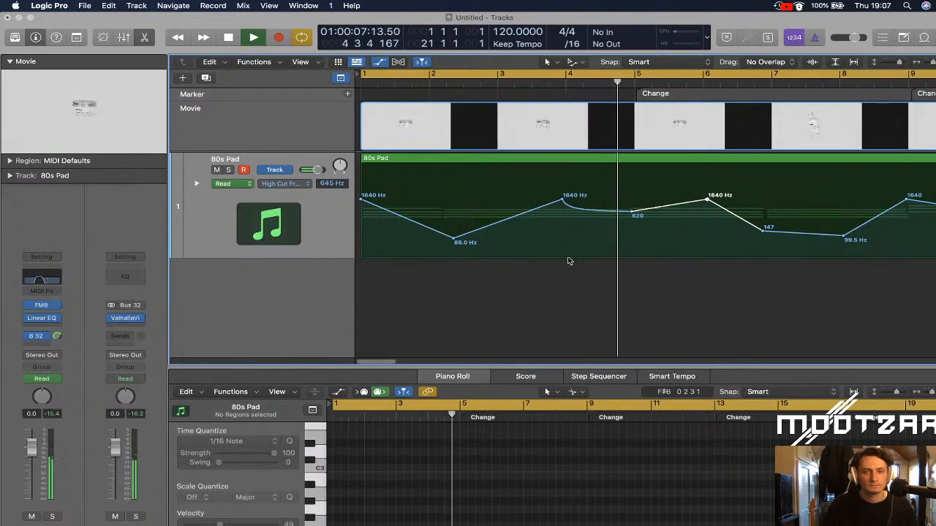
key(space)
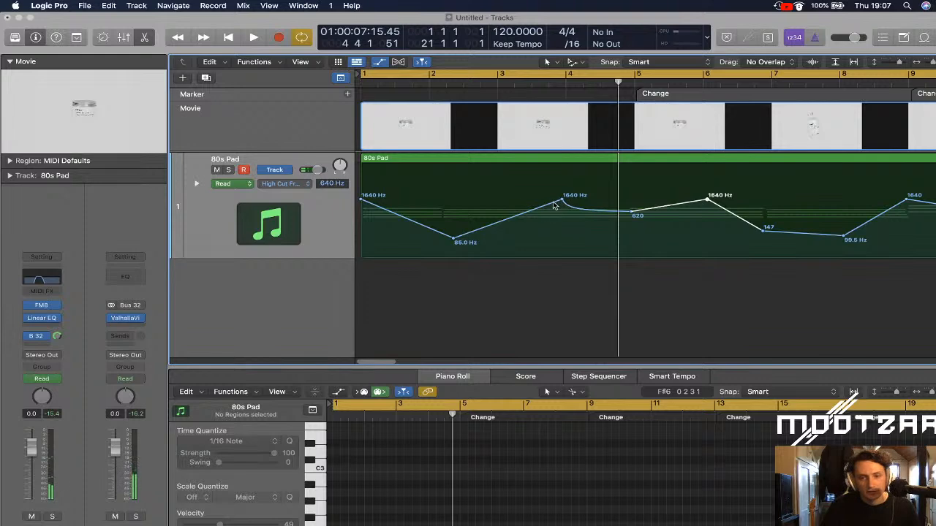
drag(562, 200, 562, 202)
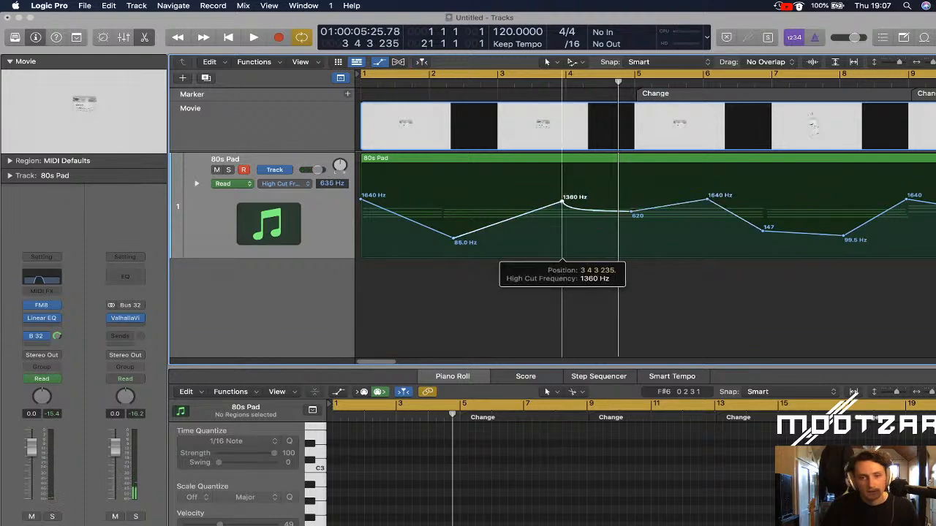
key(space)
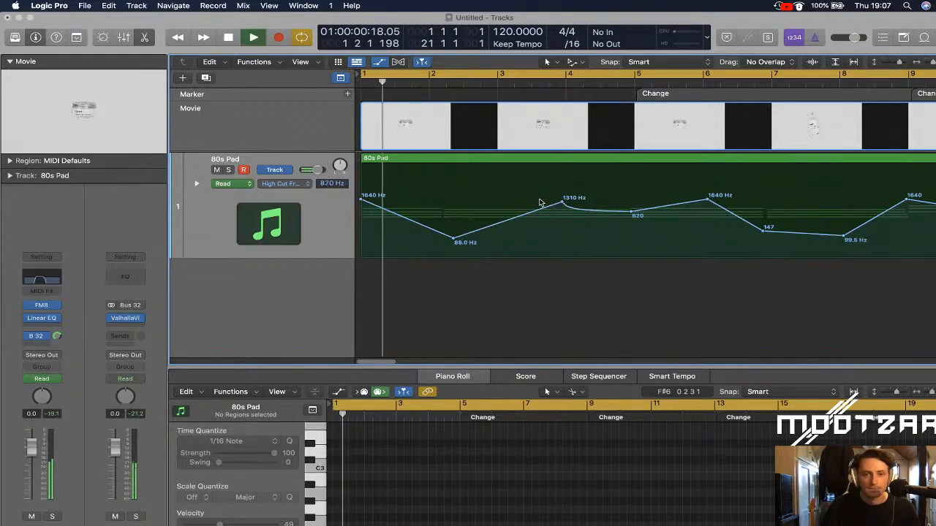
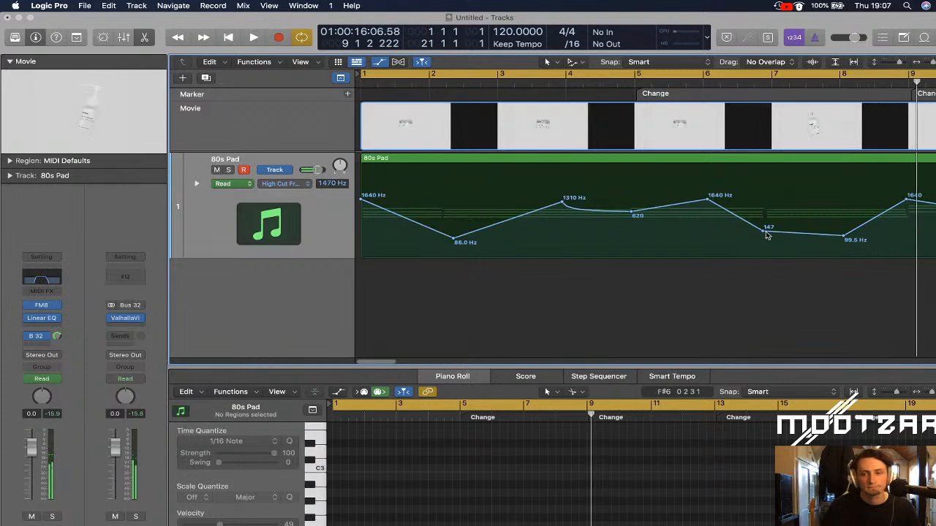
Replace the low points around bars 7 and 8 with a short, flat High Cut dip of about 142 Hz spanning bar 8
drag(764, 235, 833, 232)
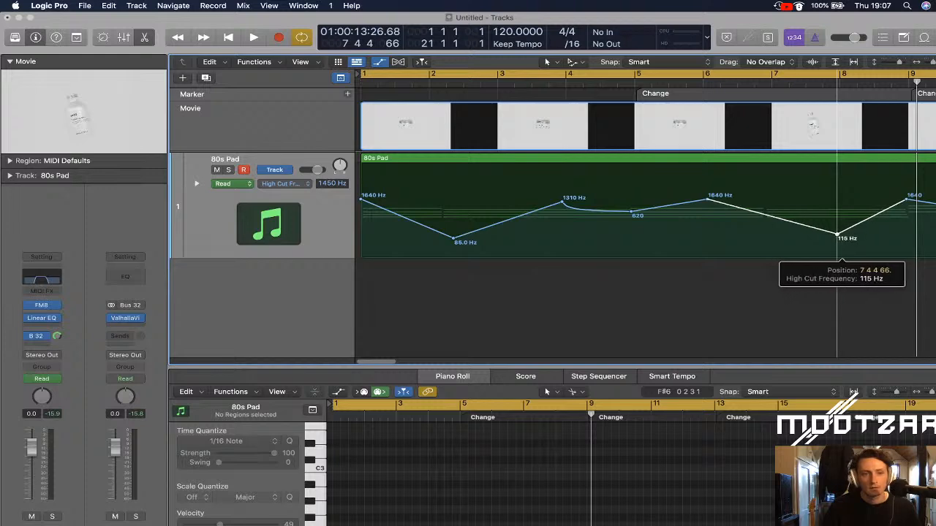
mouse_move(833, 236)
mouse_down()
mouse_move(881, 234)
mouse_move(851, 236)
mouse_up()
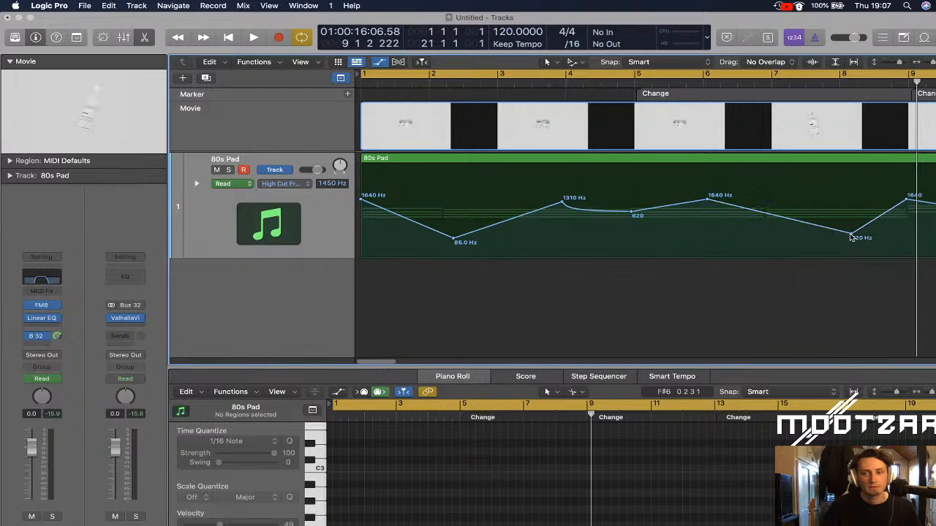
click(839, 234)
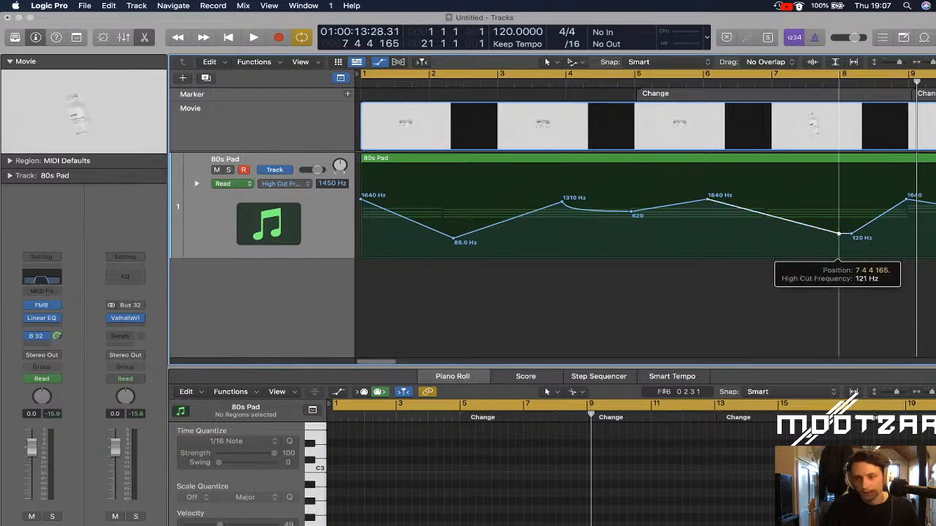
drag(839, 236, 840, 234)
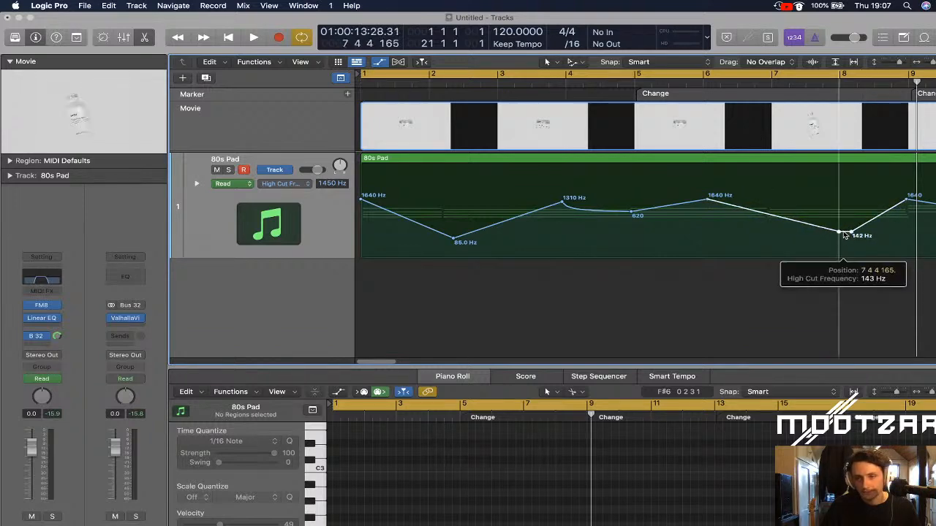
Audition up to bar 6, add a curved High Cut dip midway through bar 4, and raise the bar 5 point to 1530 Hz
key(space)
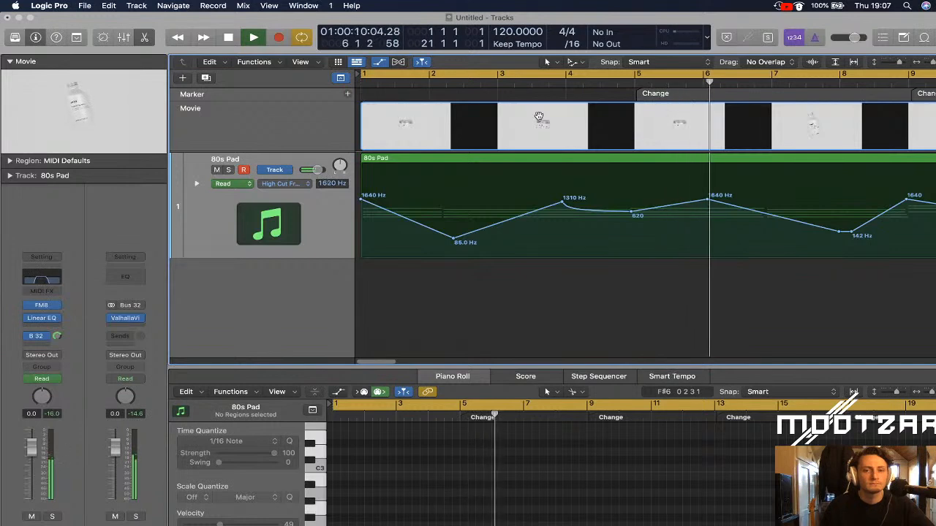
key(space)
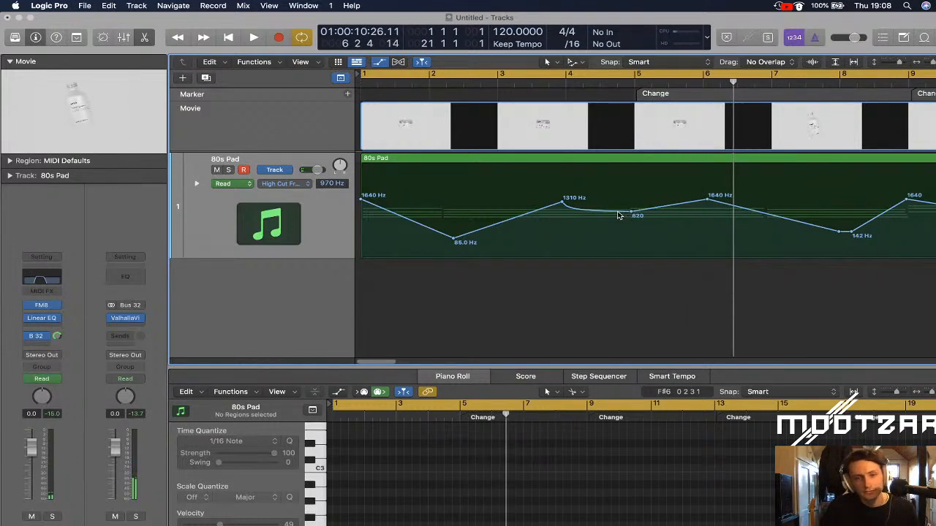
drag(616, 211, 636, 241)
key(space)
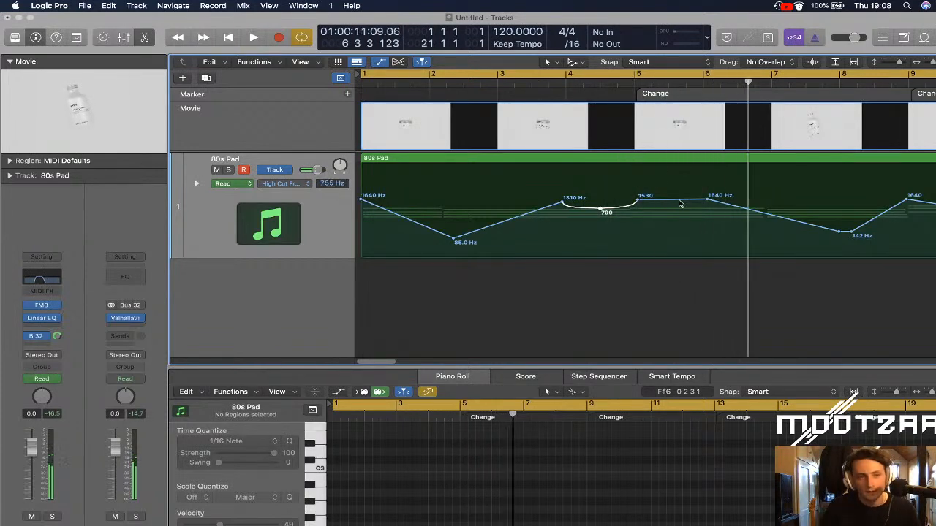
Deepen the mid-bar 4 High Cut dip to 302 Hz, lower the bar 5 point to 680 Hz, and audition the curve past bar 9
click(652, 87)
mouse_move(707, 203)
mouse_down()
mouse_move(673, 199)
mouse_move(704, 199)
mouse_up()
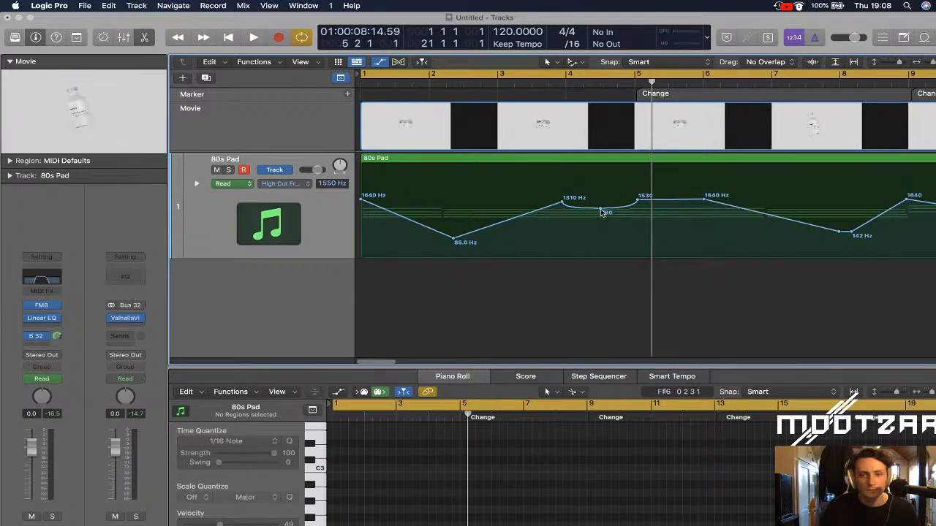
drag(602, 212, 637, 212)
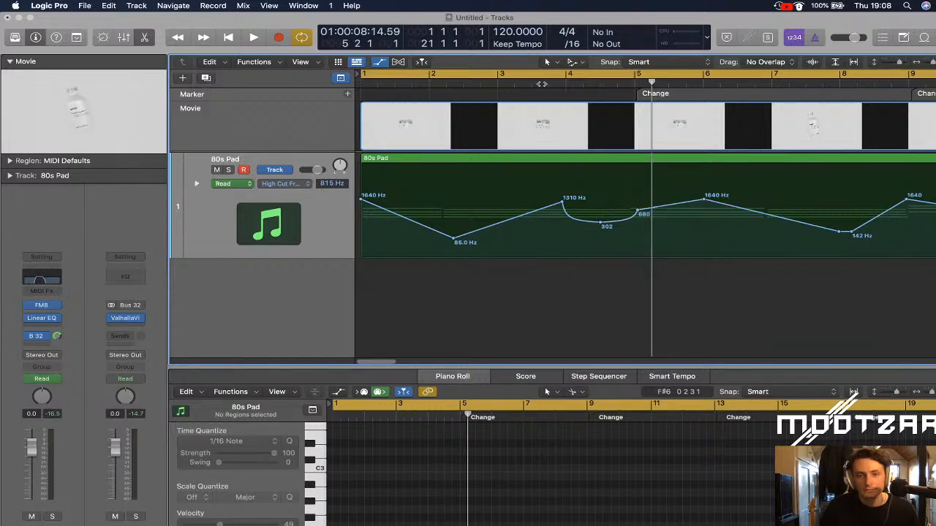
key(space)
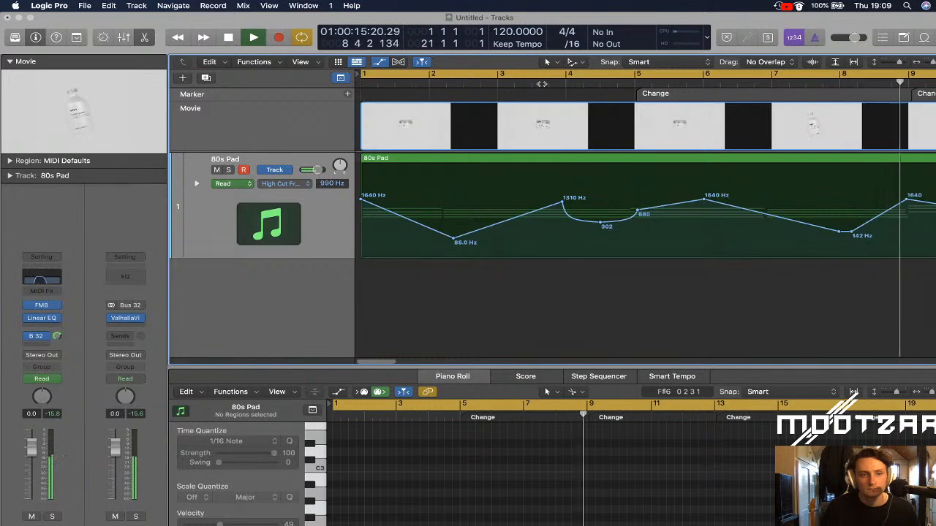
key(space)
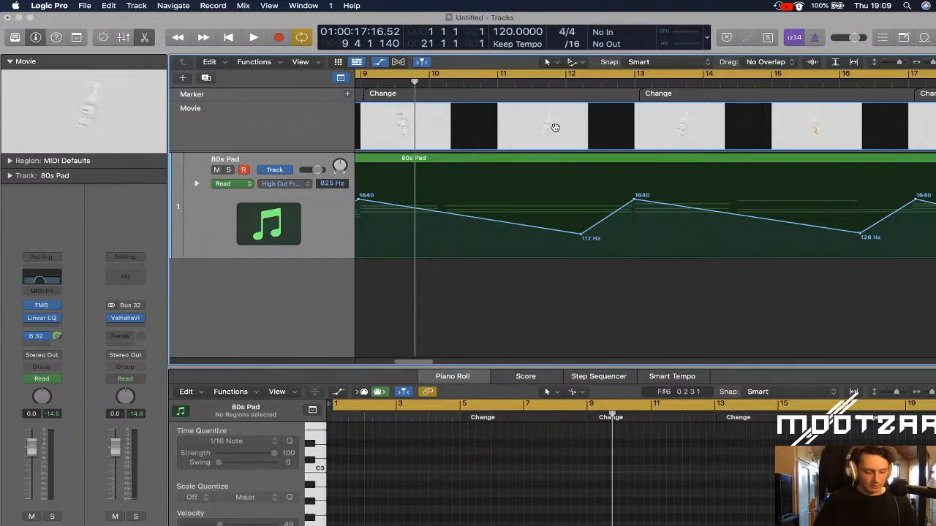
Fit the whole High Cut automation in view and replay the opening bars from the project start against the video
drag(933, 63, 931, 65)
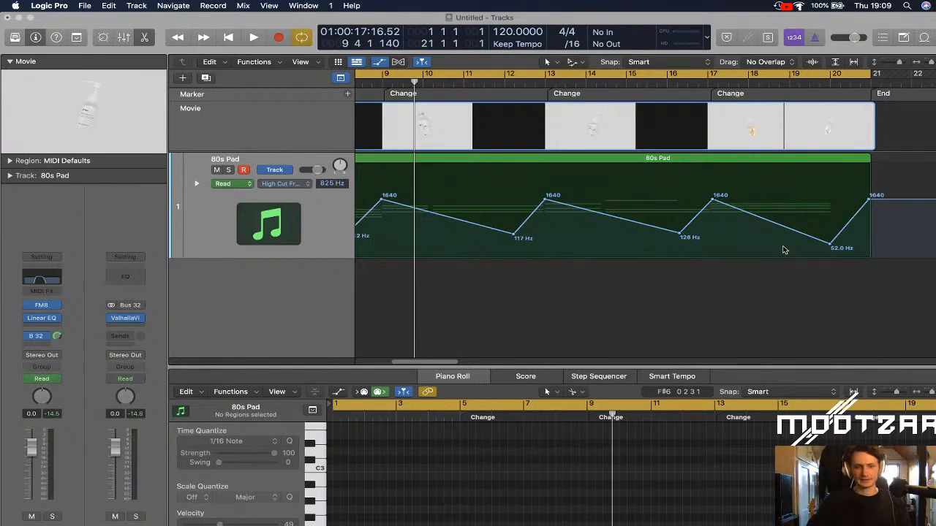
scroll(782, 250, left, 8)
key(super+Left)
key(super+Left)
key(super+Left)
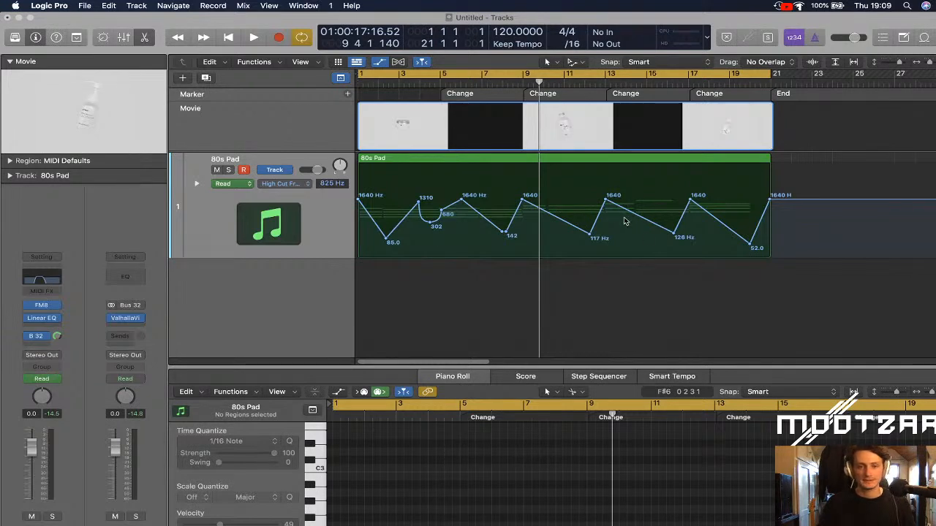
key(Return)
key(space)
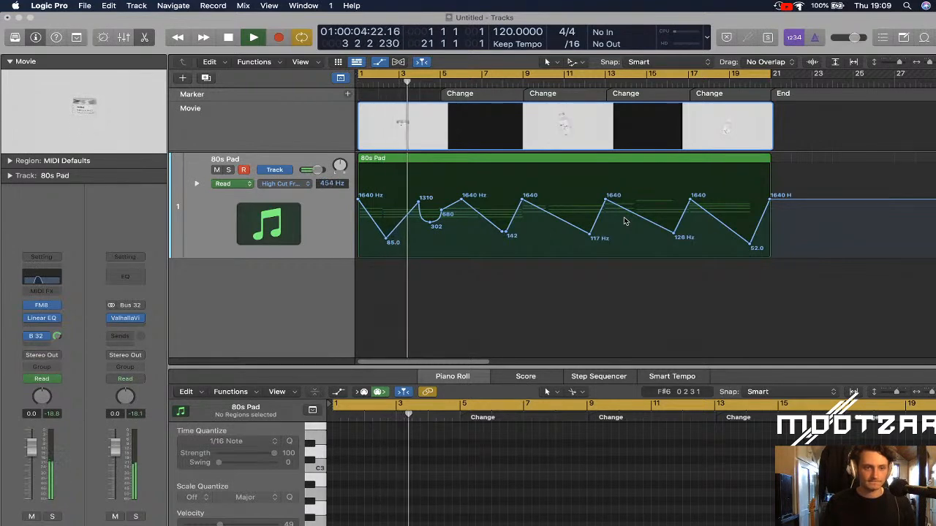
key(space)
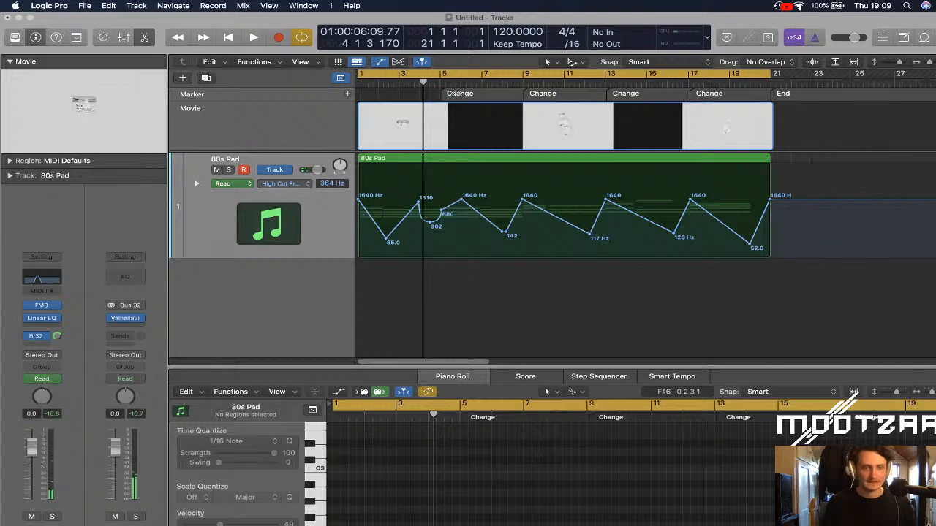
key(Return)
key(space)
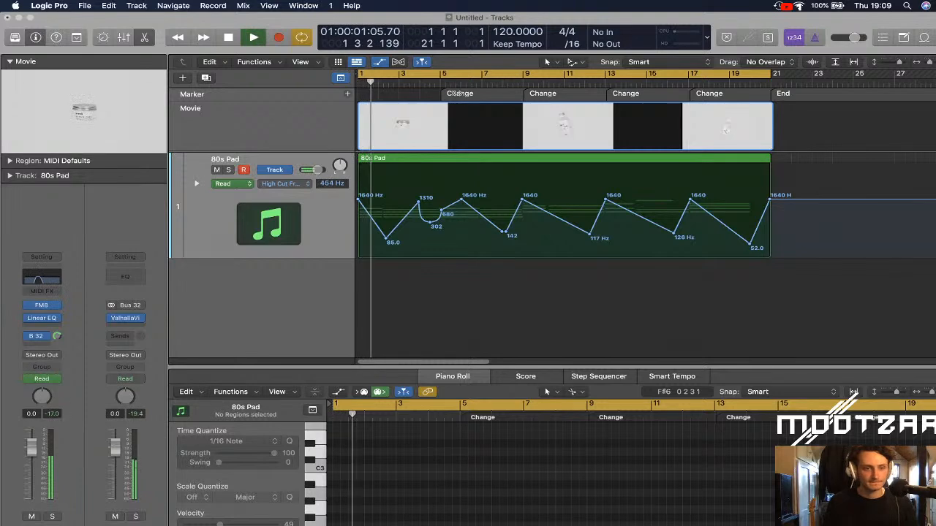
key(space)
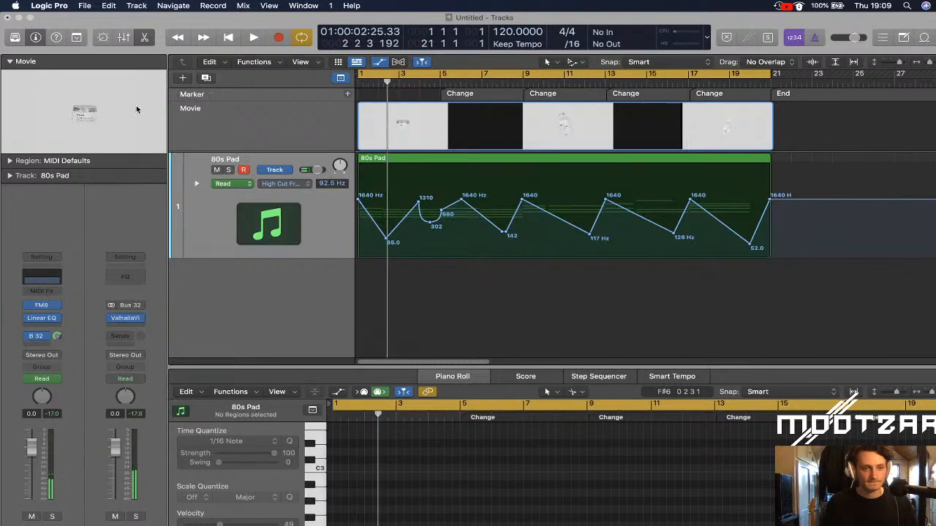
Open the movie in a large window, play it from the start through the change at bar 5, and rewind to the beginning
double_click(136, 113)
key(Return)
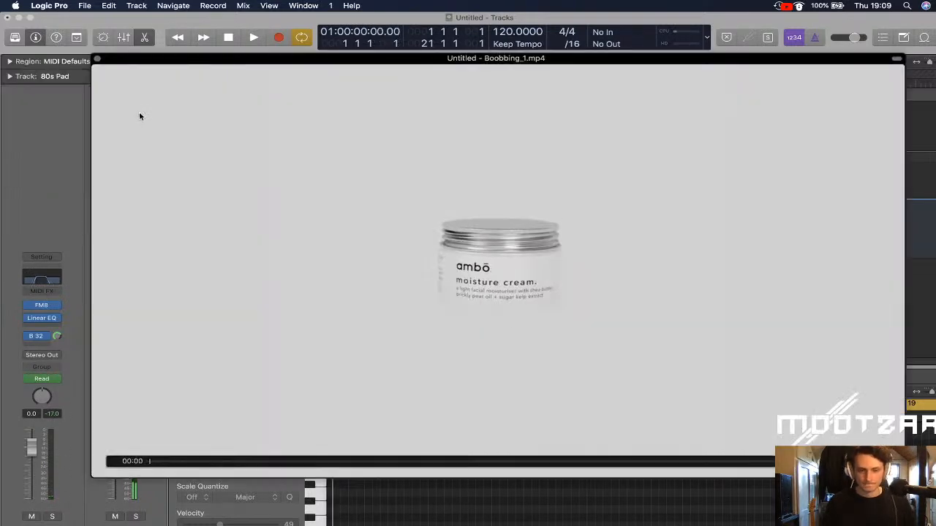
key(space)
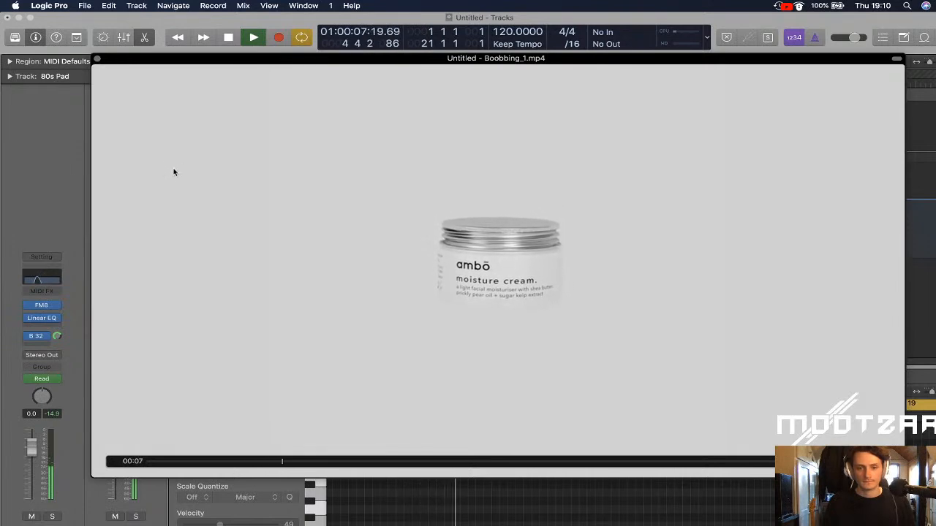
key(space)
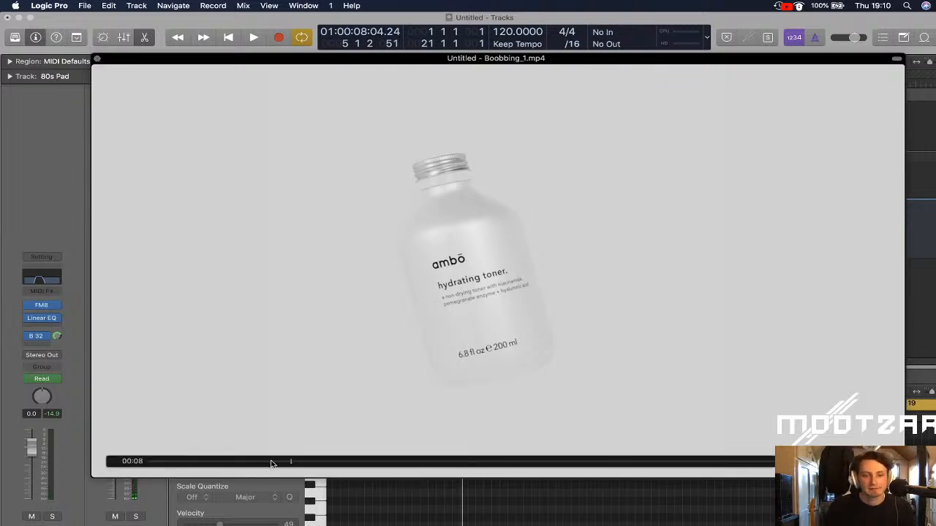
drag(290, 462, 140, 470)
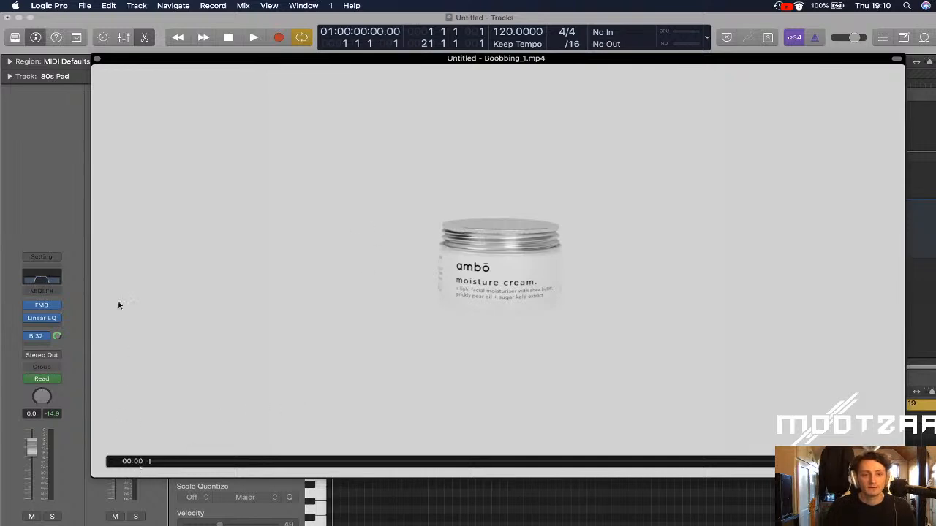
Replay the movie from the start twice, into bars 3 and 4, to compare the jar's movement with the music, and close the movie window
key(space)
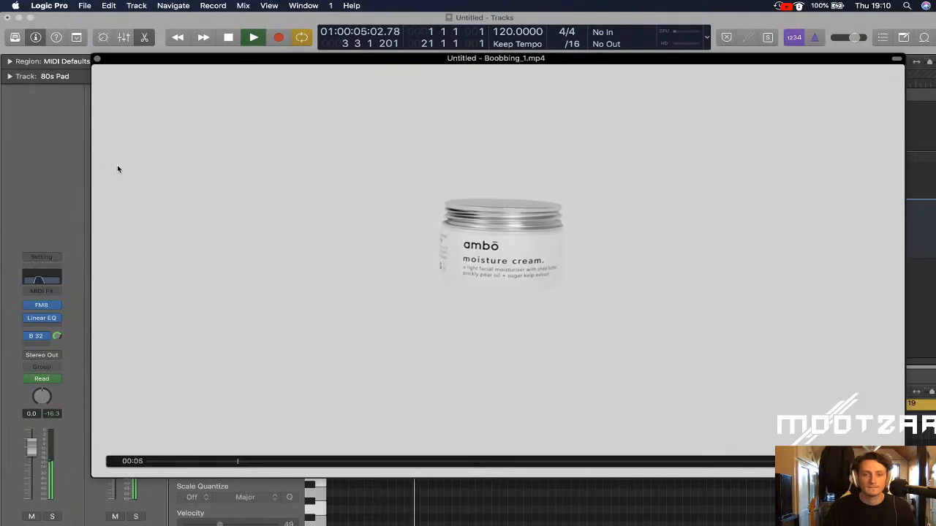
key(space)
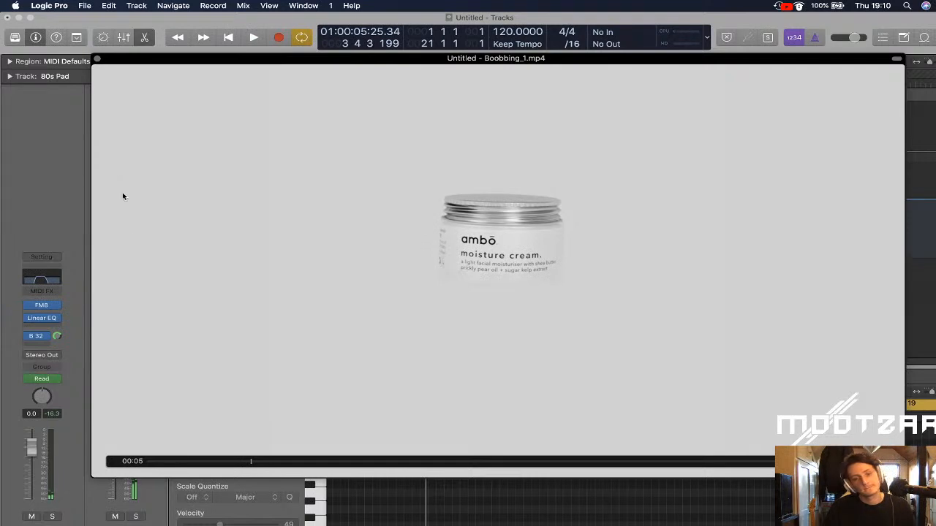
drag(244, 464, 128, 464)
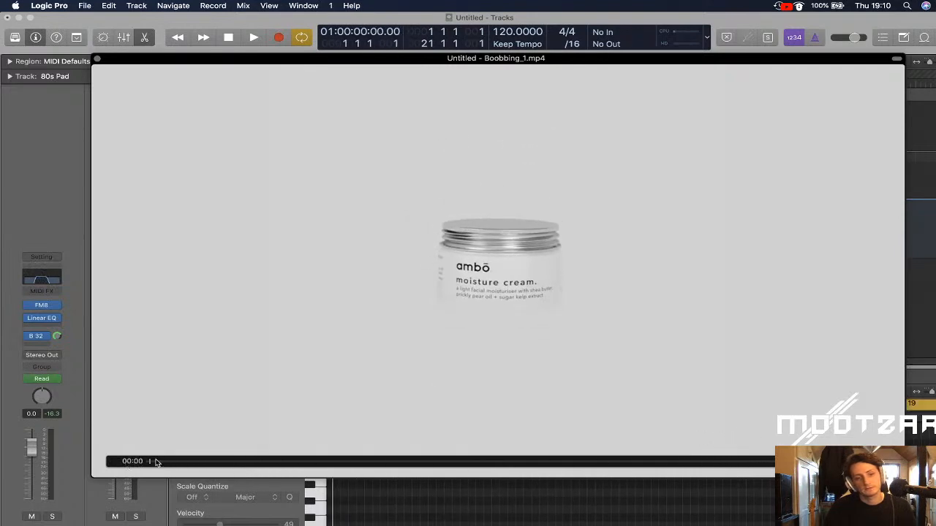
key(space)
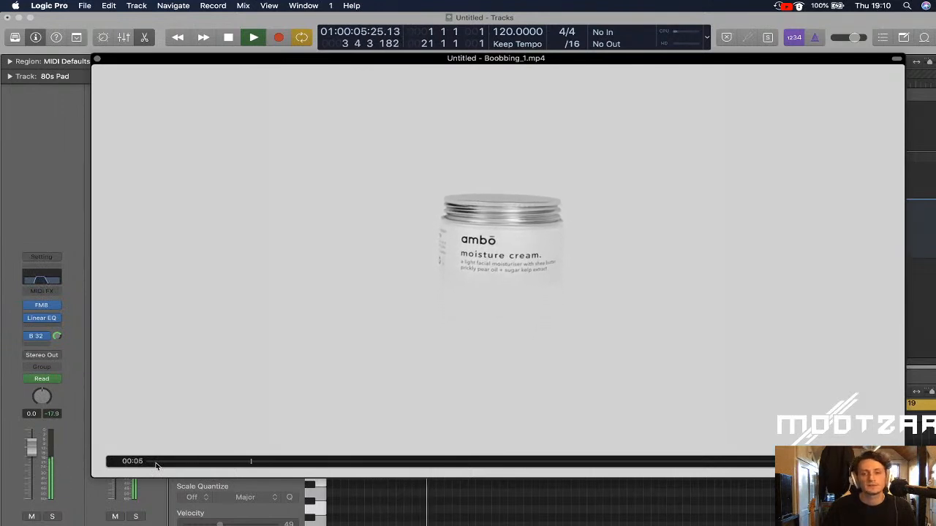
key(space)
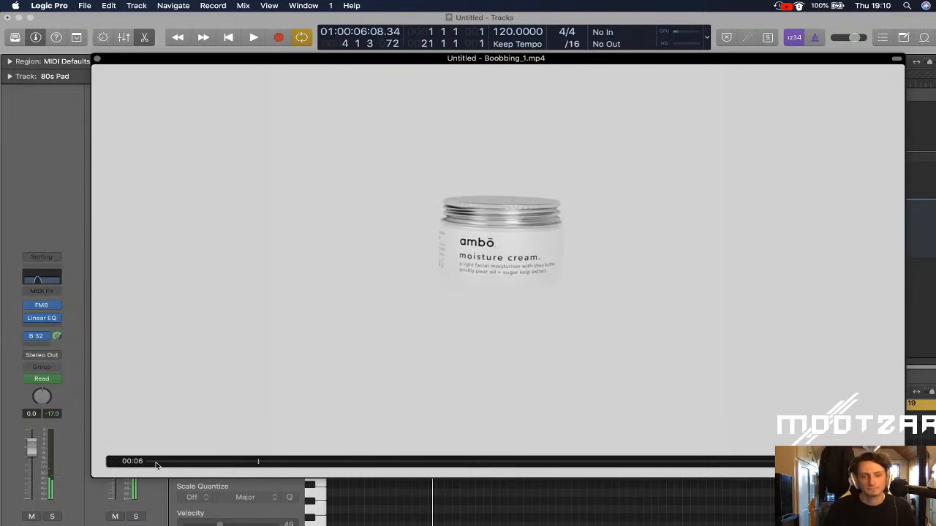
click(96, 60)
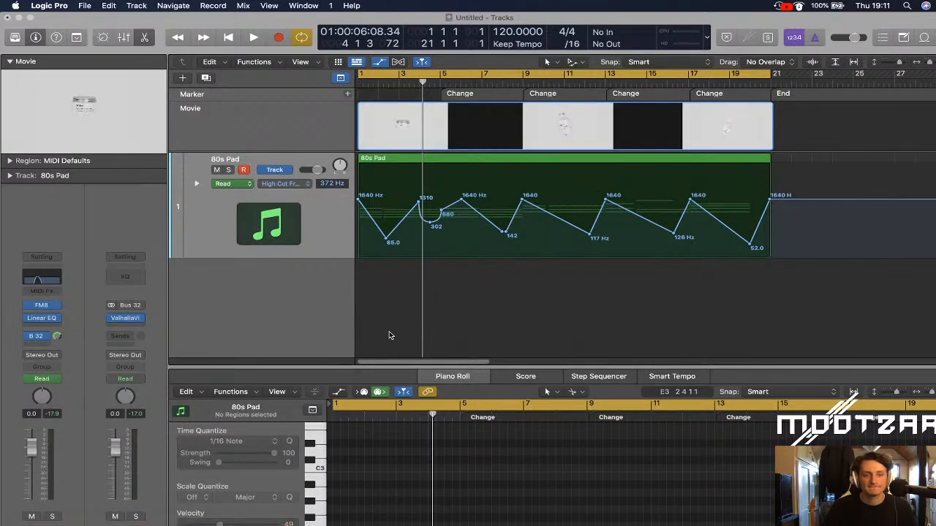
drag(927, 64, 932, 66)
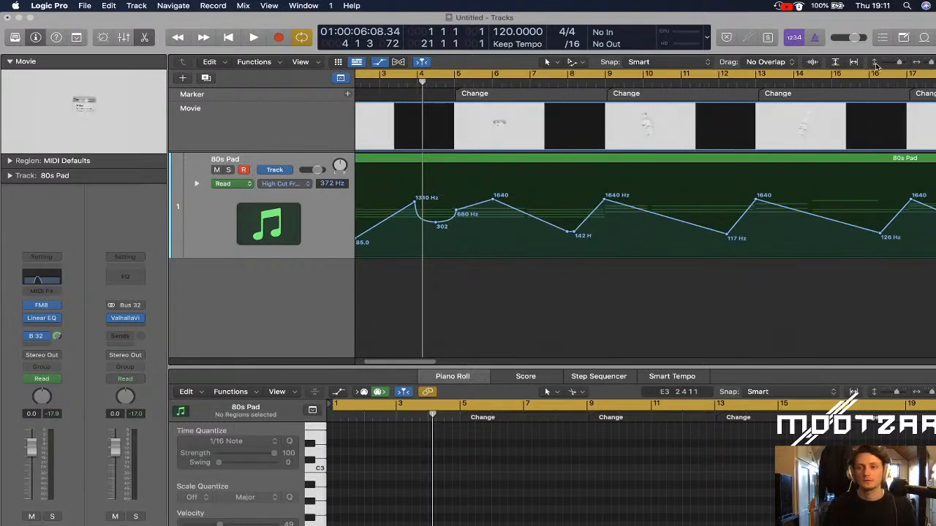
click(853, 62)
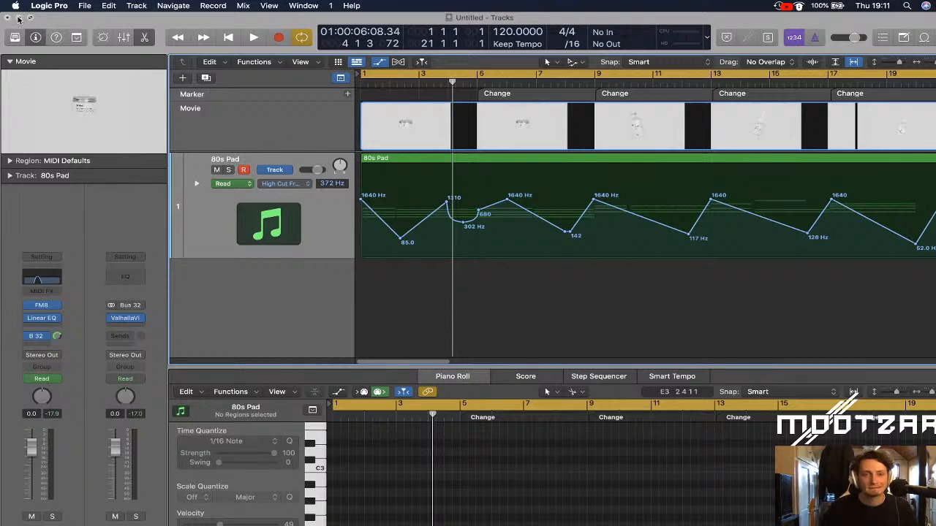
right_click(379, 117)
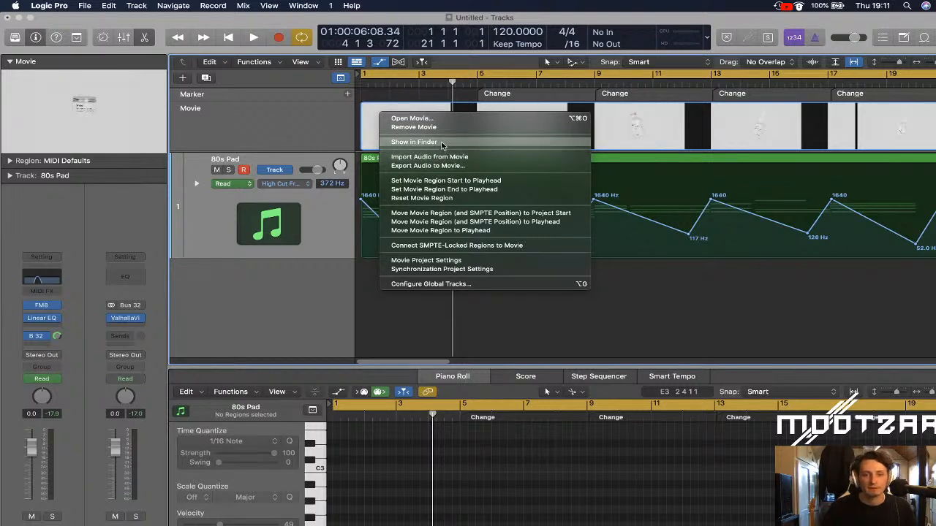
click(301, 115)
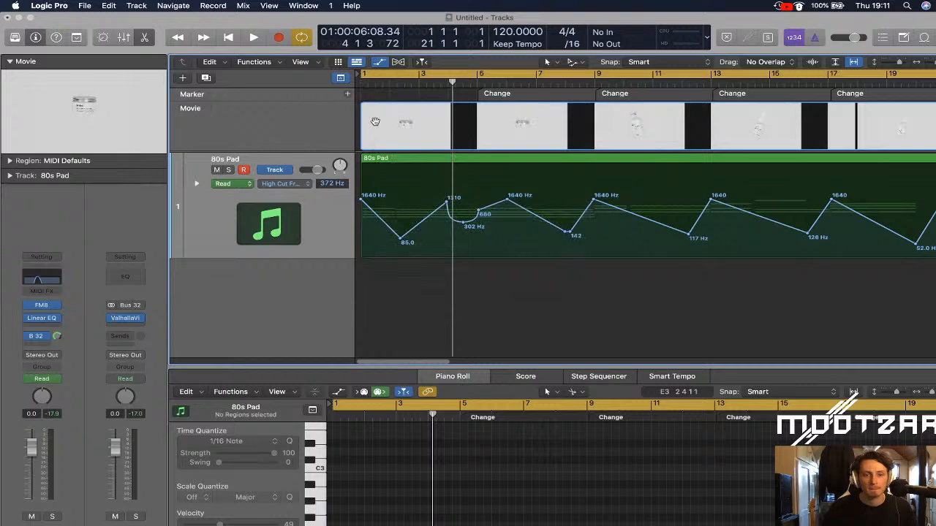
key(super+BackSpace)
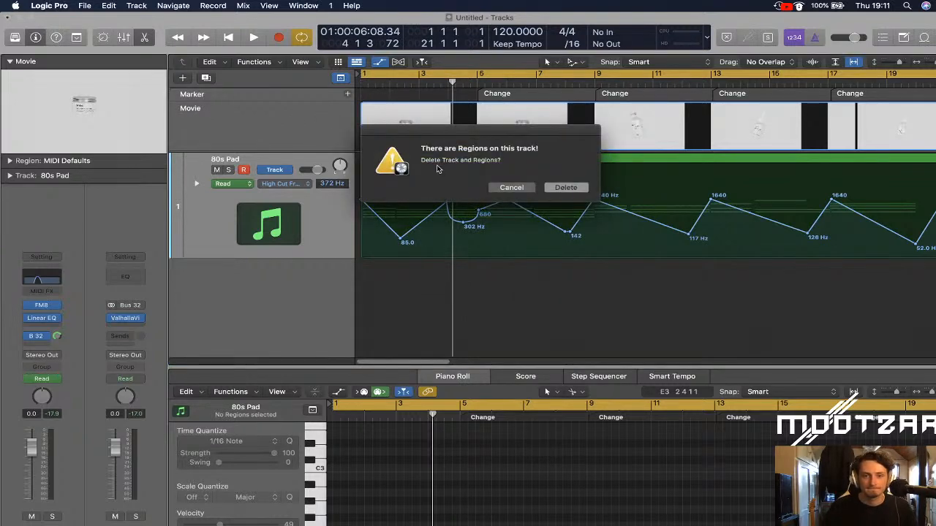
click(512, 188)
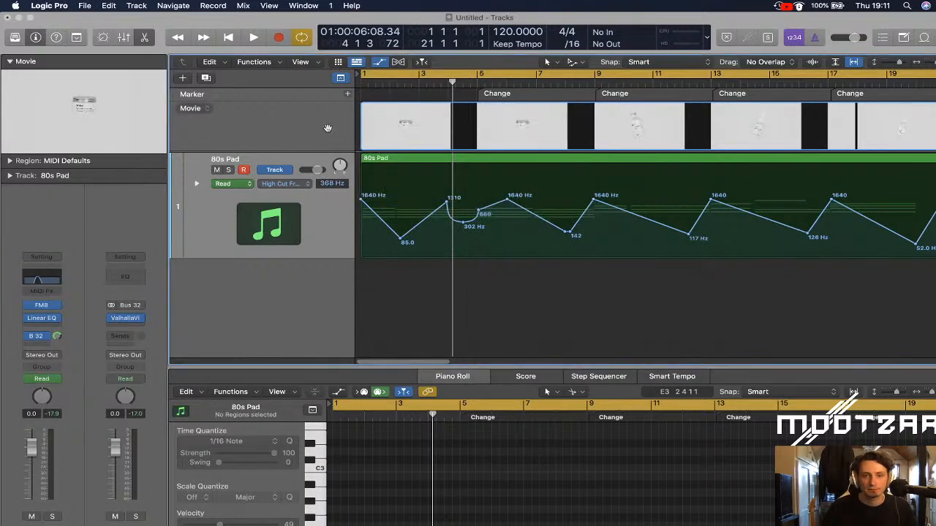
Remove the product movie from the project's Movie track
right_click(384, 122)
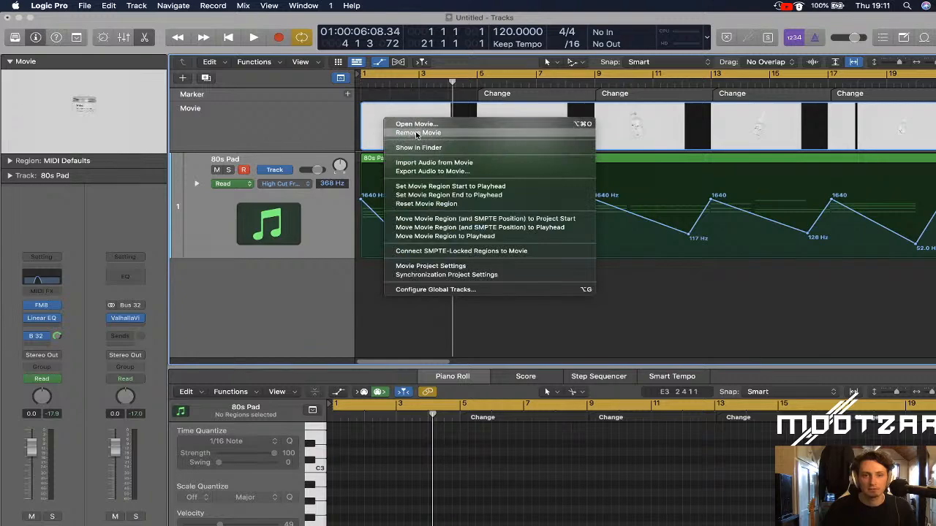
click(416, 133)
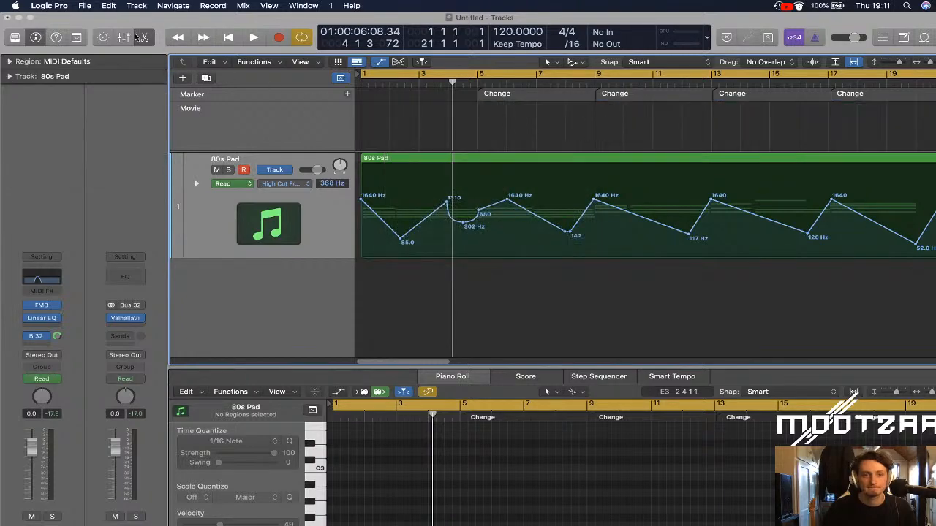
Clear the Logic Pro and Streamlabs OBS windows out of the way and open the Ambo_Bobing folder on the desktop
click(18, 17)
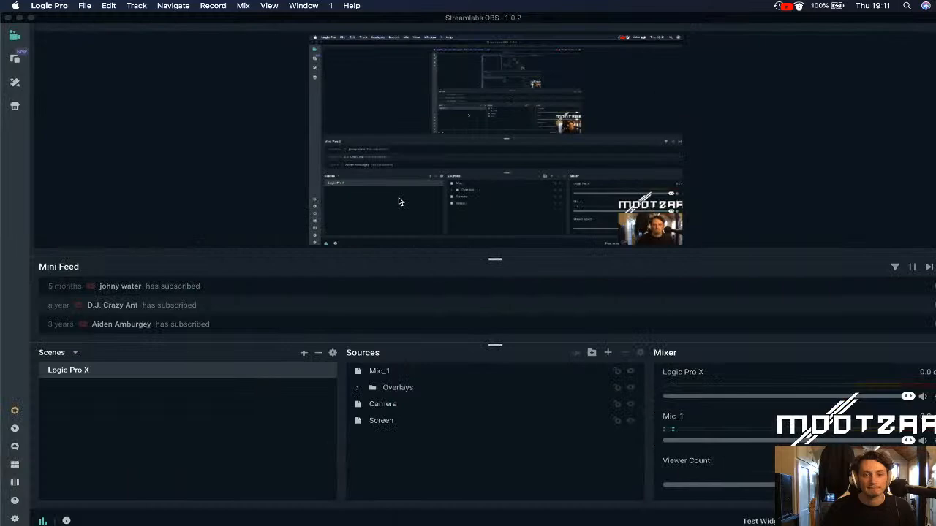
click(20, 18)
click(768, 184)
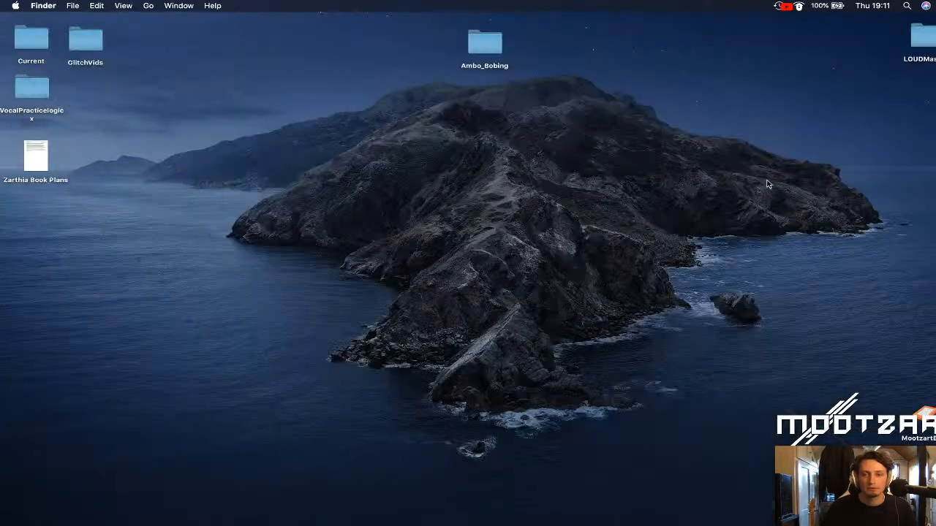
double_click(485, 43)
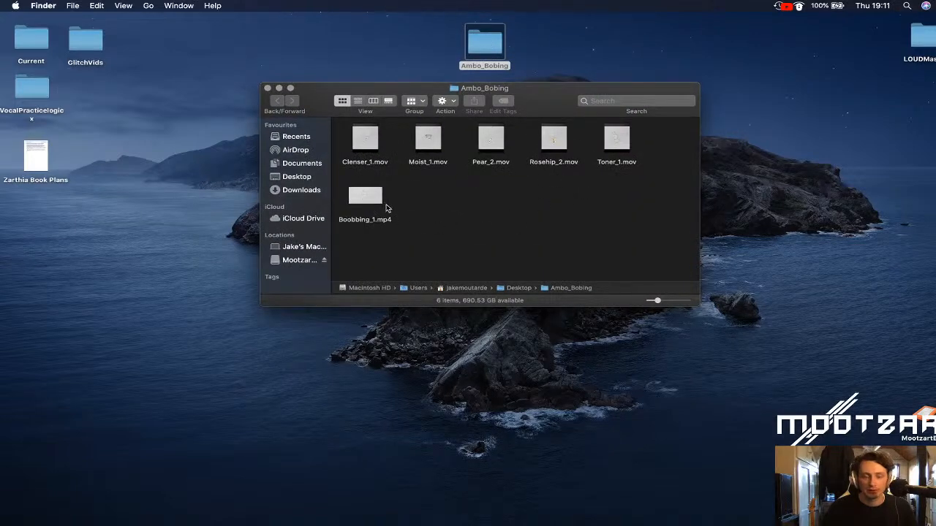
Switch to iMovie with the My Movie project open, and cancel naming the project
mouse_move(587, 524)
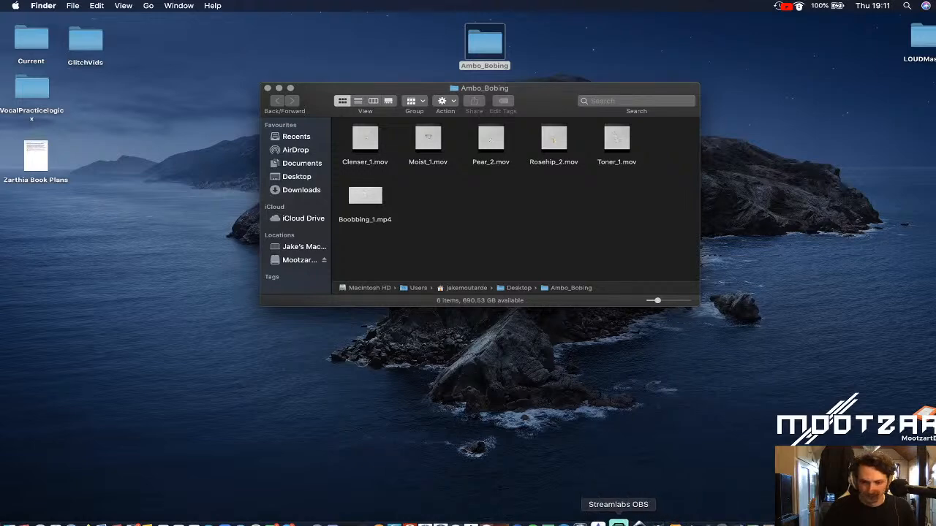
click(604, 524)
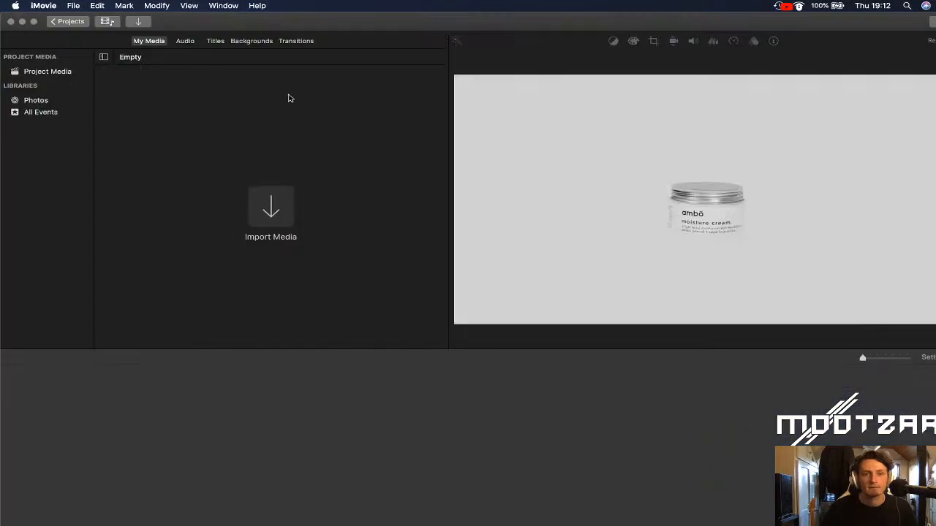
click(77, 22)
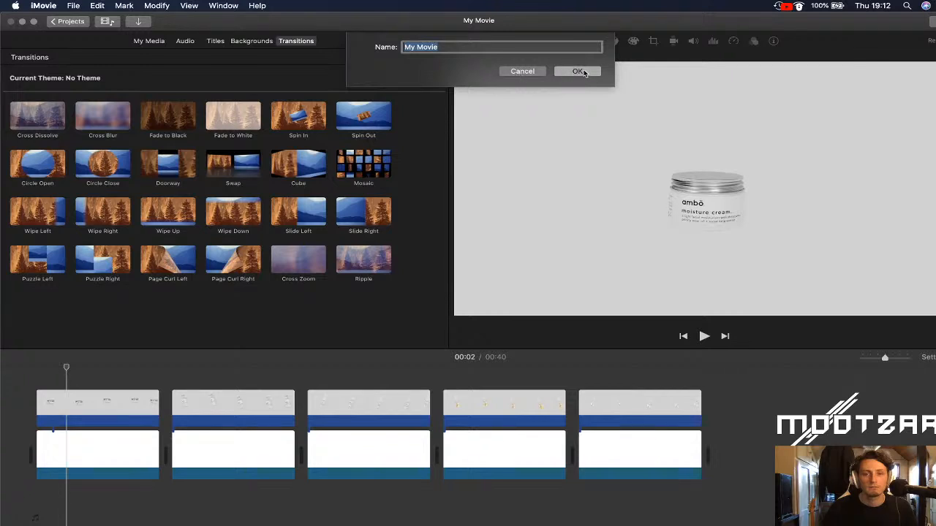
click(524, 71)
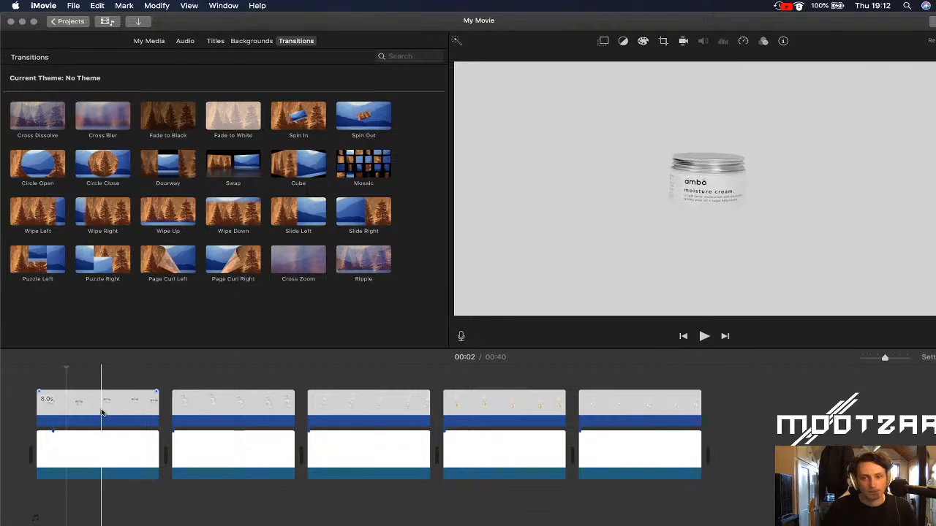
Split the moisture cream clip at 00:06 and the hydrating toner clip at 00:10, and delete the cream's closing piece and the toner's opening piece
click(130, 412)
right_click(130, 412)
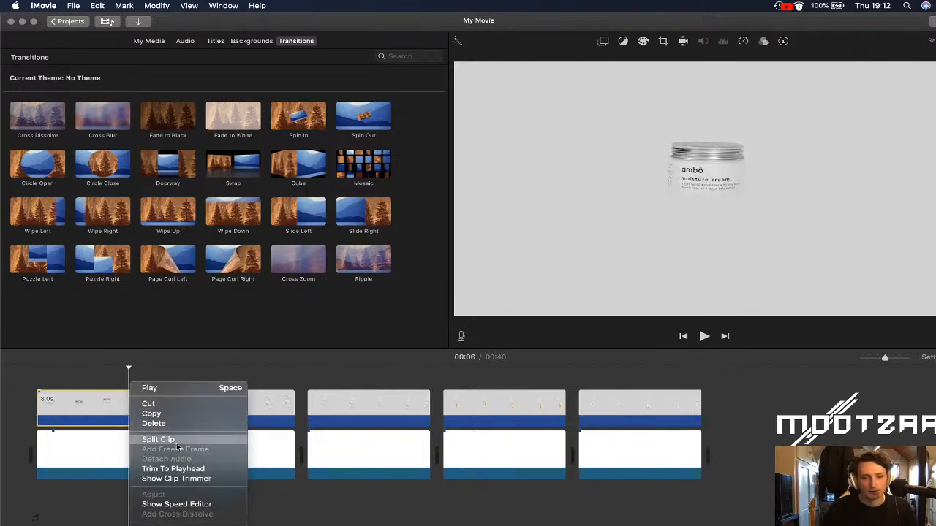
click(150, 443)
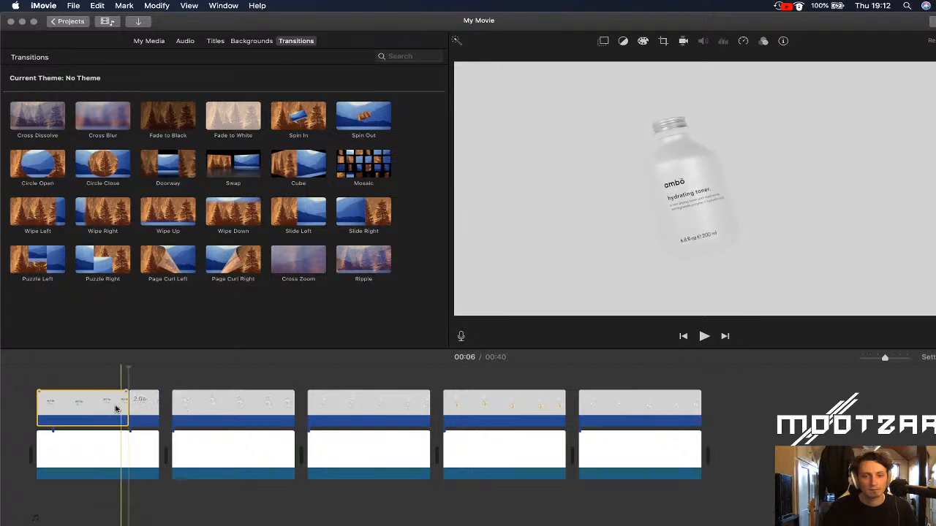
click(205, 408)
right_click(205, 408)
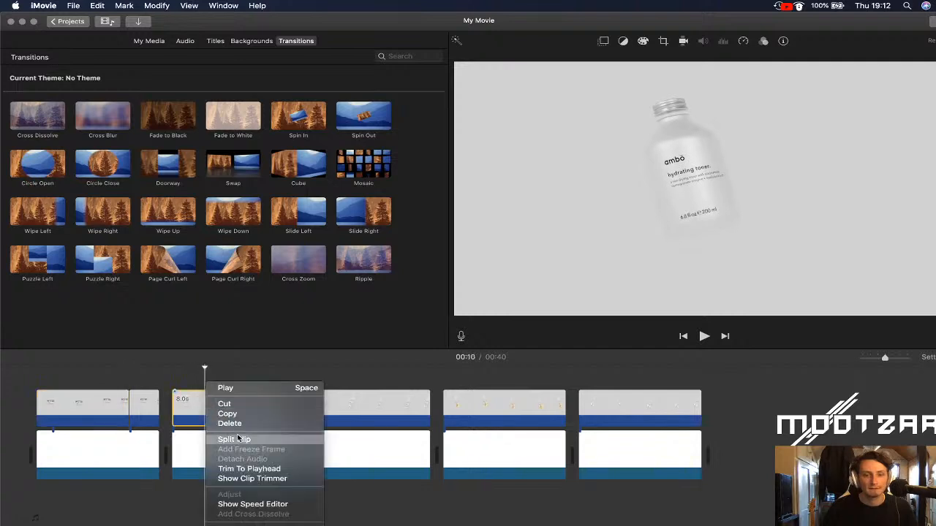
click(238, 440)
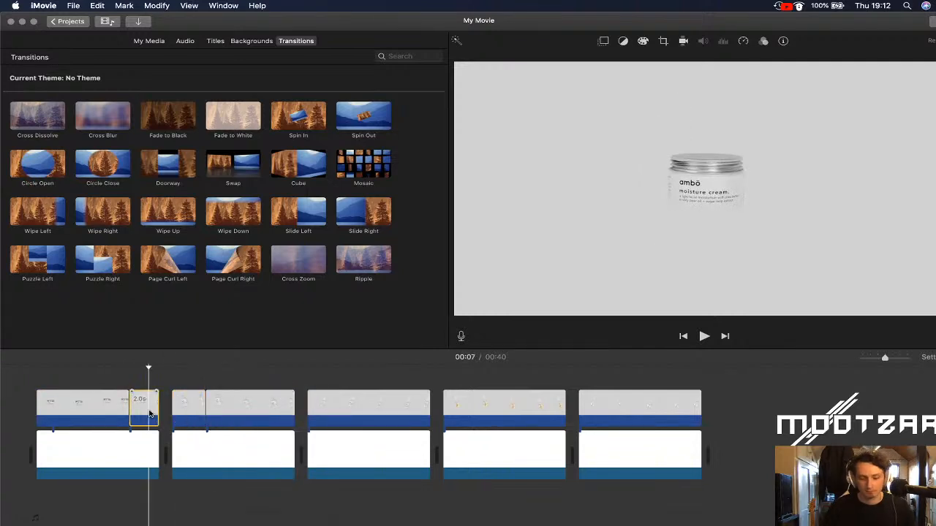
click(182, 409)
key(Delete)
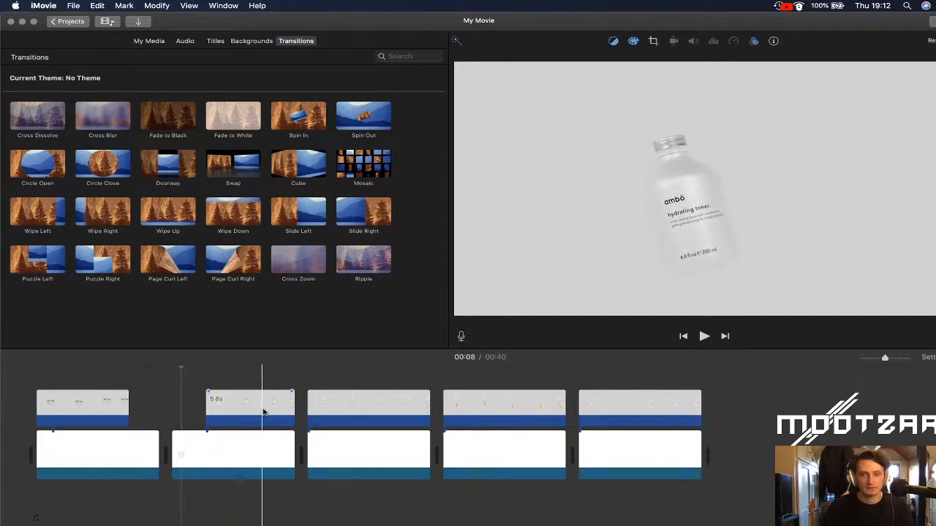
Split the facial cleanser clip at 00:18 and the rosehip seed oil clip at 00:26, deleting the opening piece of each
click(343, 415)
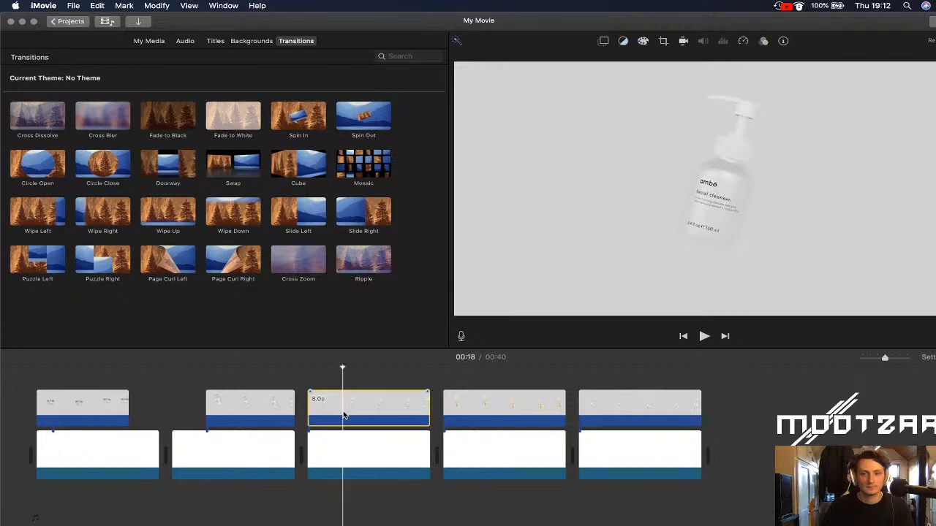
right_click(344, 414)
click(377, 439)
key(Delete)
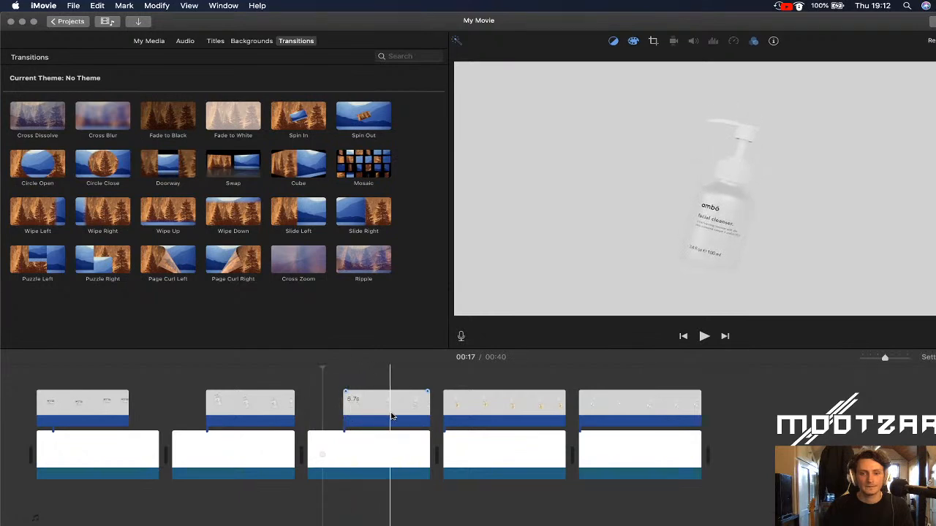
click(476, 416)
right_click(476, 415)
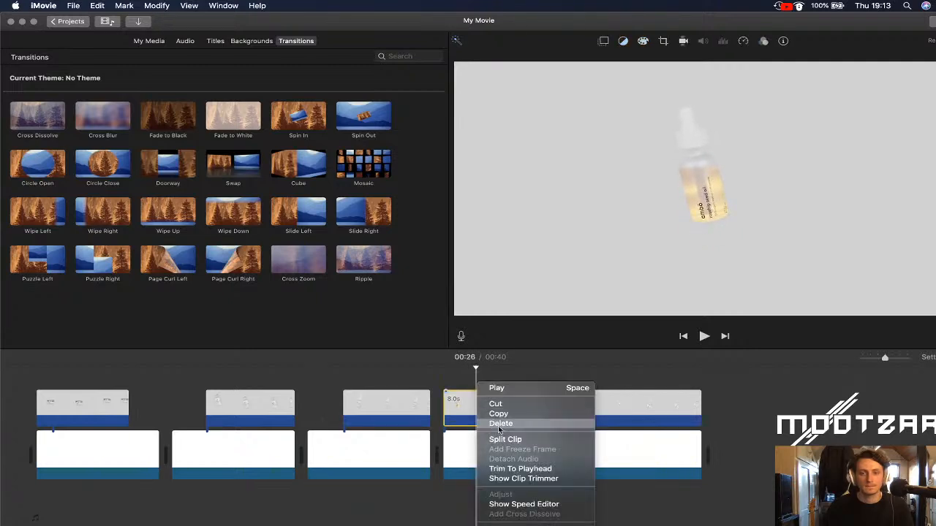
click(503, 439)
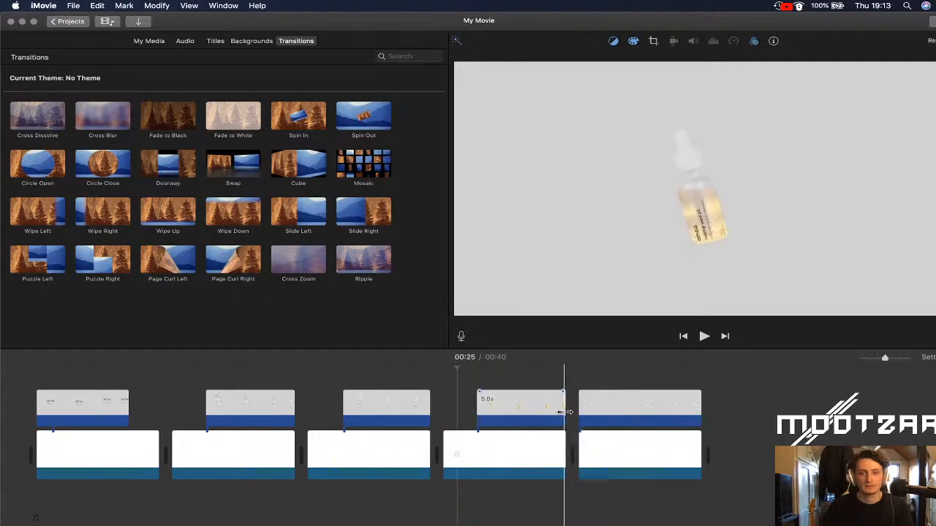
Split the prickly pear seed oil clip at 00:34 and delete its opening 2.0 s piece
click(610, 415)
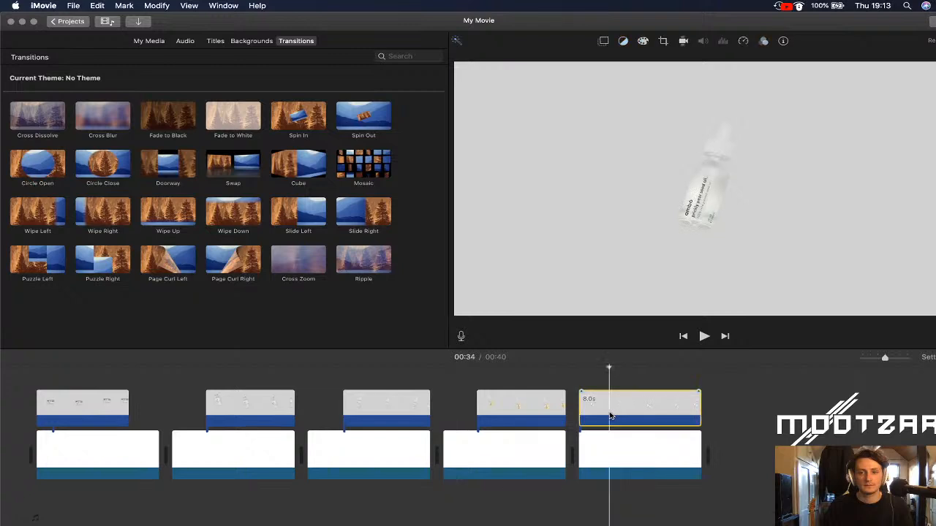
right_click(610, 416)
click(627, 439)
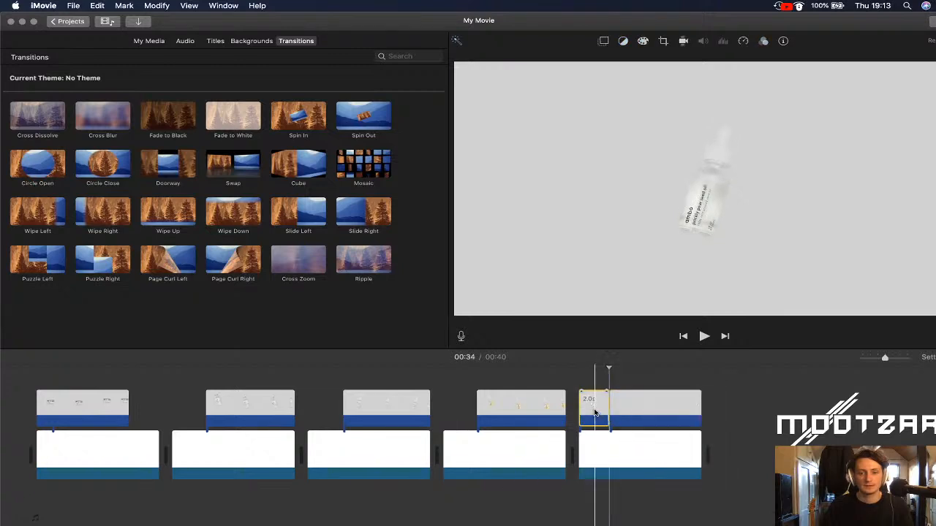
click(594, 413)
key(Delete)
Trim the white background clips to match the lengths of the shortened product clips above them, closing the gaps
drag(582, 468, 611, 469)
drag(483, 469, 513, 468)
drag(374, 468, 413, 468)
mouse_move(277, 465)
mouse_down()
mouse_move(307, 463)
mouse_move(263, 463)
mouse_up()
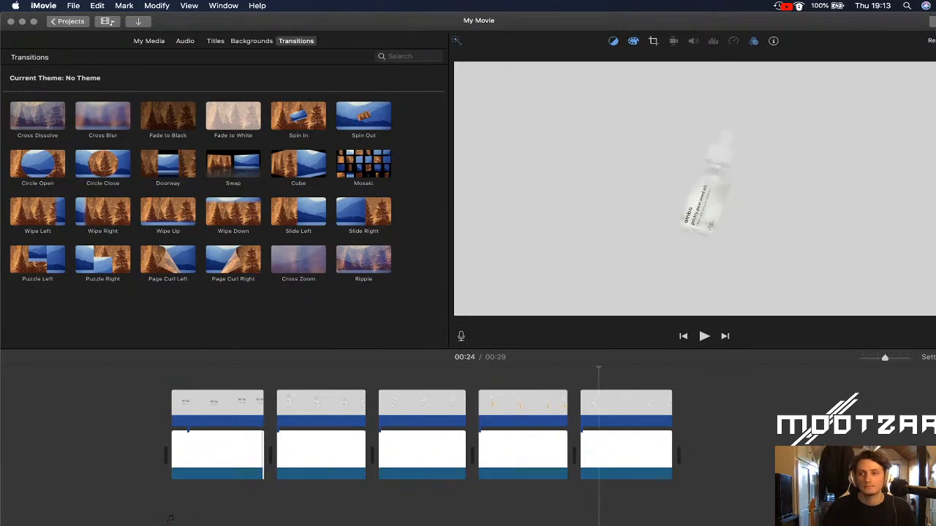
Start a file export of the movie and set its compression to Better Quality
click(930, 21)
click(910, 117)
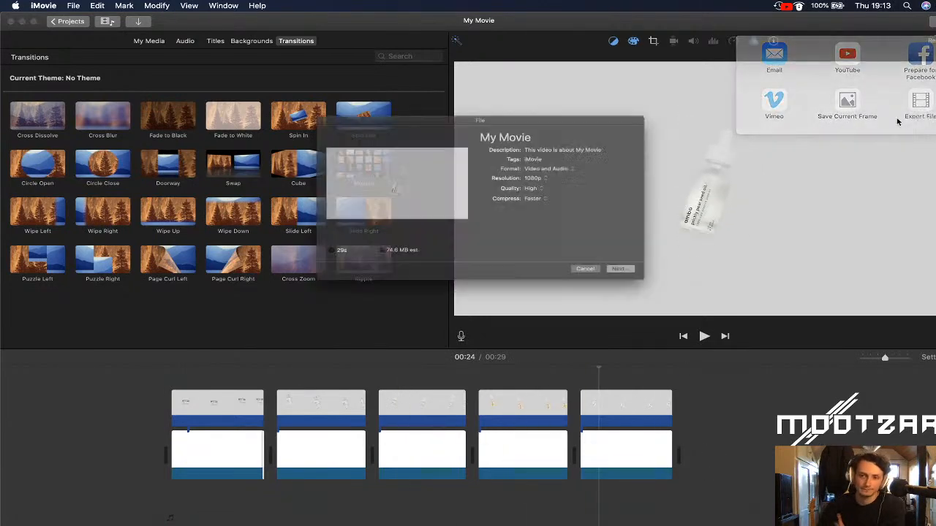
click(555, 202)
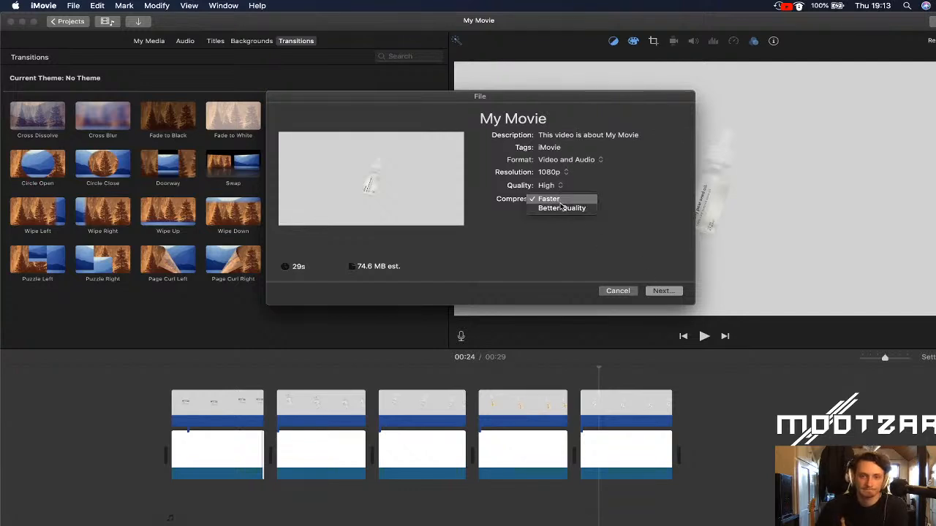
click(564, 209)
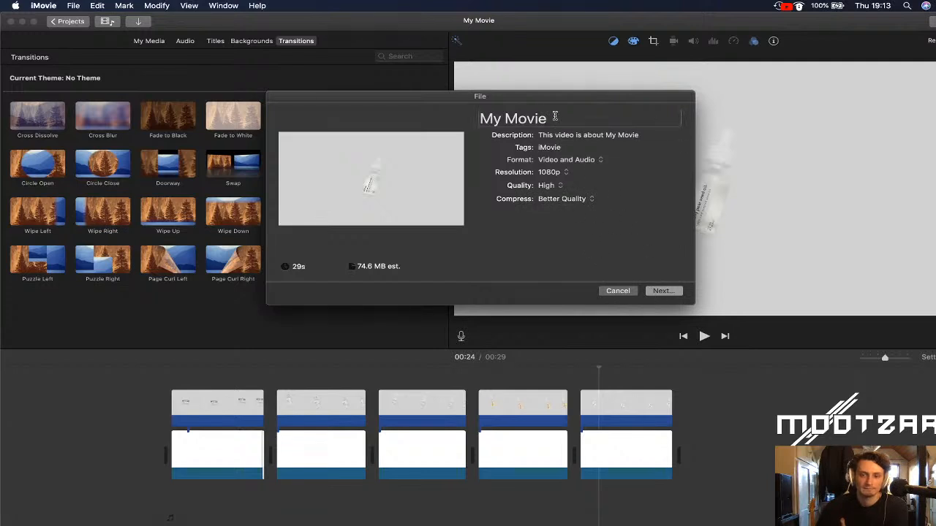
Title the export AmboBobbing_2 and save it to the Desktop
drag(560, 117, 466, 113)
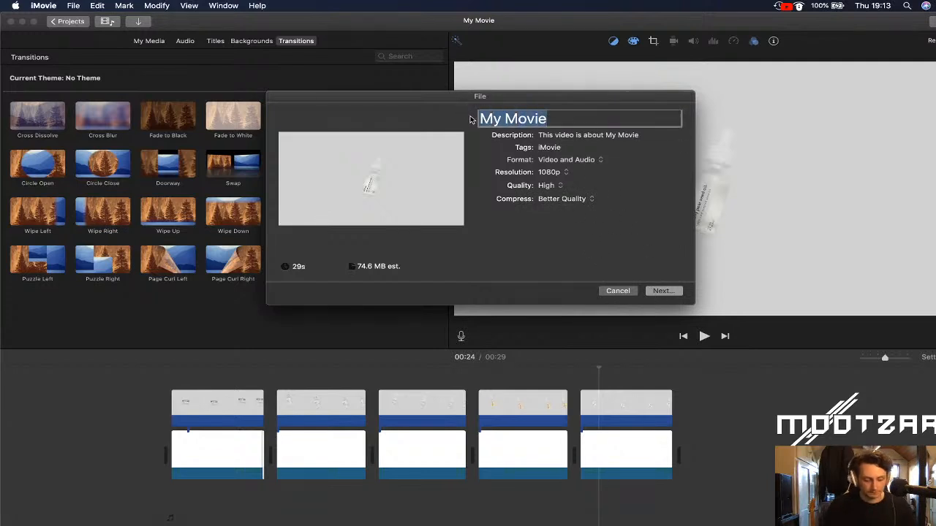
text(AmboBobbing_2)
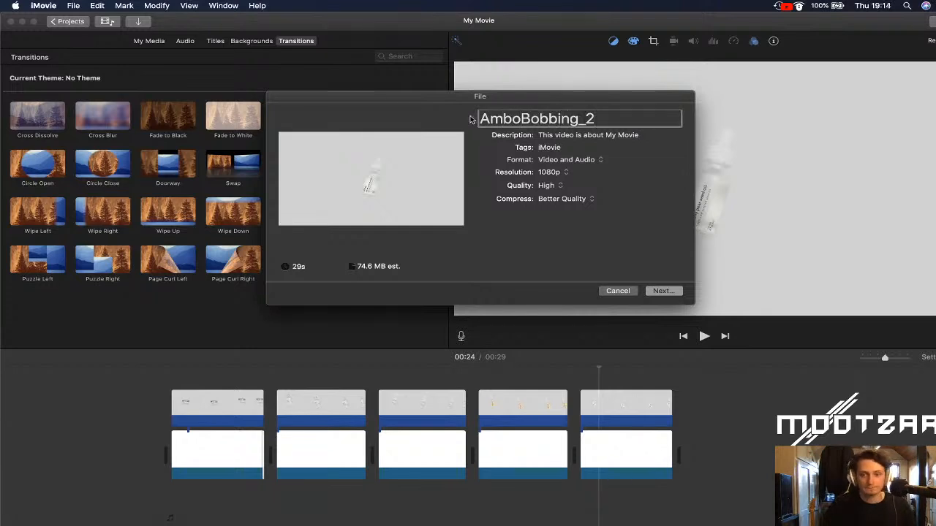
key(Return)
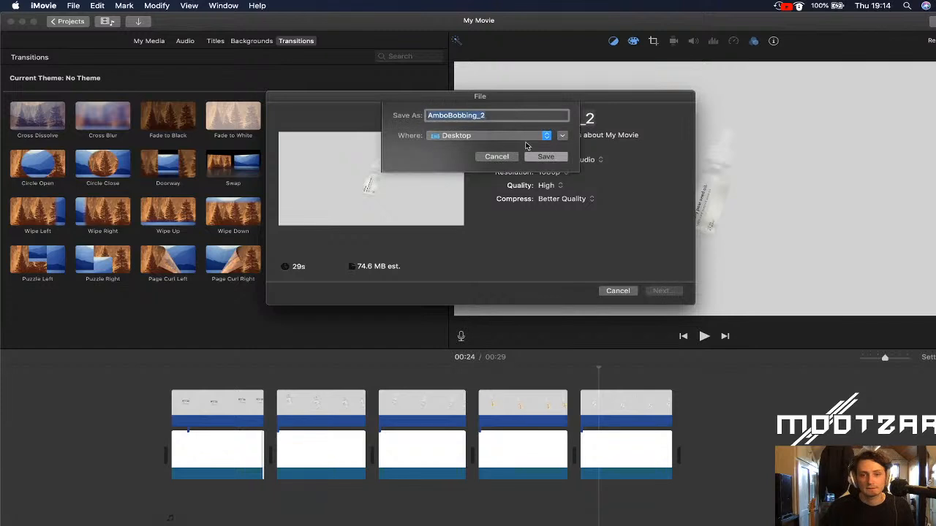
click(547, 158)
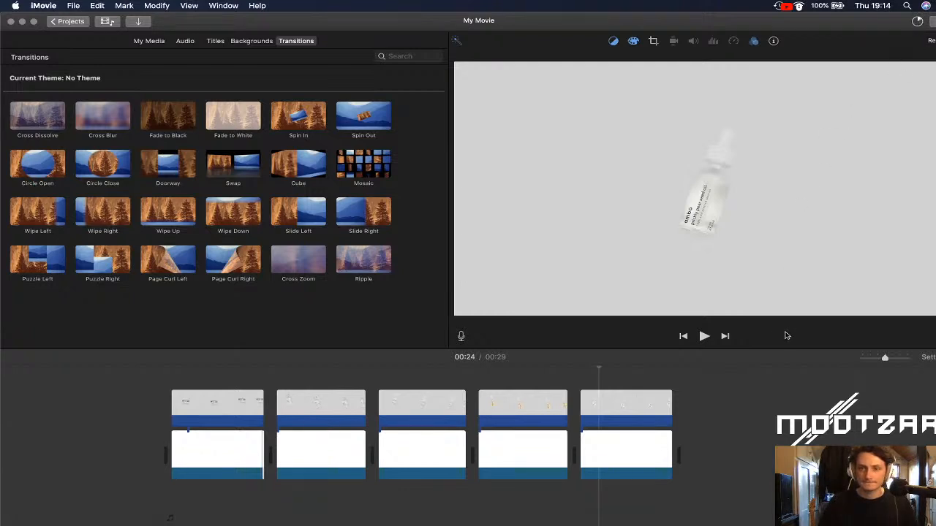
Switch to Logic Pro, delete the pad's High Cut automation points beyond the first dip, and centre that 85.0 Hz low point between the 1640 Hz peaks
mouse_move(497, 524)
click(589, 523)
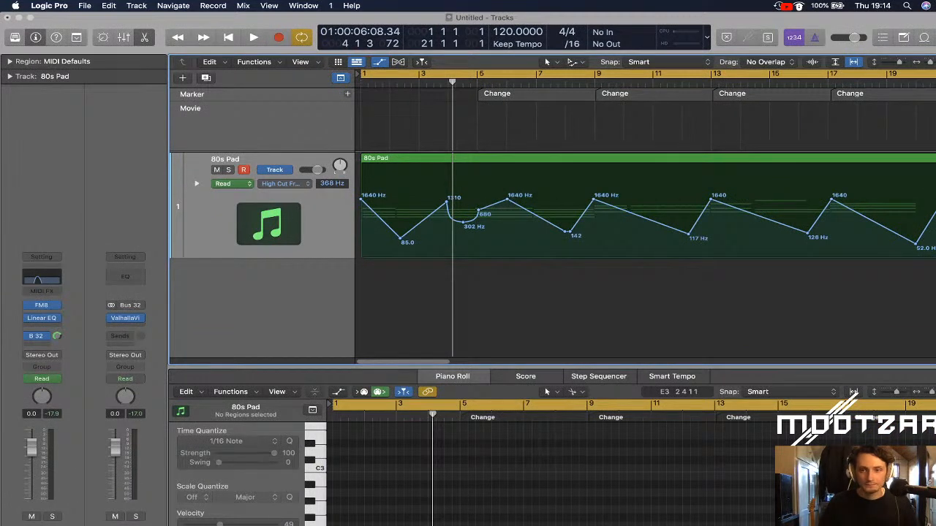
drag(928, 196, 448, 201)
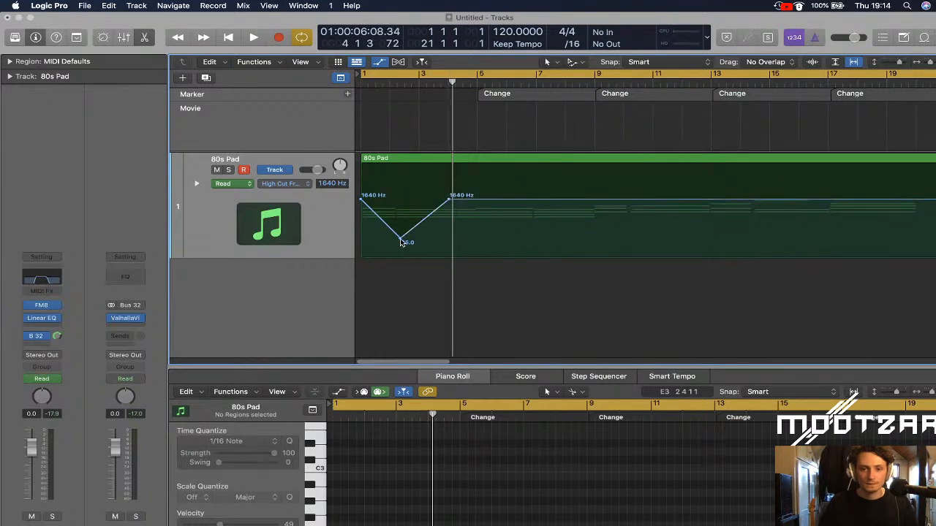
drag(400, 242, 405, 239)
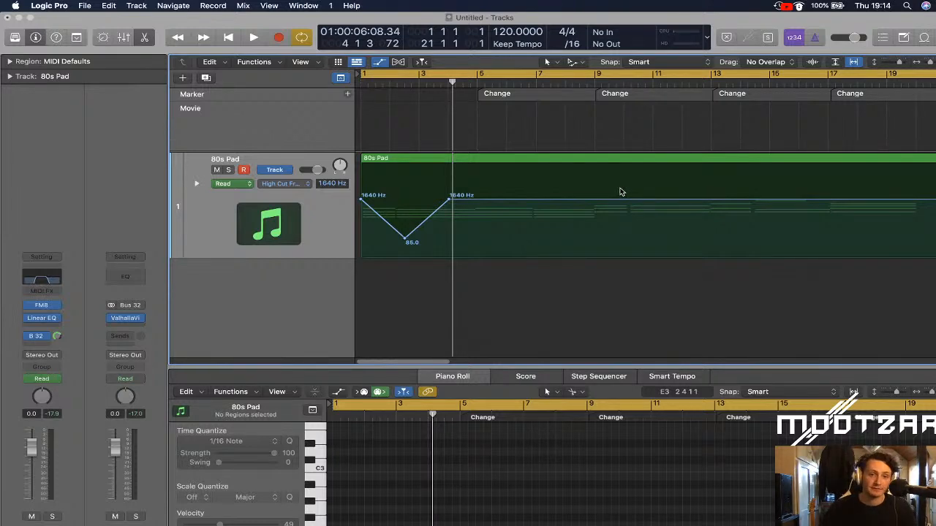
Switch to iMovie to check the export progress, and minimise its window again
mouse_move(566, 523)
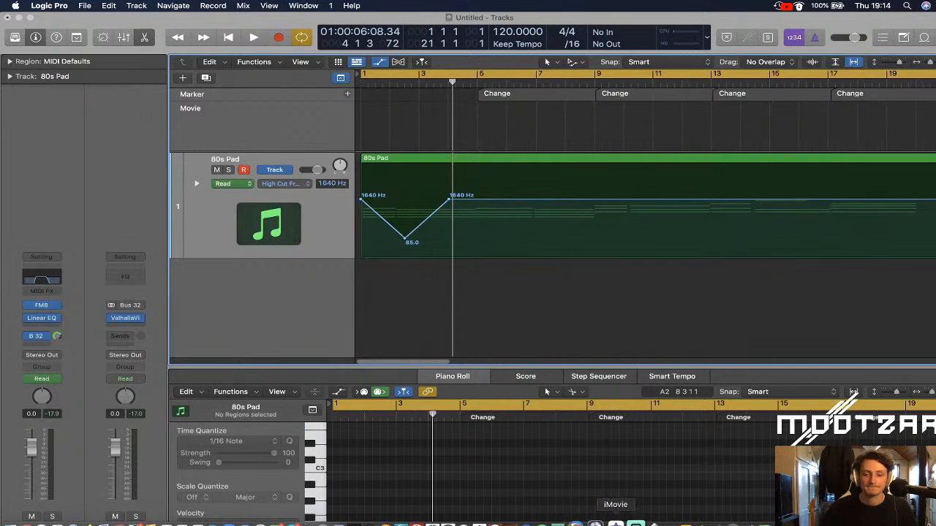
click(614, 524)
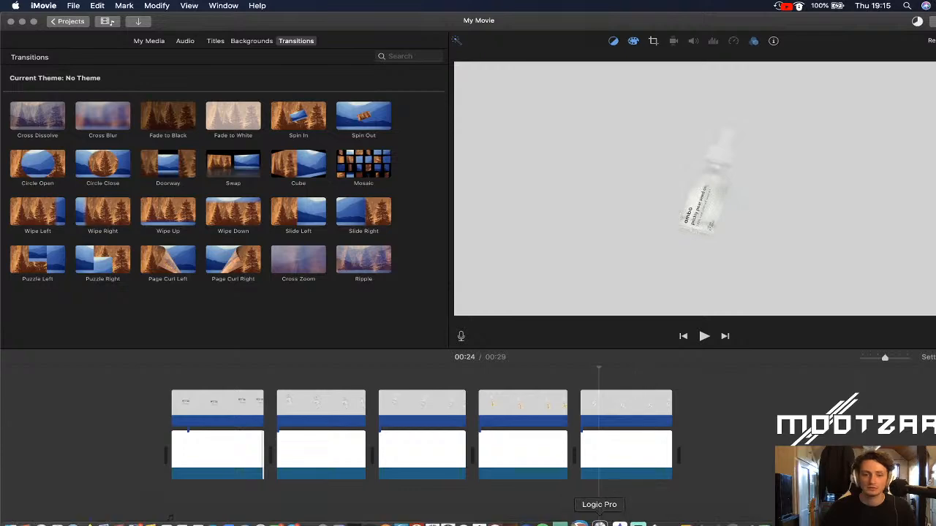
click(23, 22)
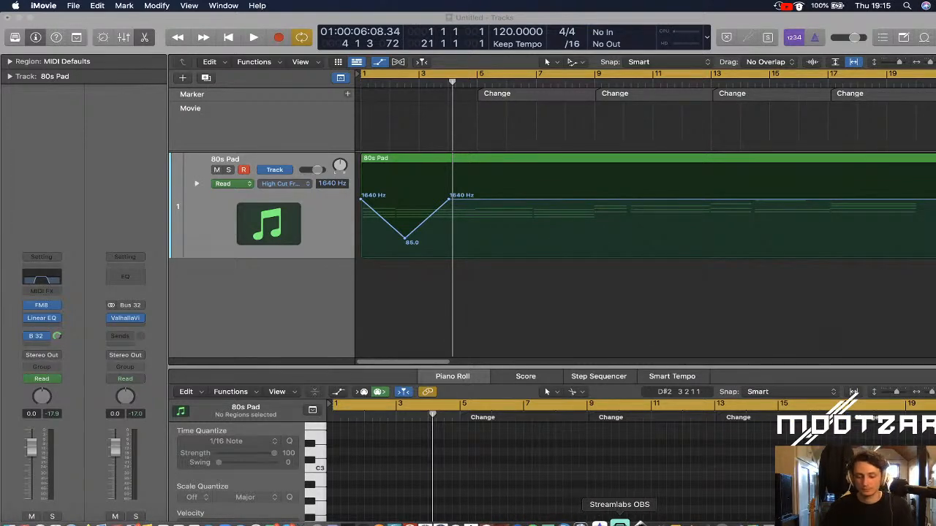
Switch to Streamlabs OBS and inspect the sources inside the Overlays folder
click(619, 523)
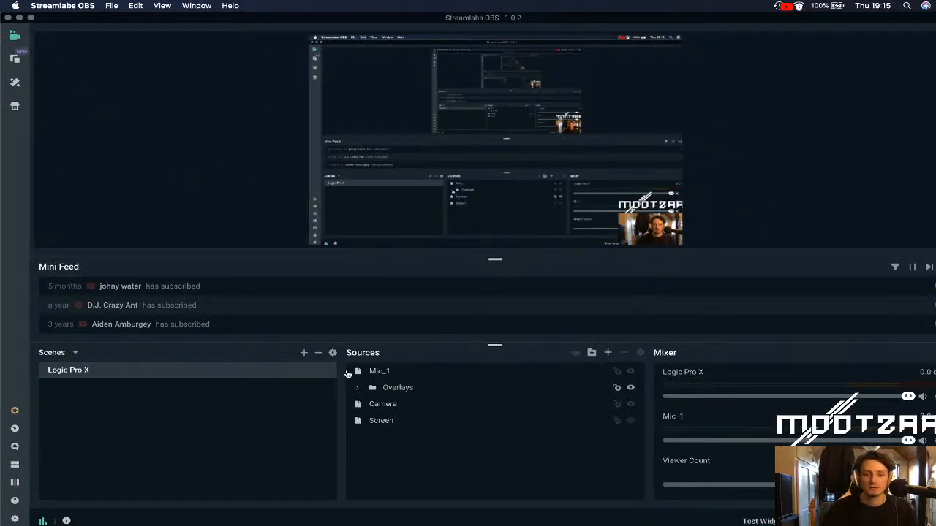
click(358, 388)
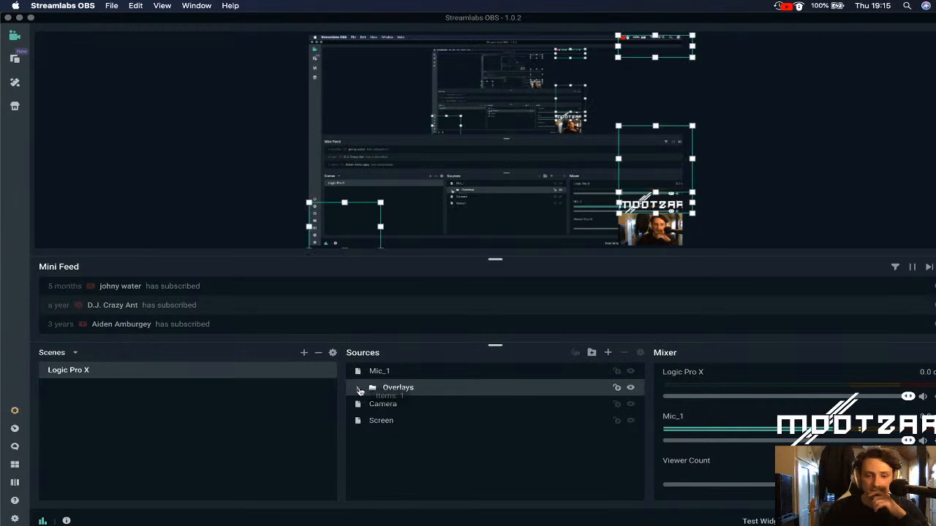
click(358, 389)
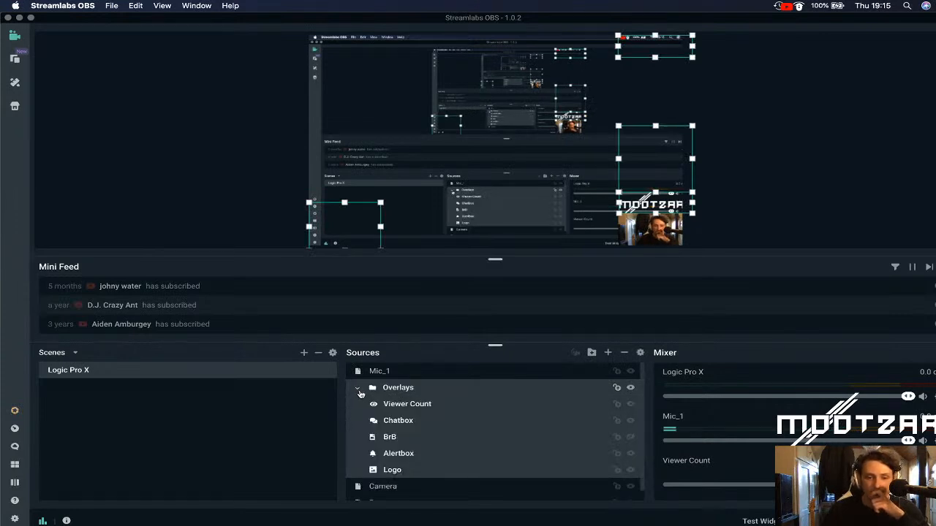
click(358, 388)
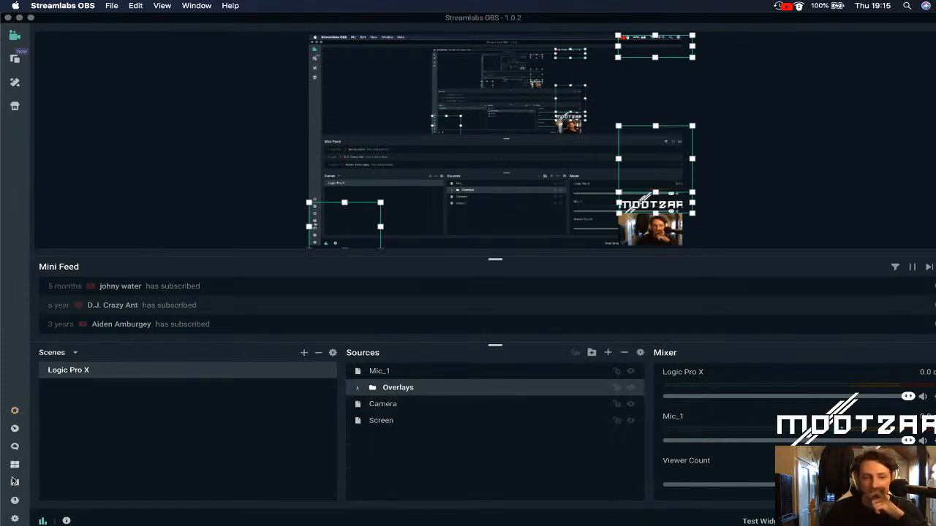
Check the Show BrB and Hide BrB hotkeys of the Logic Pro X scene in the settings
click(15, 518)
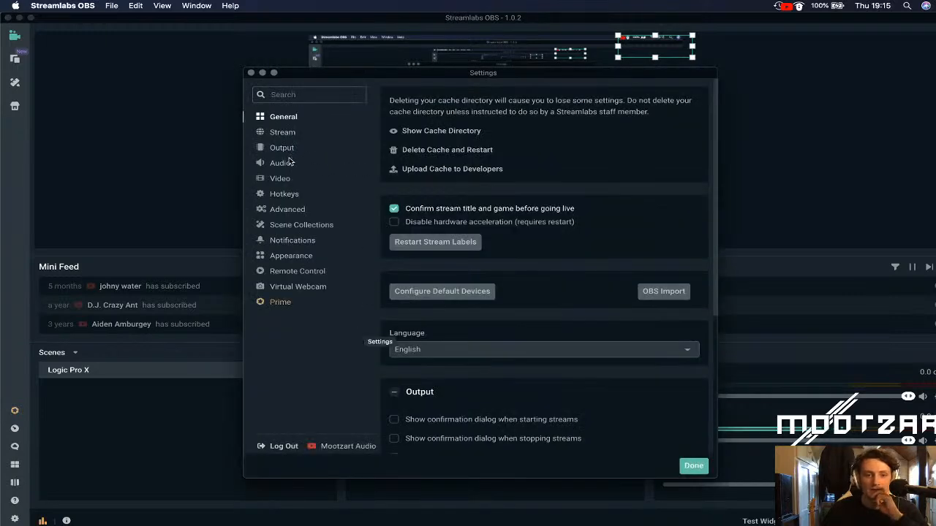
click(287, 194)
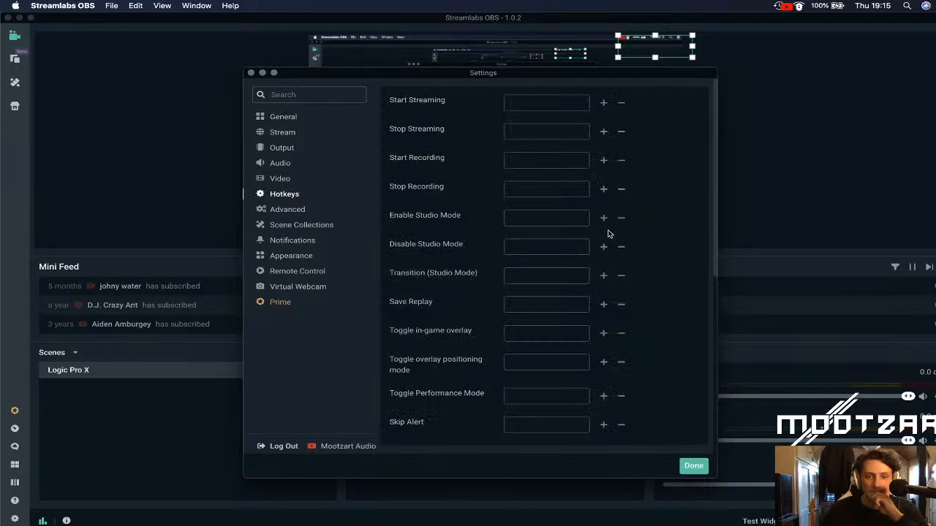
scroll(607, 234, down, 5)
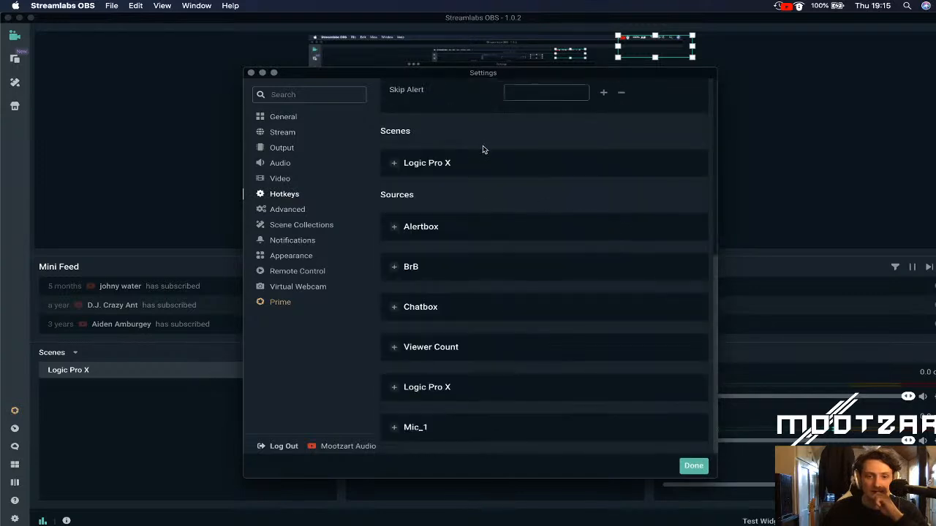
click(487, 165)
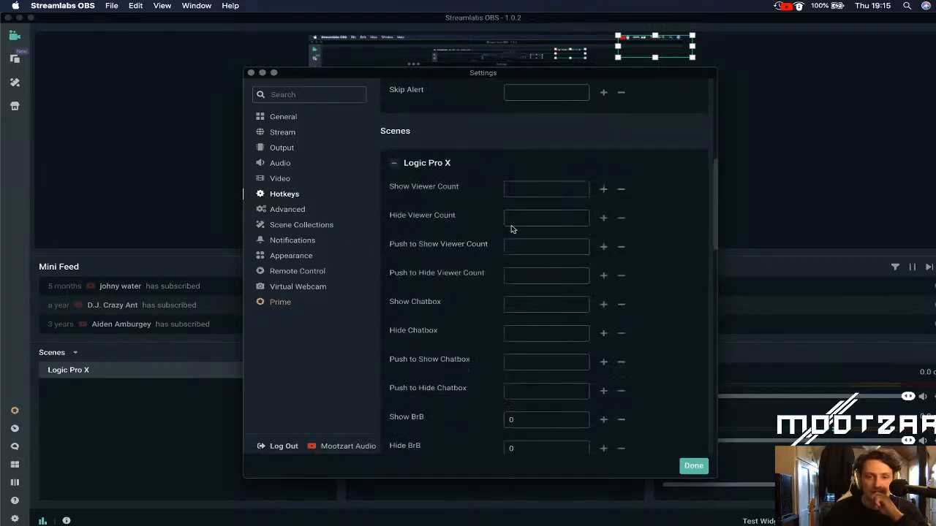
scroll(546, 260, up, 1)
scroll(560, 312, down, 2)
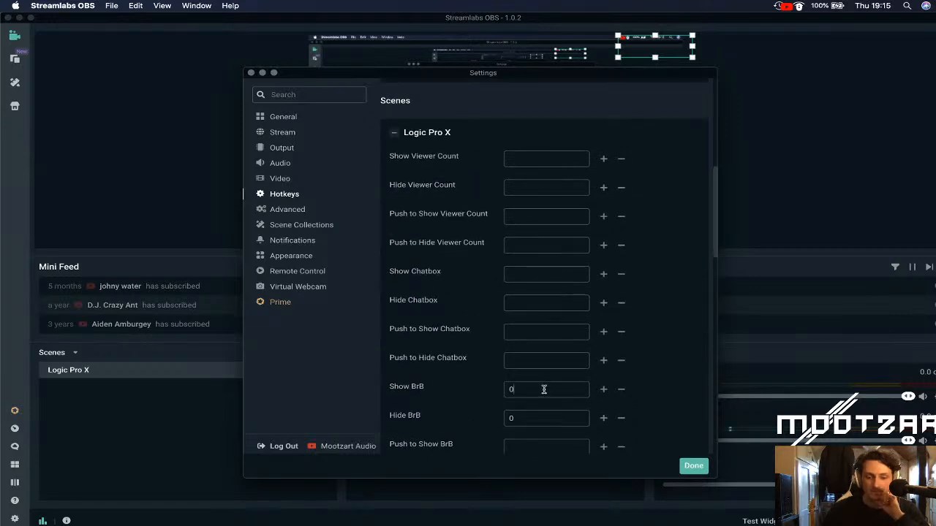
key(F10)
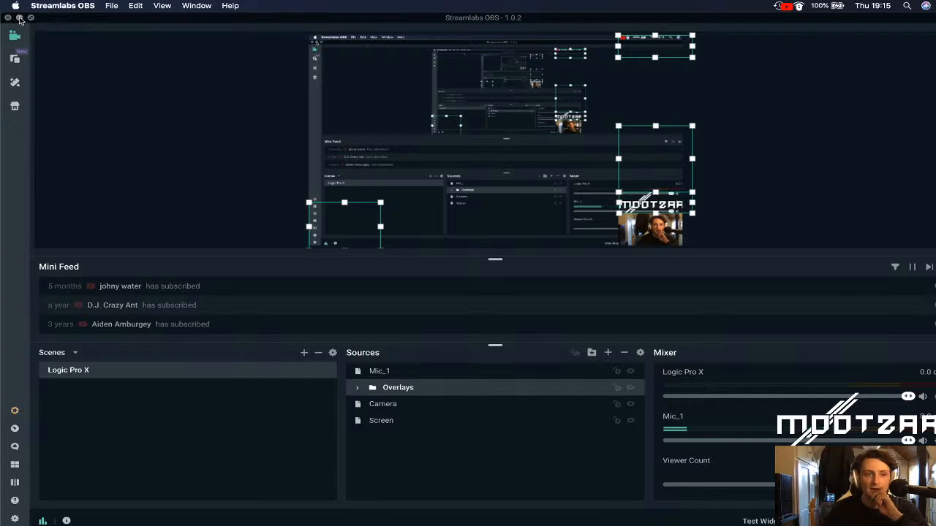
Minimise Streamlabs OBS and return to iMovie to check on the running export
click(20, 18)
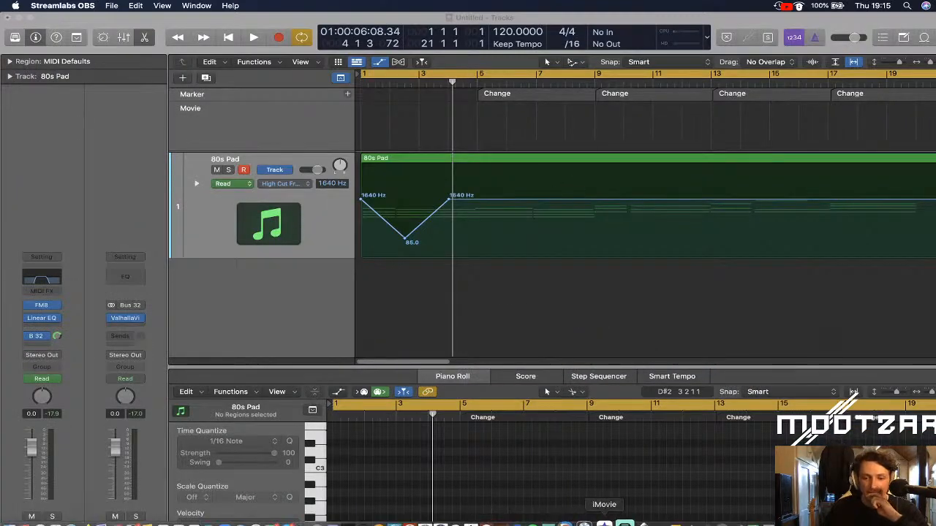
click(604, 524)
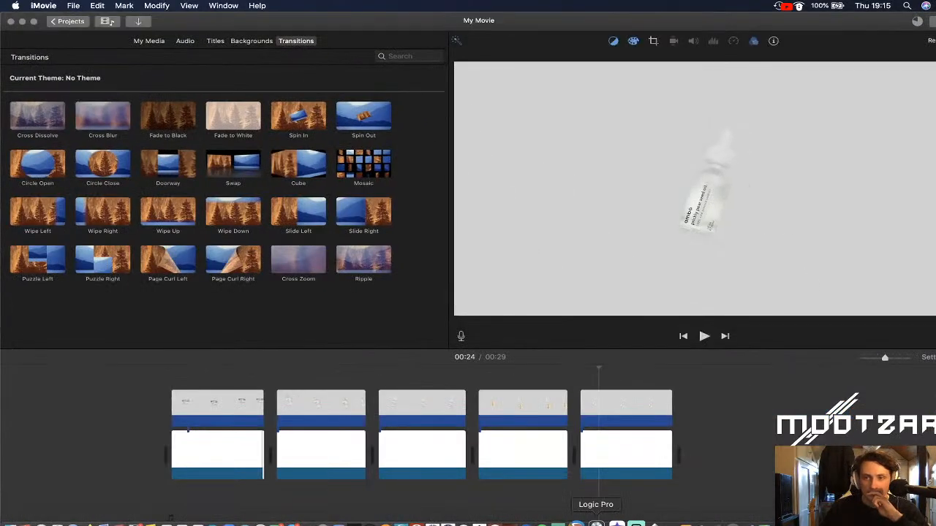
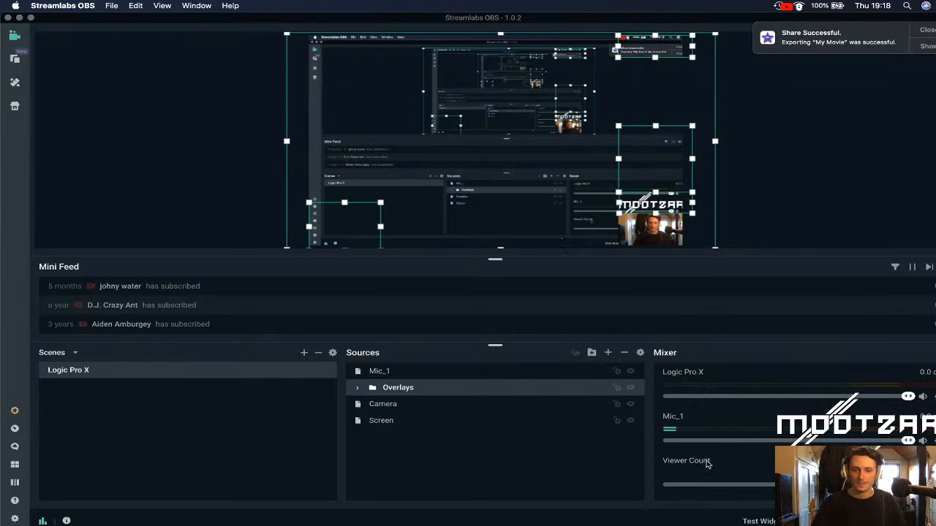
Switch to Logic Pro, reveal the exported AmboBobbing_2.mp4 in Finder, and move the Finder window clear of the Movie track
mouse_move(585, 523)
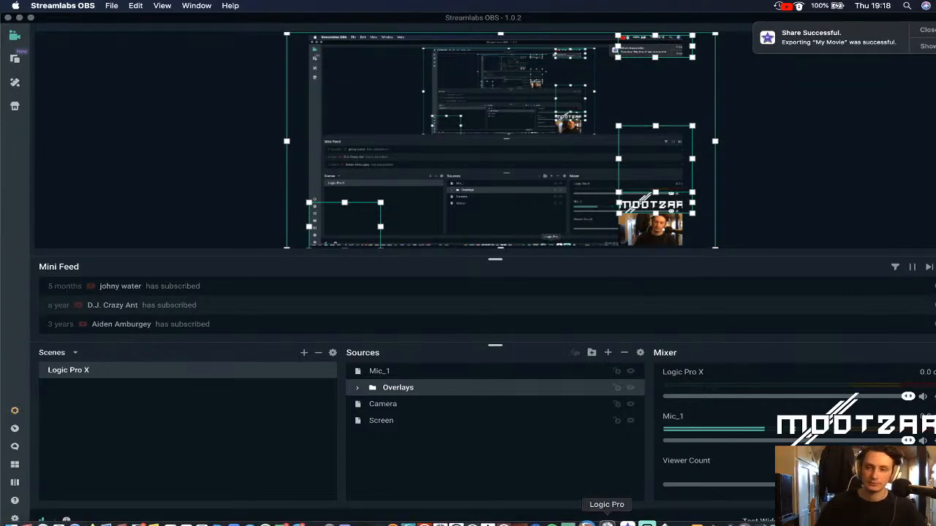
click(606, 521)
click(927, 44)
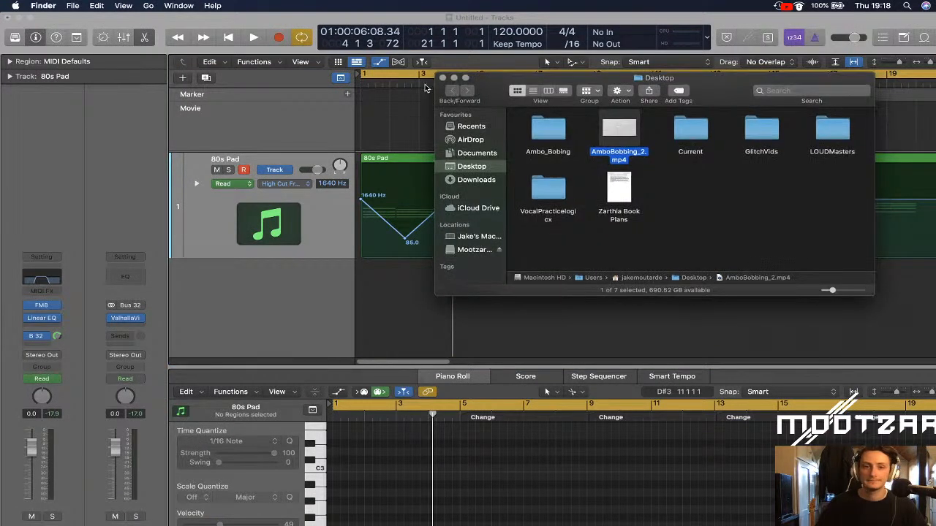
drag(483, 83, 472, 219)
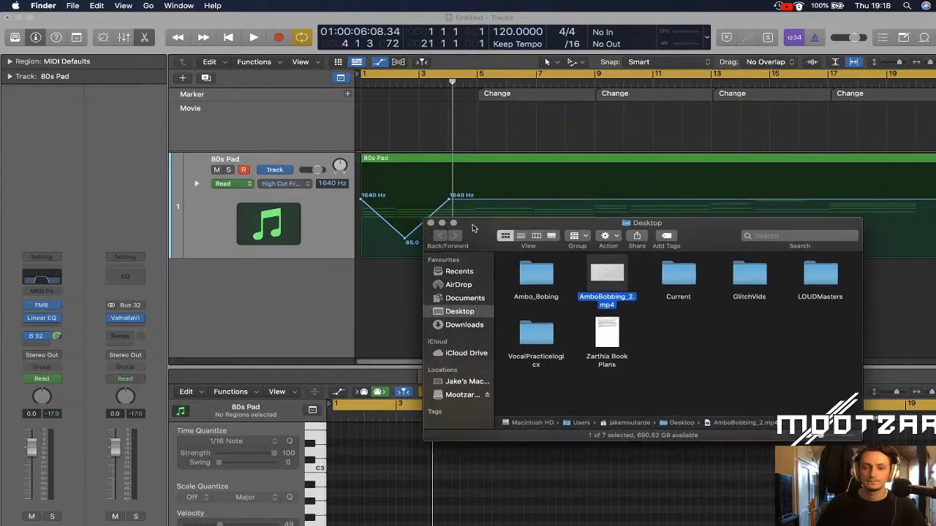
Add AmboBobbing_2.mp4 to the Movie track at bar 1, close the floating movie window, and shorten the cycle range to the movie's end
drag(603, 264, 359, 134)
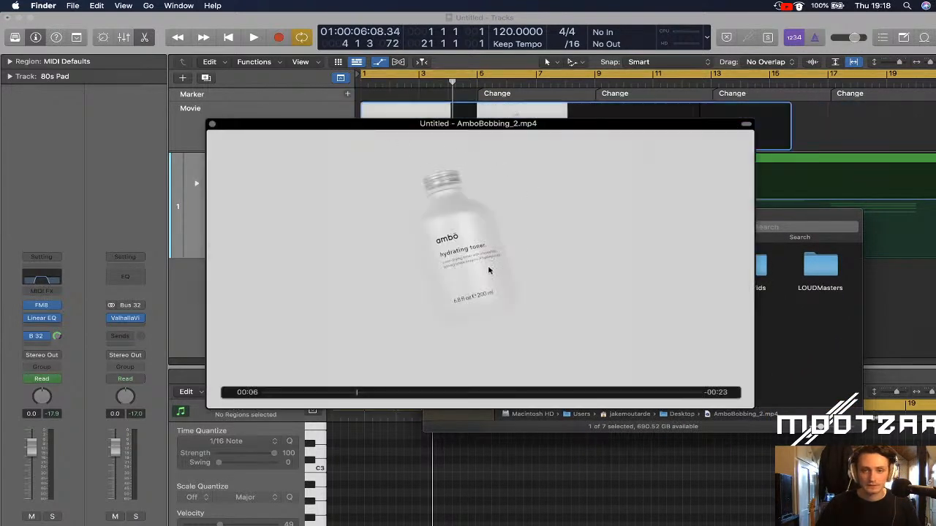
click(212, 124)
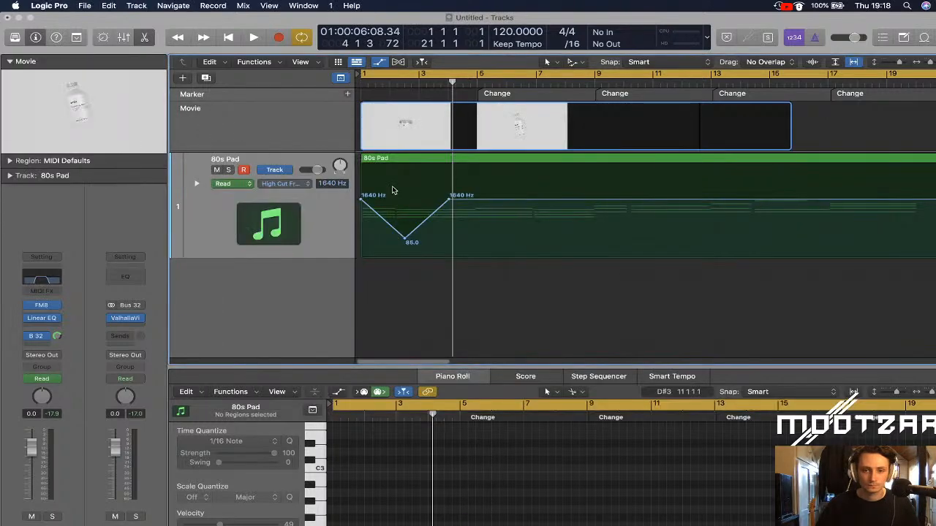
drag(935, 74, 791, 73)
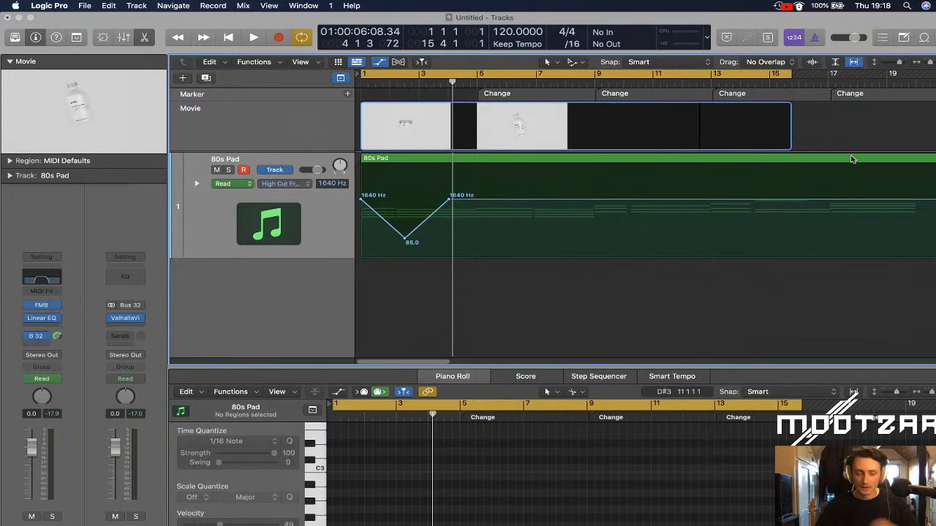
Hide the track automation and show the 80s Pad region's notes in an enlarged Piano Roll
key(a)
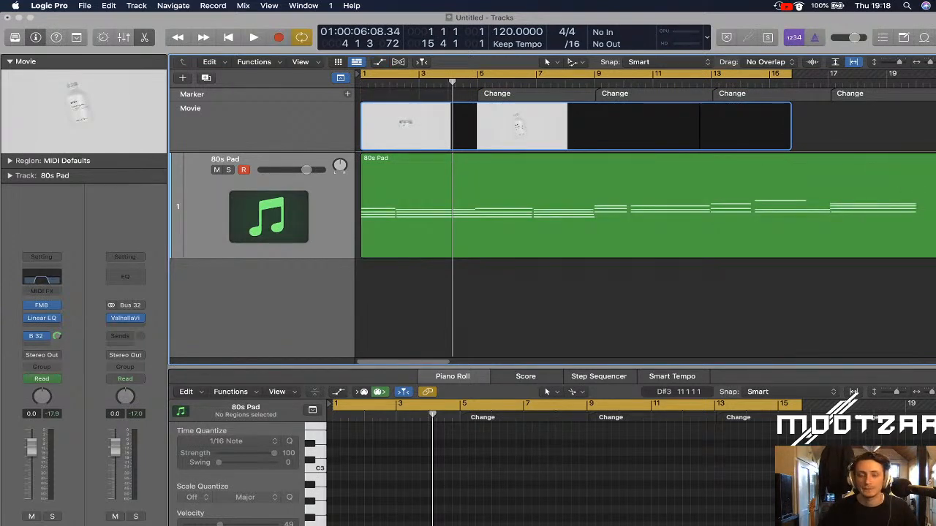
click(503, 225)
drag(508, 365, 506, 280)
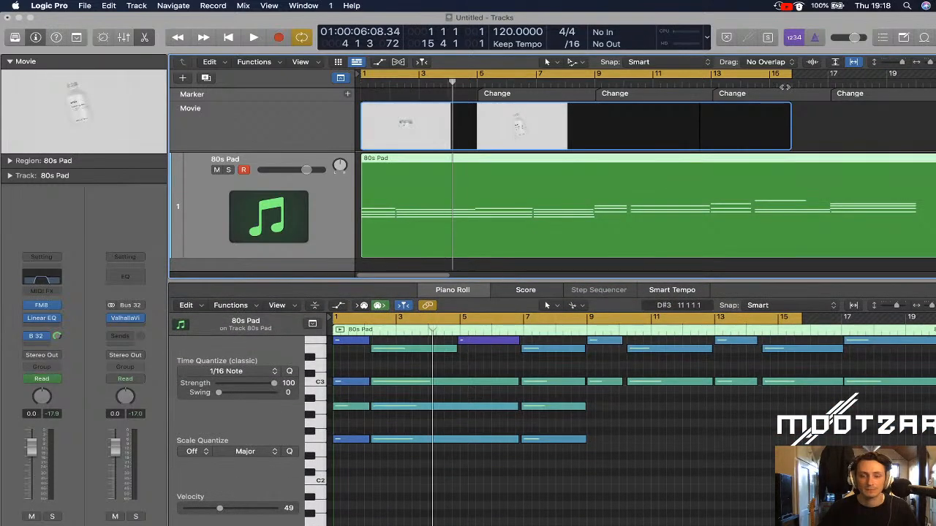
scroll(652, 374, up, 5)
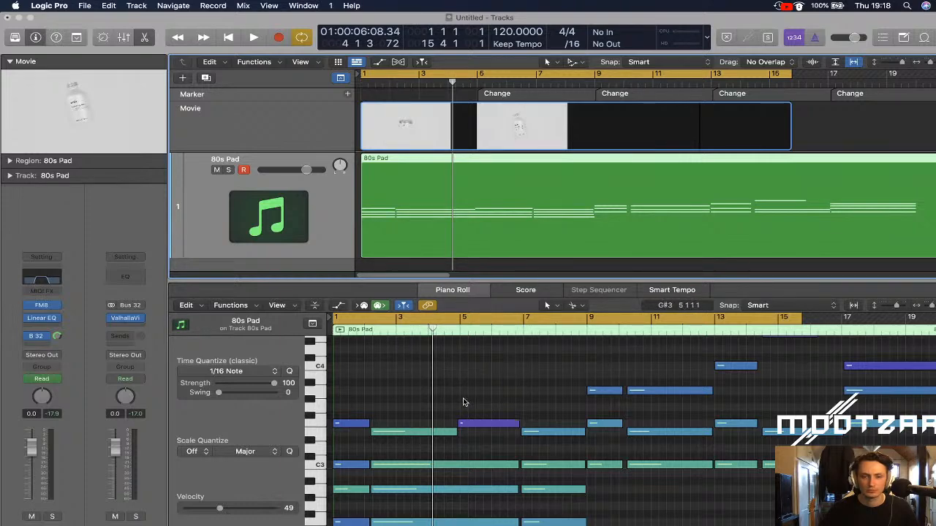
Move the first Change marker to the movie cut at bar 4 and the second to the cut at bar 7
mouse_move(452, 76)
mouse_down()
mouse_move(358, 80)
mouse_move(457, 81)
mouse_move(478, 93)
mouse_move(450, 94)
mouse_up()
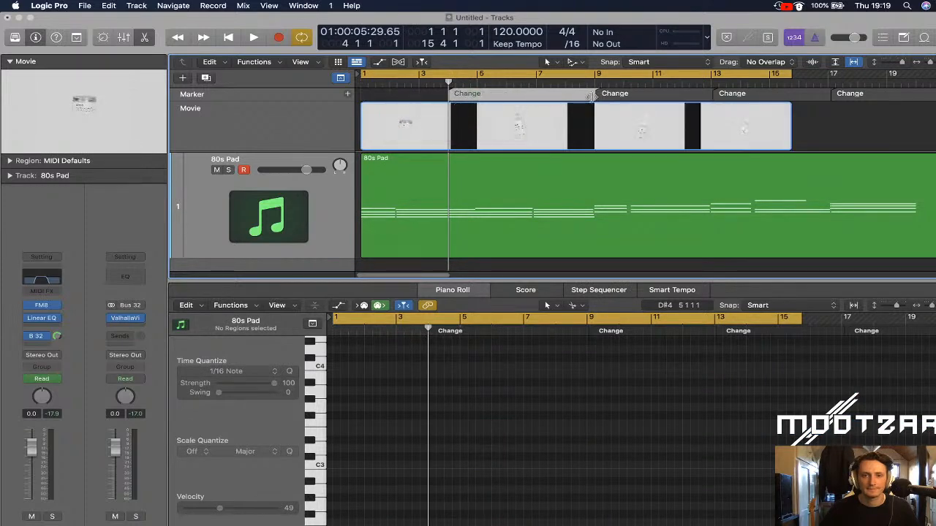
click(594, 83)
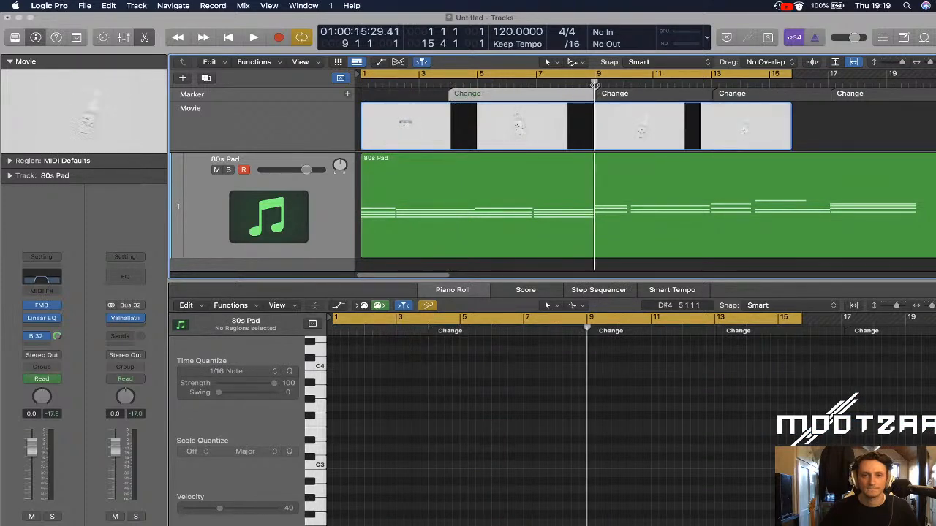
drag(594, 80, 534, 82)
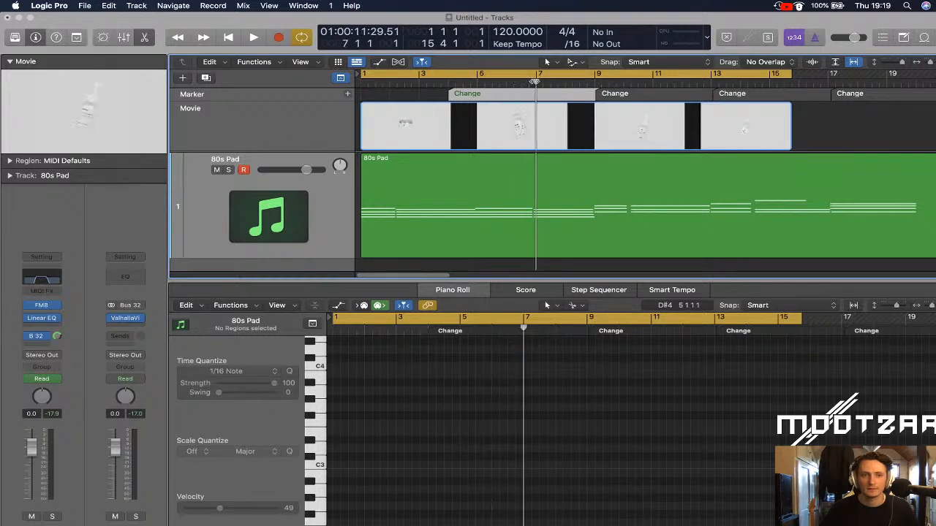
drag(597, 93, 538, 94)
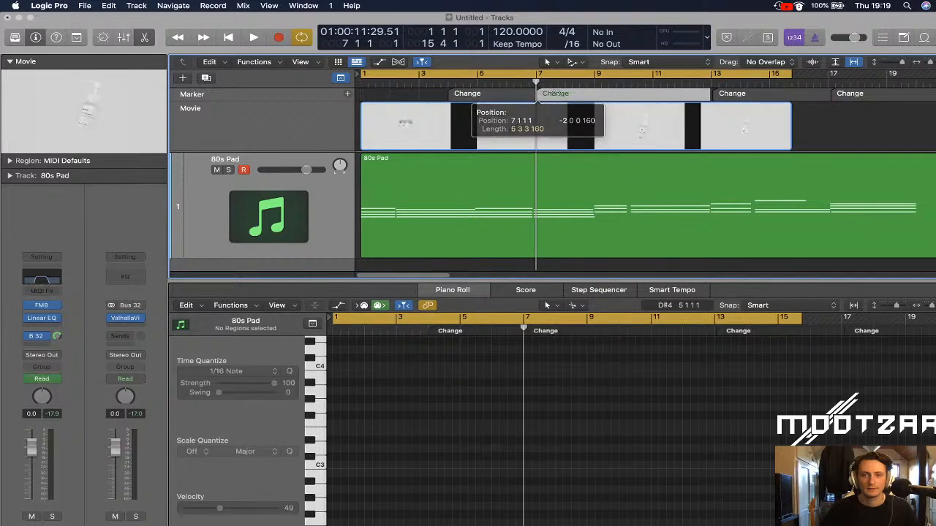
Move the third Change marker to the cut at bar 10 and the fourth to the cut at 12 4 1
click(636, 83)
mouse_move(636, 82)
mouse_down()
mouse_move(609, 84)
mouse_move(621, 86)
mouse_up()
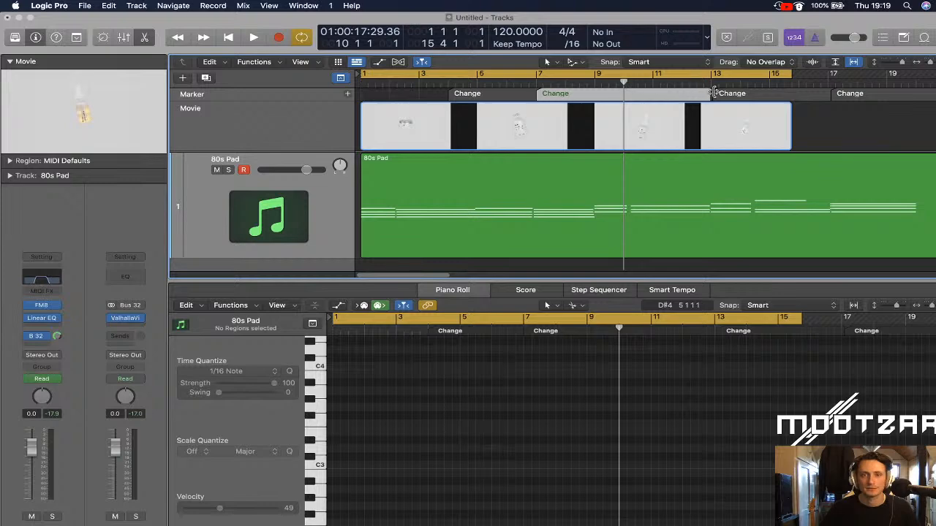
mouse_move(714, 93)
mouse_down()
mouse_move(623, 95)
mouse_move(709, 83)
mouse_move(700, 84)
mouse_up()
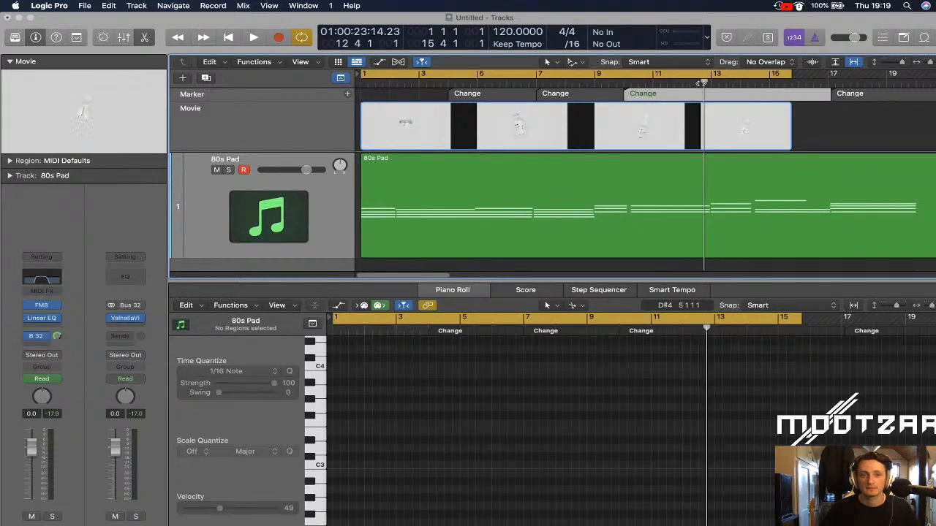
drag(846, 105, 704, 97)
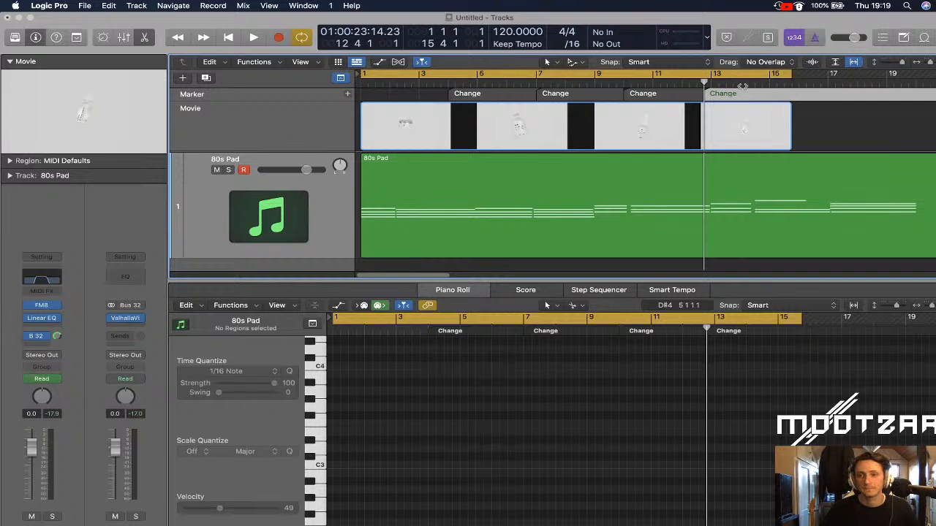
In the 80s Pad region, shorten the second chord's four notes to end at bar 4 and move the following F3 note to start there
click(477, 216)
click(705, 329)
click(448, 82)
mouse_move(414, 411)
mouse_down()
mouse_move(430, 521)
mouse_move(432, 472)
mouse_move(443, 465)
mouse_up()
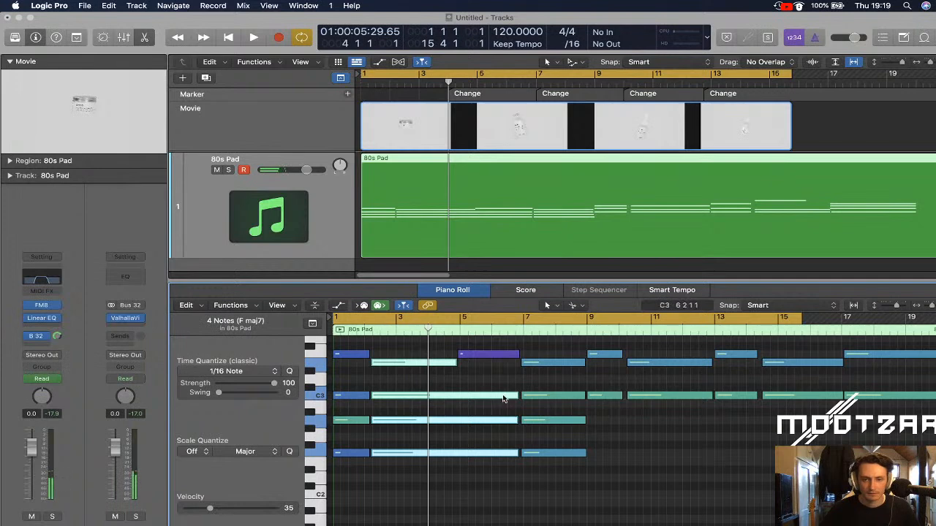
drag(513, 397, 428, 452)
click(476, 377)
drag(461, 356, 441, 358)
scroll(485, 399, up, 5)
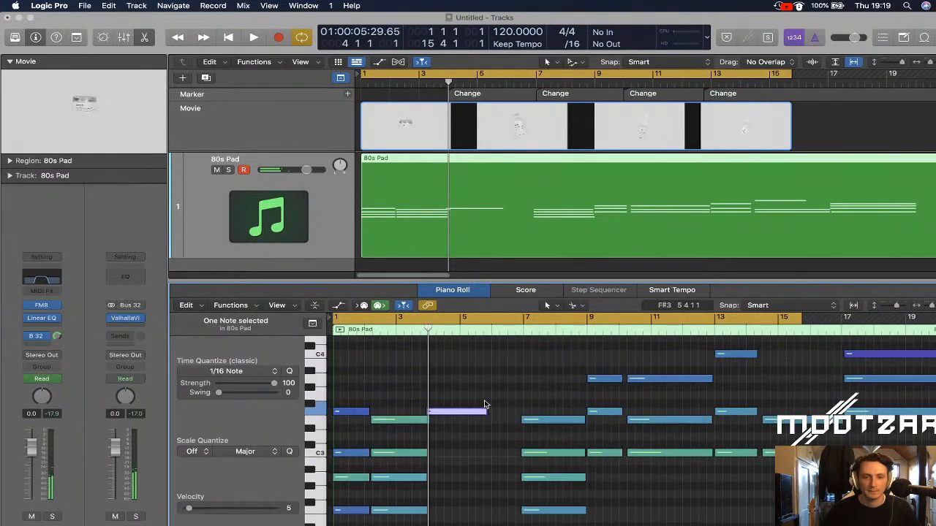
Lengthen the second chord's F2, A2 and C3 notes to about bar 6
scroll(484, 404, down, 2)
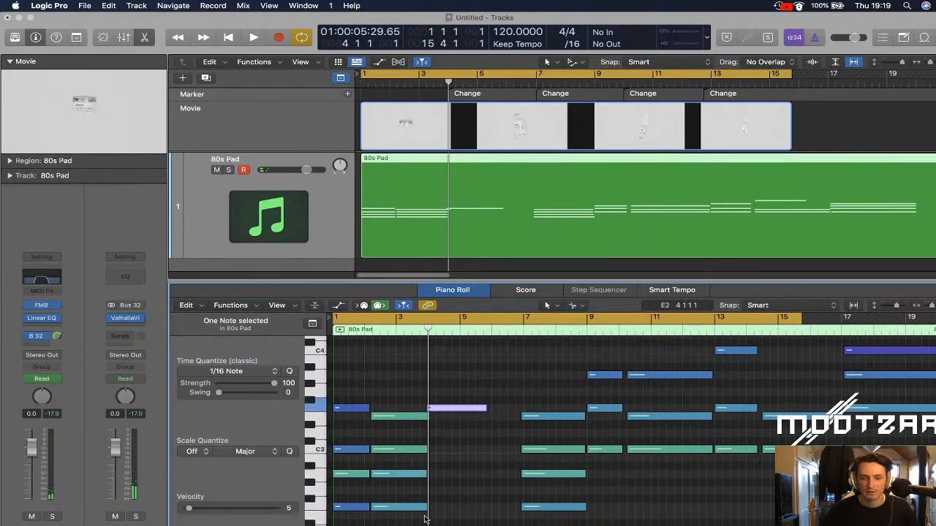
click(425, 500)
shift+click(417, 474)
shift+click(416, 449)
drag(427, 449, 491, 447)
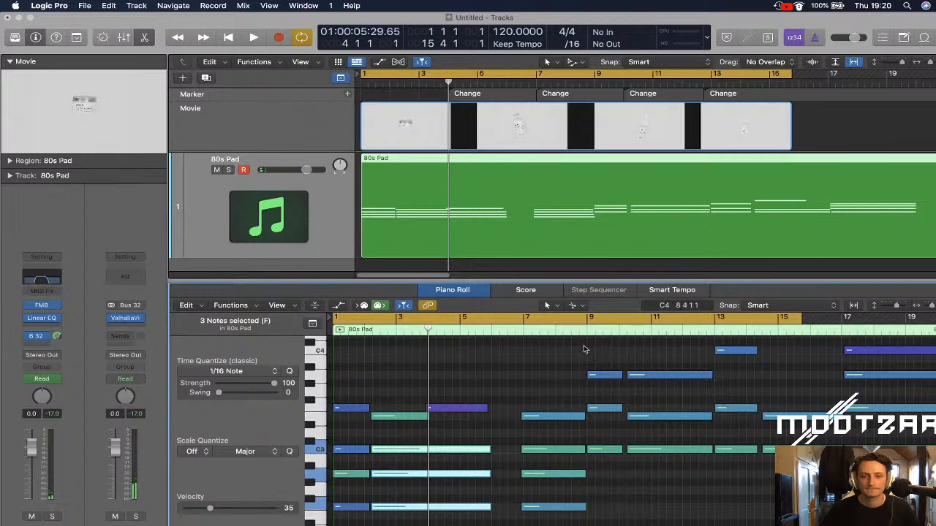
Extend the F3 note and the three lower notes beneath it up to the cut at bar 7
click(588, 330)
click(523, 329)
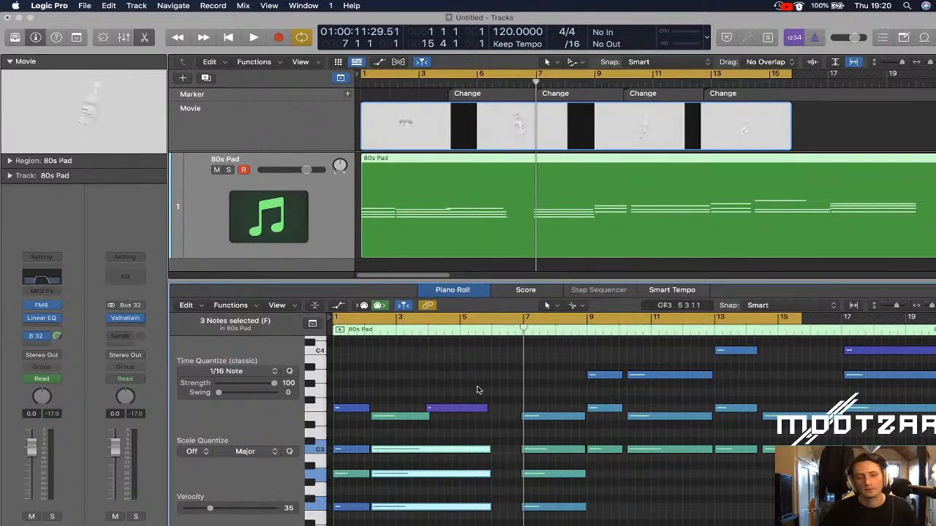
drag(466, 385, 517, 506)
drag(514, 408, 523, 408)
click(553, 397)
click(574, 382)
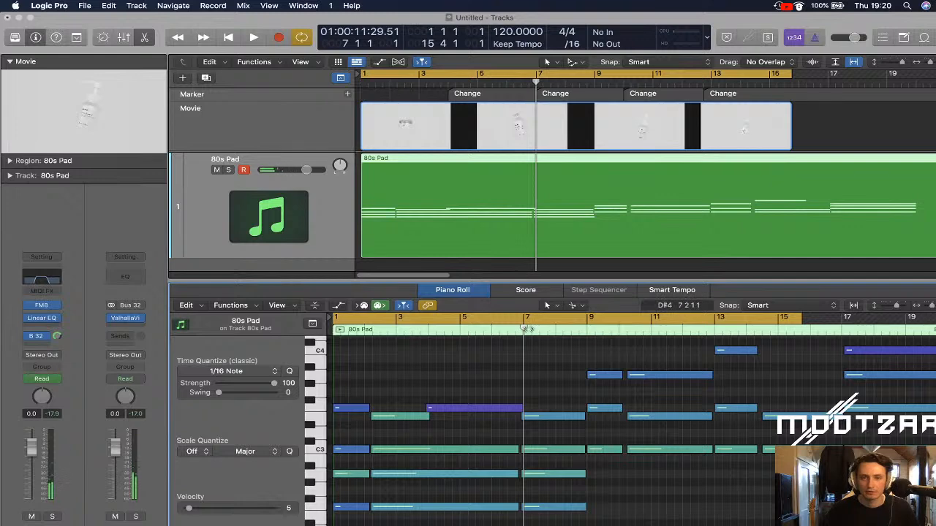
Return the playhead to bar 1, check the stream in Streamlabs OBS, and switch back to Logic Pro
click(619, 332)
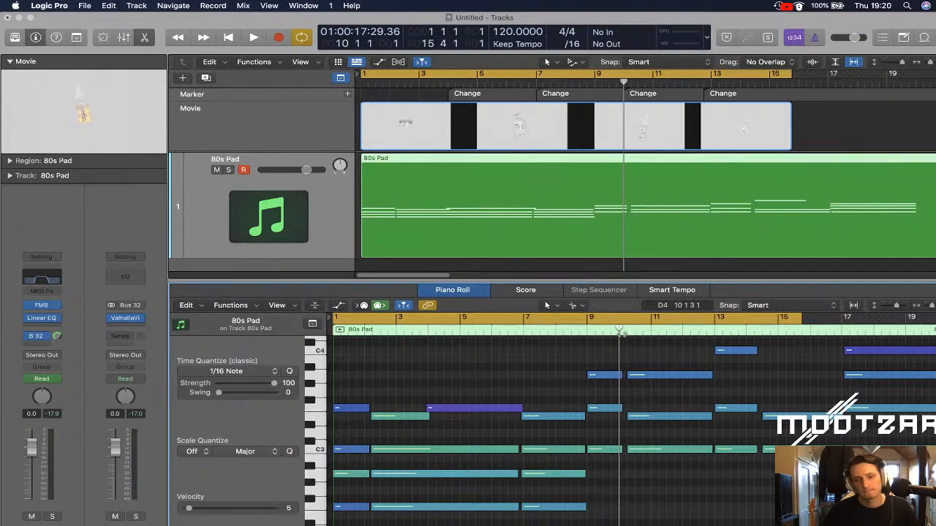
click(524, 331)
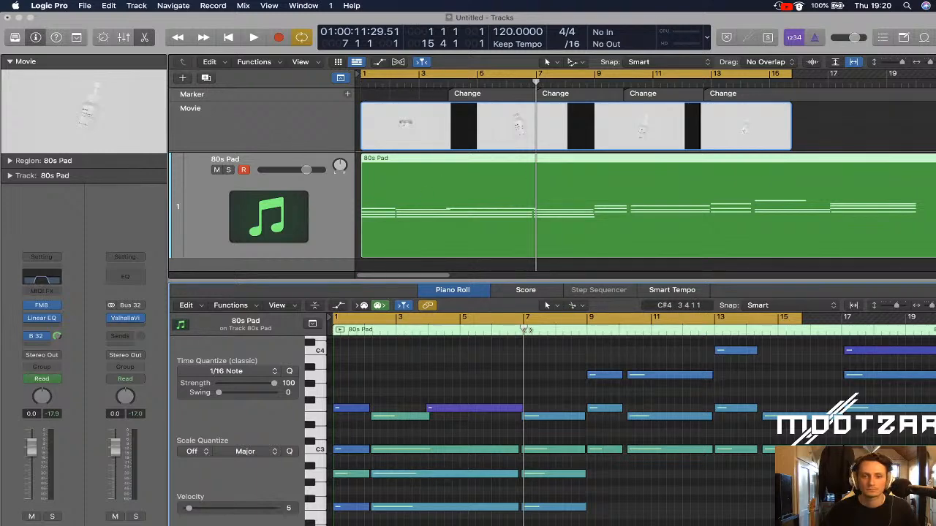
drag(525, 330, 333, 330)
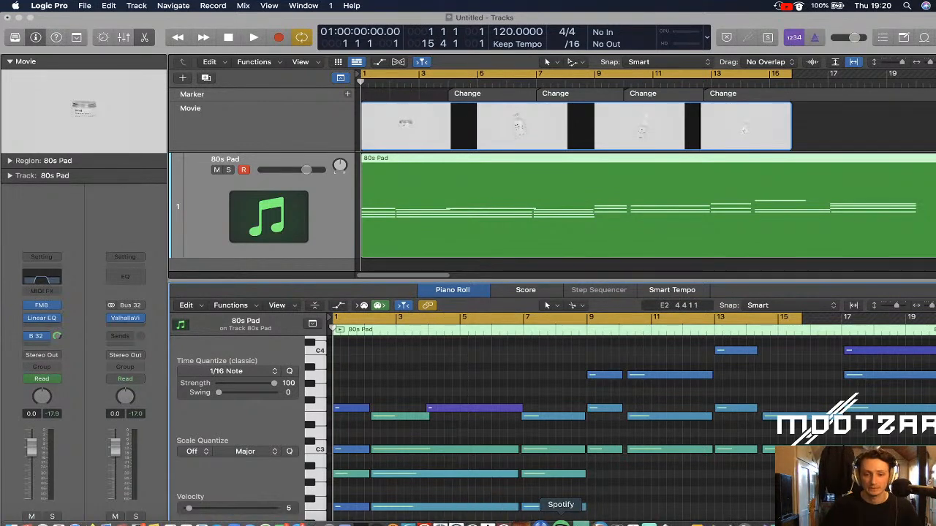
click(622, 522)
click(640, 522)
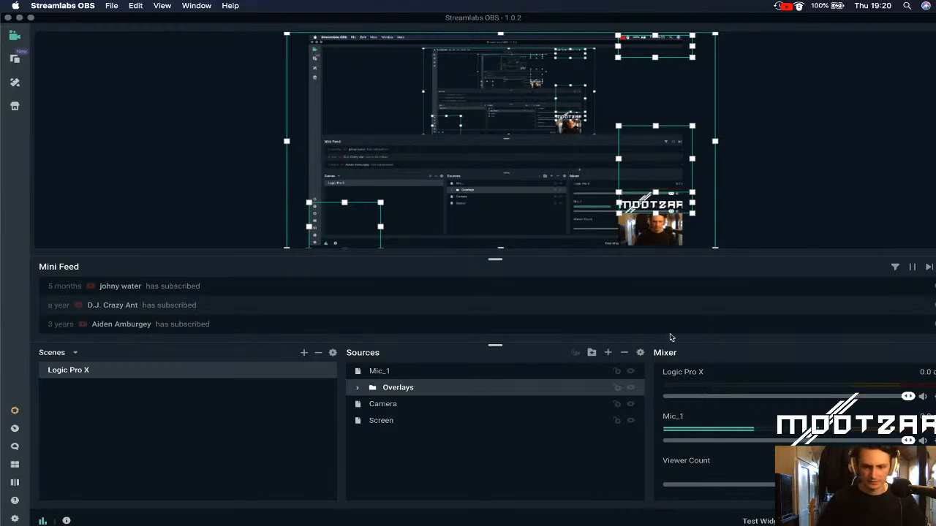
click(608, 524)
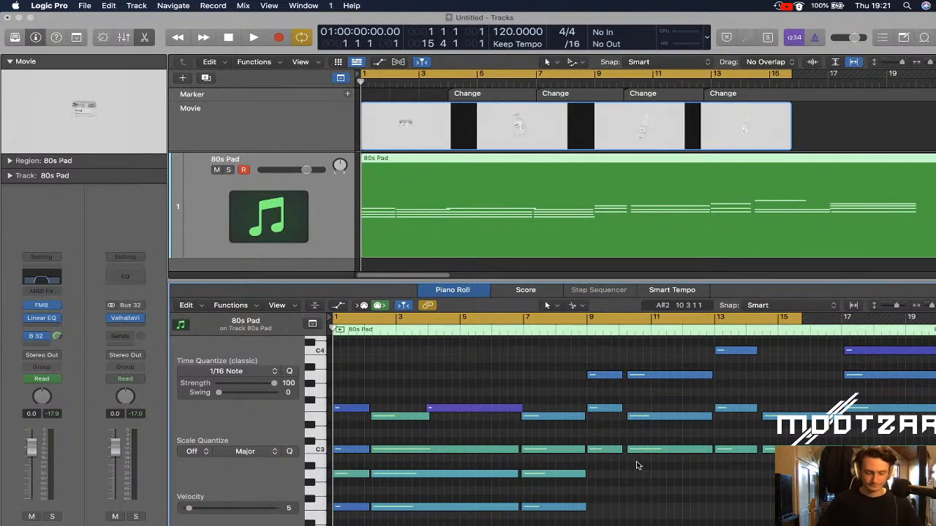
Play the pad with the movie from the start, stop, and place the playhead at the first cut at bar 4
key(space)
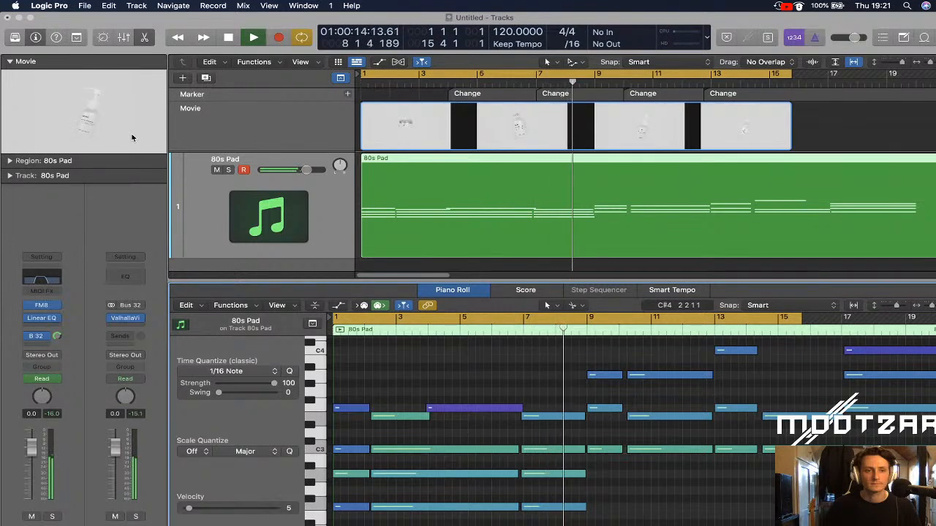
key(space)
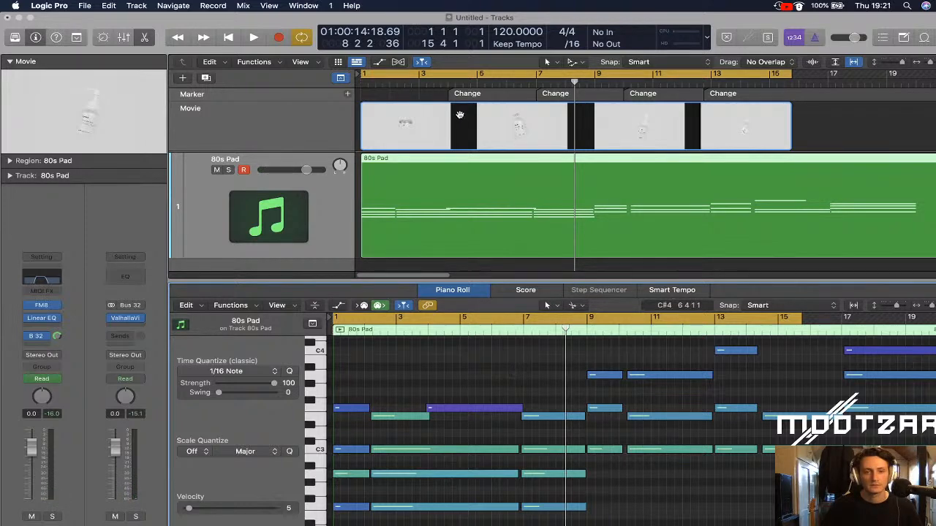
click(449, 86)
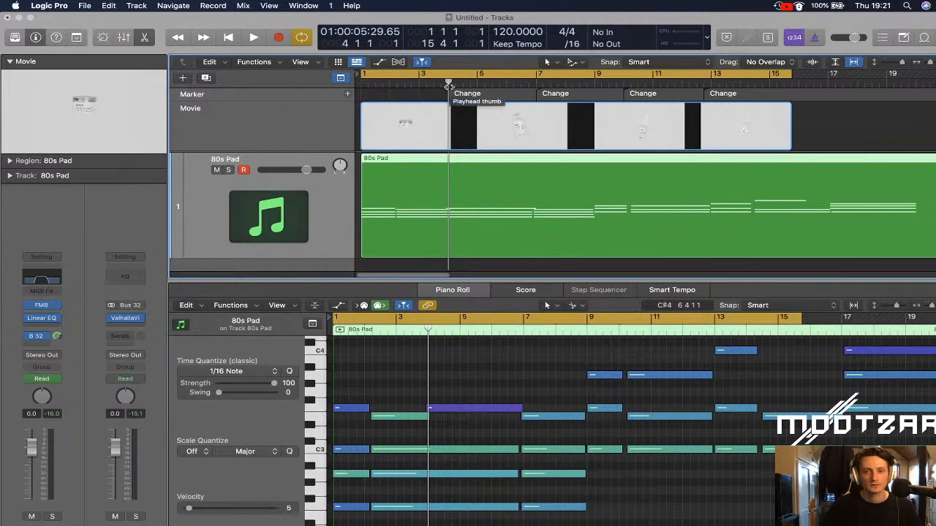
Delete all 80s Pad notes from bar 7 onward
scroll(510, 366, up, 3)
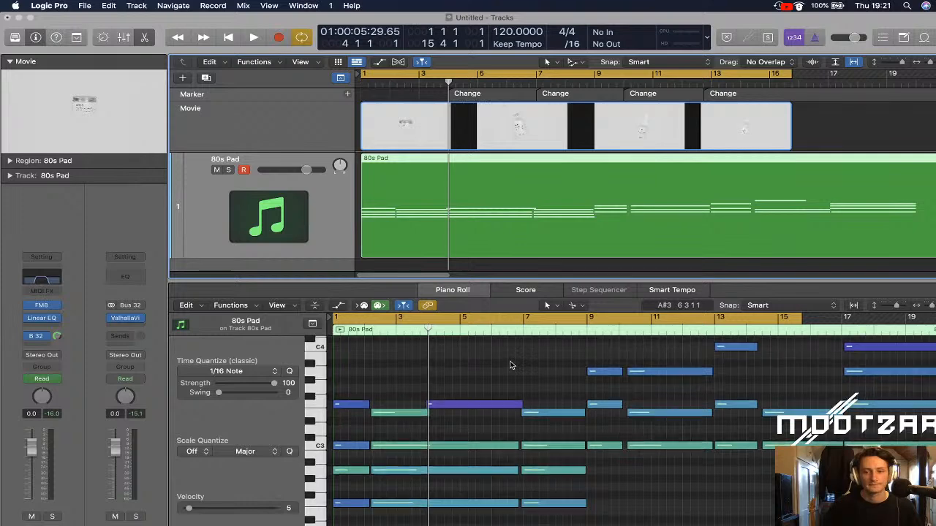
drag(900, 305, 893, 307)
drag(485, 366, 909, 465)
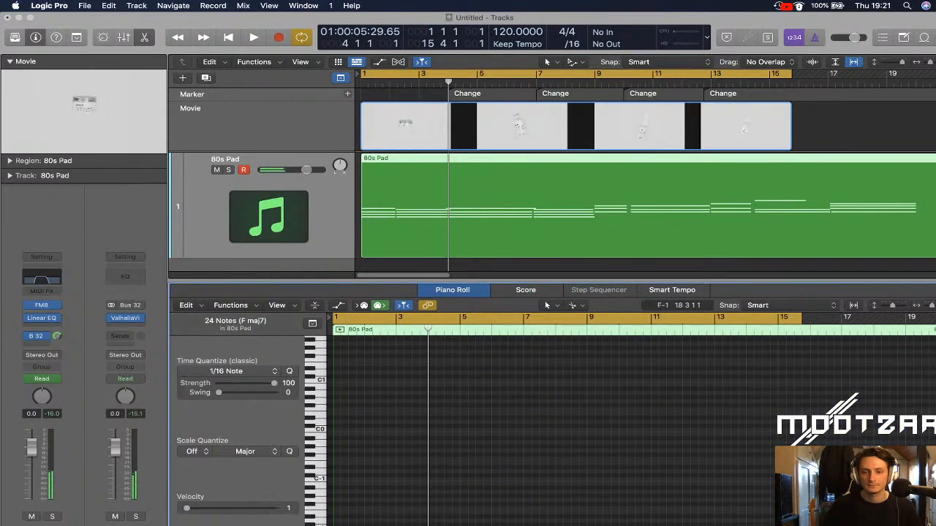
scroll(909, 465, up, 10)
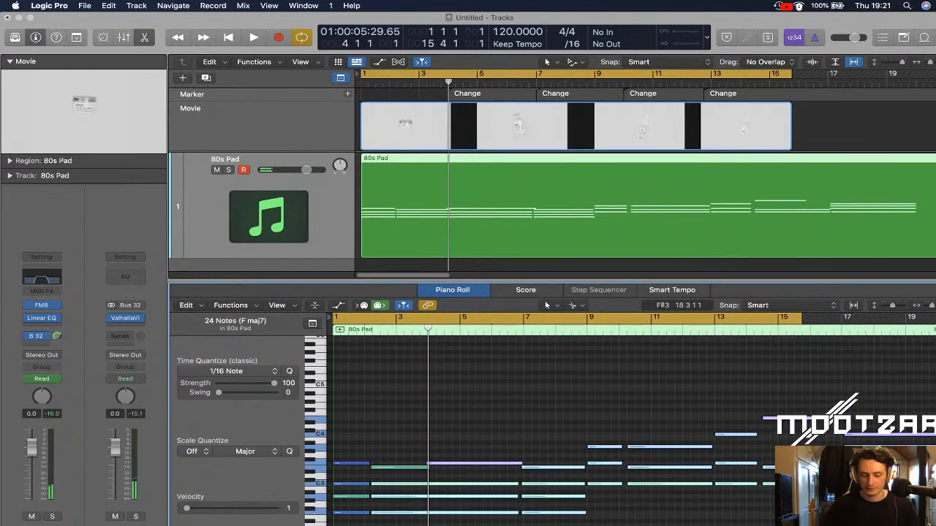
drag(522, 411, 913, 520)
key(Delete)
scroll(737, 457, up, 4)
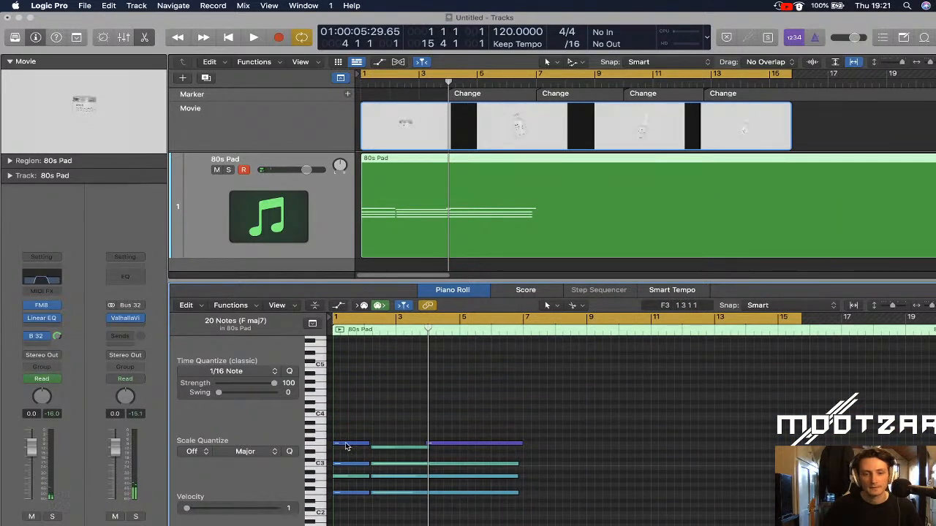
Split the second chord's three lower notes at bar 4 and delete all the notes after that point
click(454, 464)
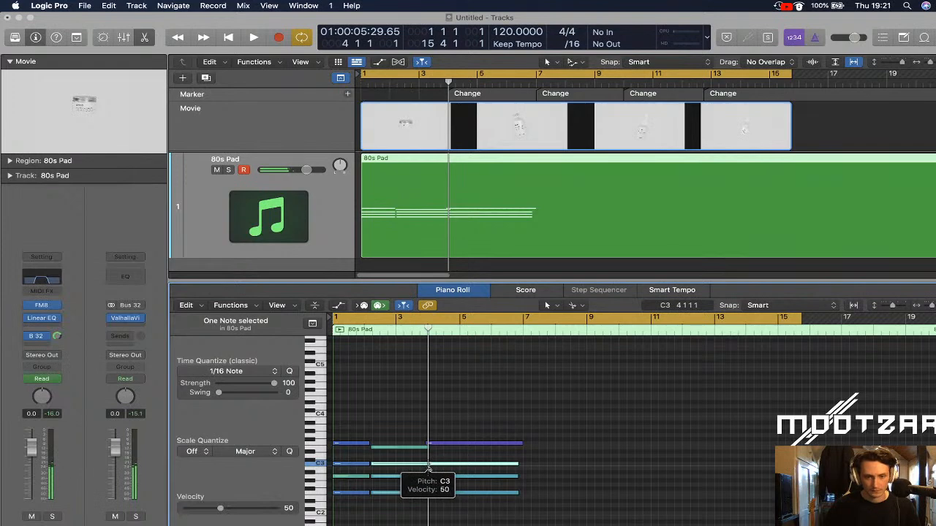
click(428, 465)
super+click(429, 476)
super+click(430, 493)
drag(461, 422, 478, 508)
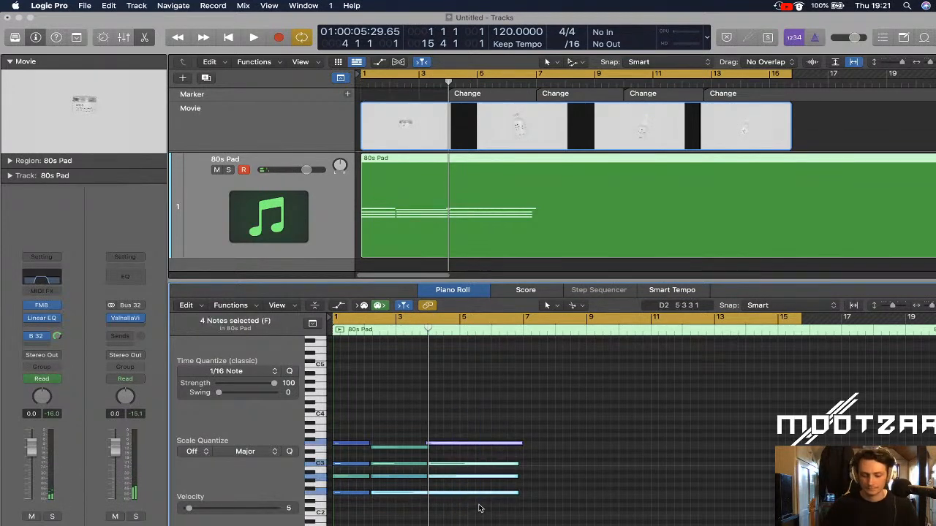
super+click(432, 500)
super+click(429, 493)
drag(455, 506, 454, 436)
key(Delete)
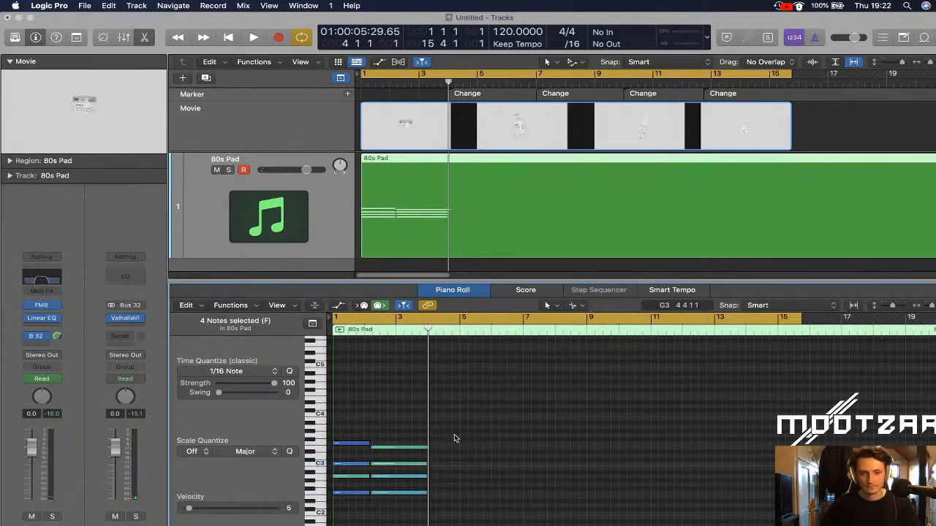
Trim the second chord's E3 note so it ends exactly at bar 4
key(super+Right)
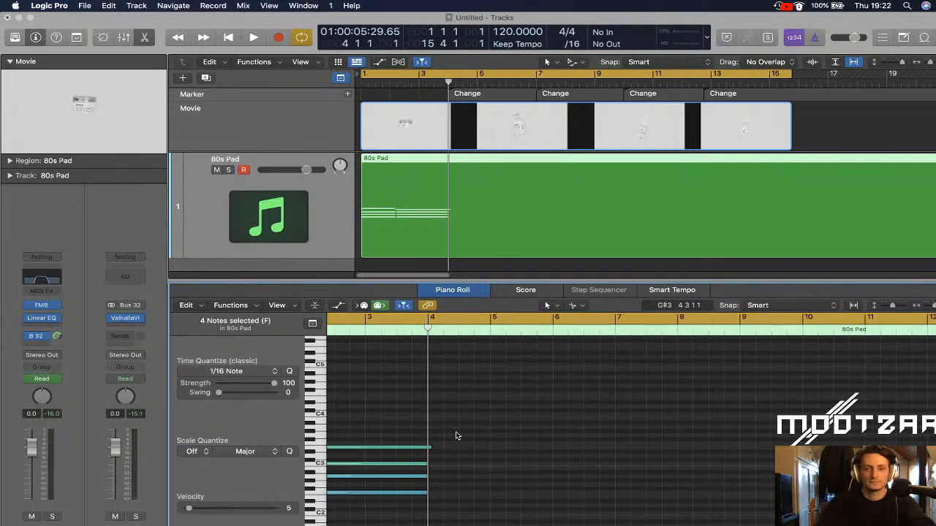
key(super+Left)
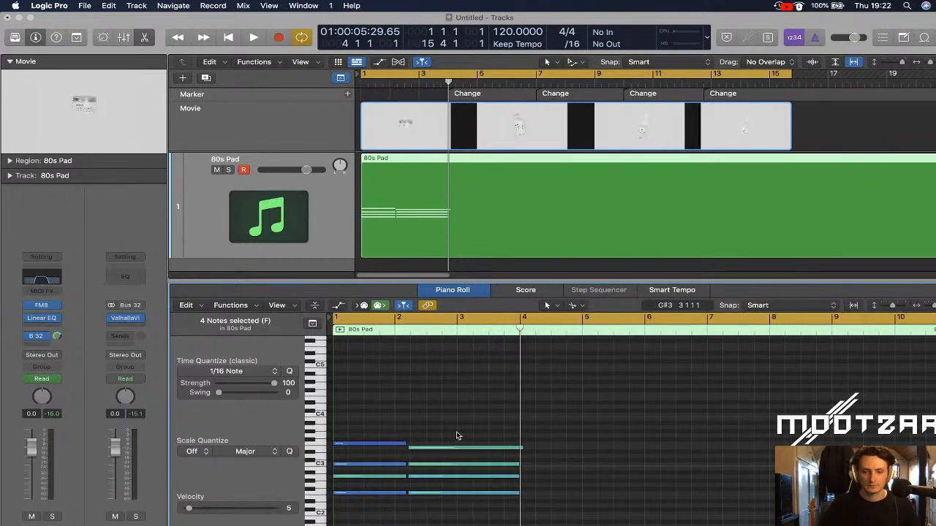
drag(520, 447, 518, 448)
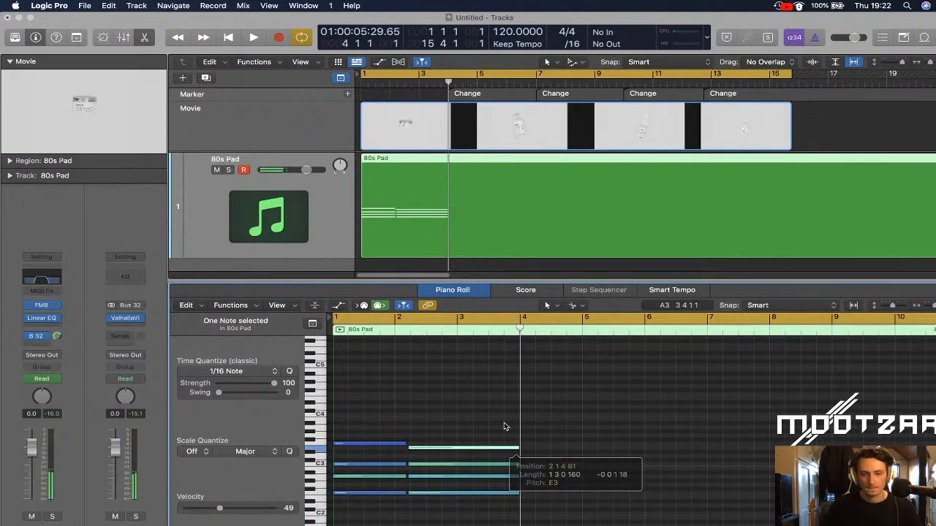
click(510, 433)
Shorten the 80s Pad region to the end of the cycle range and copy the two opening chords to start at bar 4
drag(354, 411, 417, 472)
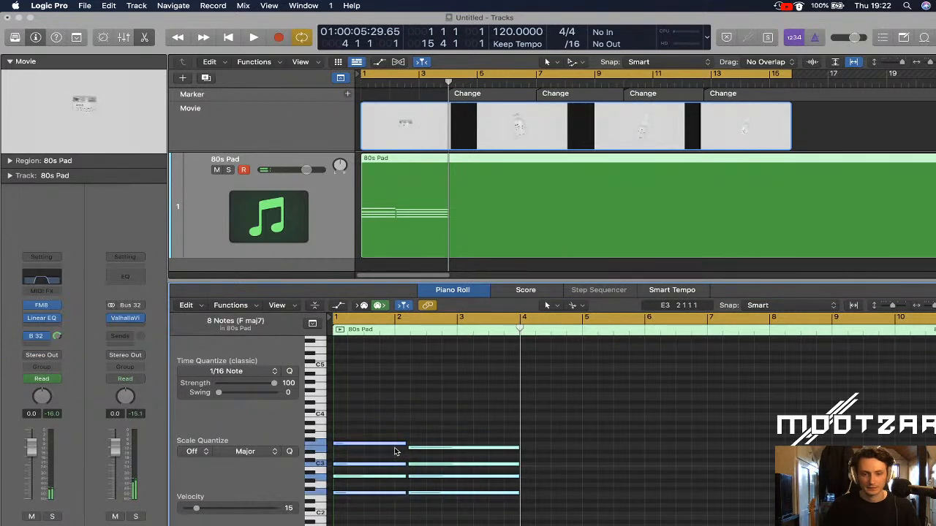
drag(891, 306, 928, 311)
scroll(677, 405, down, 5)
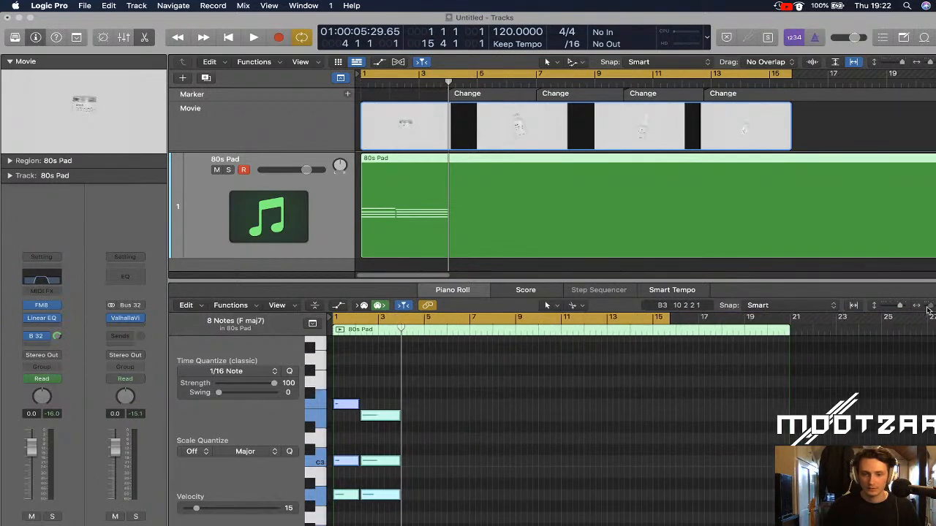
drag(791, 375, 667, 380)
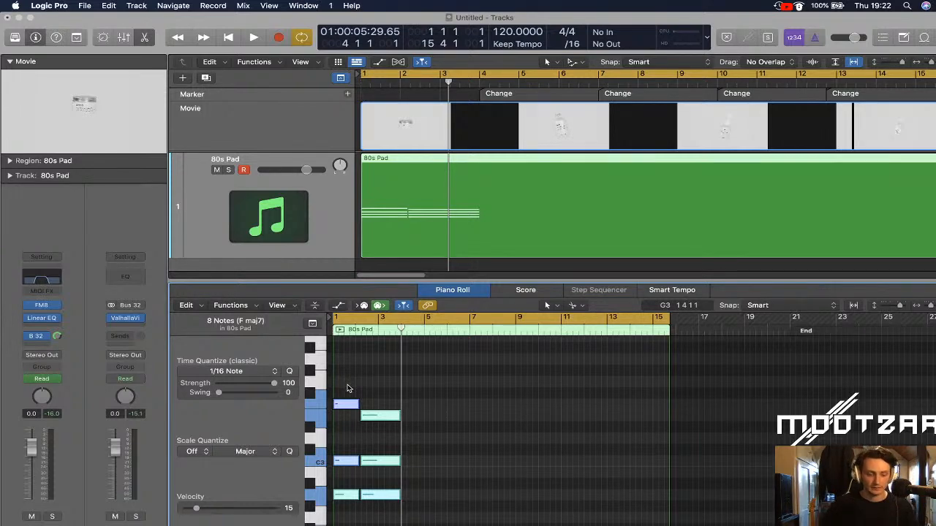
drag(348, 408, 415, 403)
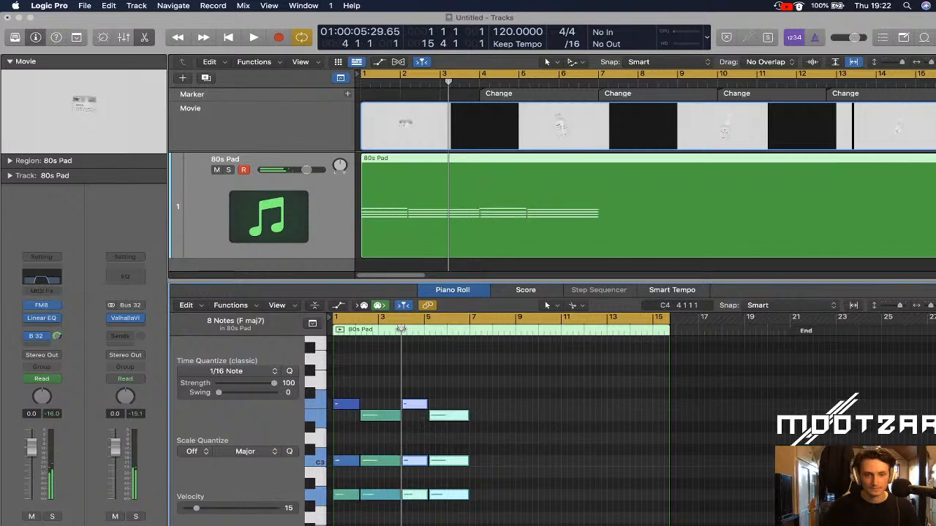
Copy the chord pair forward from bar 7 through the rest of the 80s Pad region and trim the last chord to the region's end
drag(402, 329, 413, 329)
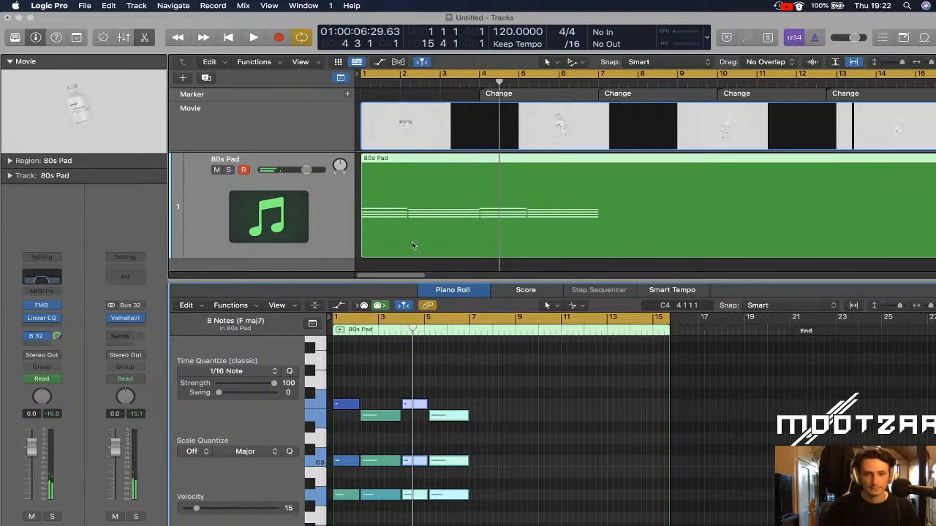
click(479, 84)
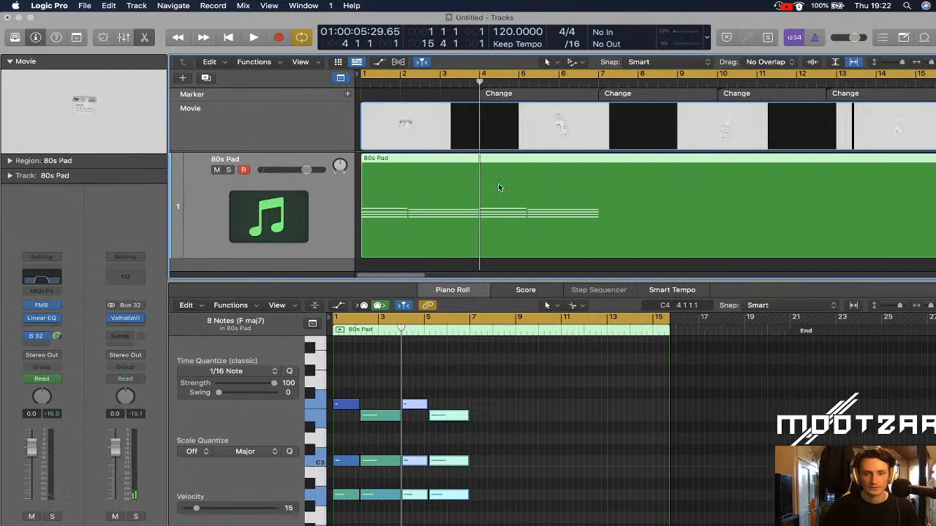
click(598, 82)
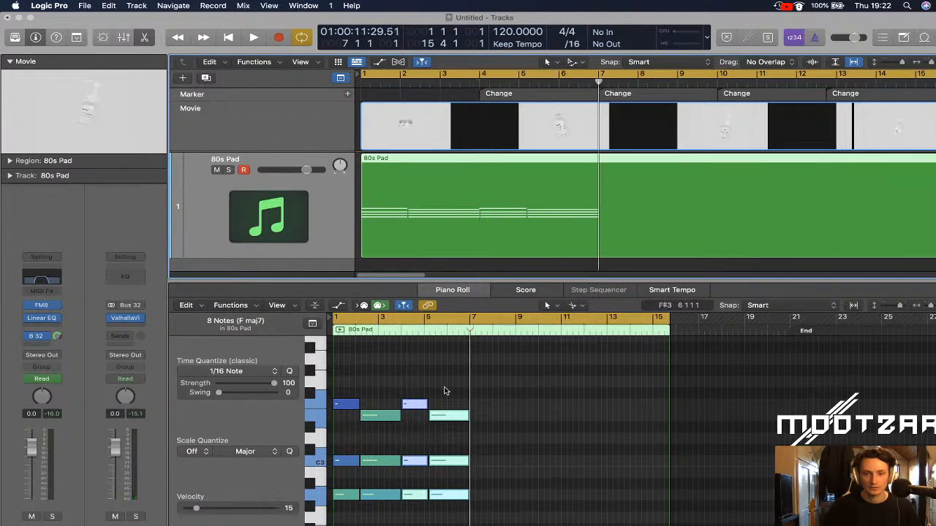
drag(416, 409, 671, 500)
drag(672, 496, 667, 495)
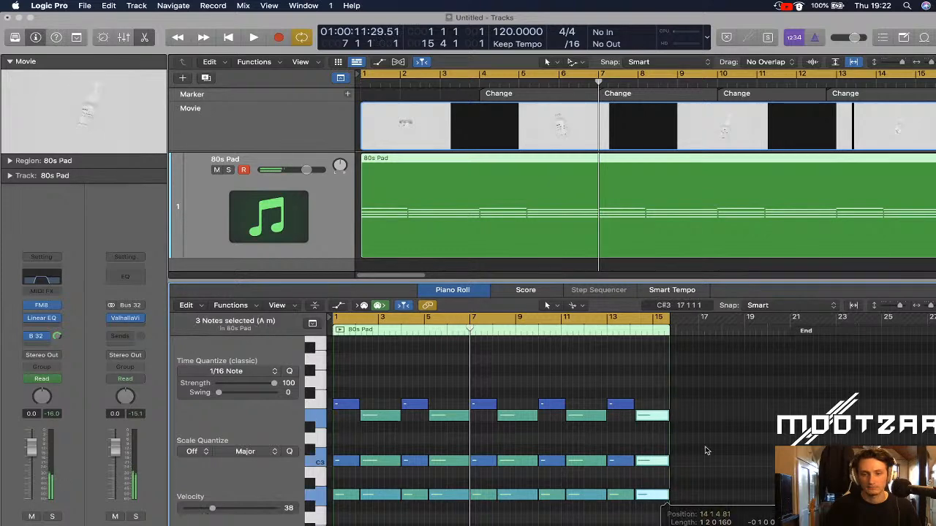
click(692, 468)
Fit the whole region in the piano roll and play the repeated chords from the start against the video
key(Return)
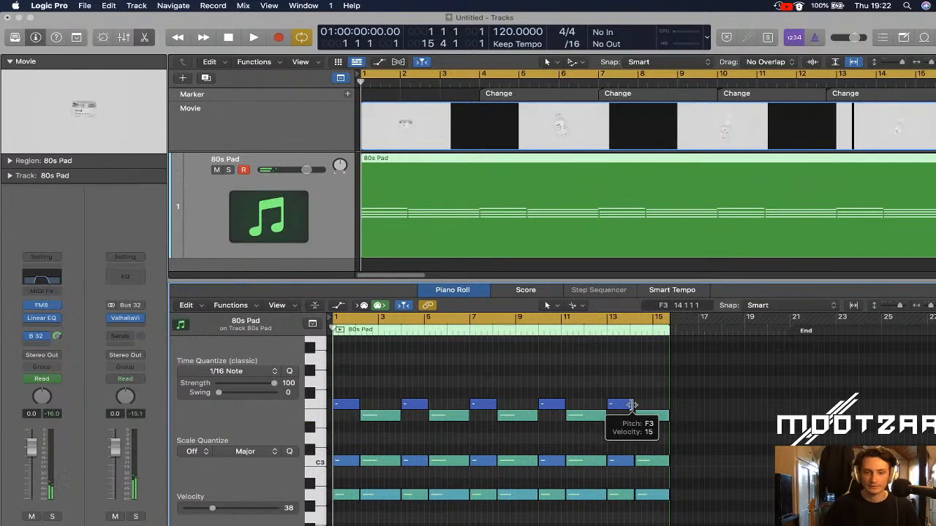
click(856, 306)
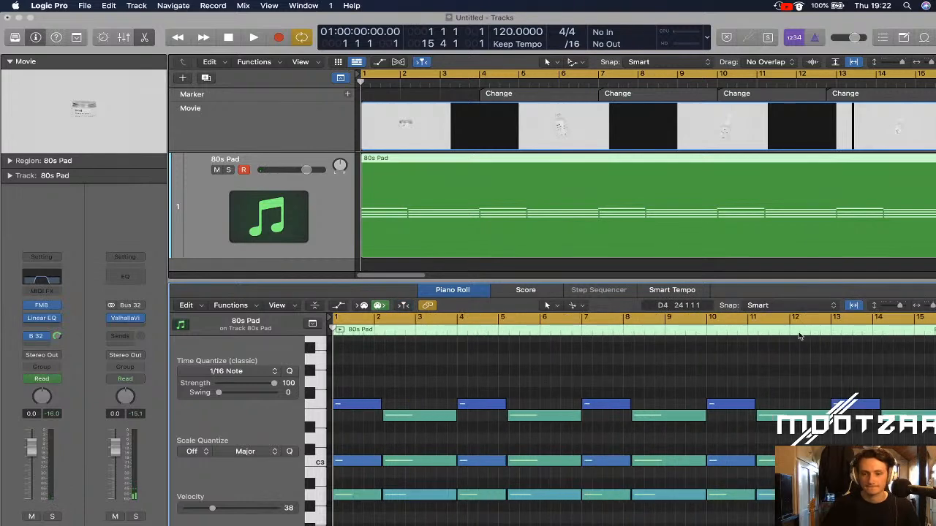
key(space)
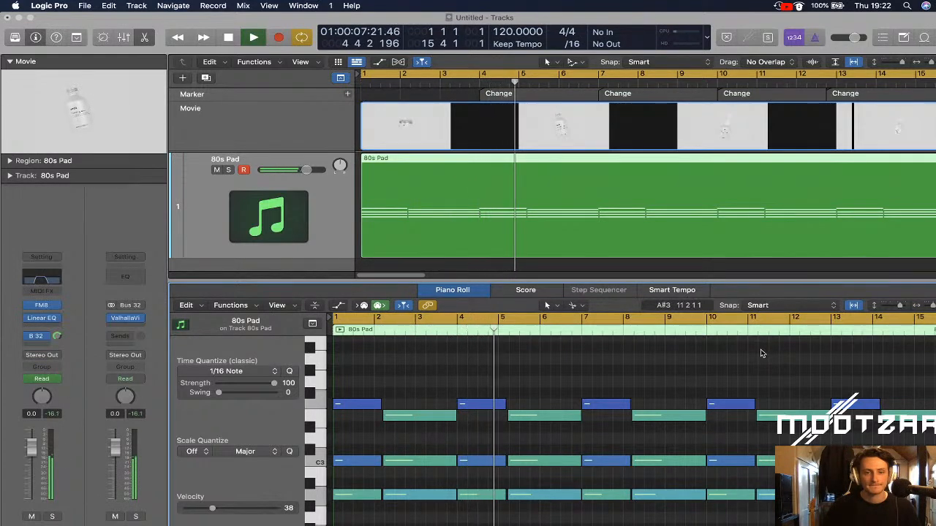
key(space)
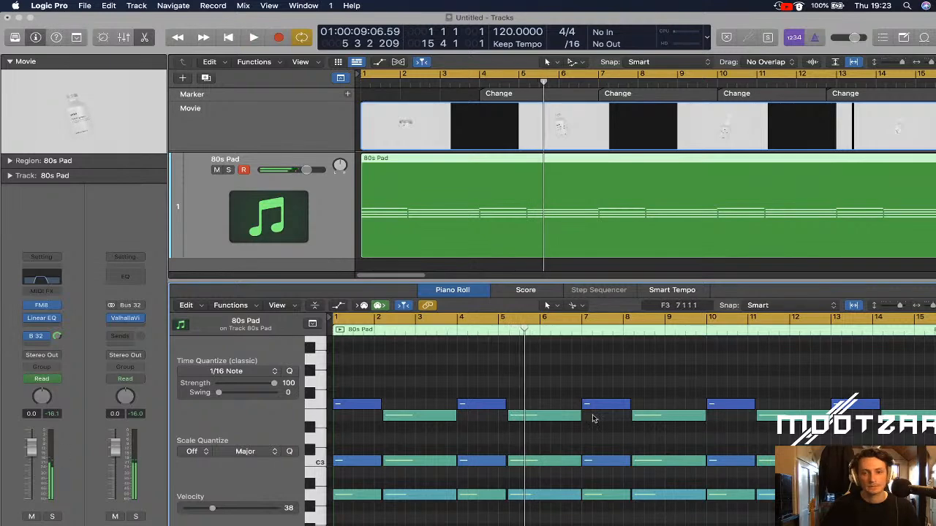
Shift the upper notes' chord change in bar 5 to about beat 4, extending the first chord and shortening the second
drag(502, 381, 502, 498)
drag(517, 395, 527, 499)
drag(491, 382, 503, 506)
drag(504, 497, 526, 499)
scroll(525, 499, up, 5)
scroll(526, 499, up, 2)
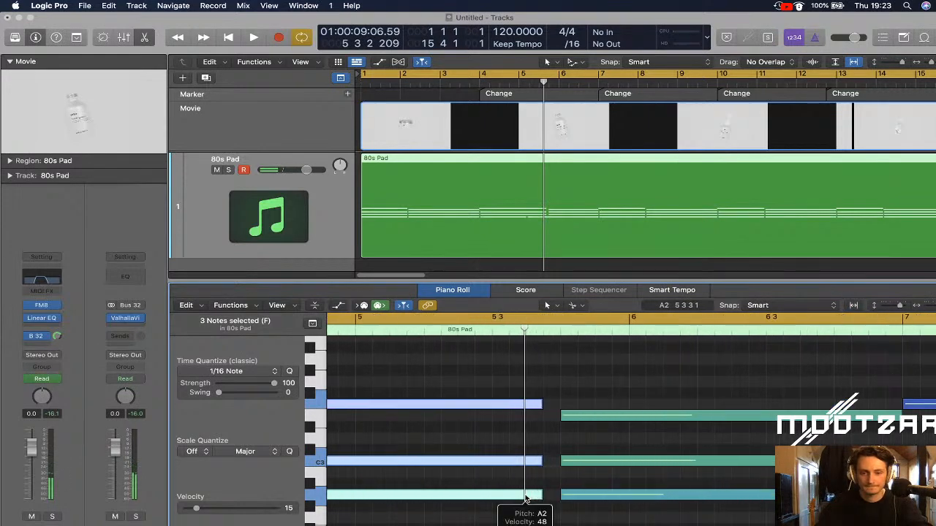
drag(543, 463, 556, 463)
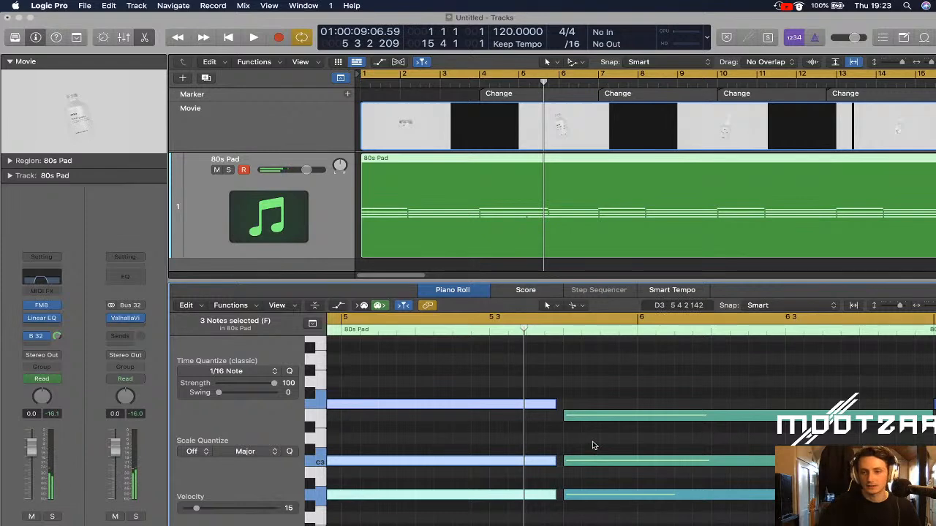
Lengthen the upper three notes of the bar 7 chord until late in bar 8, starting the following chord's upper notes there
scroll(592, 441, right, 5)
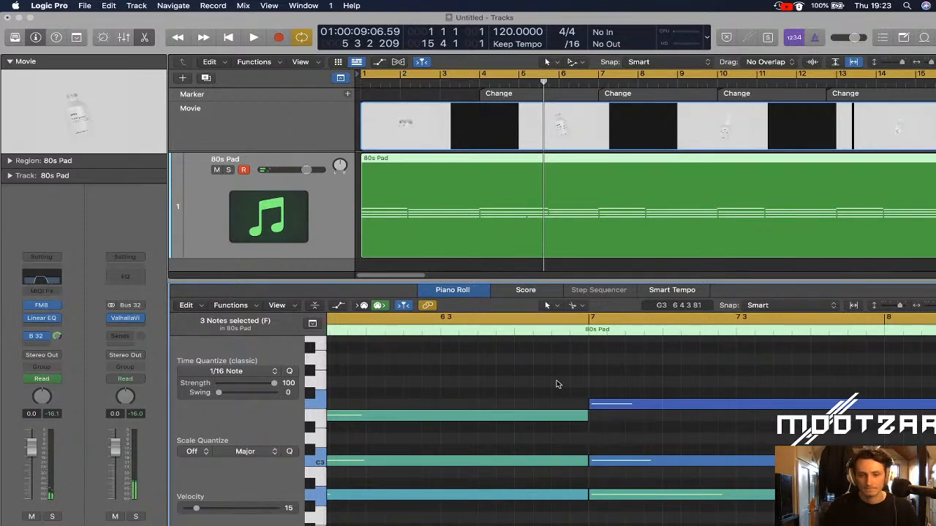
click(591, 333)
scroll(628, 351, right, 5)
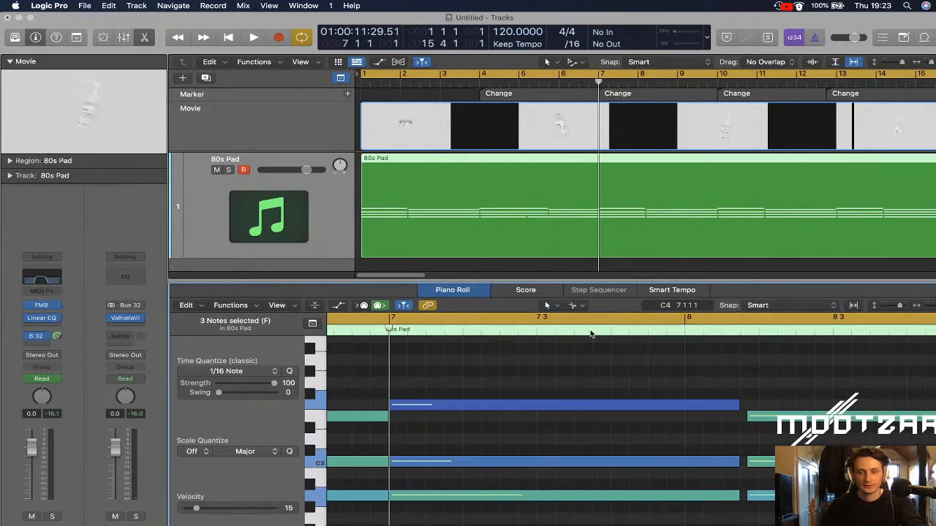
drag(721, 368, 786, 490)
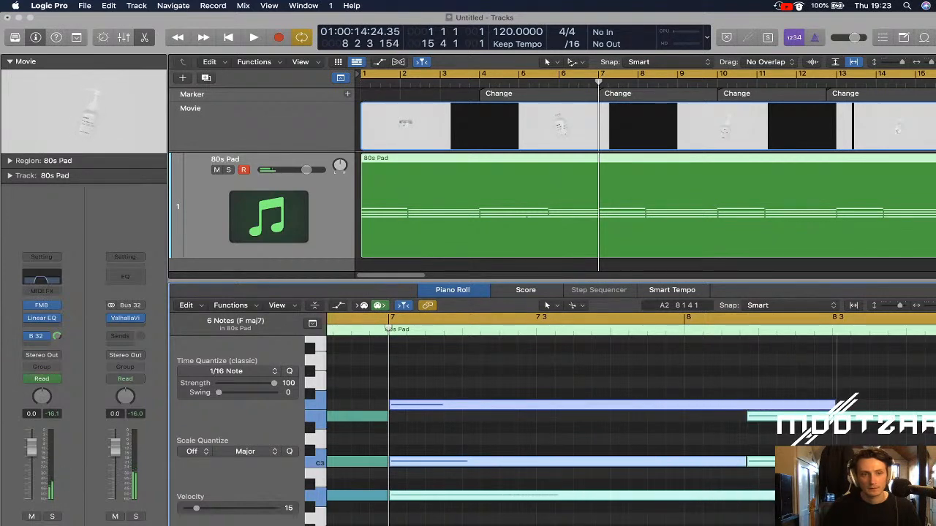
drag(855, 491, 728, 482)
drag(758, 391, 773, 507)
key(Delete)
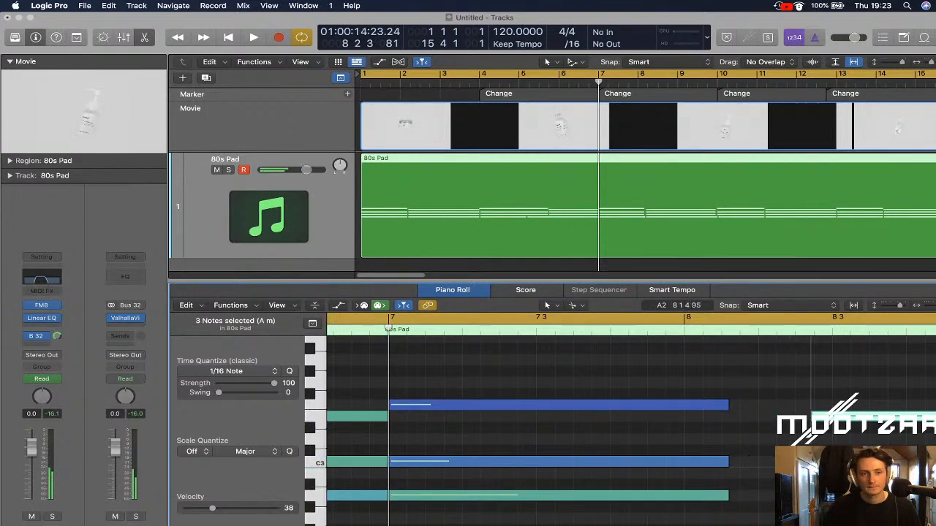
drag(880, 485, 706, 468)
drag(471, 375, 701, 487)
Lengthen the upper three notes of the bar 10 chord until late in bar 11, starting the following chord's upper notes there
scroll(694, 457, right, 6)
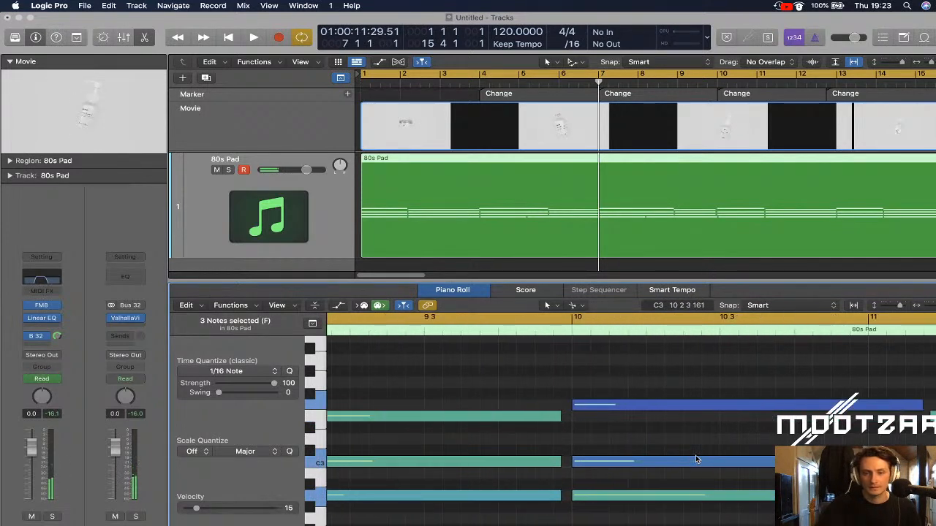
click(572, 330)
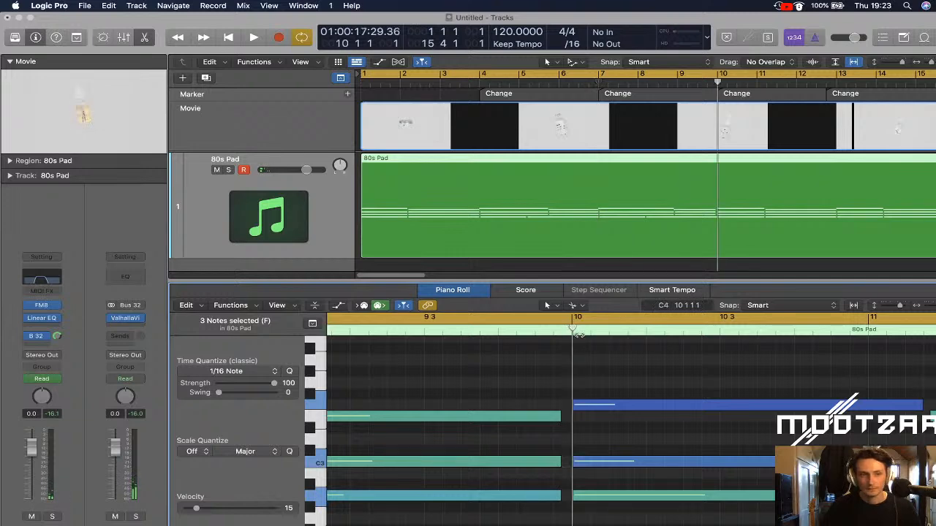
scroll(592, 345, right, 6)
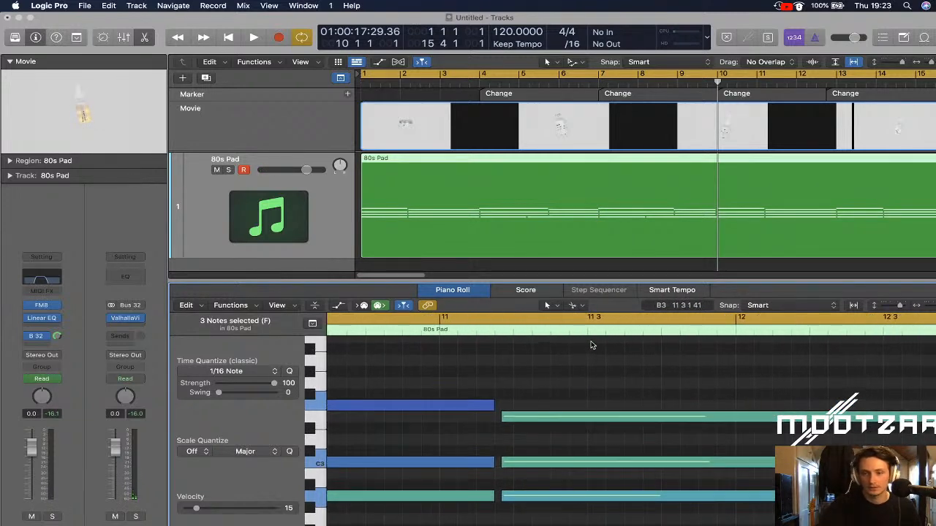
drag(501, 496, 704, 486)
drag(472, 375, 700, 504)
Lengthen the upper three notes of the bar 13 chord to just past bar 14 beat 3, starting the following chord's upper notes there
scroll(699, 504, right, 8)
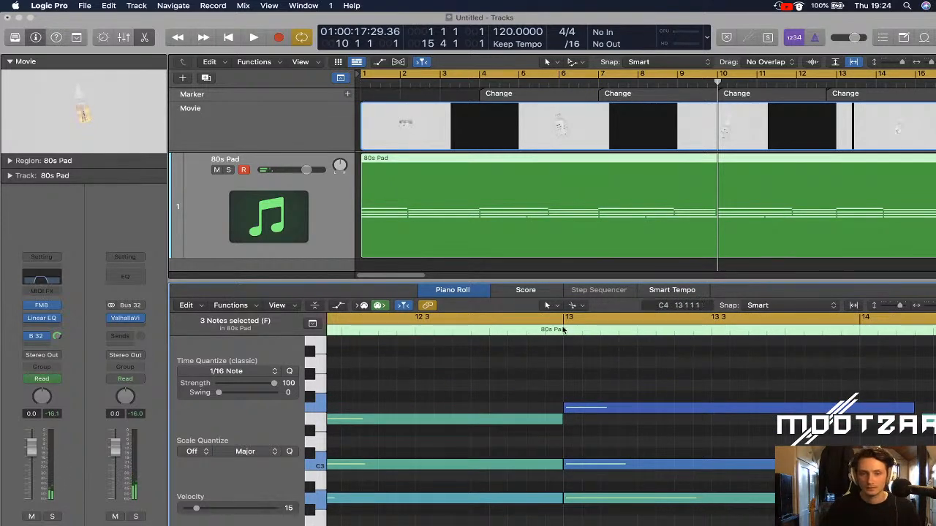
click(562, 330)
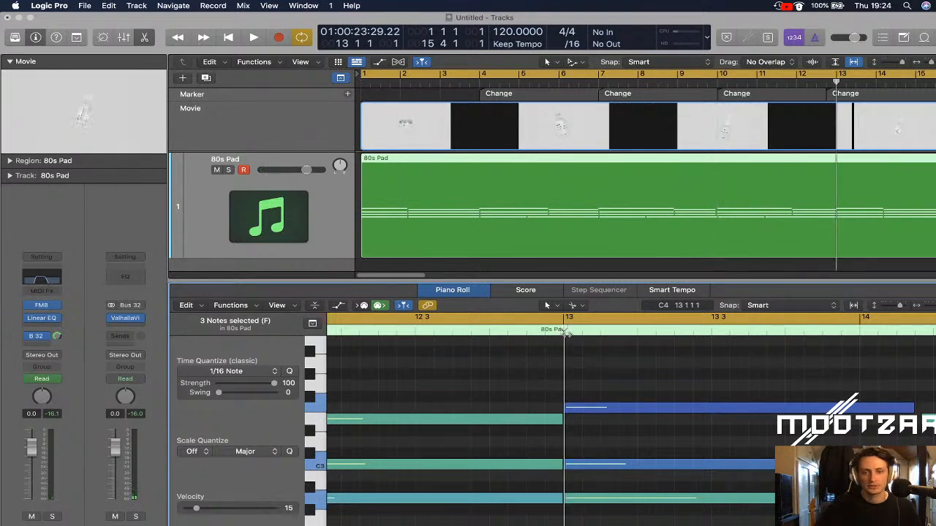
scroll(566, 350, right, 6)
drag(580, 390, 590, 503)
drag(501, 502, 607, 488)
drag(486, 398, 600, 508)
Play the opening of the 80s Pad briefly from the start of the project
key(Return)
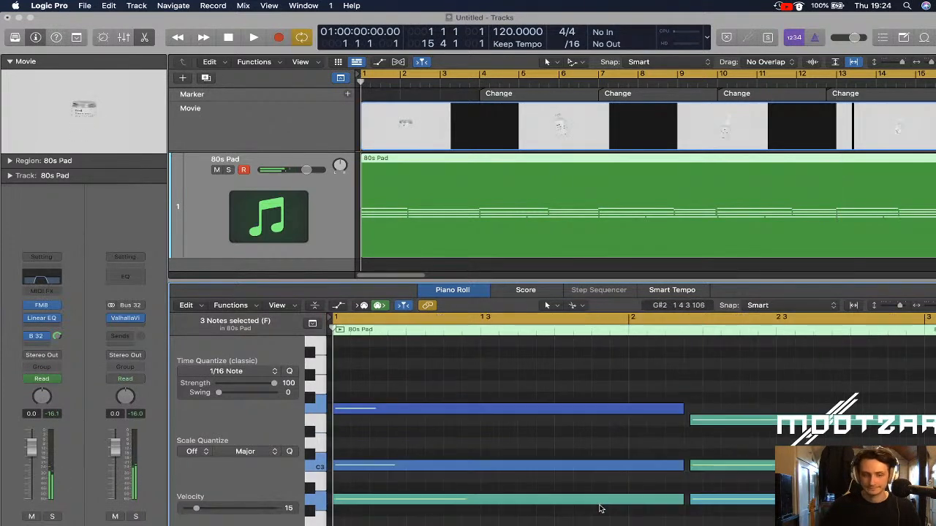
key(space)
key(space)
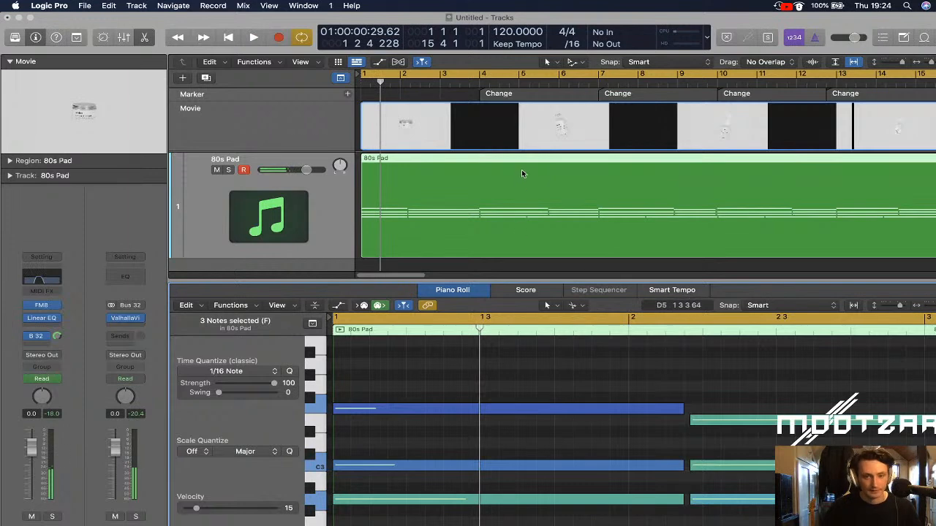
Show the High Cut Frequency automation and add 1640 Hz points at bars 7, 10 and the last Change marker, plus points midway between markers
key(a)
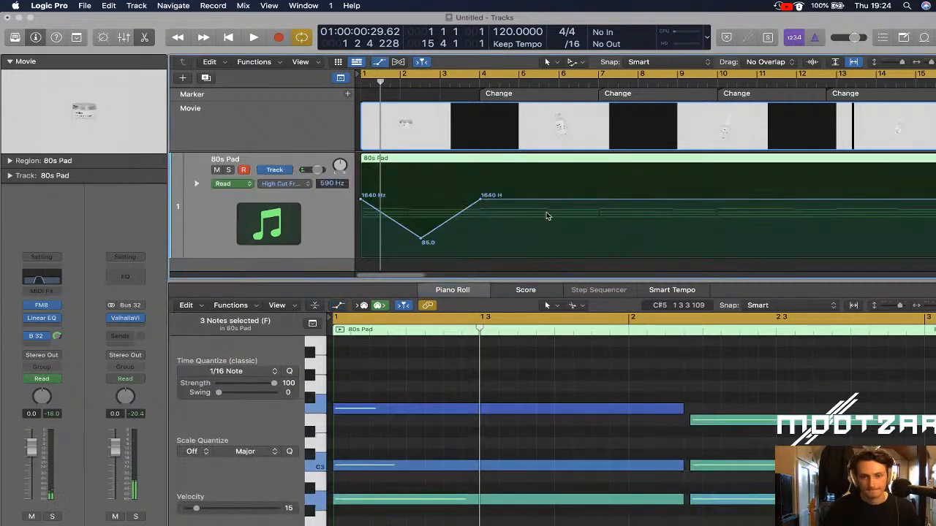
drag(602, 199, 599, 199)
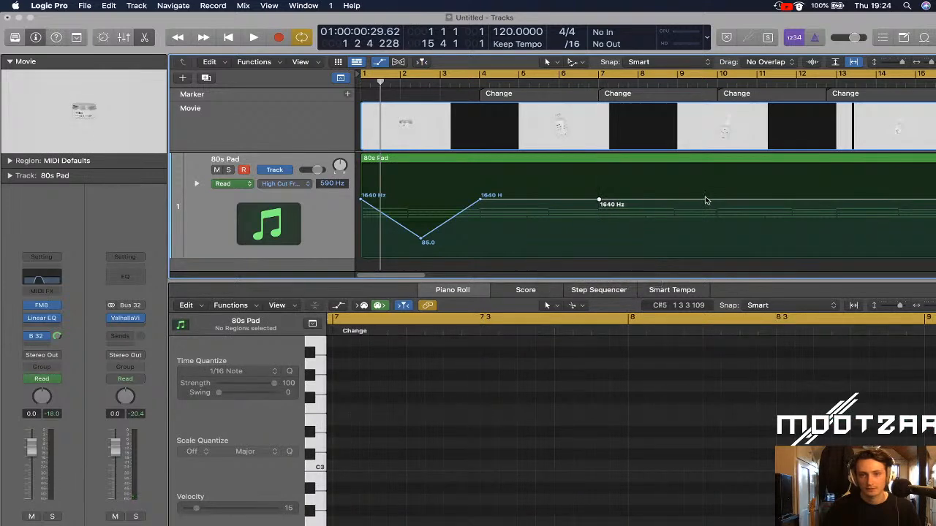
drag(731, 202, 717, 202)
click(837, 201)
drag(837, 201, 827, 200)
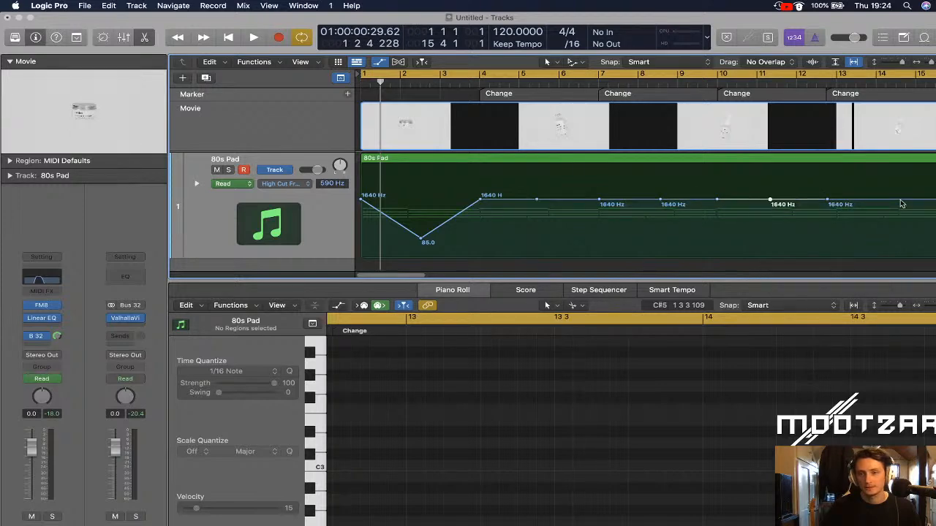
Lower the High Cut Frequency points midway between the markers to about 91, 150, 133 and 74 Hz, forming repeated filter dips
drag(537, 202, 544, 238)
drag(661, 198, 661, 234)
drag(770, 199, 771, 234)
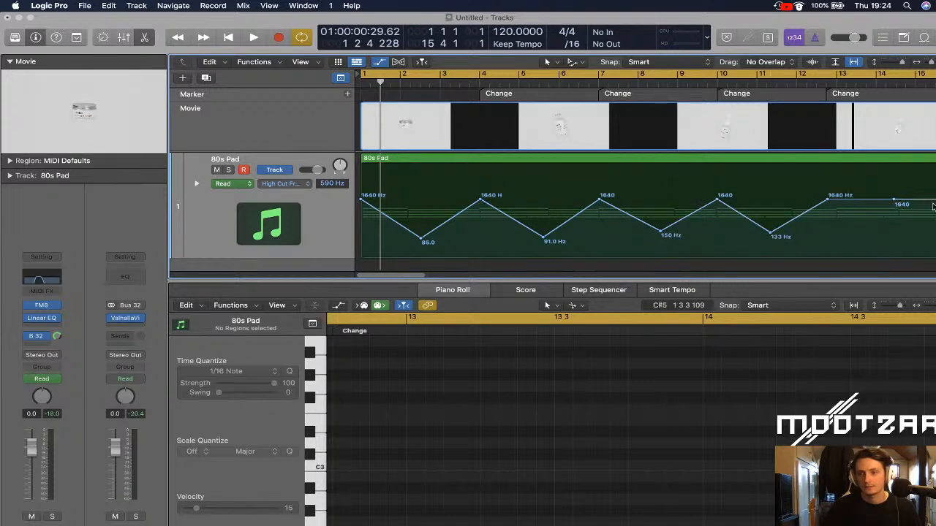
drag(895, 203, 893, 241)
Play the project from the start, viewing the movie in its enlarged window to check the filter sweeps against the cuts
key(Return)
key(space)
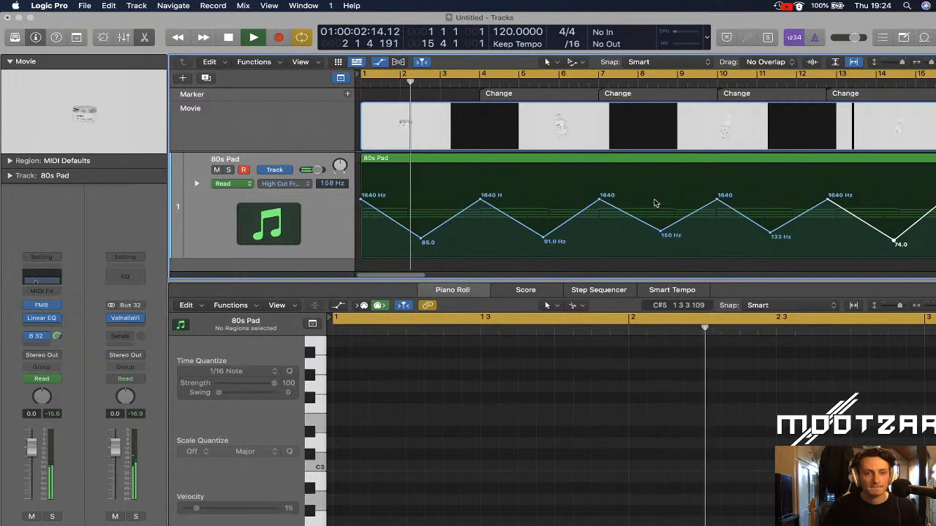
click(110, 133)
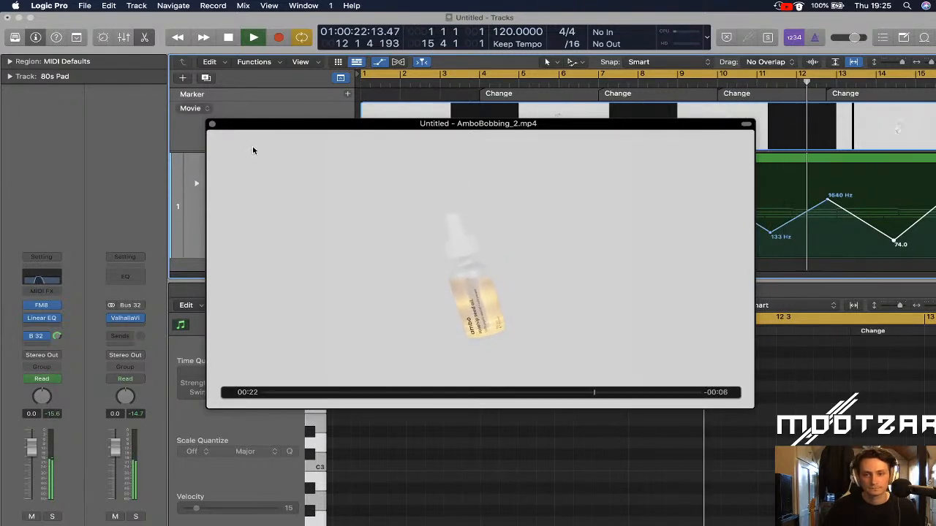
key(space)
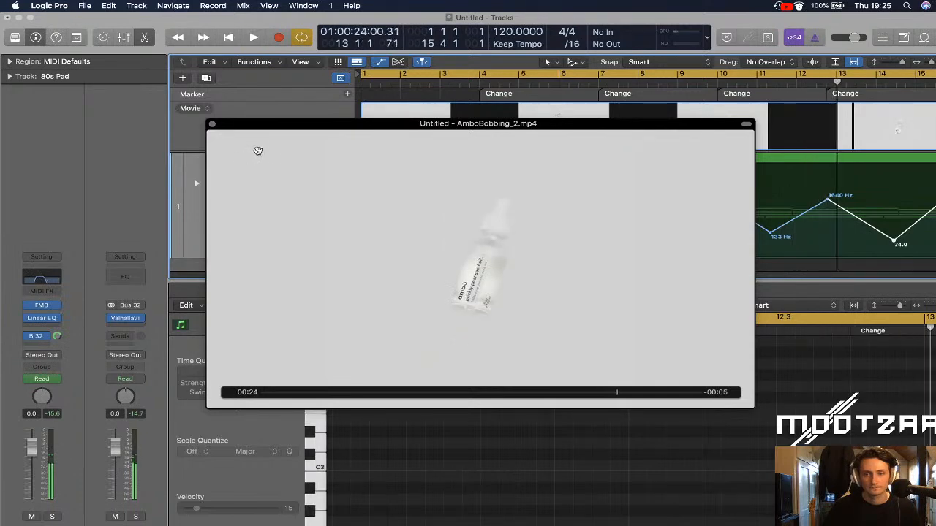
click(211, 125)
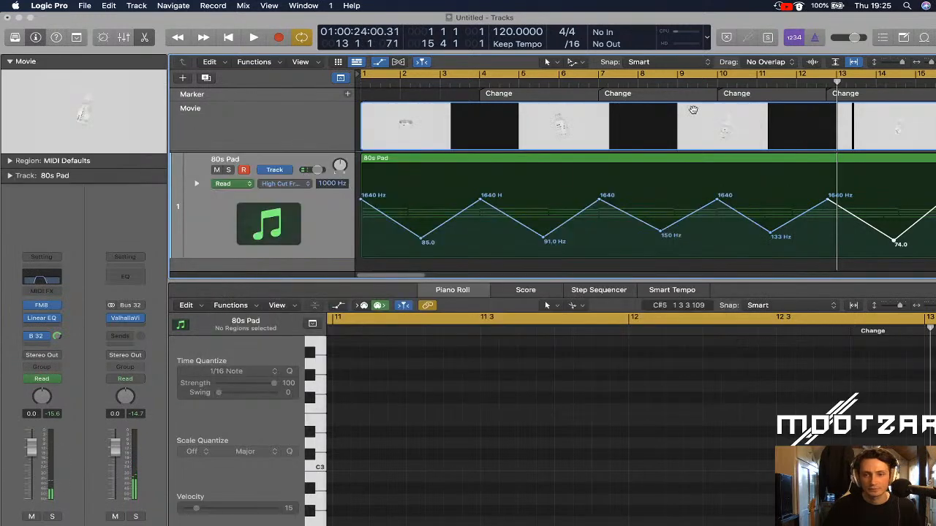
Find the video cut just before bar 10 and move the nearby 1640 Hz automation point back to it at 9 4 2
click(677, 86)
drag(676, 85, 716, 82)
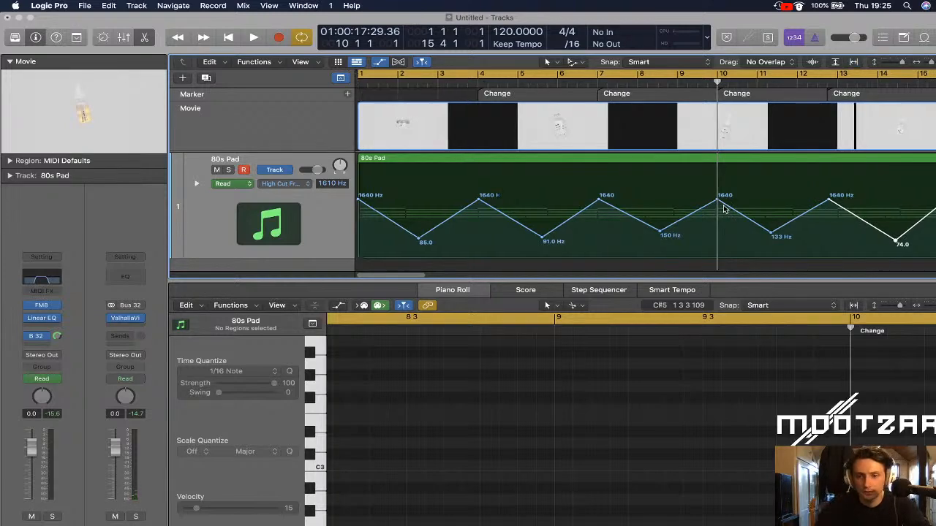
scroll(724, 210, up, 10)
scroll(723, 210, up, 5)
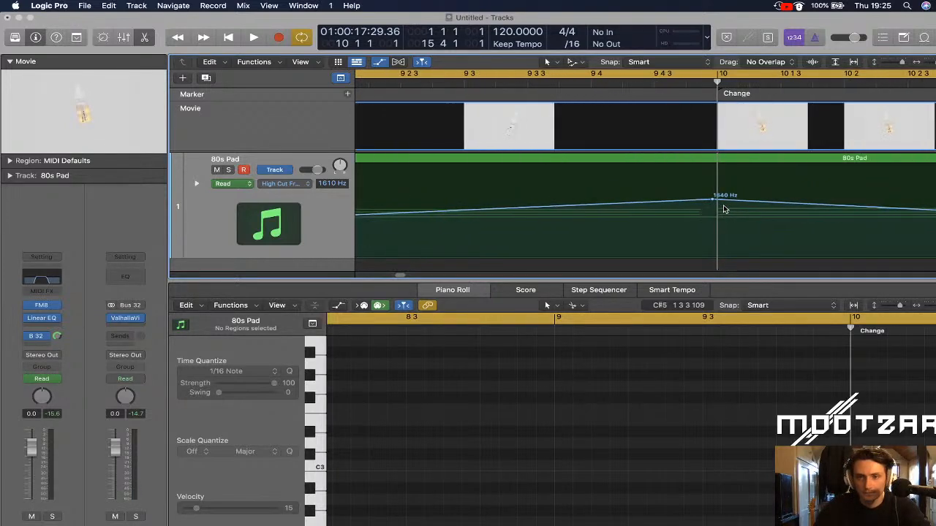
drag(715, 81, 612, 86)
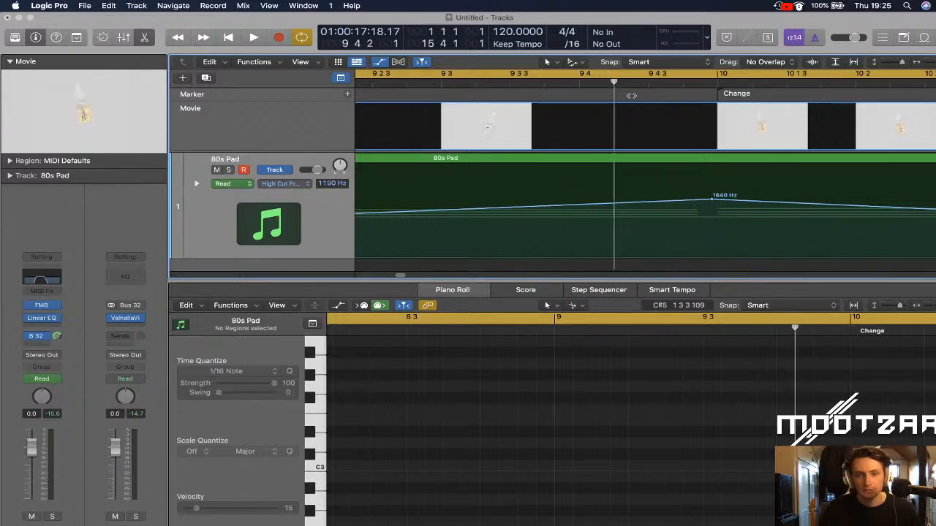
drag(712, 203, 614, 199)
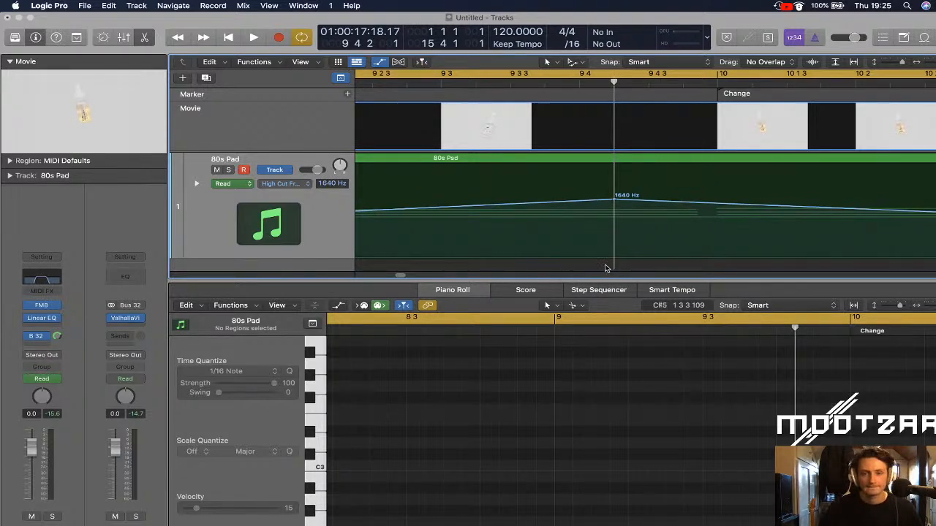
In the 80s Pad region, shorten the lower three notes before bar 10 and extend the following chord's lower notes back to about 9 4
click(428, 163)
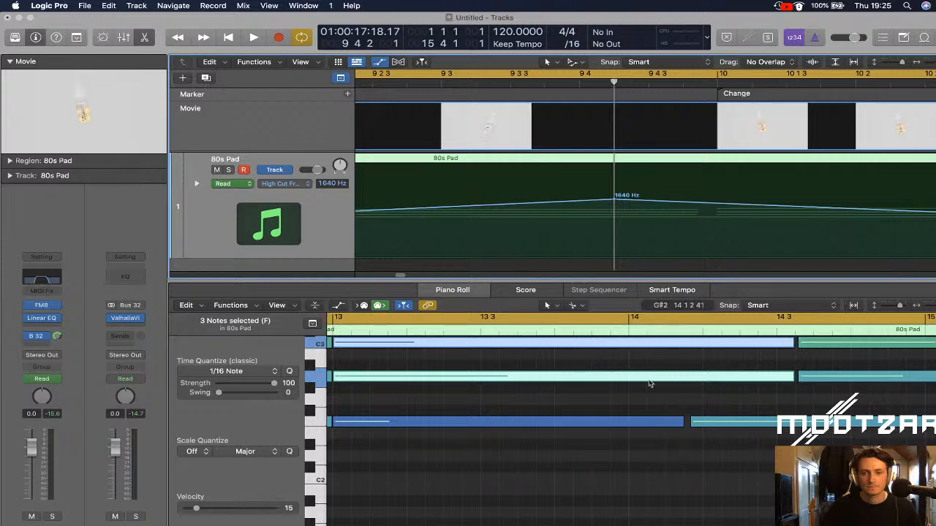
drag(935, 305, 932, 307)
scroll(658, 395, left, 10)
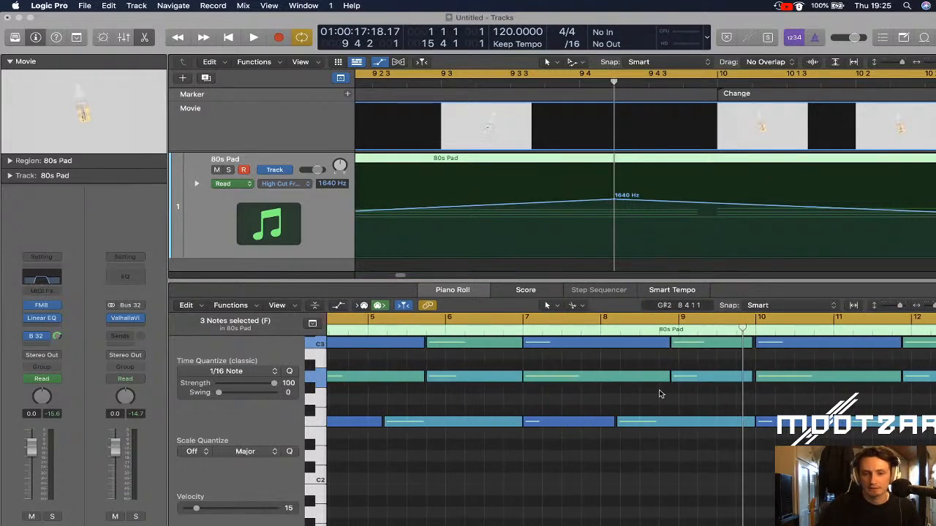
key(super+Right)
key(super+Right)
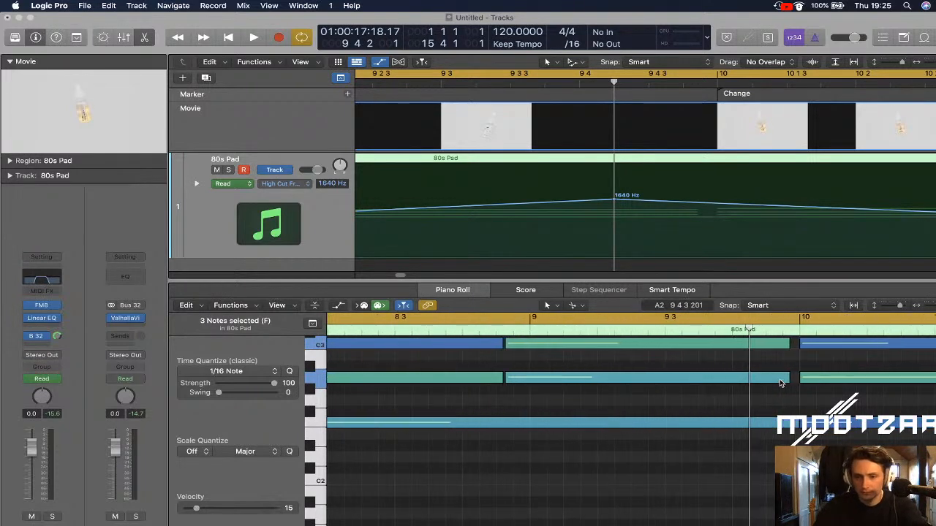
drag(785, 454, 736, 347)
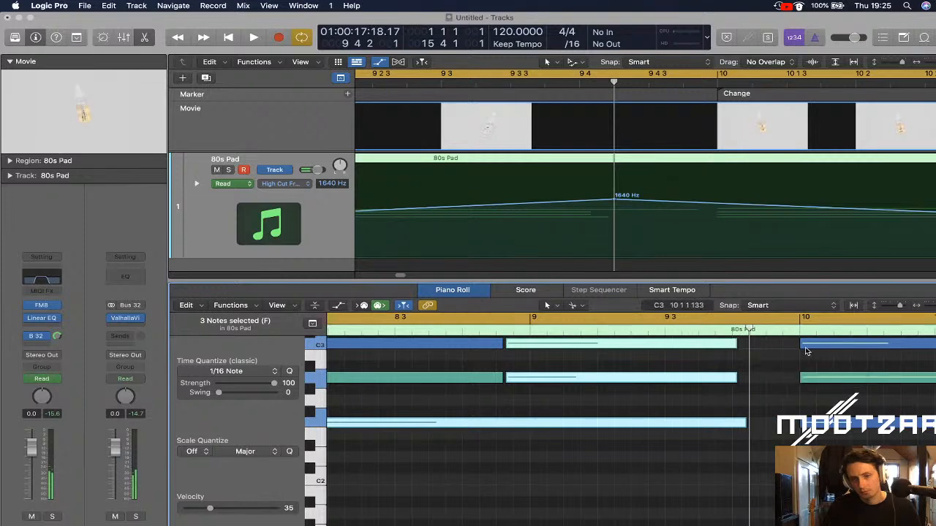
drag(801, 437, 752, 346)
drag(712, 455, 717, 352)
drag(777, 443, 739, 345)
drag(447, 329, 436, 330)
key(space)
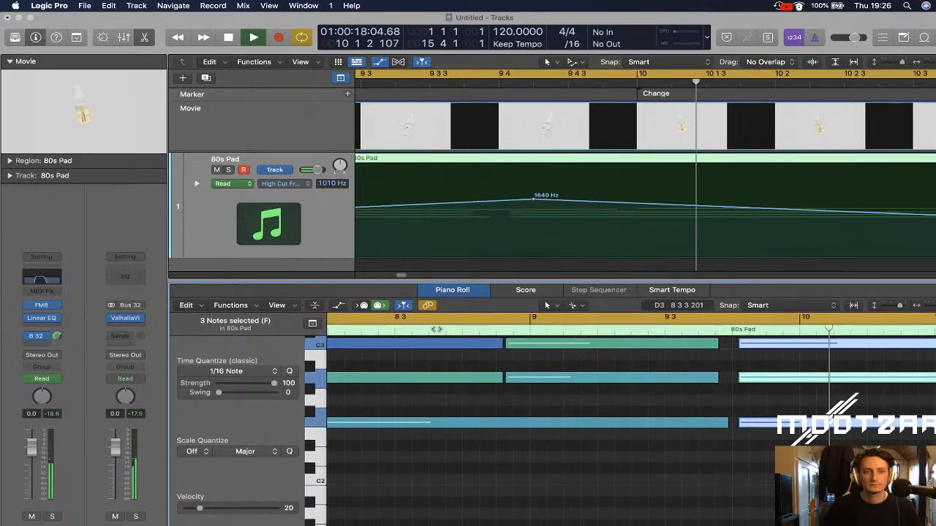
key(space)
Align the top notes of the same two chords with the shifted change near 9 4, and play the passage from bars 8 and 7
scroll(626, 359, up, 5)
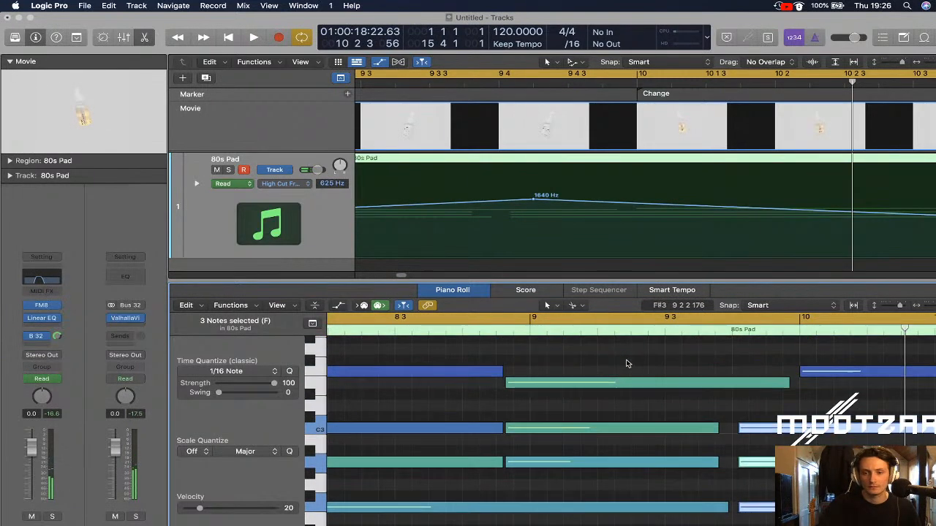
scroll(625, 363, up, 1)
drag(786, 397, 738, 385)
key(super+Left)
drag(935, 306, 897, 311)
double_click(697, 334)
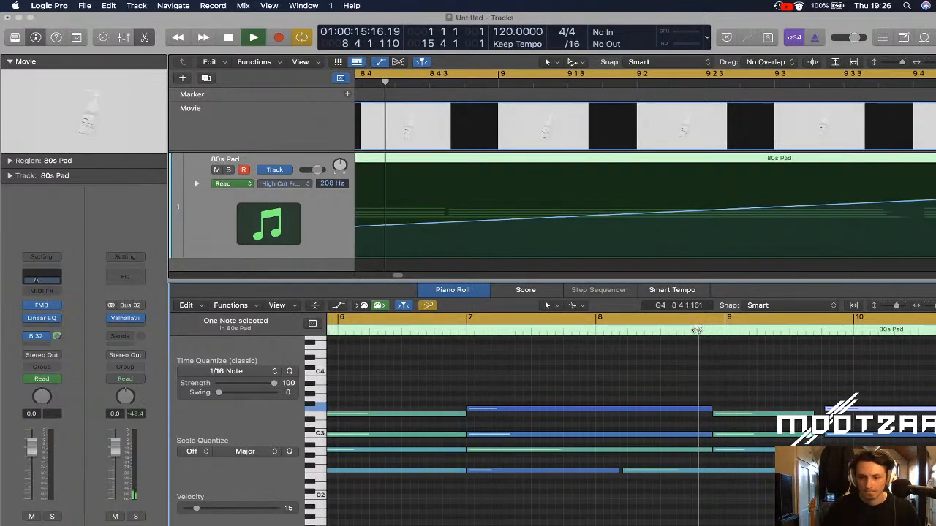
key(space)
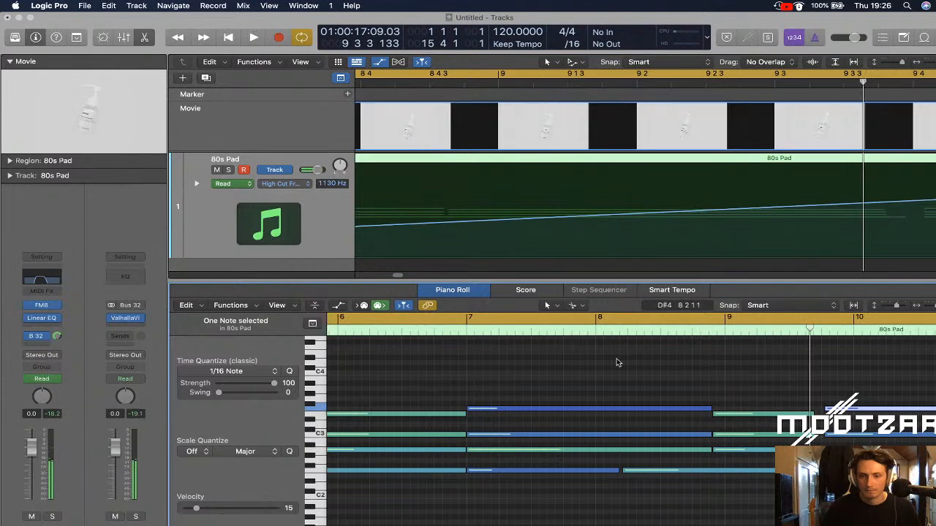
double_click(473, 334)
key(space)
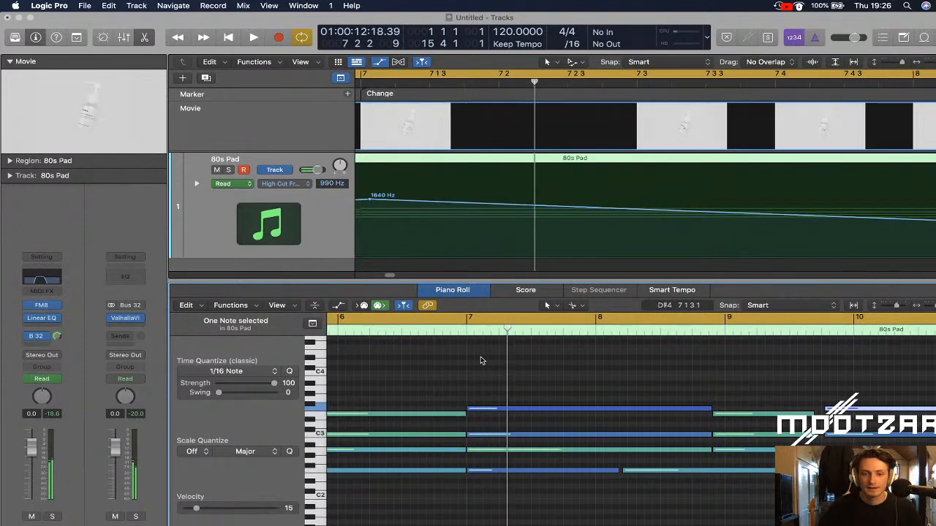
Select the ten lowest notes across the 80s Pad region and raise their velocity to 38
scroll(554, 393, down, 10)
scroll(554, 393, up, 3)
scroll(553, 394, left, 1)
scroll(553, 393, left, 2)
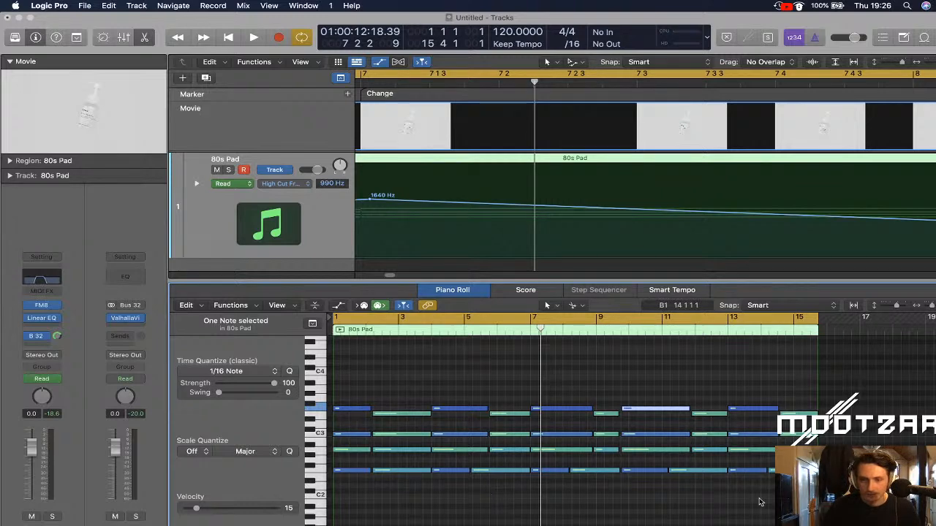
drag(847, 489, 343, 473)
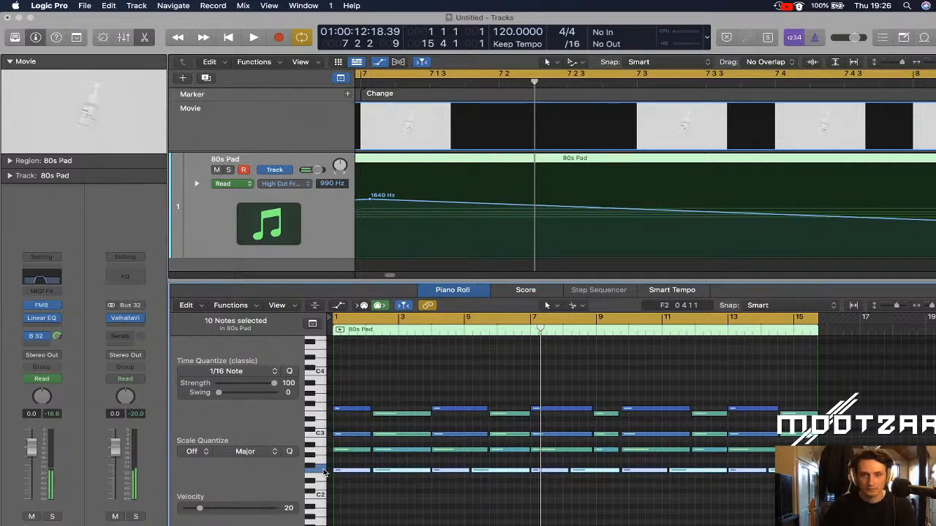
drag(341, 473, 346, 473)
key(Delete)
drag(683, 478, 348, 472)
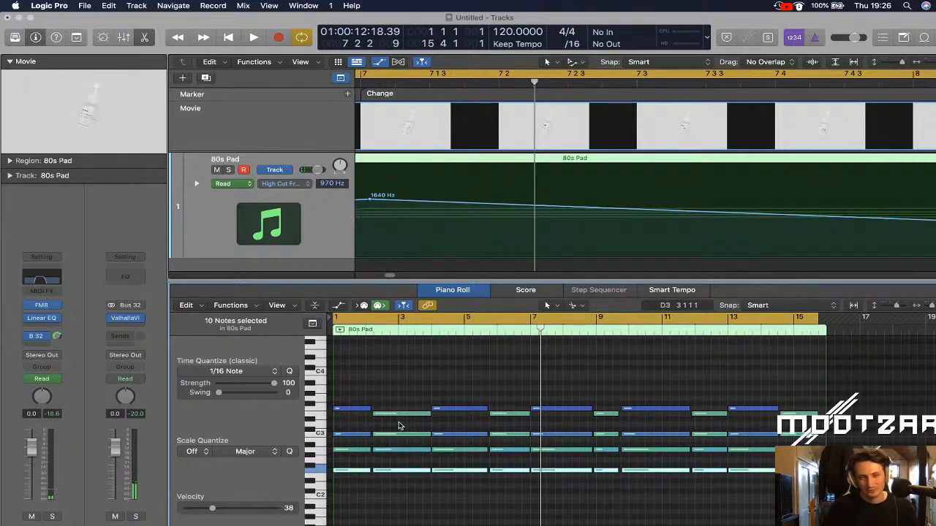
Play the pad through the changes at bars 7 and 10 to check the louder bass notes against the video
key(space)
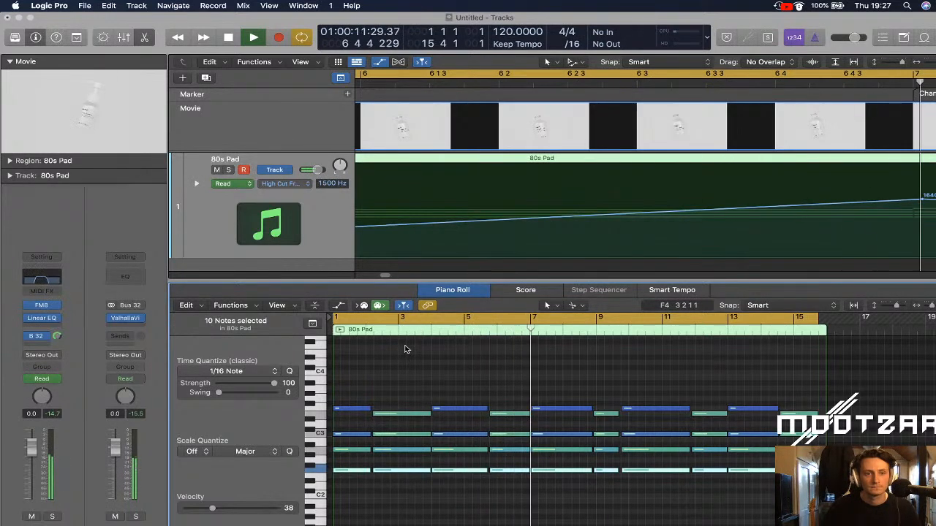
key(space)
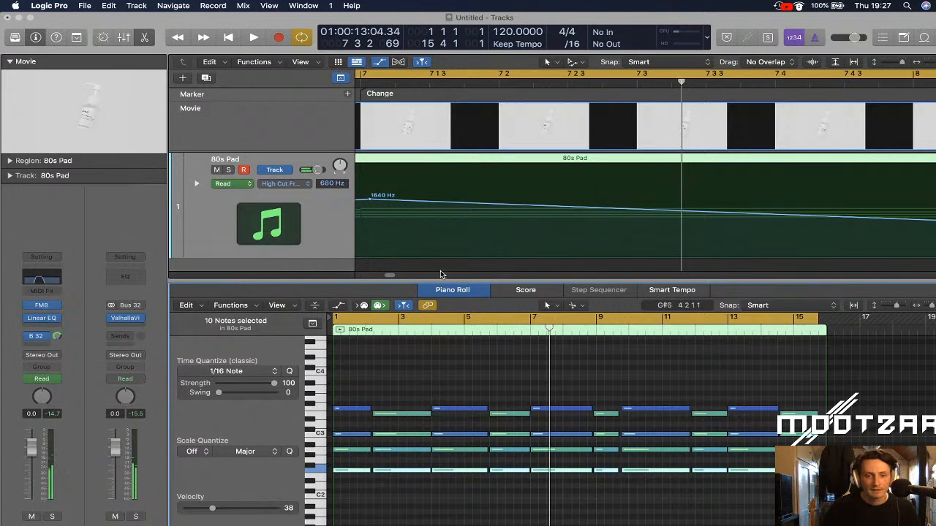
double_click(523, 332)
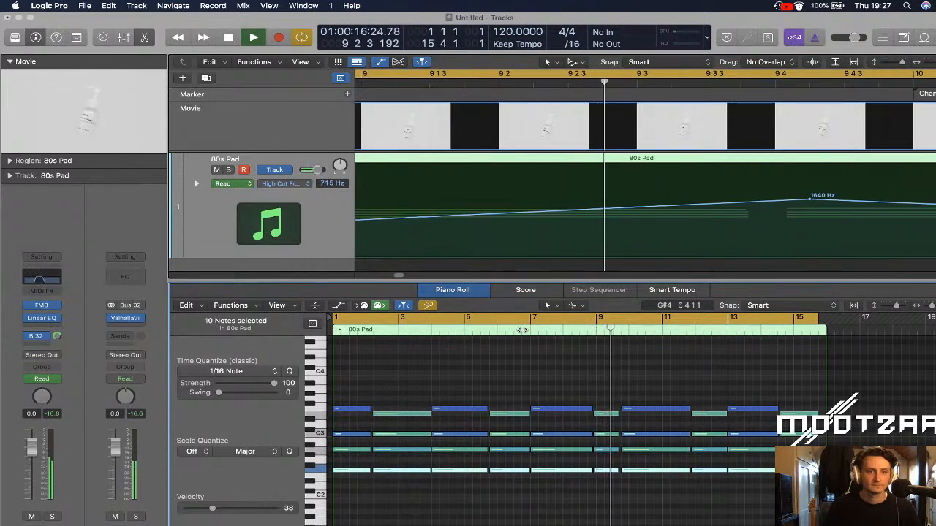
key(space)
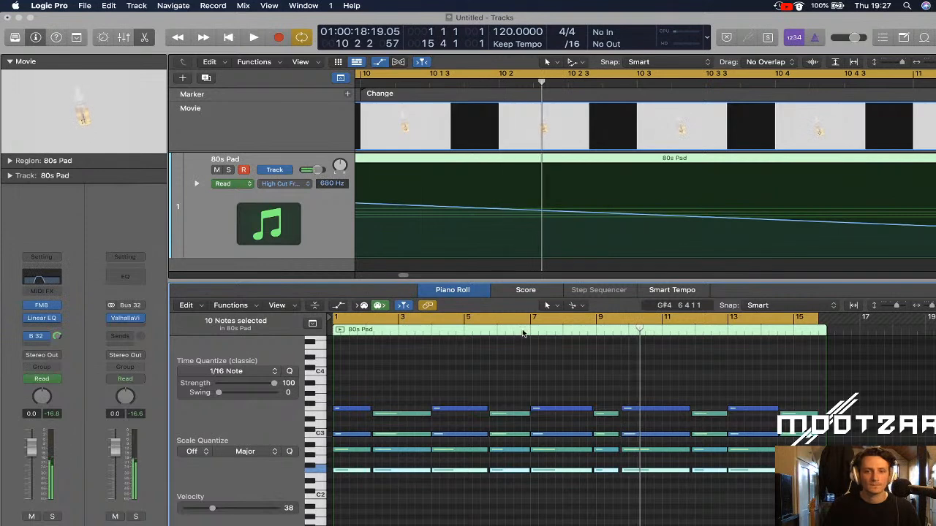
Locate the video cut at 9 4 2, lengthen the four-note chord before it to end just before 9 4, and play the transition
scroll(418, 214, left, 5)
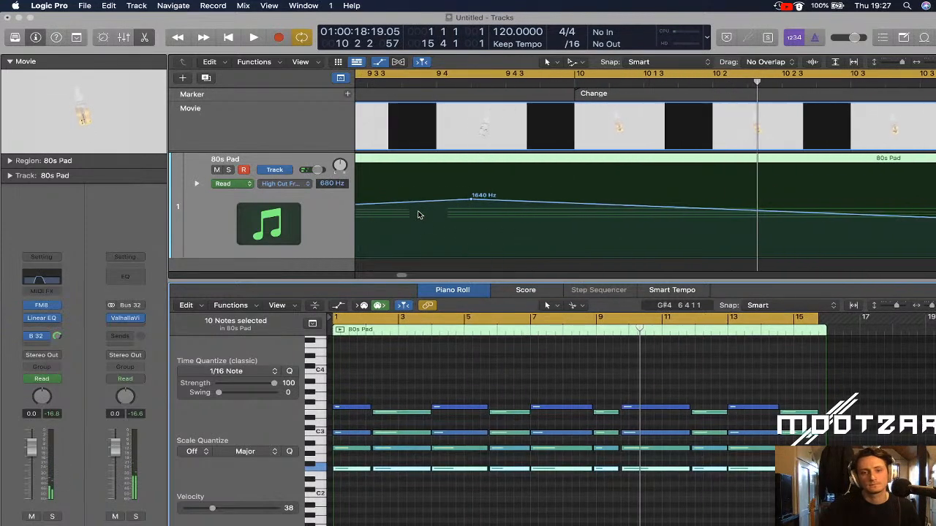
click(508, 83)
scroll(620, 413, up, 5)
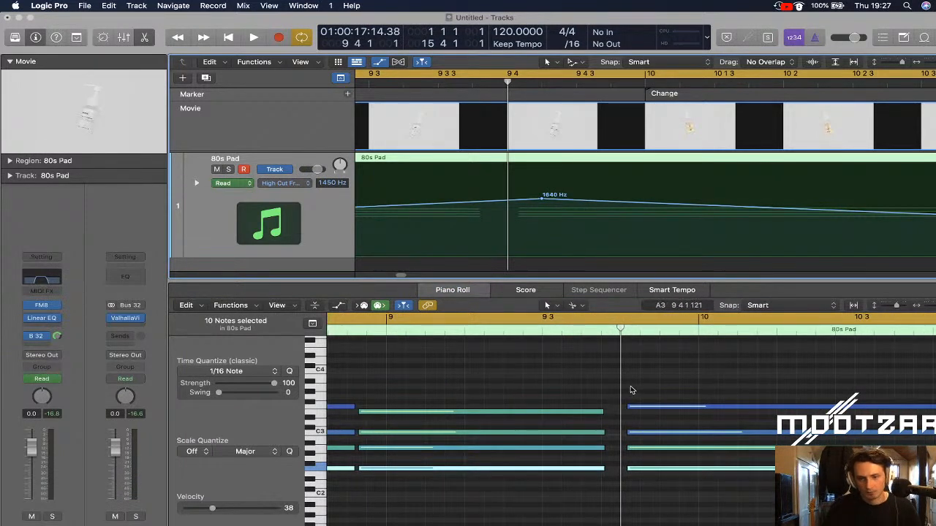
drag(506, 82, 543, 81)
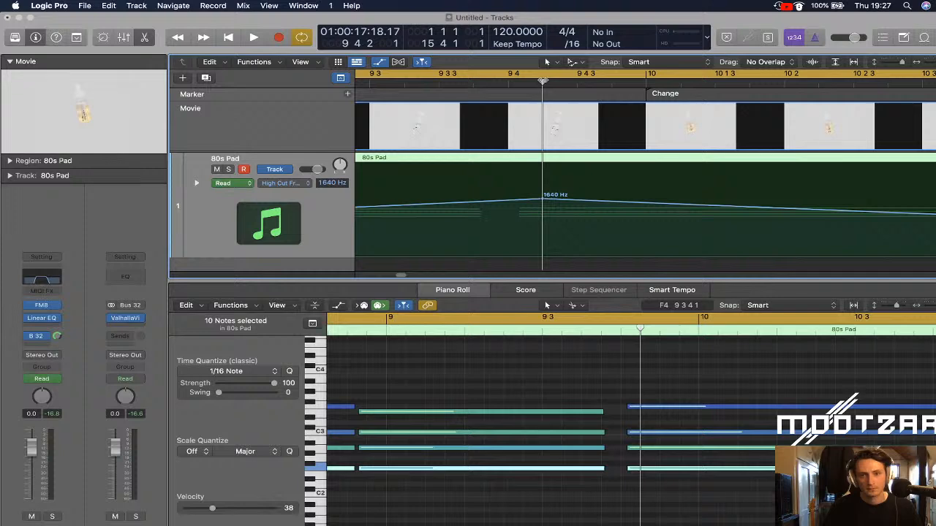
drag(576, 384, 601, 502)
drag(604, 469, 620, 472)
double_click(348, 333)
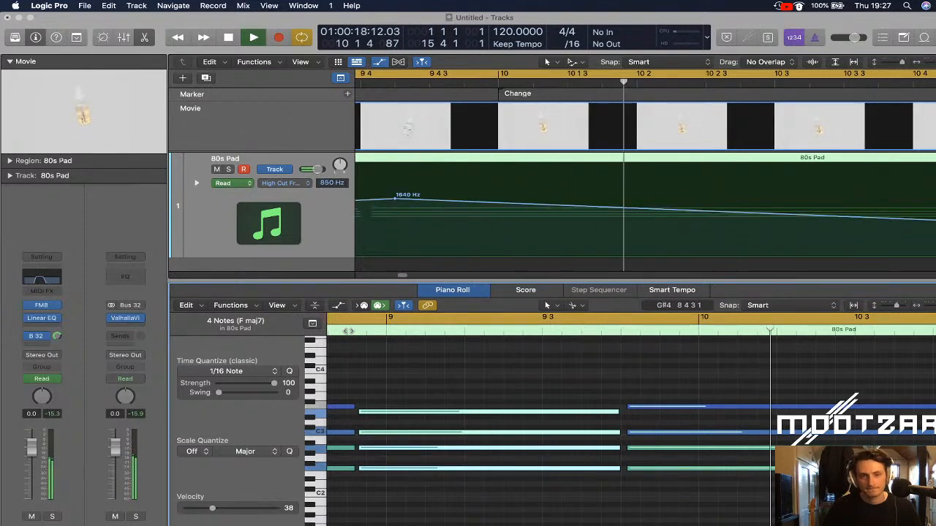
key(space)
Move the 1640 Hz automation point before bar 10 back to 9 4 and play the passage with cycling turned off
drag(394, 200, 359, 197)
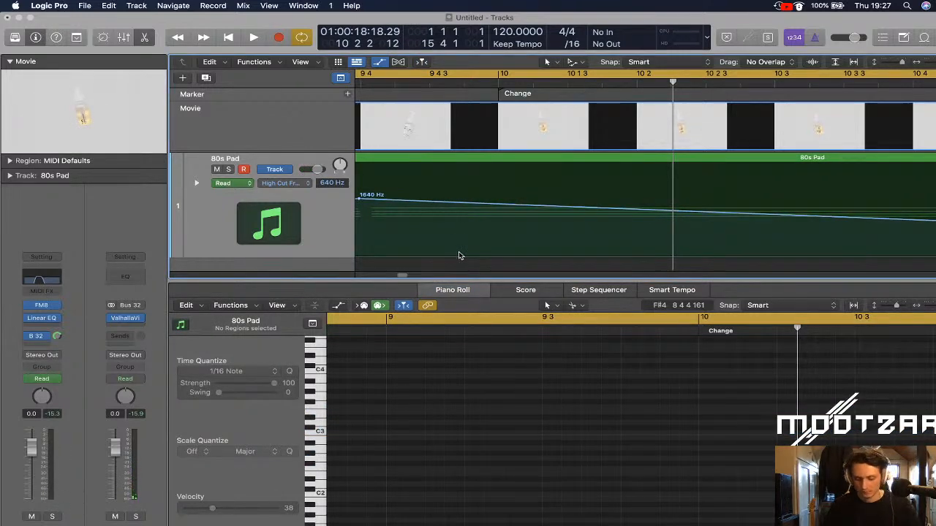
key(comma)
key(comma)
key(comma)
key(period)
click(791, 76)
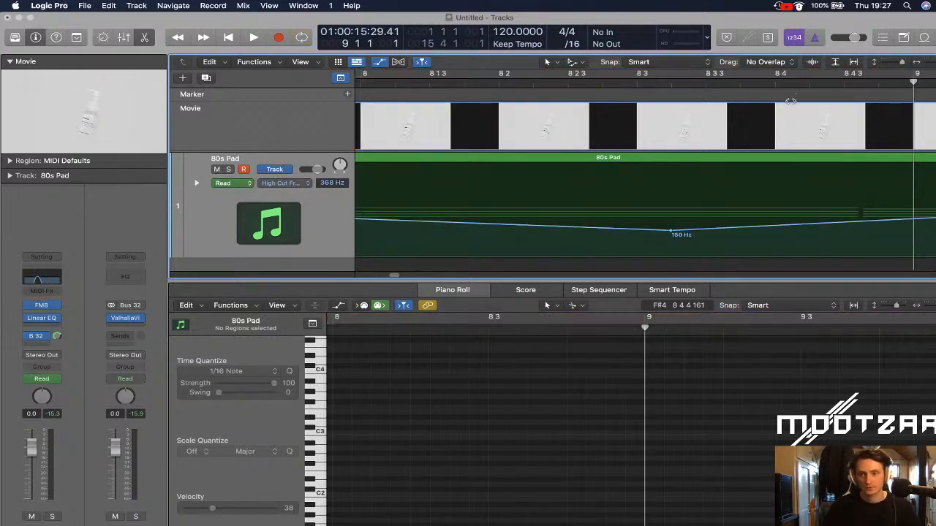
key(comma)
key(space)
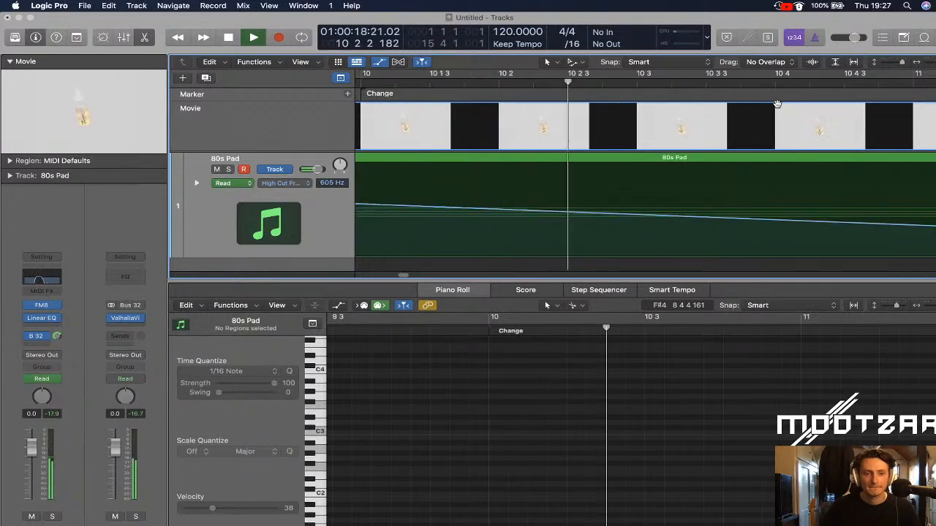
scroll(681, 220, left, 2)
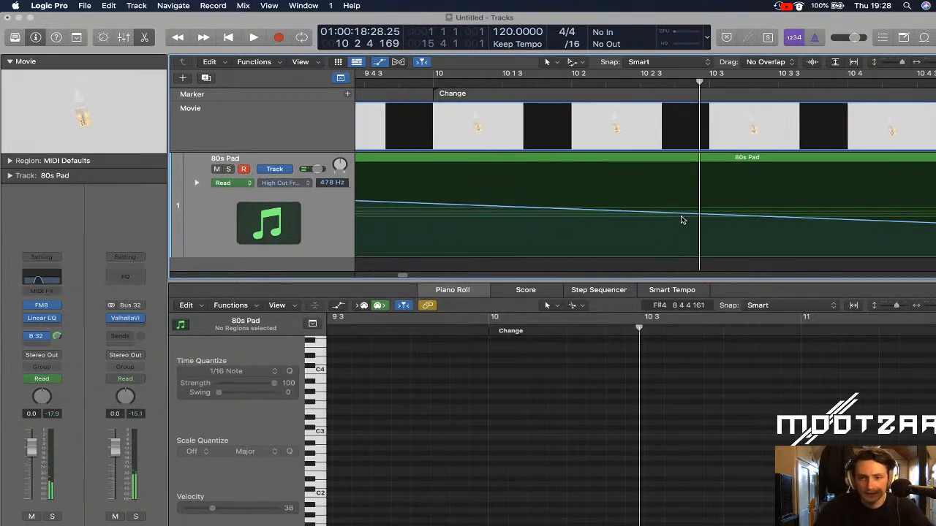
Compare the 1640 Hz point with the Change marker near 12 4 1, and play the filter sweep from the project start
scroll(681, 220, down, 5)
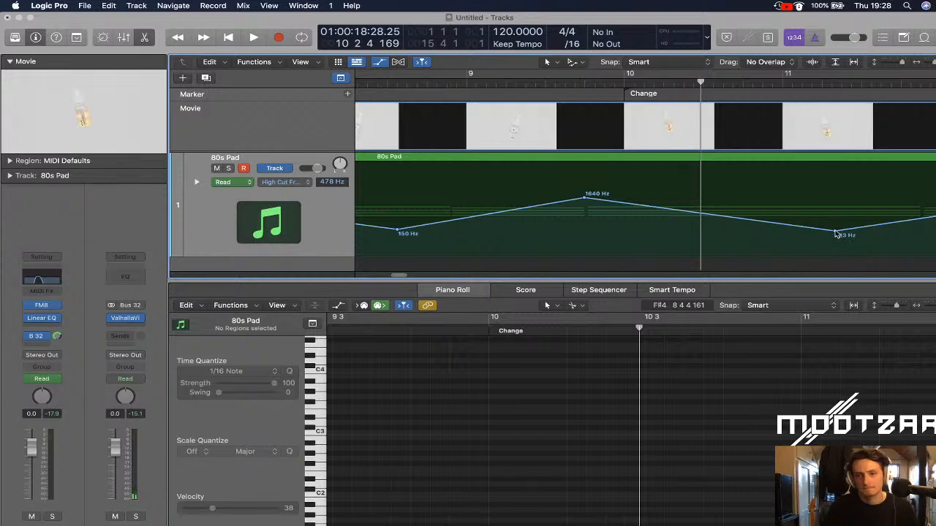
scroll(835, 234, right, 5)
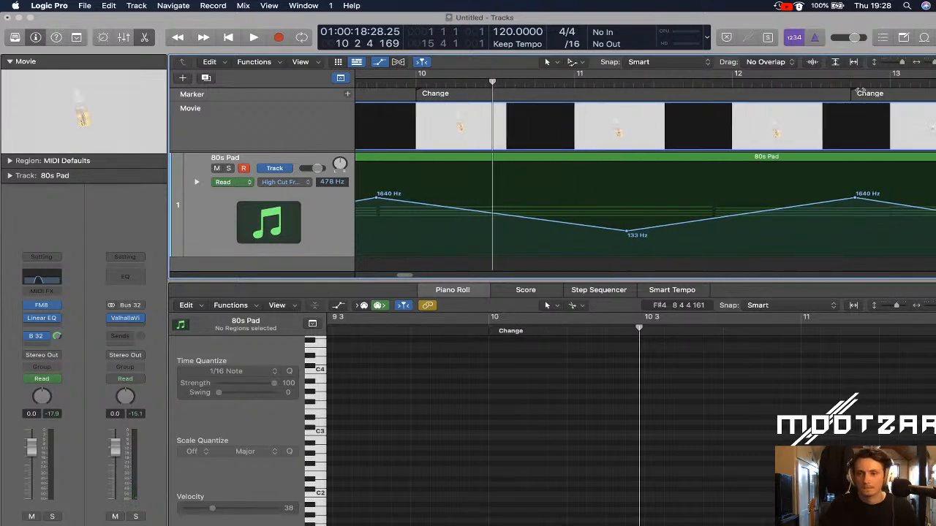
click(847, 85)
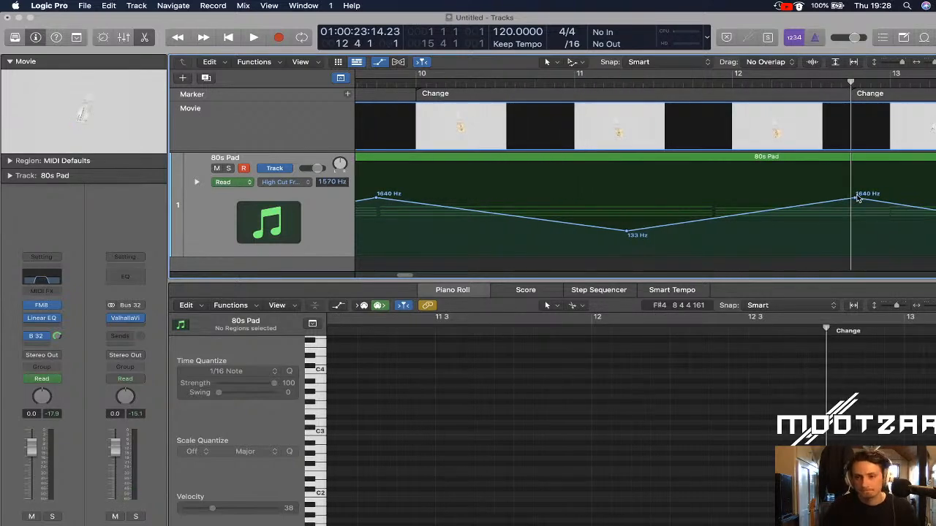
key(Return)
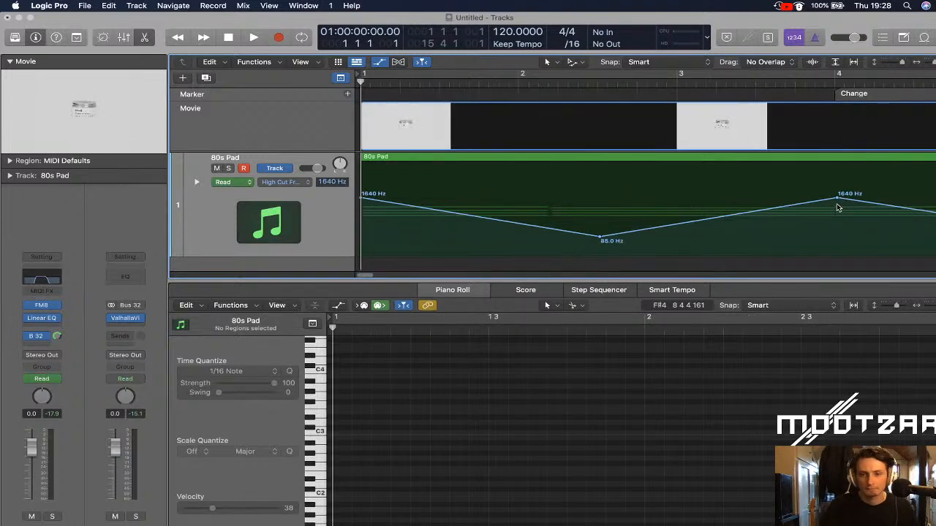
key(space)
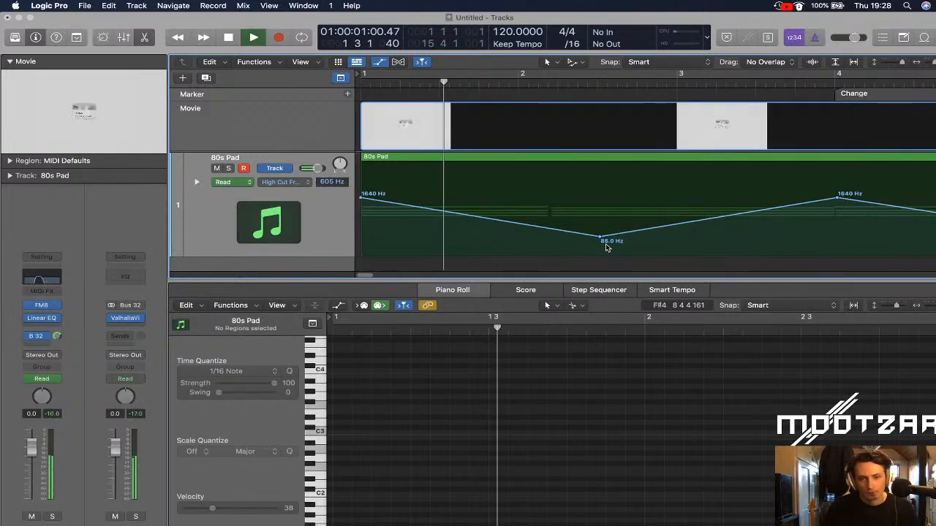
Nudge the 85 Hz automation point slightly earlier, and the 1640 Hz points at bars 4, 7 and 12 4 just ahead of their Change markers
drag(601, 241, 587, 235)
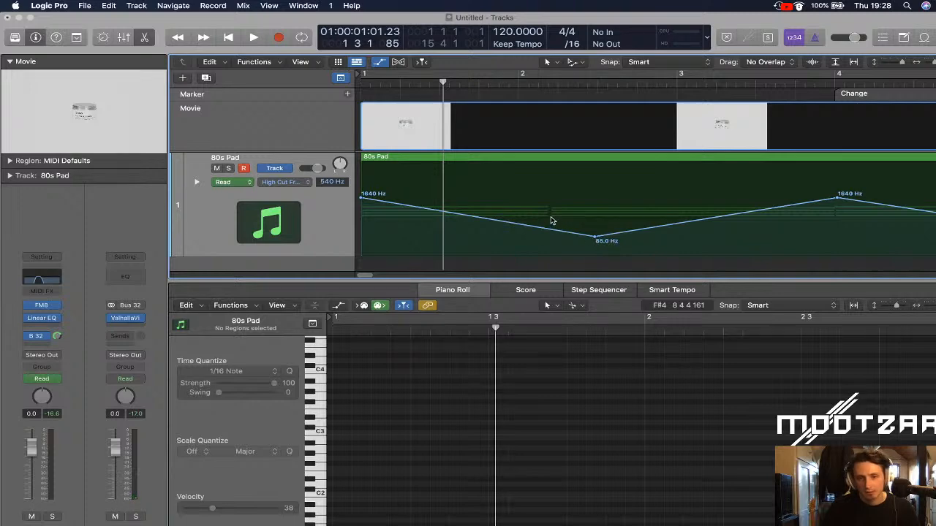
click(836, 198)
drag(835, 199, 828, 199)
scroll(832, 211, right, 10)
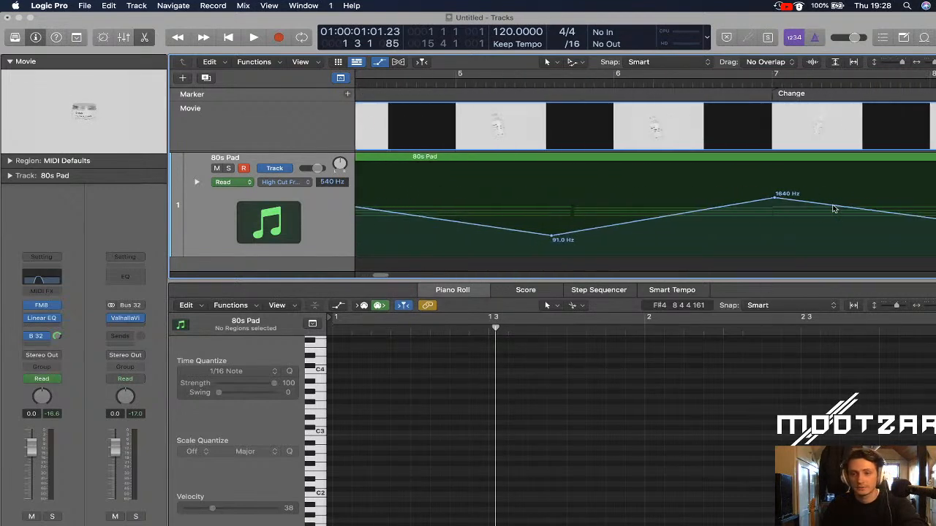
drag(747, 198, 737, 197)
scroll(519, 195, right, 8)
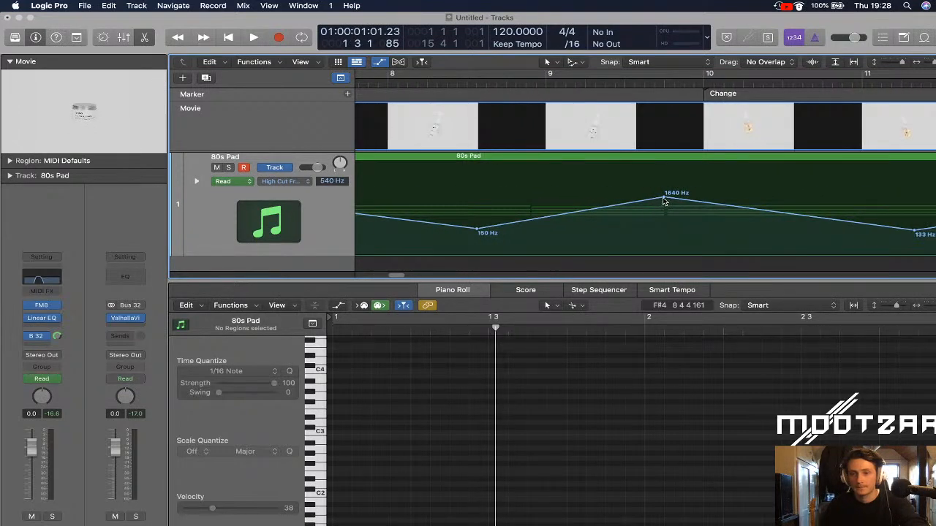
scroll(687, 199, right, 8)
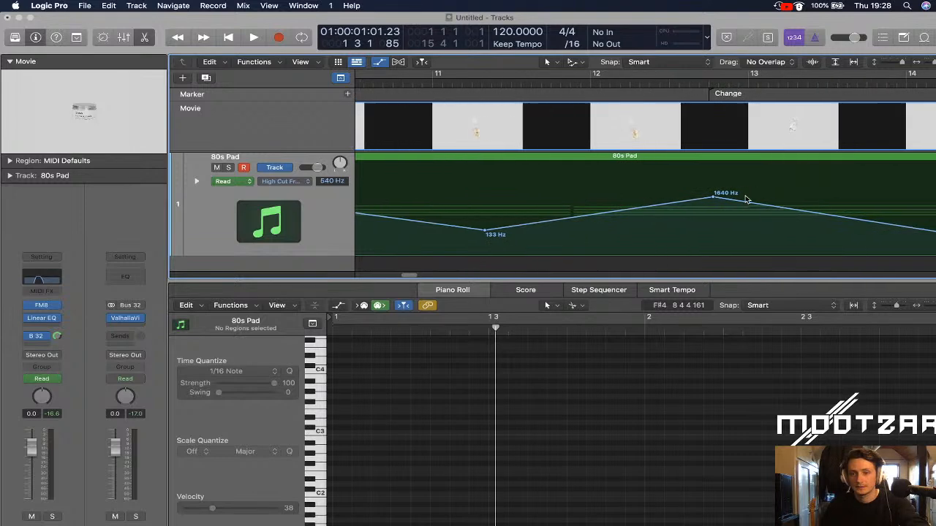
drag(707, 198, 695, 198)
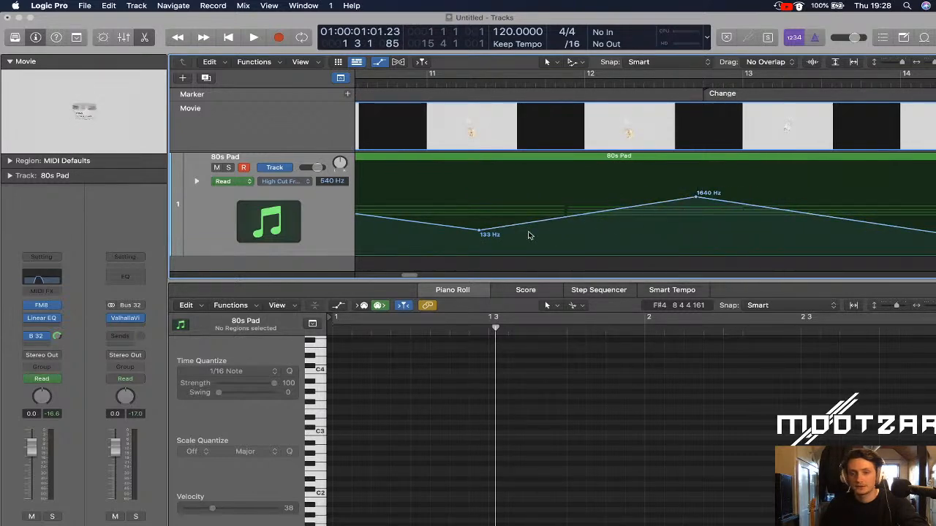
Check the peaks and low points of the High Cut automation against the chord changes and Change markers along the track
scroll(530, 236, left, 1)
drag(544, 234, 658, 239)
scroll(623, 236, right, 3)
scroll(624, 237, right, 3)
scroll(653, 237, left, 3)
scroll(655, 235, left, 5)
drag(723, 233, 770, 231)
scroll(748, 231, right, 2)
scroll(748, 231, left, 6)
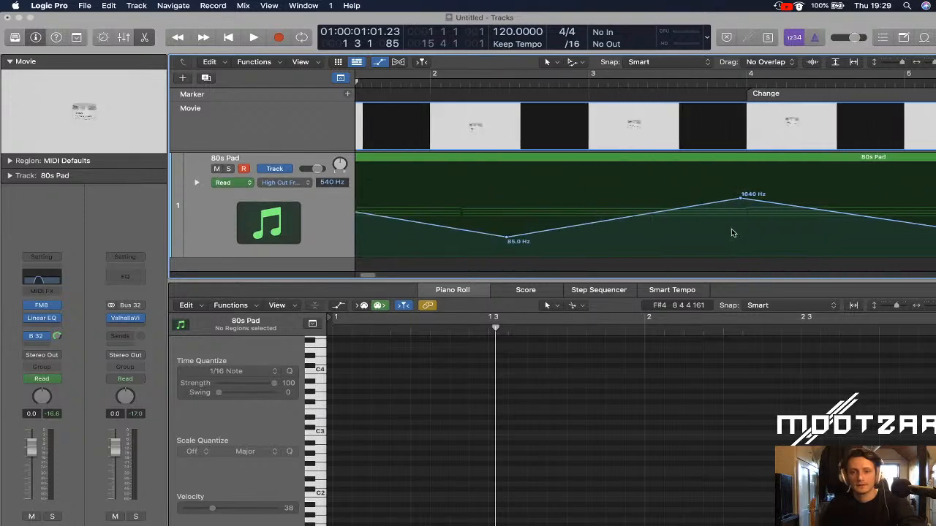
Move the 85 Hz High Cut automation point earlier, to about 2 1 3
scroll(733, 233, left, 3)
drag(594, 240, 544, 239)
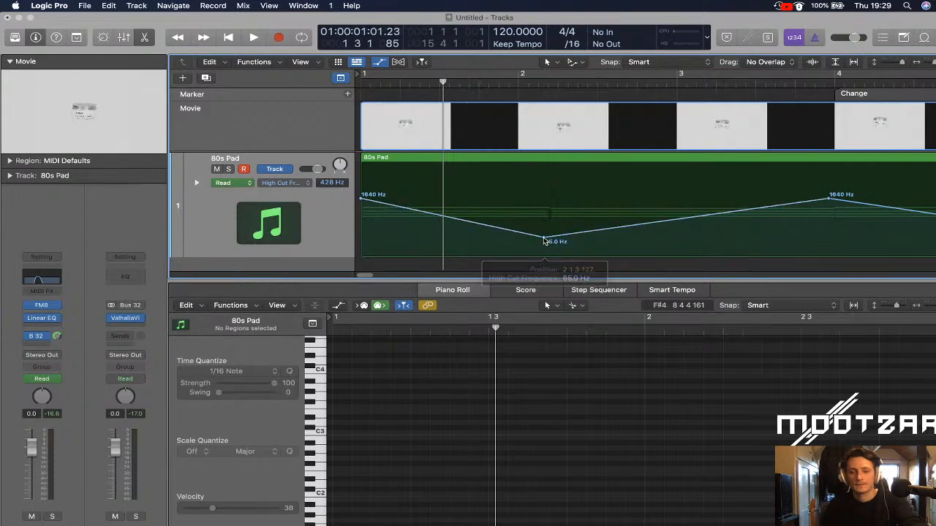
Play the project from the start with the movie in a large floating window, stop past bar 13, and close the window
key(Return)
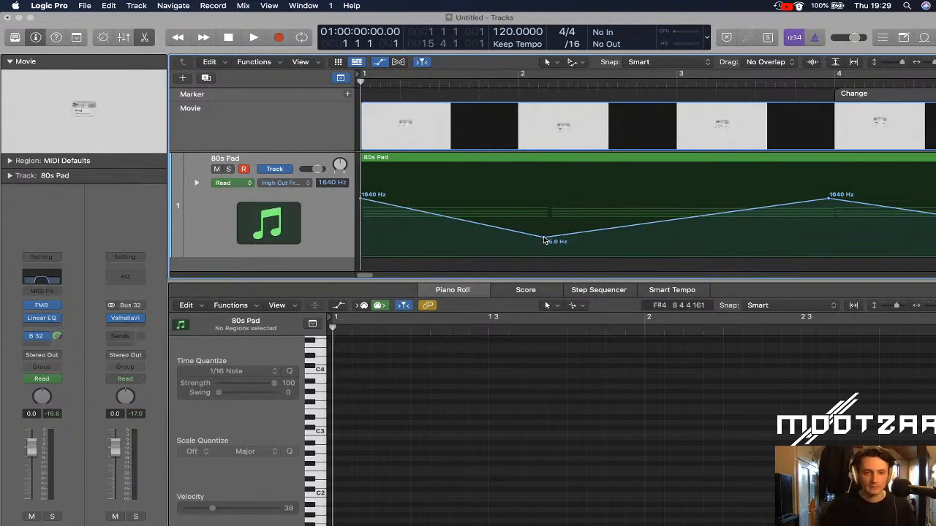
double_click(121, 110)
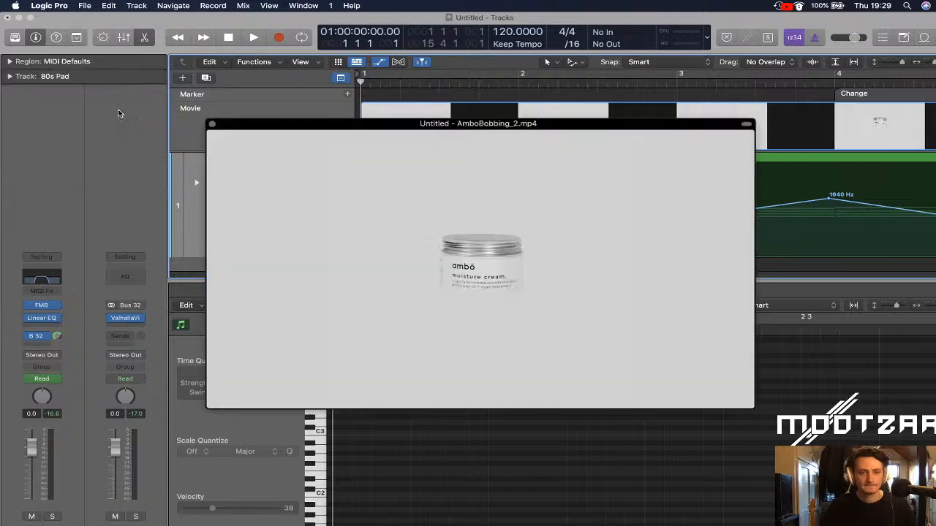
key(space)
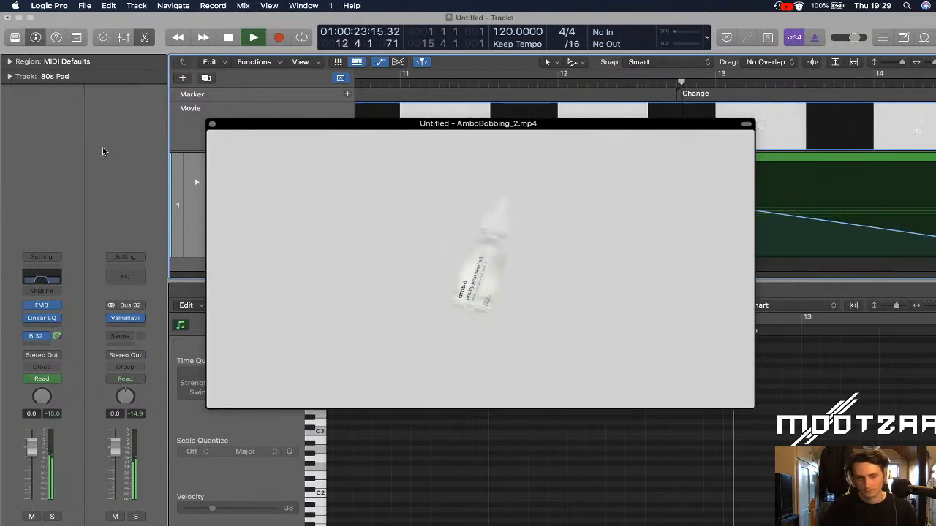
key(space)
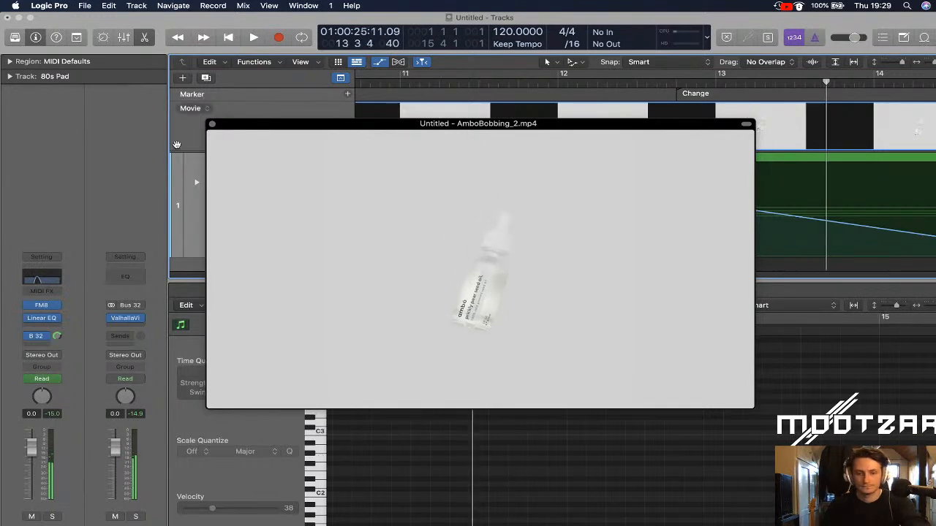
click(212, 126)
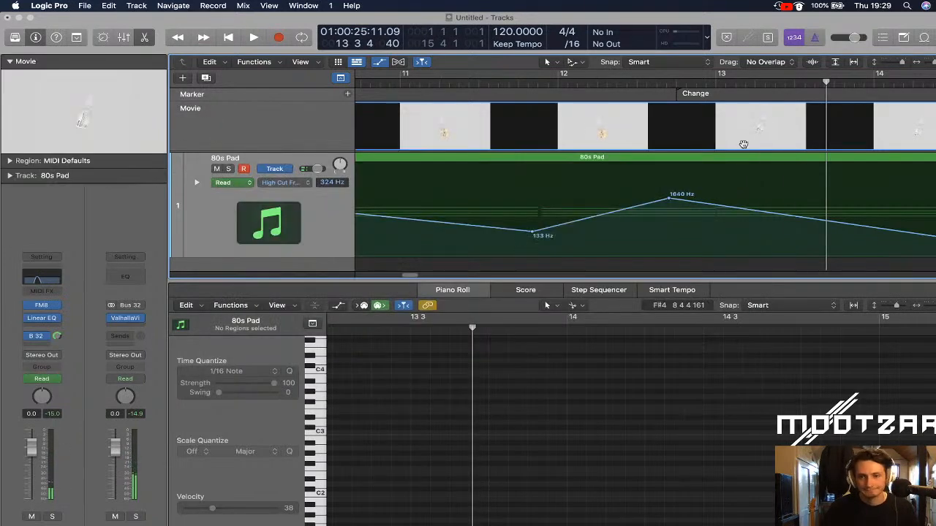
Locate the video cut near the Change marker at 12 4 and move the preceding 1640 Hz automation point slightly earlier, just before 12 3 4
click(676, 83)
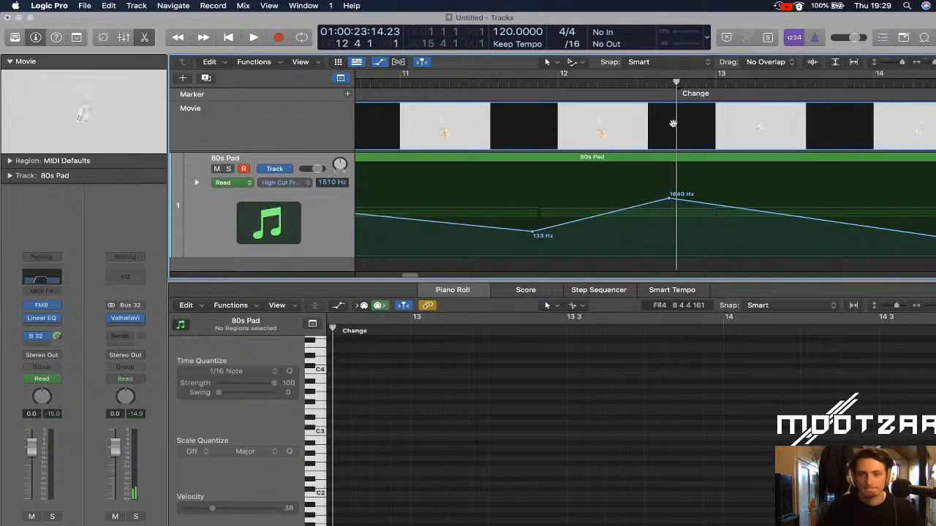
scroll(673, 124, up, 5)
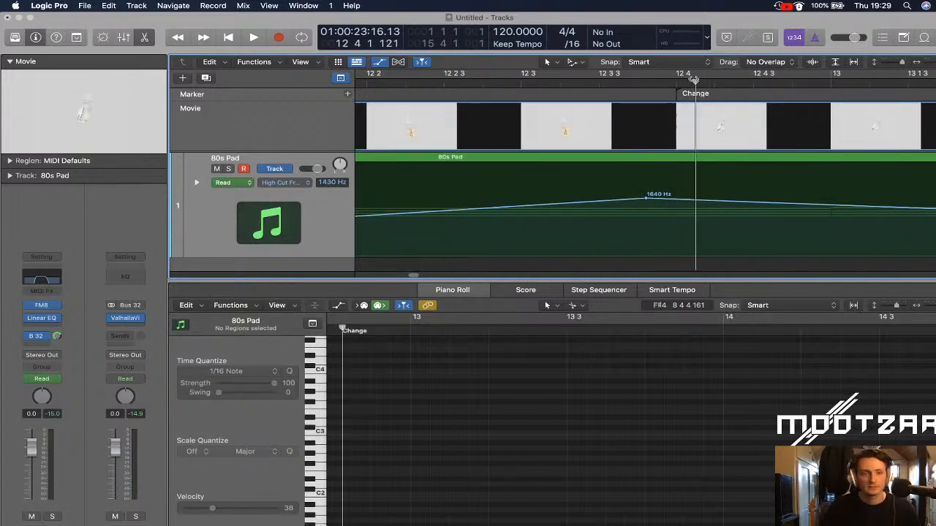
click(658, 82)
drag(658, 81, 658, 82)
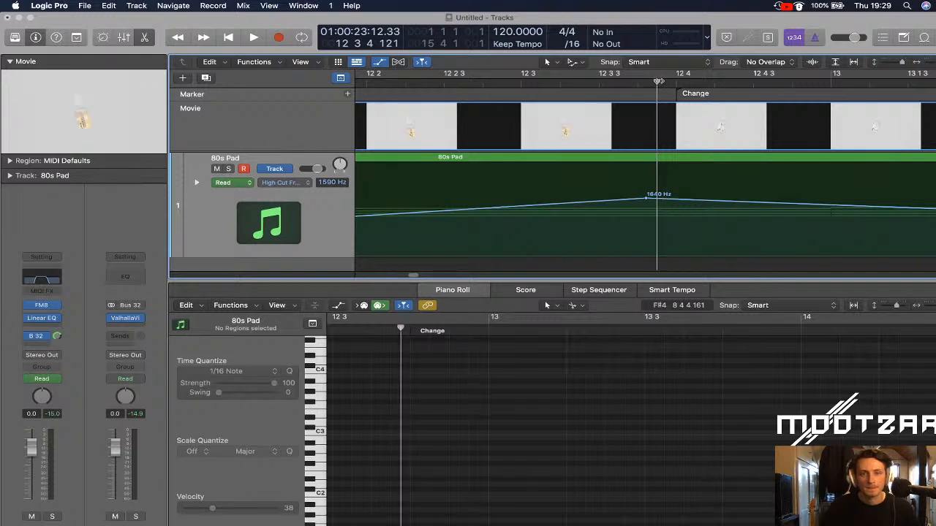
drag(647, 199, 630, 198)
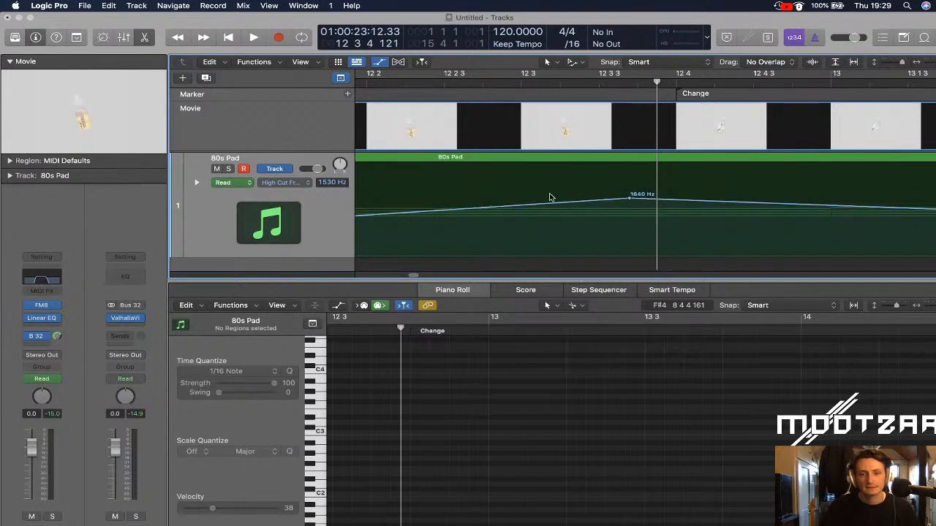
Open the 80s Pad region's notes for editing and bring the chords around bars 12 and 13 into view
click(453, 160)
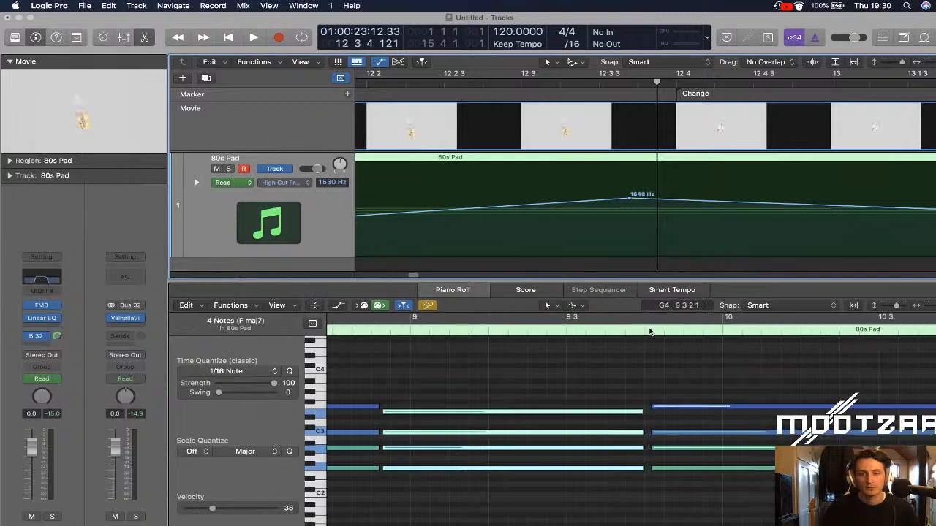
scroll(661, 364, down, 5)
scroll(661, 364, right, 8)
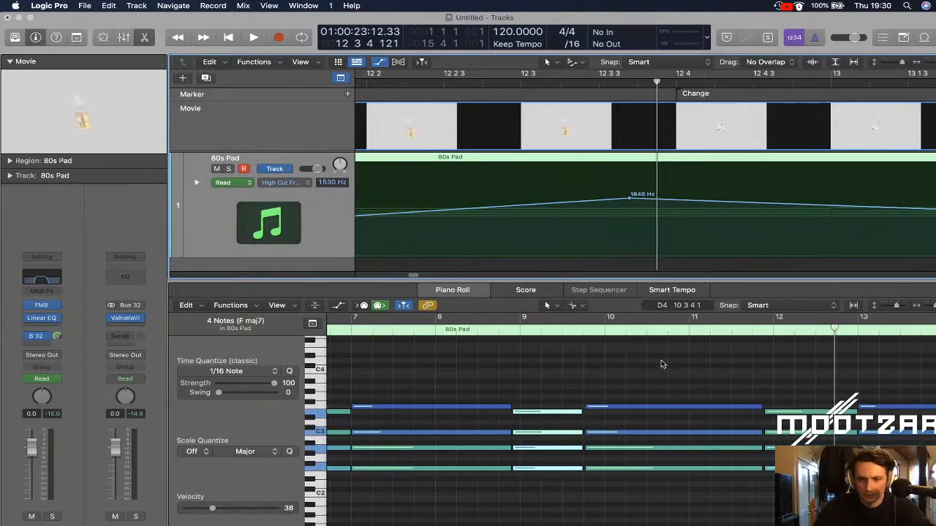
Move the chord change at bar 13 back to the playhead, shortening the preceding chord's four notes and extending the following chord's starts
scroll(660, 363, right, 3)
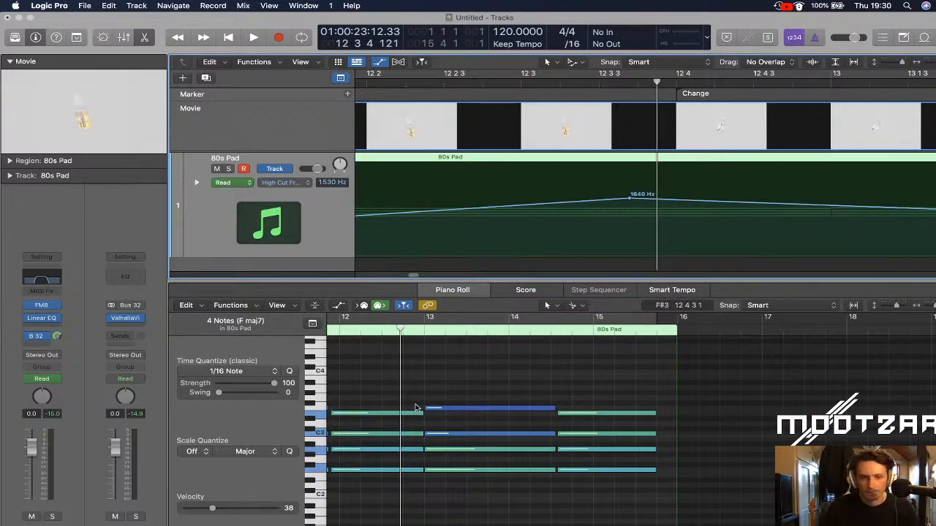
scroll(416, 386, up, 3)
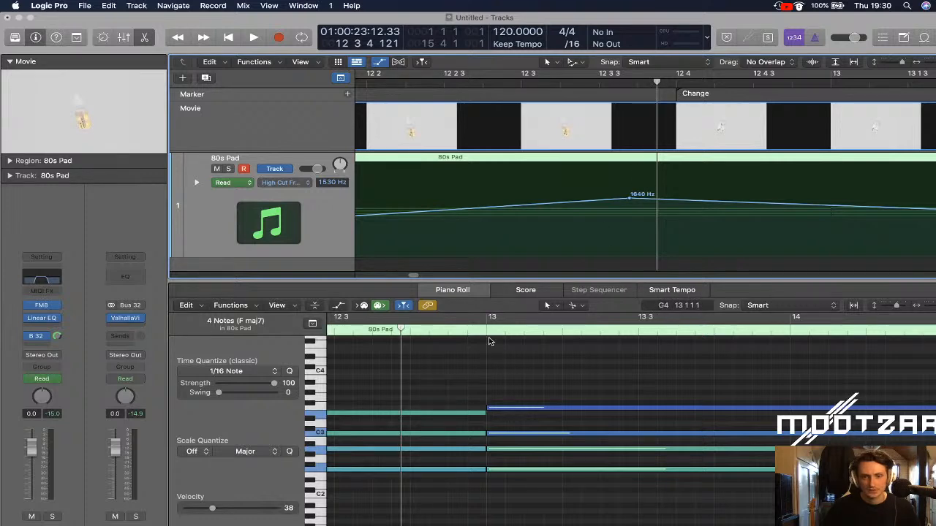
drag(492, 383, 512, 502)
drag(449, 395, 479, 504)
drag(484, 470, 395, 470)
drag(470, 388, 513, 502)
drag(488, 471, 398, 468)
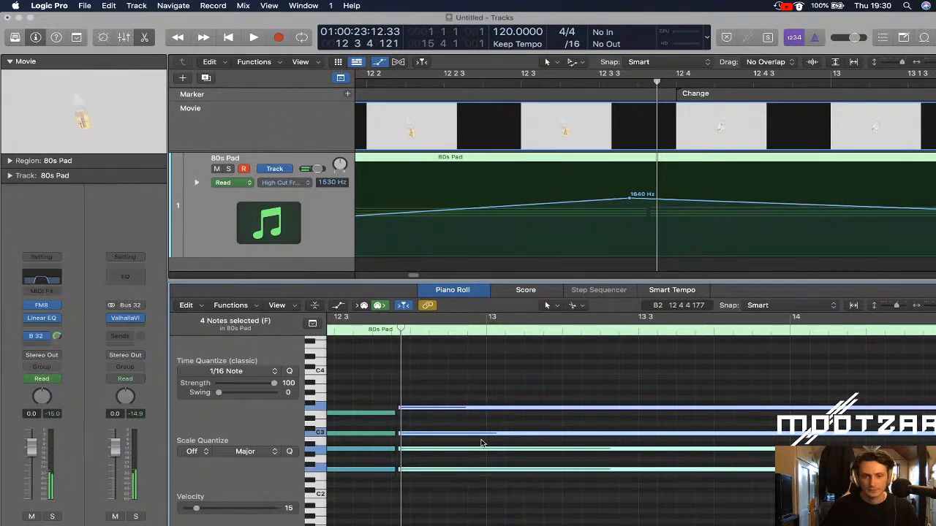
Play the sequence from around bar 10 past the region's end to check the changed chord timing against the movie
scroll(483, 443, down, 5)
scroll(482, 443, left, 2)
click(337, 331)
key(space)
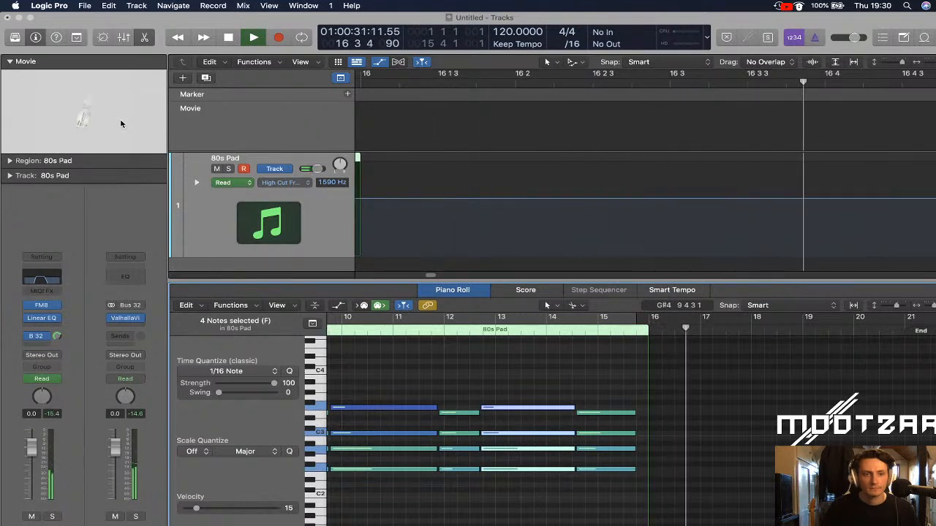
key(space)
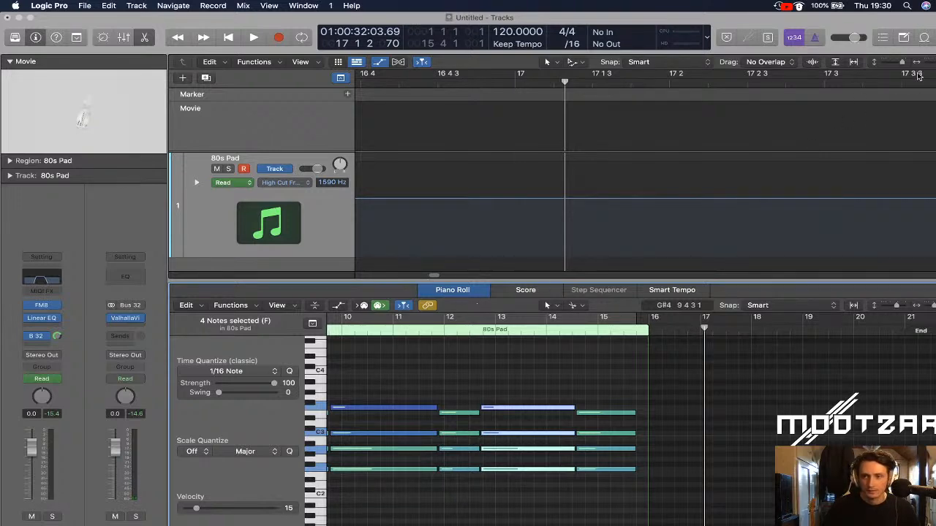
Set the cycle range from bar 1 to the movie's end and trim the 80s Pad region to that same end point
drag(935, 63, 930, 62)
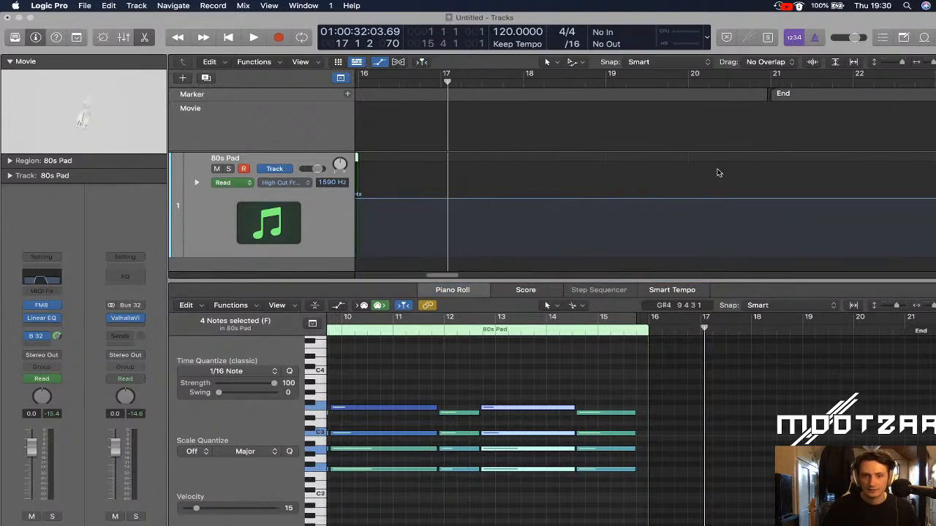
drag(448, 275, 406, 277)
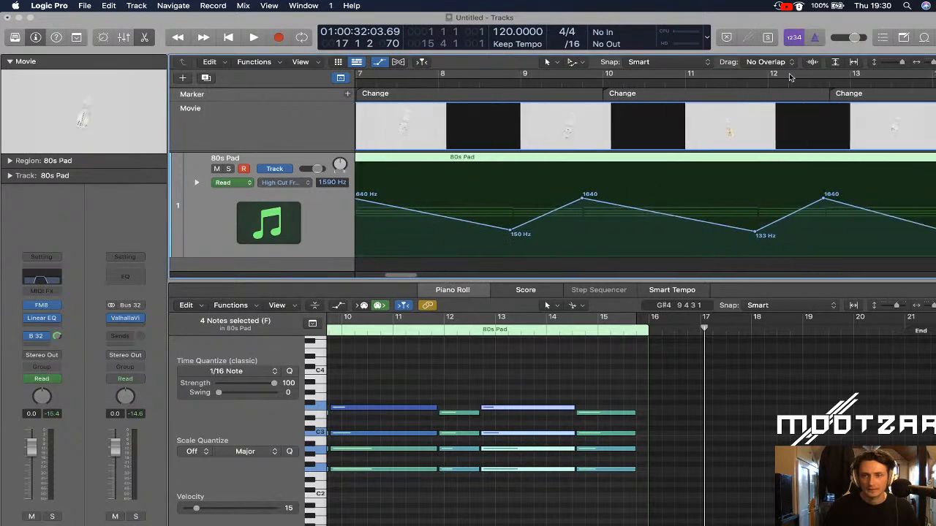
drag(935, 62, 930, 66)
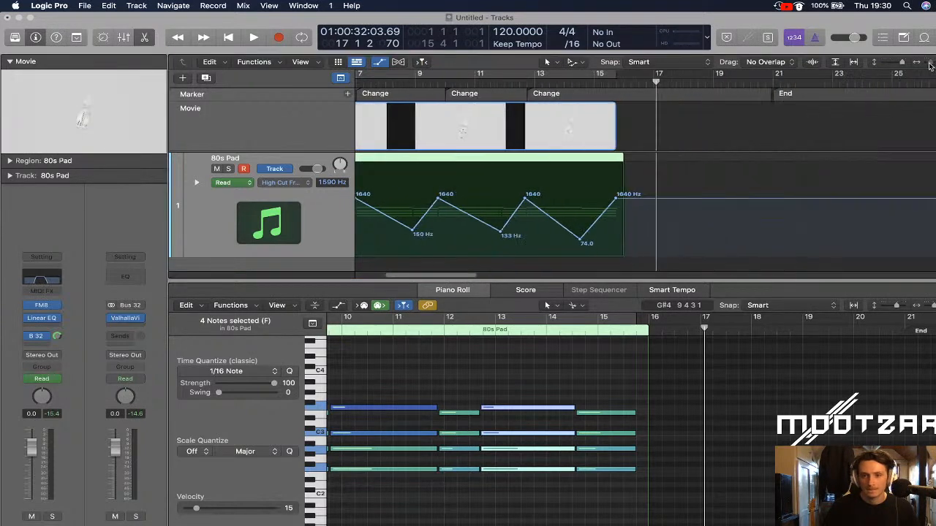
drag(471, 275, 401, 280)
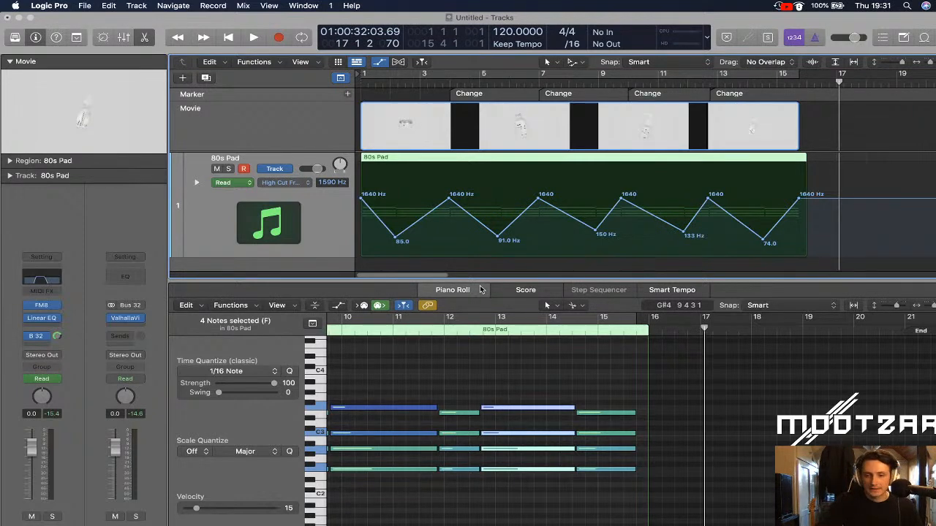
scroll(469, 385, left, 10)
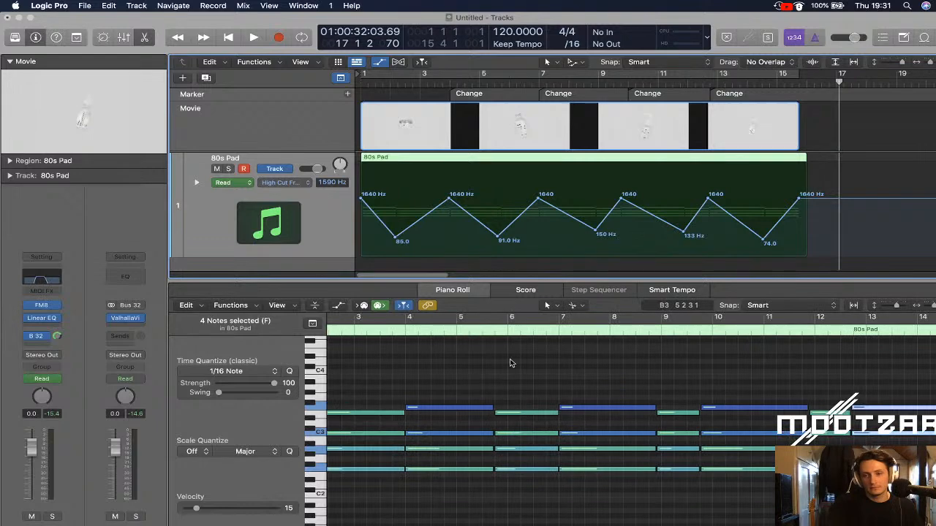
click(853, 305)
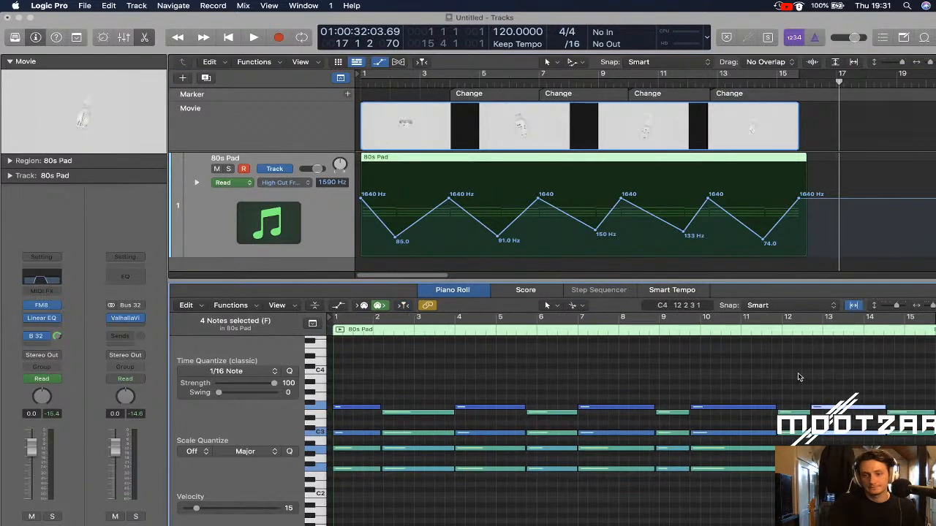
click(798, 377)
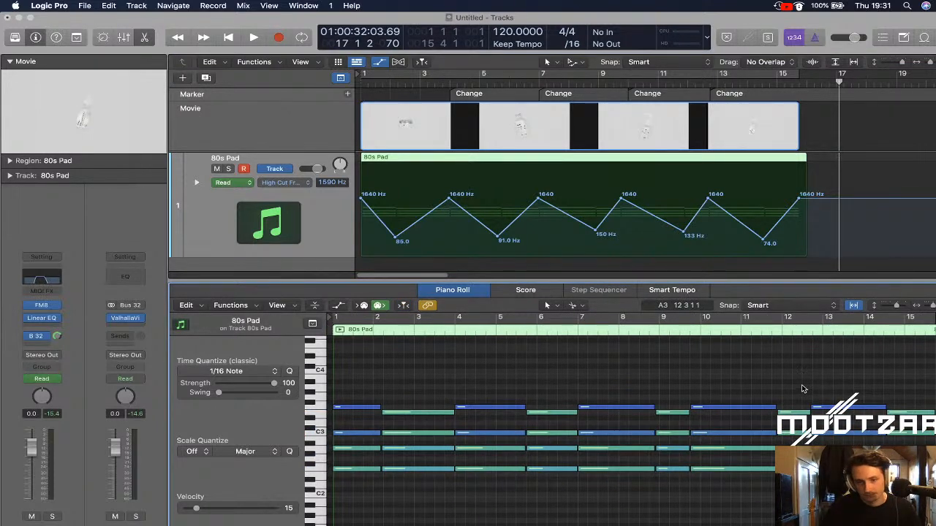
click(798, 74)
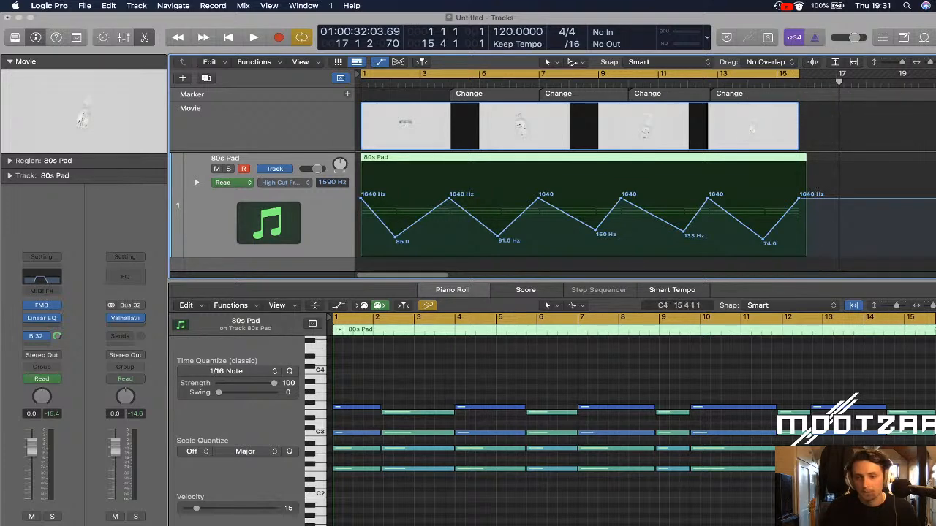
drag(935, 370, 881, 372)
key(Return)
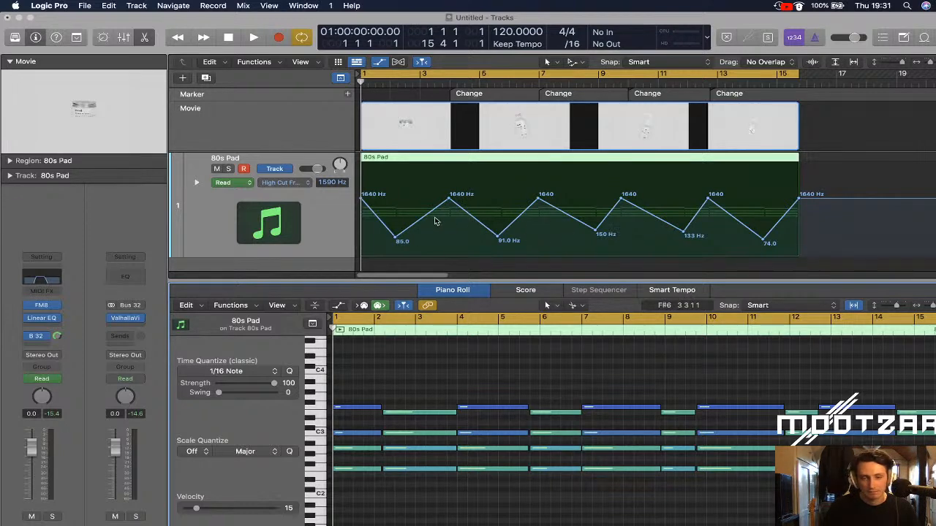
Bend the straight High Cut Frequency automation segments on the 80s Pad track into curves, and hide the automation and the Piano Roll
drag(423, 220, 470, 214)
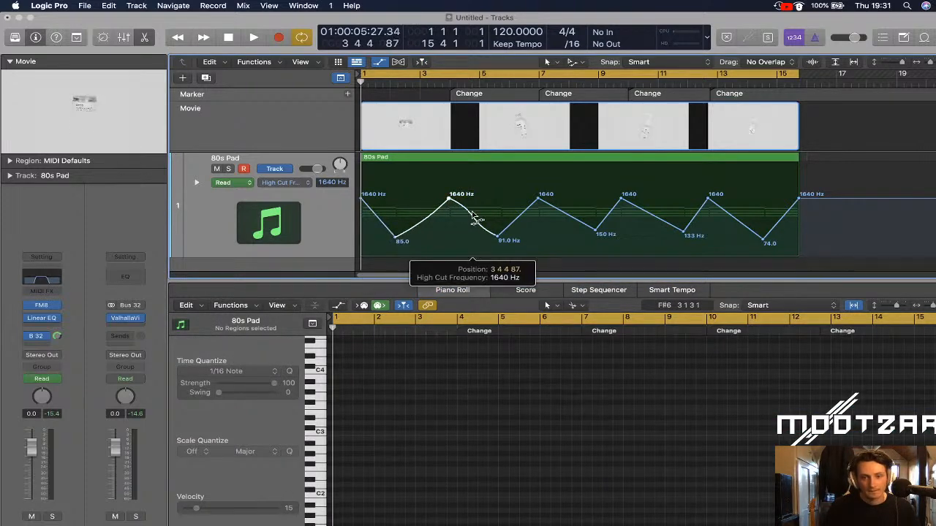
drag(569, 215, 567, 221)
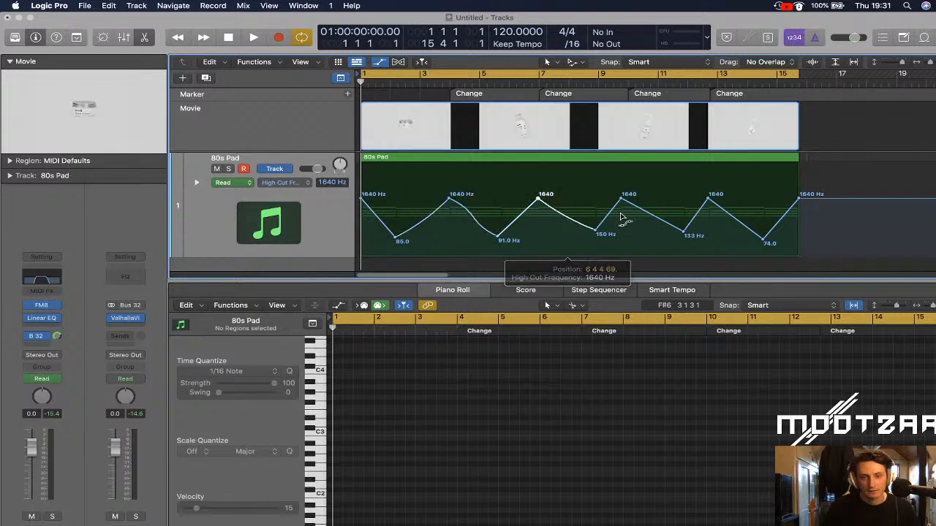
drag(648, 211, 715, 206)
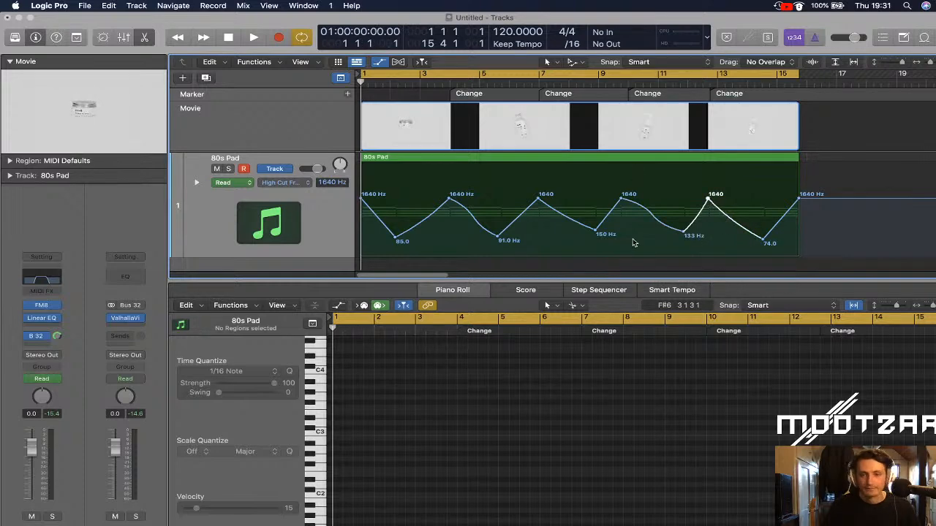
key(a)
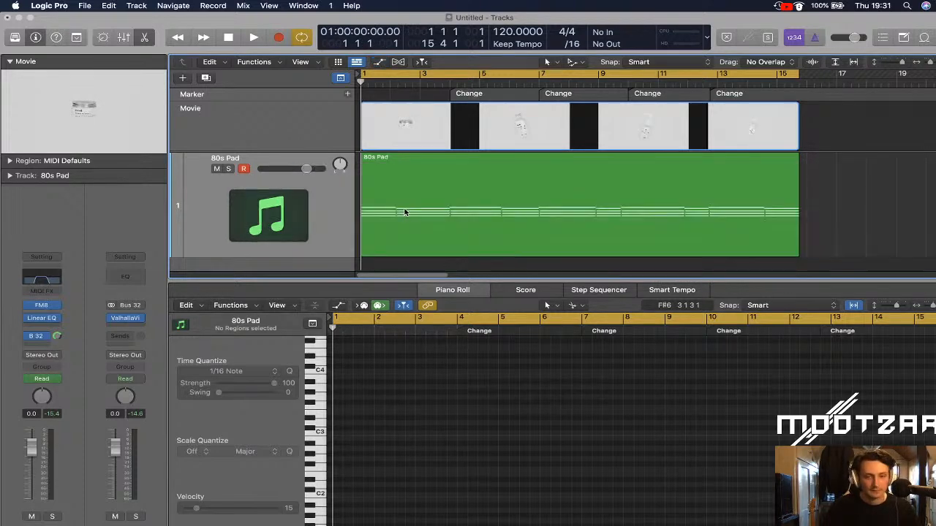
click(447, 290)
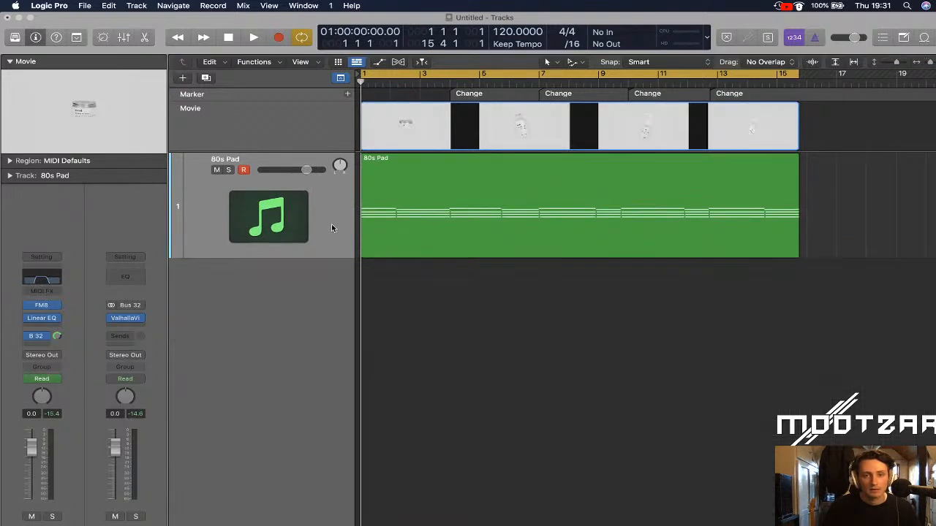
Lower the A-to-B modulation to 27 and reduce operator F's feedback in the 80s Pad's FM8 matrix while auditioning the sound
click(54, 307)
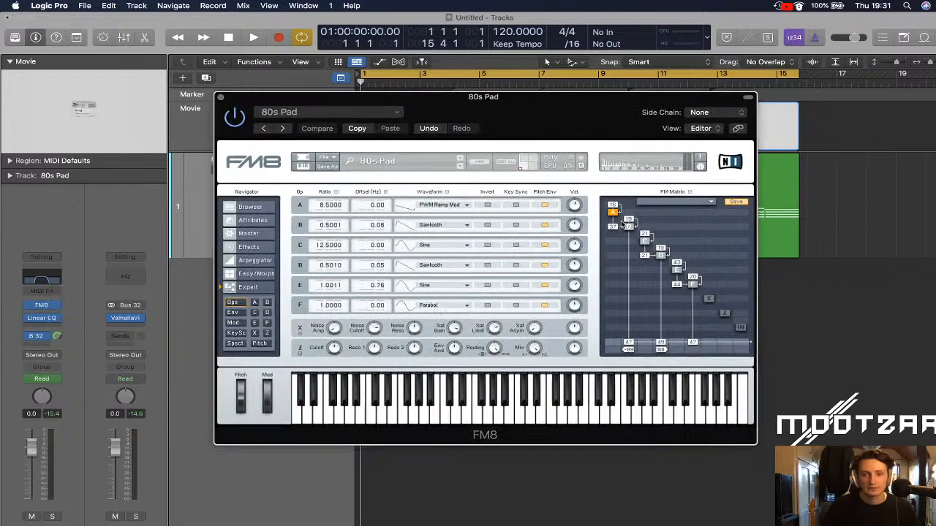
drag(692, 280, 692, 283)
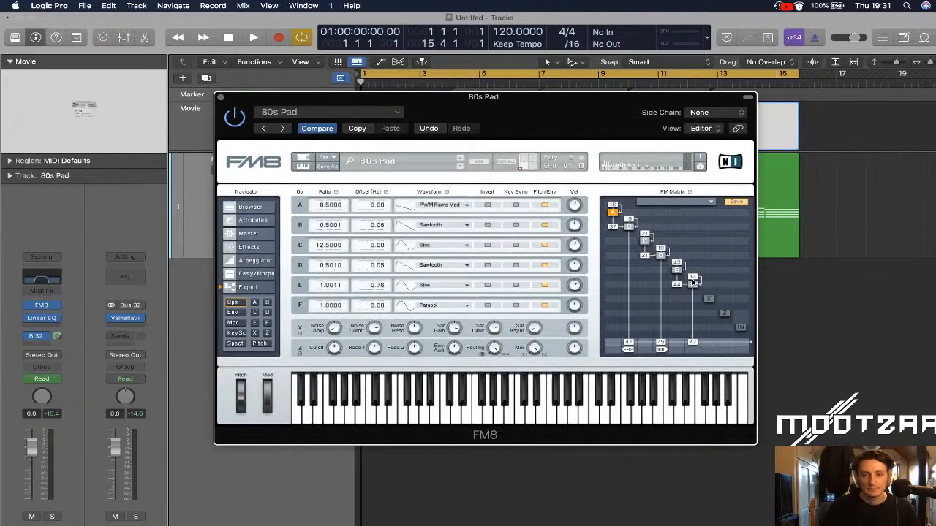
key(space)
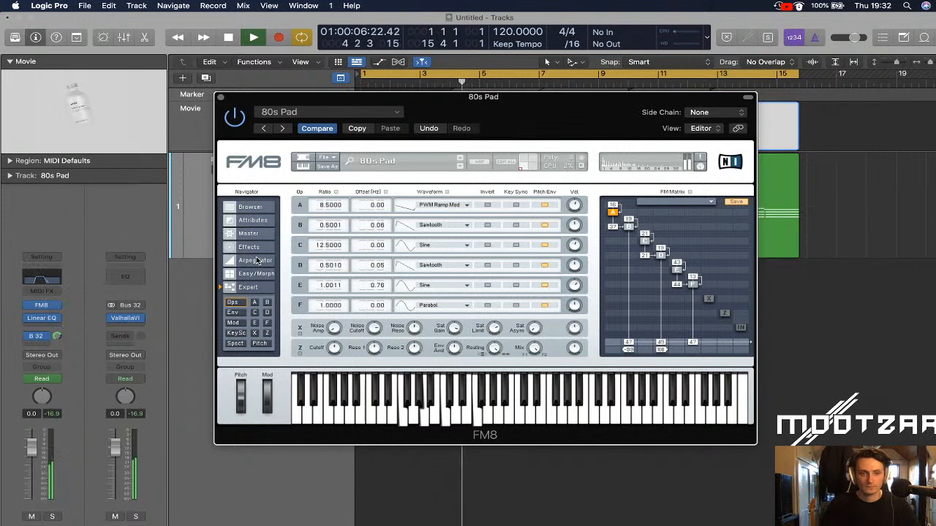
click(220, 98)
key(space)
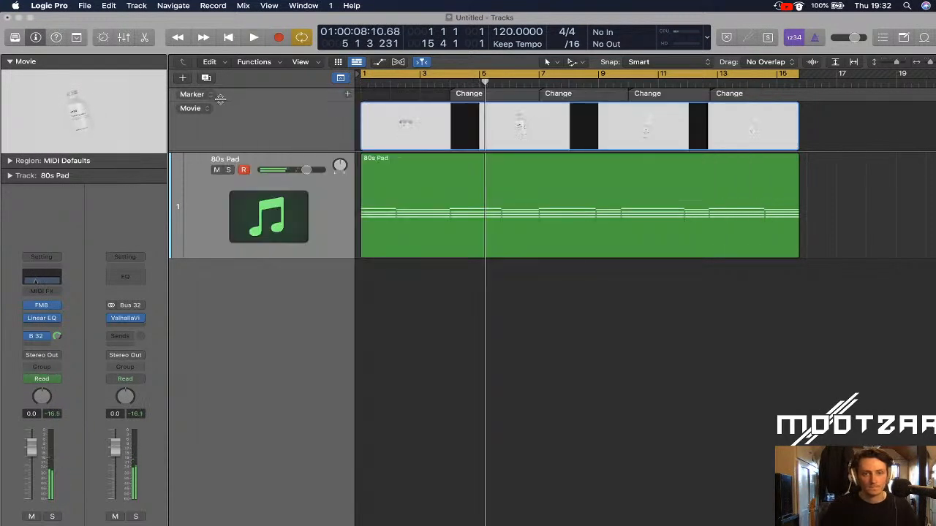
Play the first few bars from the beginning to listen to the adjusted pad with the movie
key(Return)
key(space)
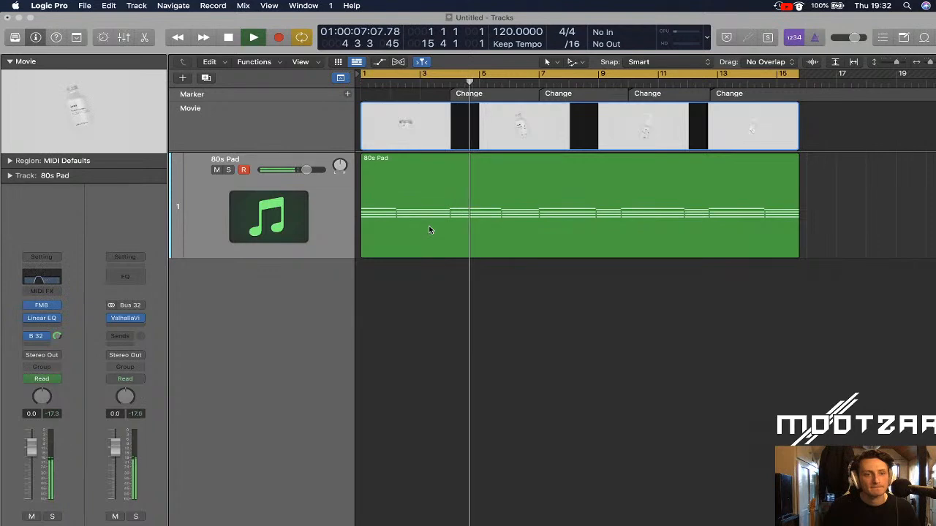
key(space)
Set the decay of the ValhallaVintageVerb on the Bus 32 aux to 12.75 s and its EQ high cut to 4140 Hz during playback
click(51, 338)
click(52, 336)
click(125, 318)
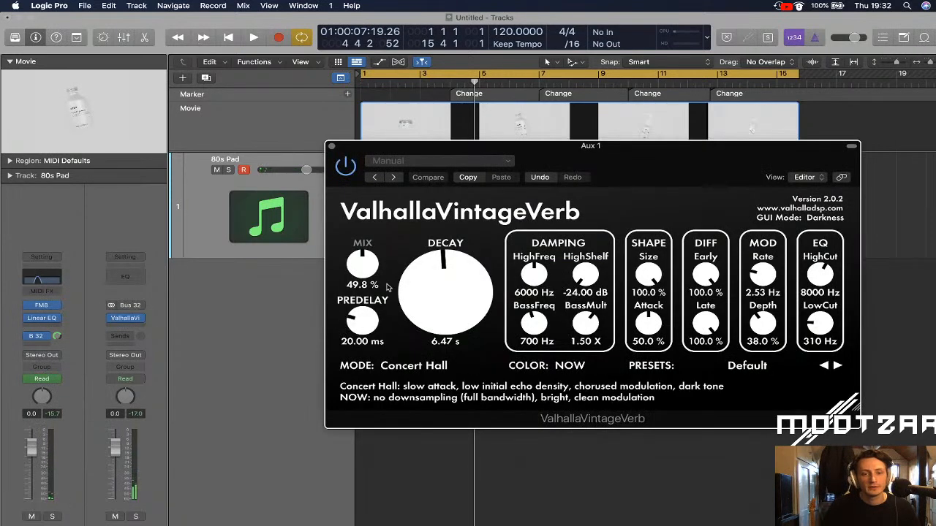
scroll(416, 281, up, 3)
key(space)
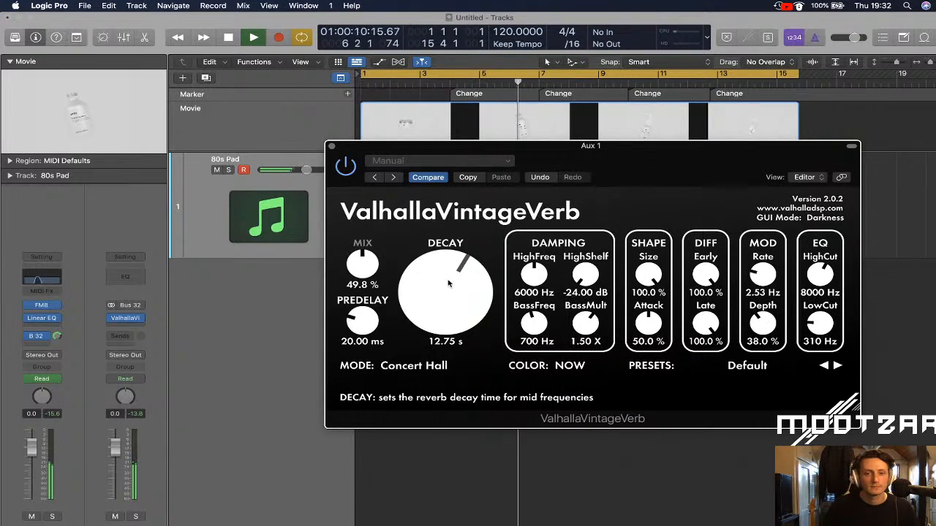
drag(819, 275, 825, 306)
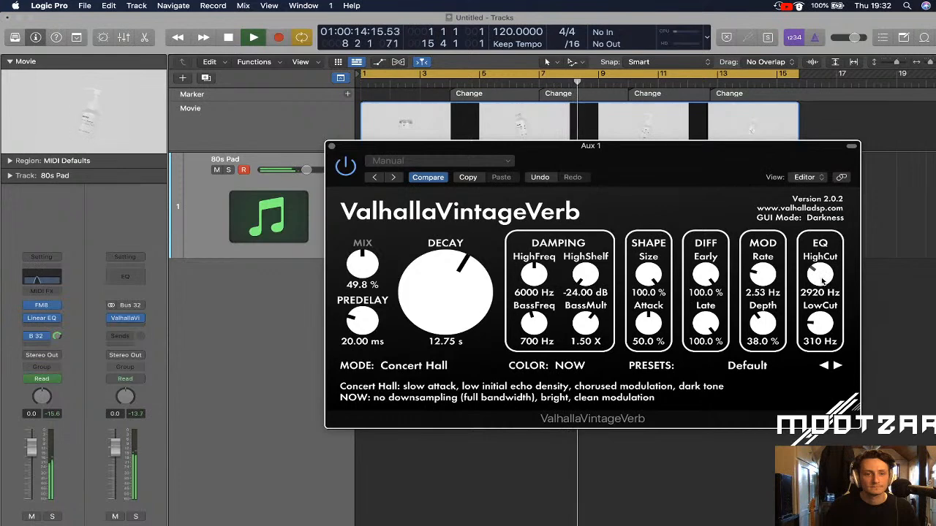
drag(821, 280, 825, 272)
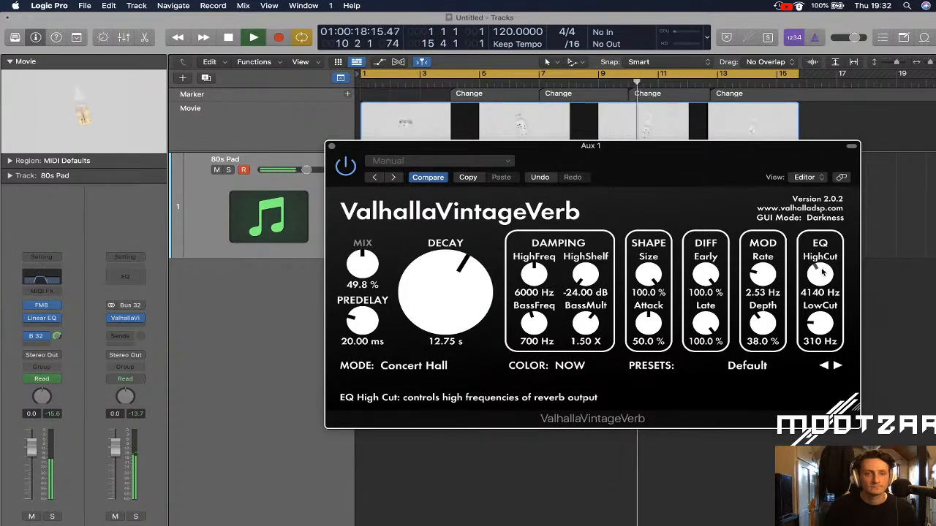
key(super+w)
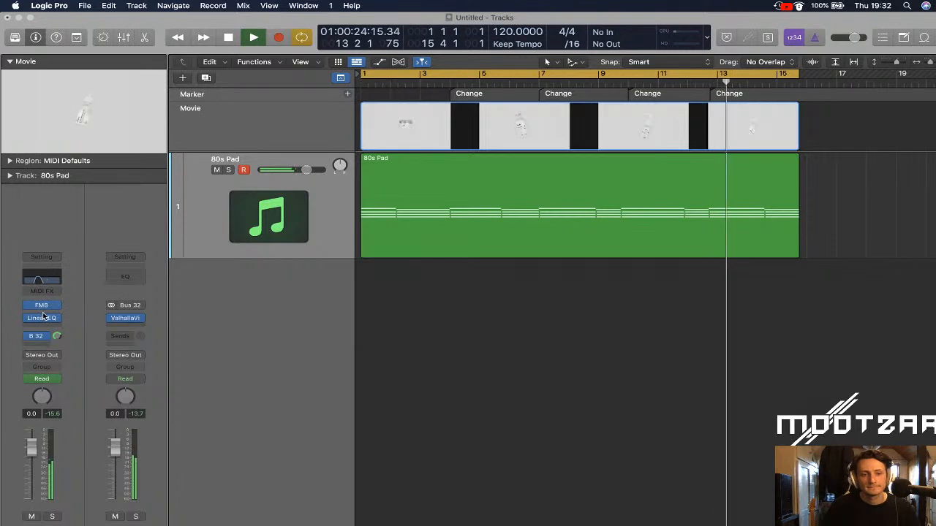
Reduce the aux reverb's decay to 10.57 s, close the plug-in and return the playhead to the beginning
click(125, 318)
mouse_move(438, 290)
mouse_down()
mouse_move(438, 301)
mouse_move(437, 291)
mouse_up()
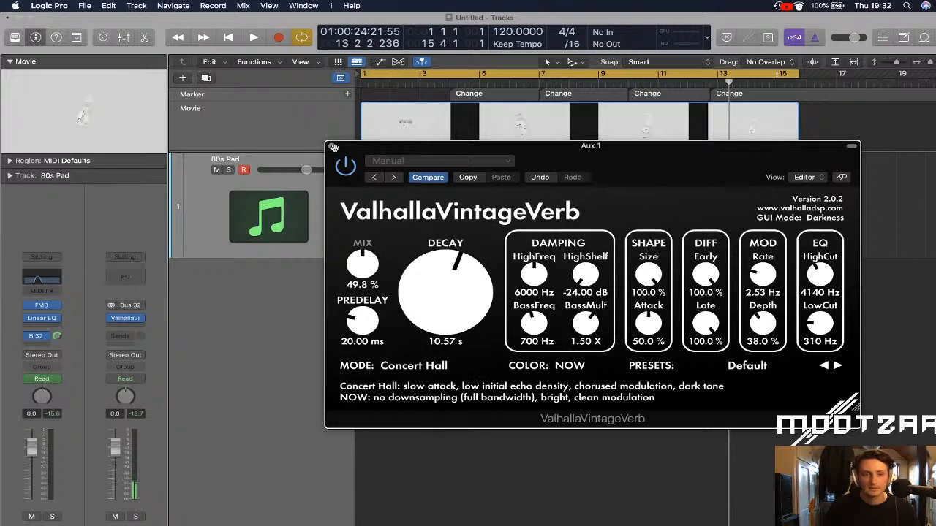
click(331, 147)
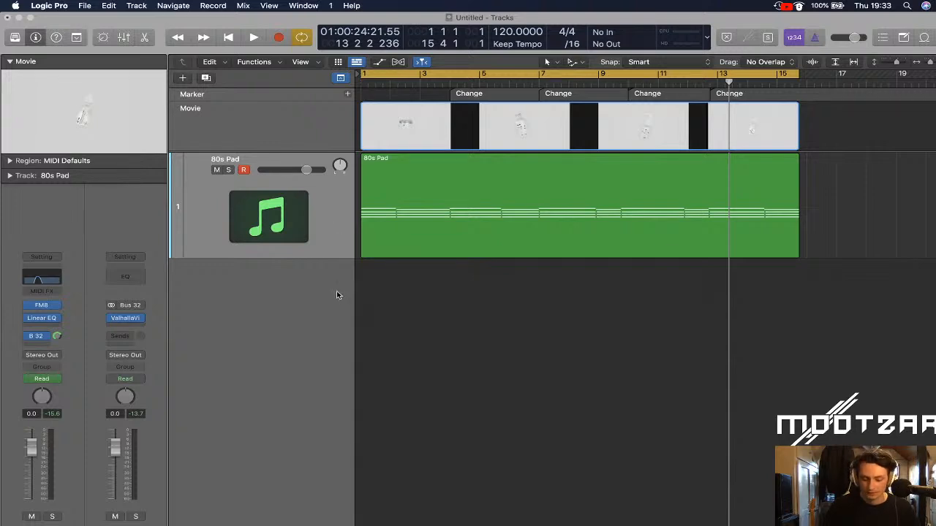
key(space)
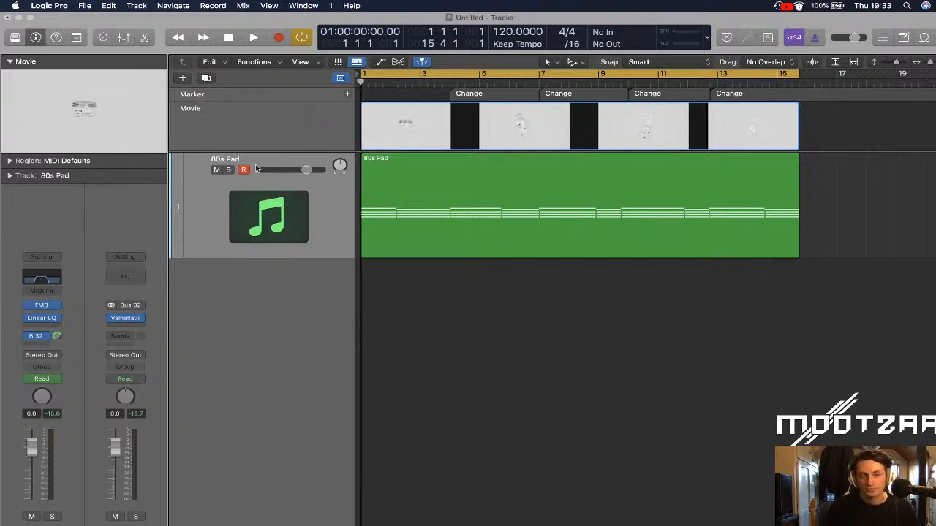
Create one new software instrument track with a stereo Reaktor 6 as its instrument
click(188, 79)
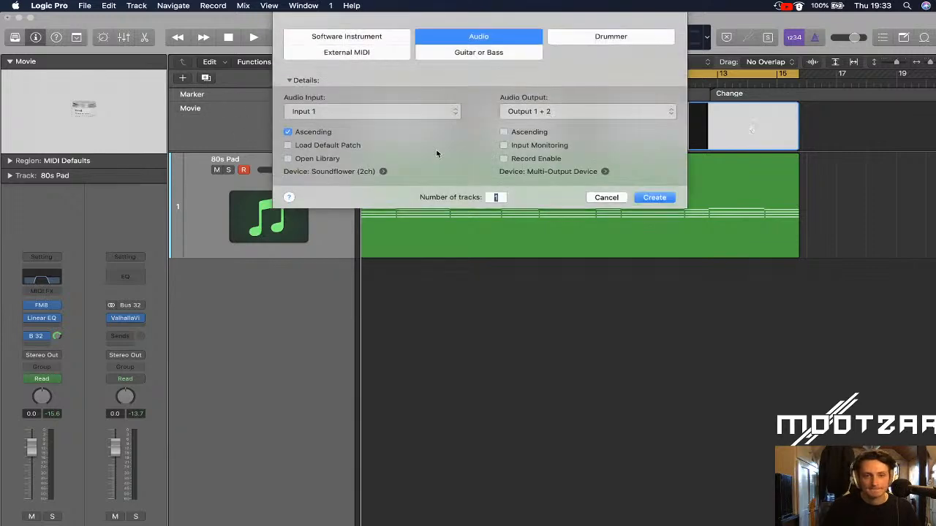
click(373, 44)
click(399, 115)
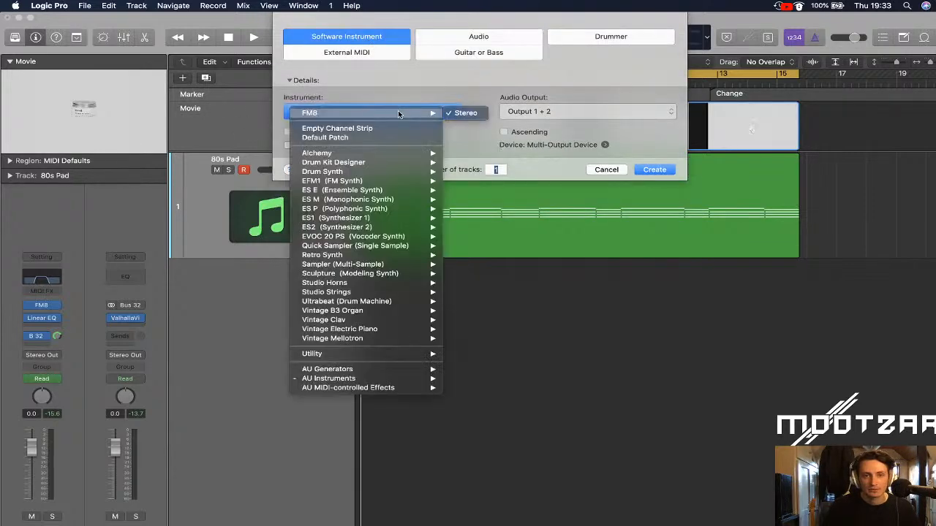
mouse_move(343, 379)
mouse_move(483, 454)
mouse_move(624, 464)
mouse_move(618, 508)
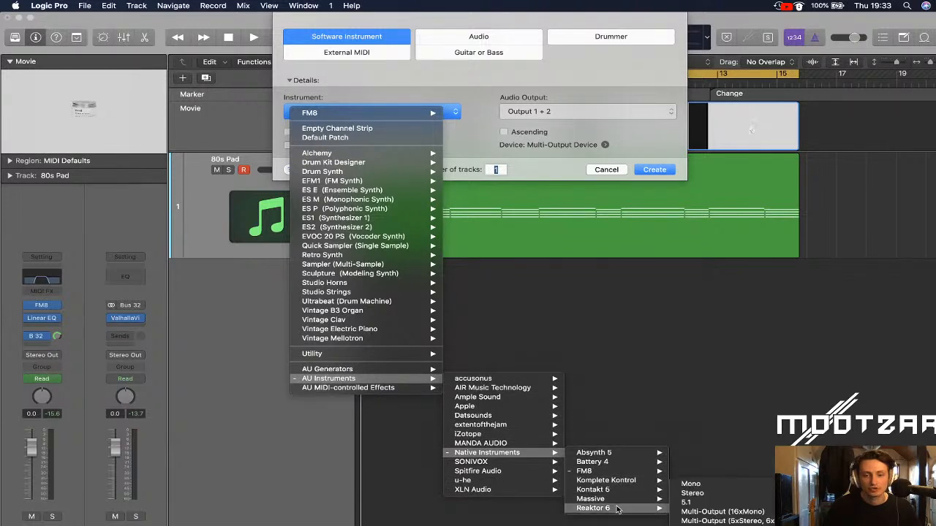
click(706, 494)
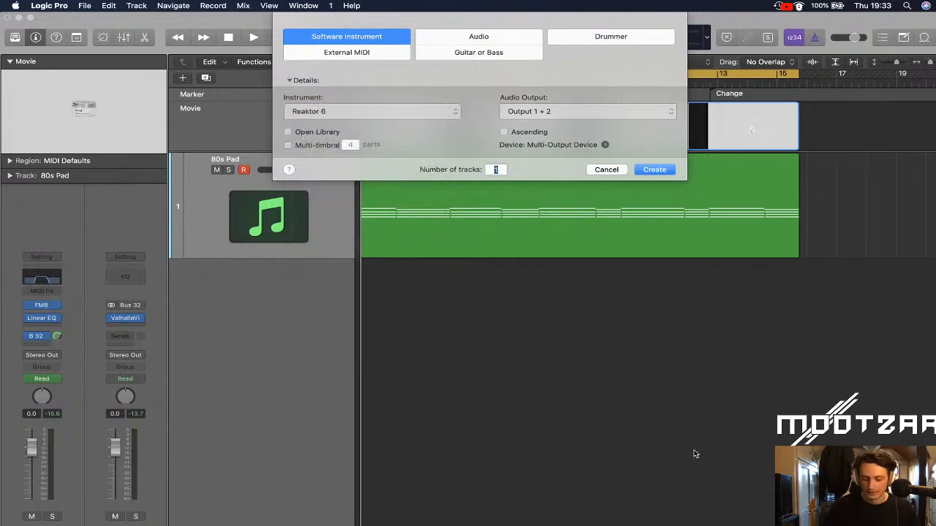
key(Return)
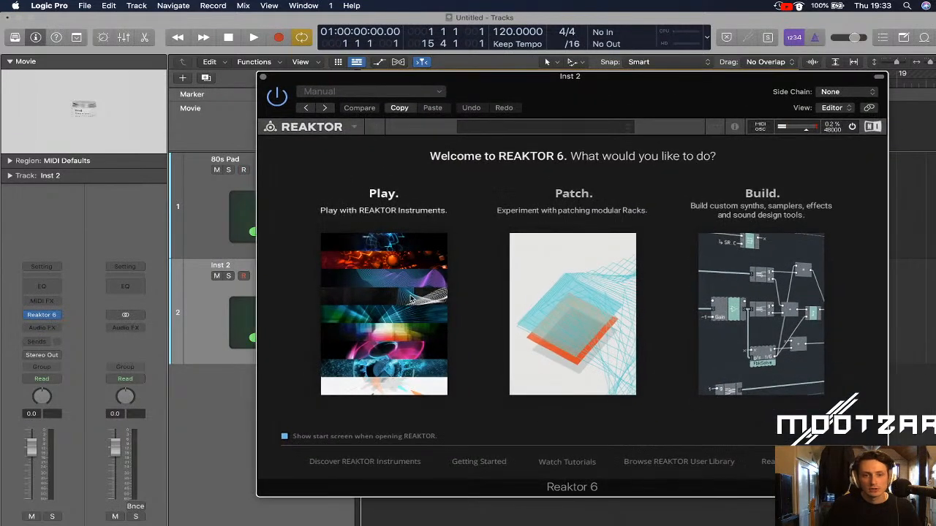
Load the Monark ensemble from Reaktor's player library and lower the synth's master level
click(398, 313)
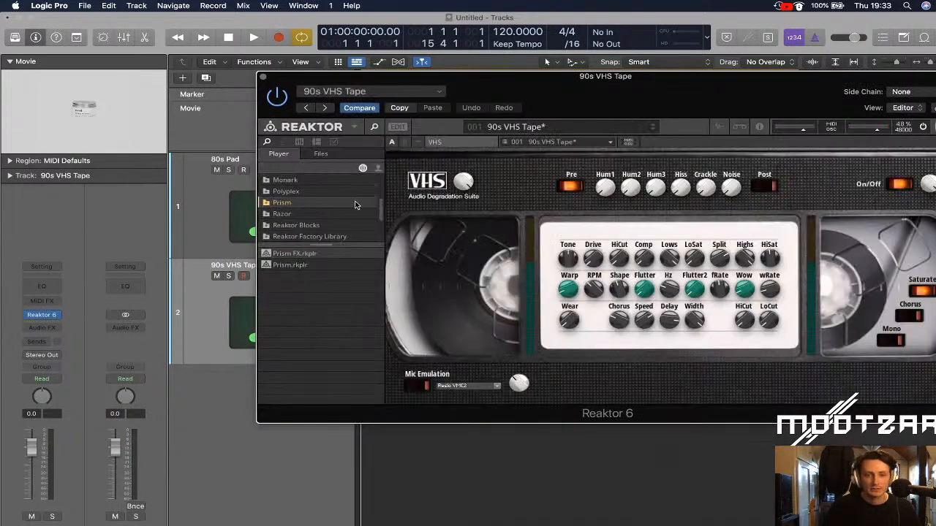
drag(381, 210, 380, 180)
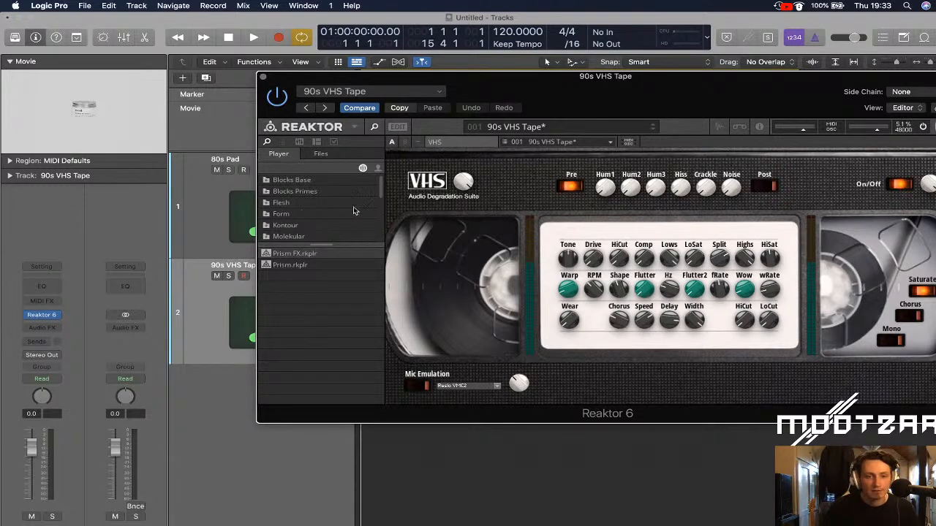
scroll(285, 208, down, 2)
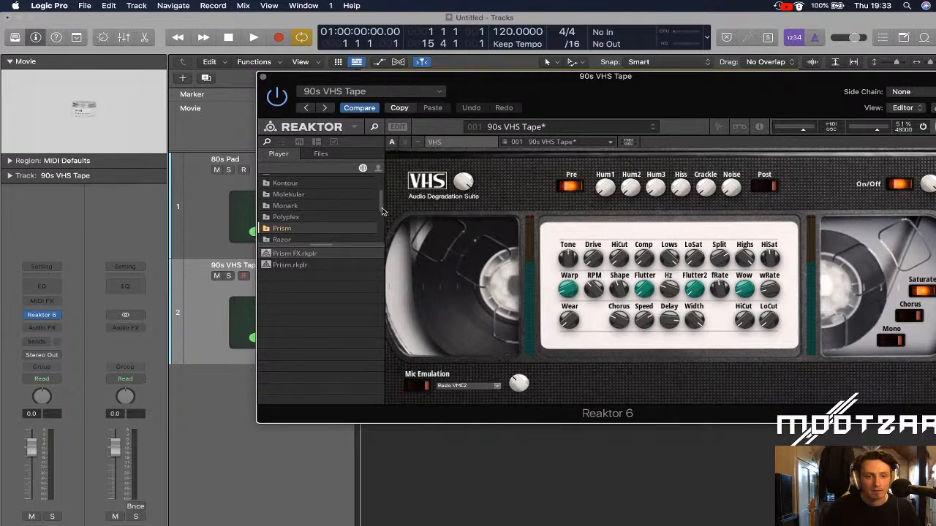
click(283, 207)
click(282, 207)
click(287, 253)
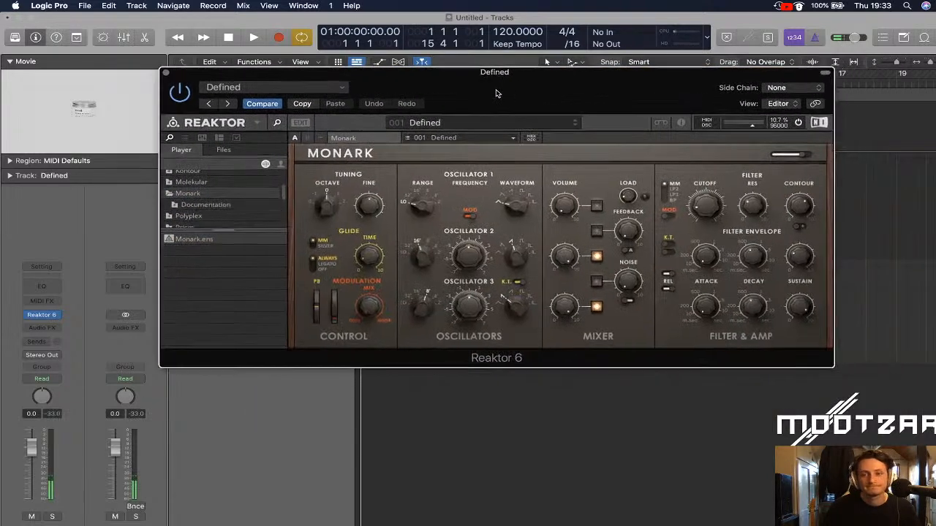
drag(797, 159, 775, 159)
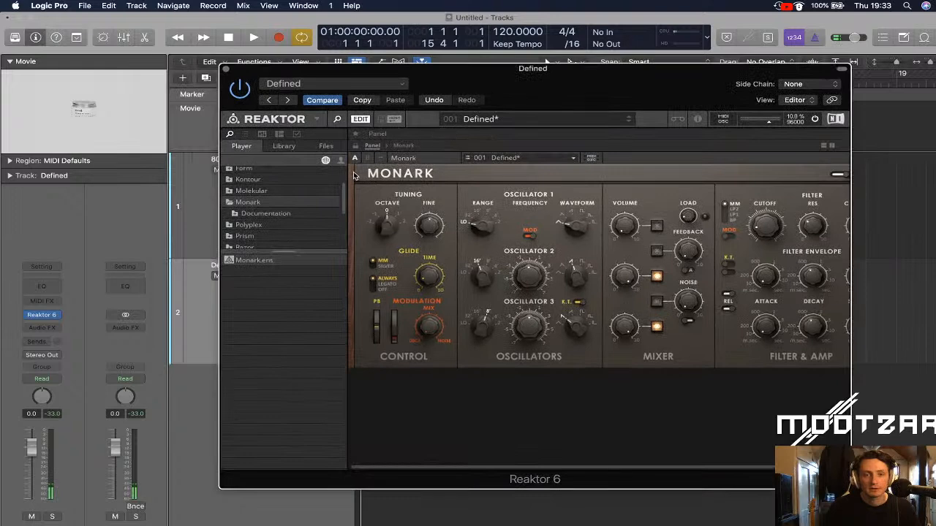
Examine the connection, info and function properties of Monark's Master Level fader for MIDI input settings
click(321, 157)
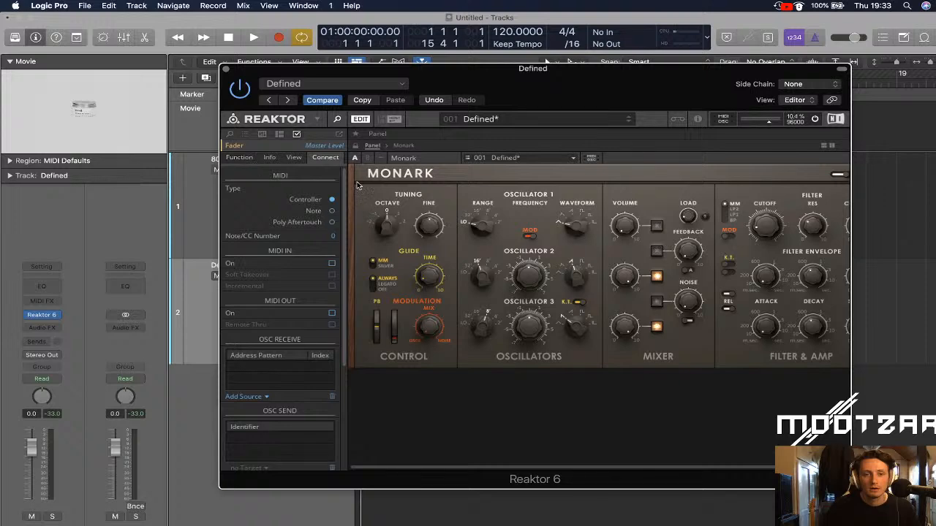
scroll(318, 191, down, 1)
scroll(318, 192, up, 1)
click(269, 157)
click(240, 158)
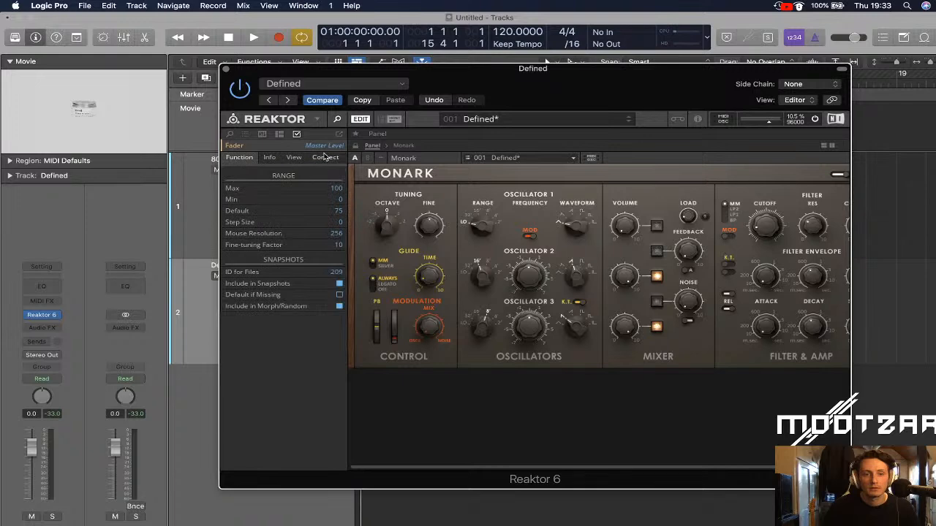
click(328, 158)
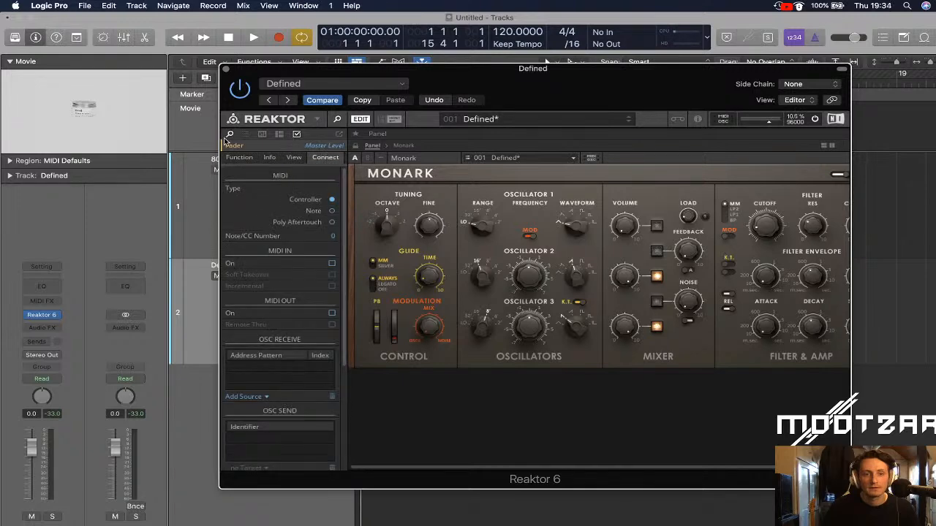
click(280, 135)
click(297, 135)
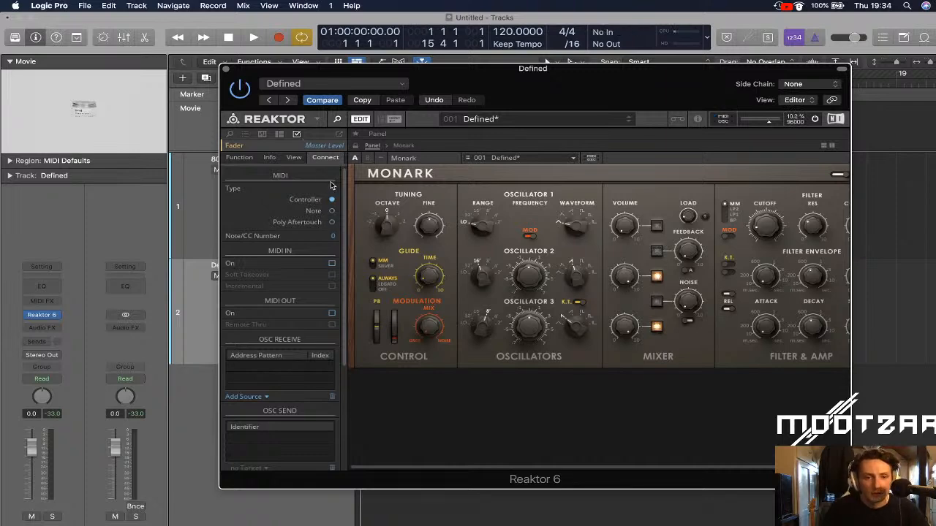
Try enabling MIDI Out for the Master Level fader
click(331, 313)
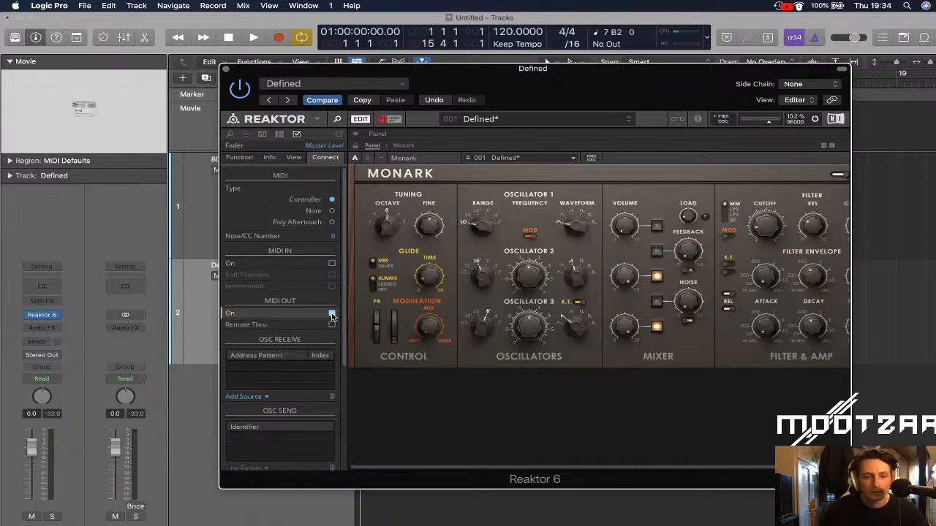
scroll(322, 202, down, 1)
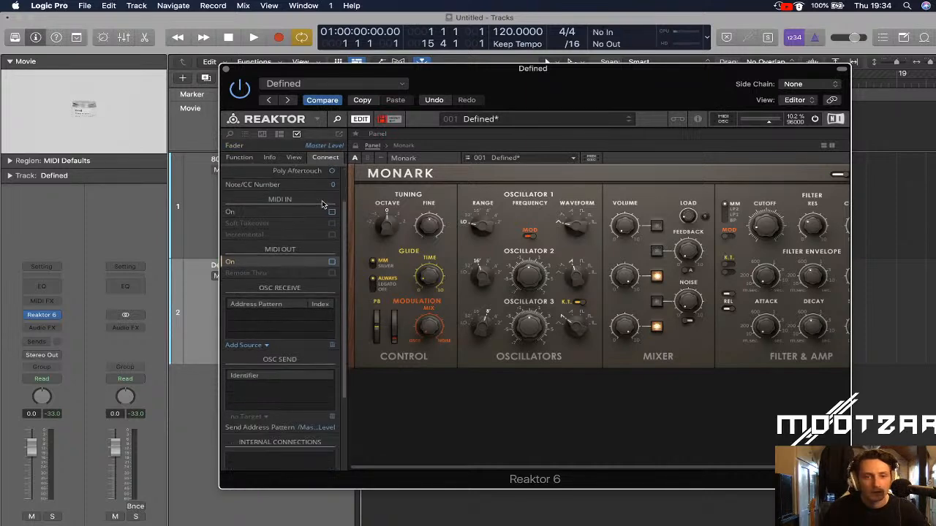
scroll(322, 202, up, 1)
Check the Master Level fader's view, OSC, automation and internal connection properties for a MIDI channel setting
click(294, 158)
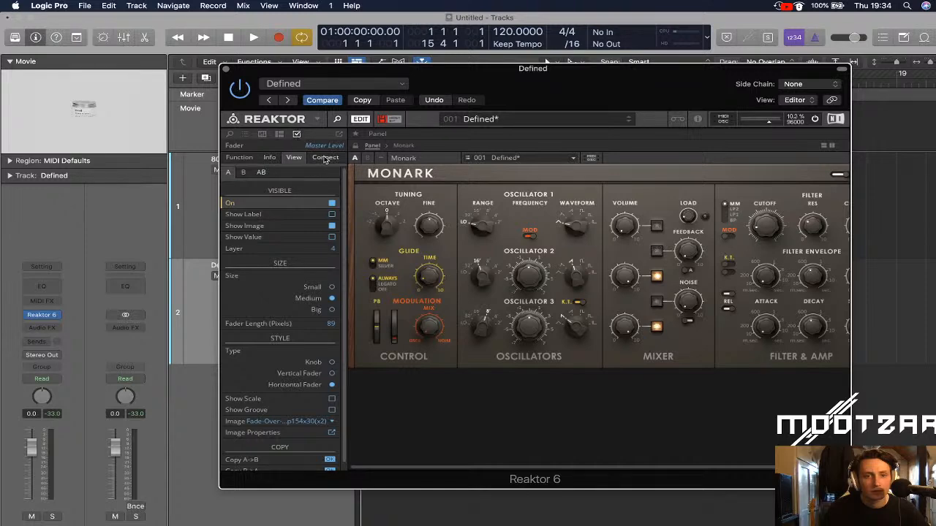
click(324, 158)
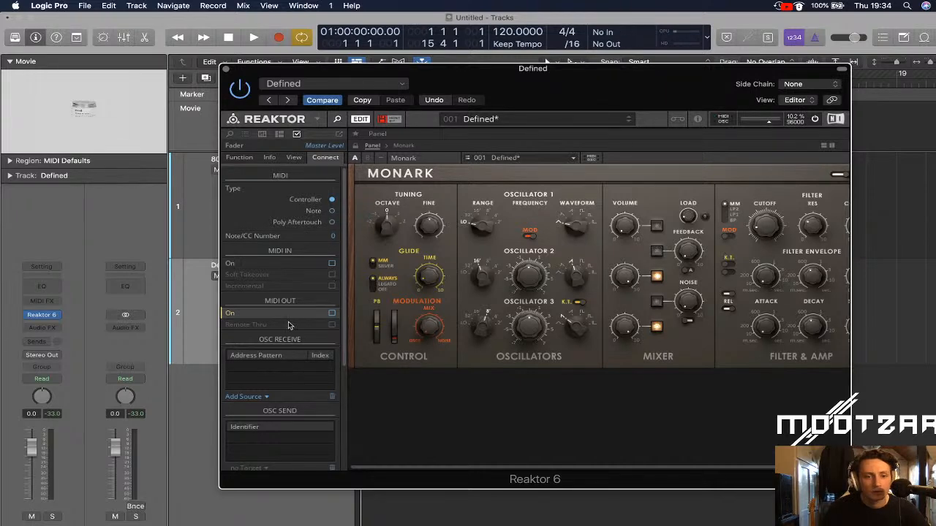
scroll(293, 314, down, 5)
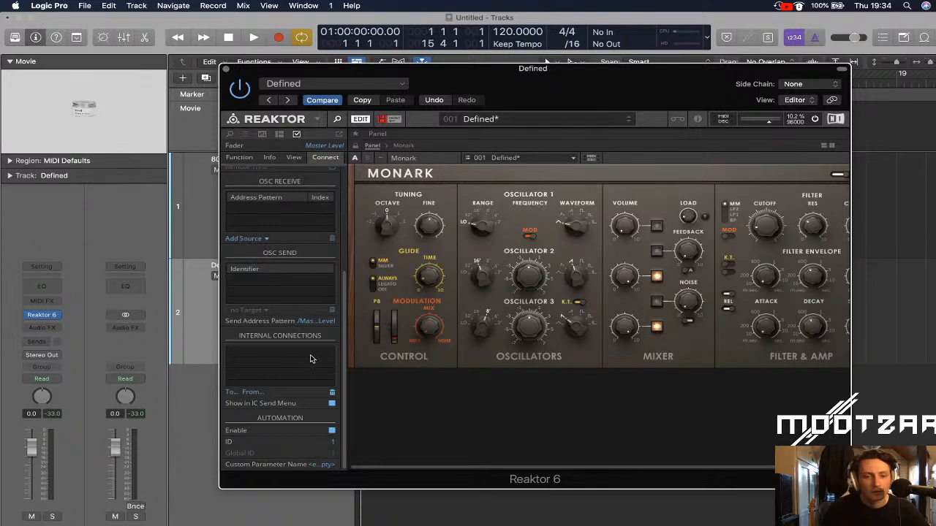
scroll(310, 358, up, 5)
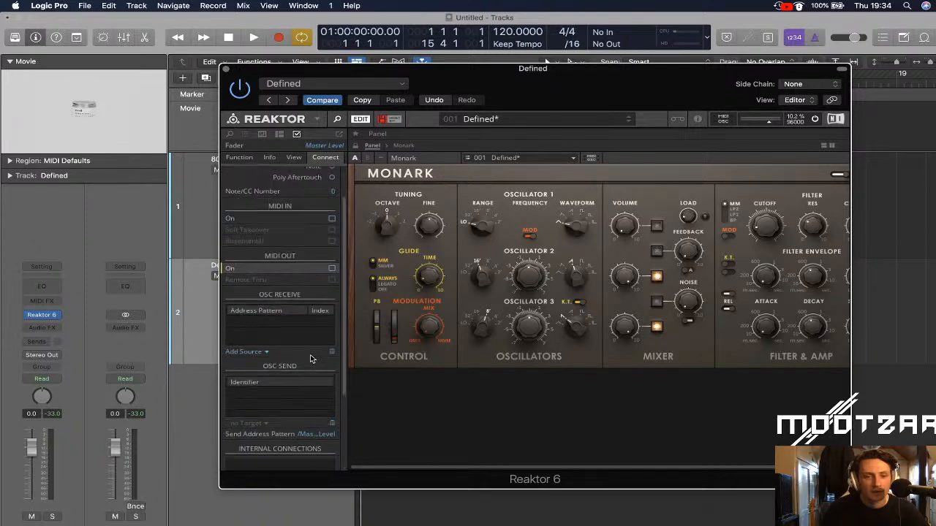
click(239, 158)
click(269, 158)
click(293, 158)
click(230, 136)
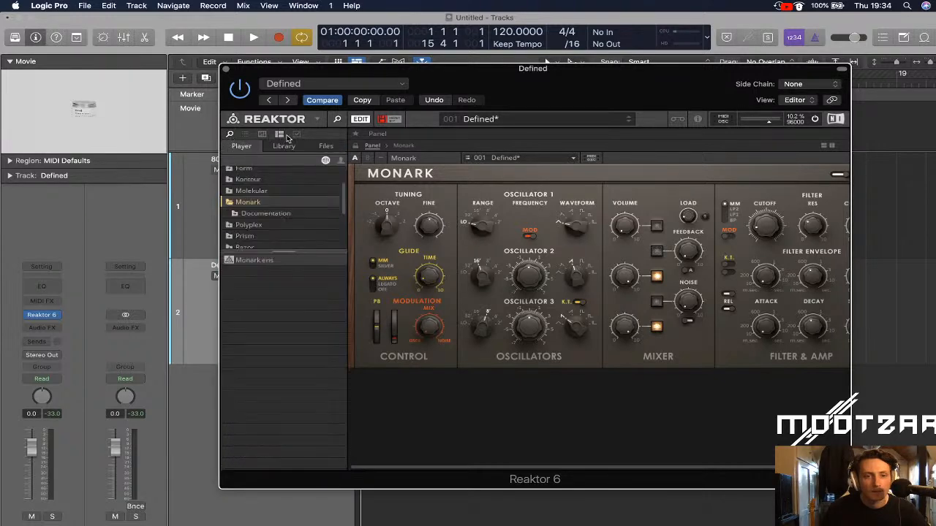
click(296, 135)
click(326, 158)
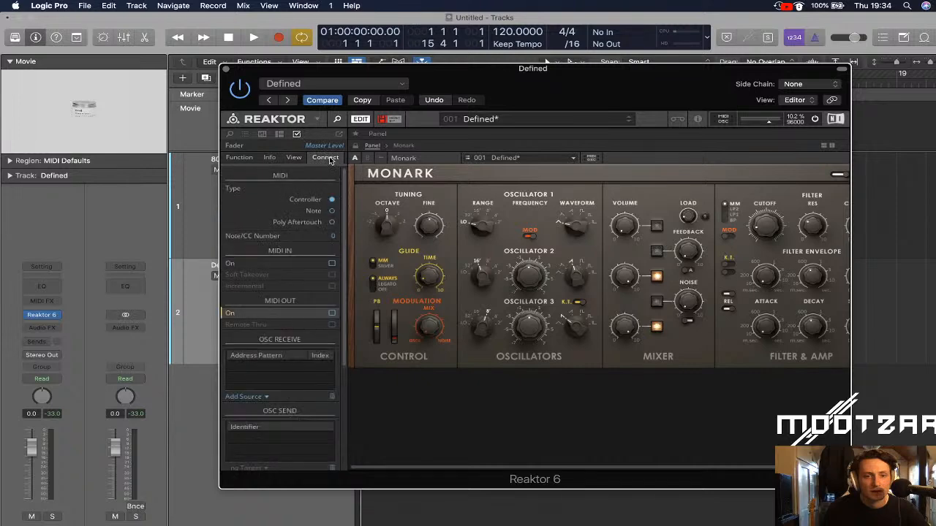
Set the Monark instrument's MIDI In channel to Omni, resize the Reaktor window to fit the synth and close it
click(431, 179)
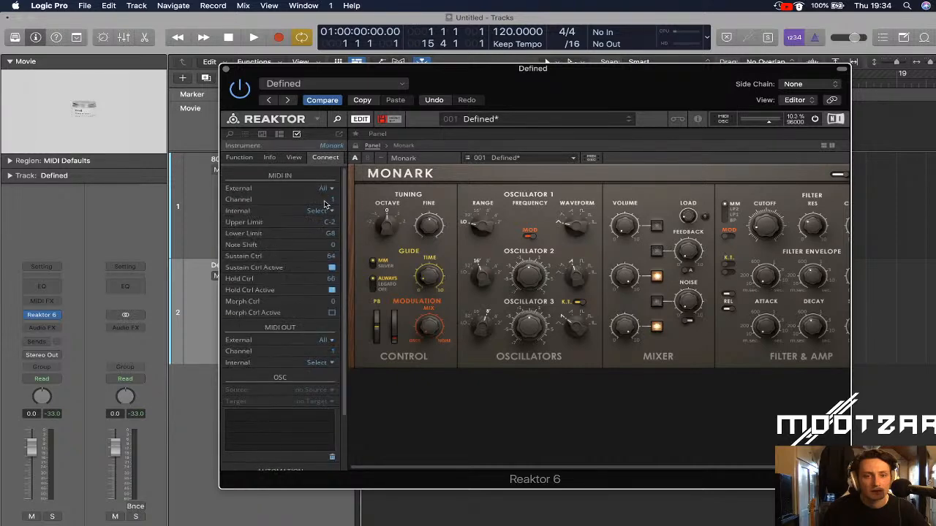
drag(331, 203, 330, 204)
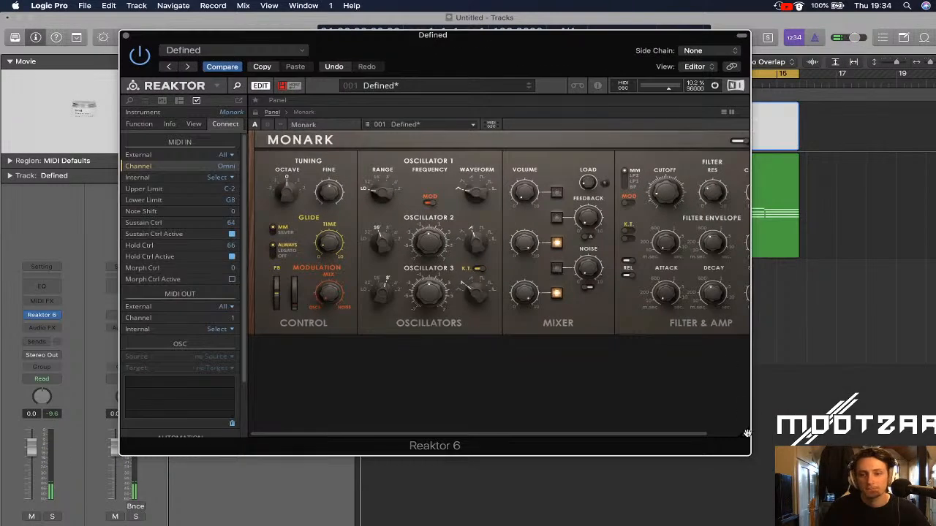
drag(746, 432, 799, 342)
click(664, 201)
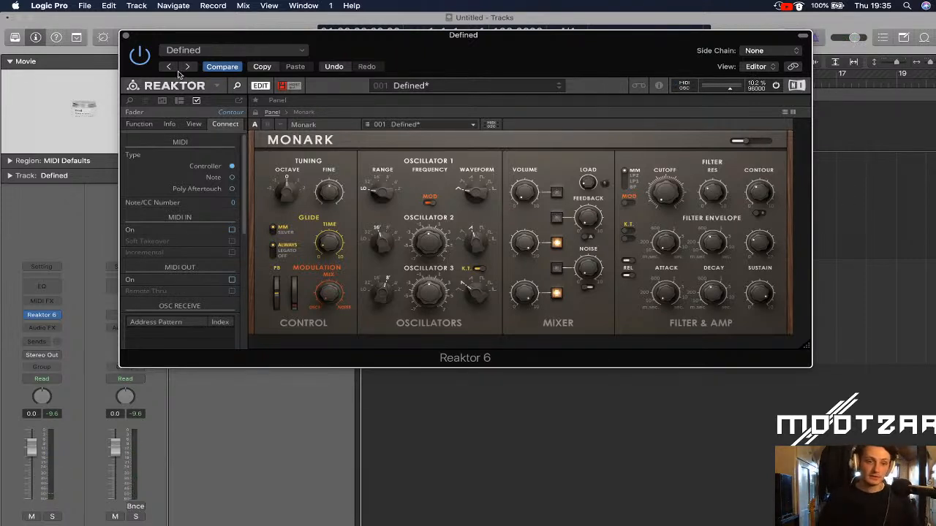
click(126, 36)
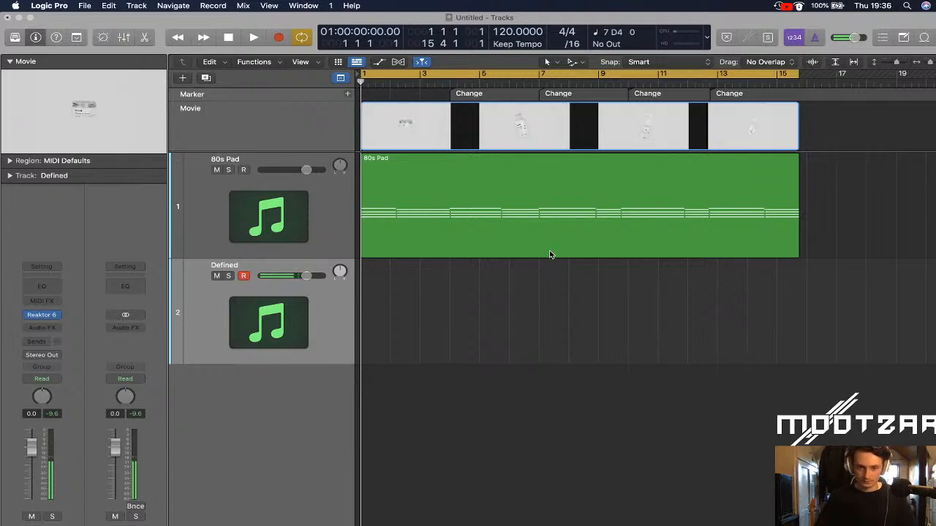
Copy the 80s Pad region onto the Defined track at bar 1 without copying its automation data
click(570, 198)
drag(518, 188, 515, 301)
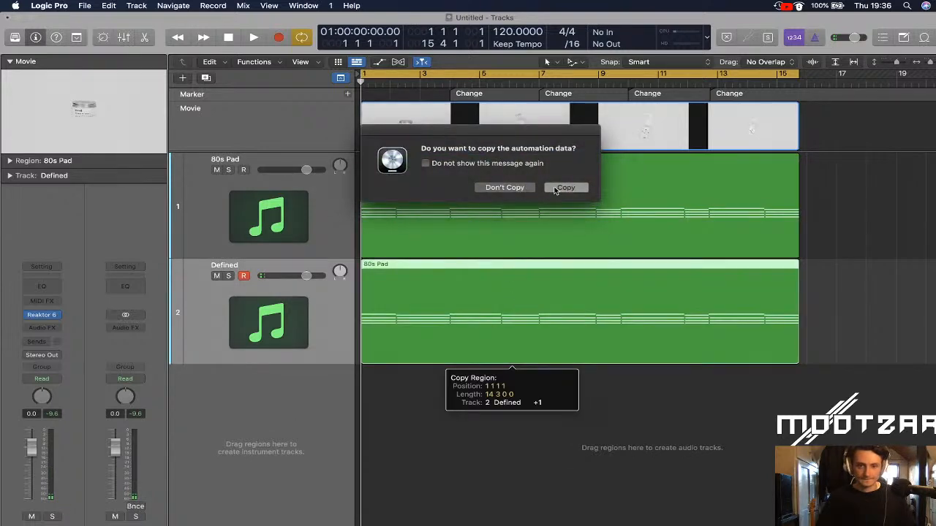
click(506, 188)
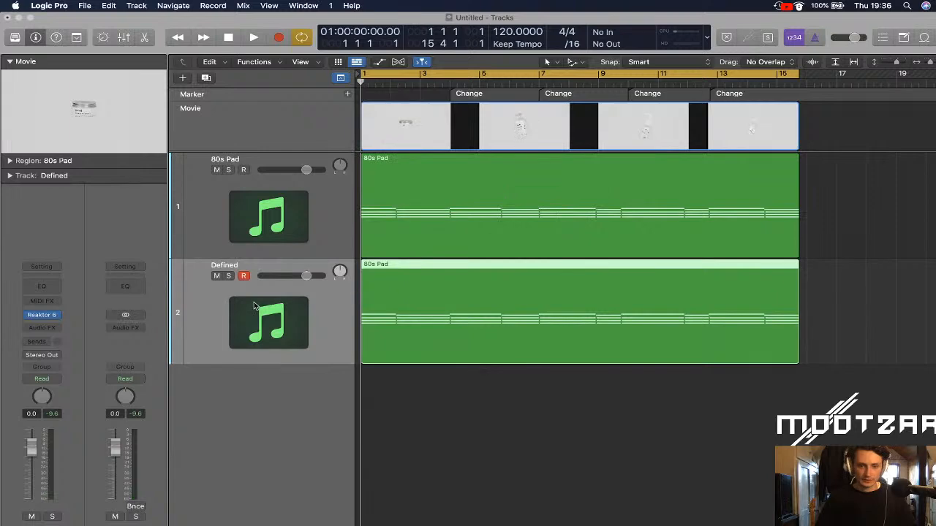
Insert an Arpeggiator MIDI effect on the Defined track and load the factory grid pattern Alternating Current 01
click(41, 300)
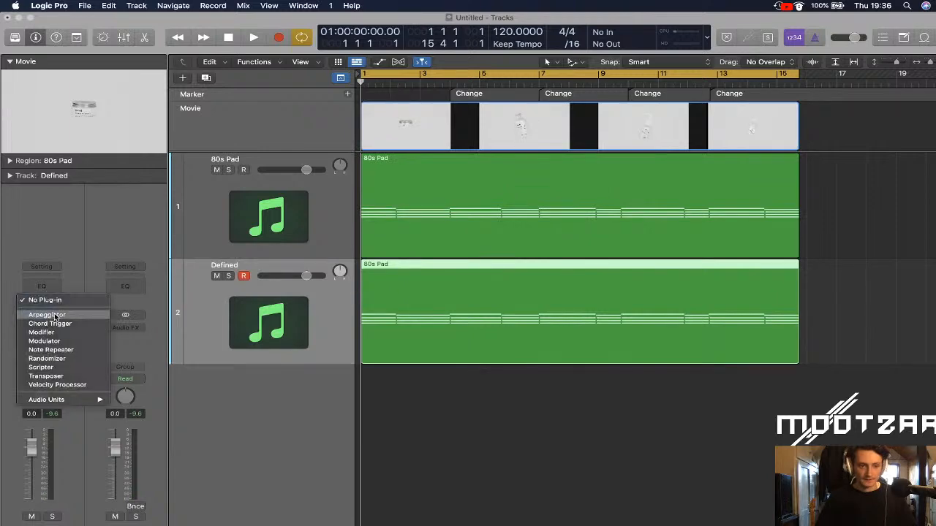
key(Escape)
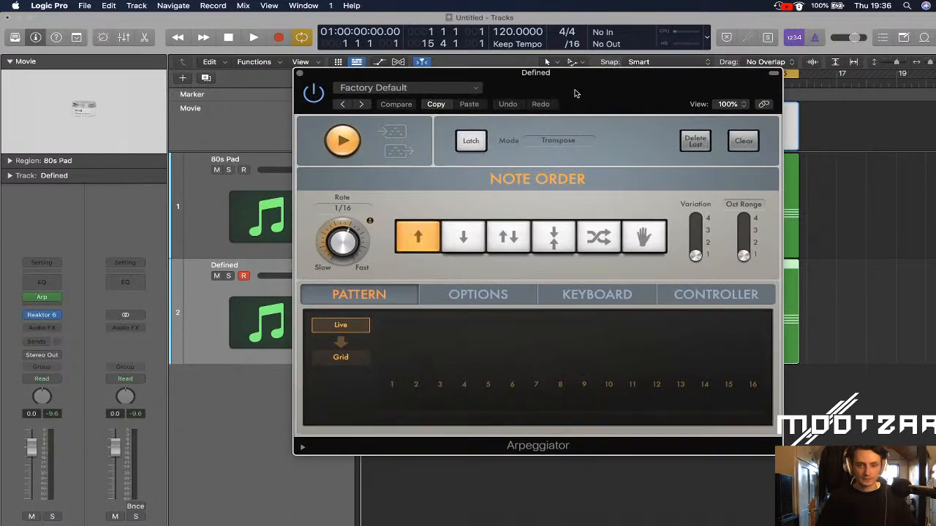
click(744, 256)
mouse_move(697, 256)
mouse_down()
mouse_move(698, 231)
mouse_move(699, 259)
mouse_up()
click(352, 363)
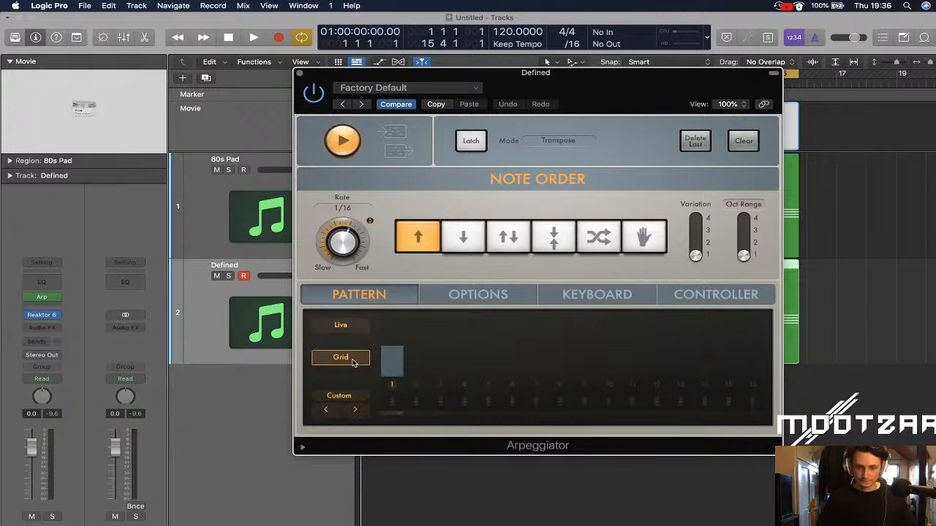
click(343, 395)
mouse_move(386, 408)
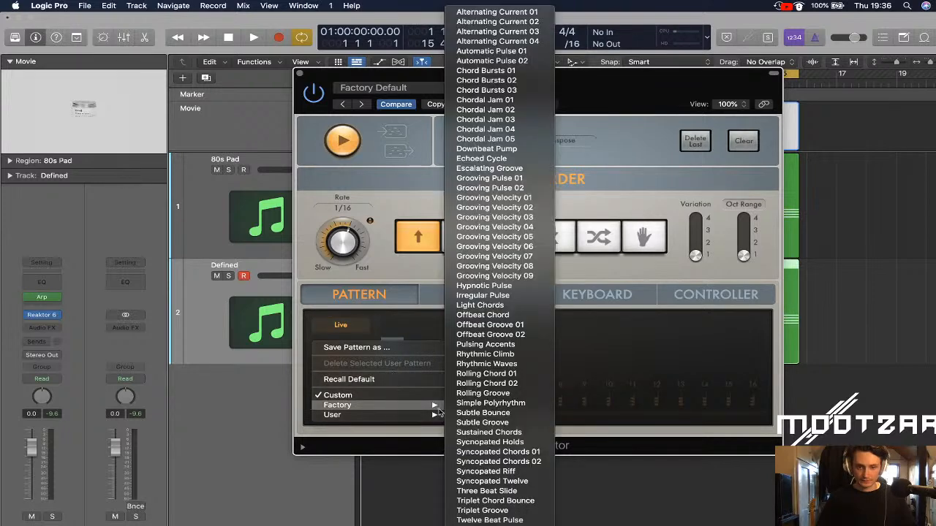
click(517, 12)
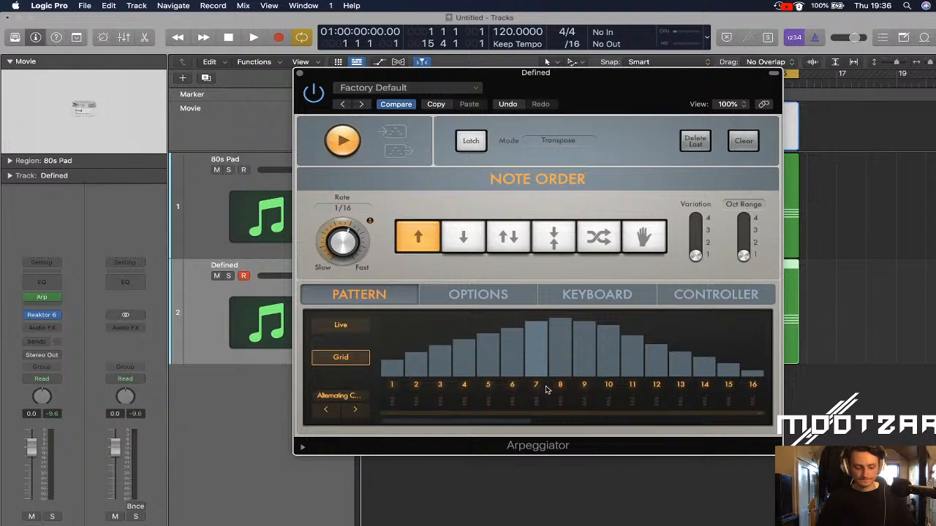
Audition the Arpeggiator at 1/8 triplet, 1/16 dotted and 1/4 dotted rates during playback
key(space)
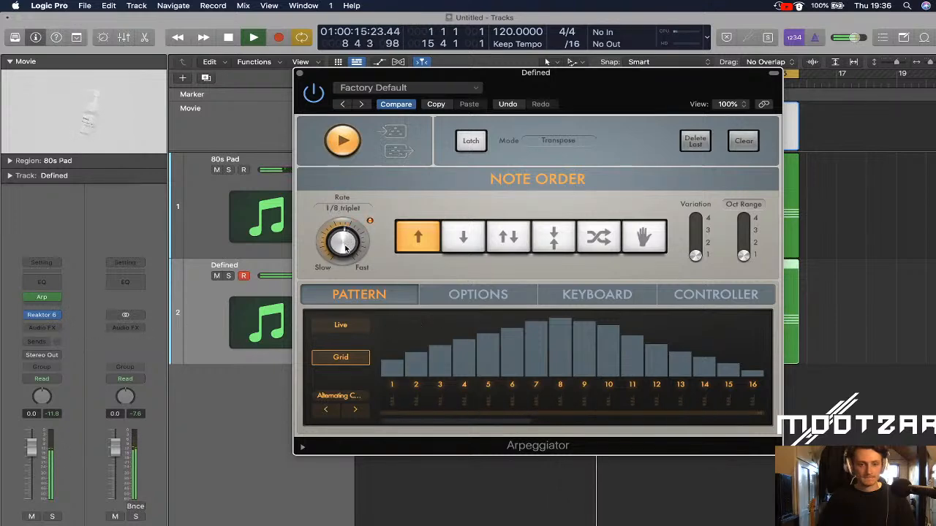
mouse_move(345, 246)
mouse_down()
mouse_move(347, 261)
mouse_move(349, 254)
mouse_up()
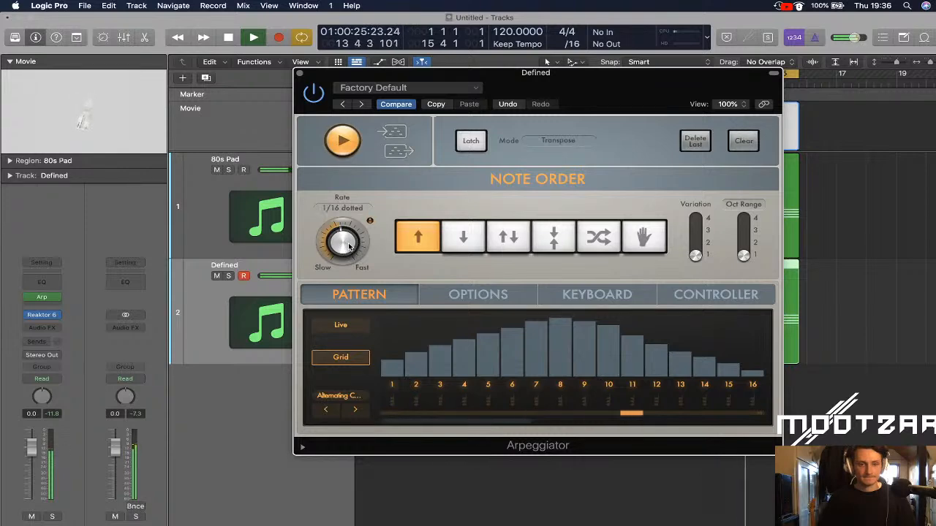
drag(349, 247, 350, 241)
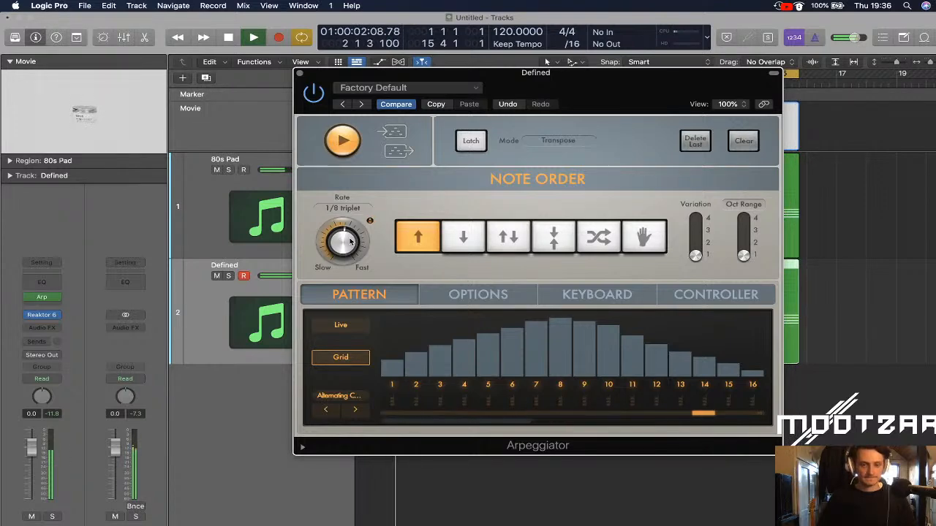
key(space)
mouse_move(344, 243)
mouse_down()
mouse_move(348, 269)
mouse_move(347, 258)
mouse_up()
key(space)
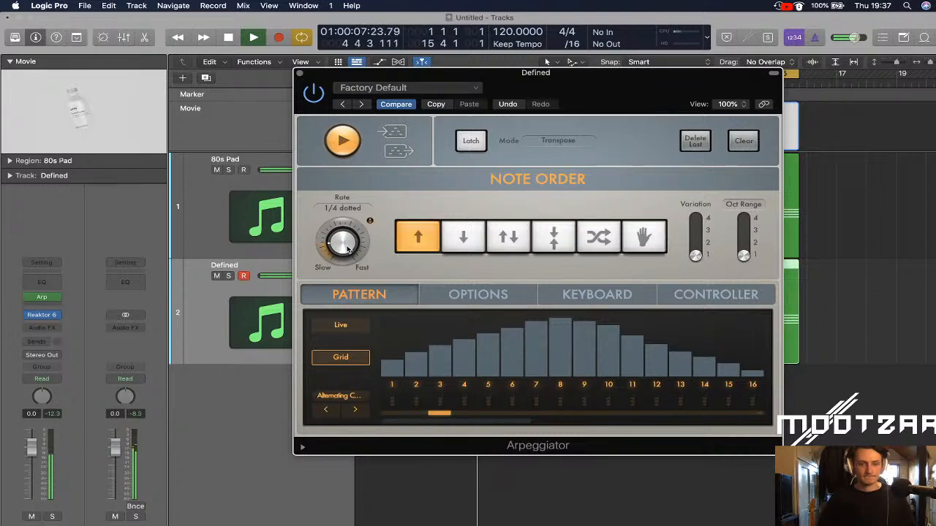
drag(544, 83, 519, 108)
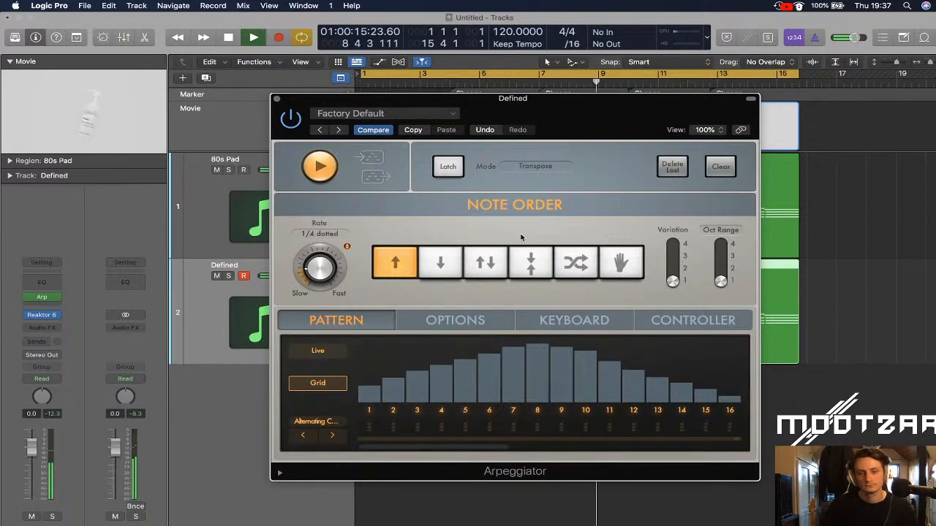
Slow the Arpeggiator rate to 1/2, listen to it from the start of the project, and close the Arpeggiator
drag(319, 265, 322, 273)
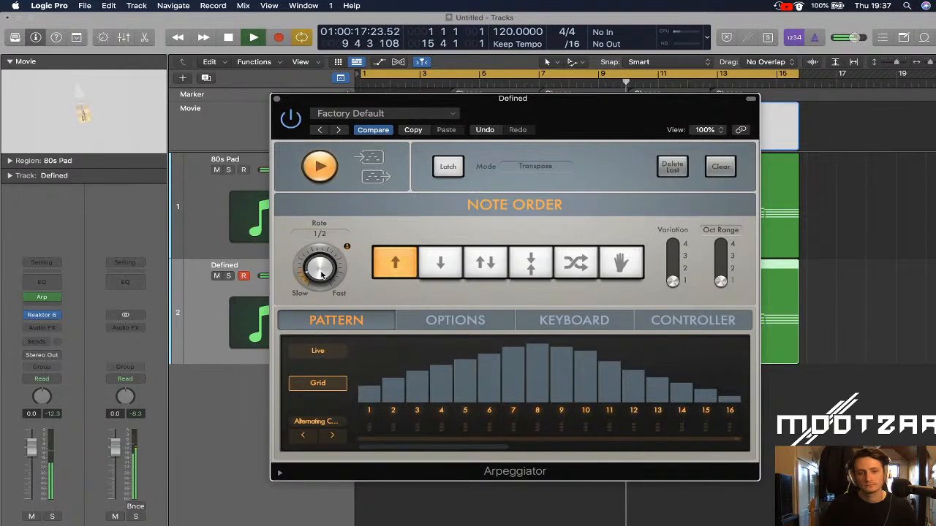
key(space)
key(Return)
key(space)
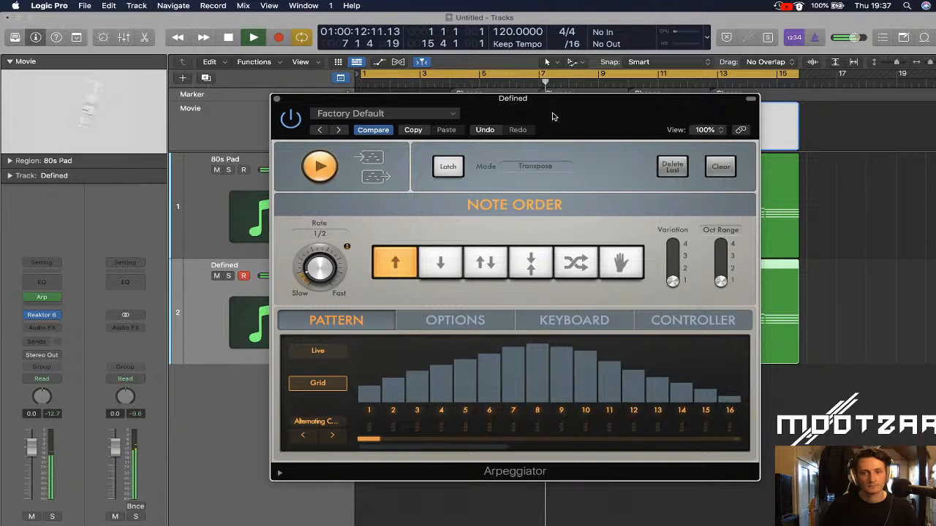
key(space)
drag(553, 117, 560, 148)
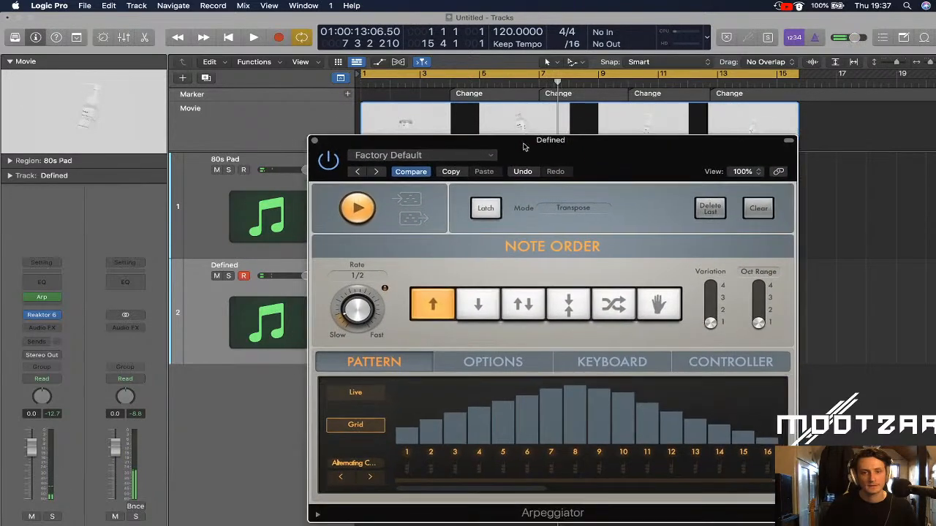
click(316, 141)
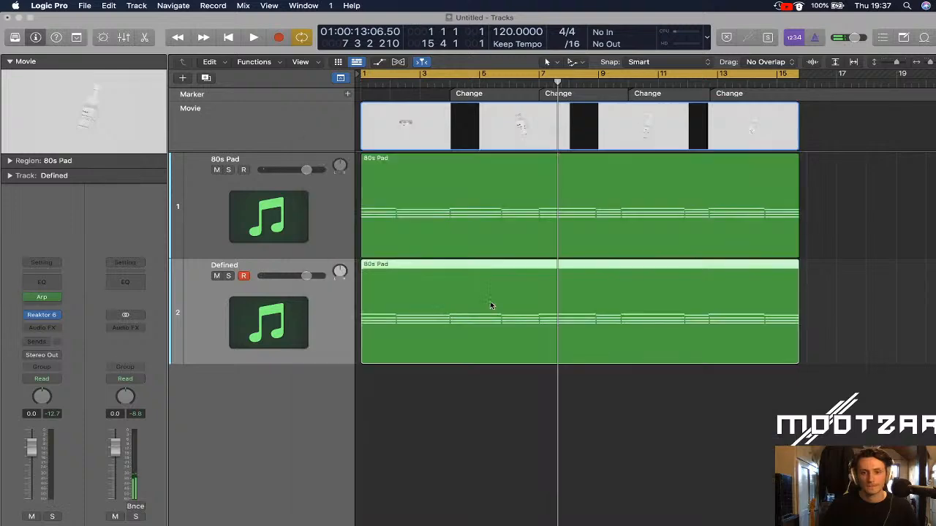
Quantize all notes in the Defined track's region to 1/16 in the Piano Roll and play the result from the start
double_click(490, 301)
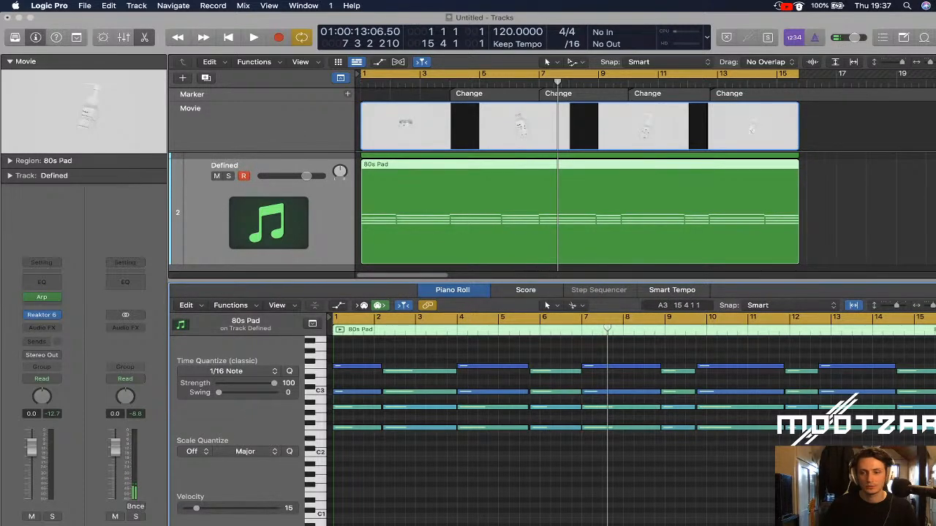
drag(934, 306, 930, 308)
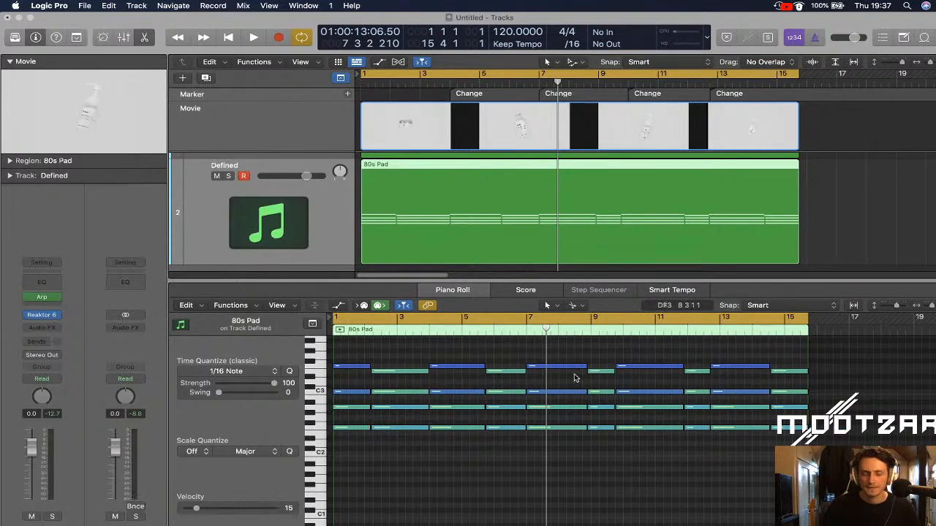
click(408, 483)
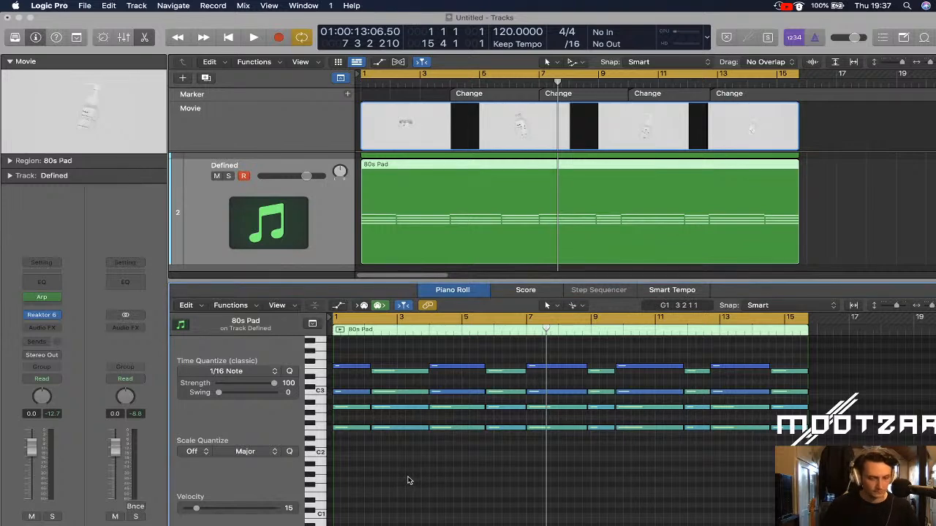
key(super+a)
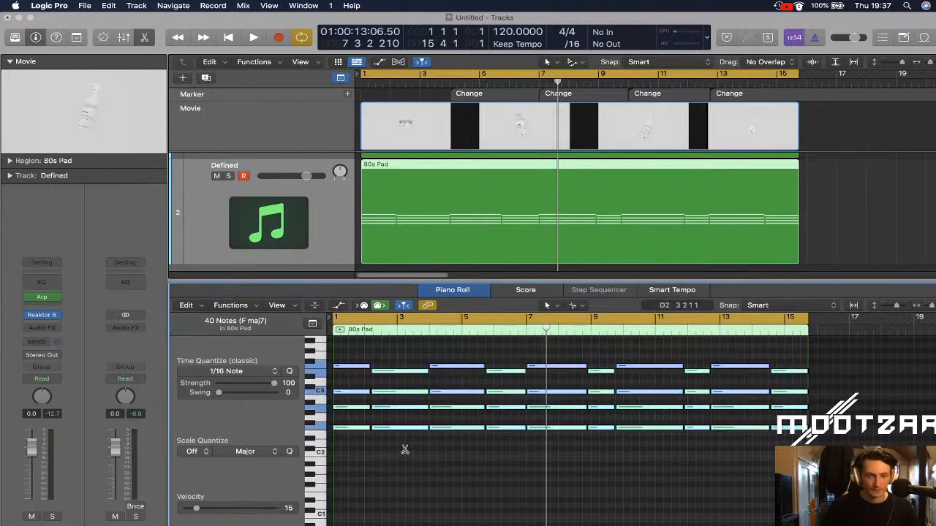
click(289, 372)
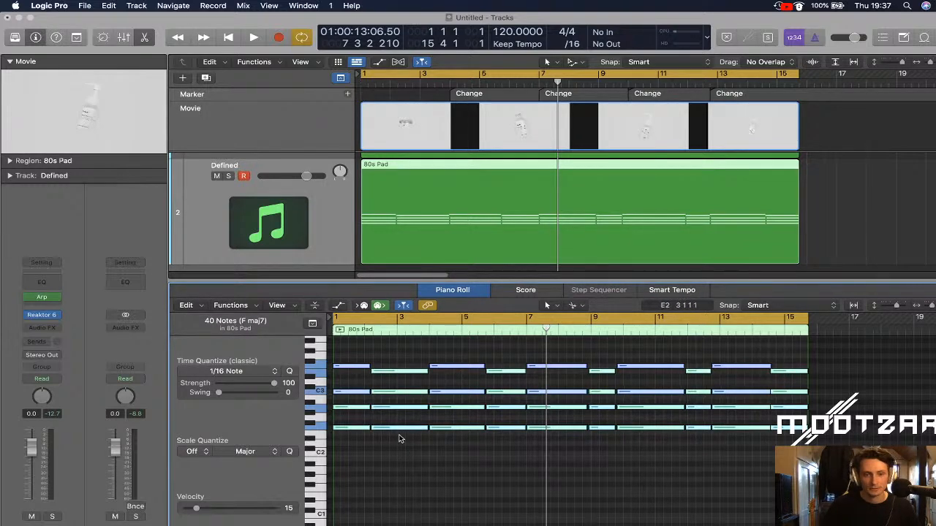
key(Return)
key(space)
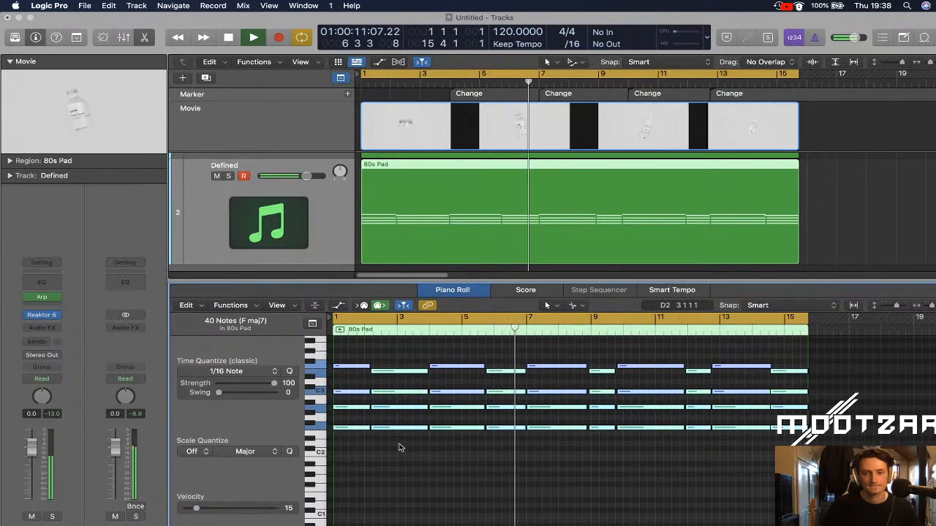
key(space)
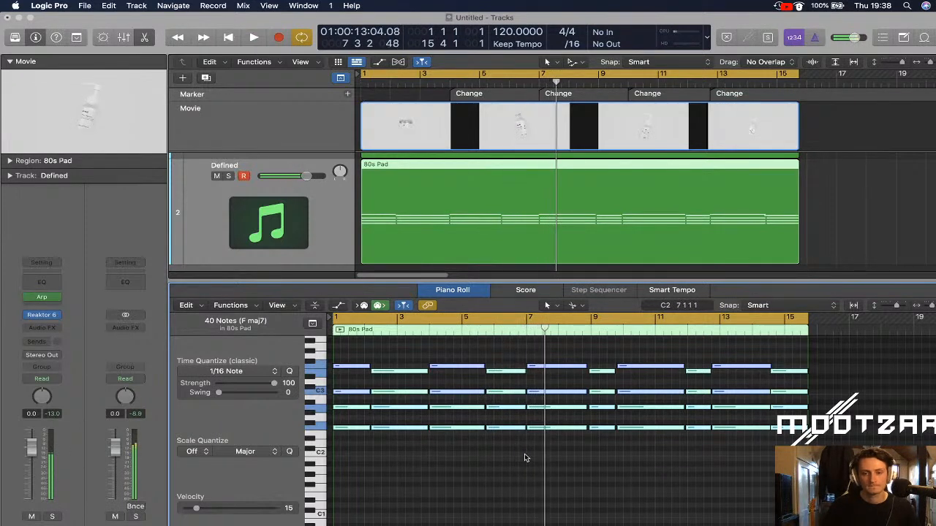
Replace the repeated lower three chord notes with single notes sustained from bar 1 to the region's end, and play it from the start
click(524, 455)
drag(807, 462, 372, 386)
key(Delete)
drag(394, 432, 365, 389)
drag(368, 395, 805, 391)
click(723, 446)
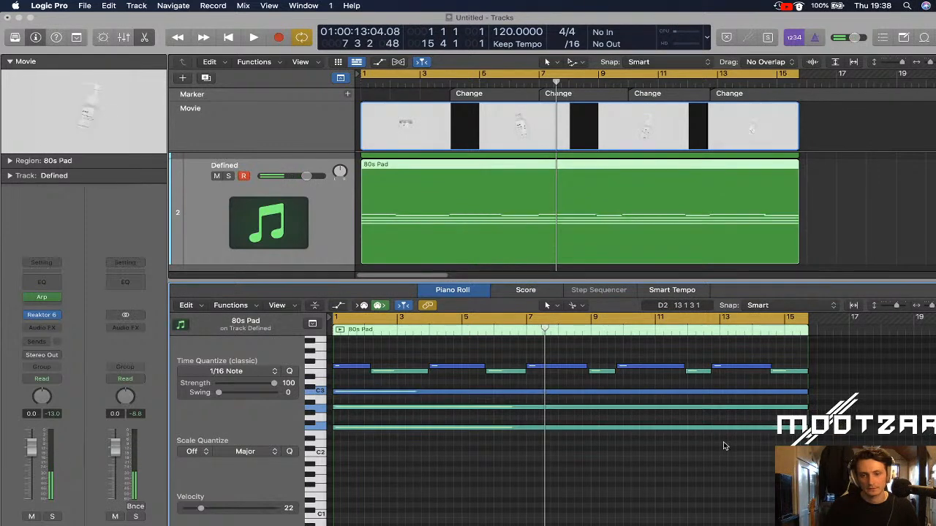
key(Return)
key(space)
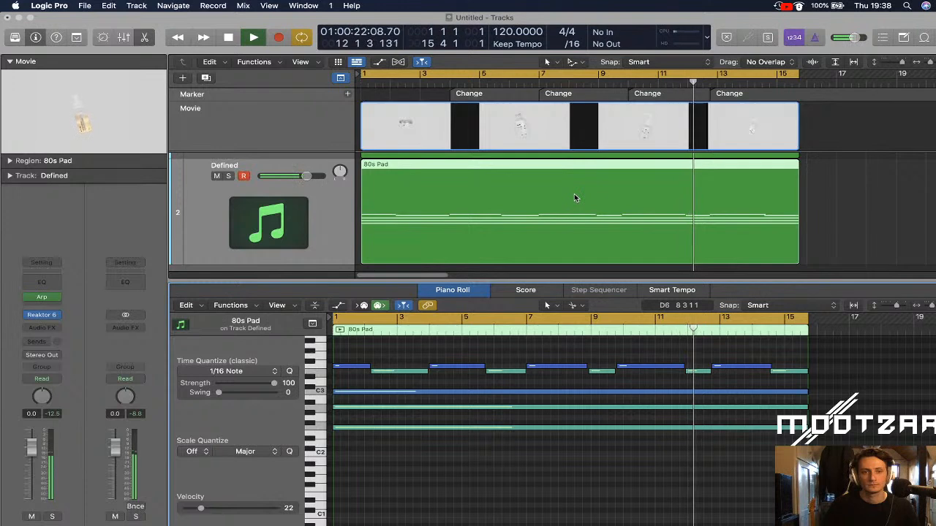
key(space)
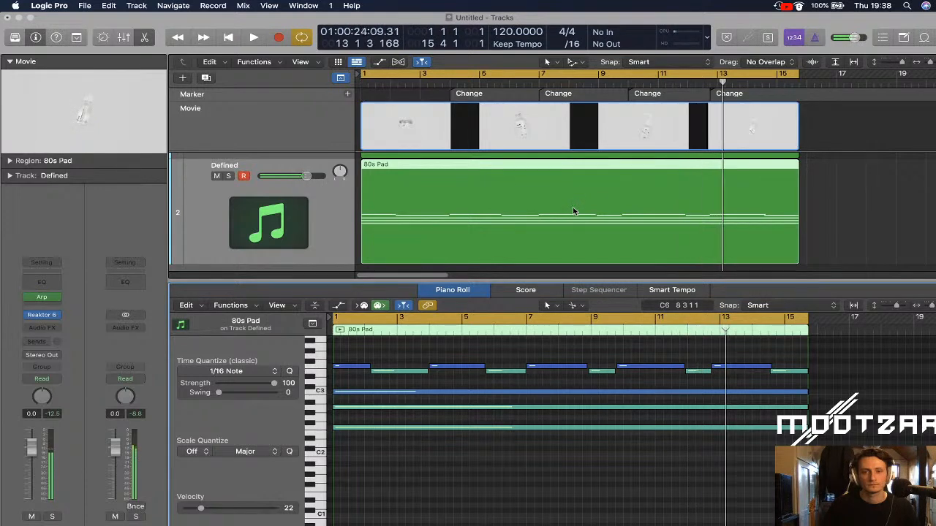
Close the Piano Roll, mute the Defined track and return the playhead to the project start
key(p)
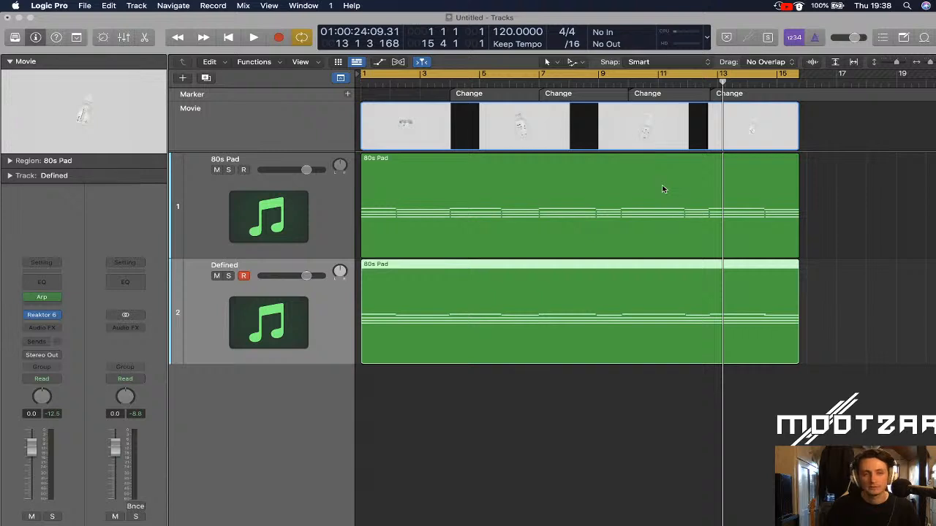
click(215, 276)
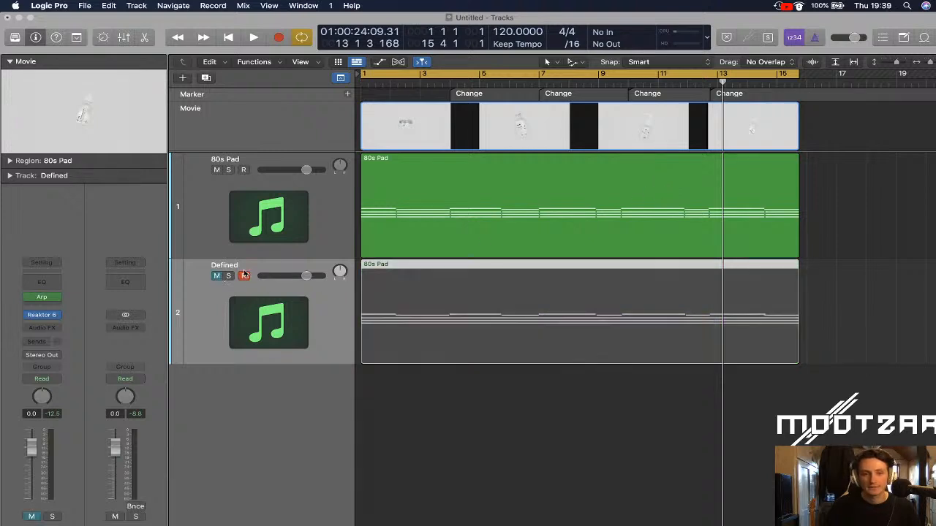
key(Return)
Duplicate the 80s Pad track with its settings and copy its region onto the new track at bar 1
click(289, 206)
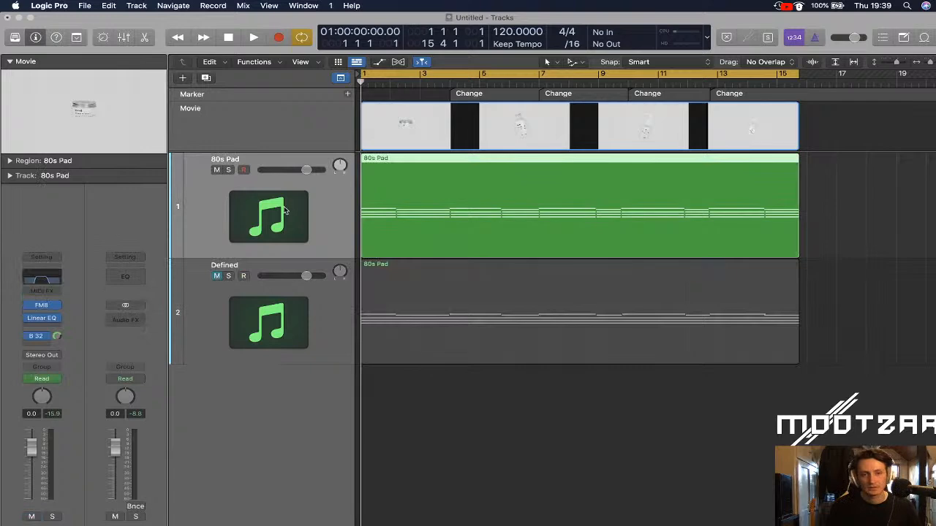
click(208, 78)
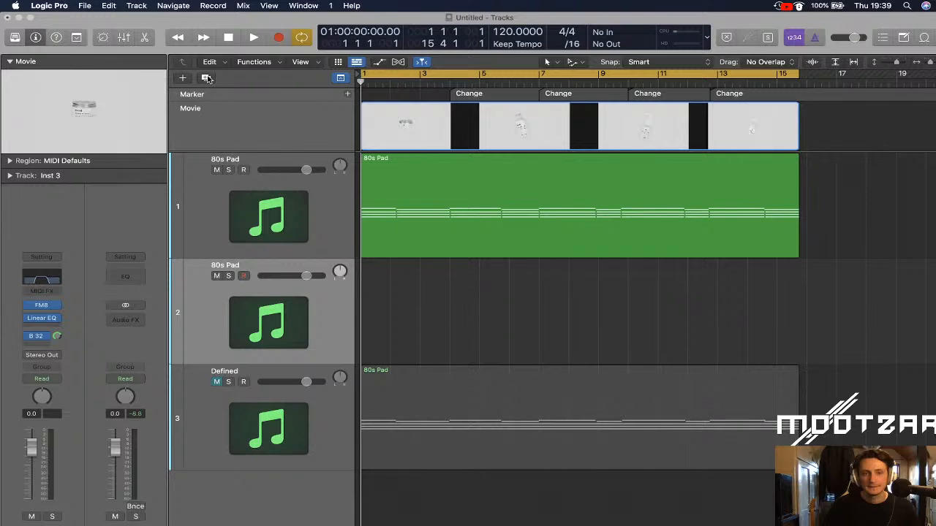
drag(448, 168, 445, 272)
click(565, 188)
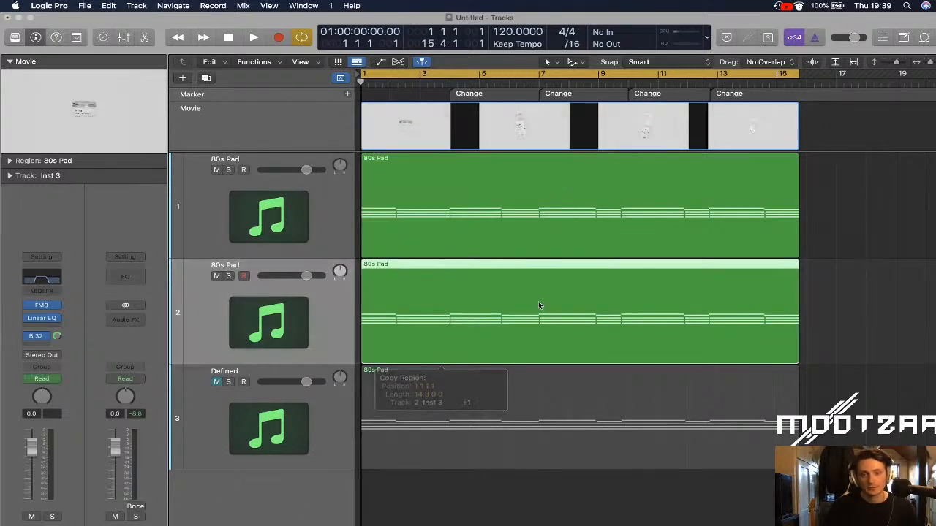
Open the copied 80s Pad region in the Piano Roll and transpose all its notes down one octave
double_click(485, 288)
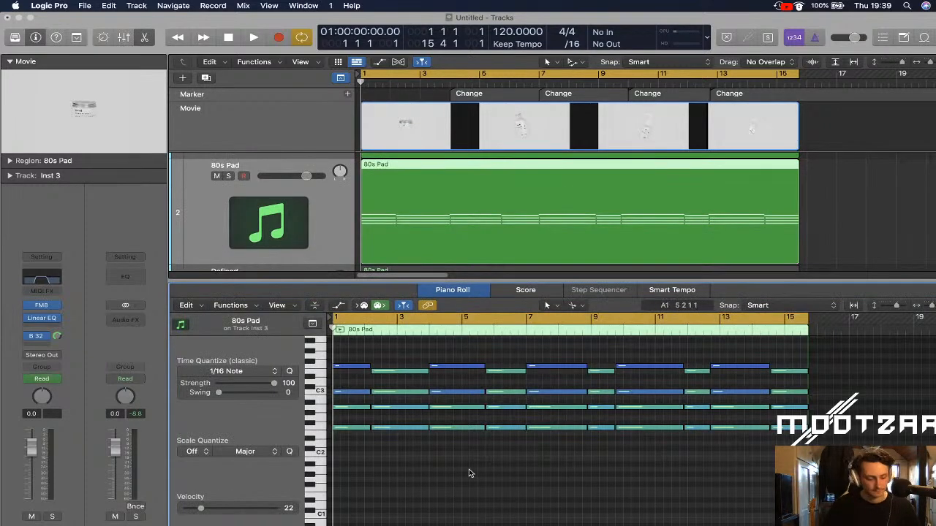
key(super+a)
drag(348, 369, 350, 427)
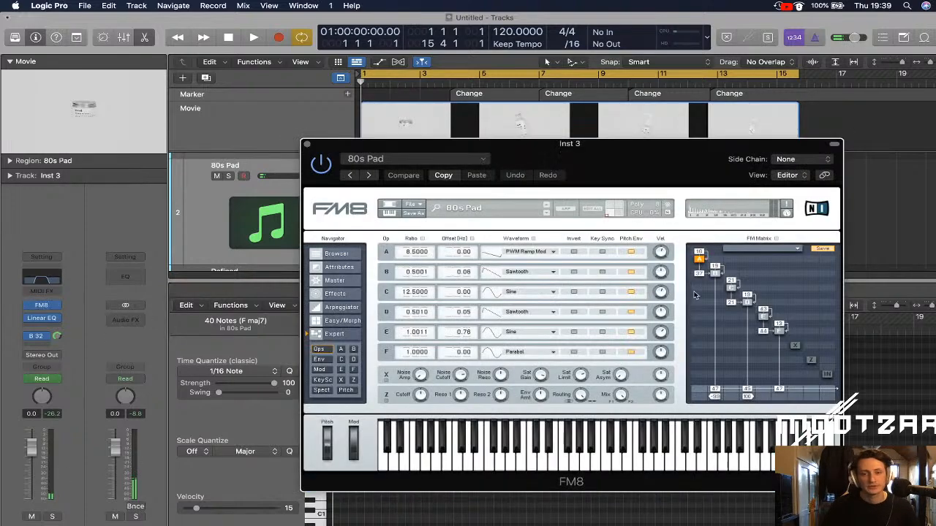
Open the effects page of FM8 on the duplicated pad track and switch on the Phaser
click(340, 308)
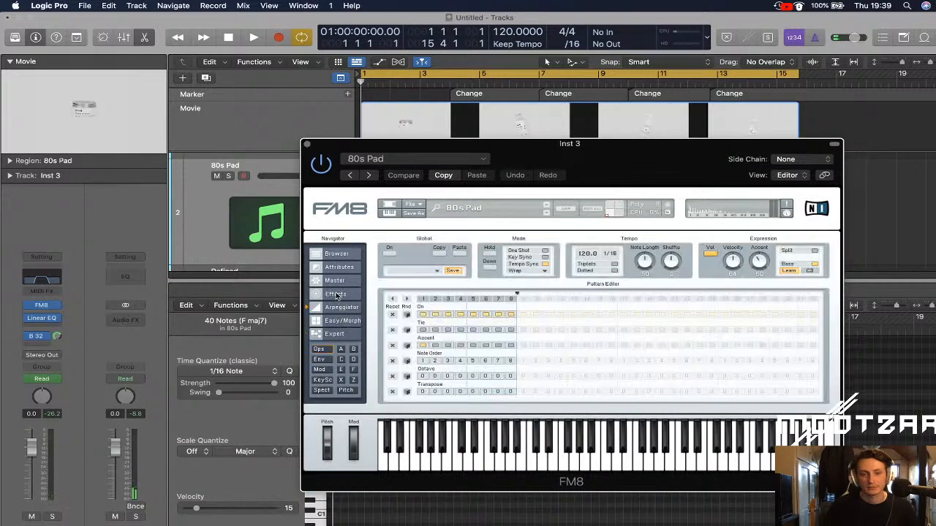
click(336, 294)
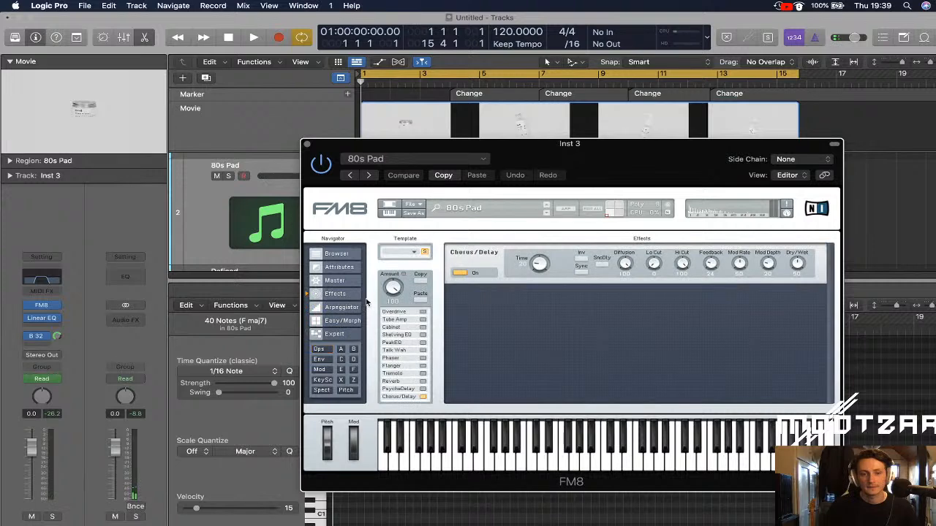
click(423, 313)
click(423, 313)
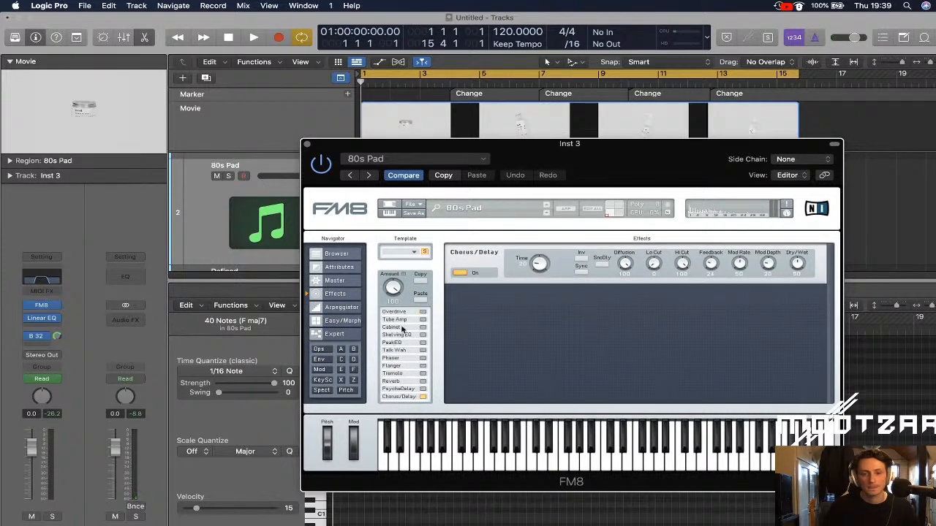
click(423, 358)
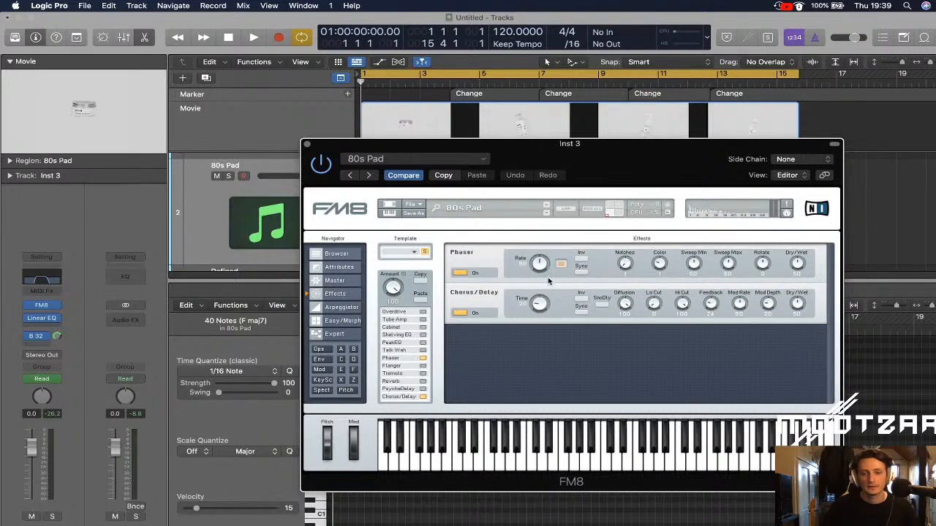
Lower the Phaser's rate and switch off Chorus/Delay while playing the part, and close FM8
drag(537, 150, 593, 141)
key(space)
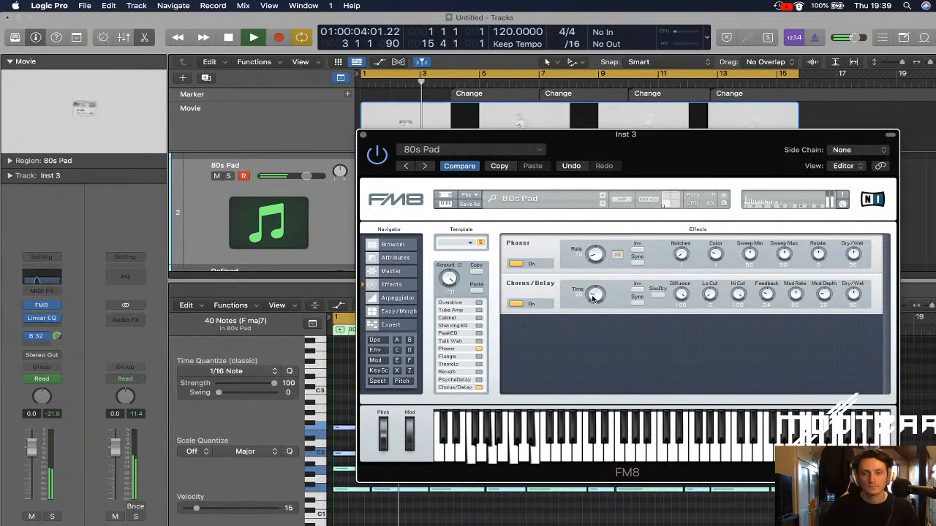
click(516, 304)
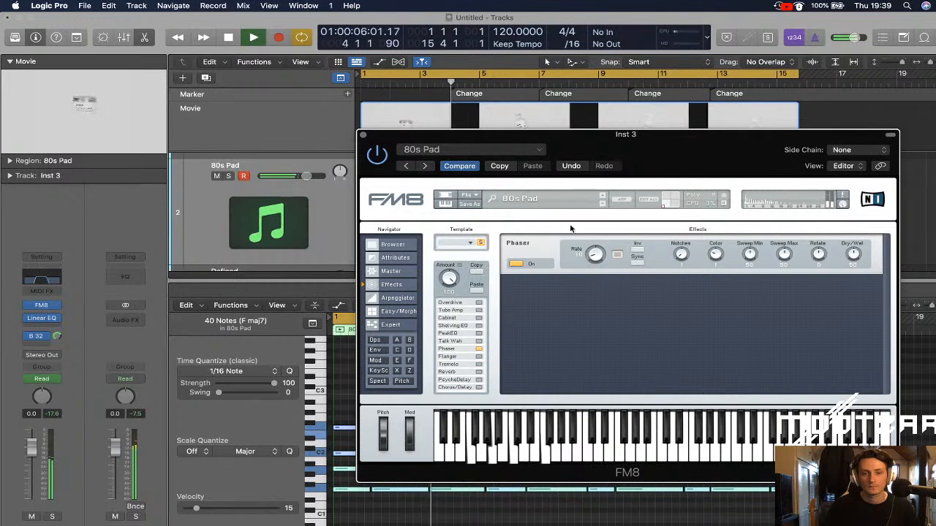
key(space)
click(361, 135)
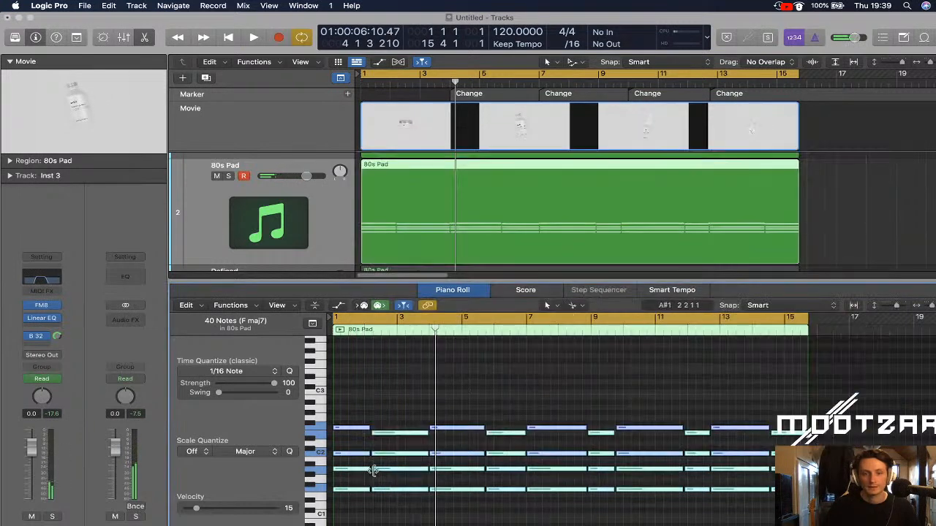
Transpose all notes of the copied pad region up three octaves and play it from the start
drag(360, 493, 364, 371)
scroll(367, 385, down, 2)
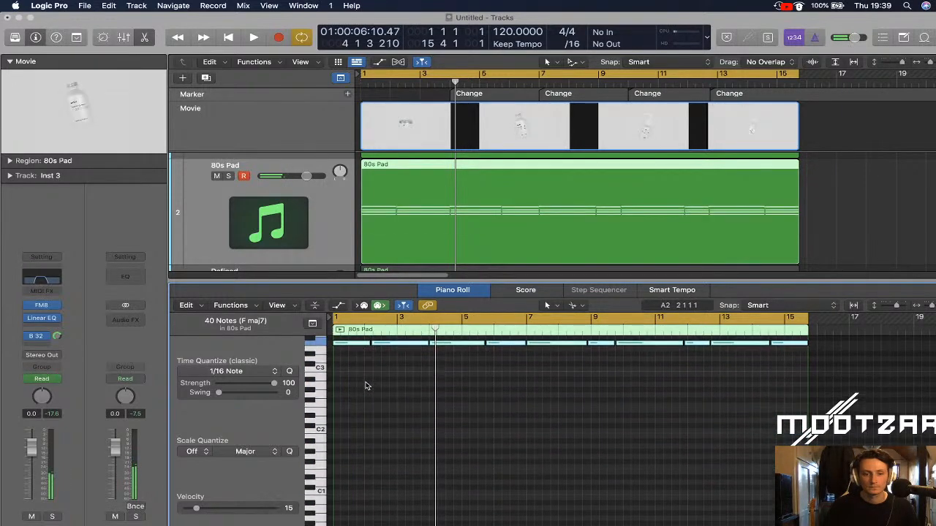
scroll(367, 386, up, 5)
drag(359, 454, 363, 399)
key(Return)
key(space)
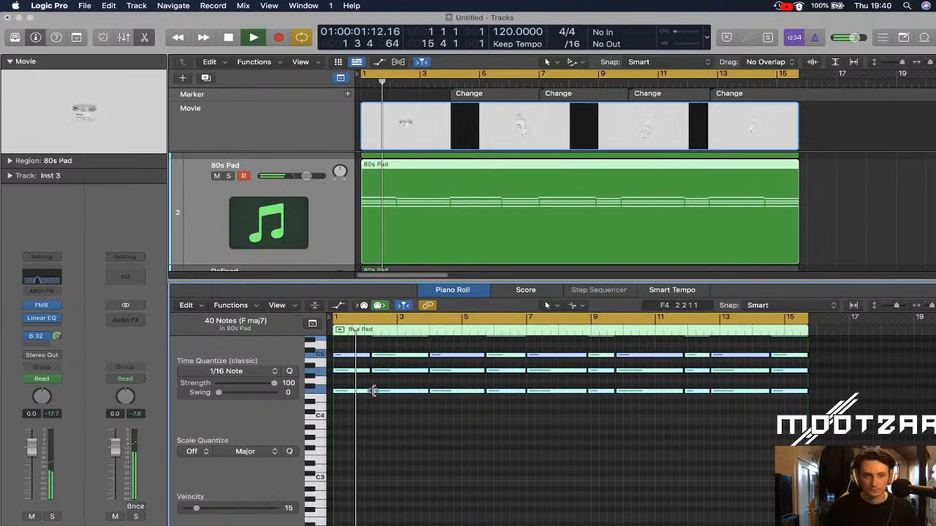
Play through the transposed pad notes in the Piano Roll and stop playback
scroll(395, 416, up, 2)
scroll(387, 417, up, 1)
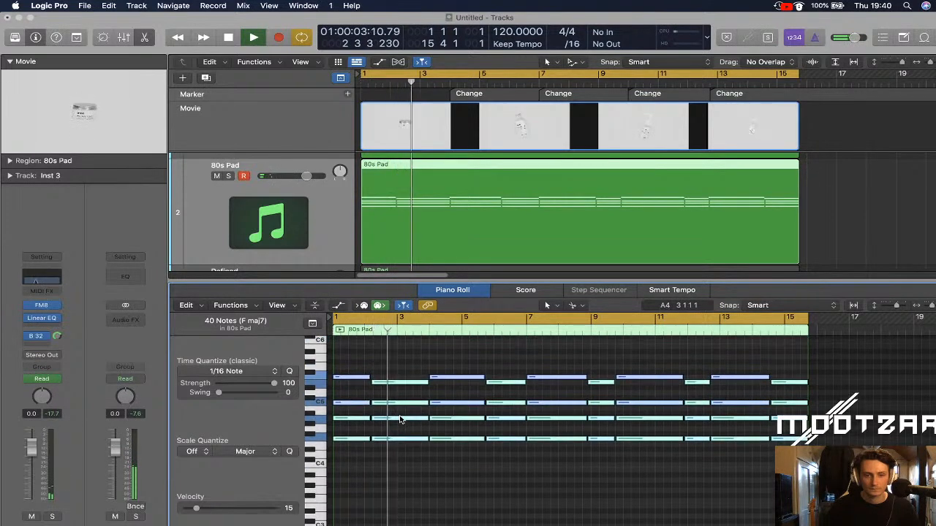
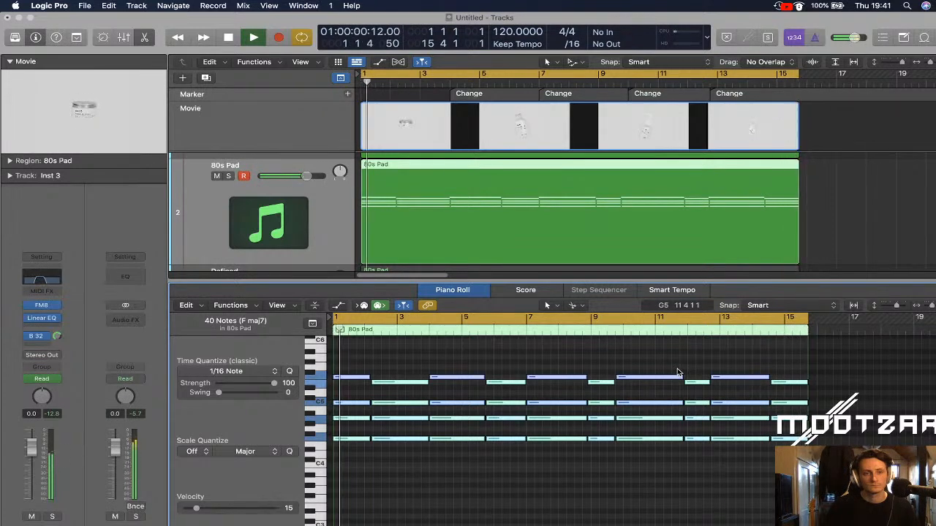
key(space)
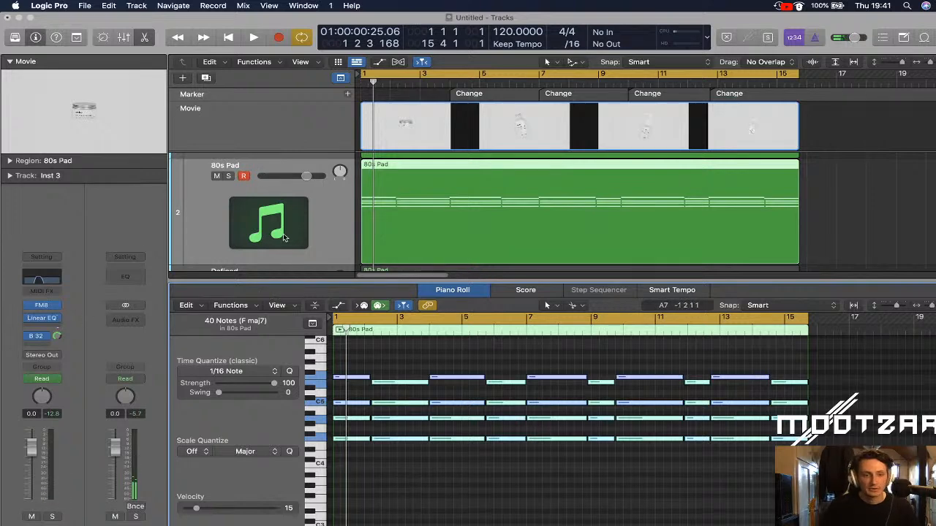
Remove the Arpeggiator from the Defined track, unmute the track and close the Piano Roll
scroll(274, 235, down, 3)
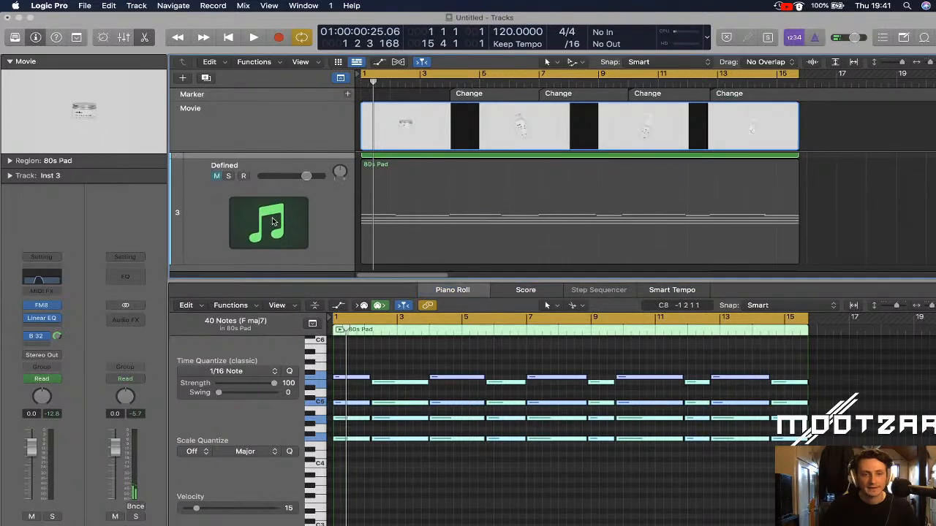
click(272, 222)
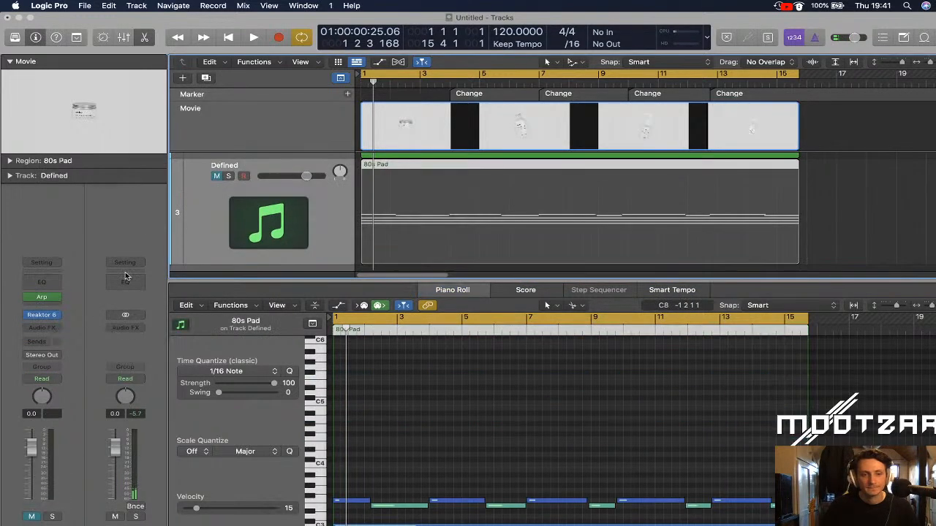
click(49, 297)
click(82, 285)
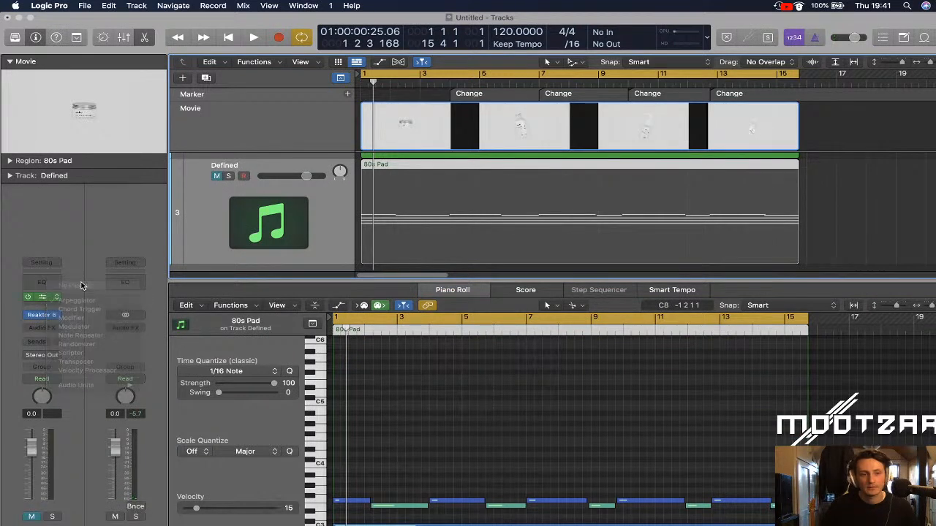
click(466, 291)
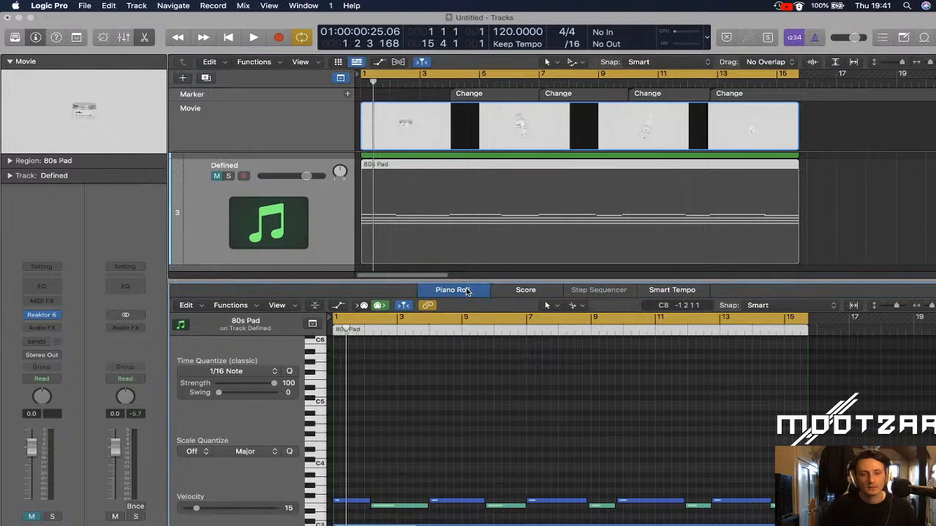
key(e)
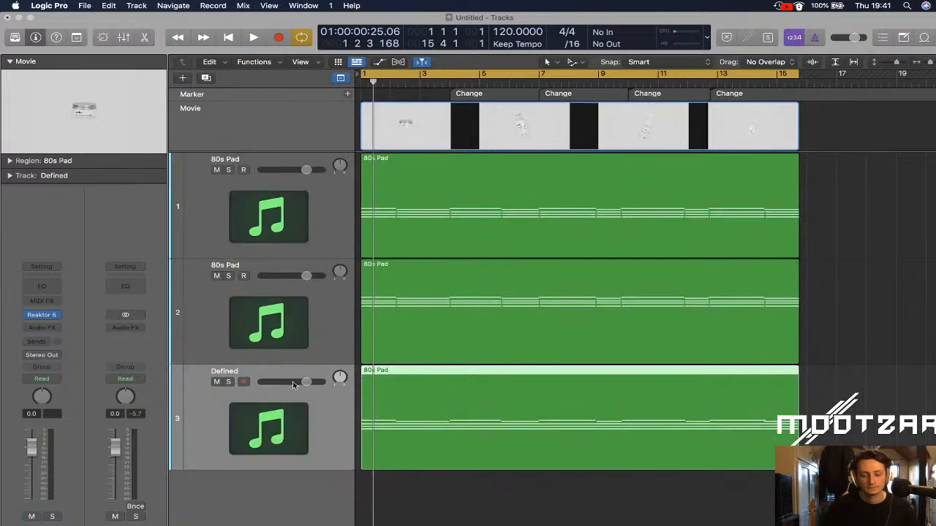
Open the Defined track's region in the Piano Roll, delete the three long sustained low notes and play the remaining part
double_click(462, 415)
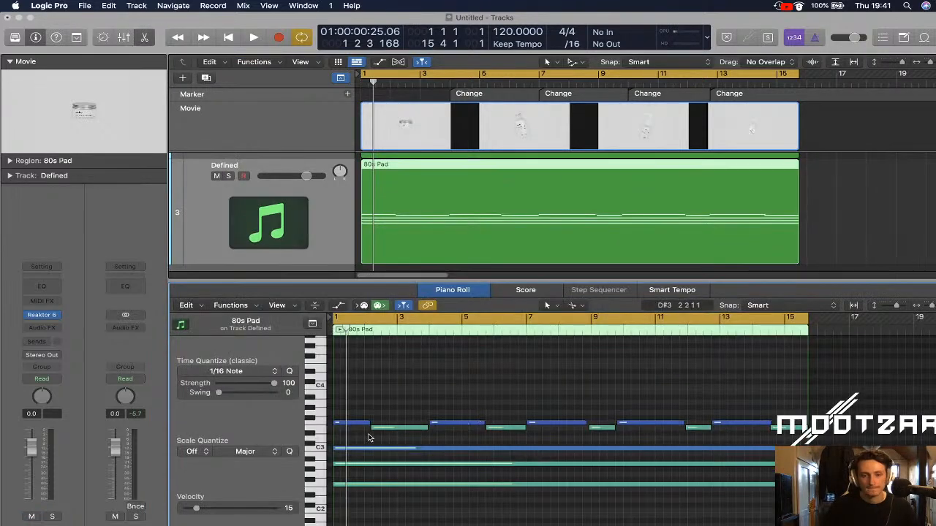
click(359, 424)
click(395, 428)
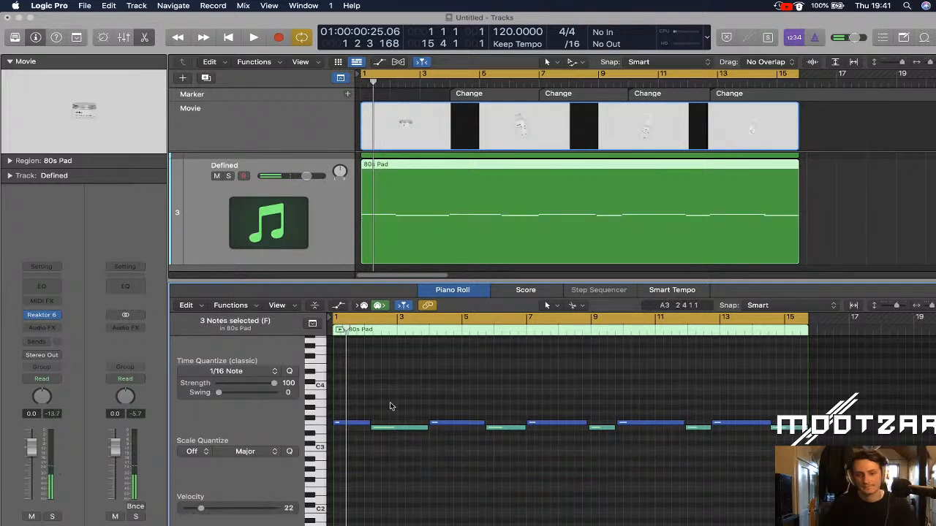
key(space)
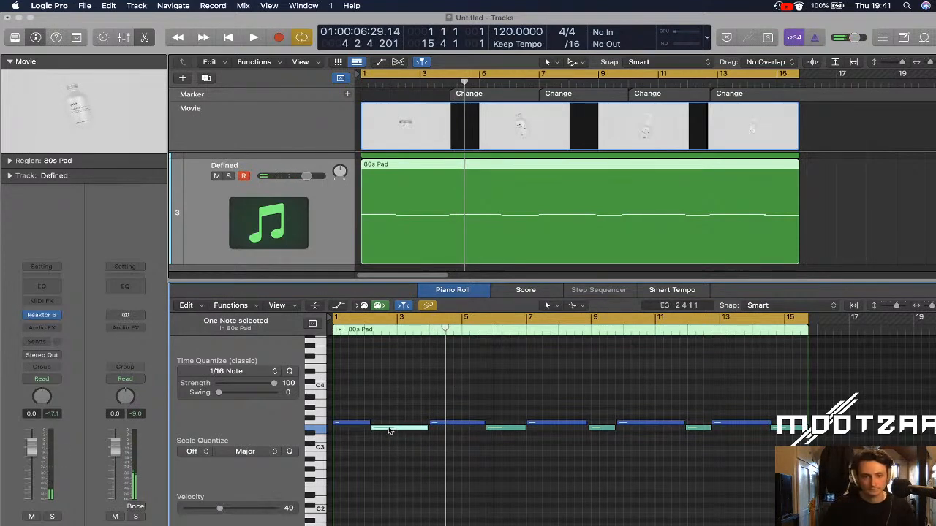
Transpose the five E3 notes of the Defined region down one octave to E2 and audition the part
click(394, 468)
click(412, 428)
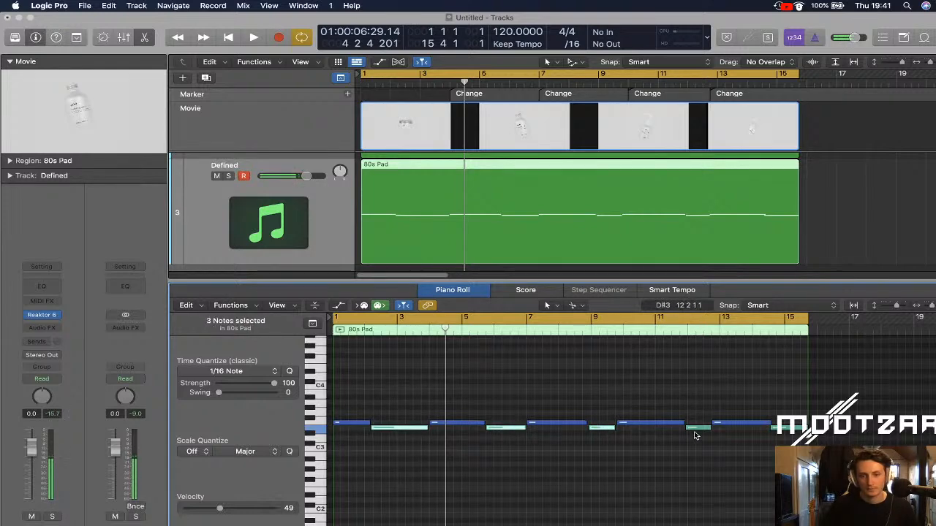
drag(407, 430, 406, 492)
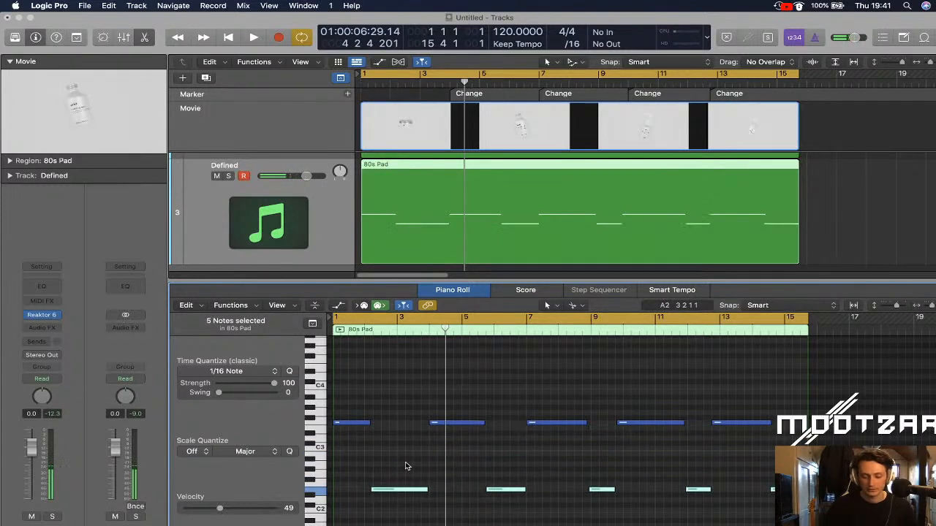
scroll(417, 466, up, 2)
scroll(410, 462, down, 2)
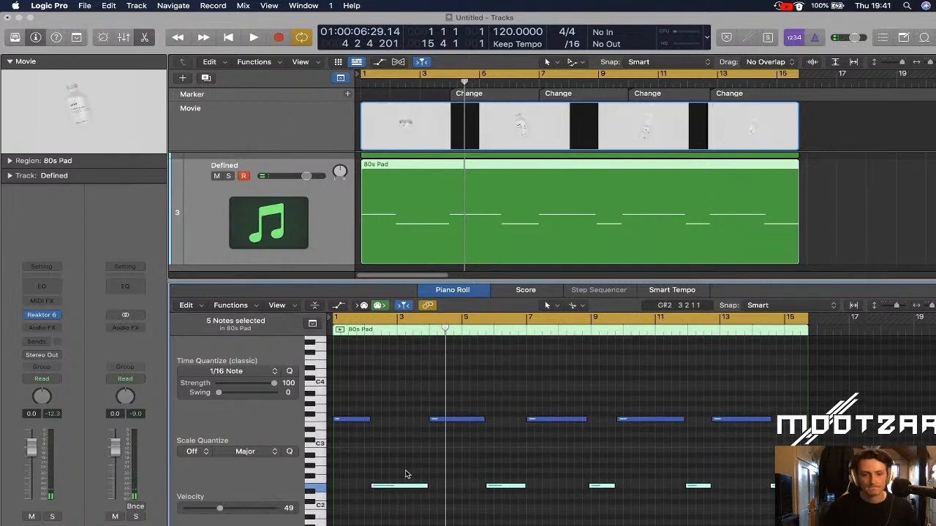
click(400, 486)
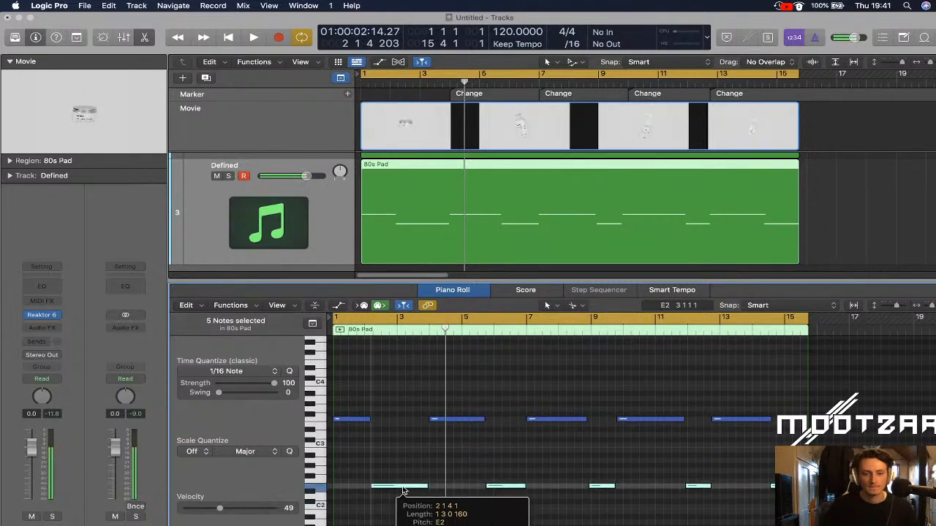
key(space)
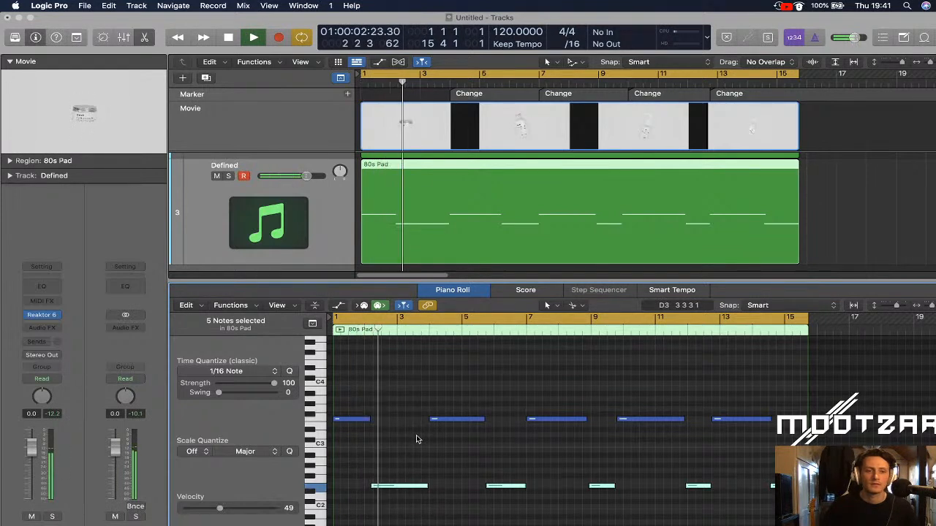
key(space)
Transpose the five F3 notes of the Defined region down one octave to F2
click(360, 420)
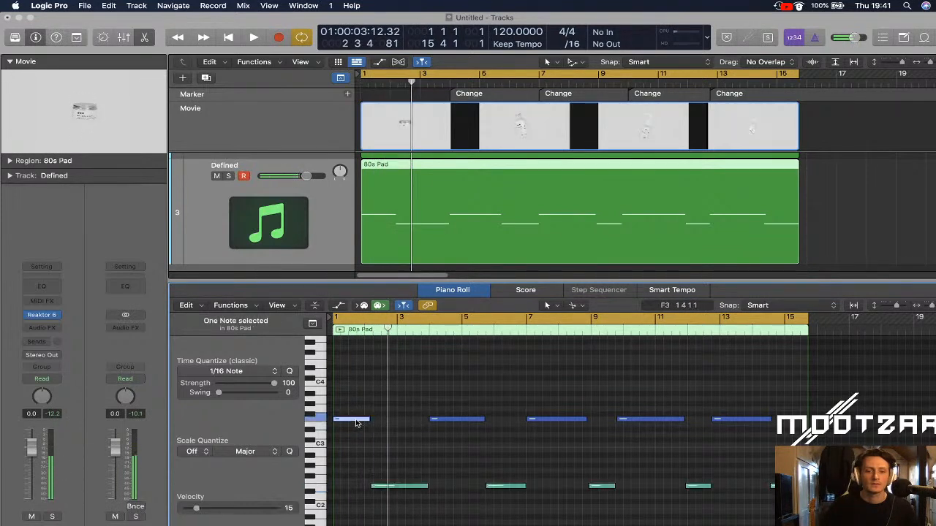
drag(346, 389, 738, 442)
drag(347, 423, 347, 484)
Transpose all ten bass notes down one octave to F1 and E1 and play from the start
drag(347, 443, 790, 512)
scroll(646, 457, down, 3)
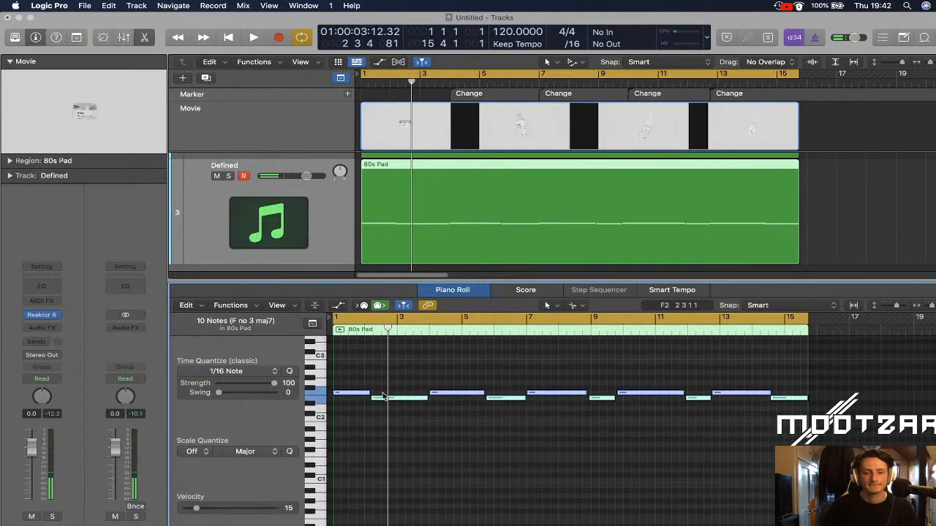
drag(352, 403, 353, 460)
key(Return)
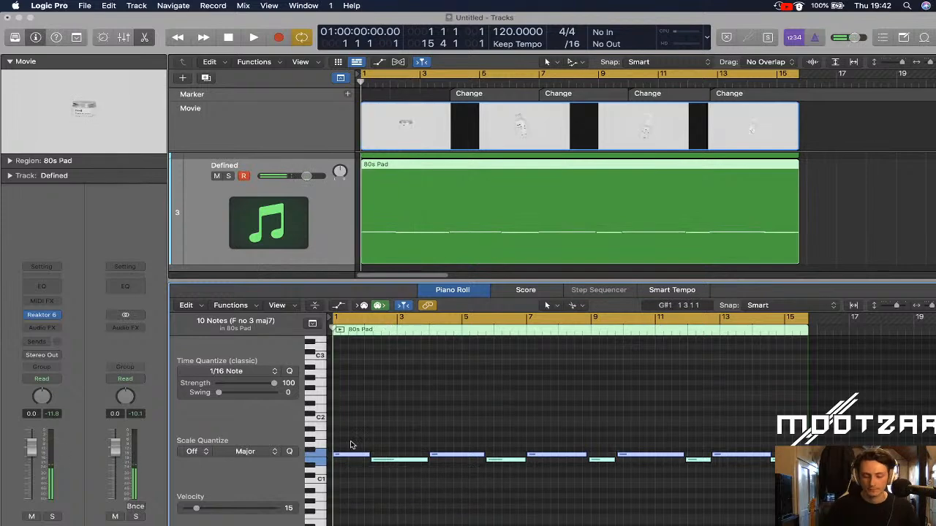
key(space)
Trim the first E1 note so it starts at about bar 3, and listen to the result
click(387, 475)
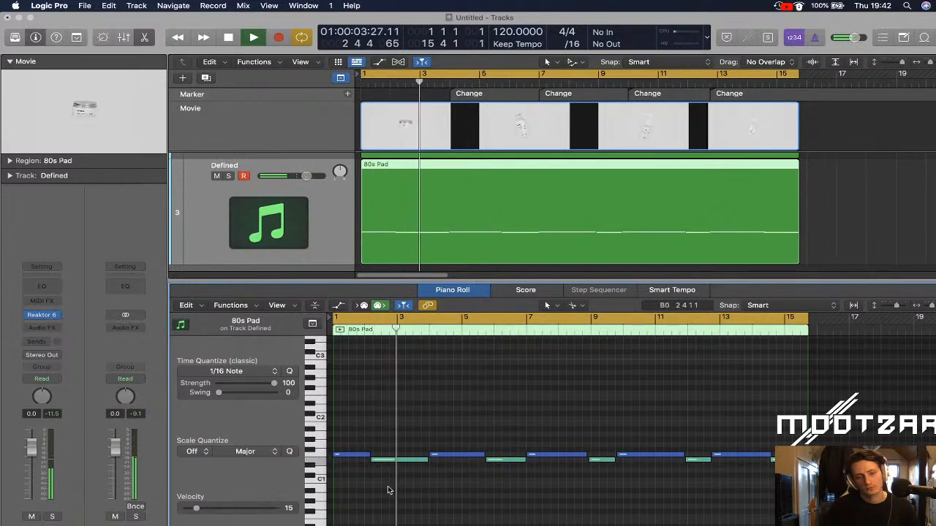
drag(373, 460, 397, 468)
key(space)
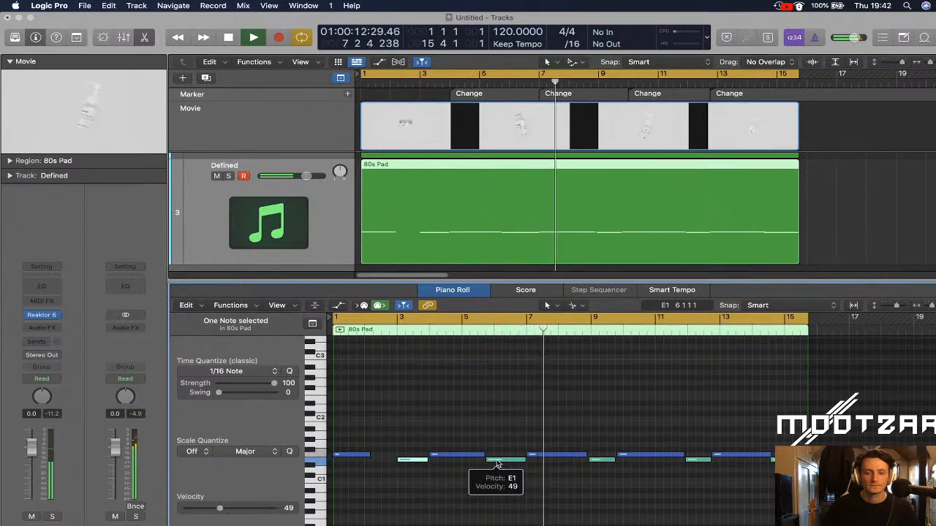
key(space)
Delete all five E1 notes from the bass part and play the remaining F1 notes from the start
drag(403, 475, 774, 465)
key(Delete)
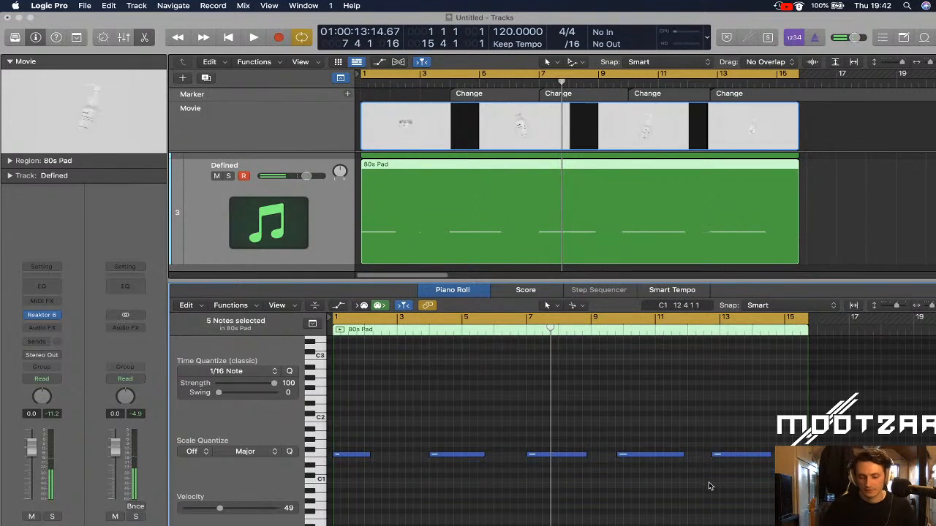
key(Return)
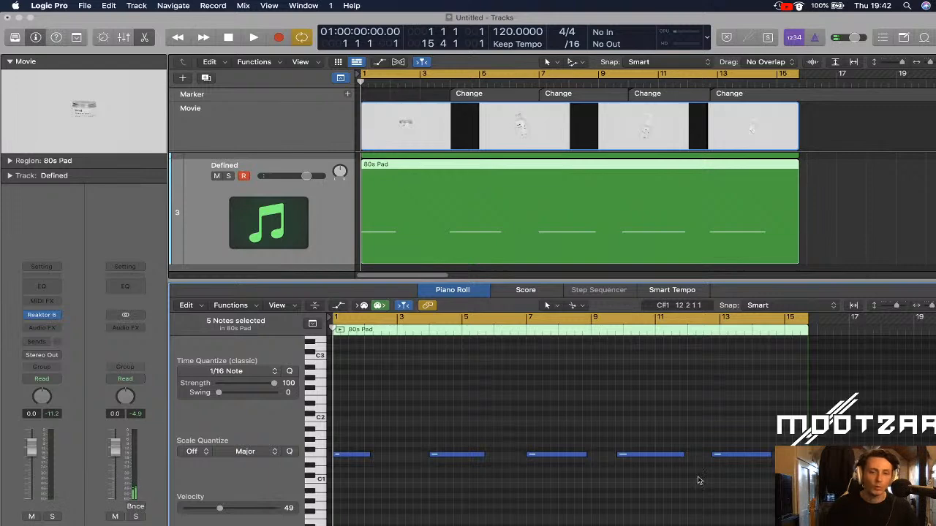
key(space)
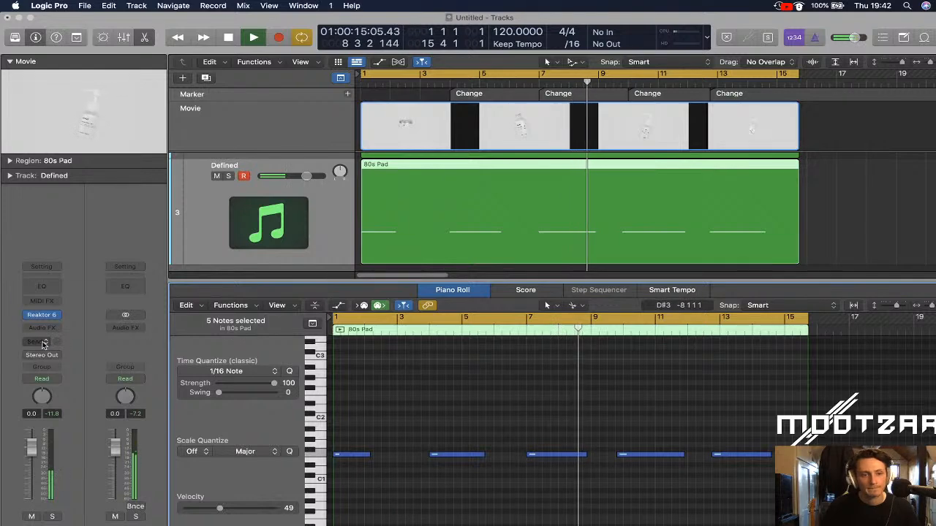
click(42, 341)
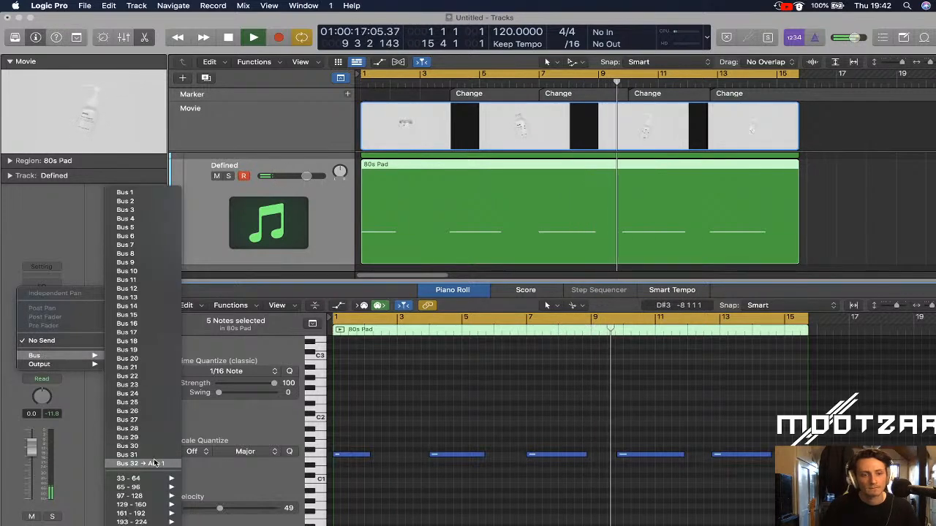
mouse_move(88, 364)
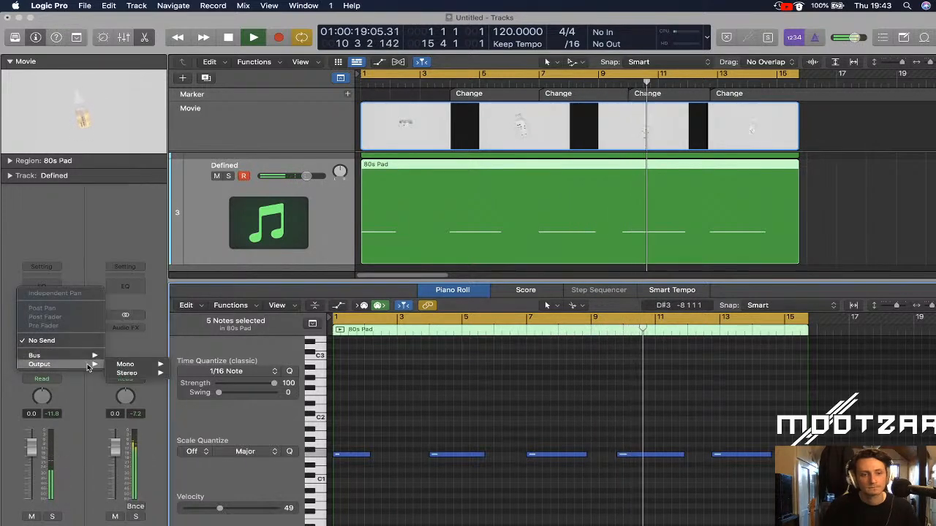
click(98, 240)
Open the Defined track's Reaktor 6 Monark above the notes, and lengthen all five F1 notes, leaving only short gaps between them
click(43, 317)
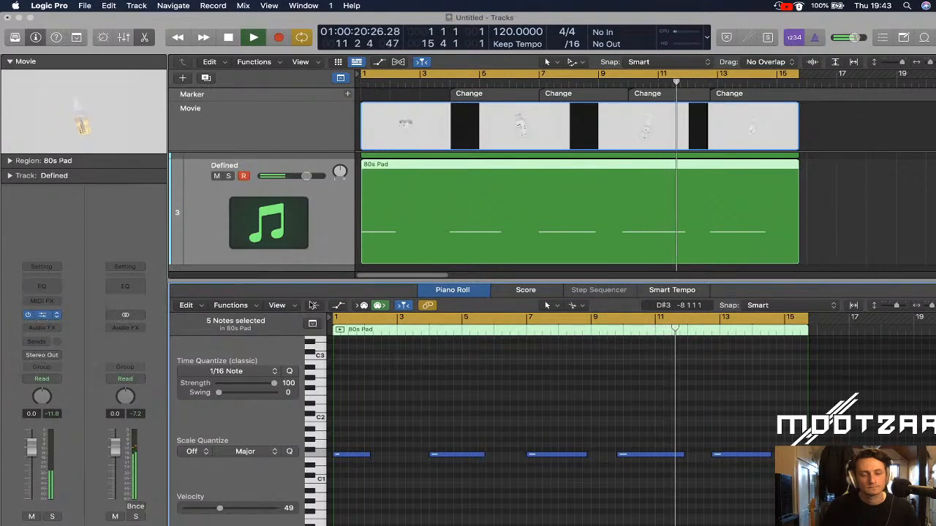
drag(613, 47, 583, 29)
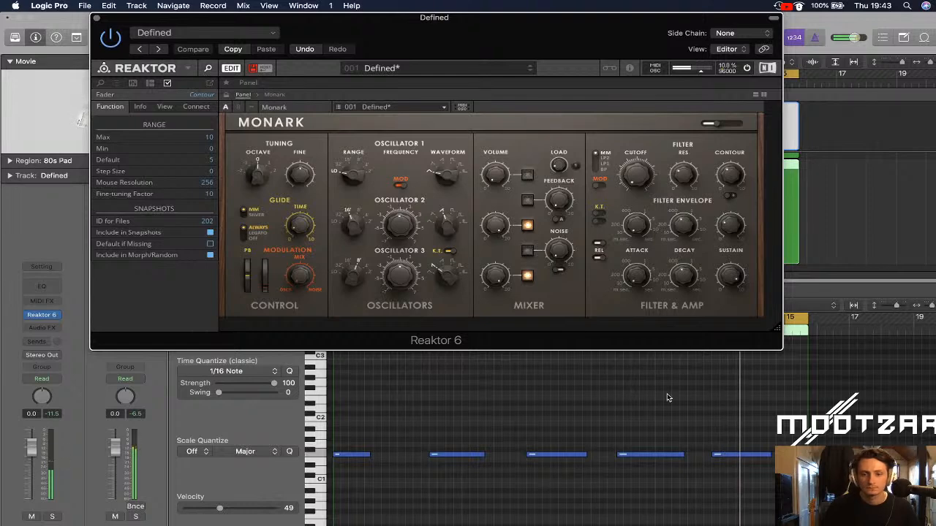
click(504, 422)
drag(367, 454, 420, 453)
drag(481, 454, 518, 453)
drag(588, 455, 610, 459)
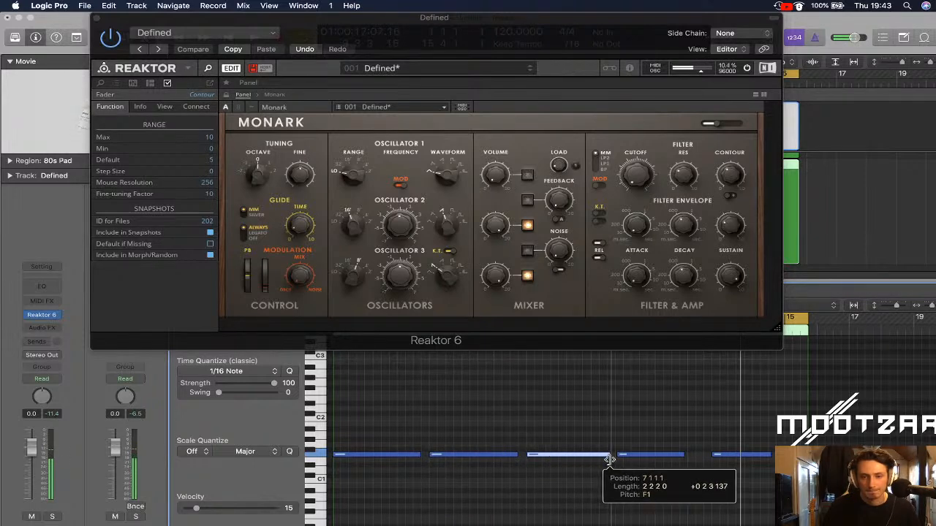
drag(684, 454, 702, 455)
drag(770, 455, 776, 455)
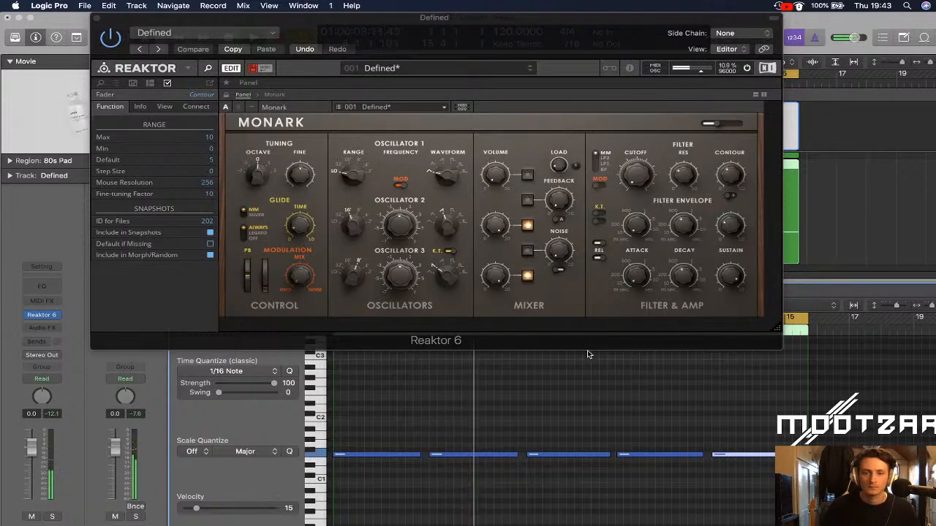
Adjust Monark's filter cutoff during playback, and close Reaktor 6 and the Piano Roll
click(634, 179)
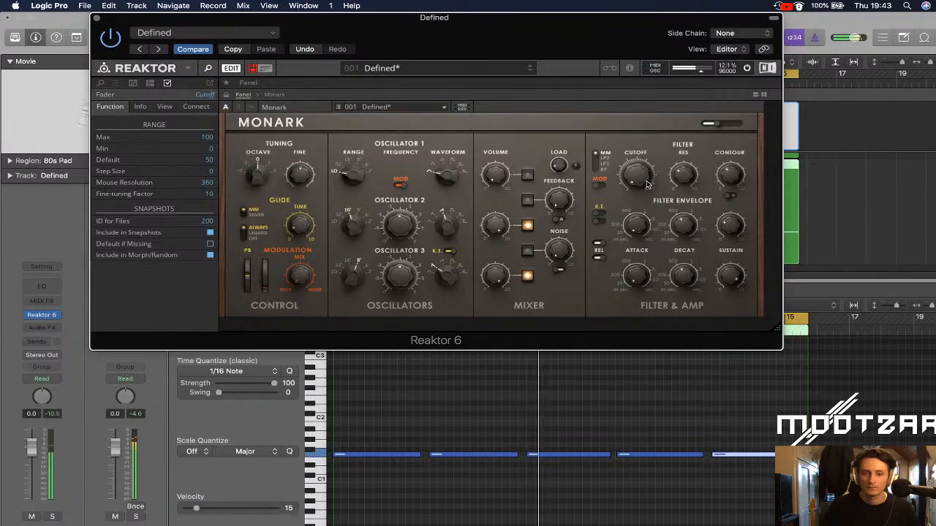
click(96, 18)
click(459, 291)
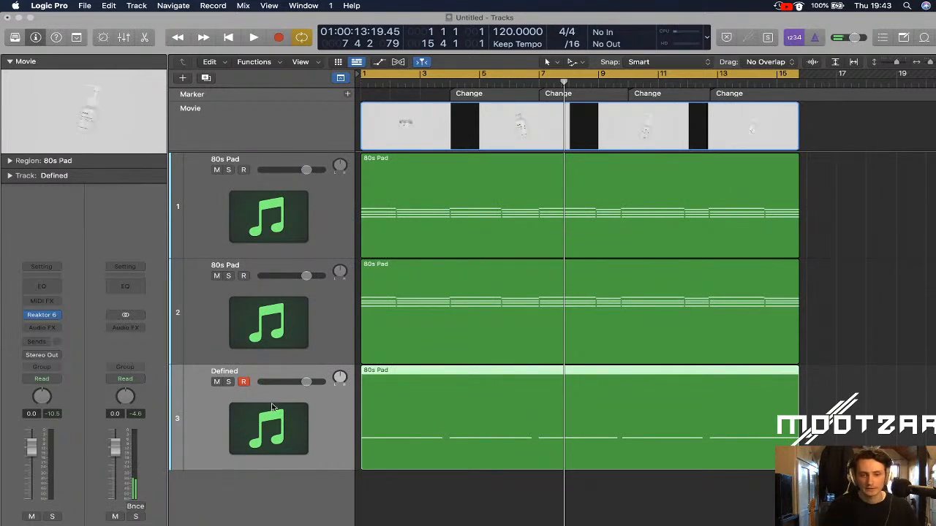
Return to the project start, display track automation, and set the Defined track's automation parameter to Reaktor 6 Cutoff
key(Return)
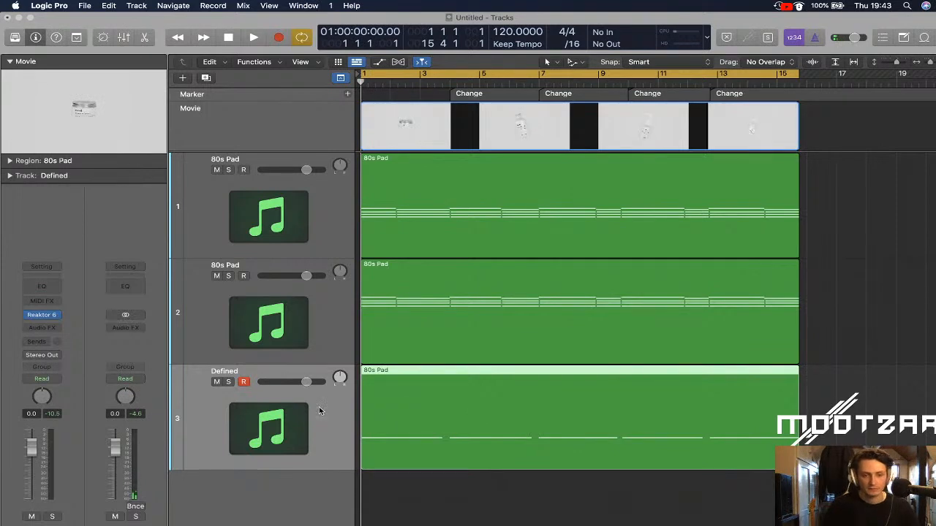
key(a)
click(299, 397)
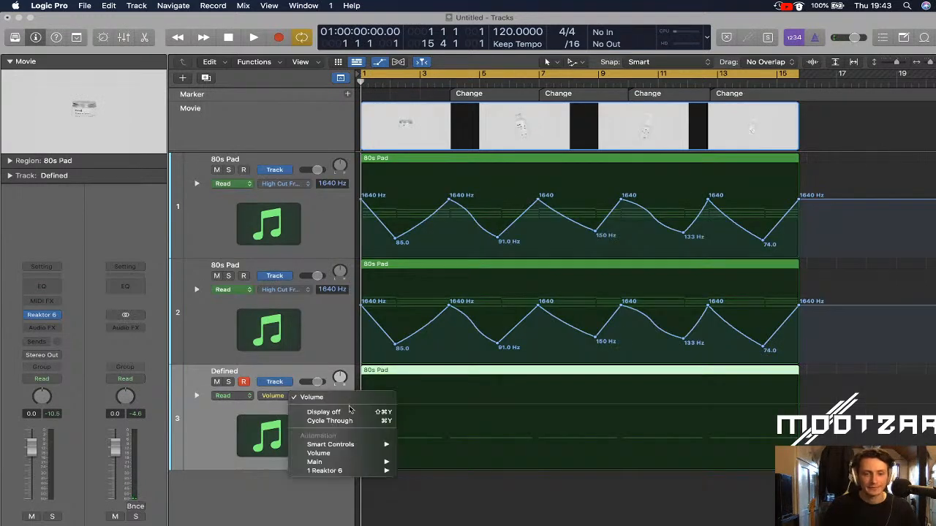
mouse_move(350, 472)
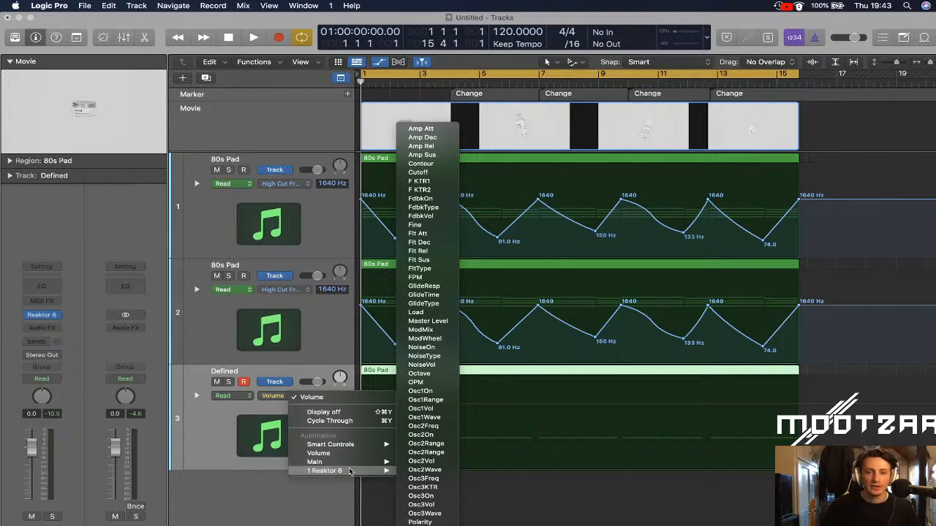
click(420, 172)
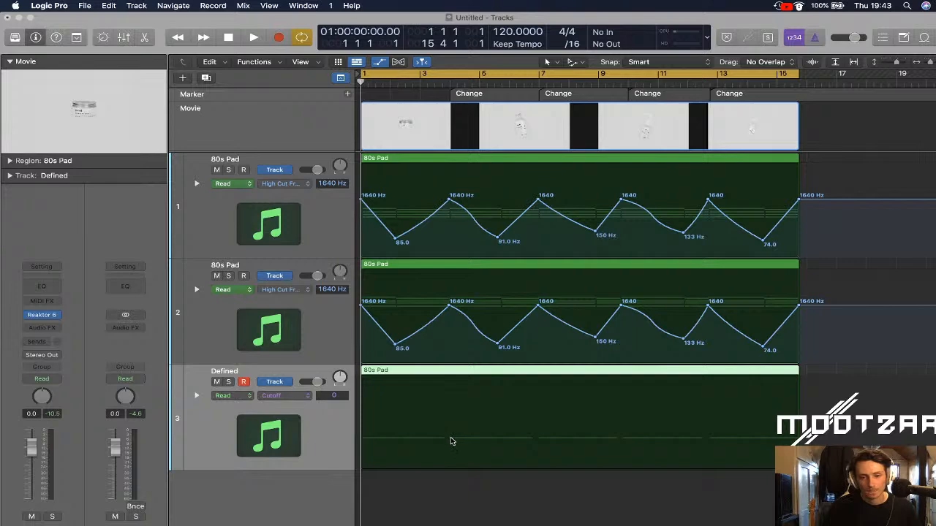
Add pairs of Cutoff automation points at 0 around each of the four gaps between the Defined track's bass notes
click(451, 441)
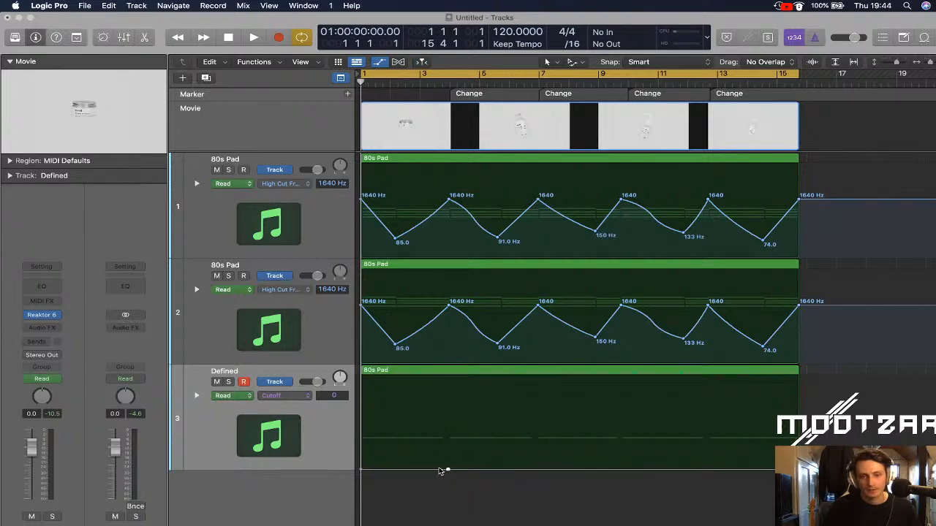
drag(449, 472, 446, 469)
click(536, 470)
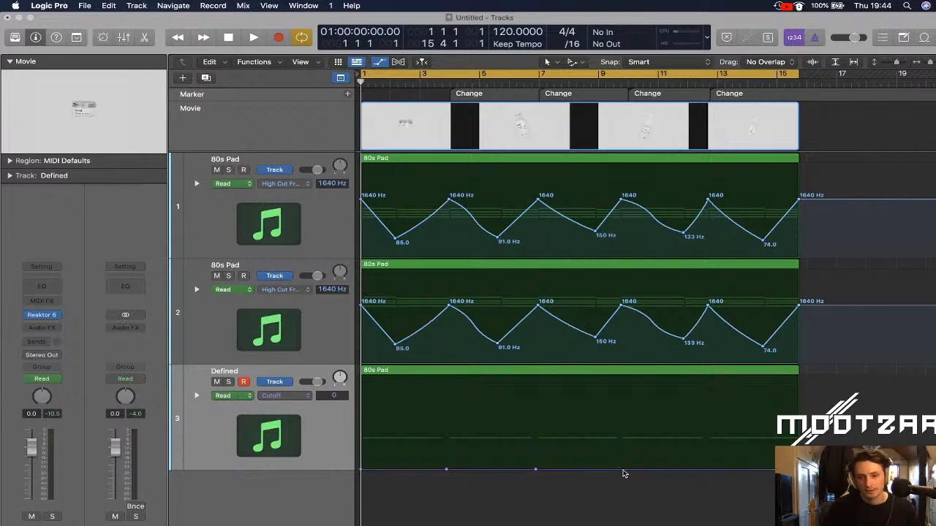
drag(621, 469, 619, 469)
drag(708, 470, 706, 470)
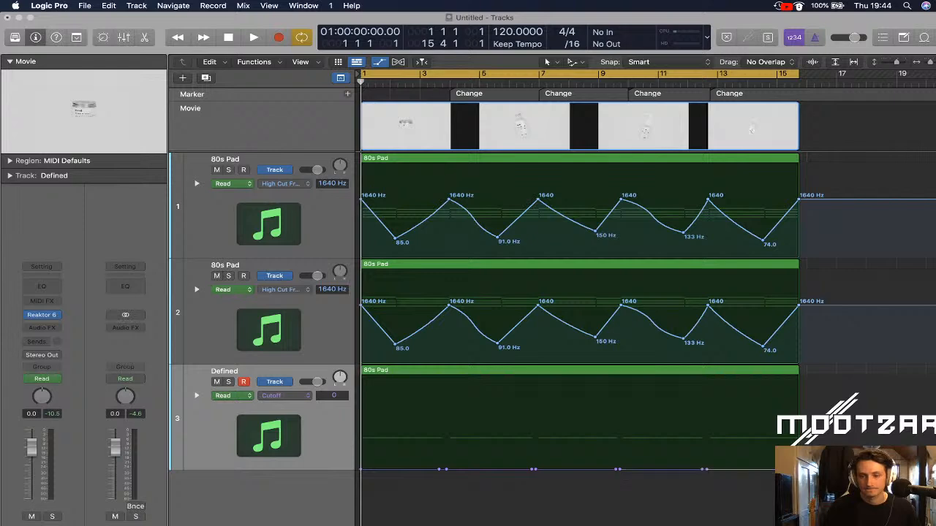
Raise the Cutoff point at the end of each bass note to form gentle rising ramps, setting the first peak to 6
drag(438, 470, 440, 461)
key(space)
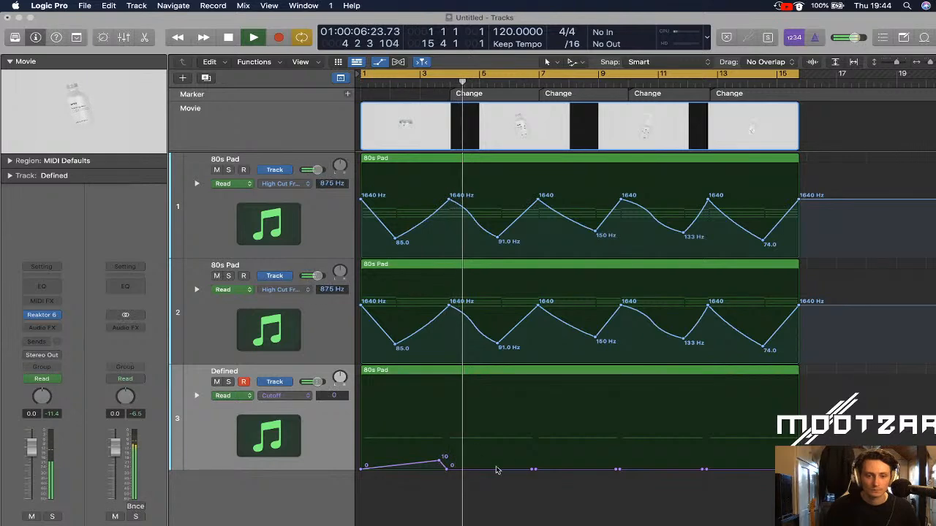
click(532, 465)
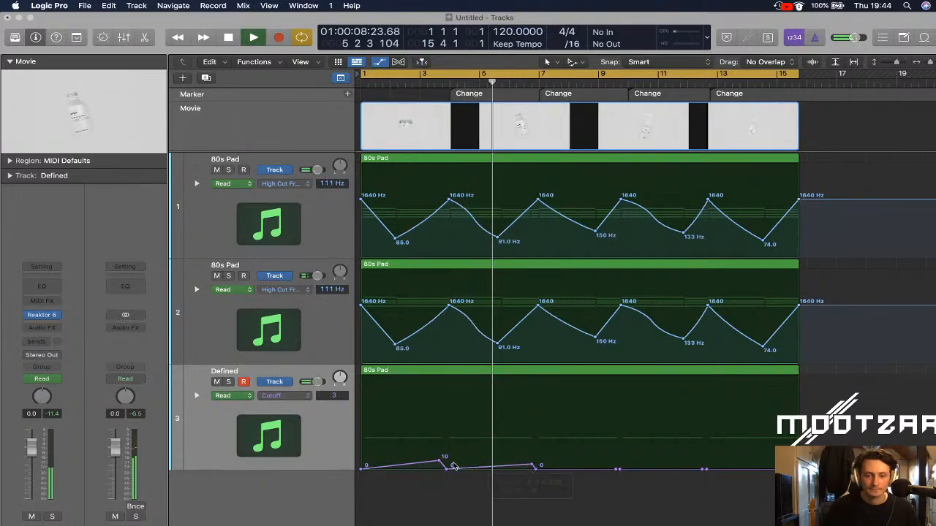
drag(440, 459, 439, 468)
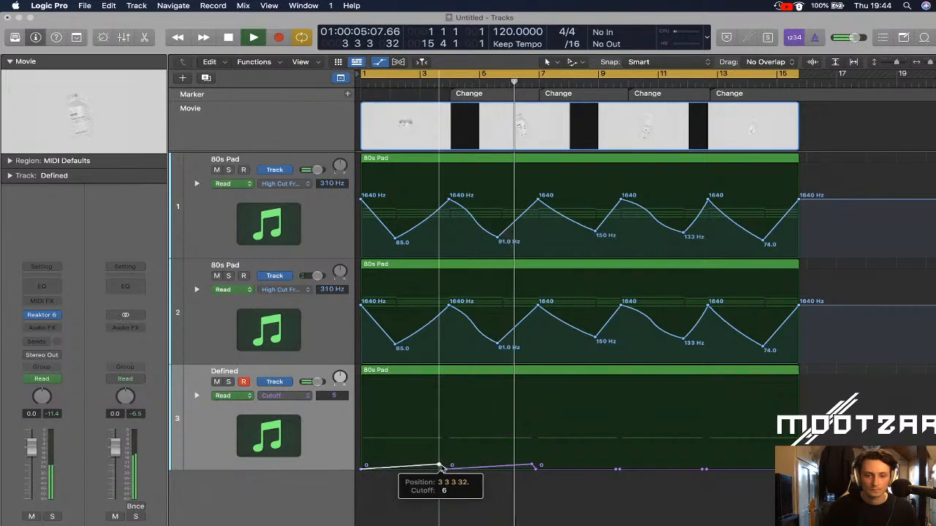
click(617, 468)
drag(616, 464, 616, 465)
drag(703, 469, 703, 464)
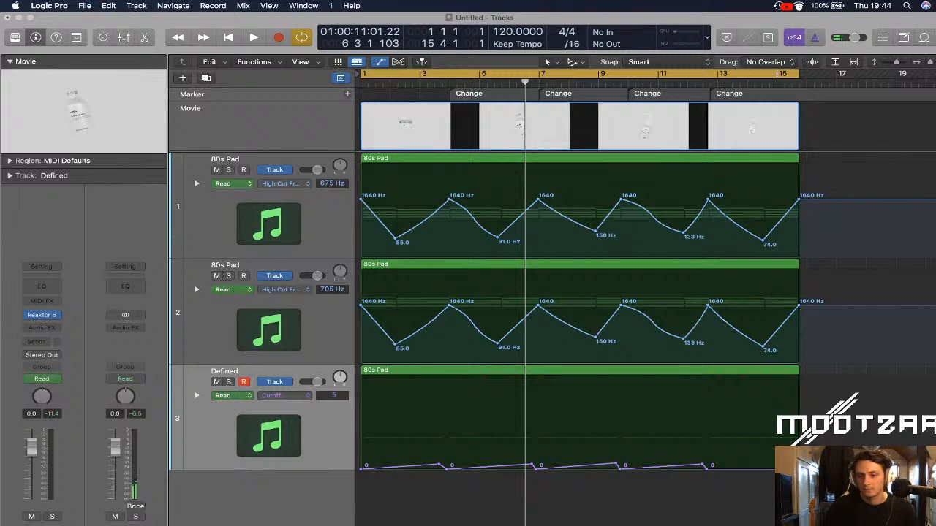
click(792, 468)
drag(792, 467, 792, 465)
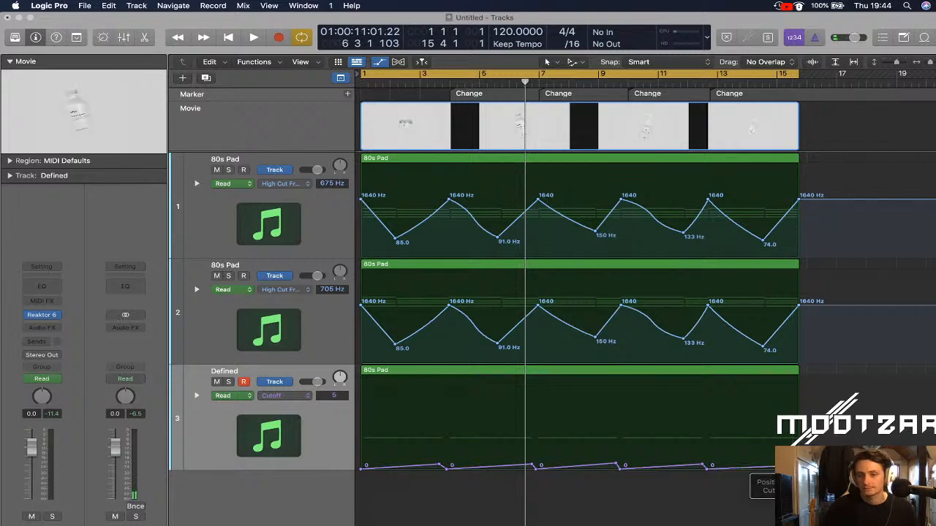
Play the project from the start to hear the bass cutoff ramps against the movie
key(Return)
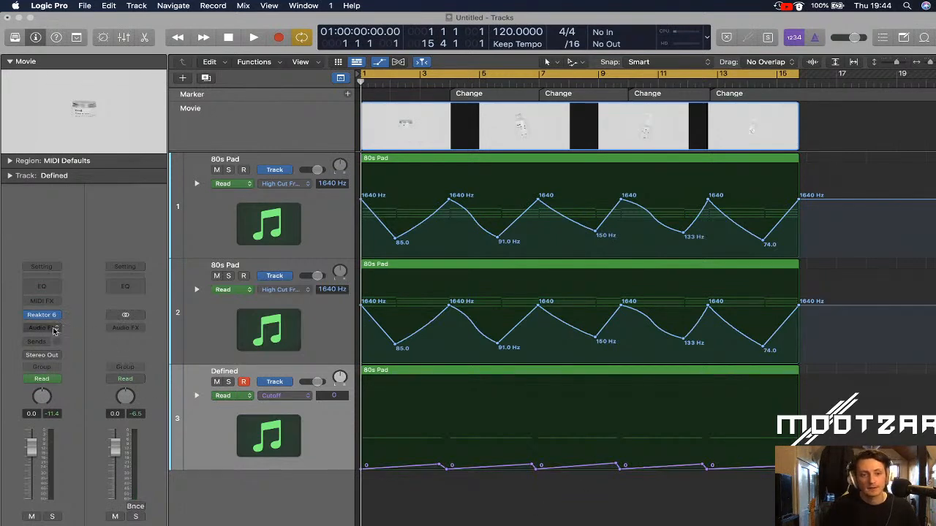
key(space)
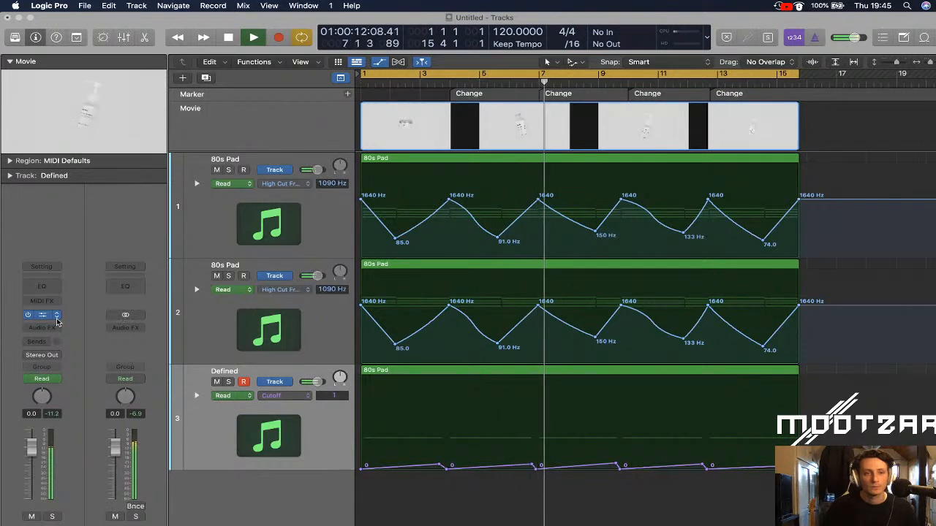
key(space)
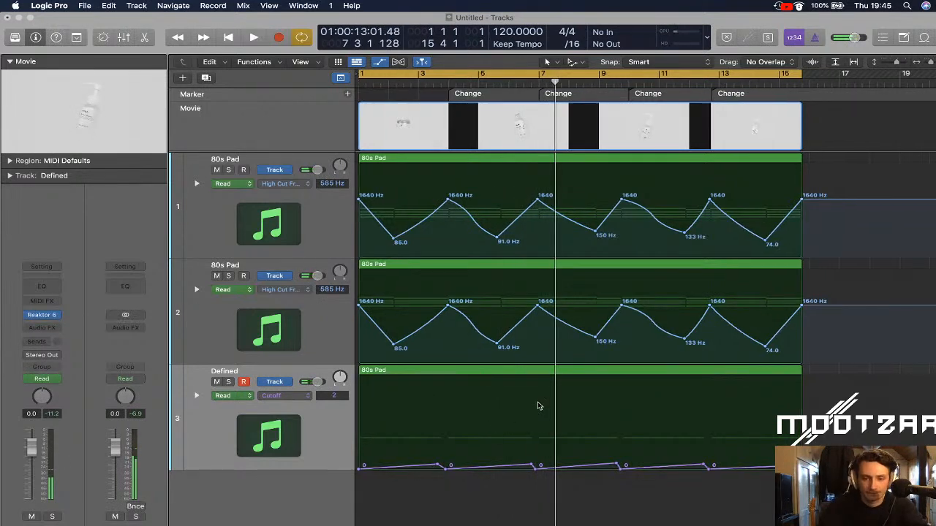
Align the Cutoff drops near bars 7 and 13 with the gaps between the bass notes, and replay the passages
scroll(537, 402, up, 5)
scroll(537, 402, down, 1)
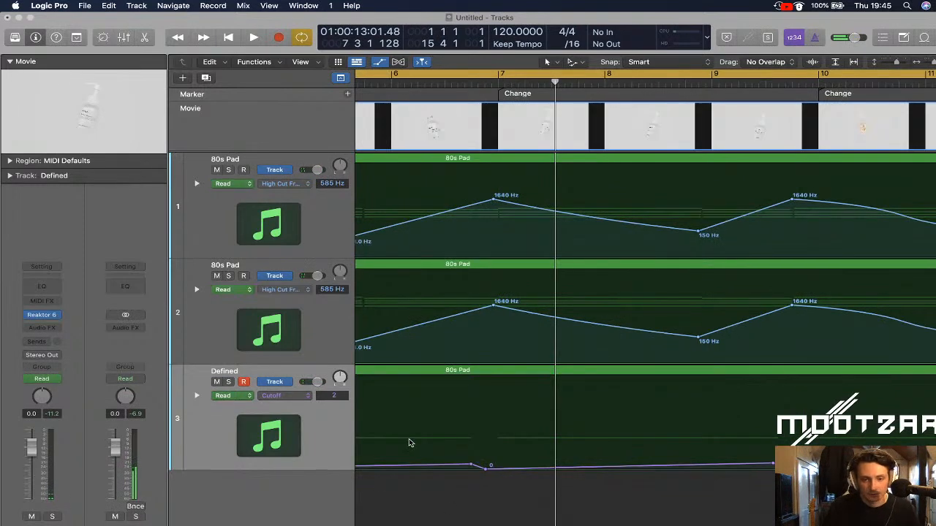
scroll(416, 435, left, 10)
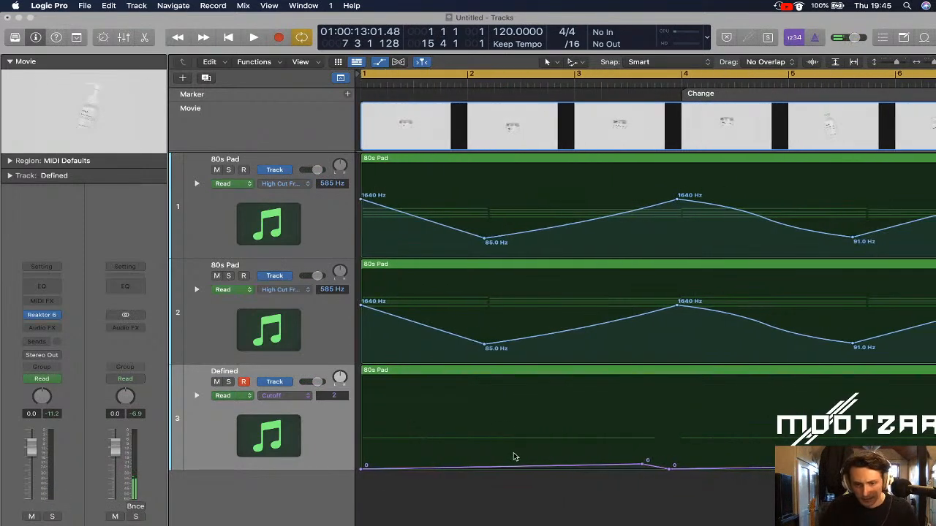
scroll(516, 457, right, 10)
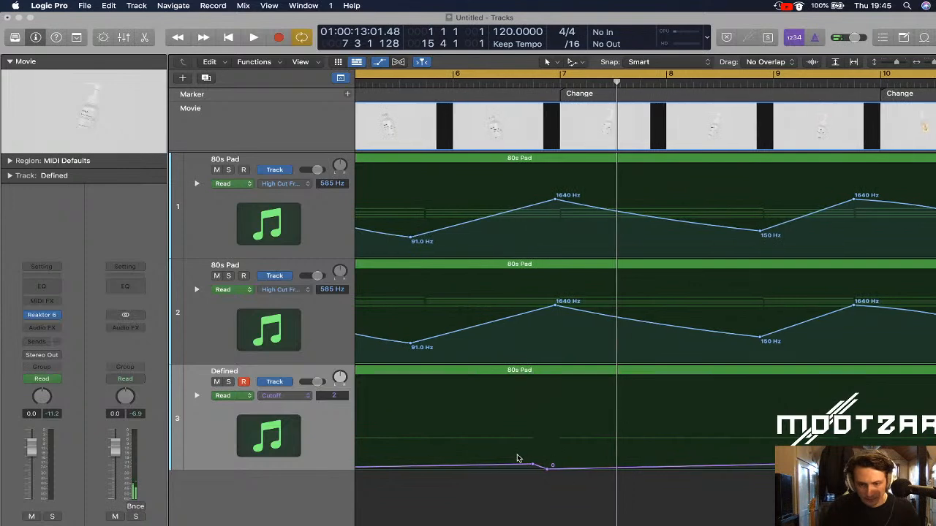
mouse_move(532, 466)
mouse_down()
mouse_move(519, 465)
mouse_move(547, 469)
mouse_up()
key(space)
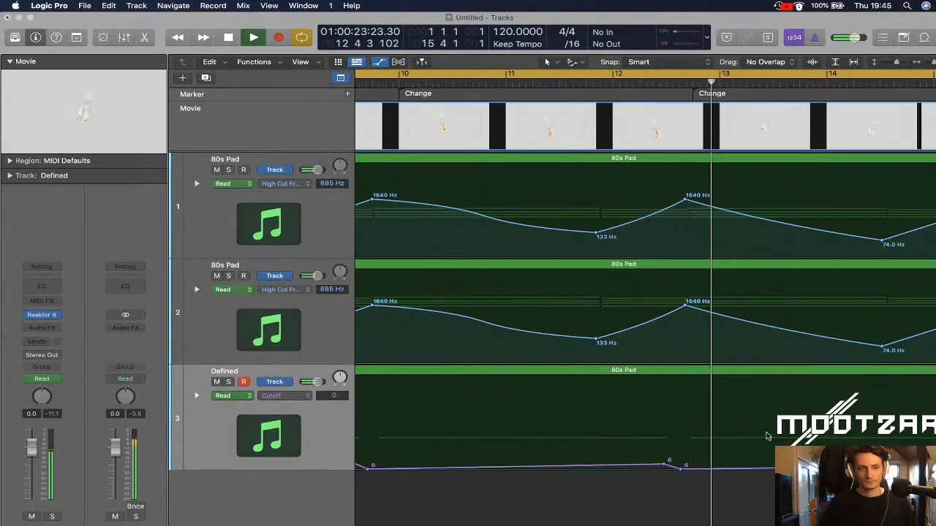
drag(665, 465, 689, 469)
click(680, 468)
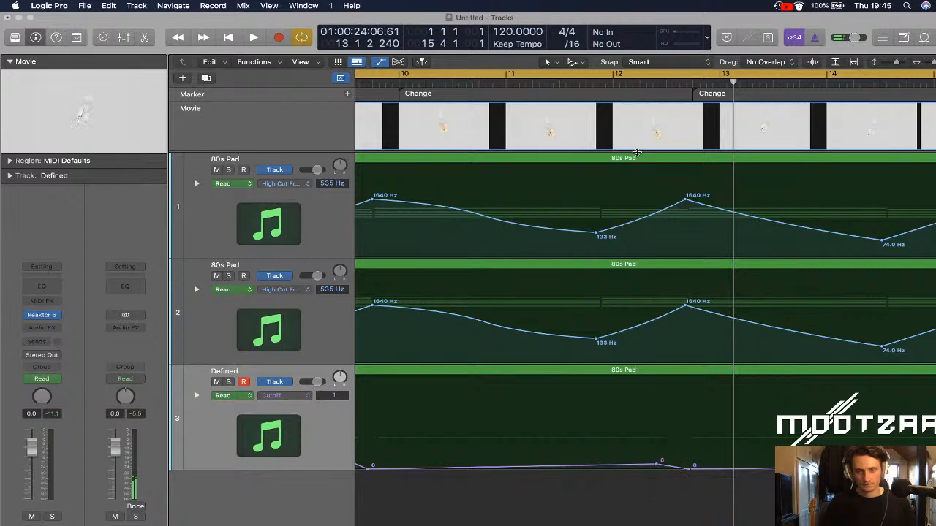
double_click(537, 82)
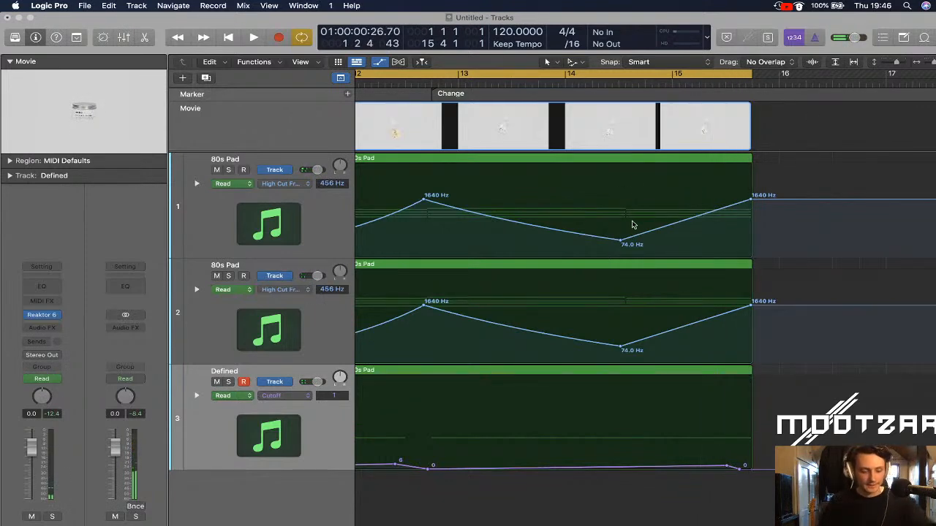
Hide the track automation and turn on horizontal auto zoom so the arrangement fills the window width
key(a)
drag(934, 63, 928, 63)
scroll(789, 204, left, 8)
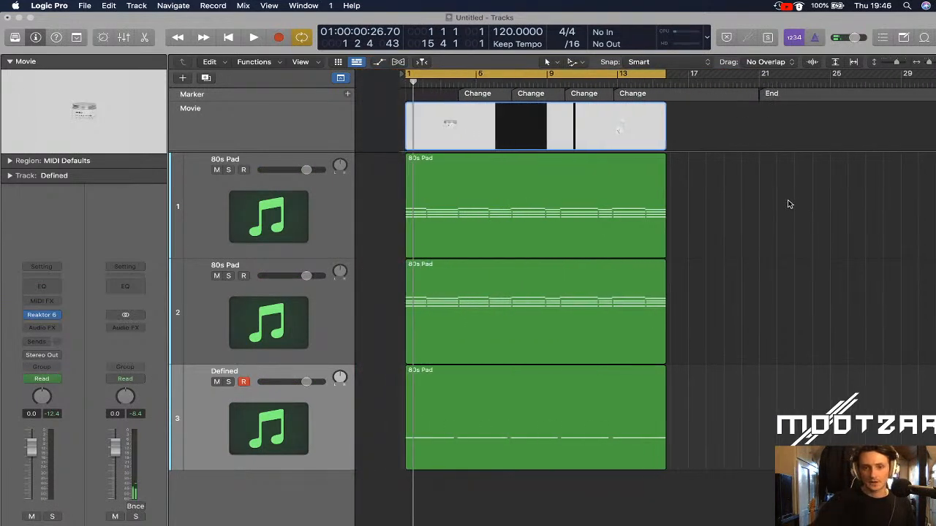
click(852, 63)
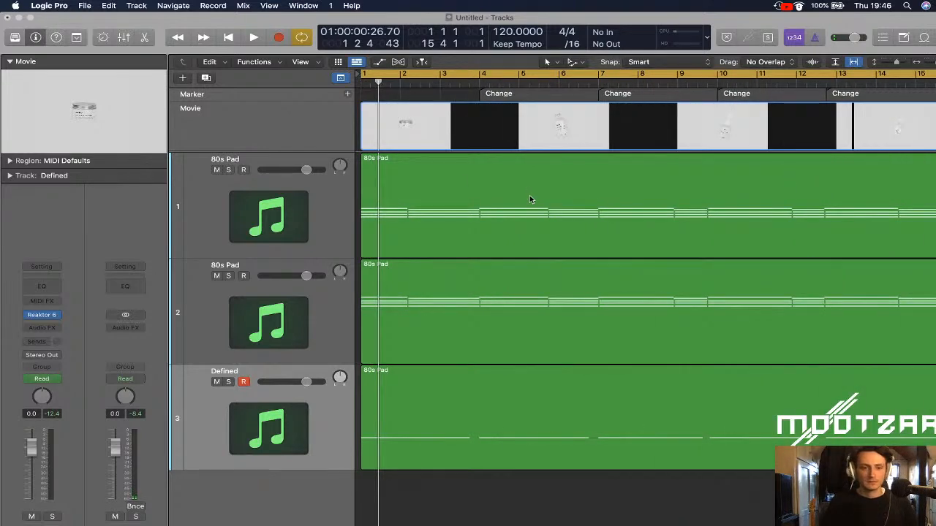
Rename the first 80s Pad track as Mid and the second one as Highs
double_click(262, 159)
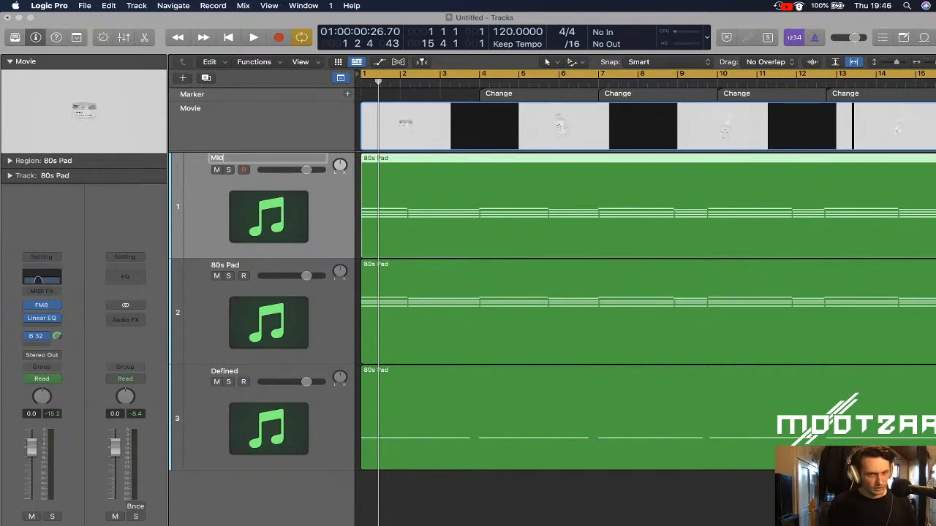
double_click(259, 266)
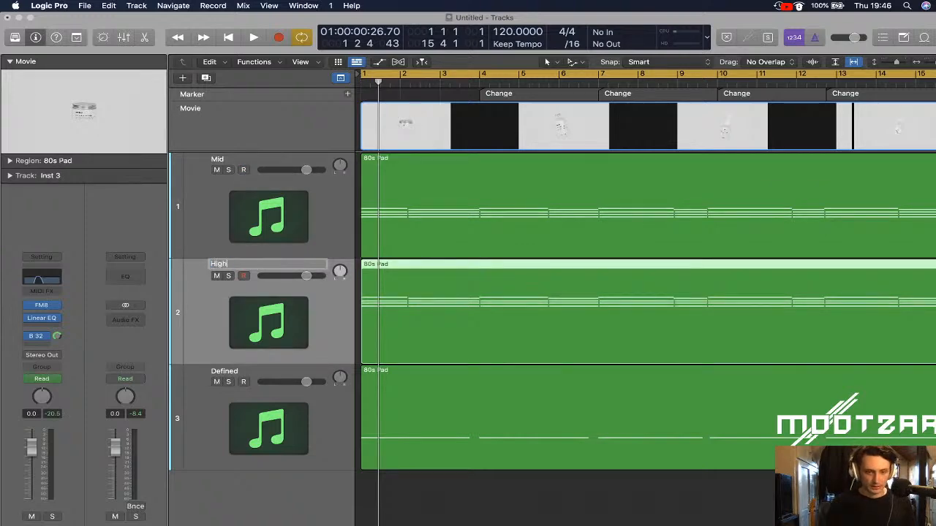
key(Return)
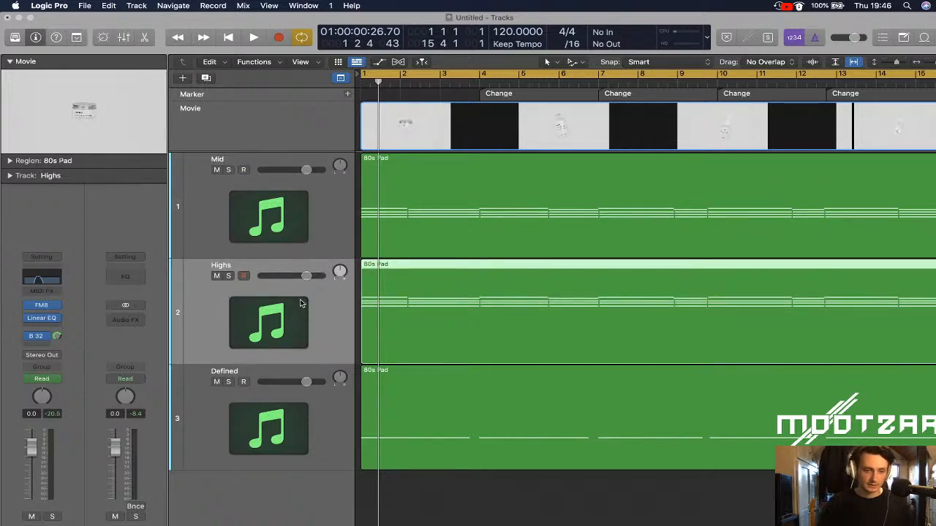
Insert a stereo Reaktor 6 MFX effect after the Linear EQ on the Highs track and open its instrument player view
click(56, 328)
mouse_move(73, 382)
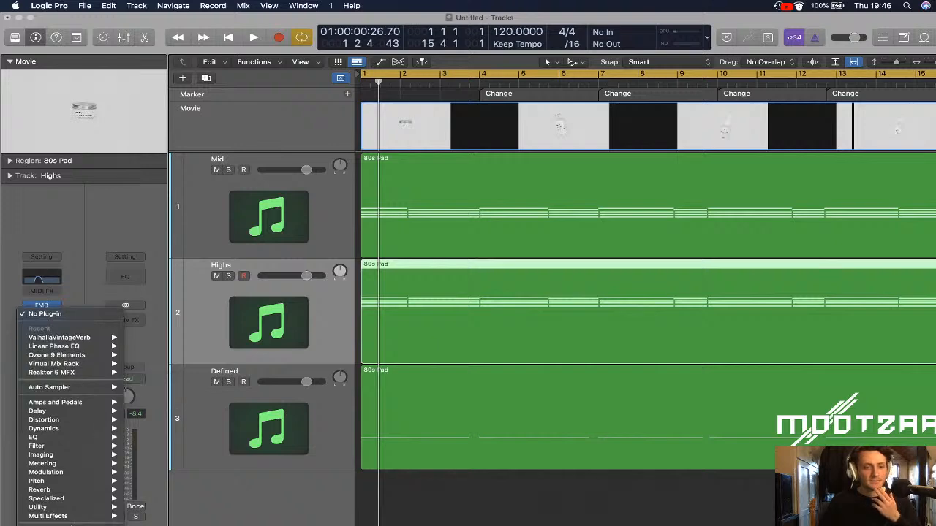
mouse_move(72, 525)
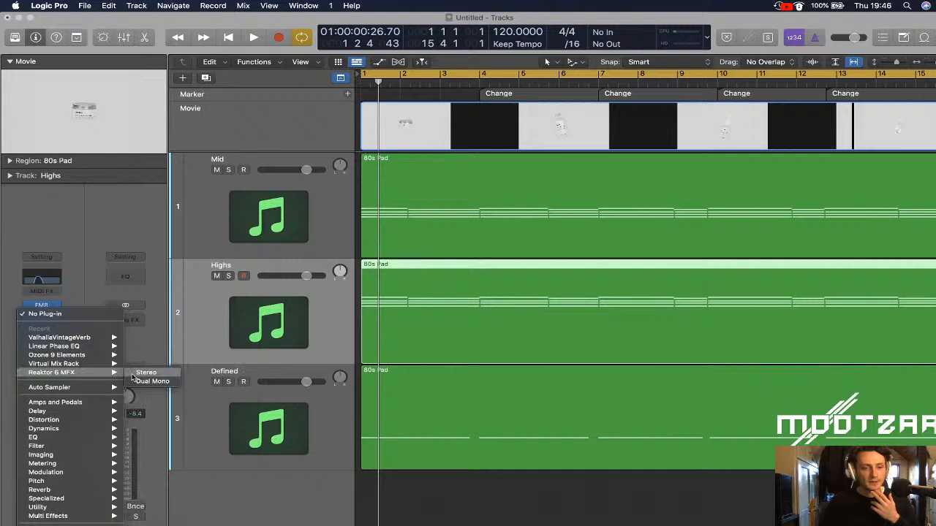
click(133, 374)
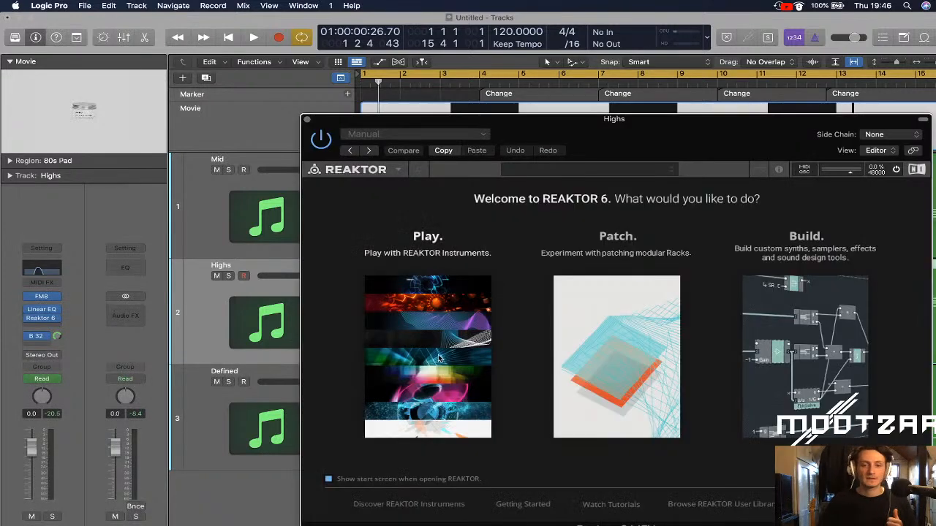
click(439, 327)
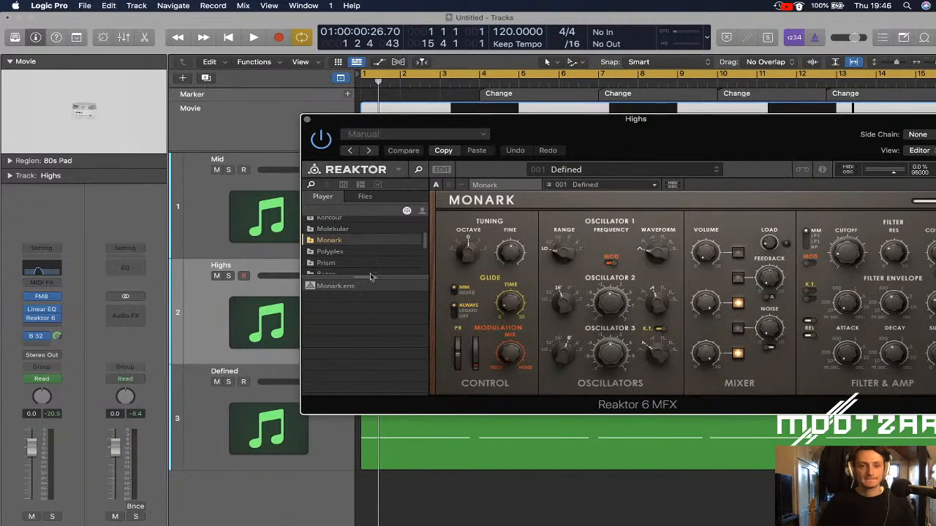
Browse to the Effects folder of the Reaktor Factory Library and select VHS 1.1.ens
scroll(369, 254, down, 5)
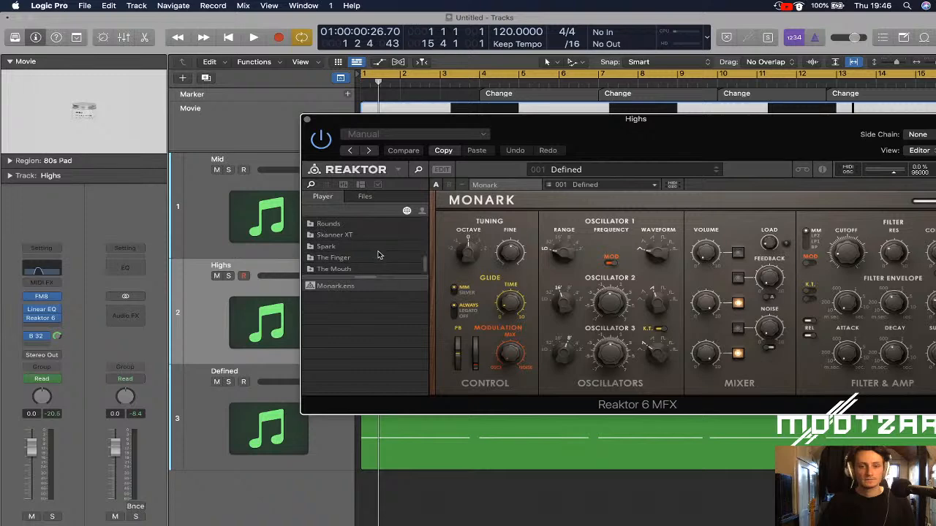
scroll(423, 263, up, 5)
drag(538, 135, 389, 99)
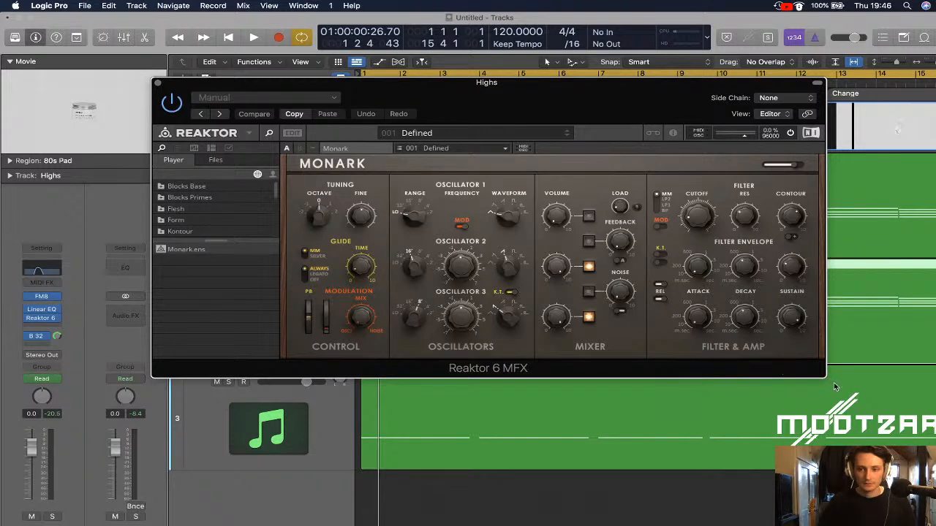
drag(277, 202, 277, 217)
scroll(219, 208, down, 3)
click(202, 207)
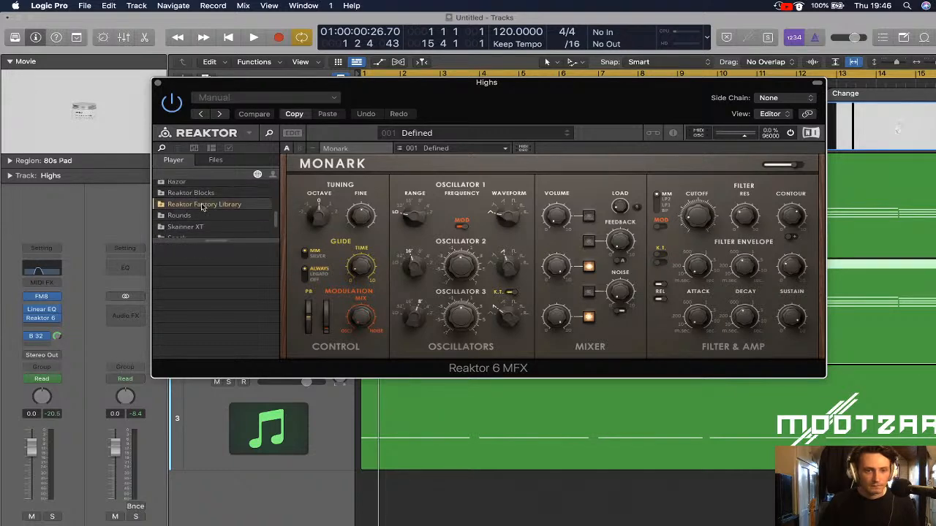
click(188, 228)
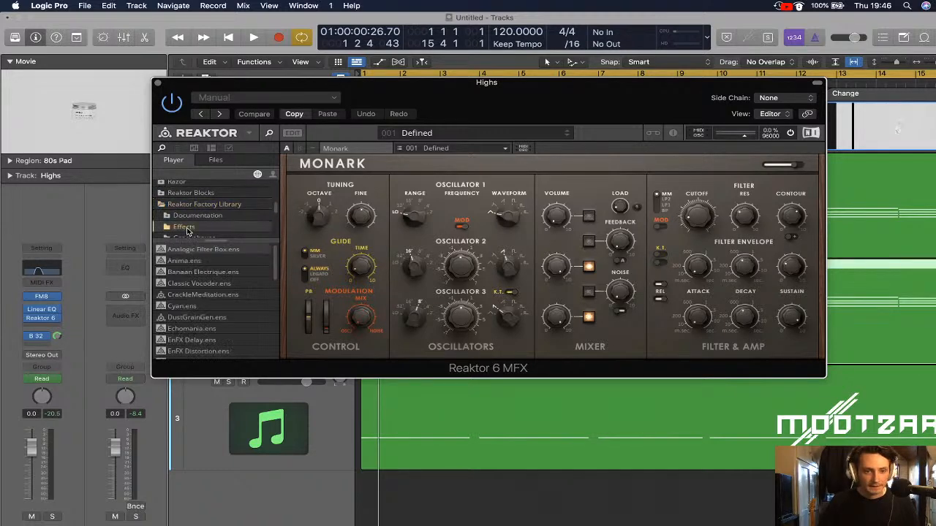
drag(276, 267, 285, 355)
click(177, 355)
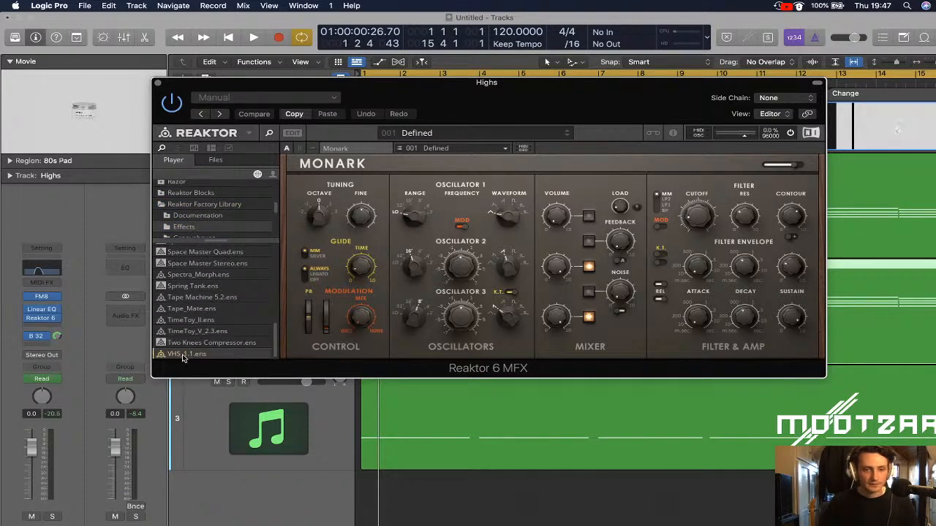
Load the VHS 1.1 ensemble on the Highs track and adjust its Flutter while the arrangement plays
double_click(177, 353)
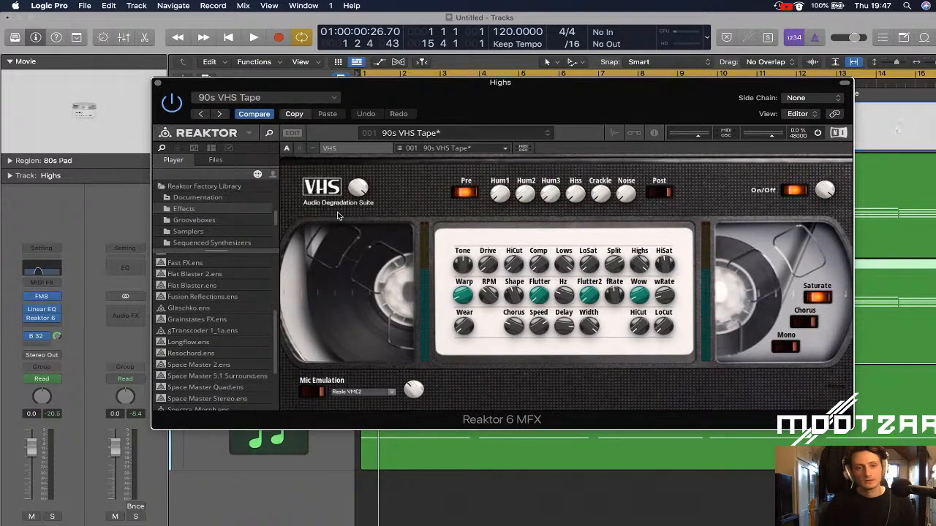
drag(499, 98, 472, 104)
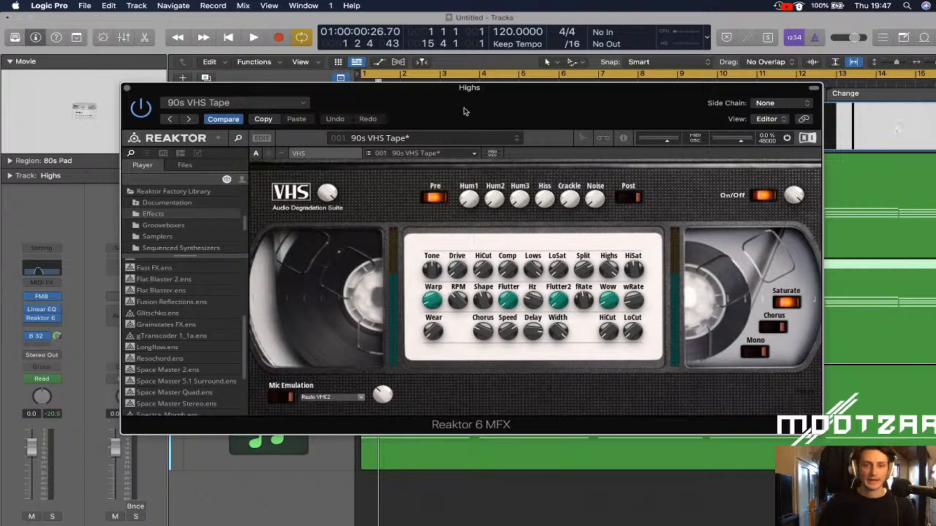
key(space)
drag(454, 109, 500, 87)
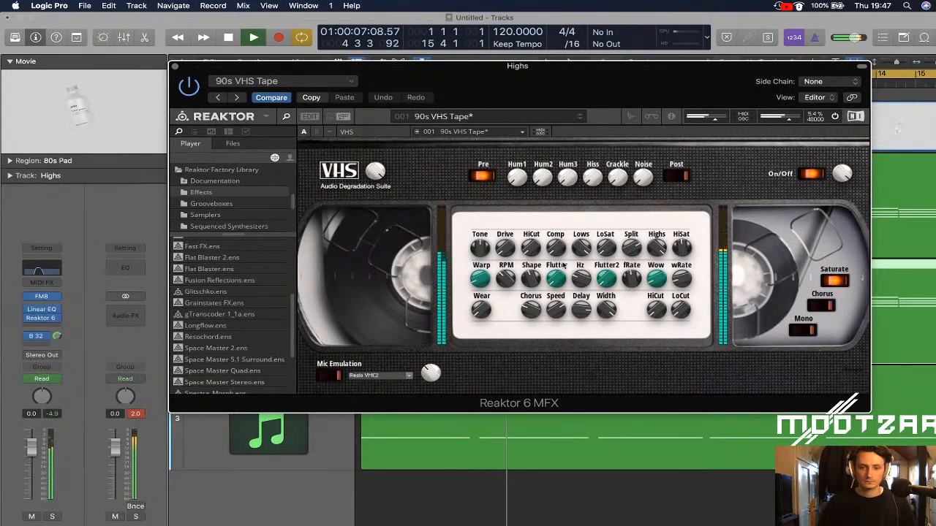
mouse_move(555, 283)
mouse_down()
mouse_move(558, 260)
mouse_move(559, 279)
mouse_up()
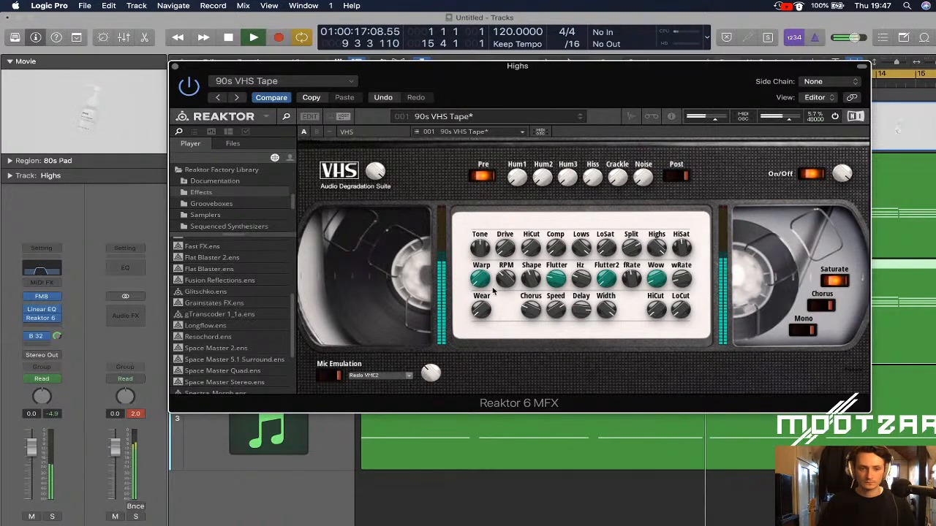
Balance the Highs track against the Mid track during playback, setting the Highs volume to -5.3 dB
drag(475, 65, 647, 67)
drag(305, 276, 288, 276)
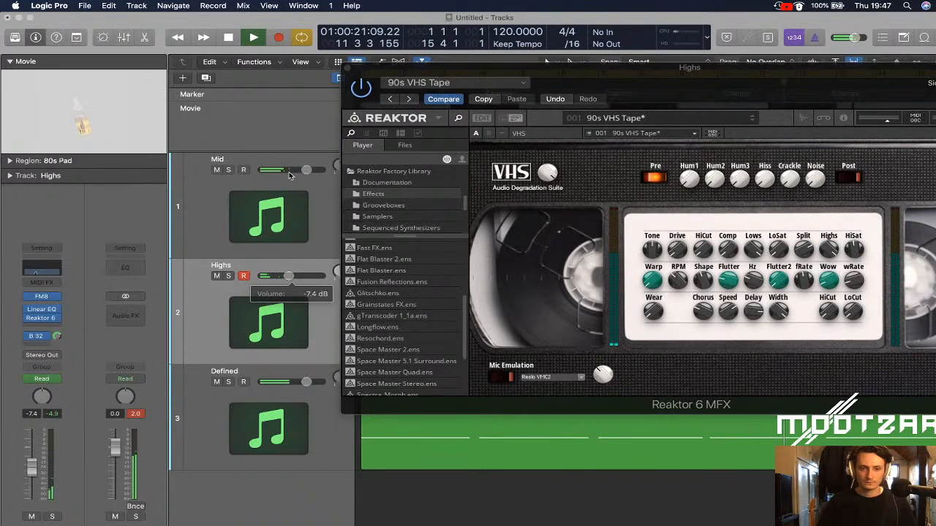
drag(309, 170, 301, 169)
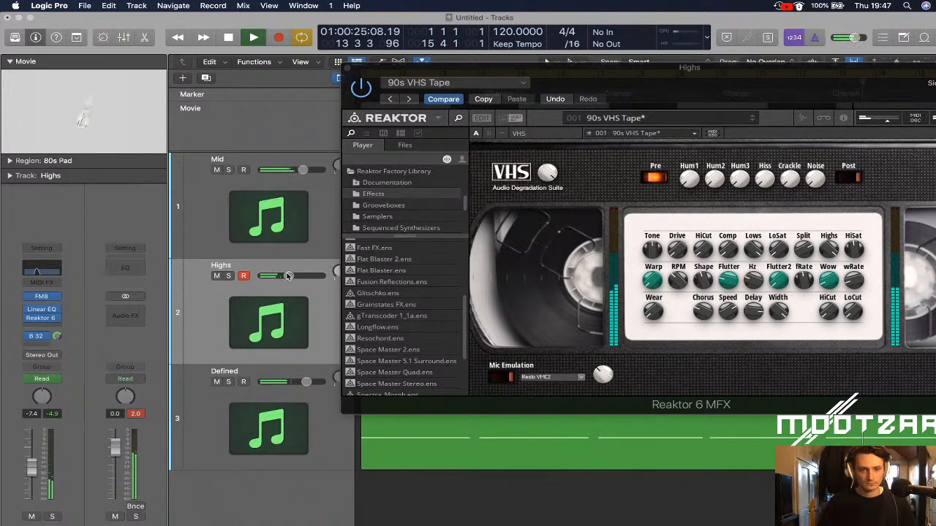
drag(307, 171, 311, 171)
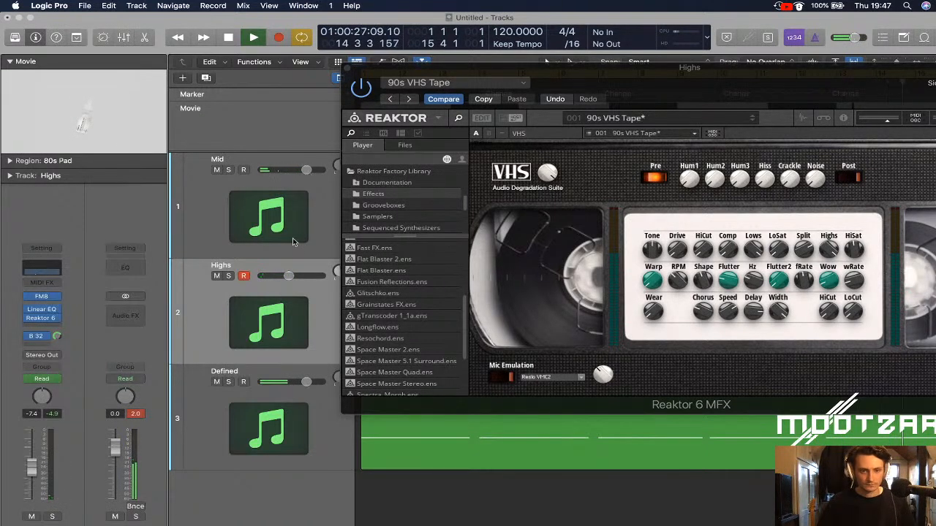
drag(290, 286, 293, 285)
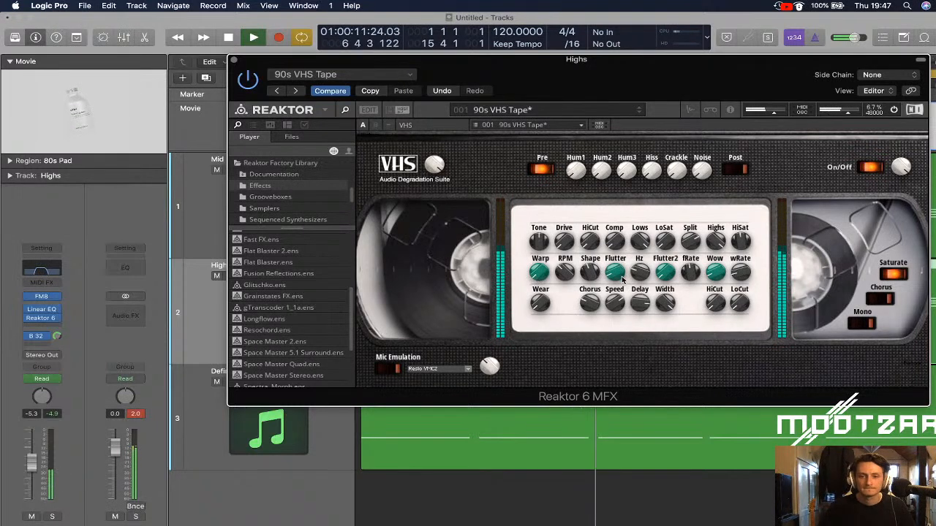
Switch off the VHS effect for comparison, bypass the Reaktor plug-in, close its window and stop playback
click(870, 170)
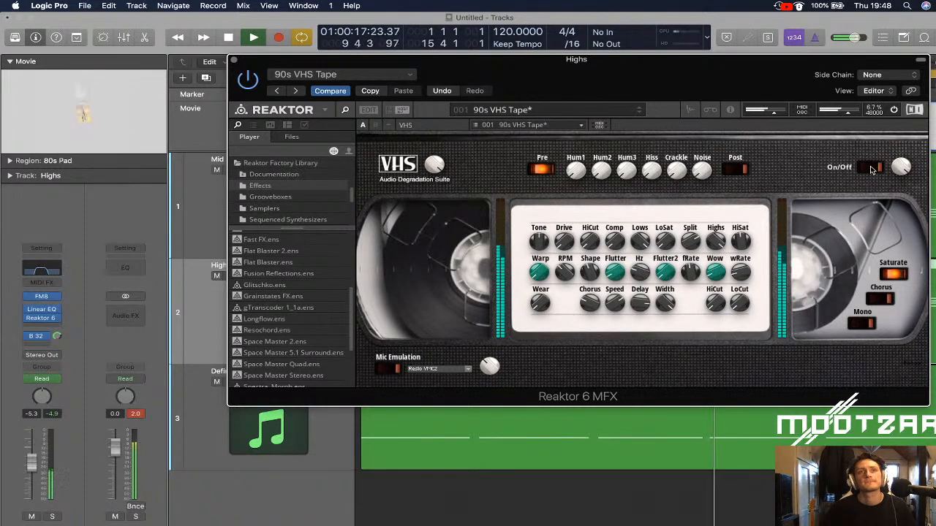
click(870, 168)
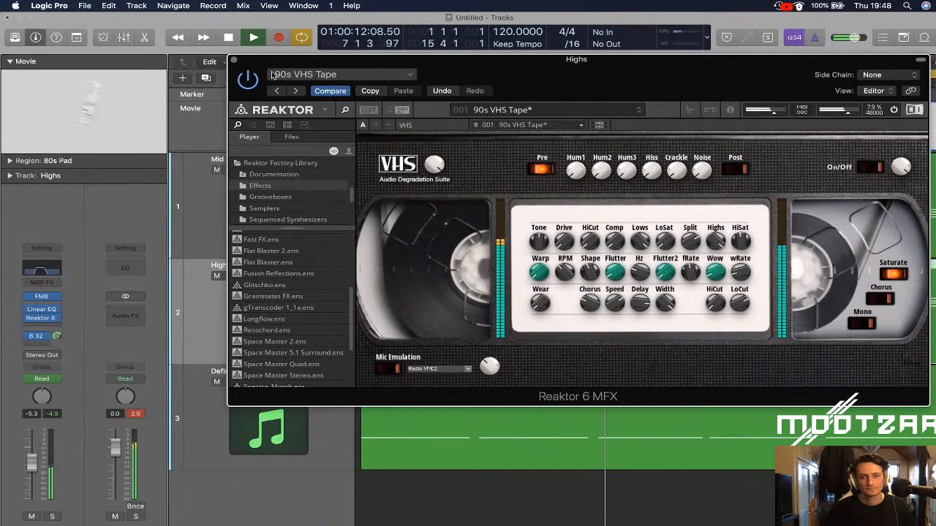
click(247, 79)
click(234, 60)
key(space)
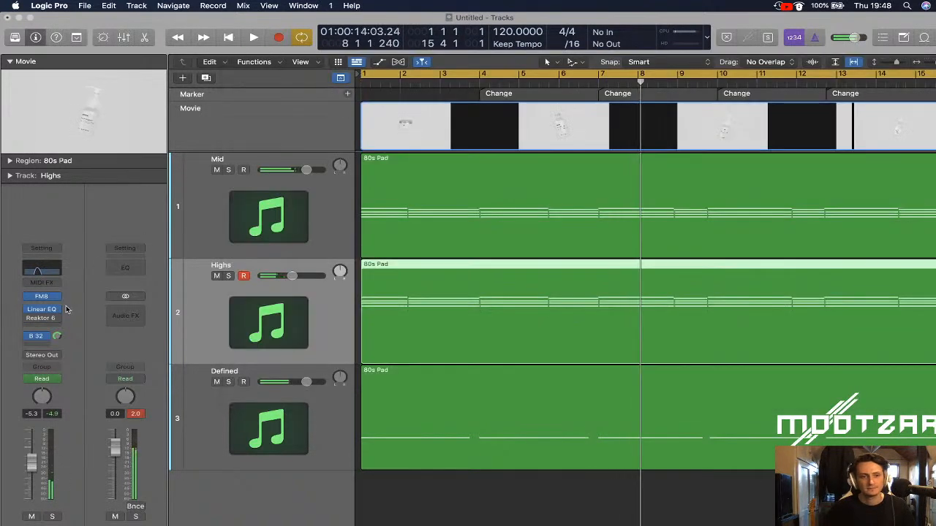
Replace the Reaktor 6 effect on the Highs track with a stereo Native Instruments Replika XT and reposition its window
click(57, 325)
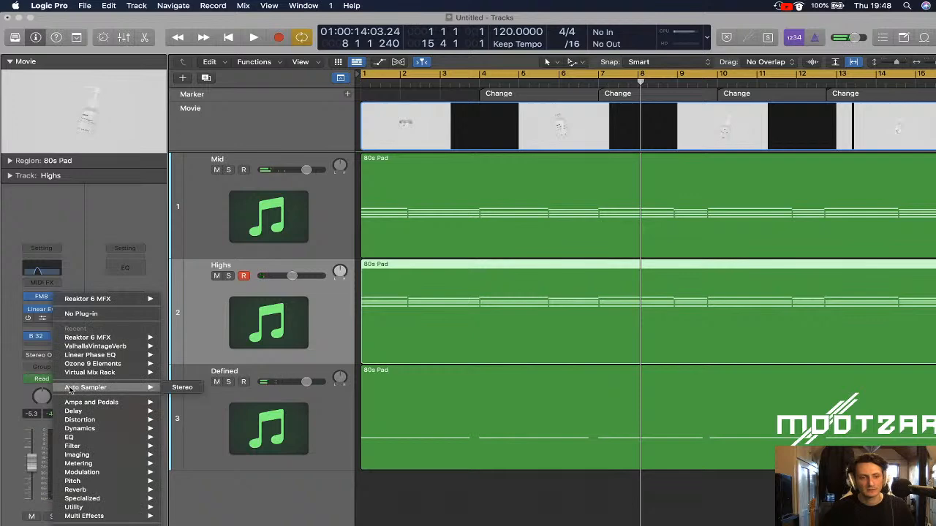
mouse_move(87, 525)
mouse_move(187, 525)
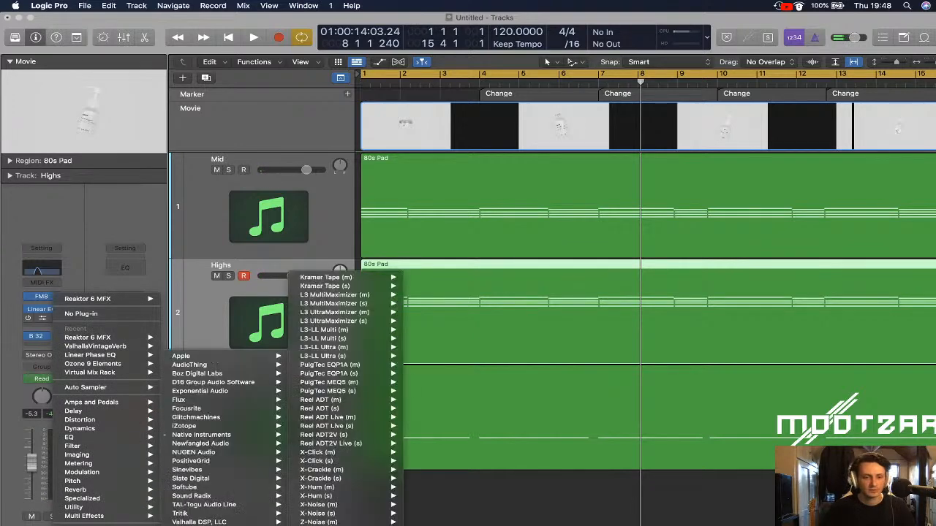
mouse_move(229, 437)
mouse_move(329, 454)
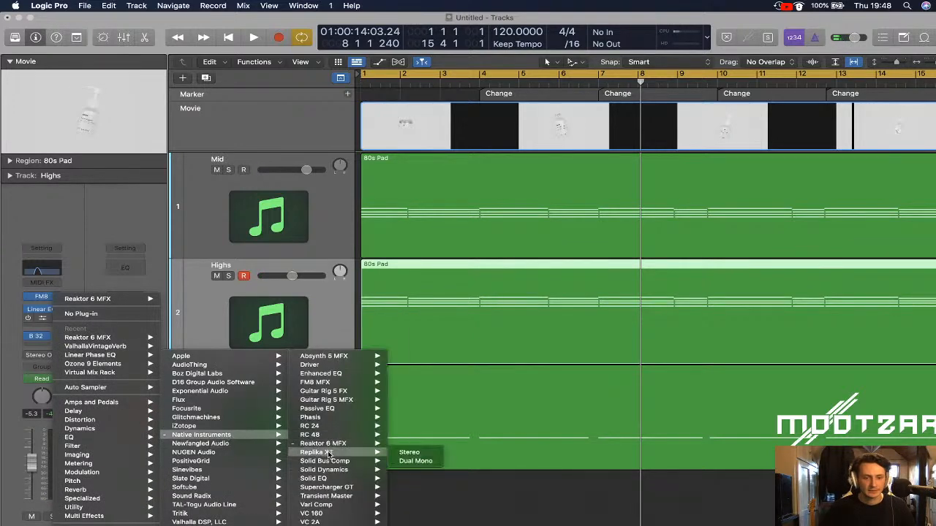
click(409, 453)
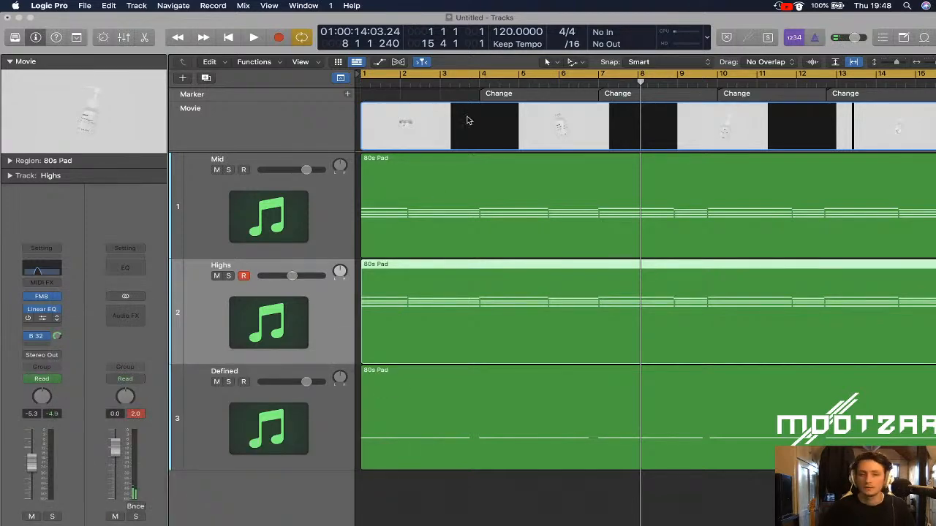
drag(539, 149, 556, 118)
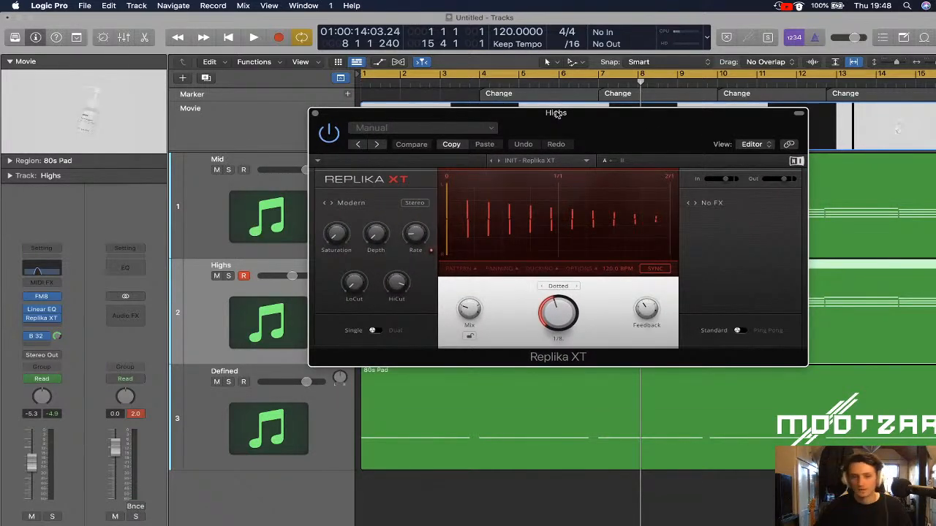
drag(549, 106, 516, 136)
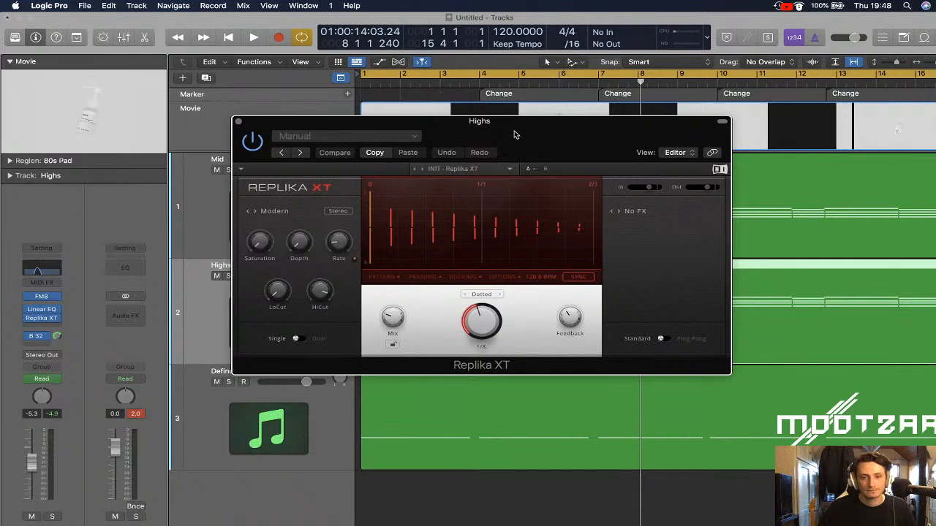
drag(514, 133, 606, 189)
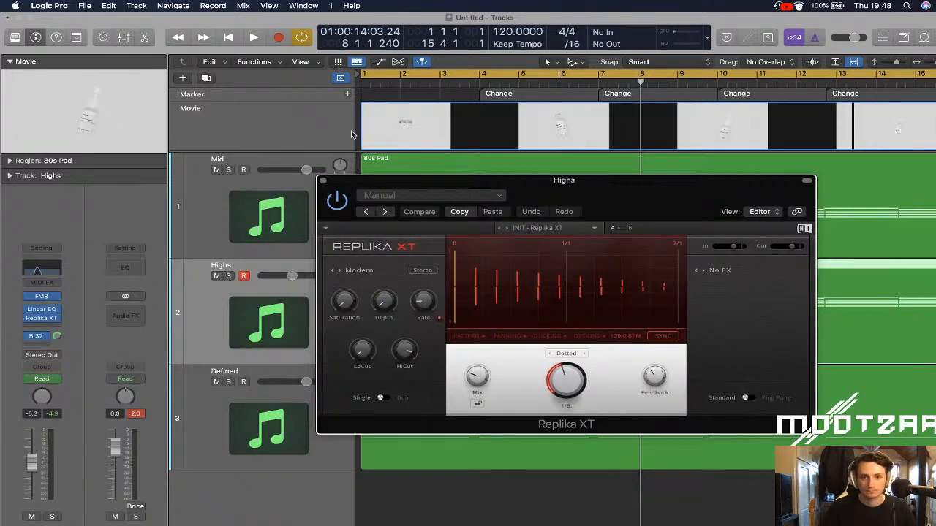
Play the arrangement from the start and raise the Highs track volume to -3.8 dB
click(303, 119)
key(space)
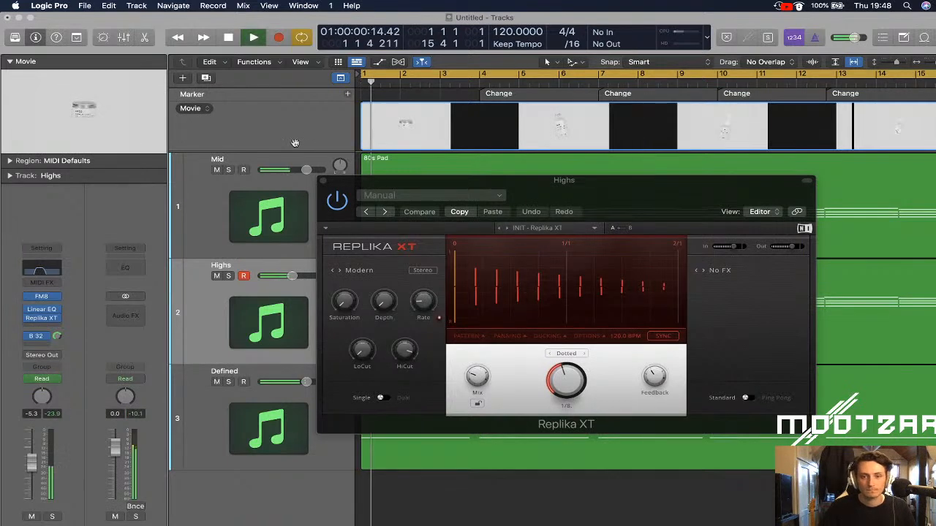
drag(577, 185, 582, 131)
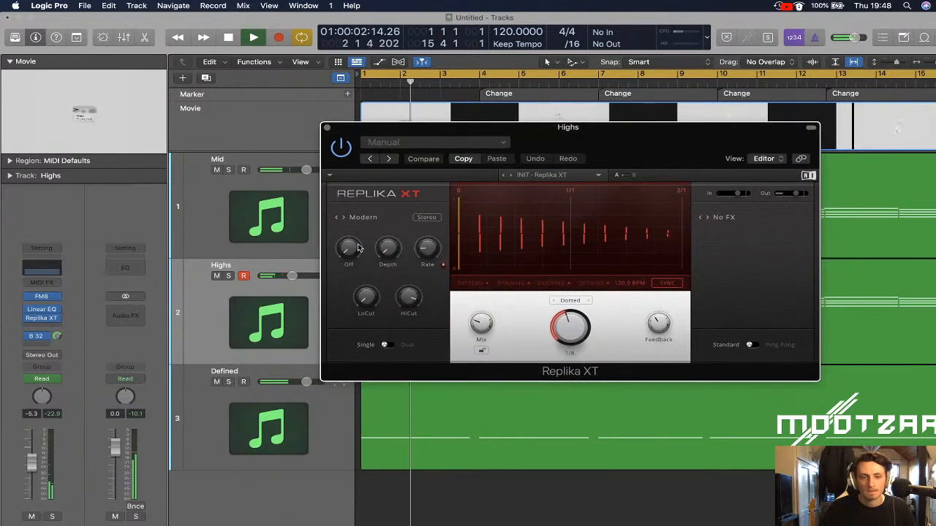
drag(296, 275, 300, 275)
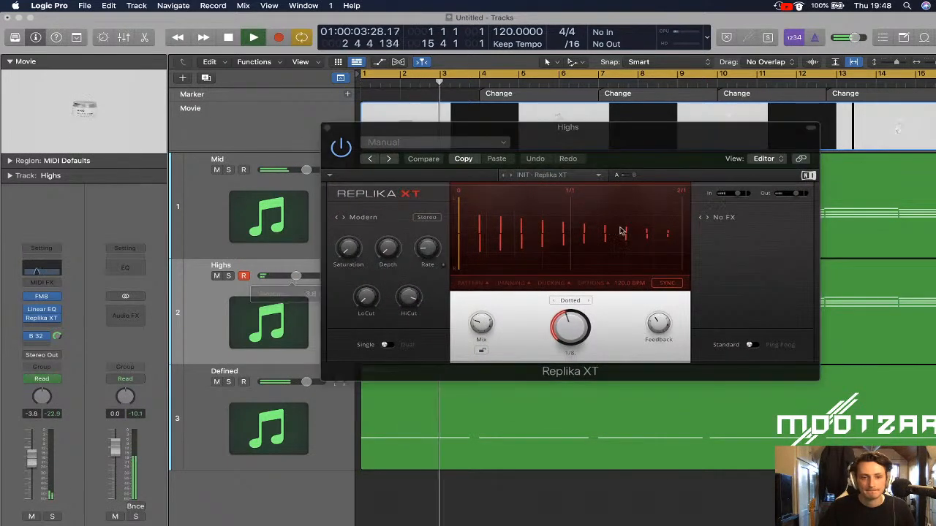
Add the Chorus effect in Replika XT, with a slightly lower chorus mix and a depth of 73%
click(729, 218)
click(652, 223)
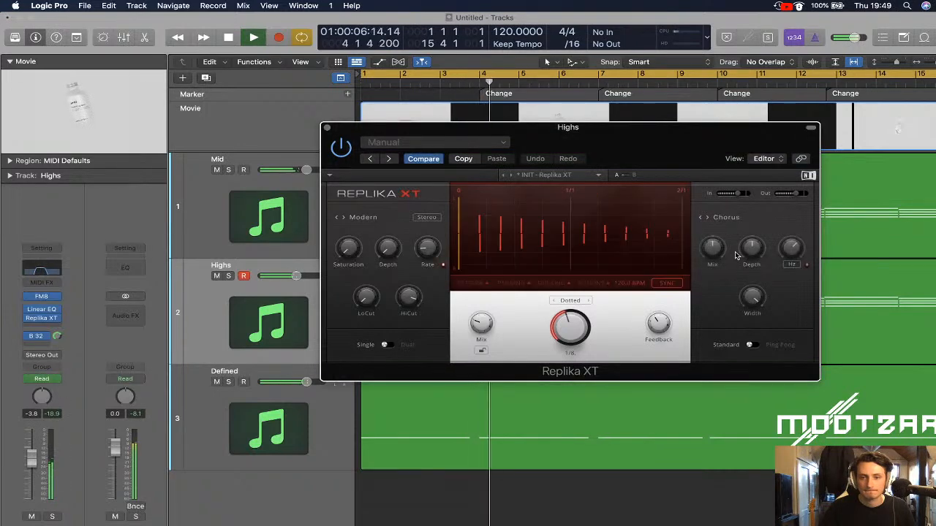
drag(711, 249, 751, 238)
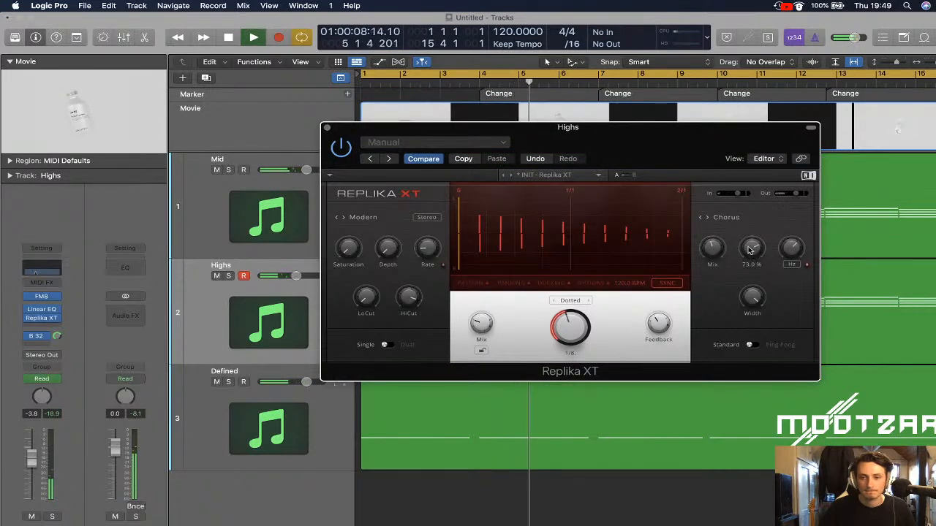
drag(752, 298, 755, 297)
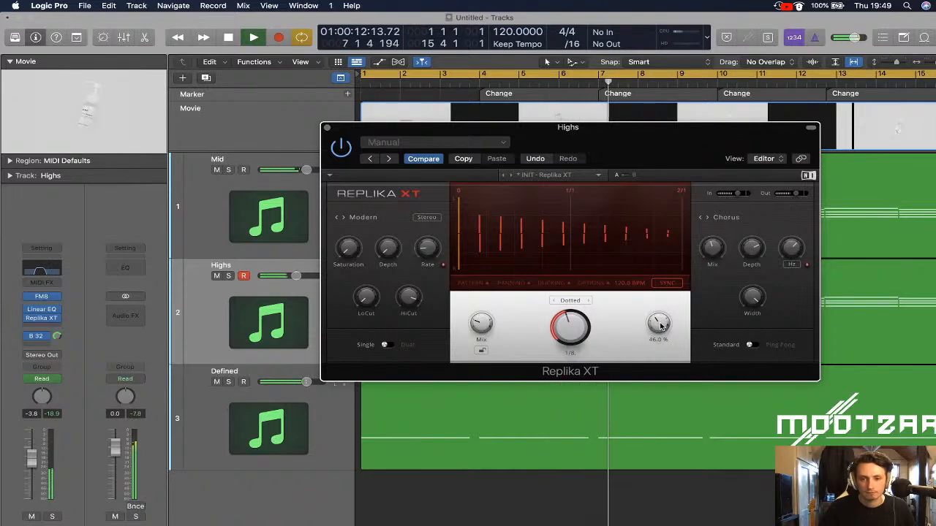
Solo the Highs track and shape the Replika XT delay with more saturation, a higher LoCut and 67% feedback
click(229, 277)
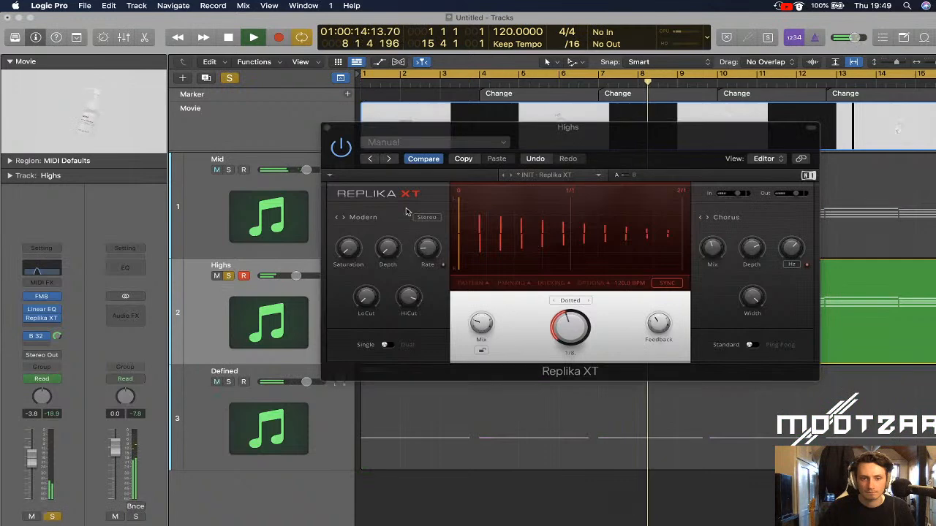
drag(348, 242, 348, 238)
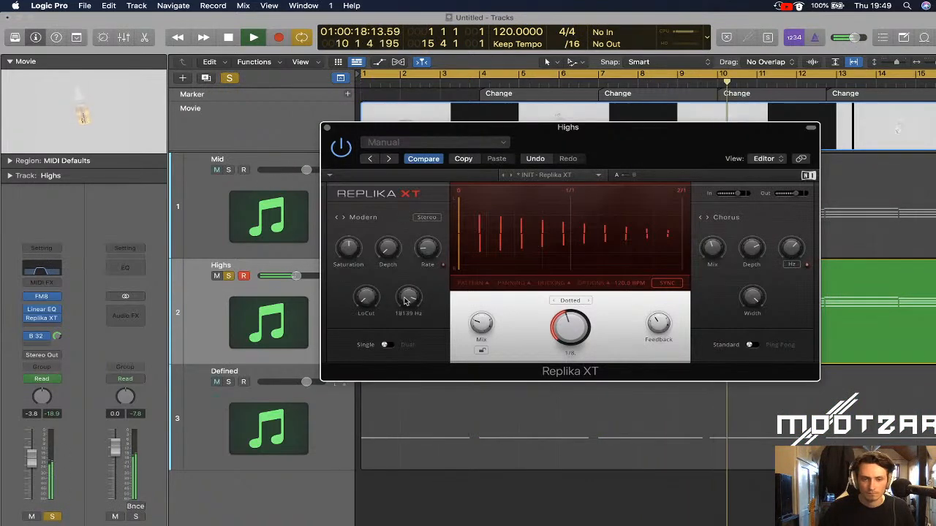
drag(367, 296, 367, 291)
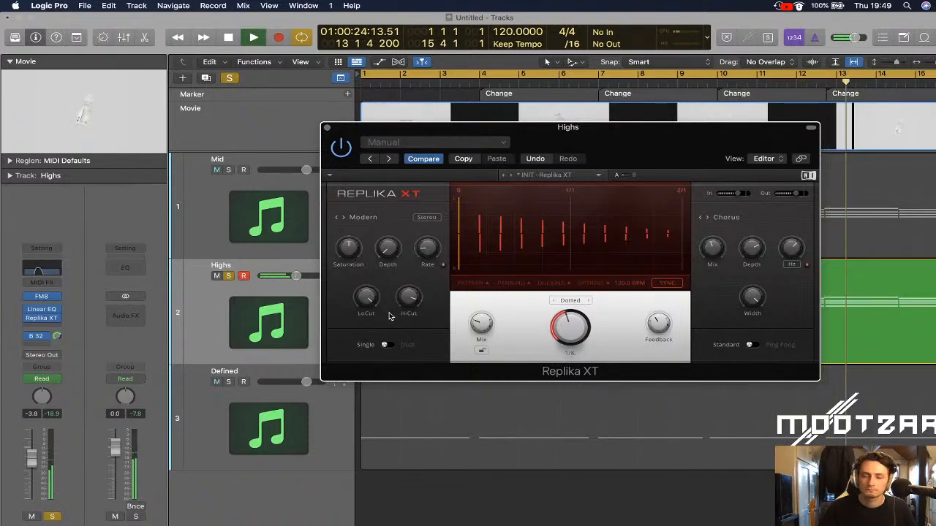
key(space)
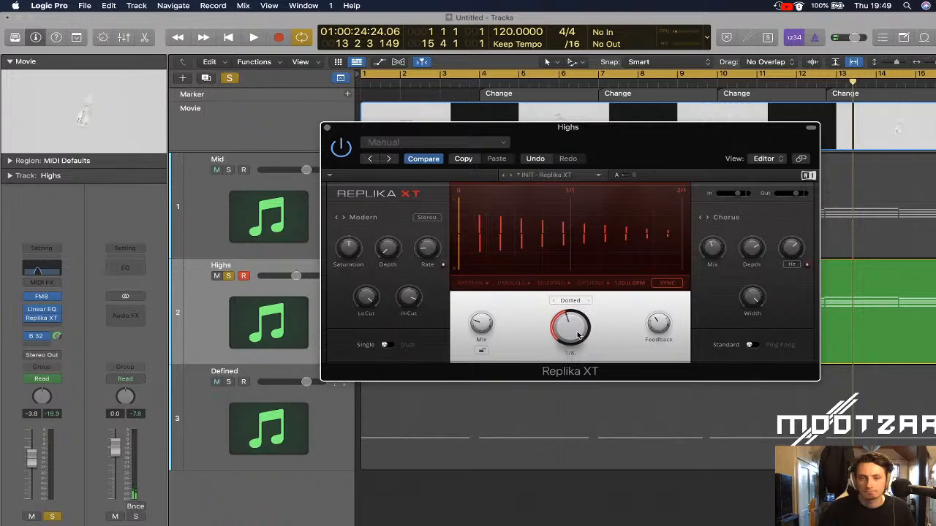
drag(659, 325, 659, 315)
key(space)
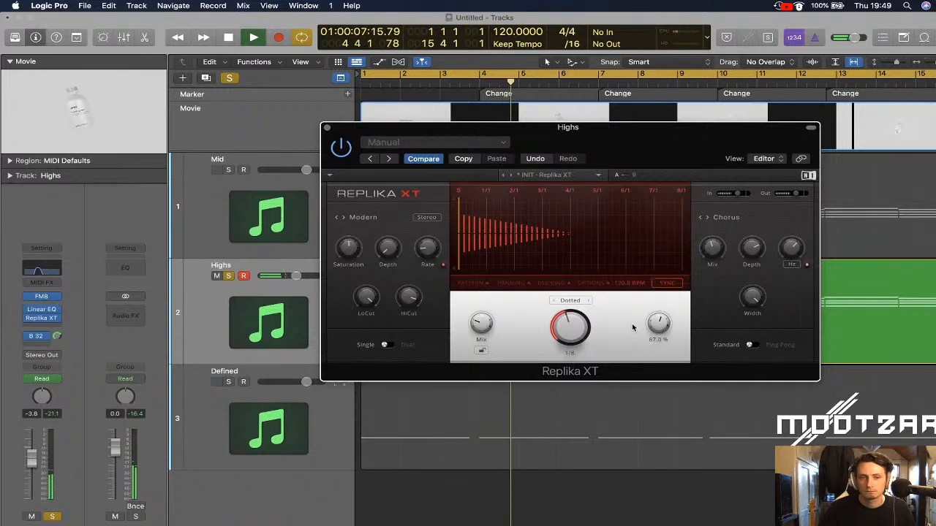
Try the Analogue delay style, switch Replika XT to Diffusion and raise the delay mix
click(363, 217)
click(570, 223)
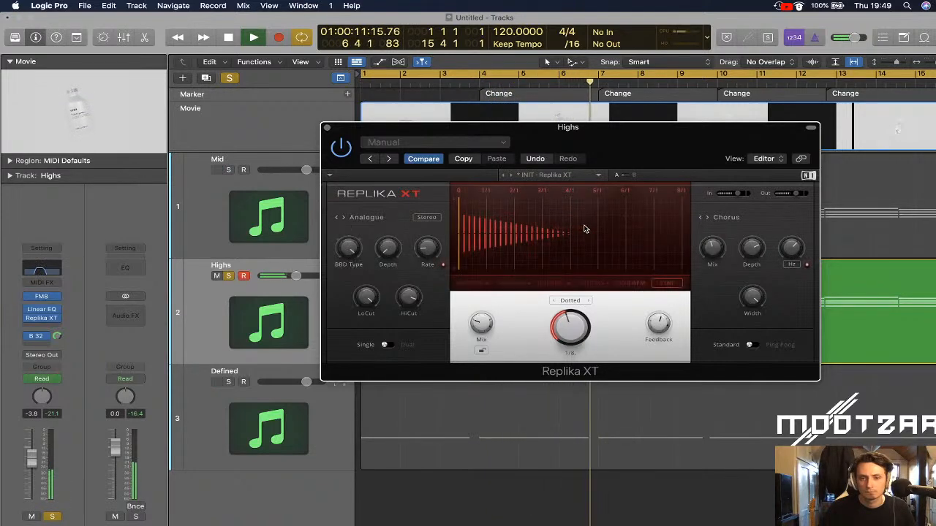
click(380, 219)
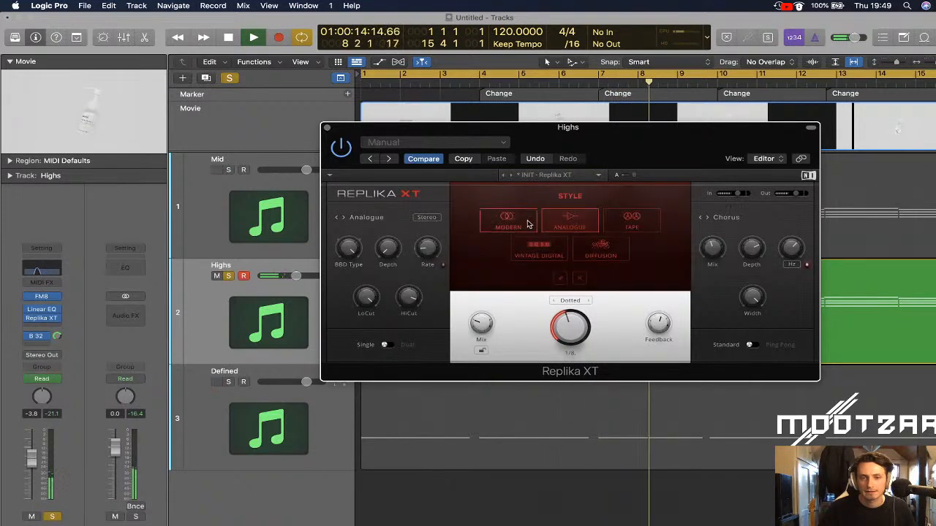
click(601, 249)
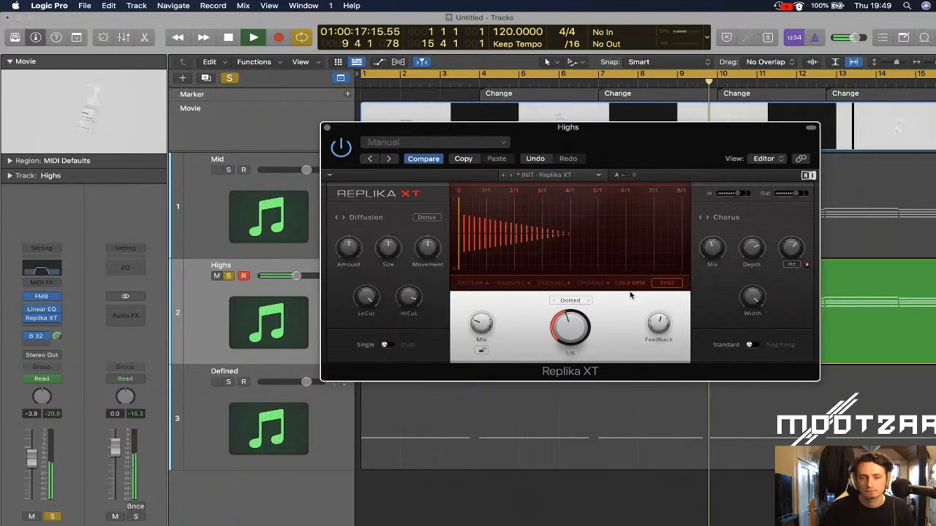
mouse_move(481, 322)
mouse_down()
mouse_move(481, 293)
mouse_move(481, 331)
mouse_up()
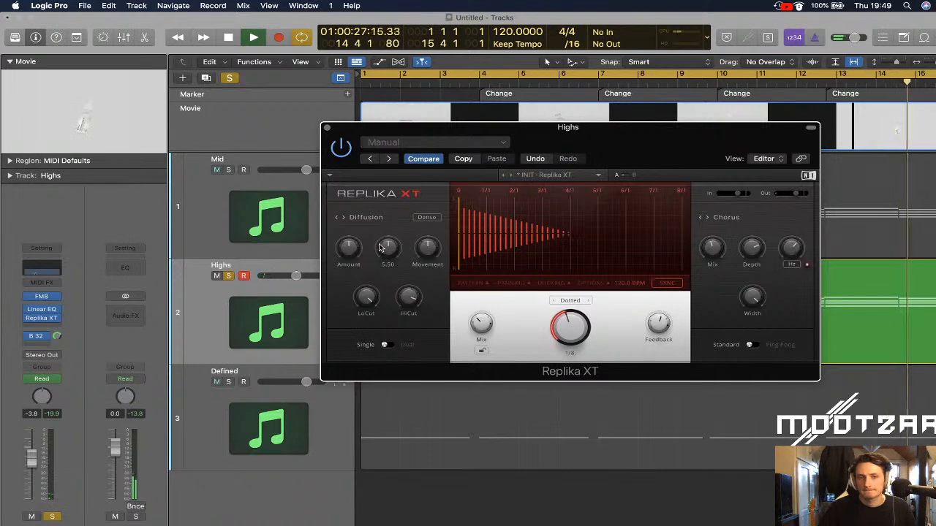
Close the Replika XT window and solo the Mid track together with Highs for playback
click(326, 127)
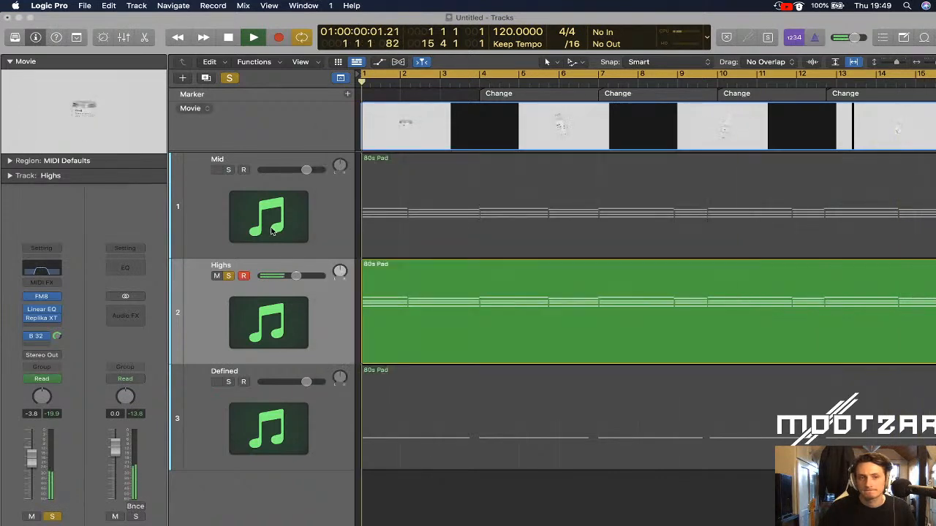
key(space)
click(229, 169)
key(space)
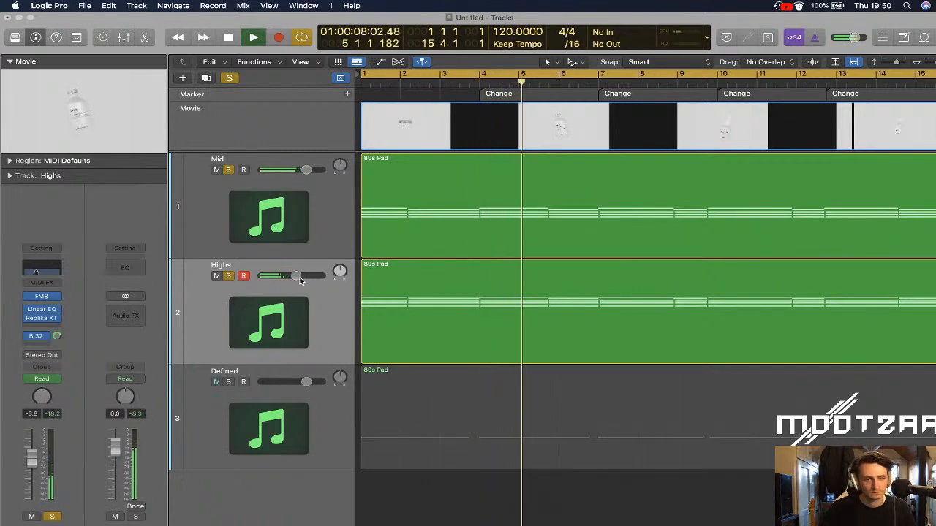
Try the Highs track's volume at -5, -7 and -10 dB against the Mid track during playback
double_click(32, 414)
text(-5)
key(Return)
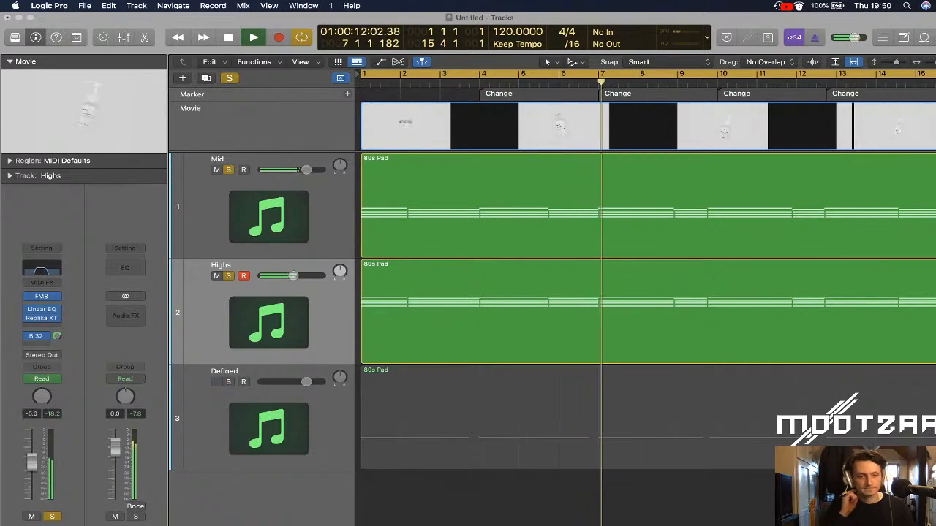
double_click(33, 413)
text(-7)
key(Return)
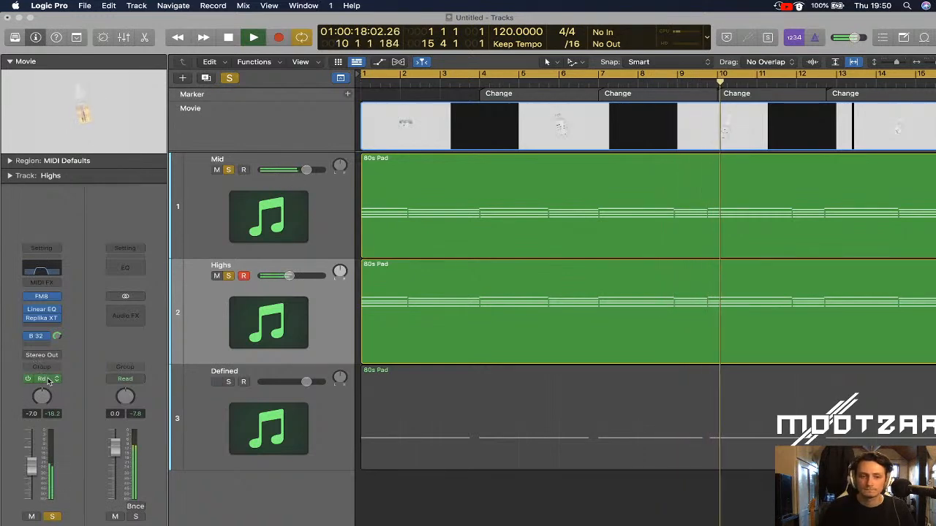
double_click(33, 413)
text(-10)
key(Return)
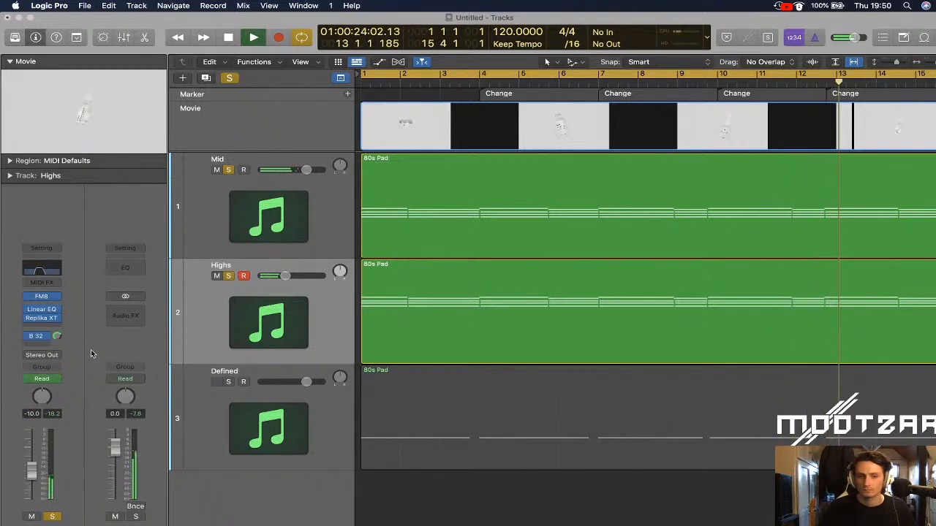
Set the Highs track's volume to -8 dB and compare the mix without and with Highs before stopping playback
double_click(36, 415)
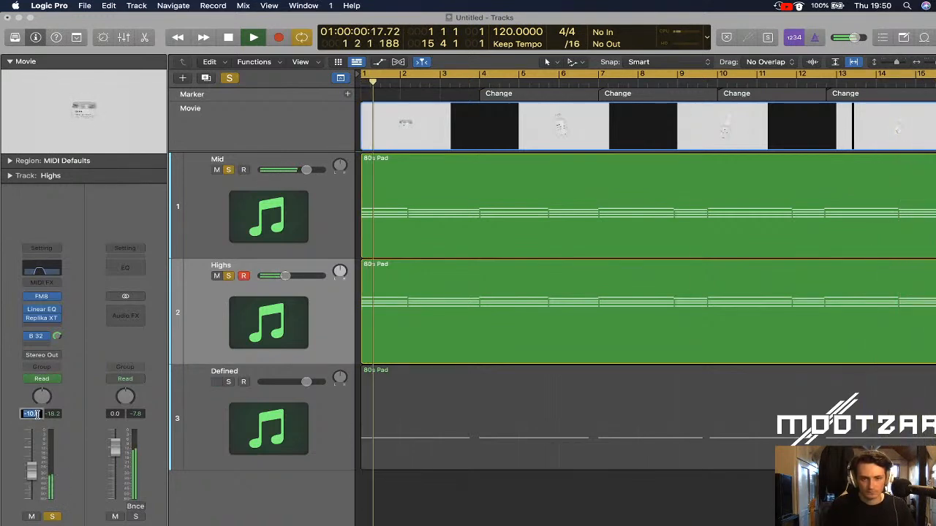
text(-8)
key(Return)
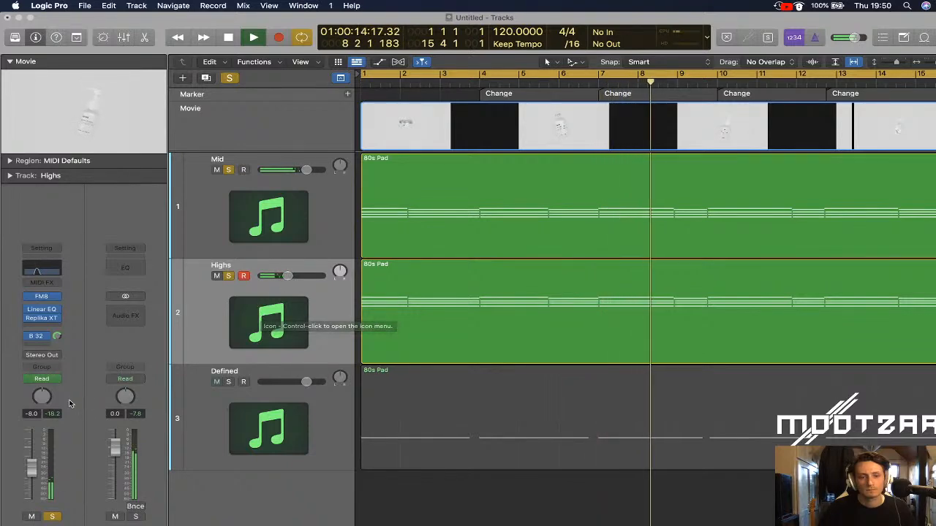
click(228, 276)
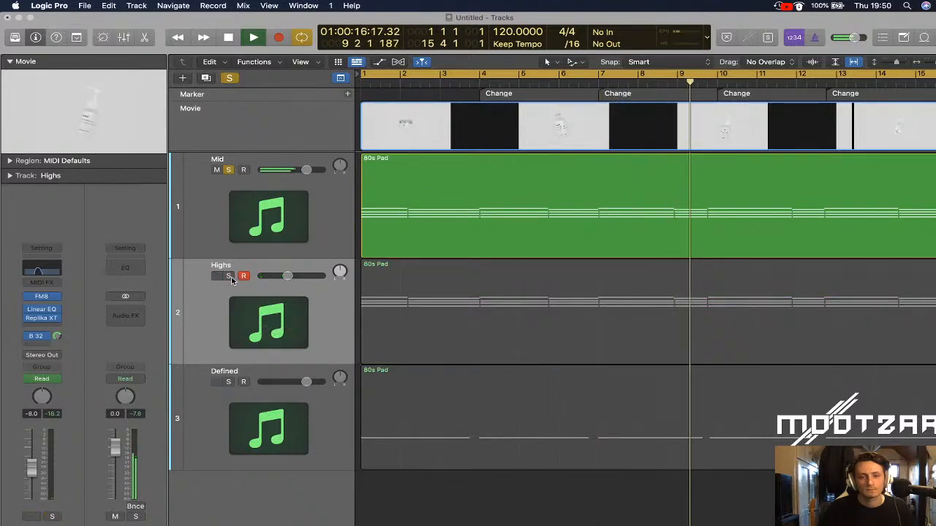
click(228, 277)
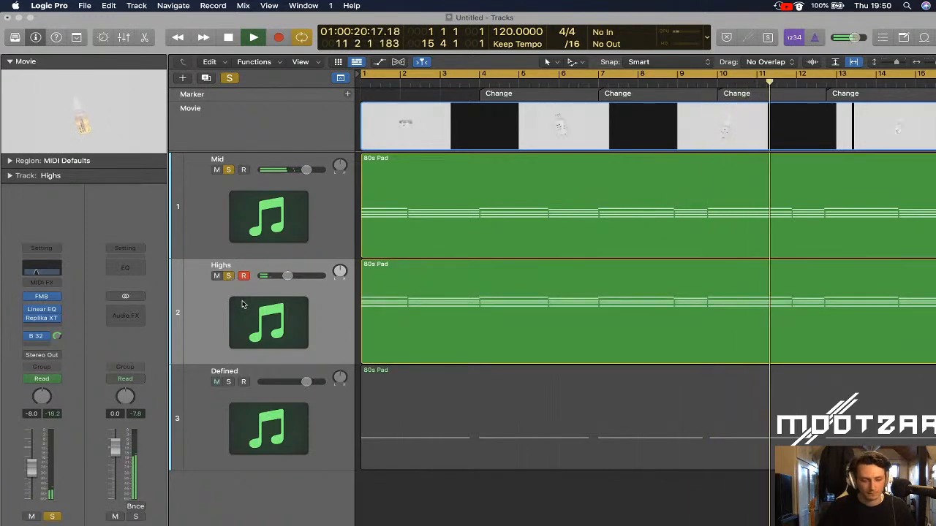
key(space)
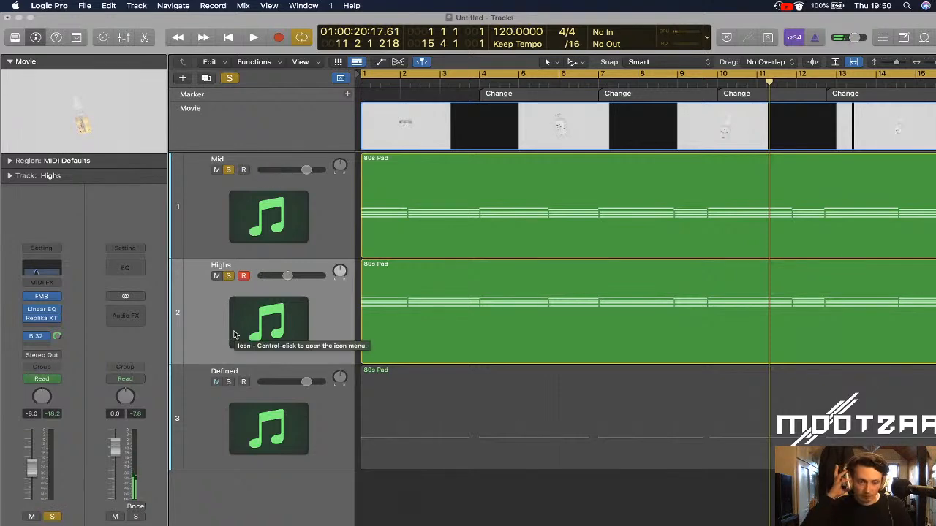
Unsolo the Highs and Mid tracks and play all three tracks from the beginning
mouse_move(306, 525)
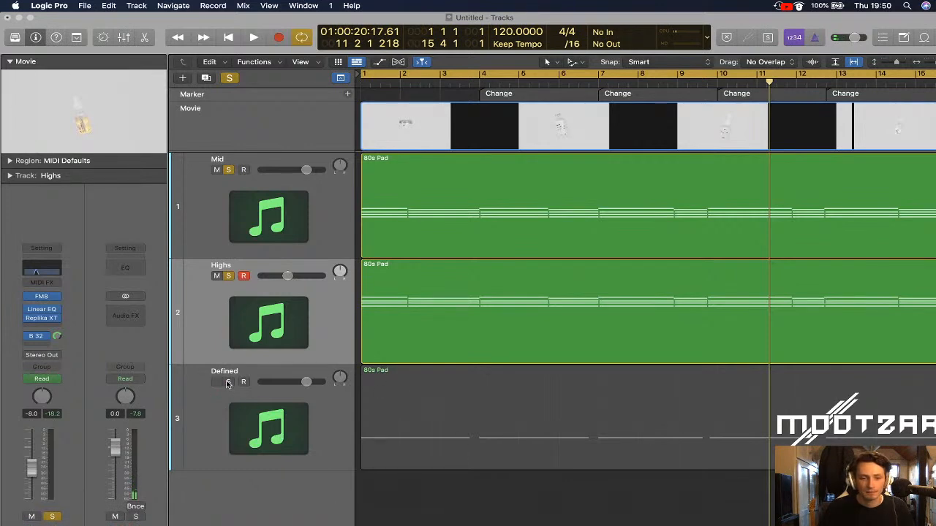
key(Up)
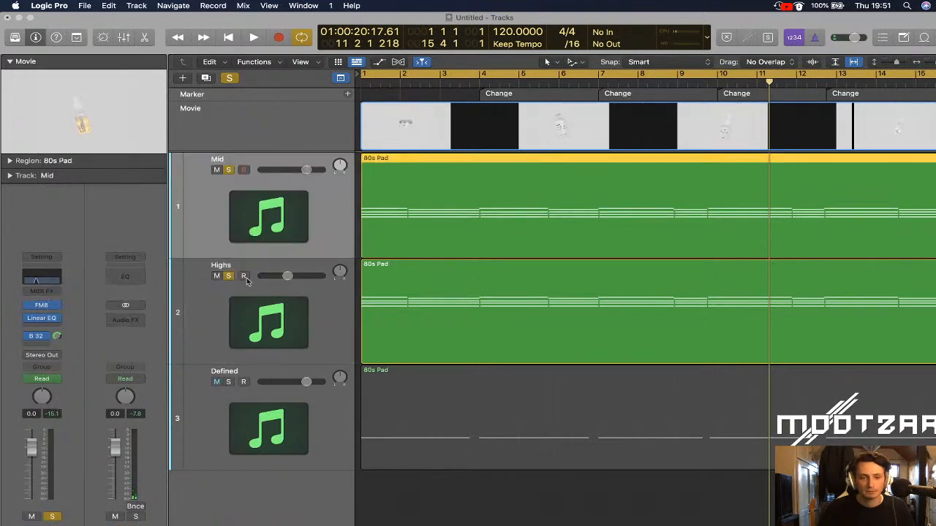
click(228, 275)
click(228, 171)
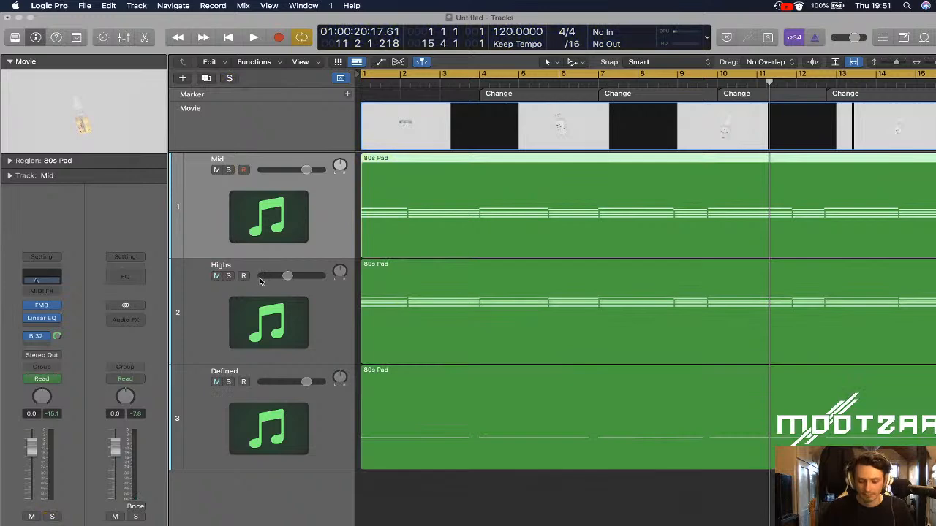
key(Return)
key(space)
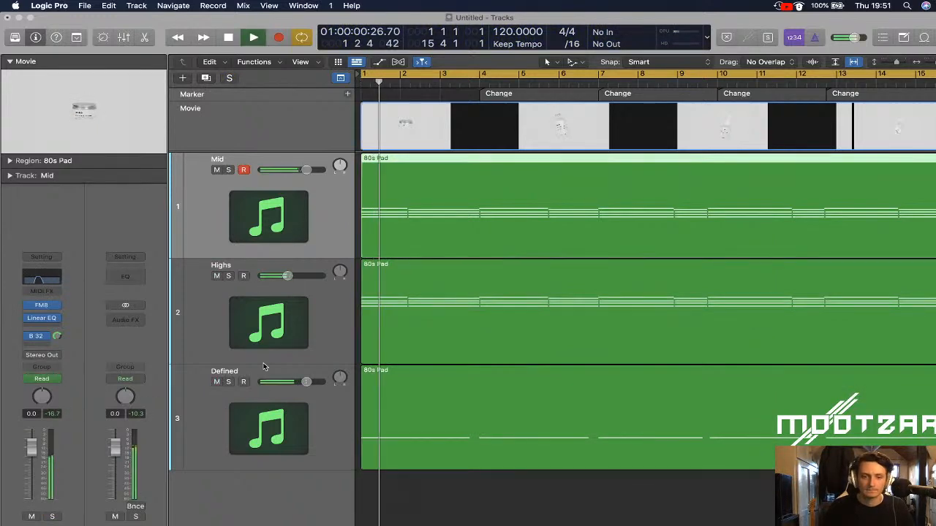
Insert Slate Digital's Virtual Mix Rack in stereo as an audio effect on the Defined track
key(Down)
key(Down)
click(39, 329)
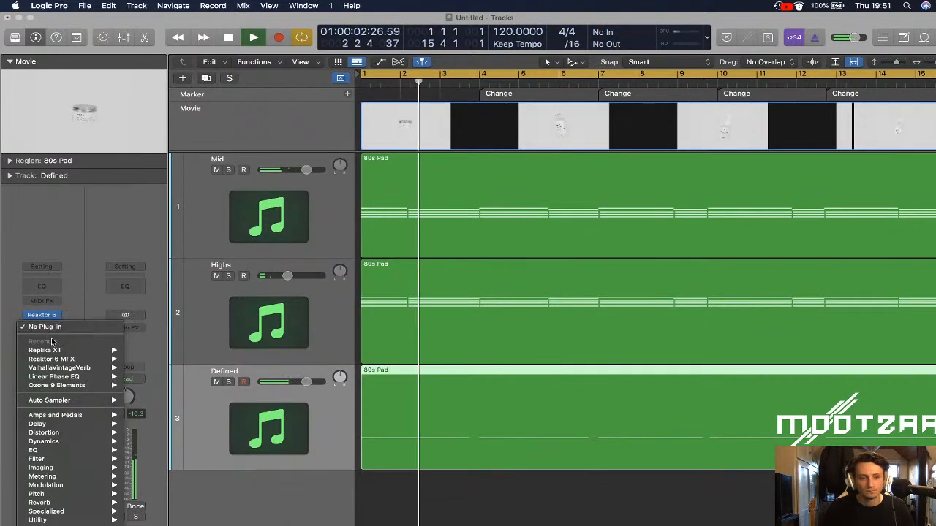
mouse_move(51, 519)
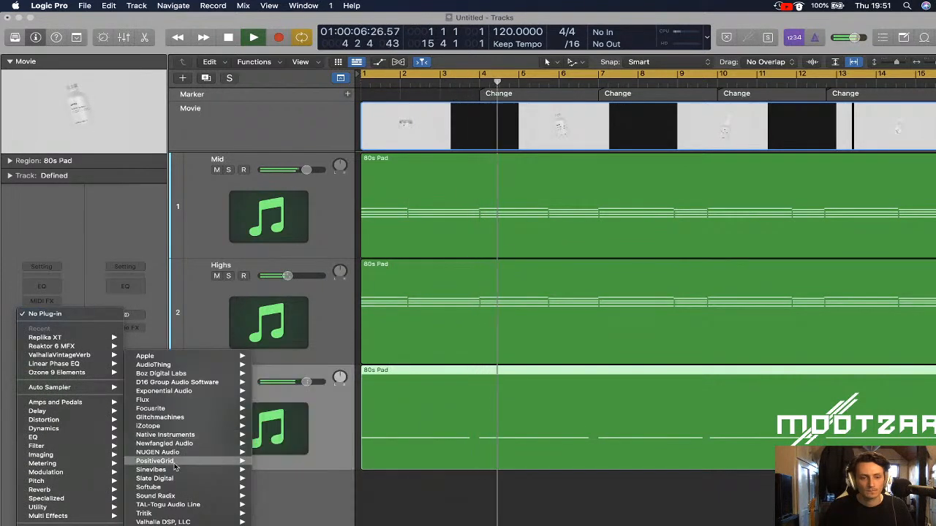
mouse_move(244, 480)
mouse_move(292, 479)
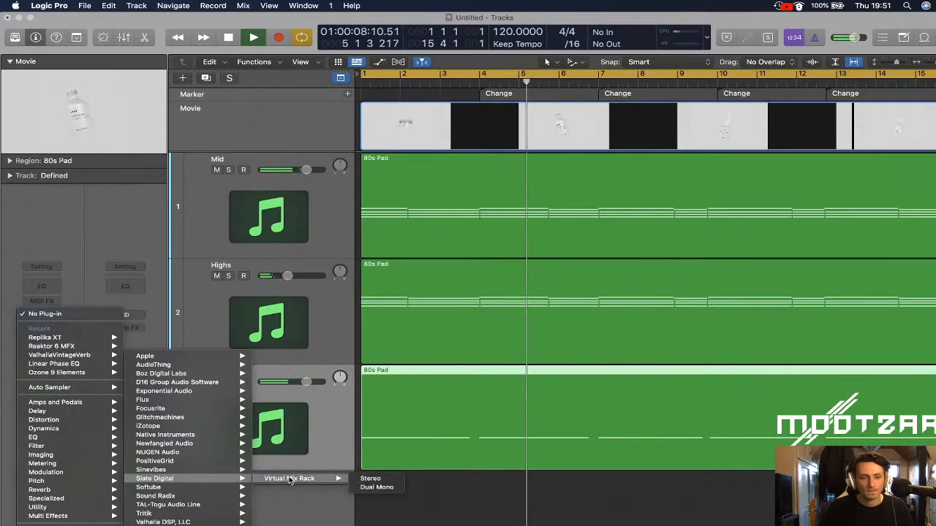
click(372, 479)
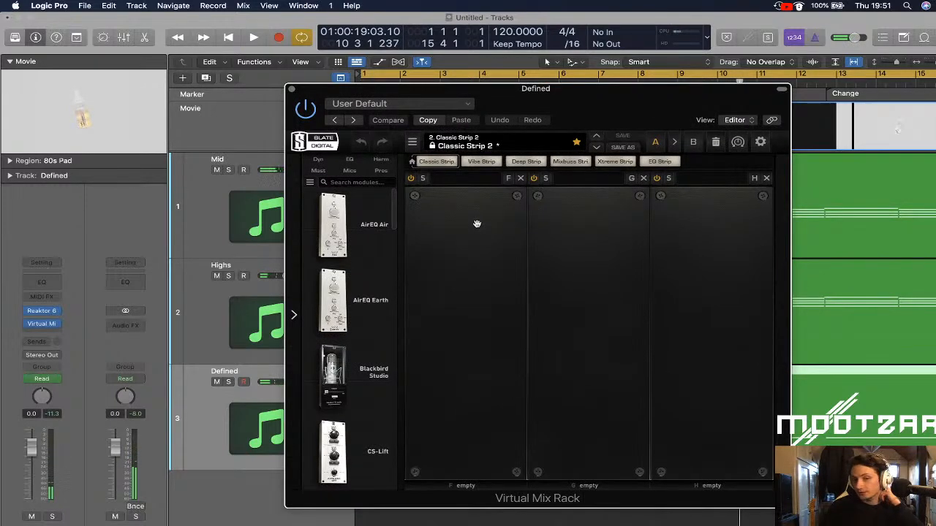
Browse the dynamics, mastering and EQ modules and load the FG-N EQ into rack slot F
click(318, 160)
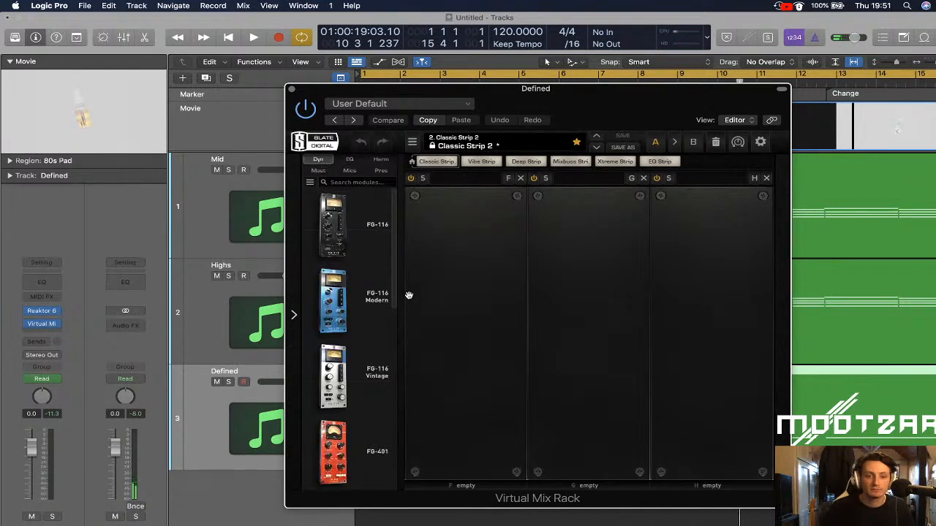
drag(395, 254, 408, 395)
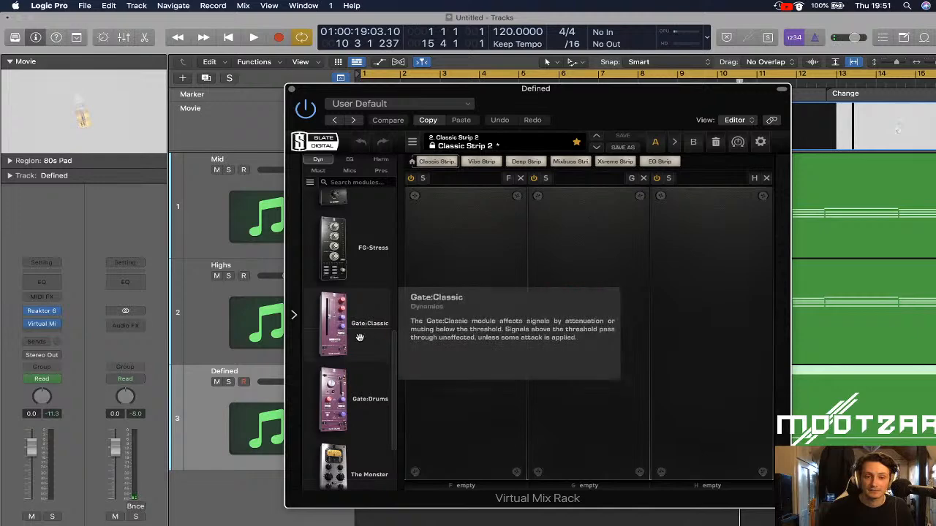
drag(395, 362, 392, 205)
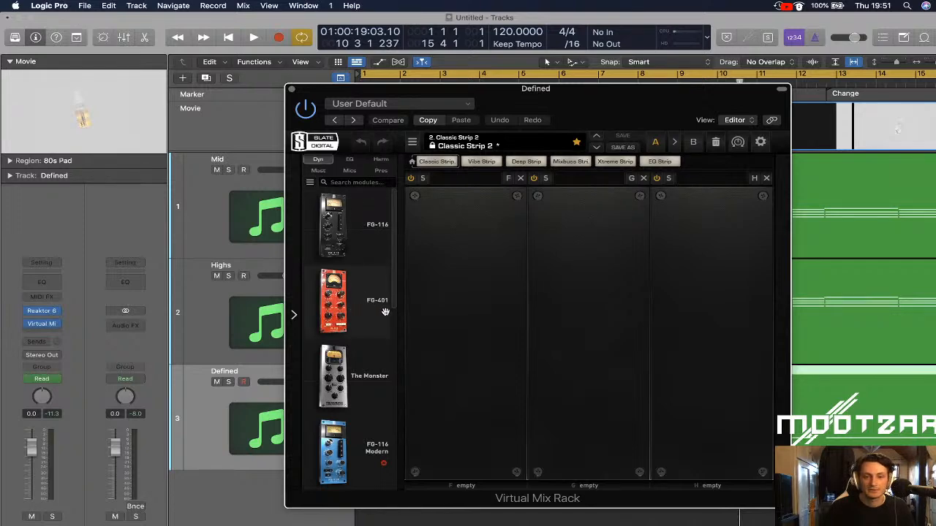
click(318, 169)
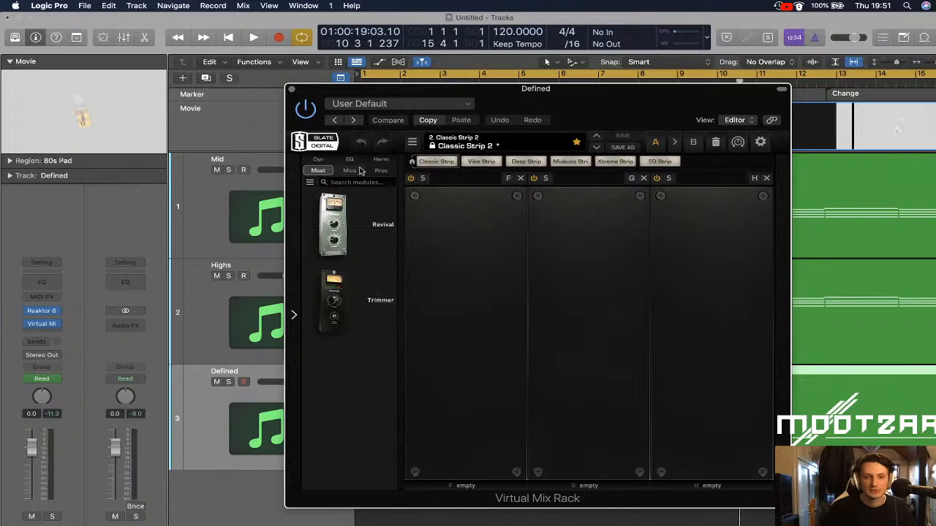
click(354, 164)
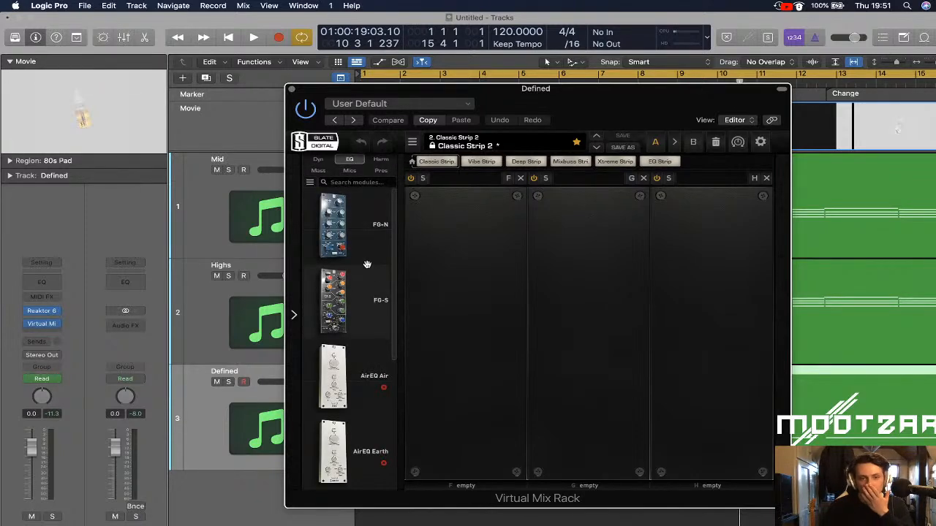
drag(335, 232, 448, 247)
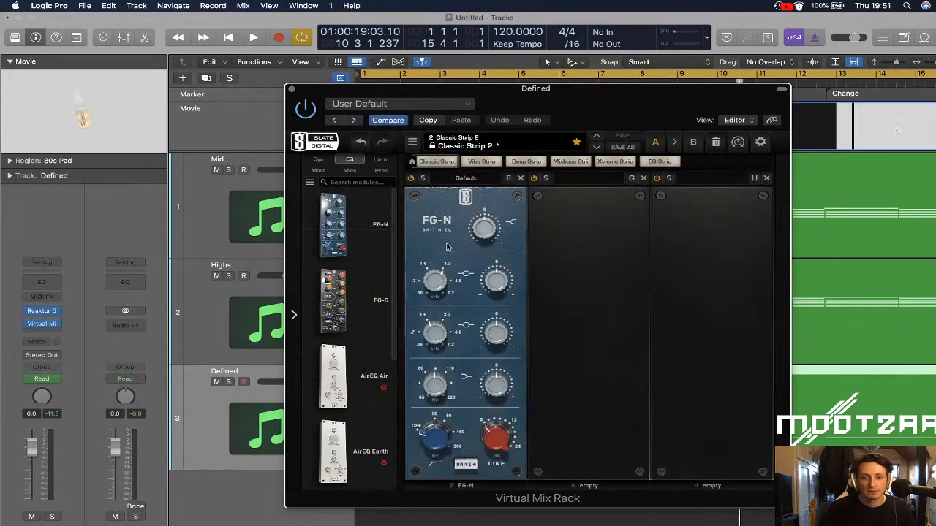
drag(554, 108, 599, 102)
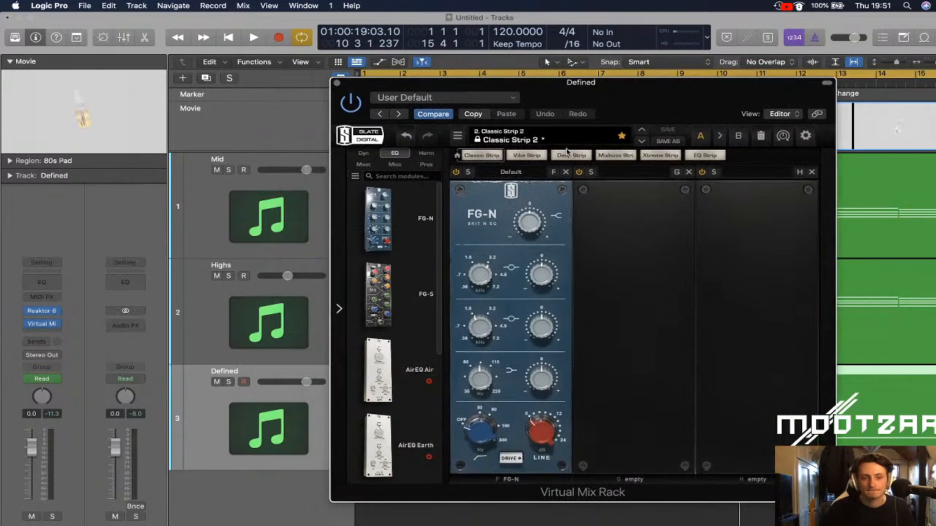
Engage the FG-N's high-pass filter and fine-tune its cutoff to slightly above 50 Hz while playing the mix
drag(479, 431, 489, 402)
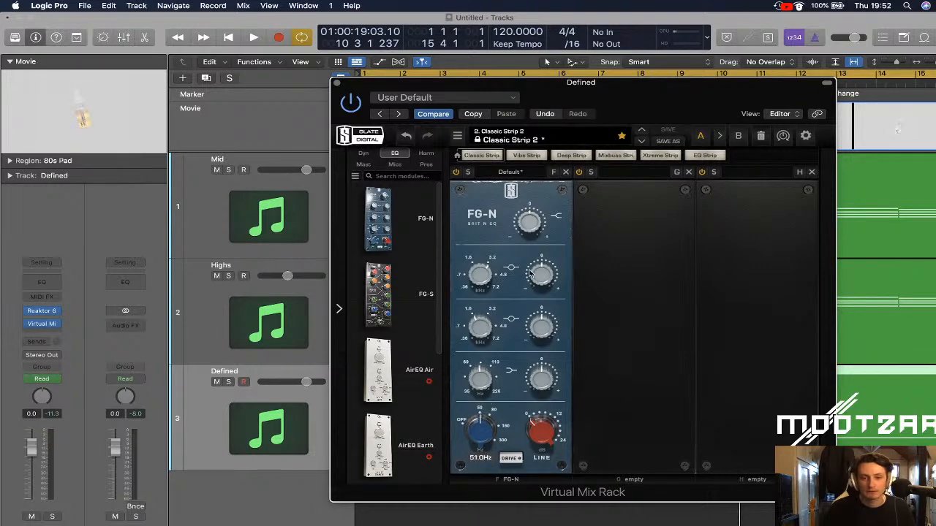
drag(483, 434, 487, 428)
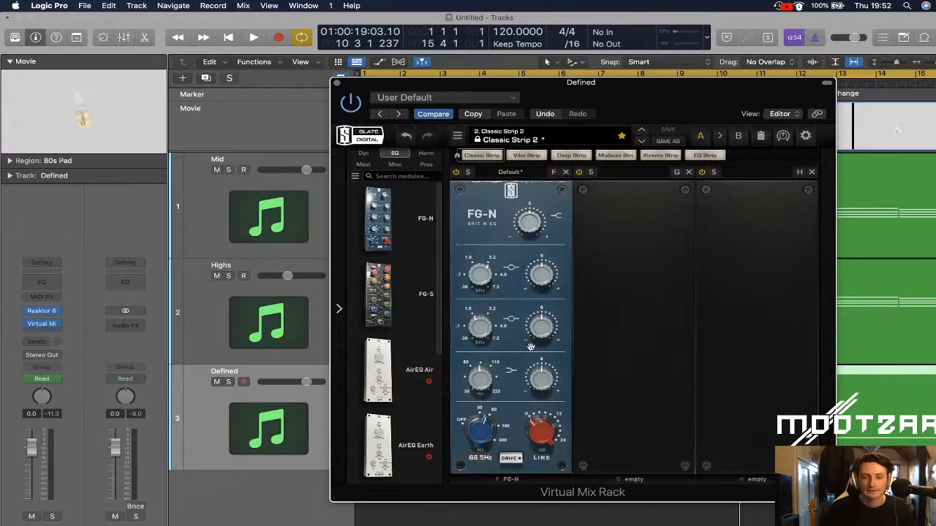
key(space)
drag(485, 430, 487, 437)
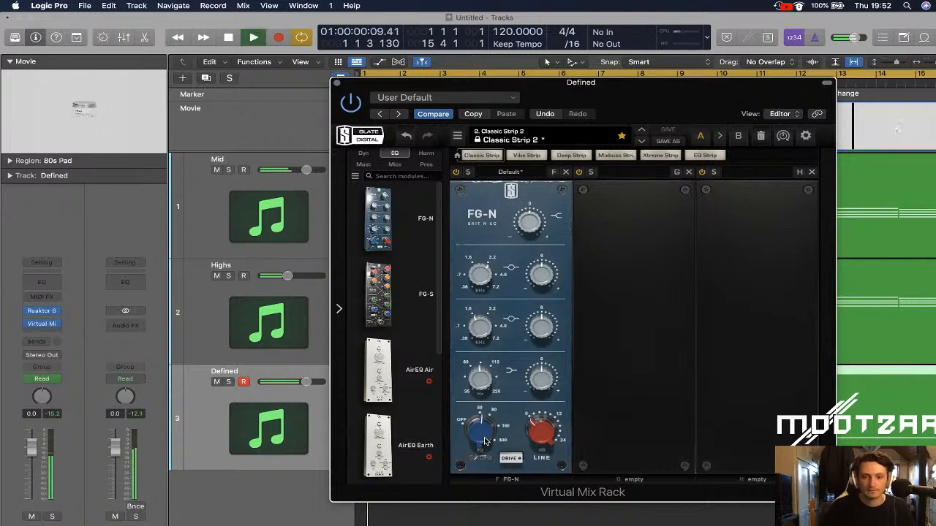
Adjust the FG-N's lower mid band frequency, boost it by 3.50 dB, and ease the gain back during playback
drag(533, 217, 533, 215)
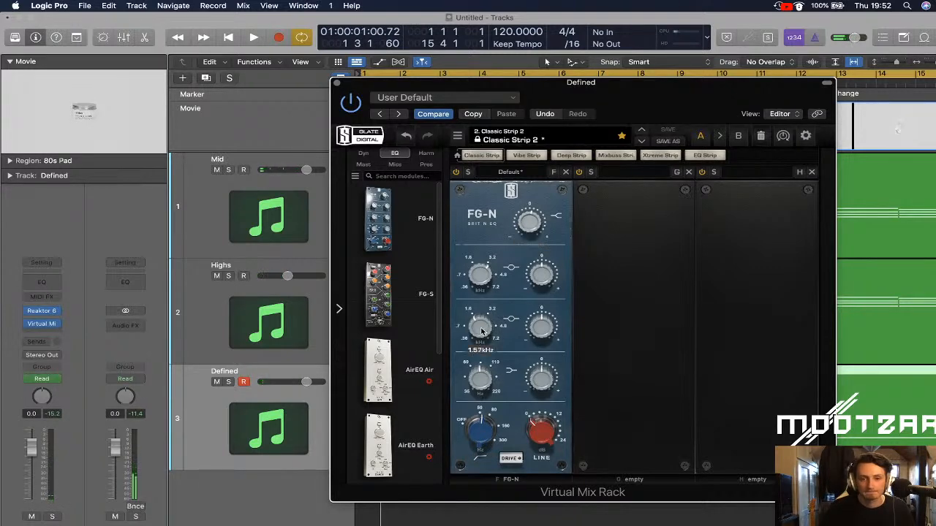
drag(482, 330, 483, 336)
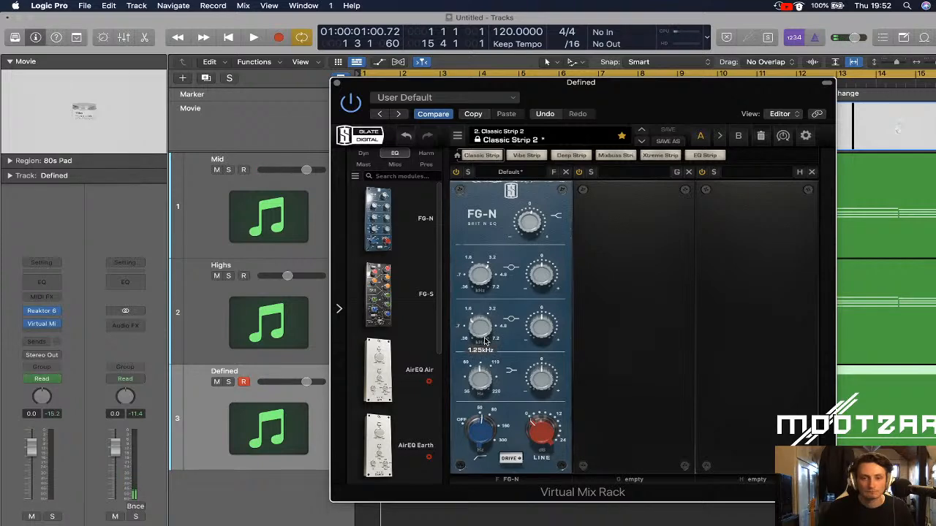
drag(480, 317, 482, 311)
drag(541, 327, 542, 324)
key(space)
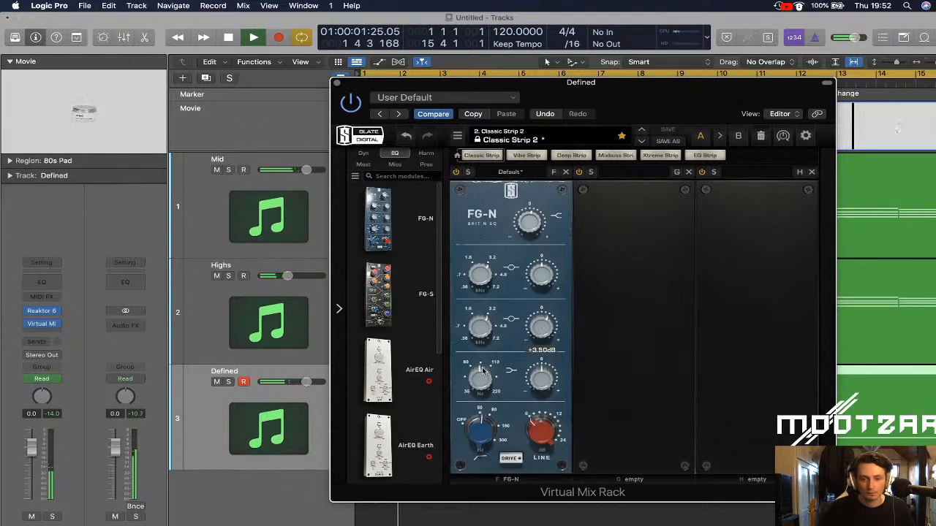
mouse_move(484, 379)
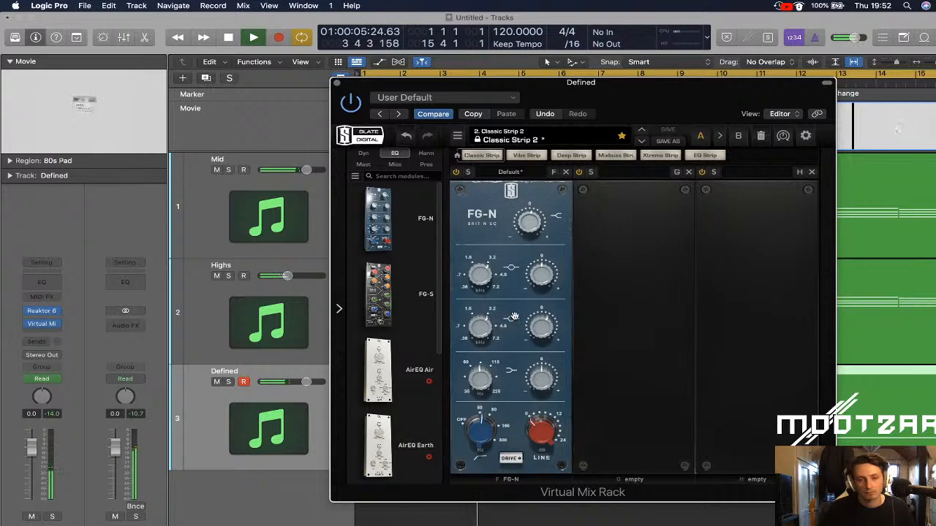
drag(539, 326, 537, 329)
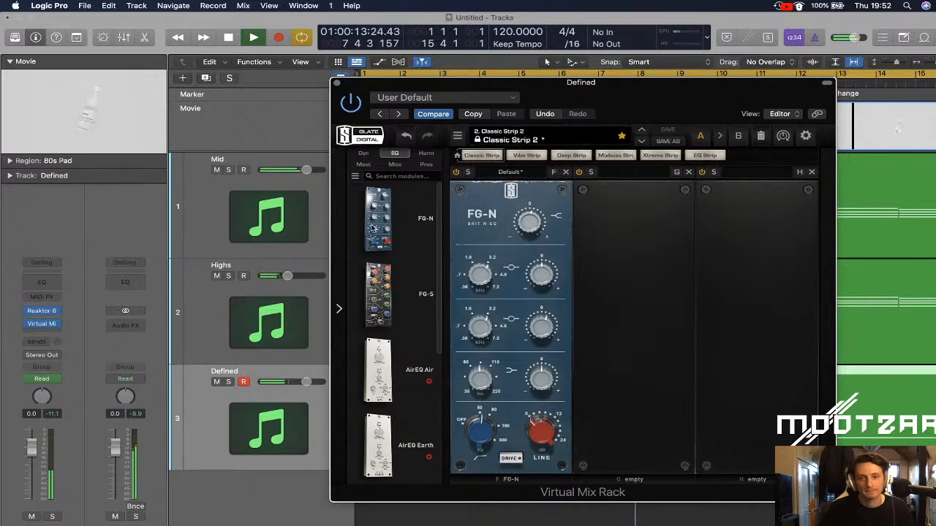
Load the FG-401 compressor from the dynamics modules into rack slot G after the FG-N EQ
click(367, 165)
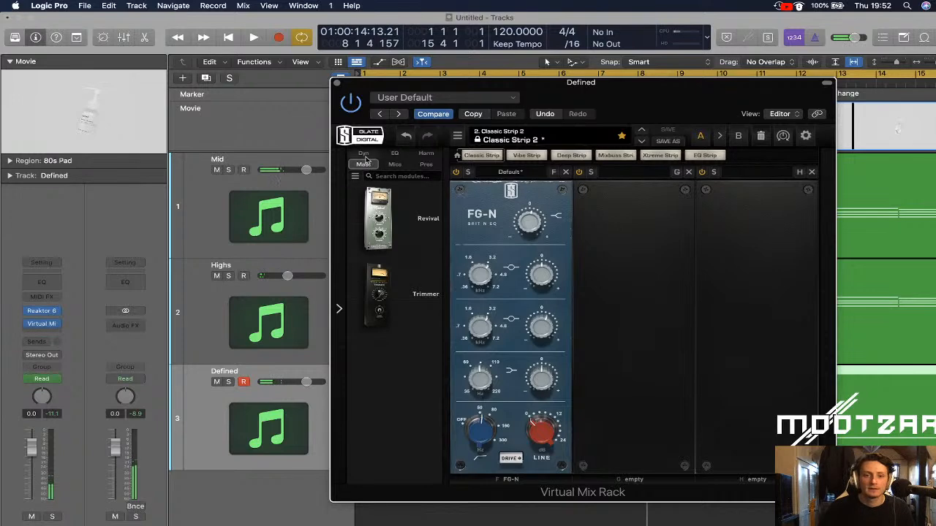
click(364, 155)
drag(392, 283, 637, 264)
Lower the FG-401's threshold, set its ratio to 4, and adjust the makeup gain while playing the mix
drag(608, 305, 616, 345)
drag(669, 309, 662, 295)
drag(614, 396, 615, 396)
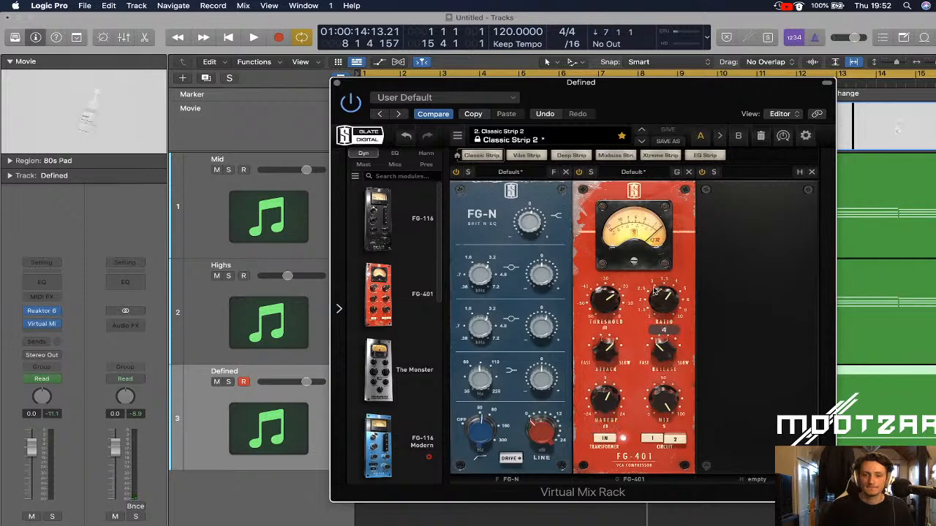
key(space)
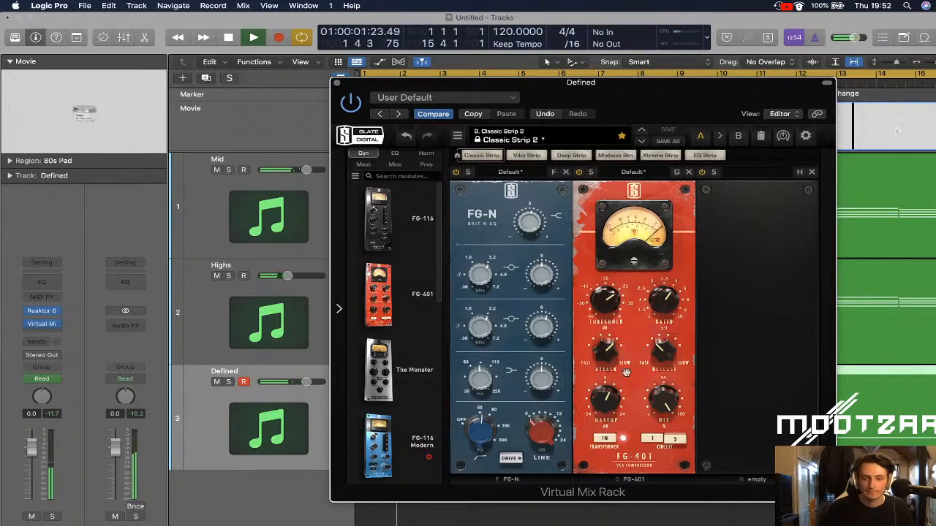
drag(621, 395, 612, 403)
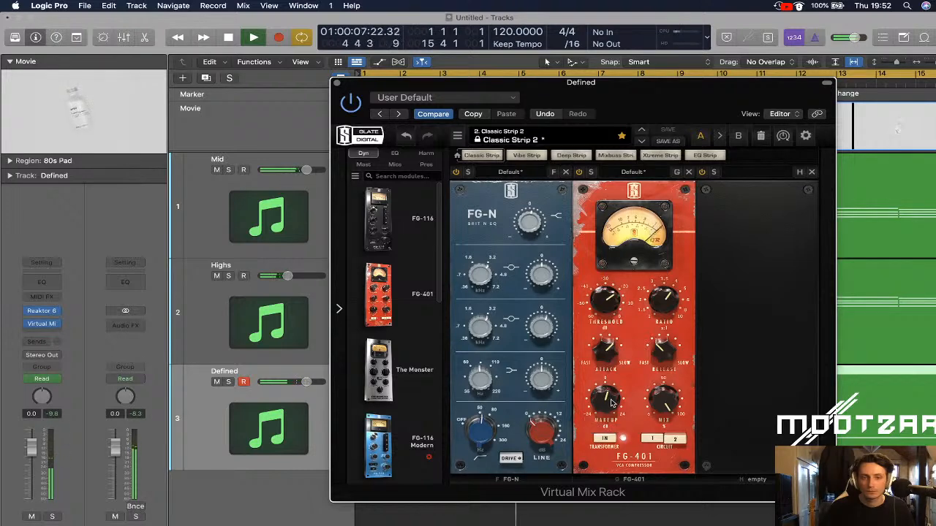
Fine-tune the FG-401's threshold and replay the mix from the start
drag(613, 306, 623, 301)
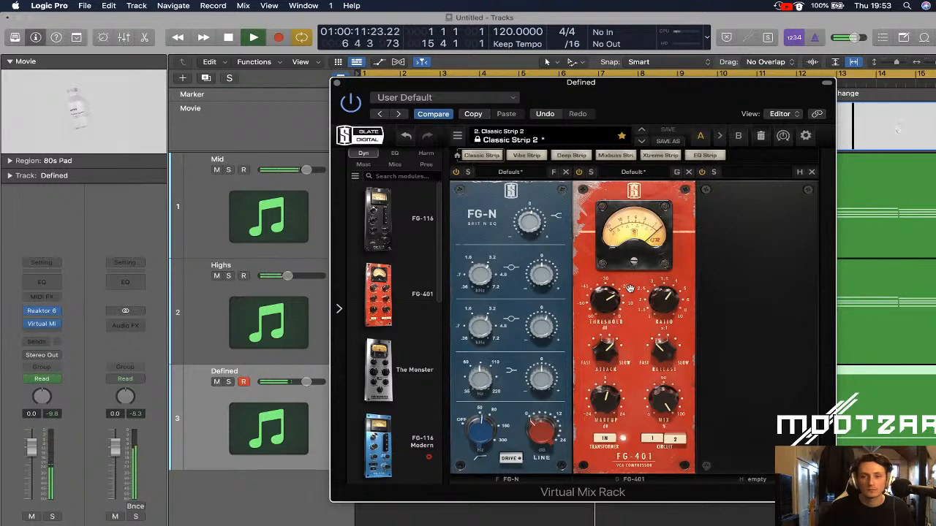
key(space)
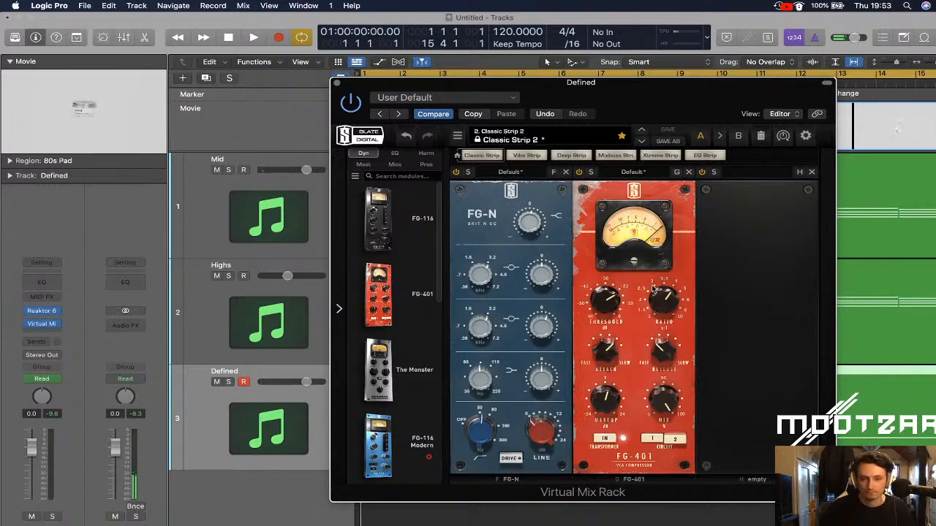
key(space)
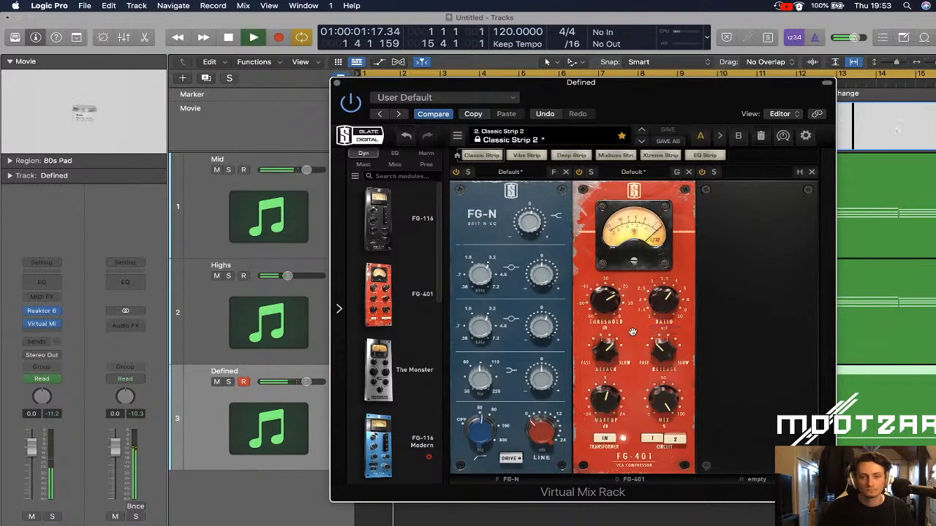
mouse_move(611, 309)
mouse_move(649, 305)
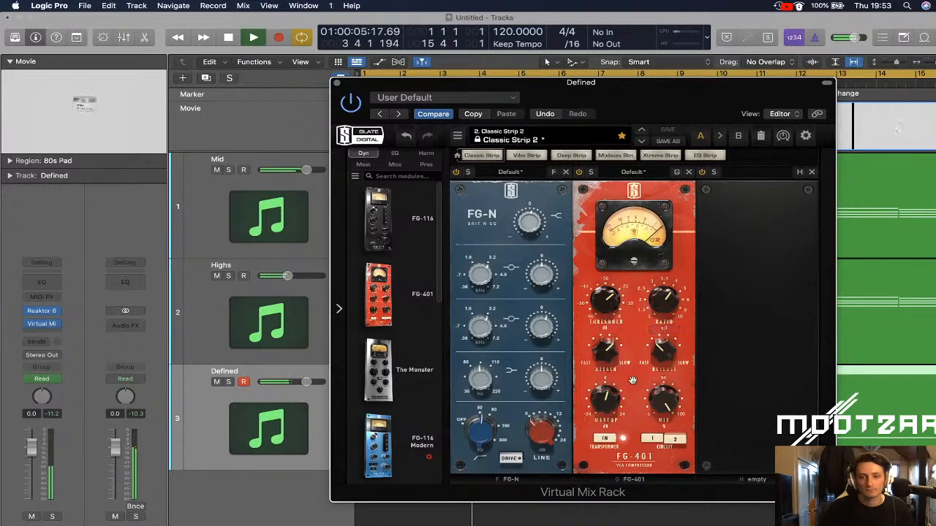
Slow the FG-401's release to just past mid-range, adjust its attack during playback, and close Virtual Mix Rack
mouse_move(662, 344)
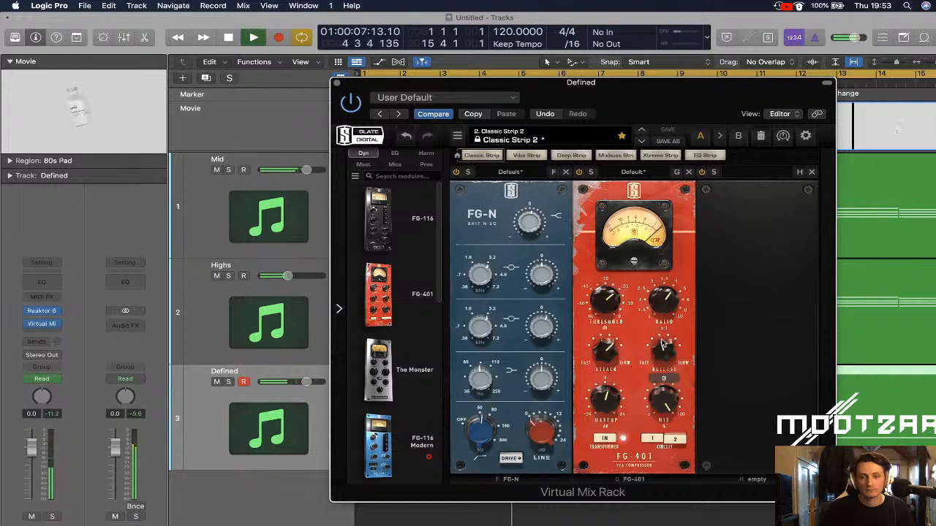
drag(663, 341, 666, 331)
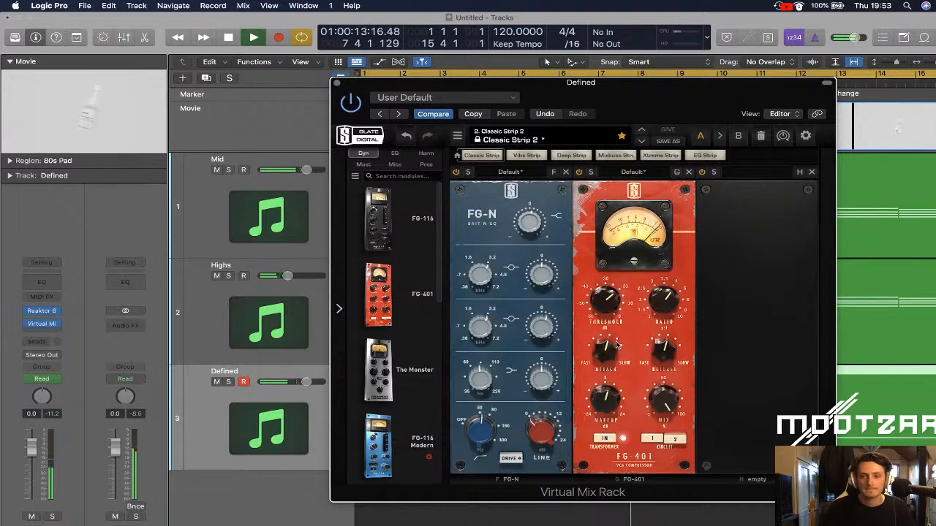
mouse_move(611, 338)
drag(613, 344, 662, 372)
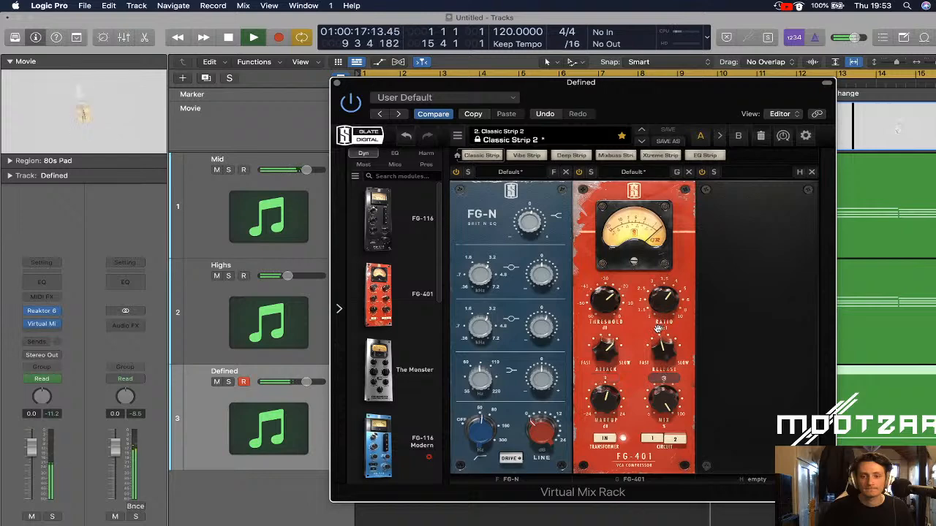
drag(665, 339, 665, 329)
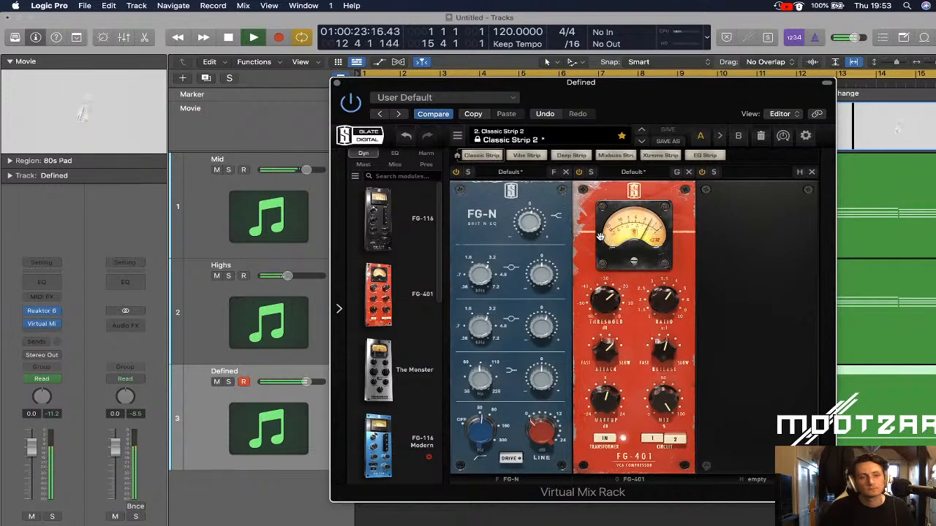
key(space)
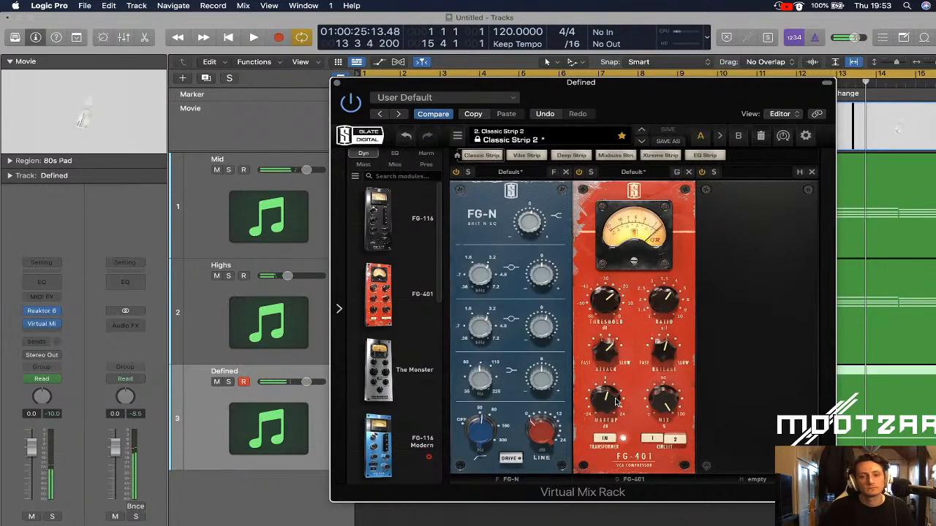
click(337, 85)
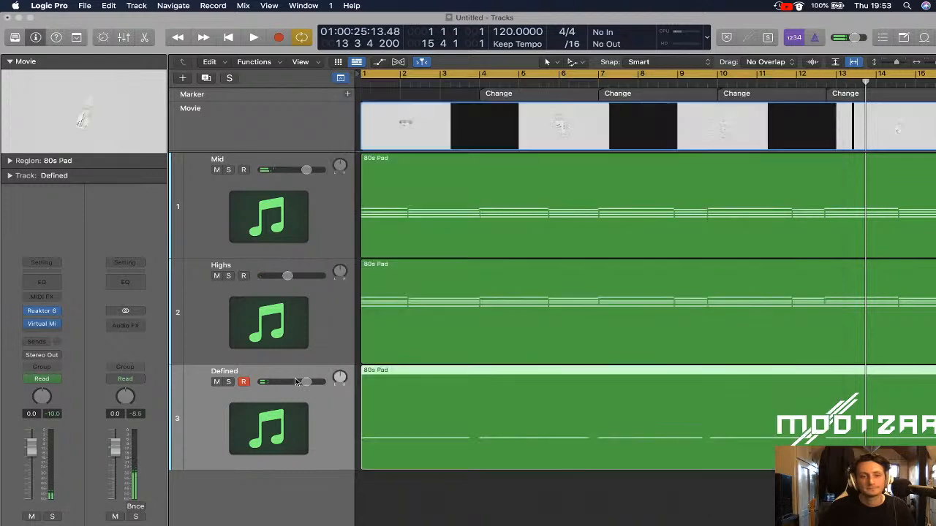
Try the Defined track's volume at -1 dB and play the mix
double_click(31, 414)
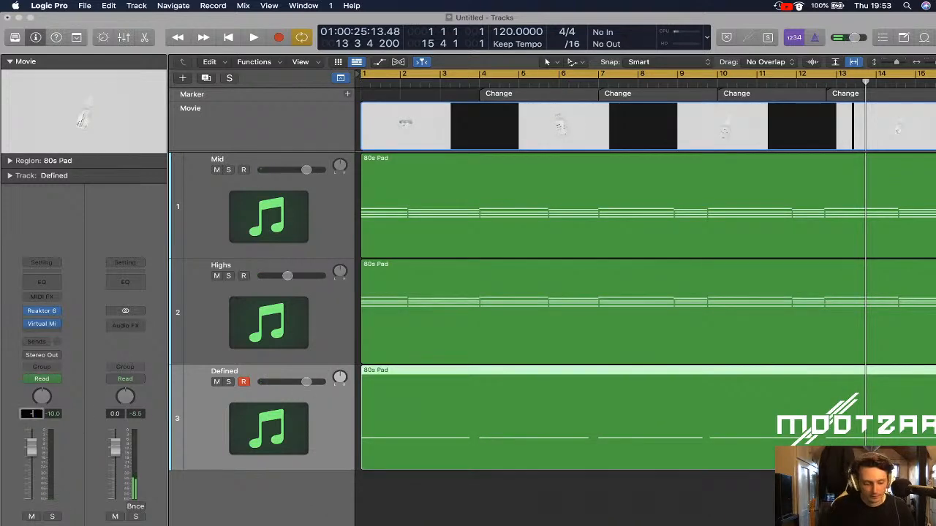
text(-1)
key(Return)
key(space)
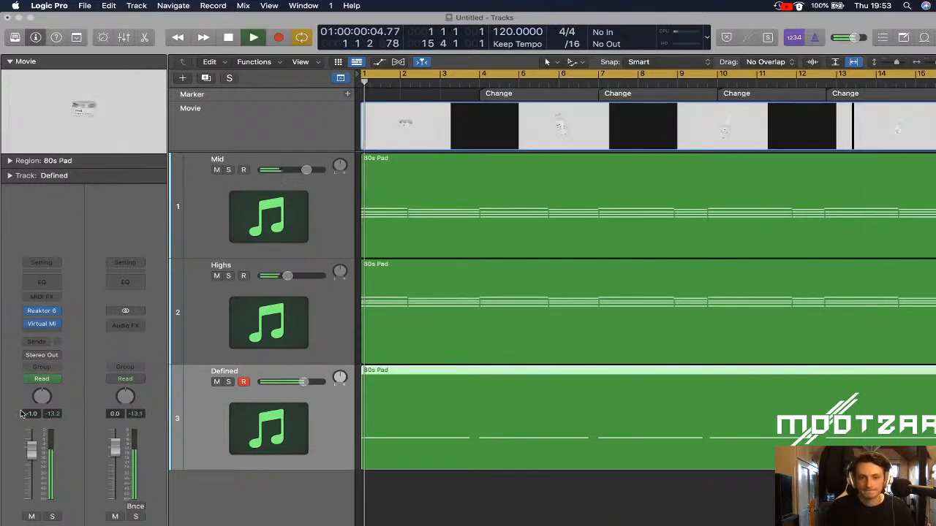
Set the Defined track's volume to -0.5 dB and play the mix
double_click(31, 414)
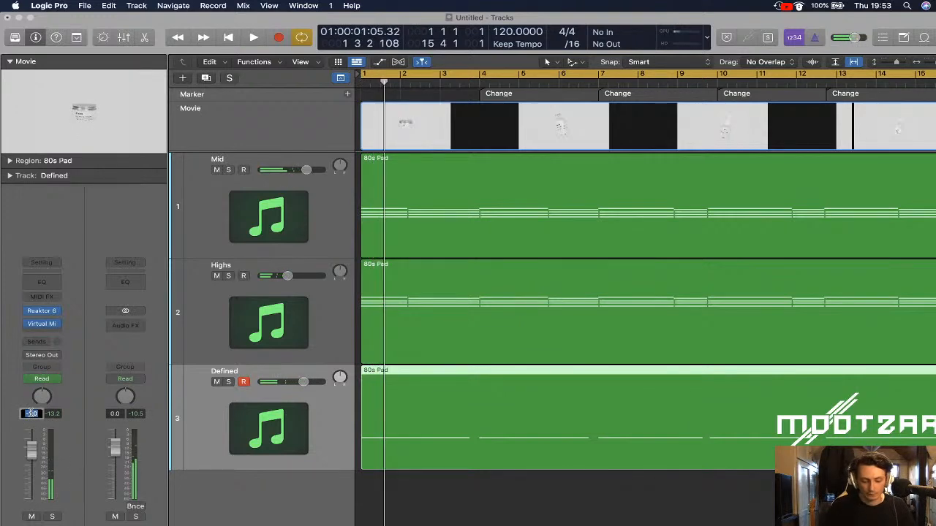
key(Return)
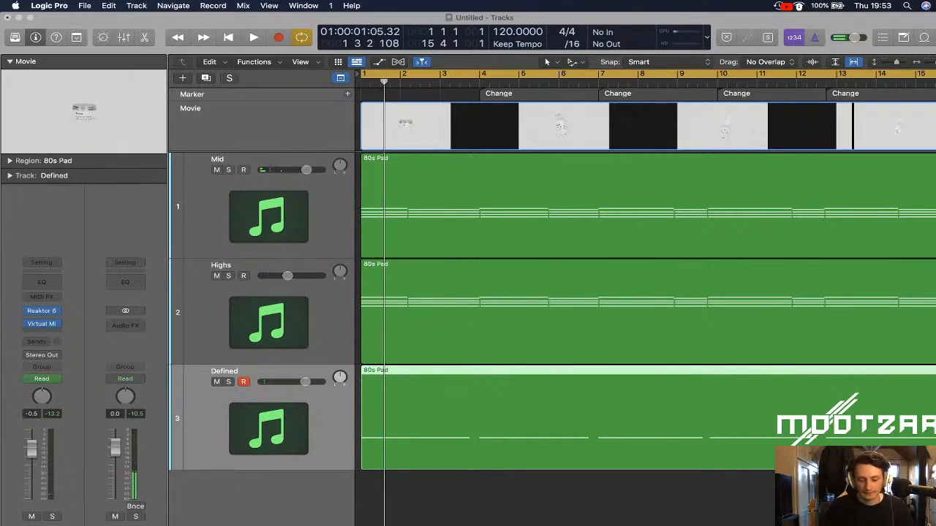
key(space)
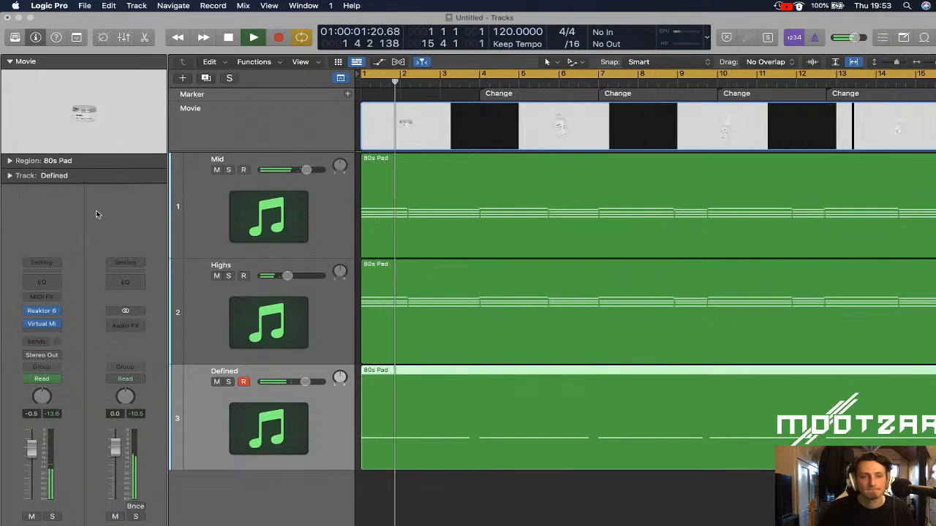
key(space)
Play the score against the movie in an enlarged floating movie window, then close that window
double_click(97, 133)
drag(430, 127, 447, 103)
key(space)
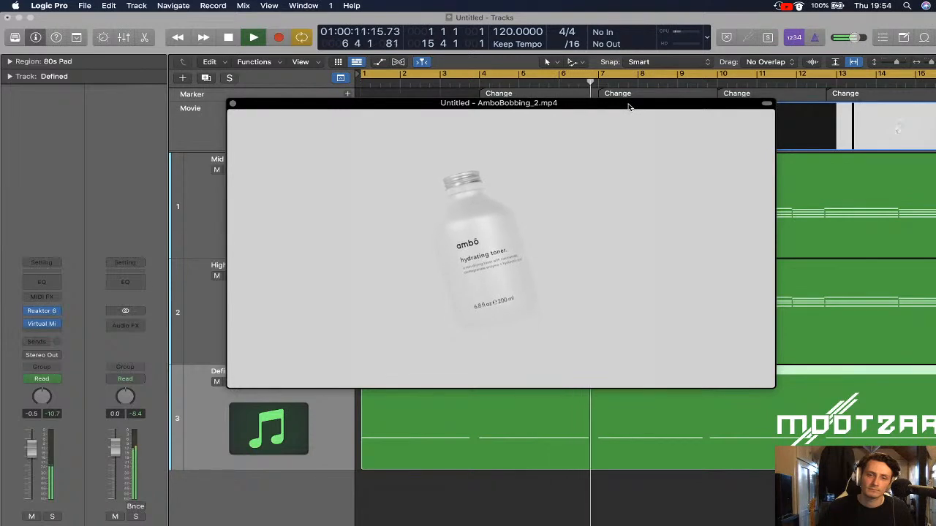
drag(629, 108, 516, 76)
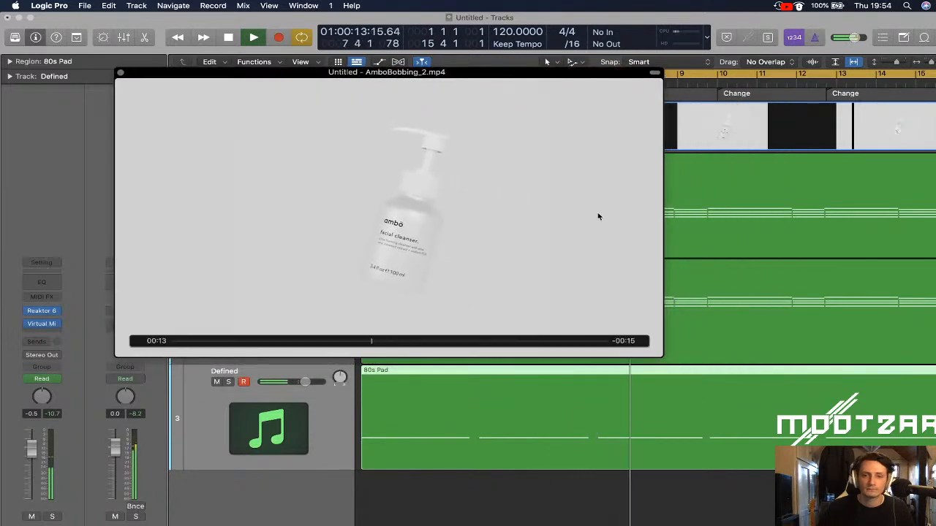
drag(660, 356, 866, 459)
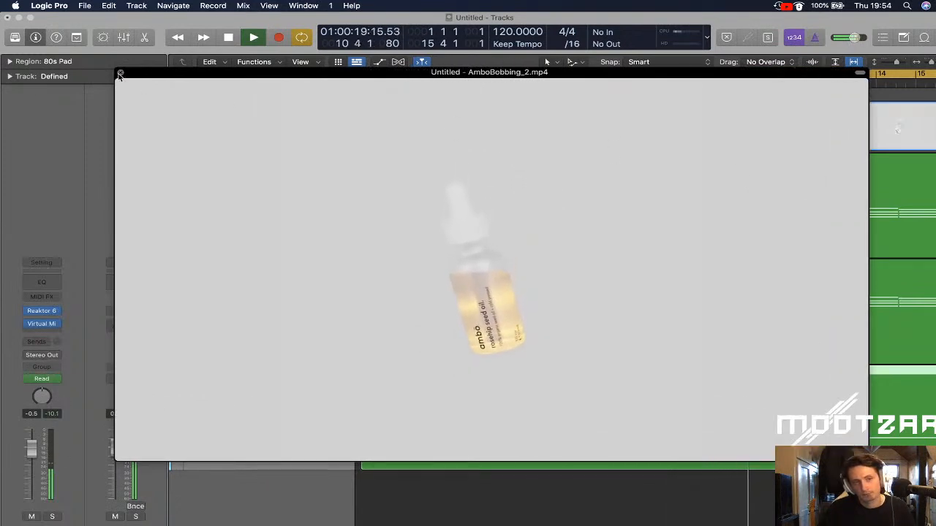
click(121, 73)
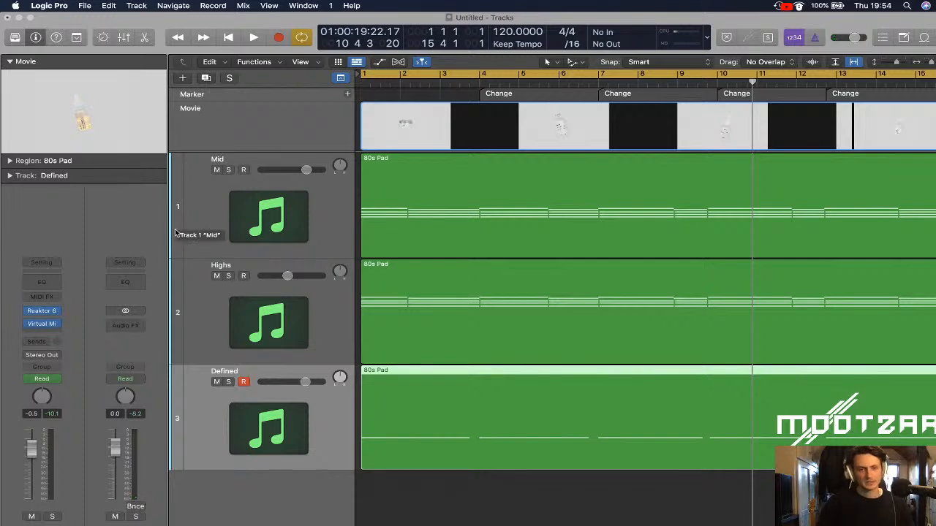
Mute the Highs track and open the Mid track's 80s Pad region in the Piano Roll with all bars in view
click(308, 316)
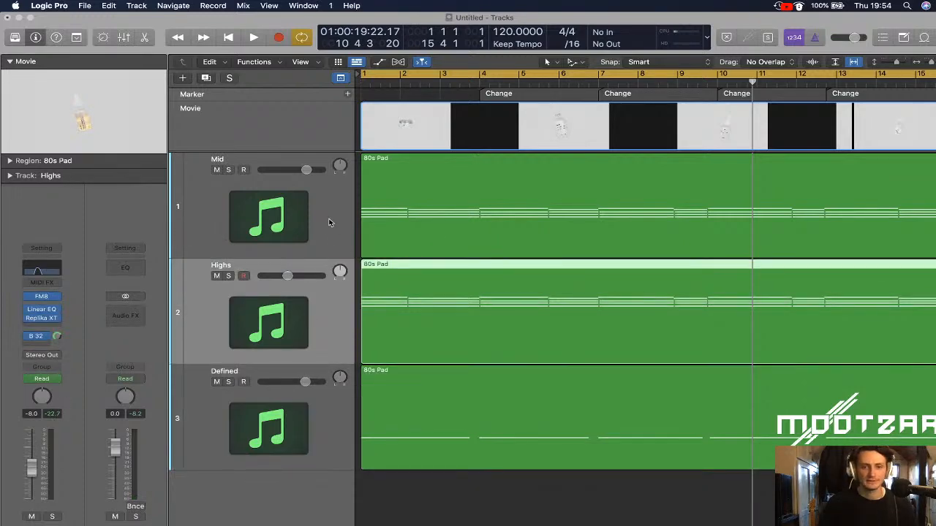
click(217, 276)
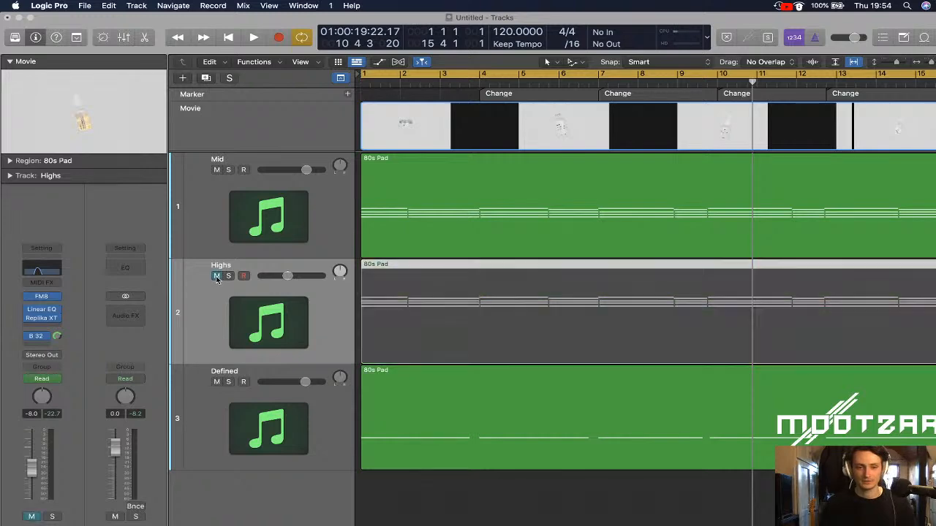
click(470, 211)
double_click(560, 209)
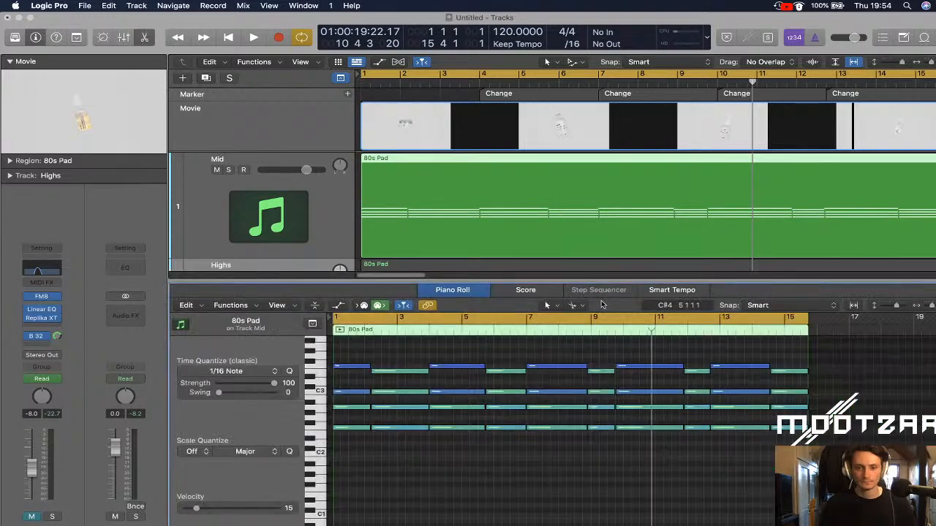
key(super+Right)
key(super+Right)
key(super+Right)
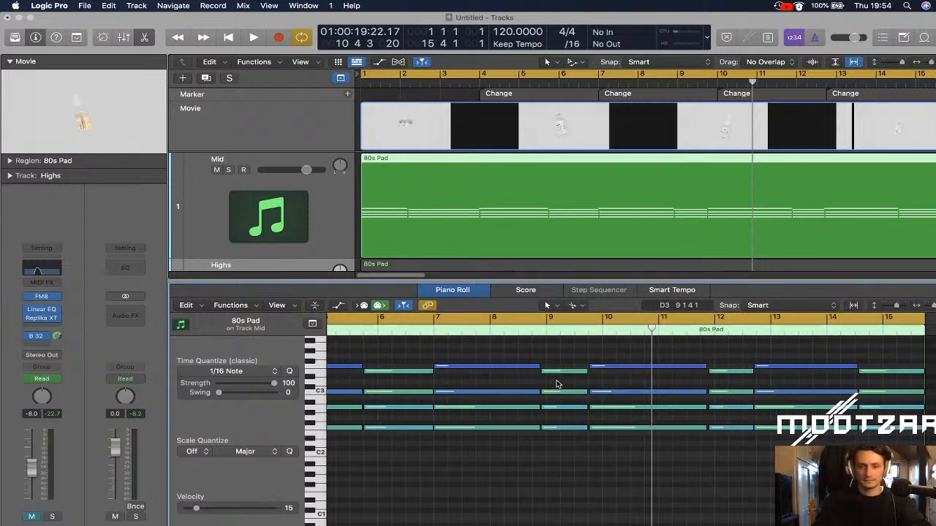
key(super+Left)
key(super+Left)
scroll(555, 383, left, 3)
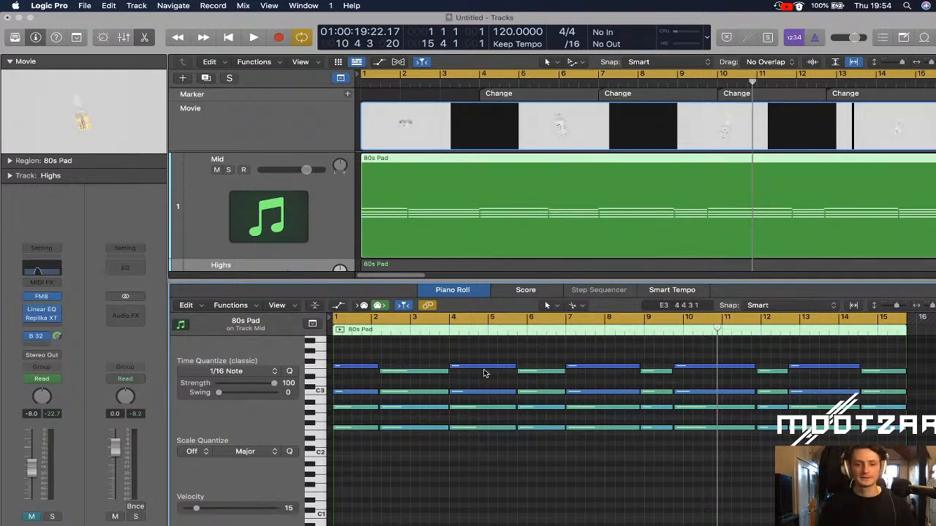
Audition the top notes of the Mid chords, raise the bar 7 chord's top note to G3, and play the result
key(Return)
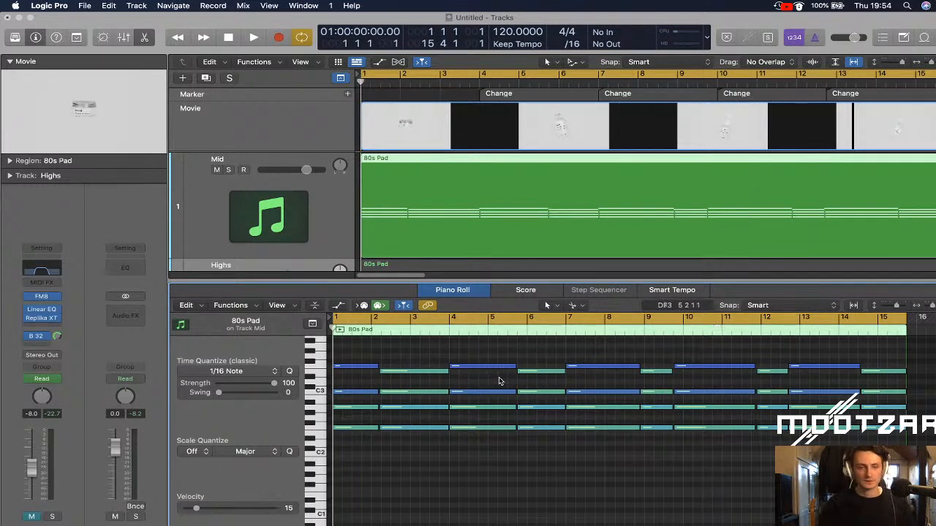
click(483, 368)
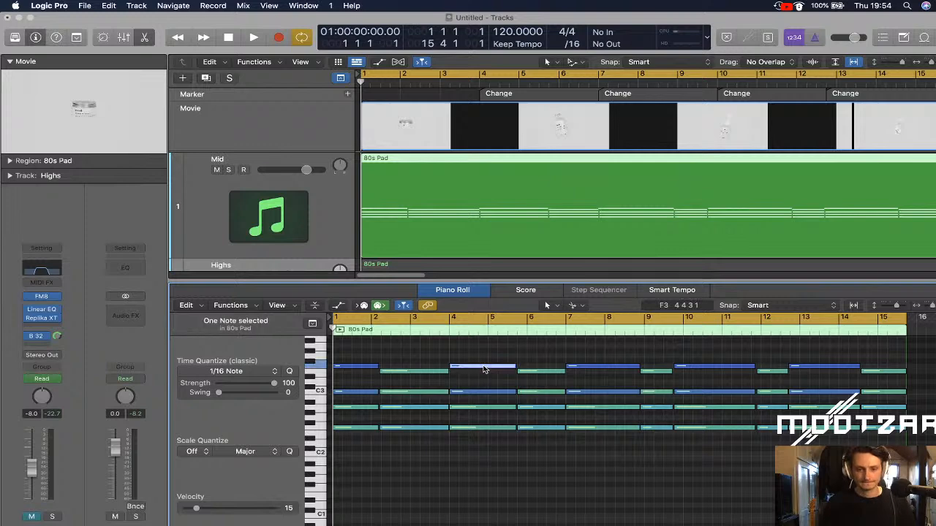
click(367, 369)
click(409, 372)
click(468, 367)
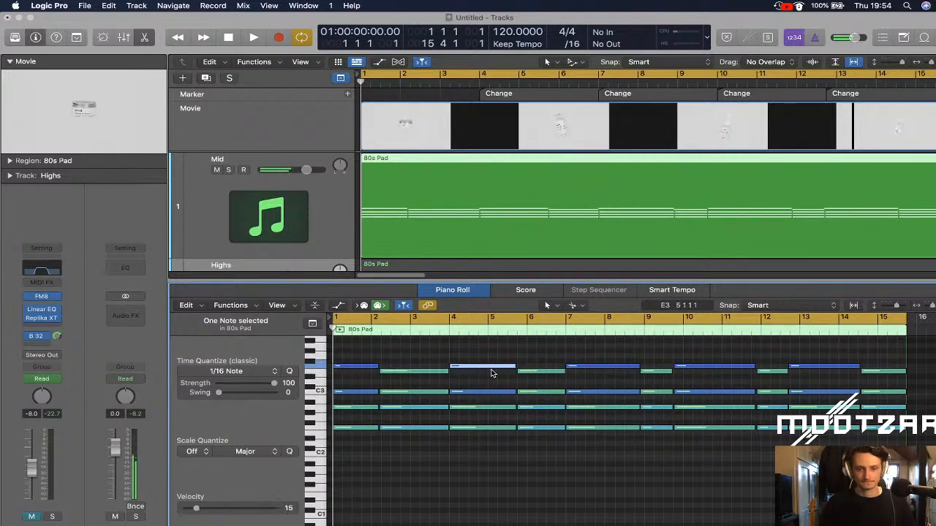
click(536, 372)
click(593, 367)
drag(593, 371, 593, 359)
key(space)
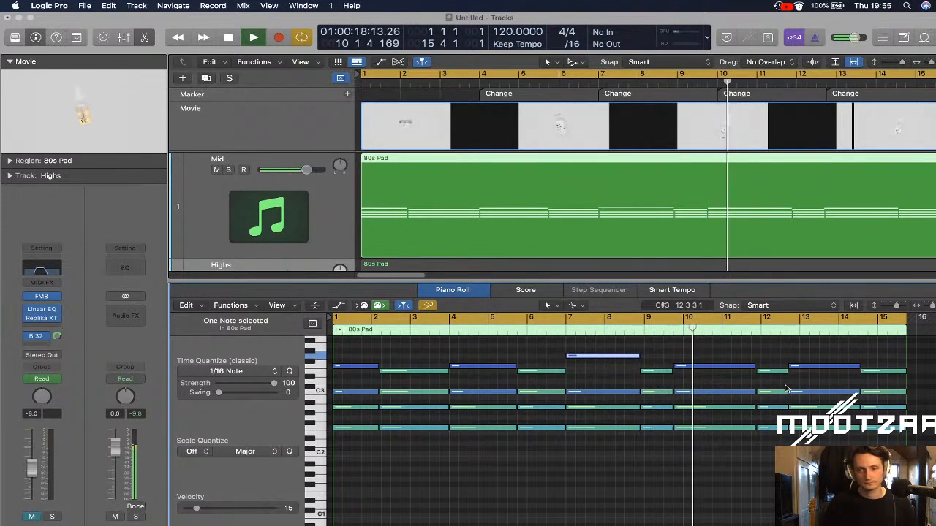
Delete the final four-note chord of the Mid region and extend the preceding chord to just past the middle of bar 14
scroll(783, 393, up, 3)
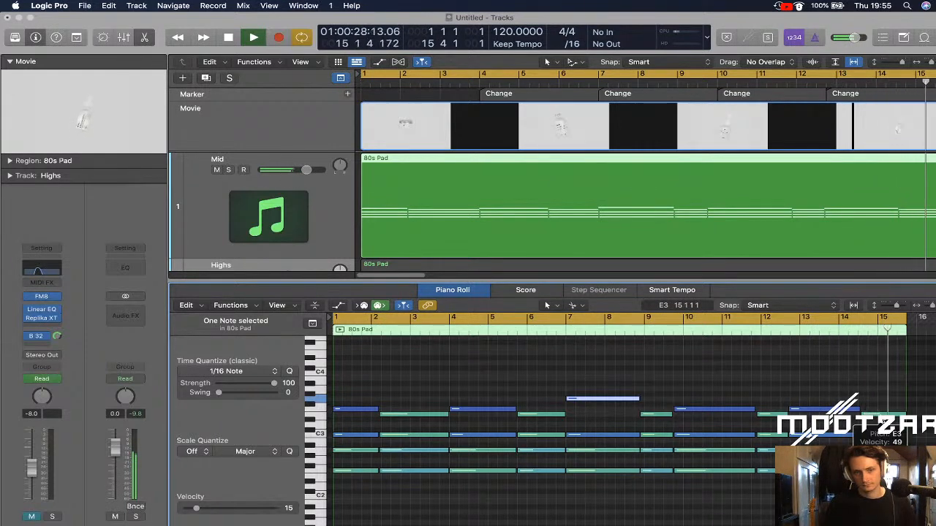
key(space)
drag(880, 398, 843, 400)
key(Delete)
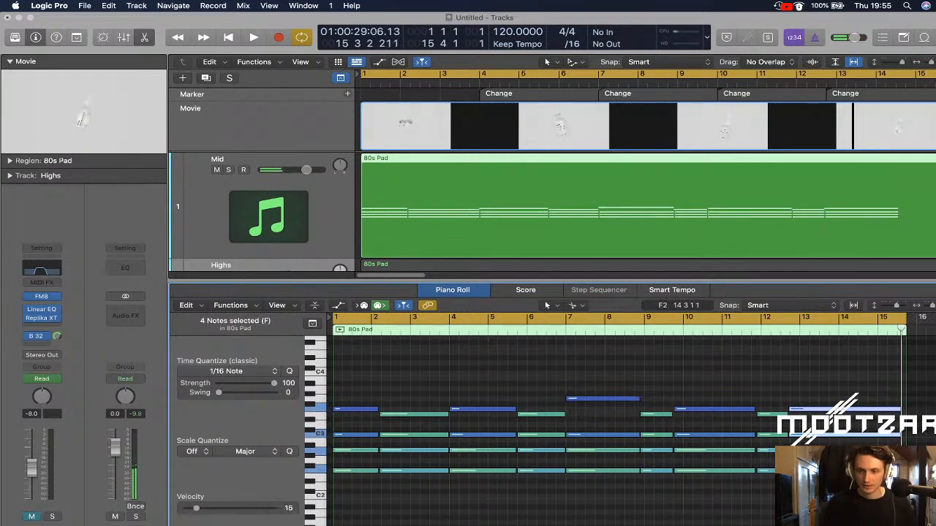
drag(903, 407, 865, 407)
click(866, 381)
key(Return)
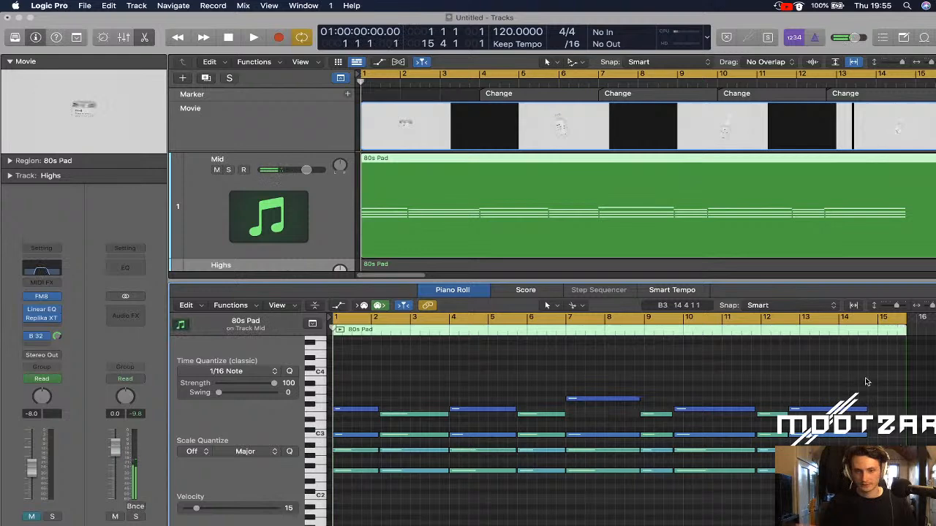
Raise the top note of the bar 7 chord in the Highs track's 80s Pad region to G5 to match the Mid track
click(576, 401)
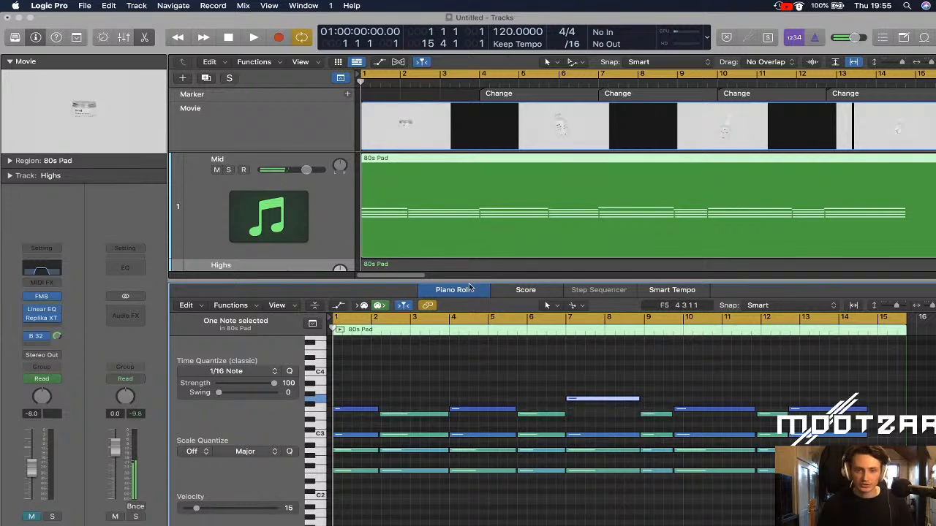
scroll(453, 221, down, 3)
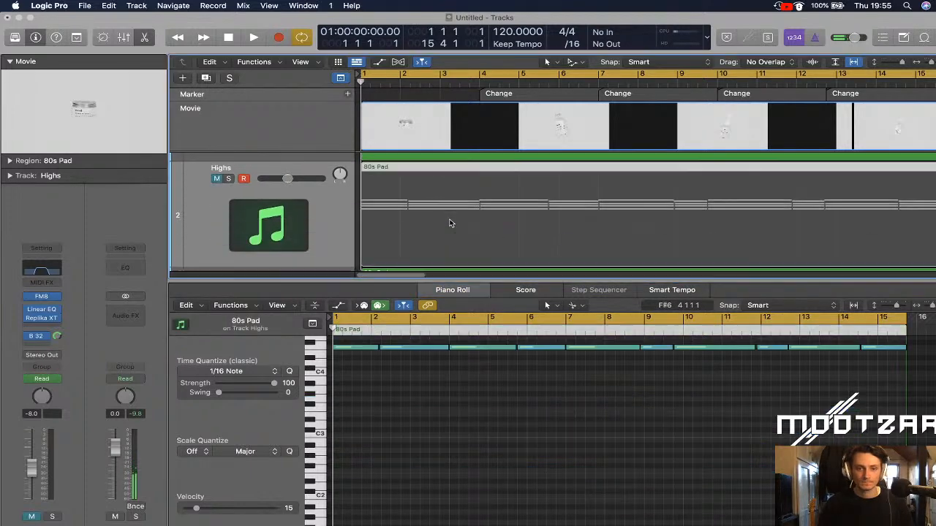
scroll(526, 368, up, 6)
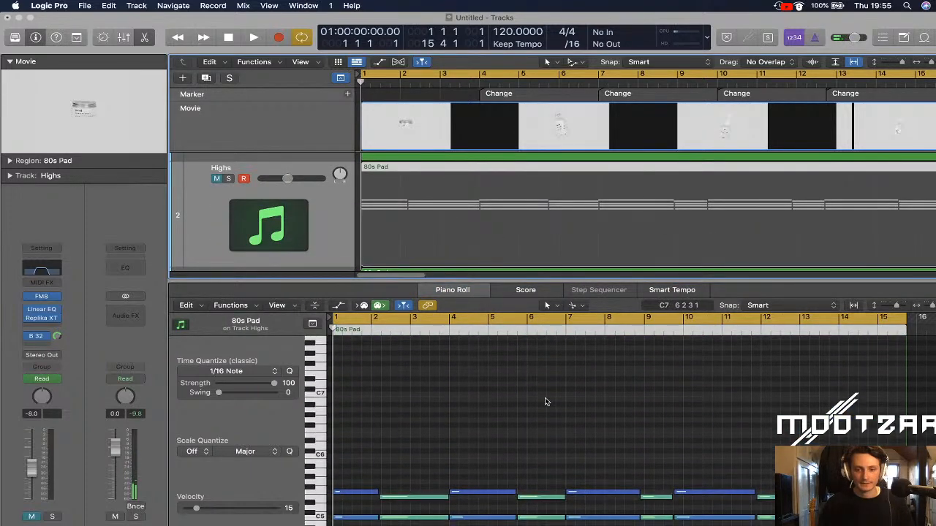
drag(589, 492, 591, 483)
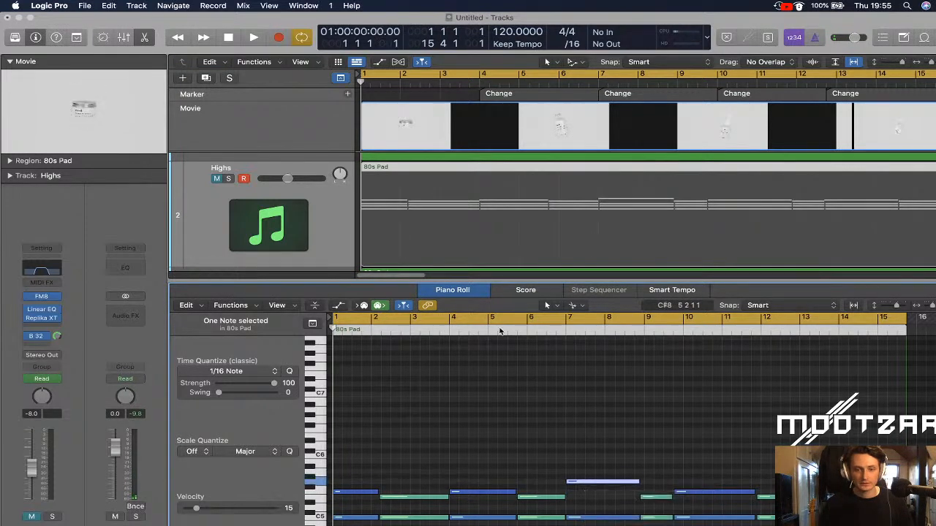
Close the Piano Roll, unmute the Highs track and play all three tracks together from the start
click(479, 290)
click(215, 275)
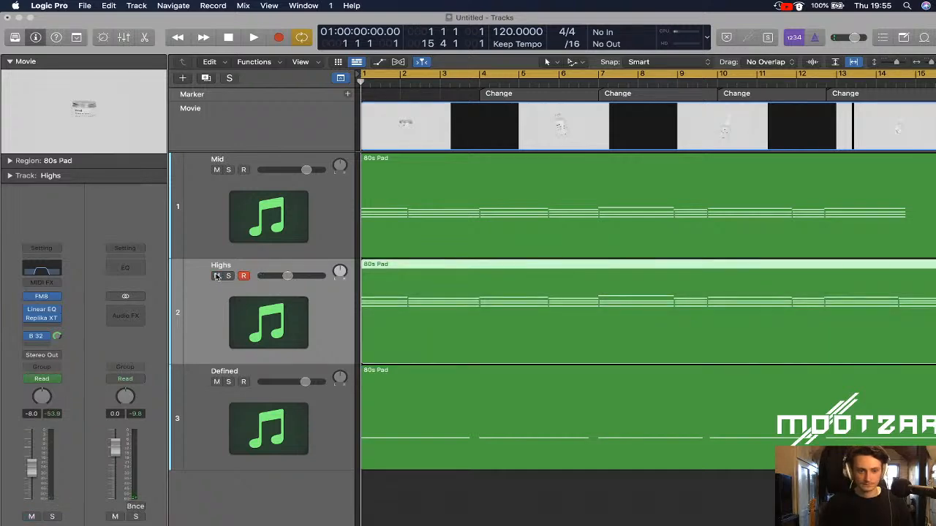
key(space)
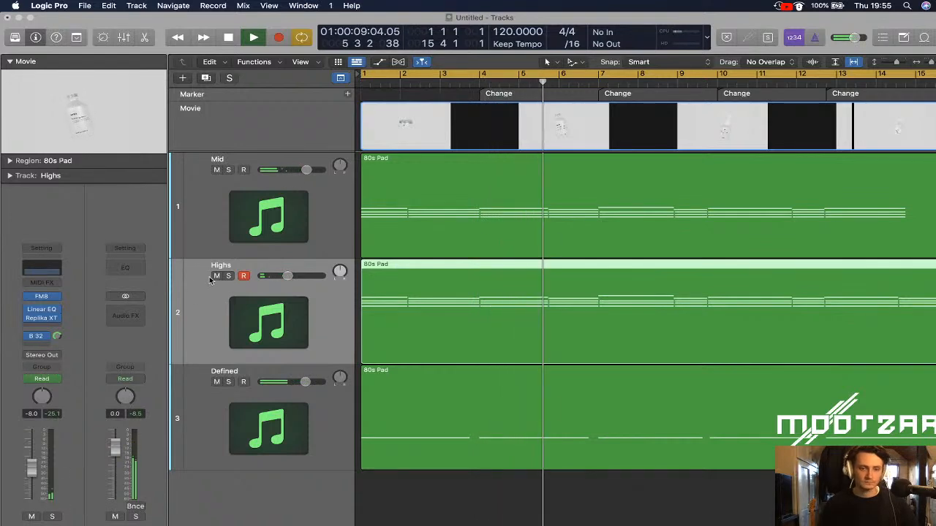
Lower the Defined track's volume to -0.7 dB and replay the opening to check the balance
click(306, 417)
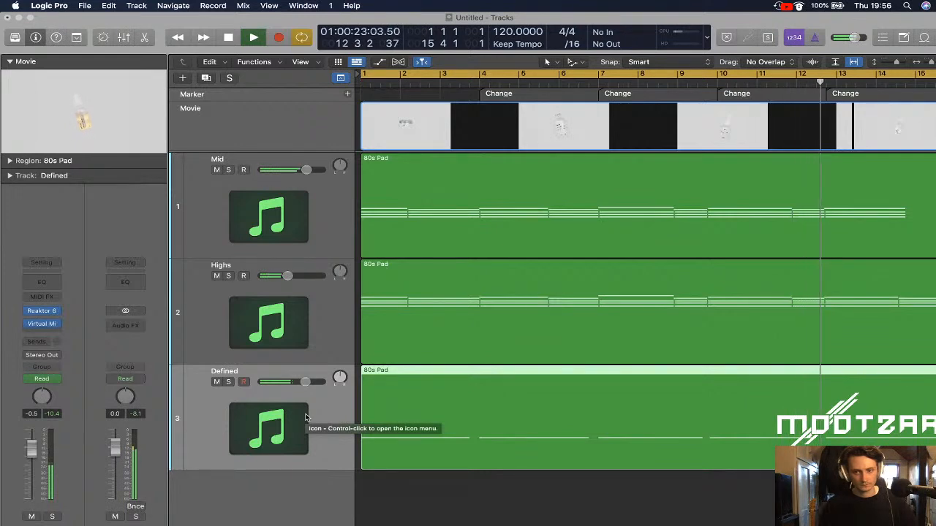
key(space)
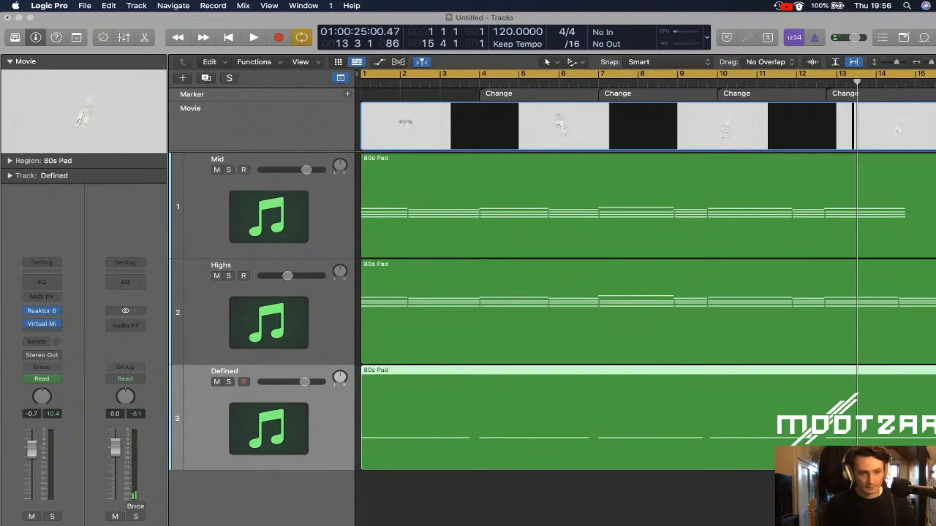
key(Return)
key(space)
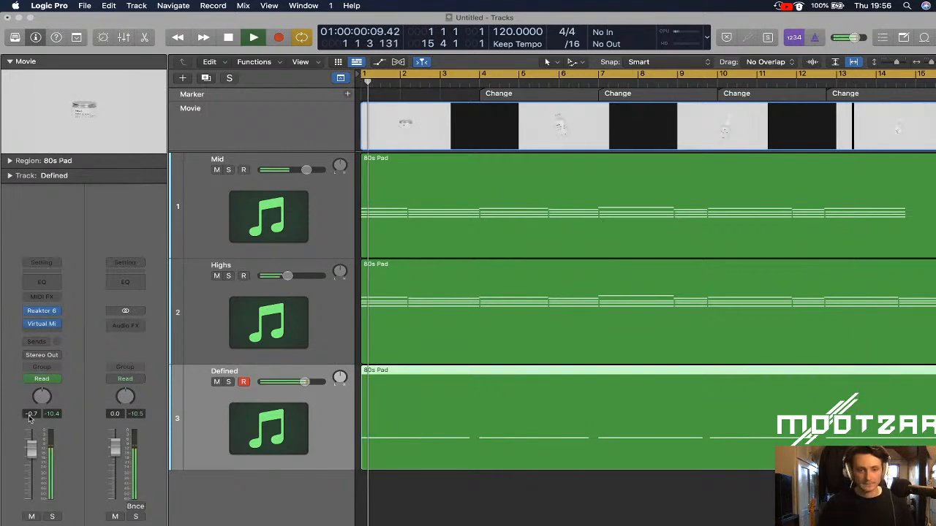
key(space)
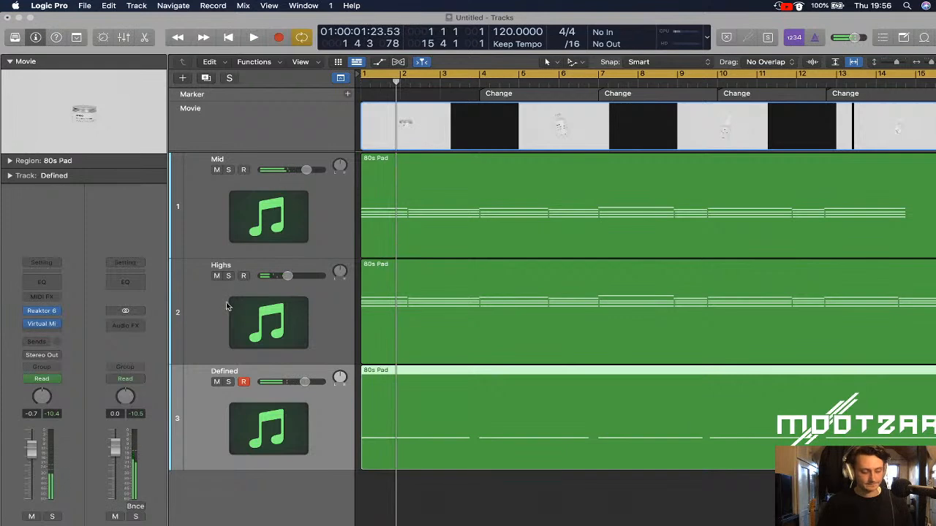
Insert a MultiMeter on the Stereo Out channel and reposition its window
click(138, 326)
mouse_move(155, 475)
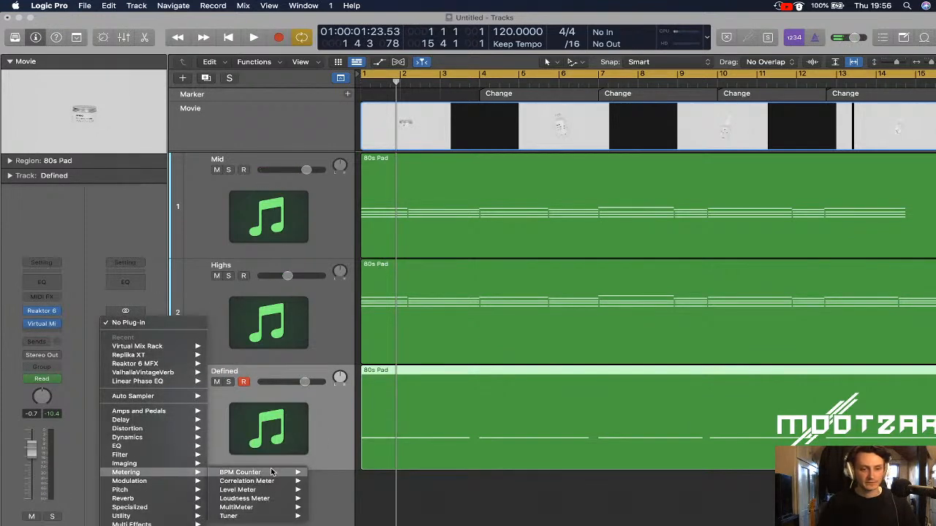
click(256, 508)
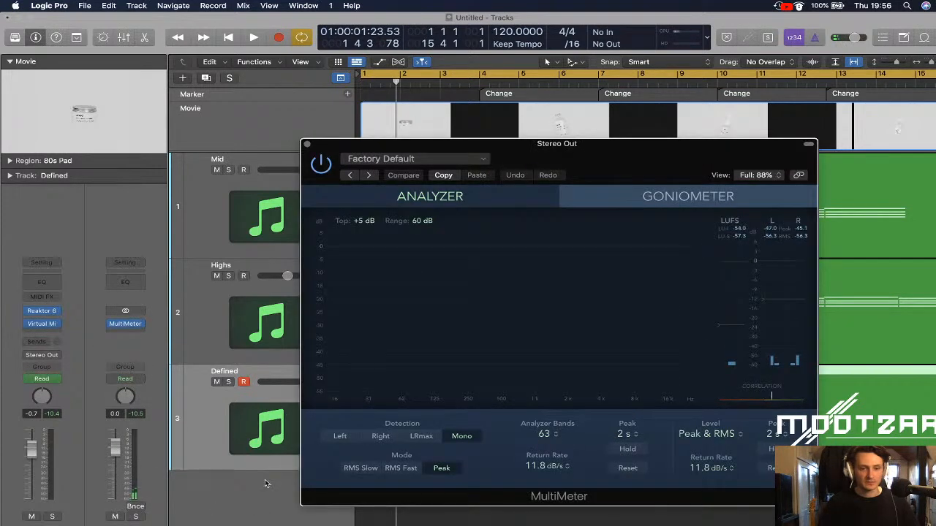
drag(575, 157, 519, 144)
Play the piece from the start to examine the mix's spectrum and loudness in the MultiMeter, and close the meter
key(Return)
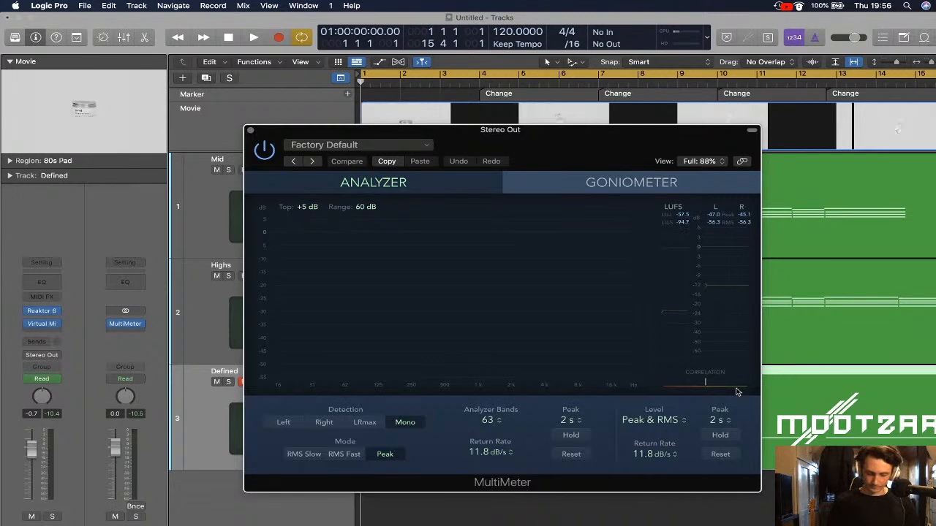
key(space)
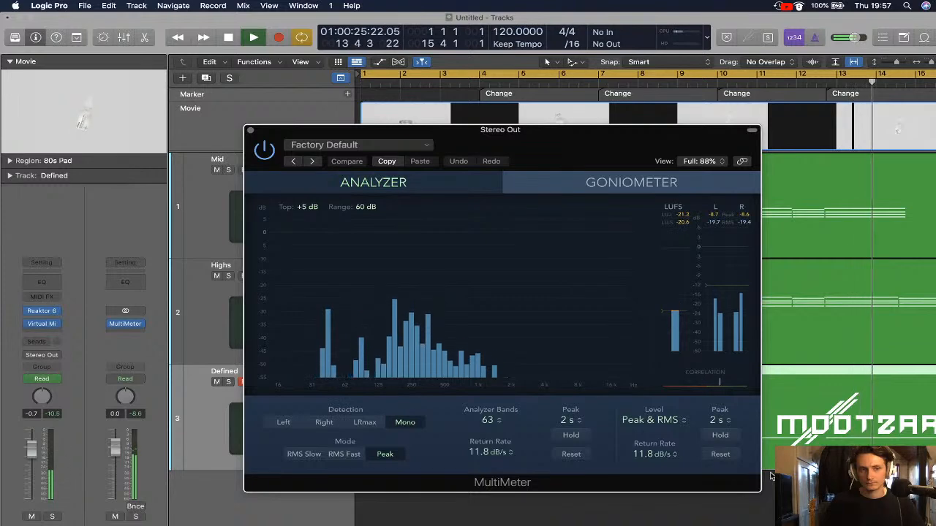
key(space)
click(250, 132)
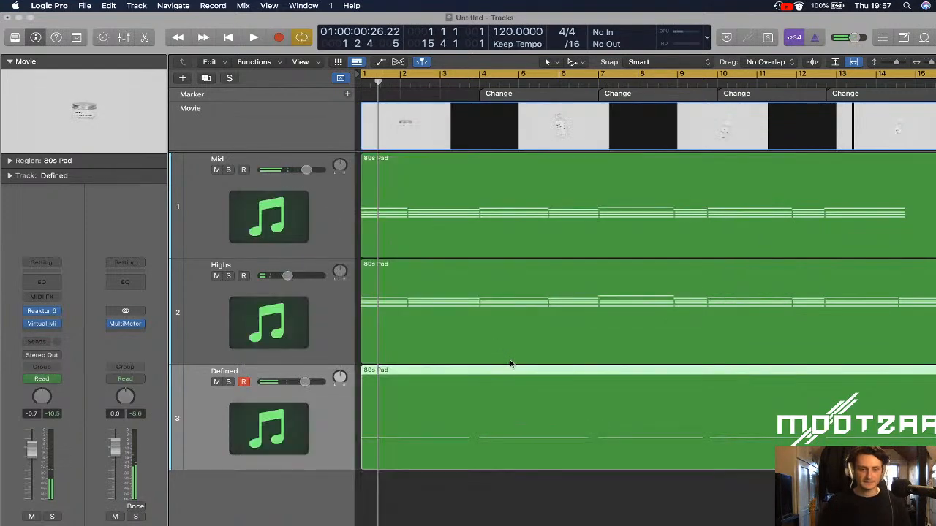
Park the playhead at 12 3 4 161, on the exact picture change just before the last Change marker
scroll(510, 364, right, 2)
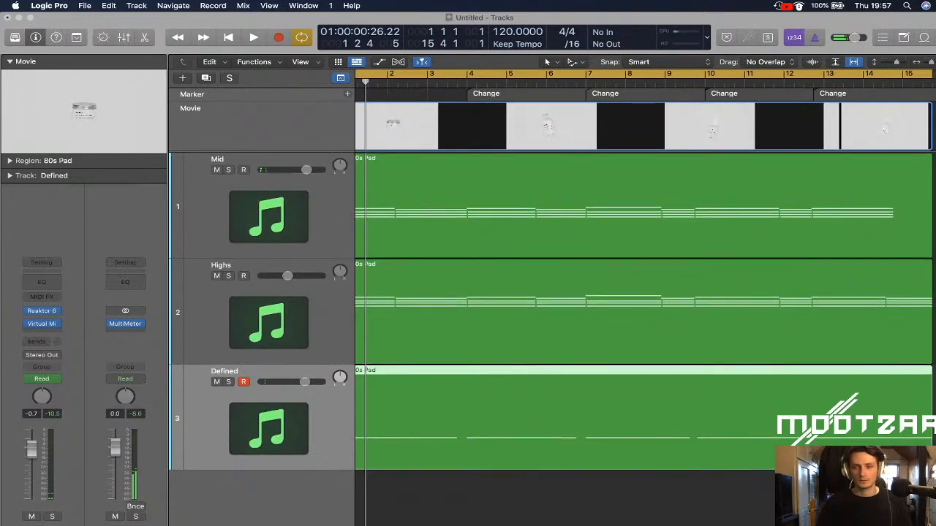
click(825, 83)
scroll(825, 84, left, 2)
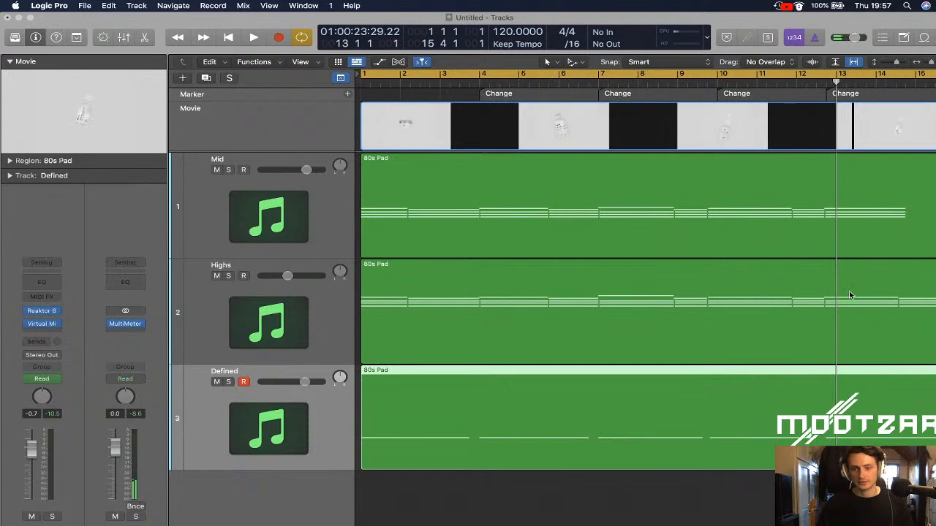
key(super+Right)
key(super+Right)
key(super+Right)
key(super+Right)
key(super+Right)
key(super+Right)
key(super+Right)
key(super+Right)
key(super+Right)
key(super+Right)
key(super+Right)
key(super+Right)
key(super+Left)
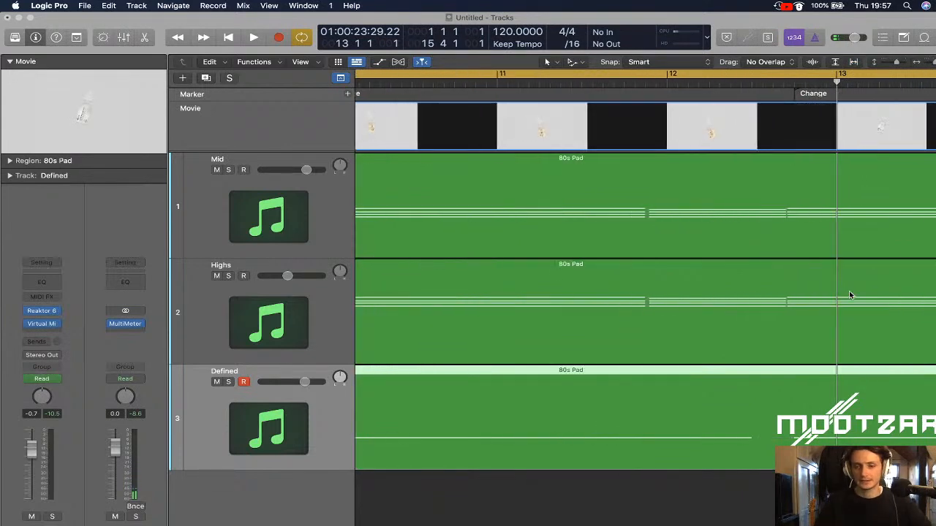
click(792, 84)
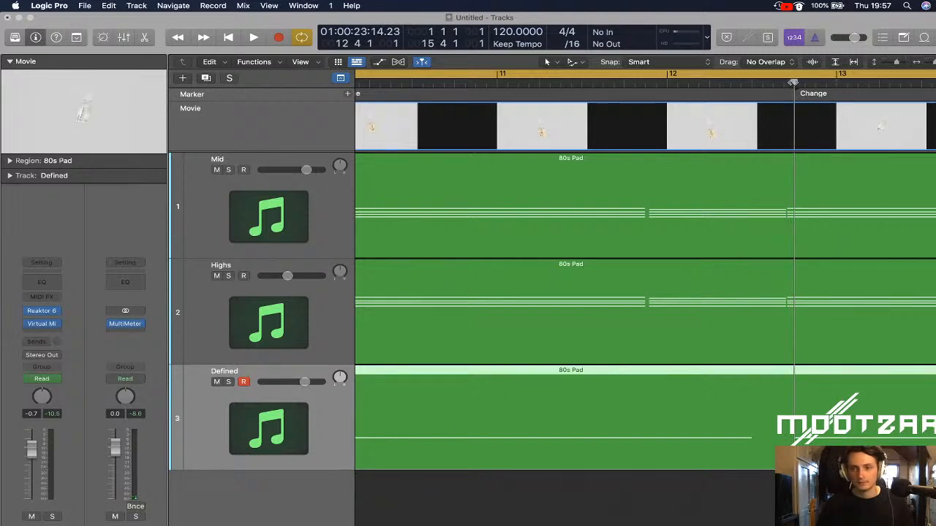
key(super+Right)
key(super+Right)
key(super+Right)
key(super+Right)
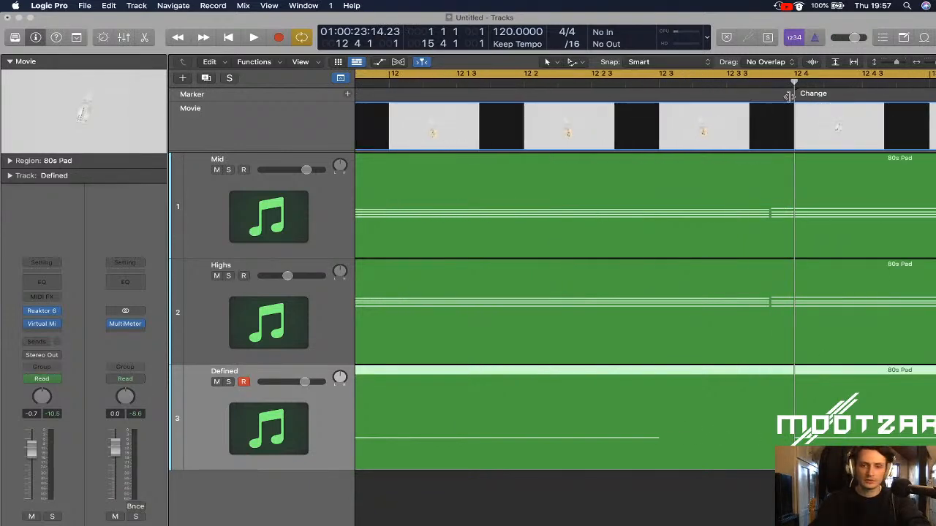
click(773, 82)
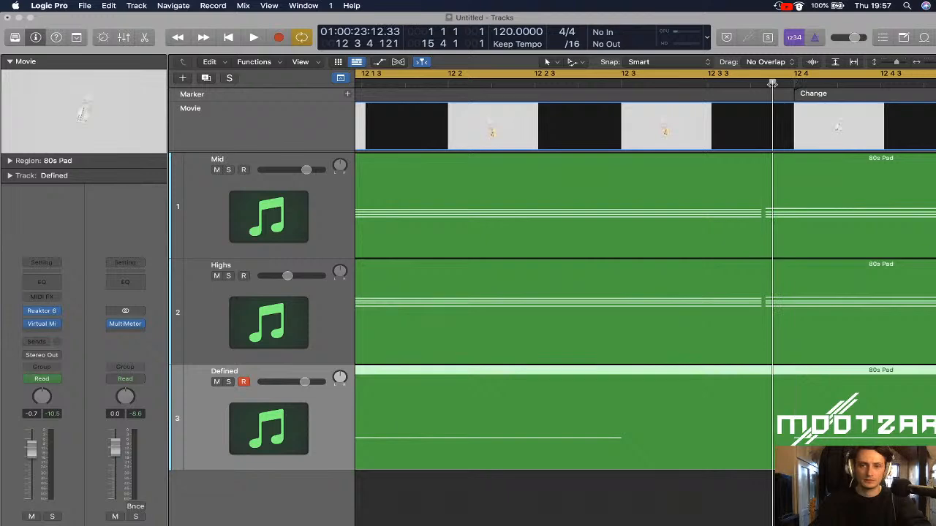
drag(774, 84, 774, 84)
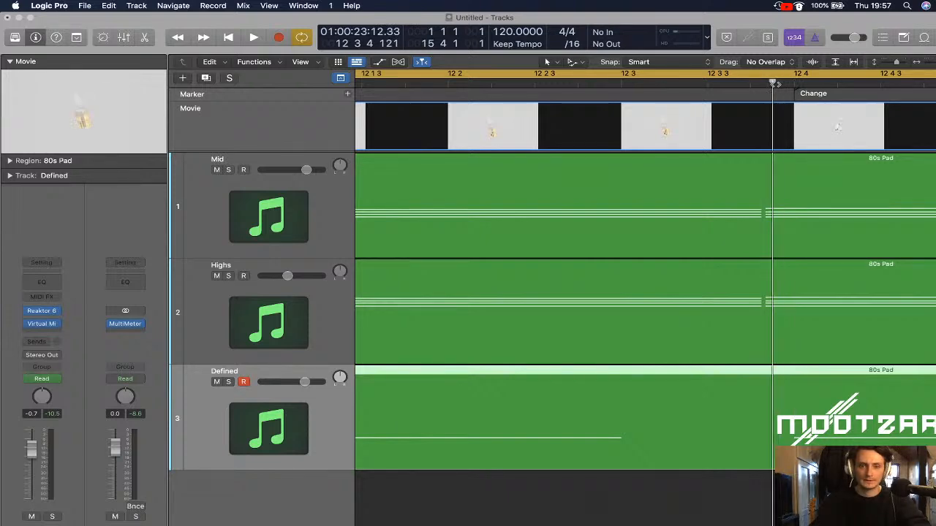
key(super+Right)
key(super+Right)
key(super+Right)
key(super+Right)
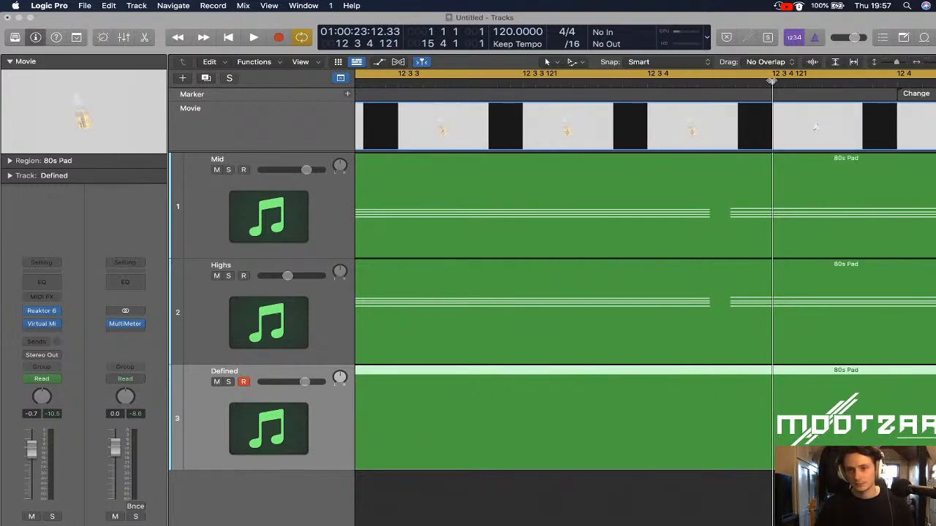
drag(773, 82, 812, 81)
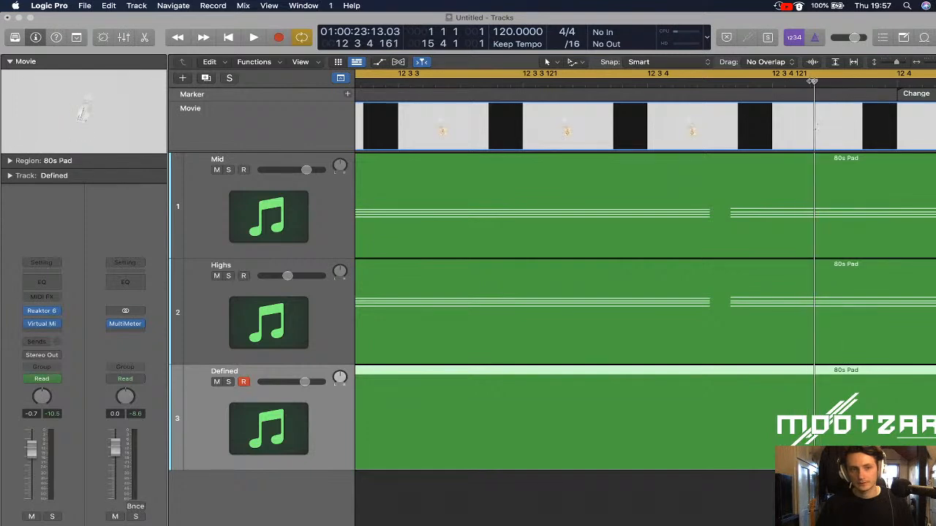
Open the Defined track's 80s Pad region in the Piano Roll and align the last bass note's start with the playhead
double_click(852, 424)
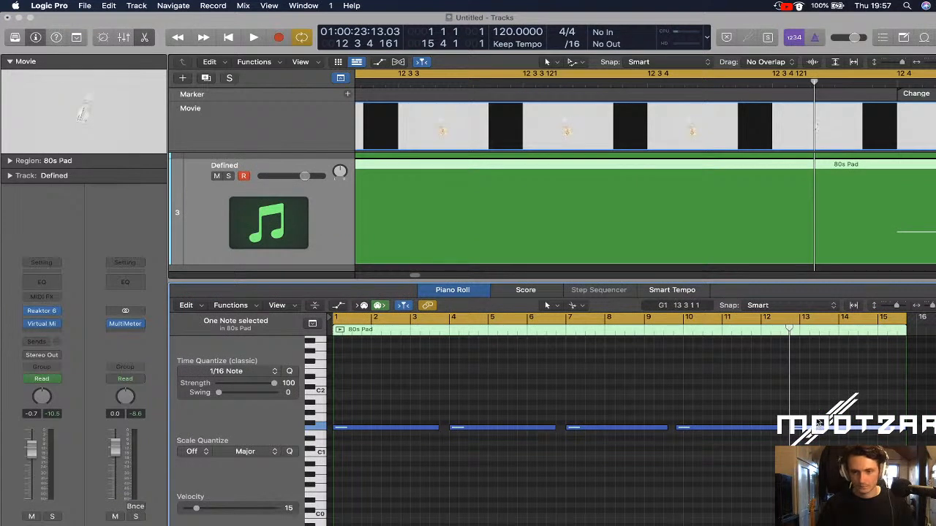
key(super+Right)
key(super+Right)
key(super+Right)
key(super+Right)
key(super+Right)
key(super+Right)
key(super+Right)
key(super+Right)
key(super+Right)
key(super+Right)
key(super+Right)
key(super+Right)
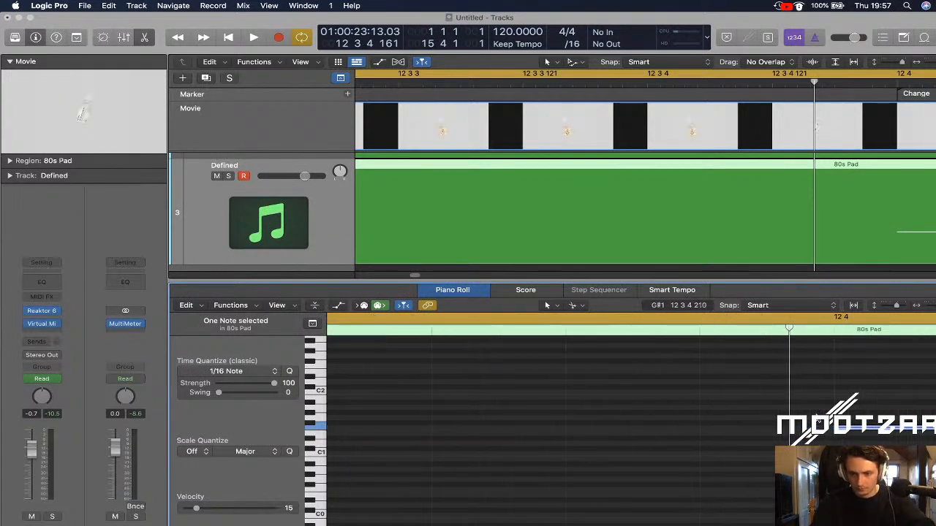
drag(832, 431, 789, 435)
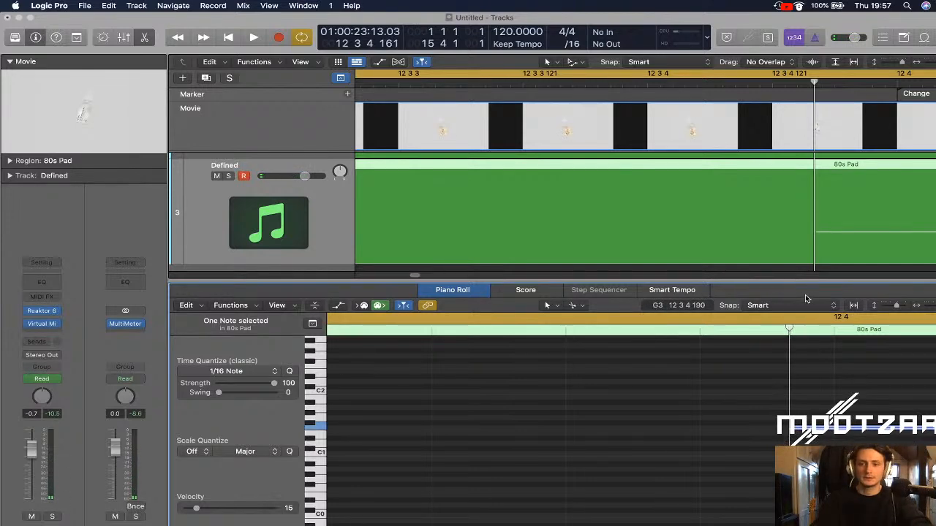
Play the piece from bar 10 and check the last product change against the movie in its enlarged window
scroll(780, 230, down, 10)
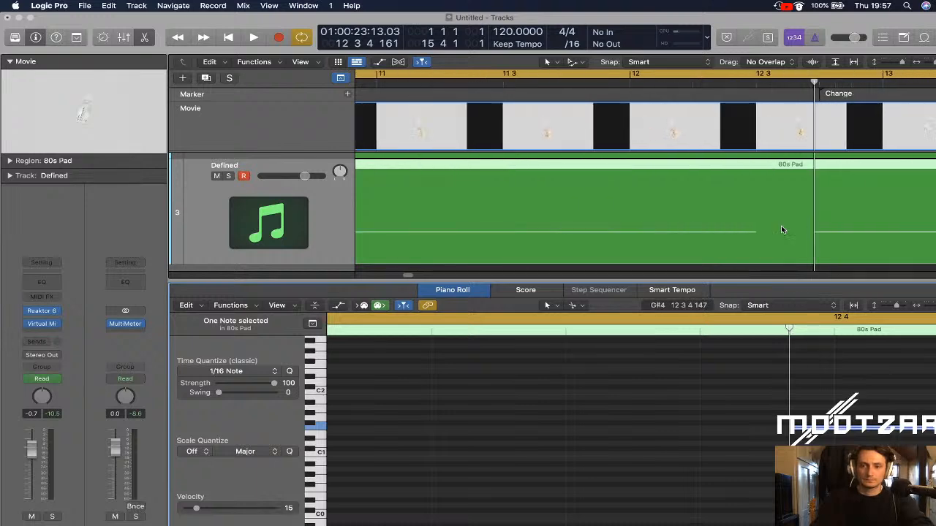
click(690, 81)
key(space)
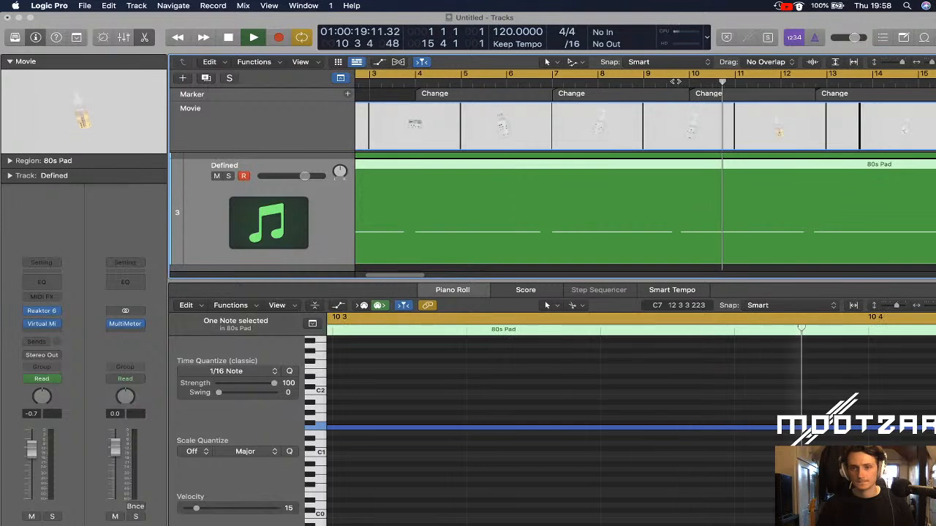
click(689, 81)
drag(932, 63, 930, 63)
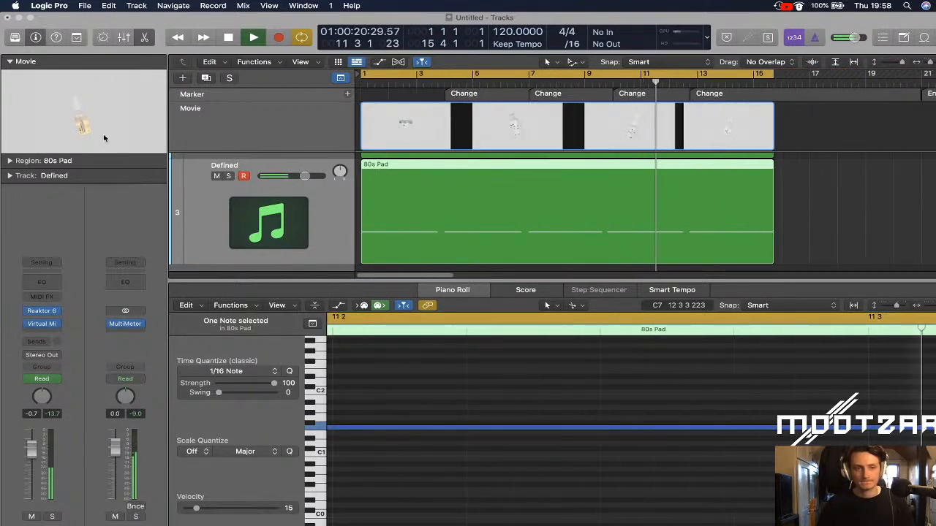
double_click(77, 125)
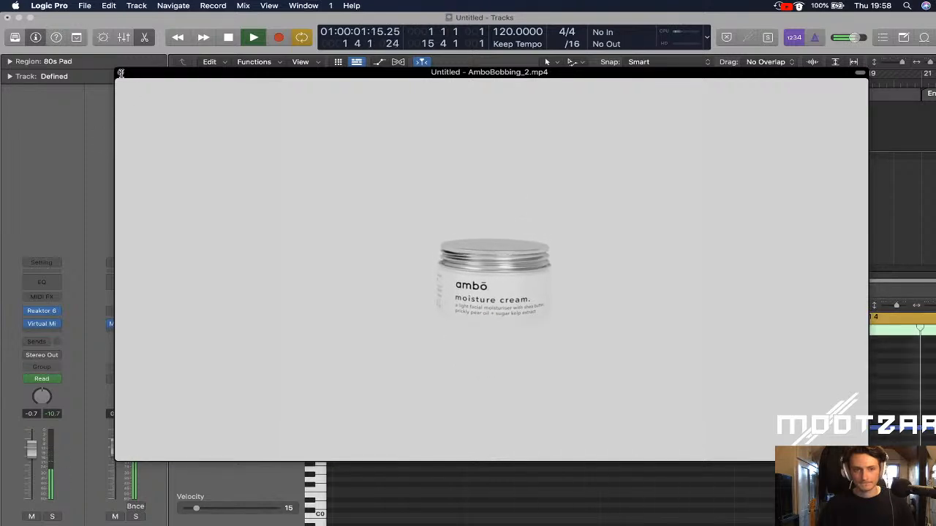
click(121, 73)
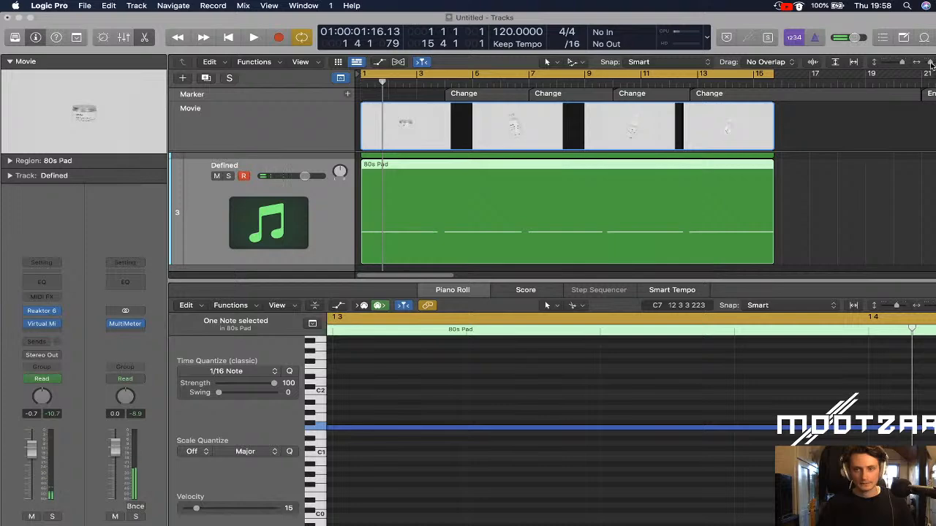
Replay the piece from bar 1 with the cycle range on, watching the movie enlarged until about bar 8
click(745, 75)
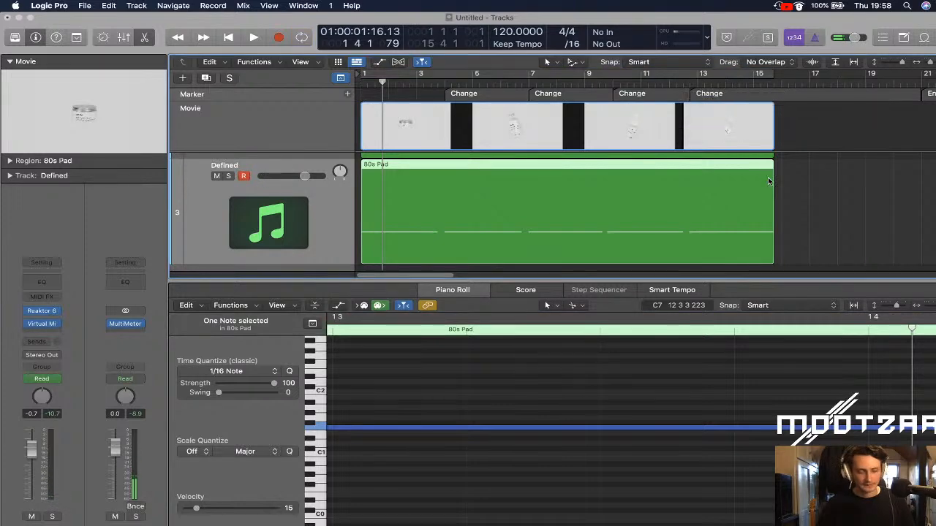
key(Return)
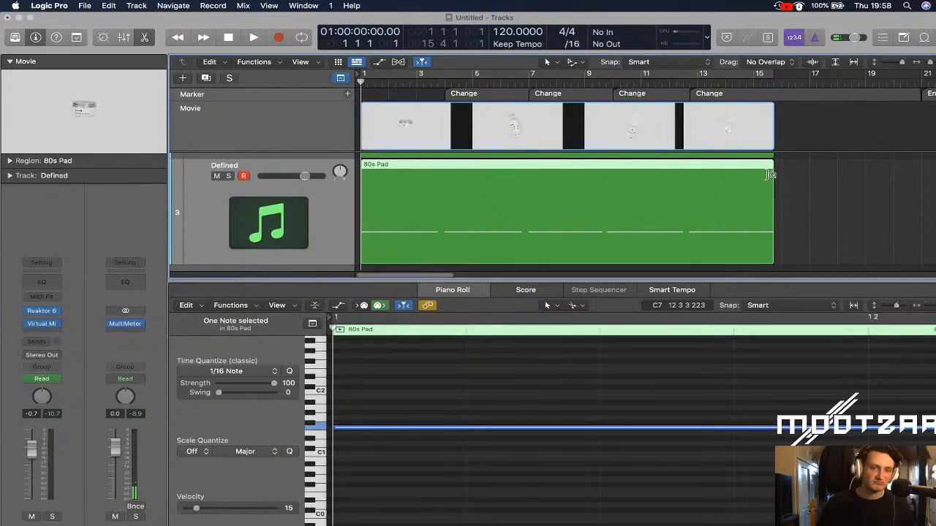
click(661, 75)
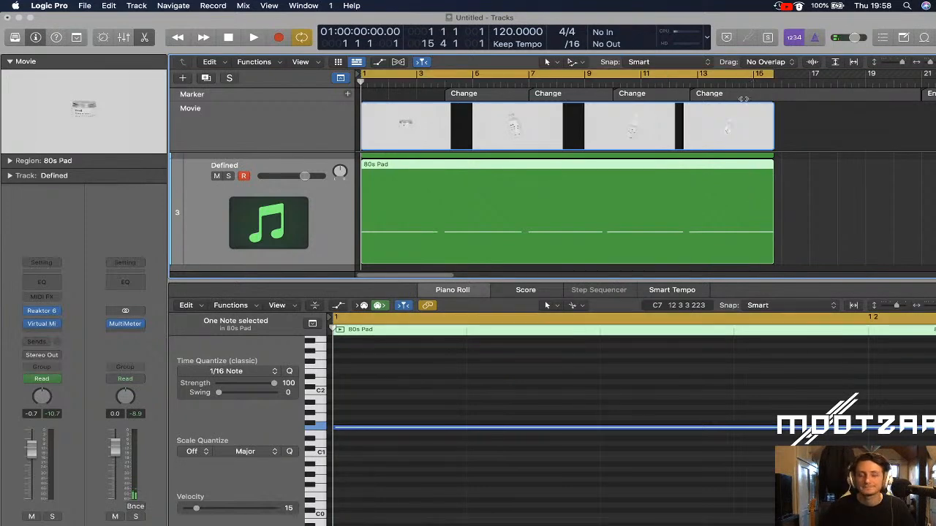
key(space)
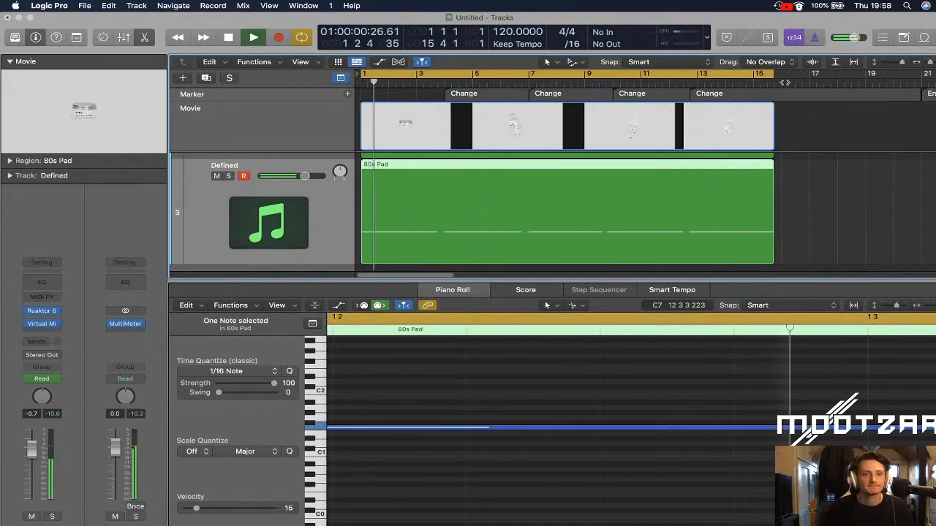
double_click(143, 124)
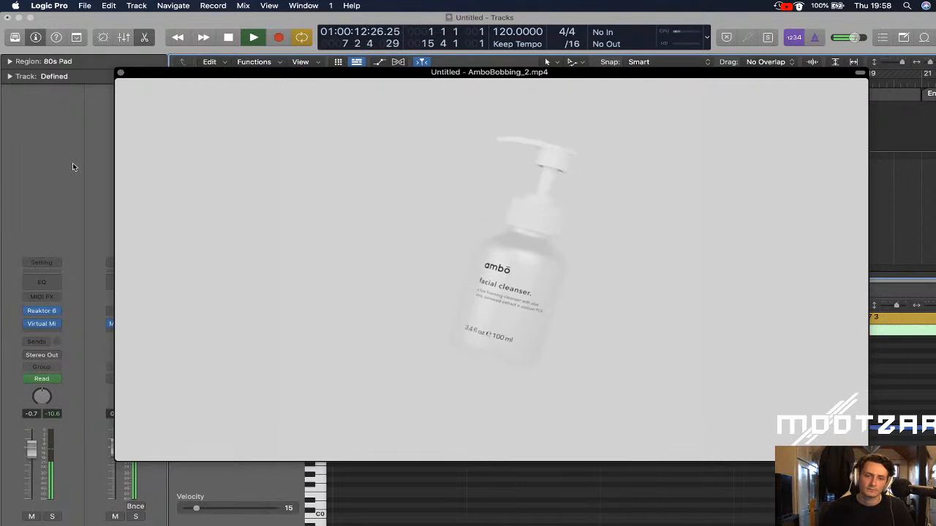
click(121, 72)
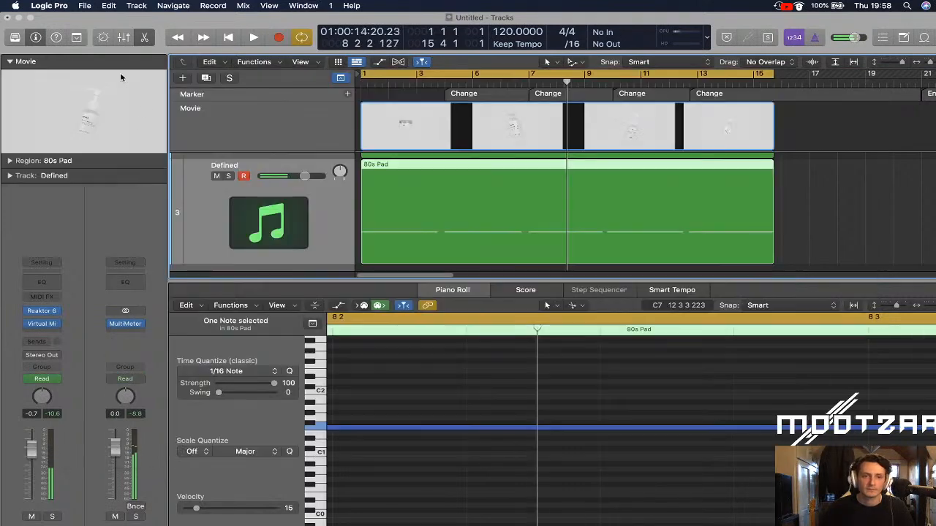
scroll(501, 230, up, 3)
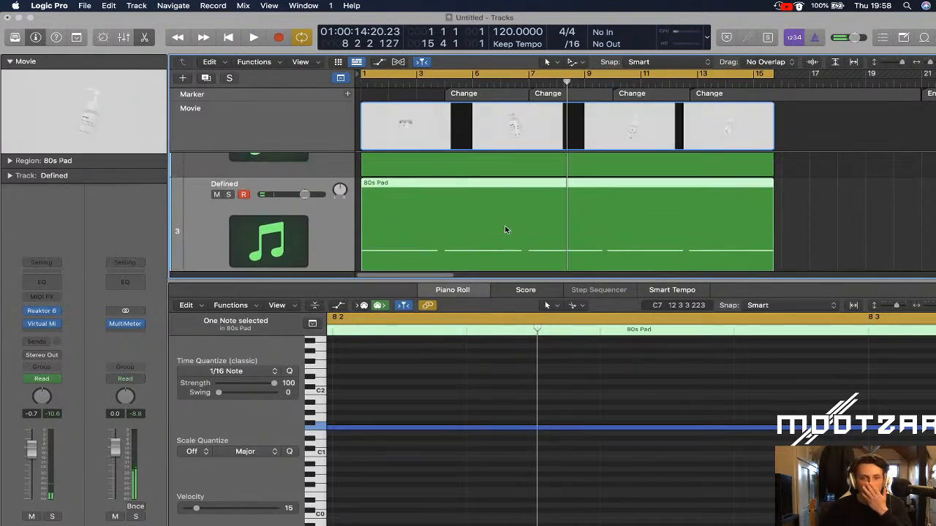
Raise the Defined track's bass note starting at bar 7 to G1
scroll(504, 228, down, 7)
key(e)
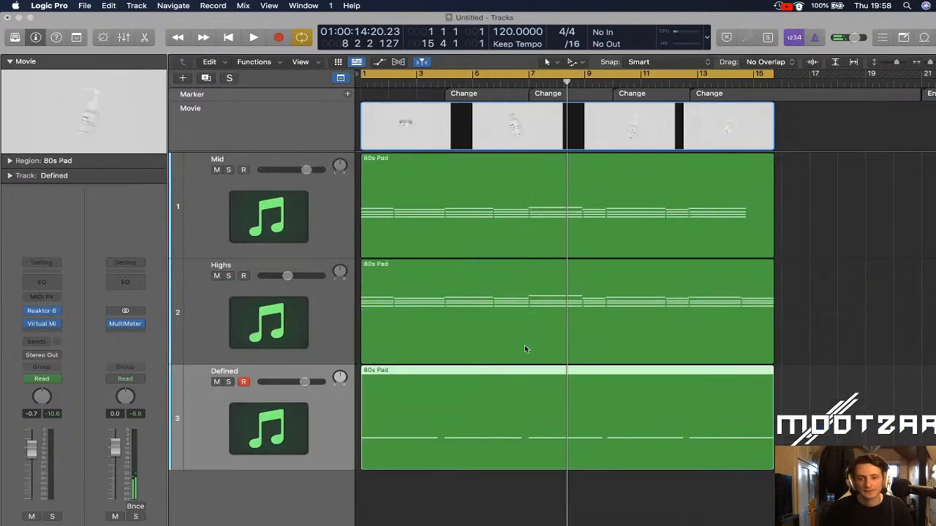
key(e)
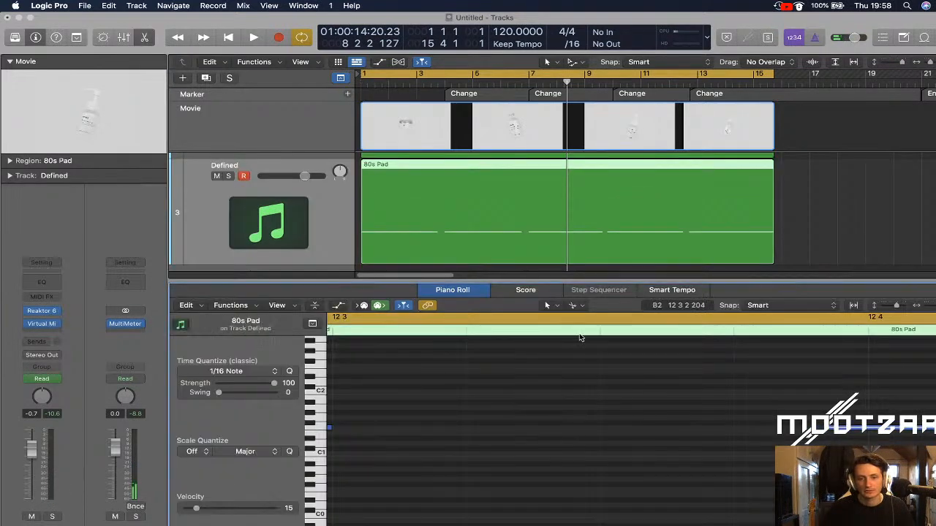
scroll(556, 238, up, 2)
click(529, 83)
click(478, 429)
drag(478, 430, 479, 421)
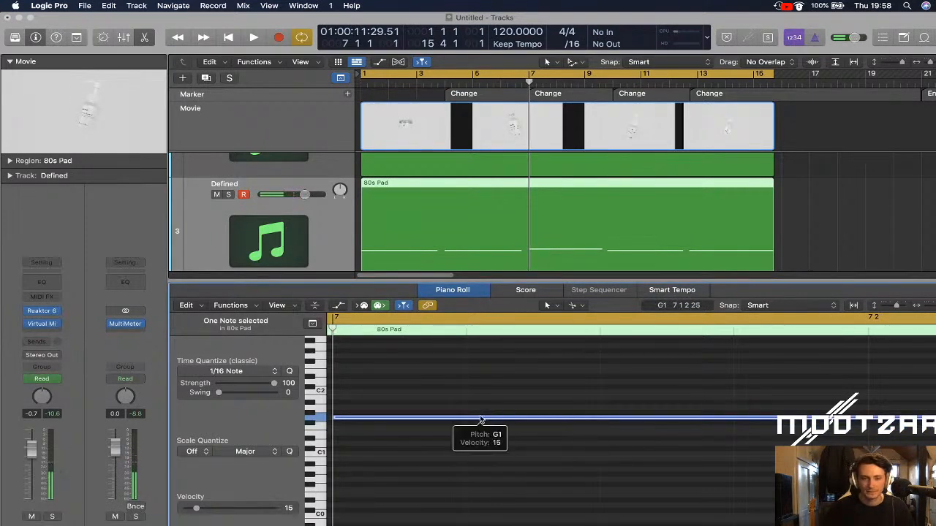
Play the piece from bar 1 and again from bar 7 to check the bass line's note change
key(Return)
key(space)
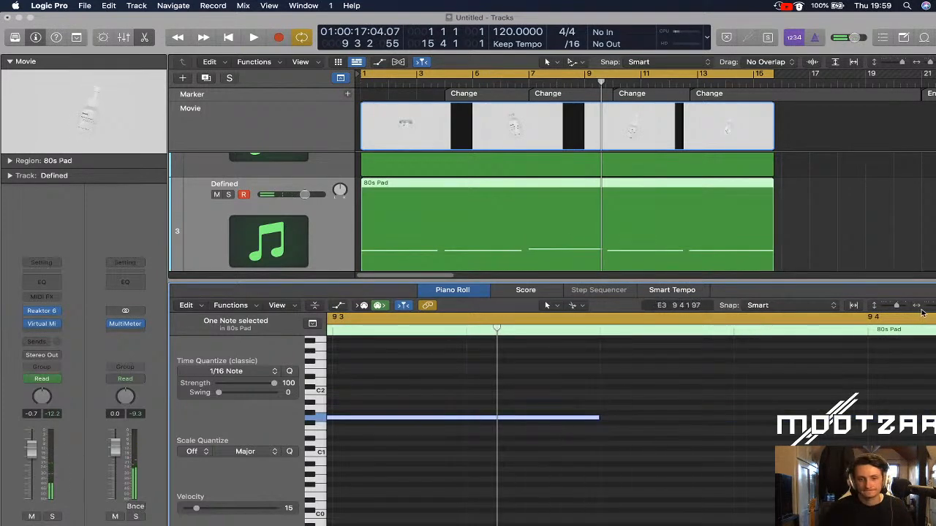
drag(935, 305, 924, 315)
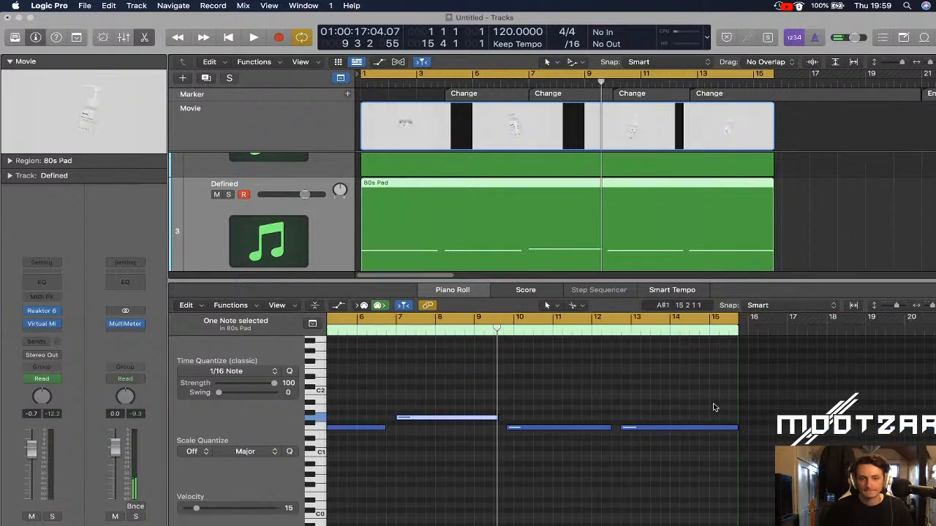
click(397, 337)
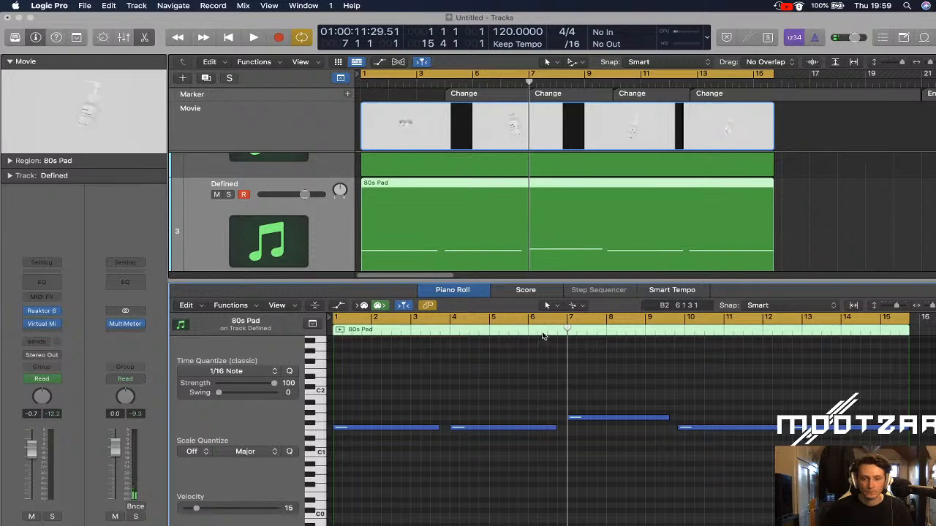
key(space)
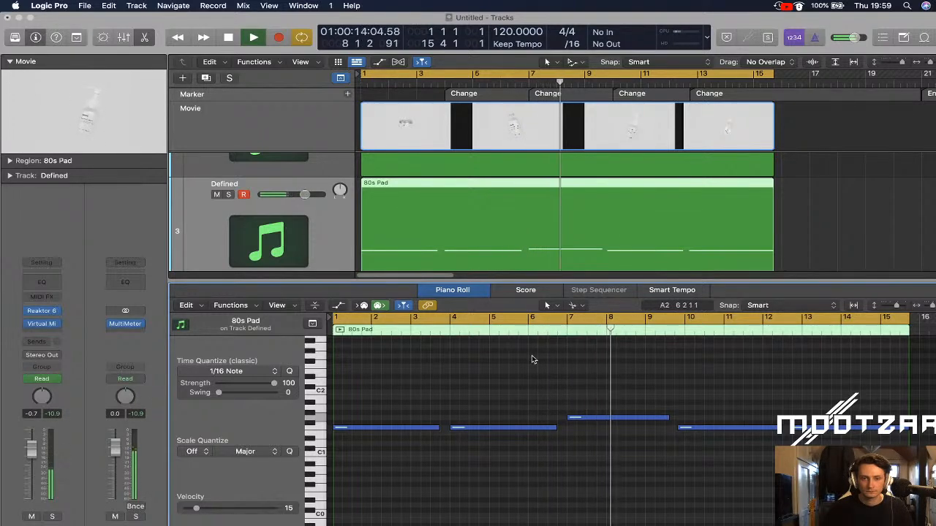
key(space)
Set the velocity of all five bass notes to 1 during playback from bar 1
key(super+a)
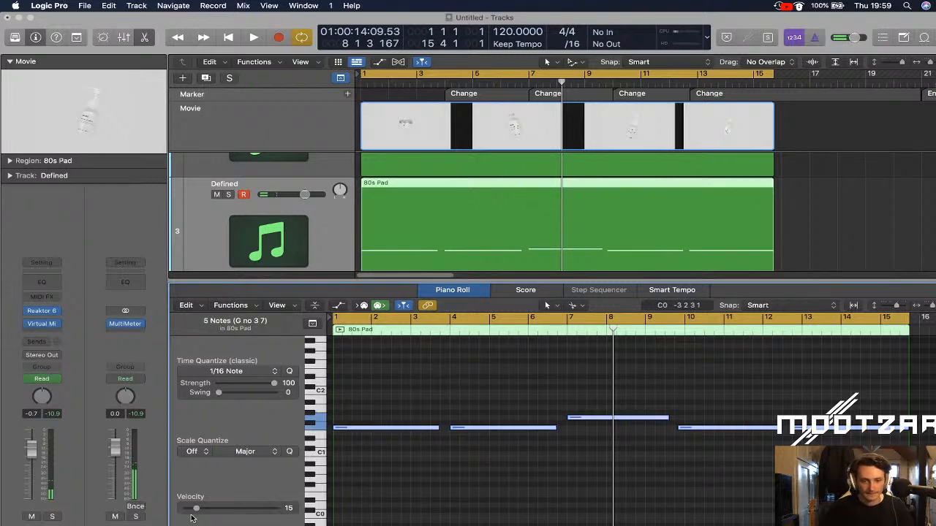
key(Return)
key(space)
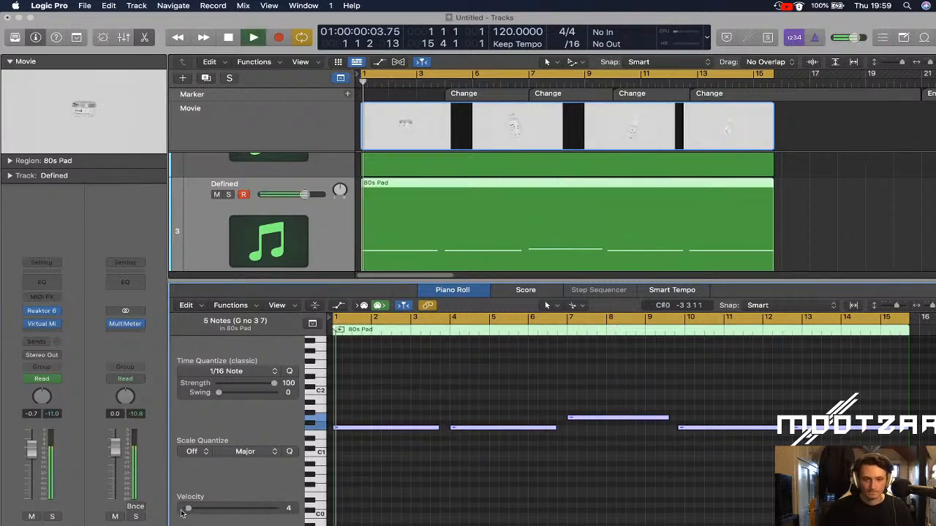
key(space)
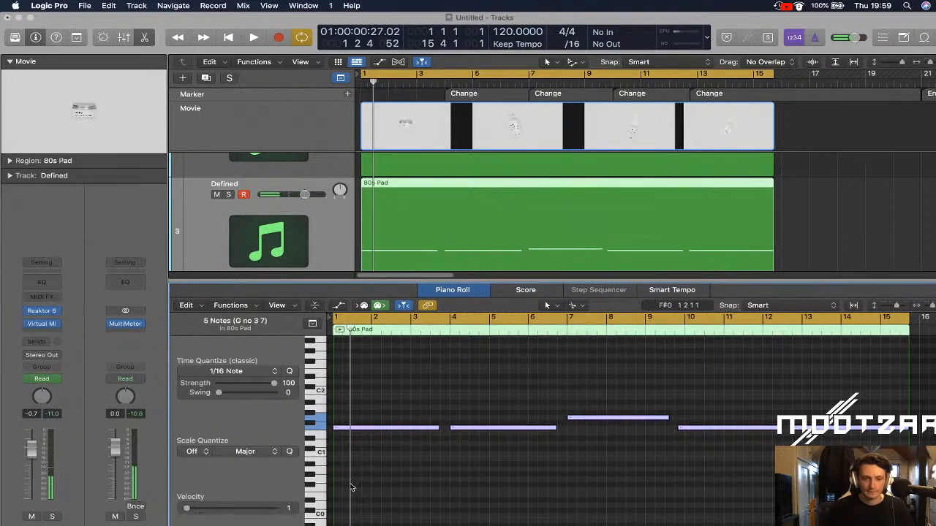
key(space)
click(383, 475)
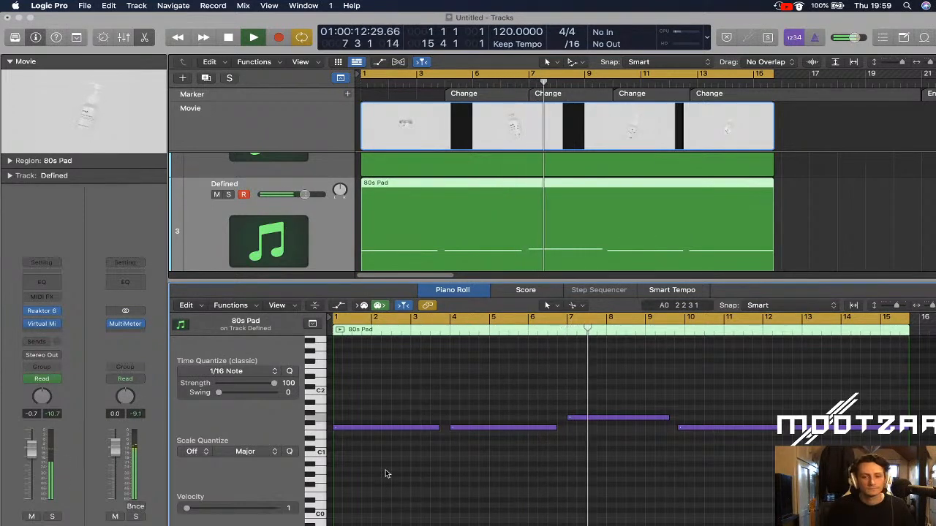
Lengthen the second bass note, starting at bar 4, so it ends just before bar 7
key(super+Right)
key(super+Right)
key(super+Right)
key(super+Right)
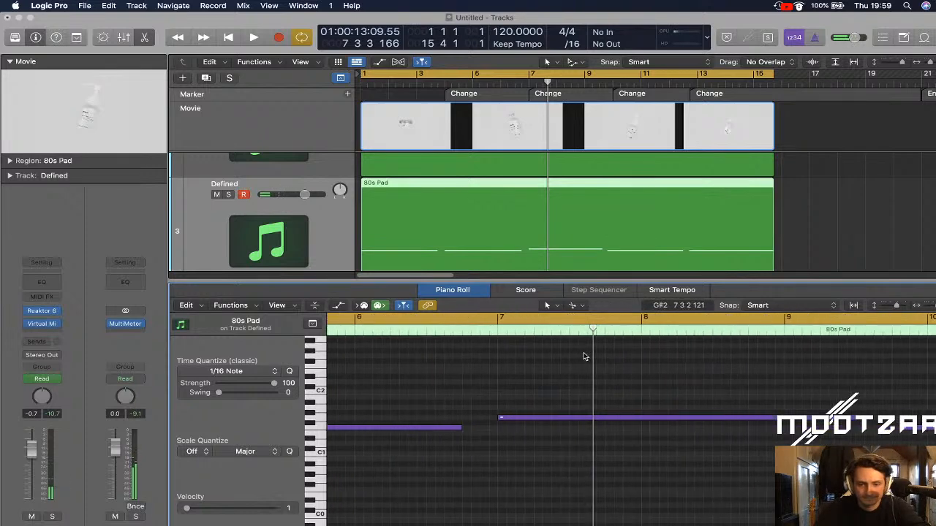
drag(404, 426, 430, 451)
scroll(424, 438, left, 10)
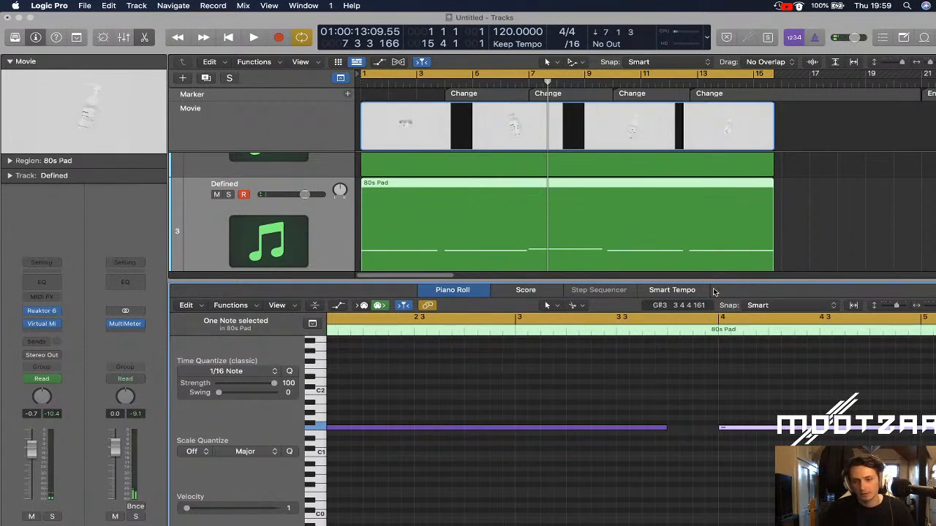
Lengthen the first, third and fourth bass notes so each ends just before the following note begins
key(Return)
key(space)
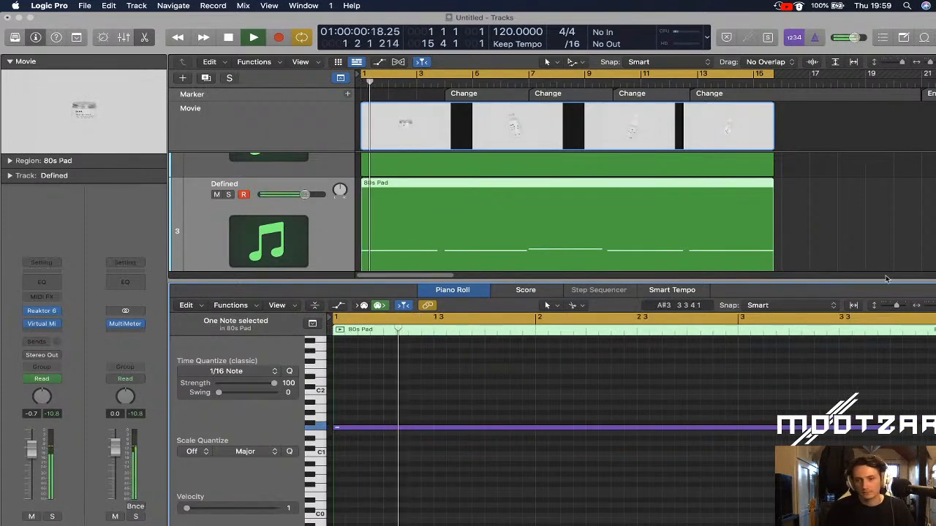
drag(935, 306, 930, 305)
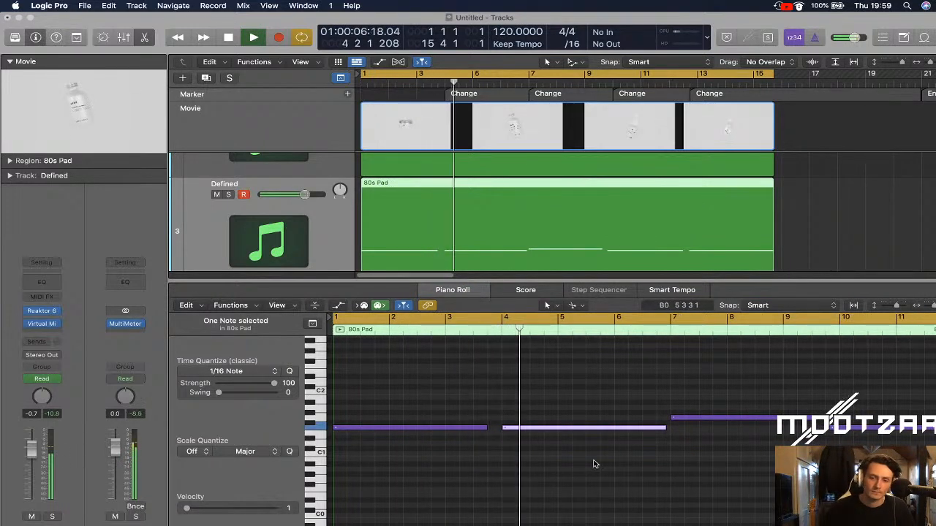
drag(486, 428, 497, 428)
key(space)
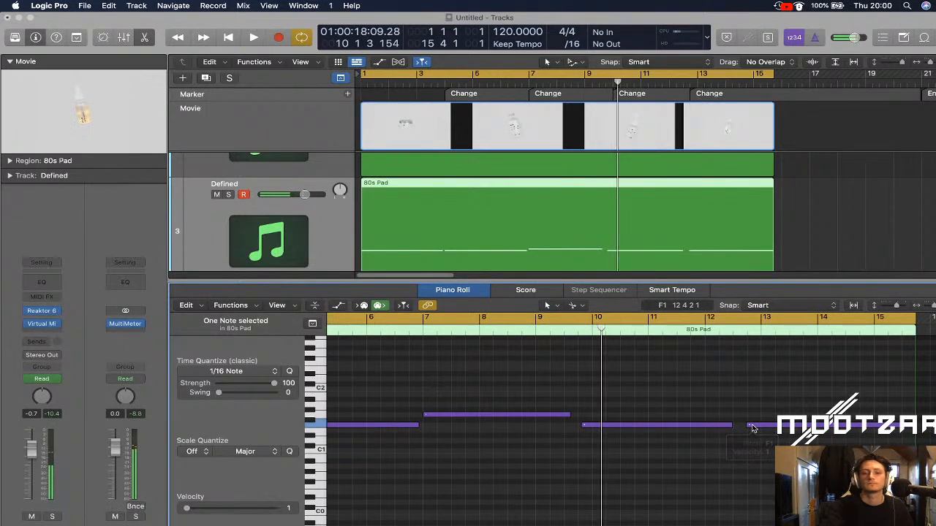
drag(570, 415, 581, 418)
drag(731, 424, 743, 426)
click(757, 457)
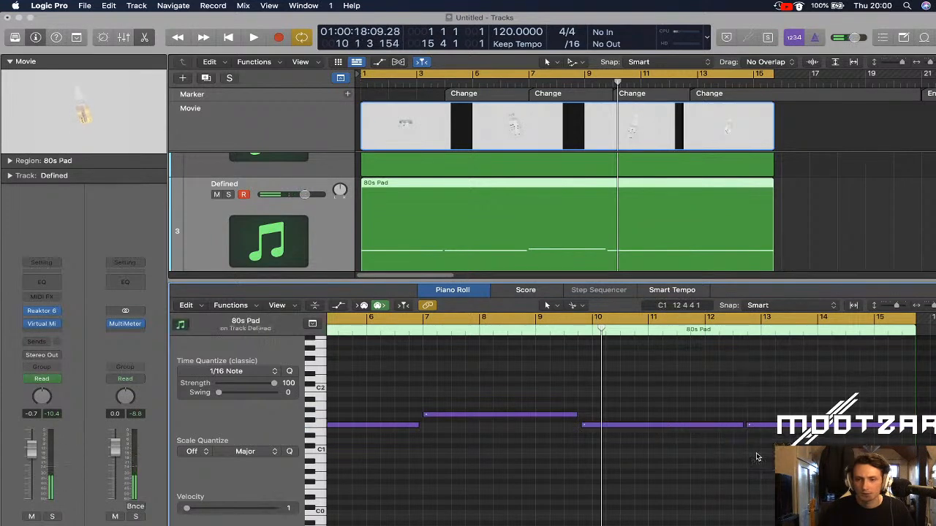
Replay the piece from bar 1 and adjust the filter cutoff and resonance of the Defined track's Monark synth
key(Return)
key(space)
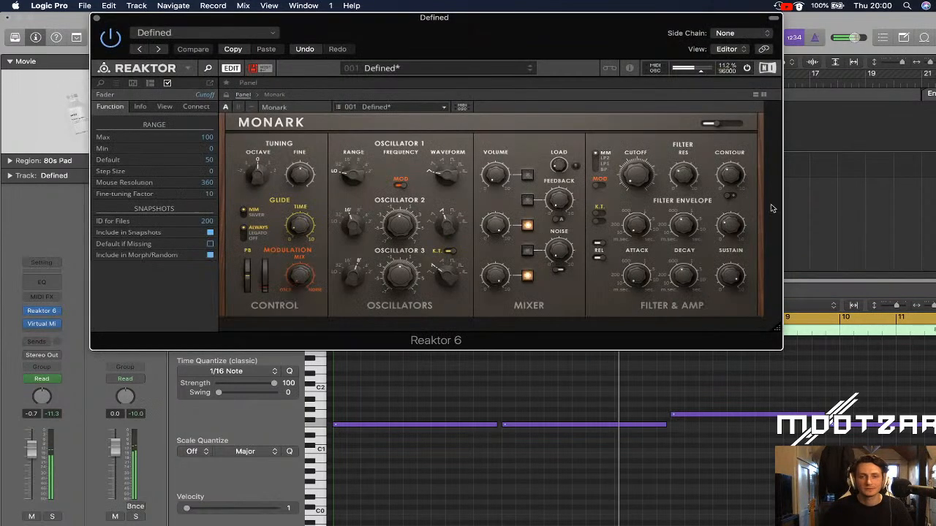
drag(622, 30, 628, 30)
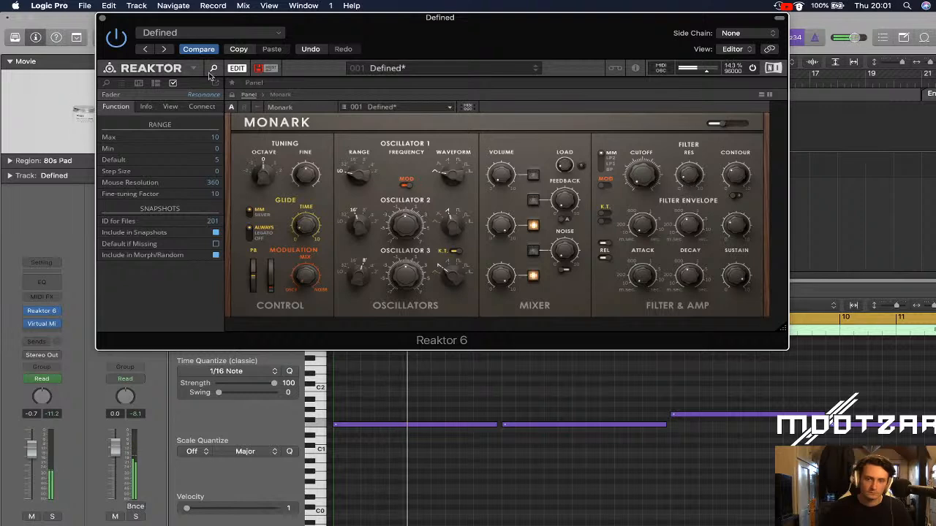
click(101, 18)
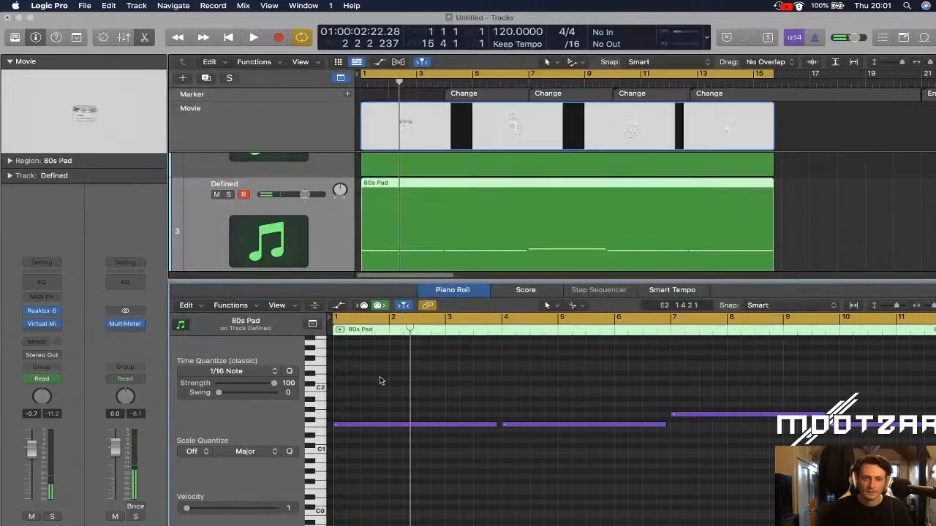
Close the Piano Roll and rename the Defined track as Bass_low
click(378, 425)
click(451, 293)
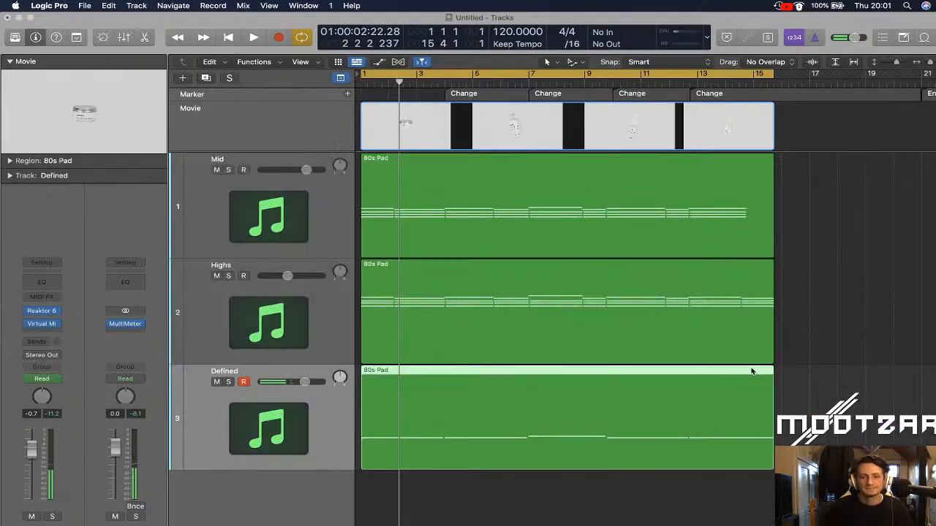
click(792, 374)
click(295, 400)
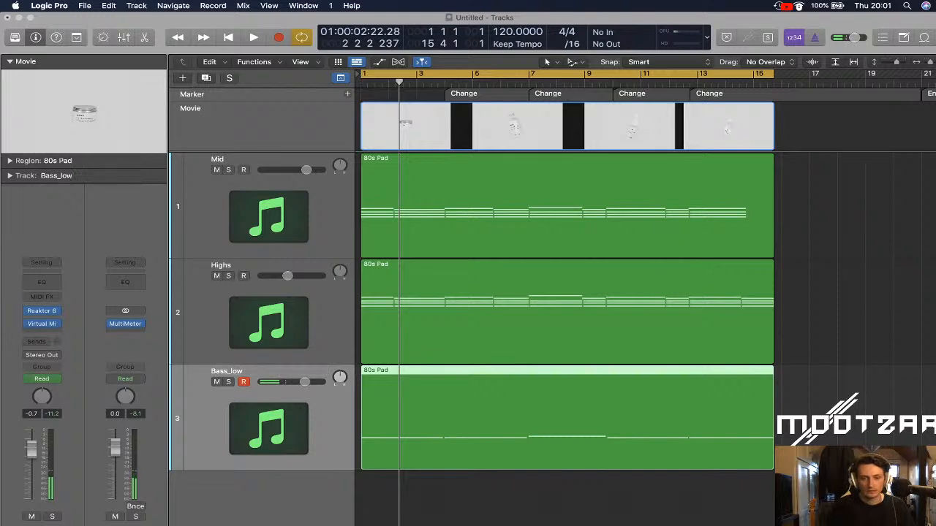
Duplicate the Bass_low track and copy its 80s Pad region onto the duplicate at bar 1, including the automation data
key(super+d)
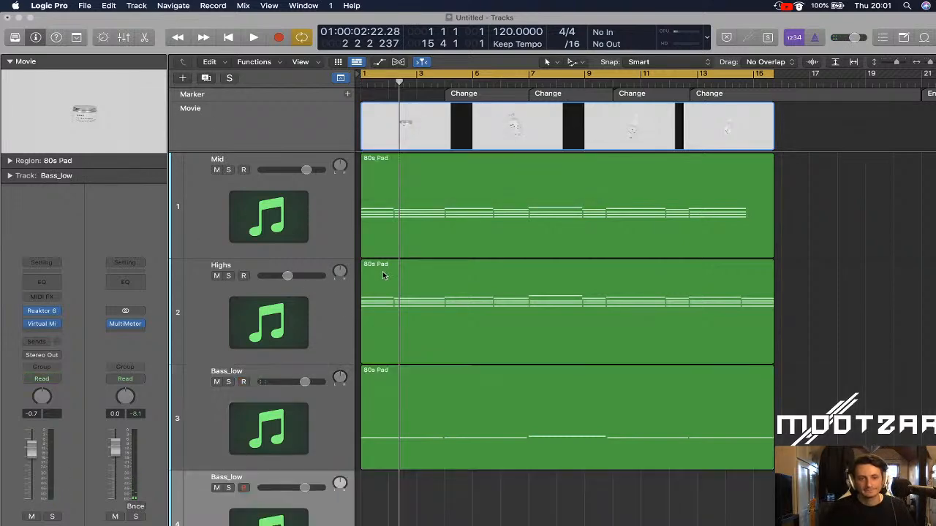
click(464, 413)
drag(467, 406, 467, 479)
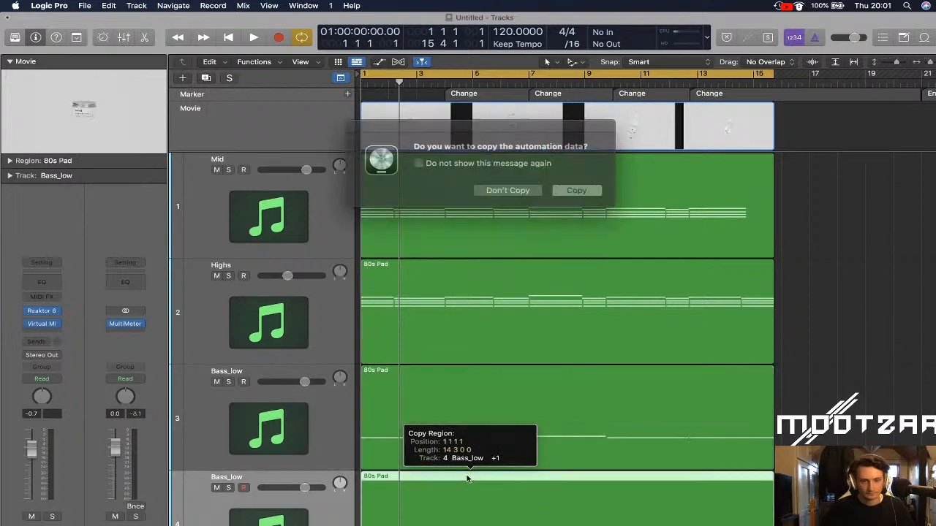
click(566, 188)
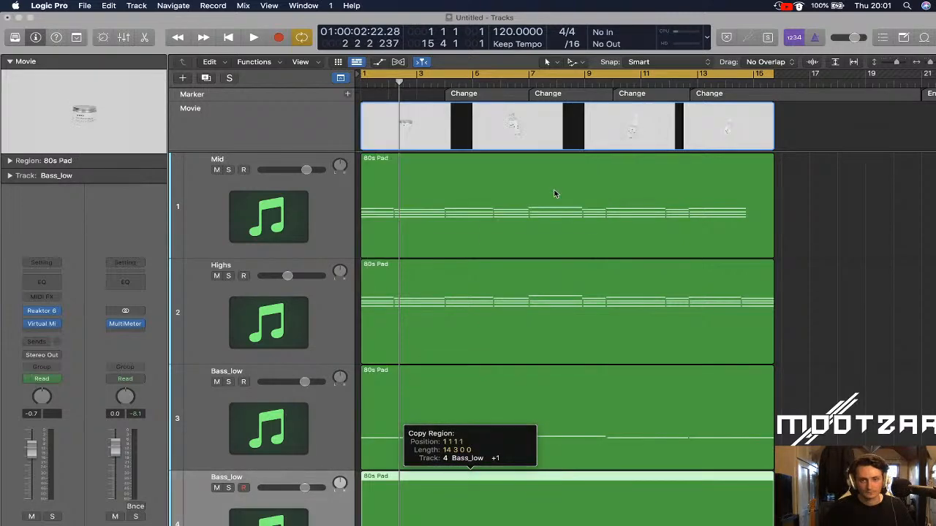
Mute the duplicated Bass_low track, play the piece briefly, and unmute the track
scroll(524, 350, down, 3)
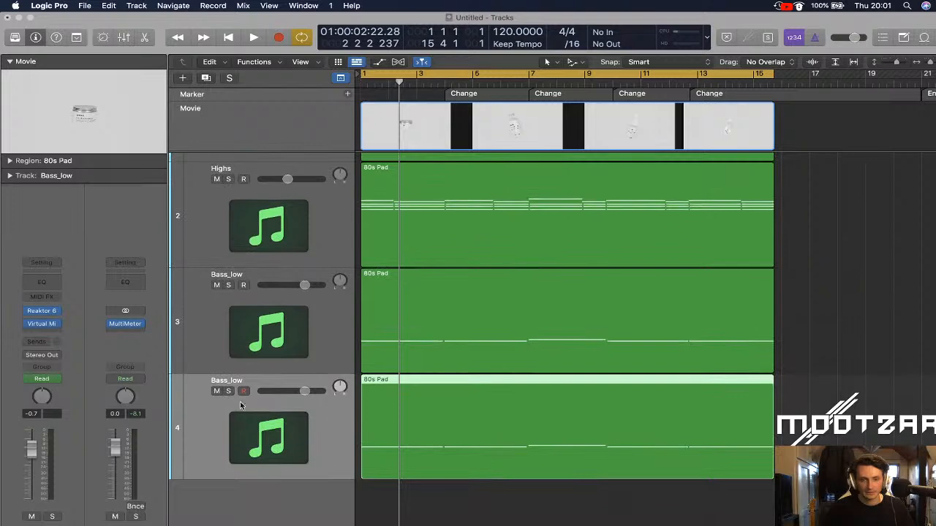
click(216, 392)
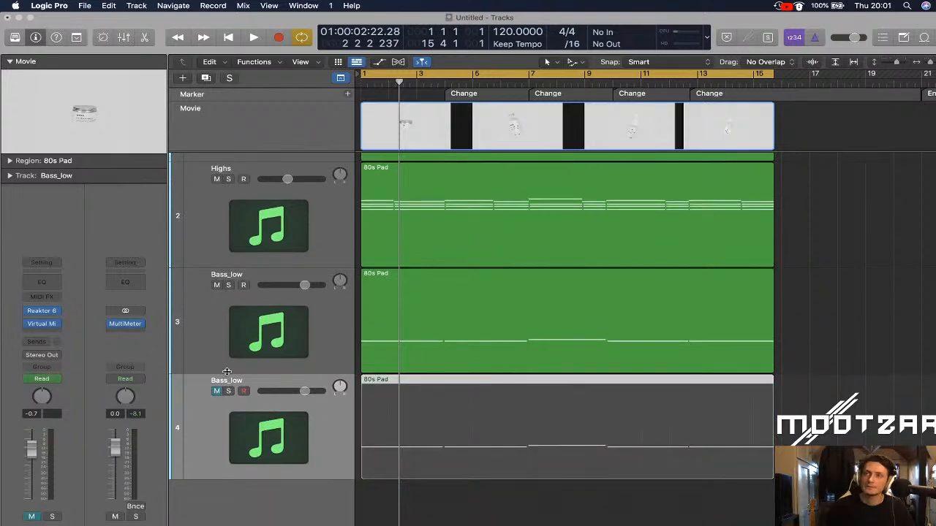
key(space)
key(space)
click(216, 391)
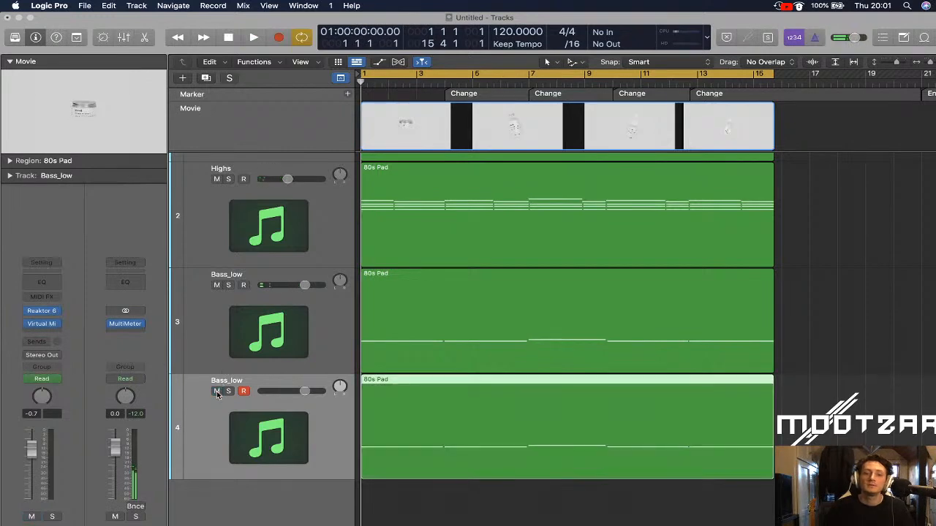
Open the duplicated region in the Piano Roll and inspect its Monark synth's MIDI connection settings in Reaktor
double_click(416, 426)
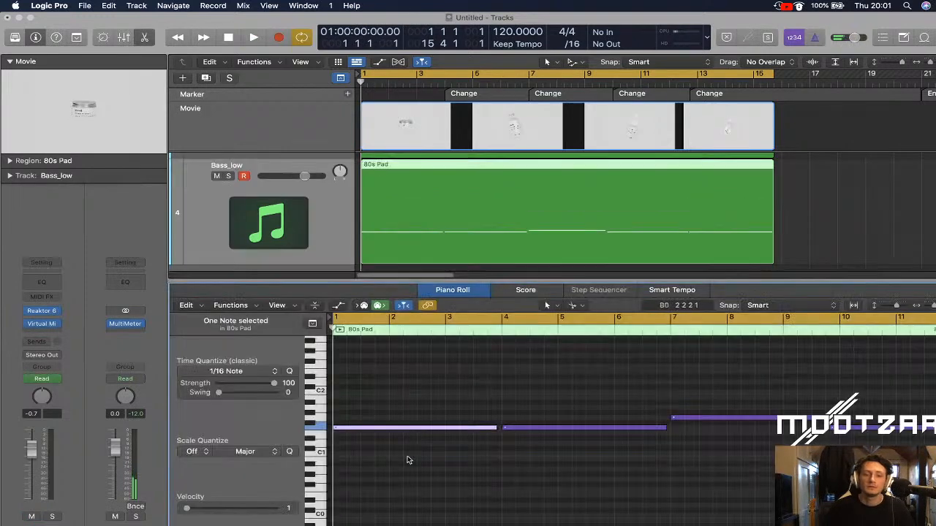
click(401, 432)
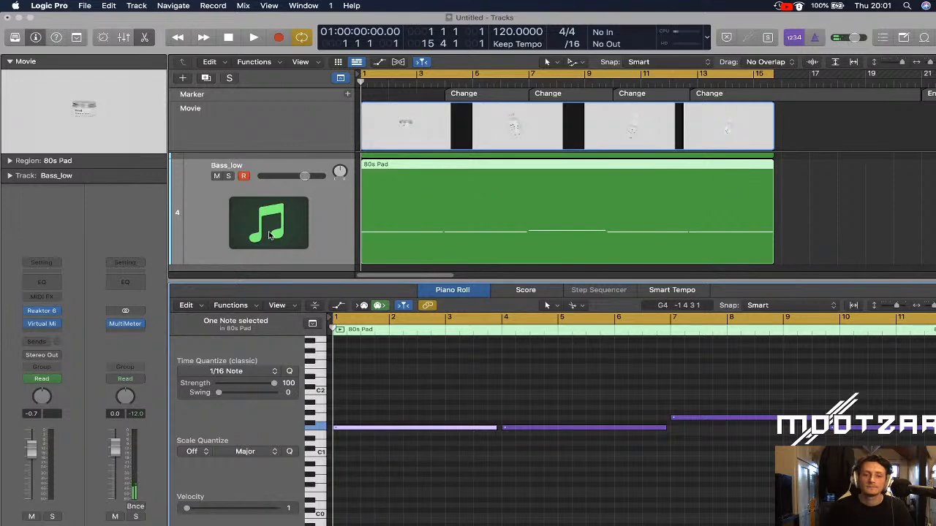
scroll(280, 211, down, 2)
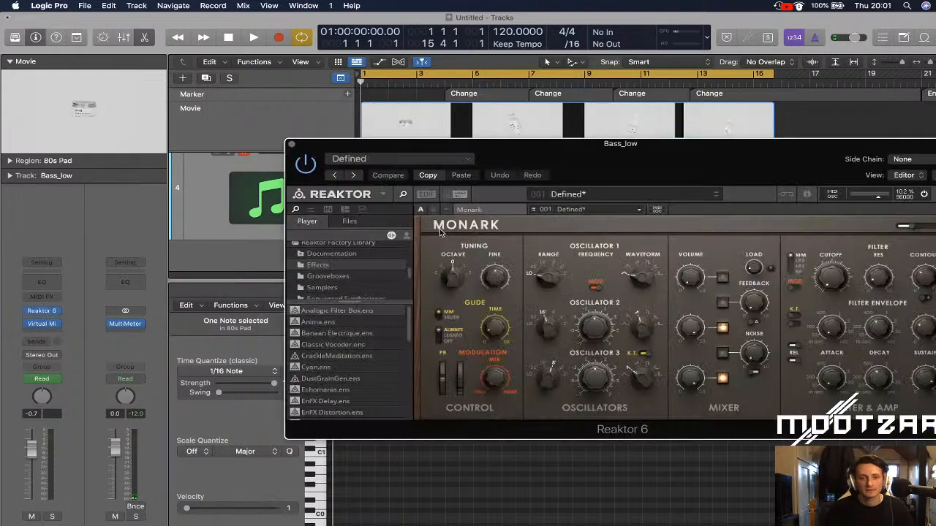
click(362, 210)
click(392, 233)
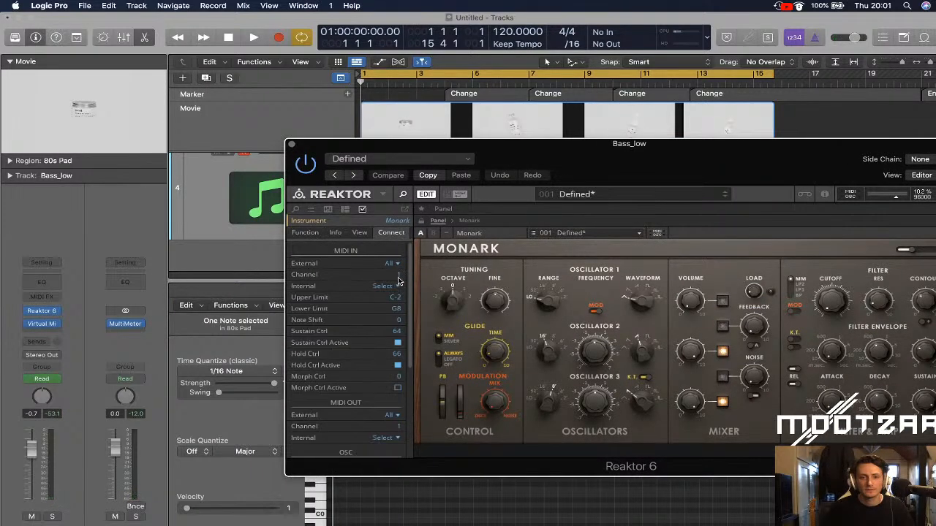
click(398, 278)
click(293, 144)
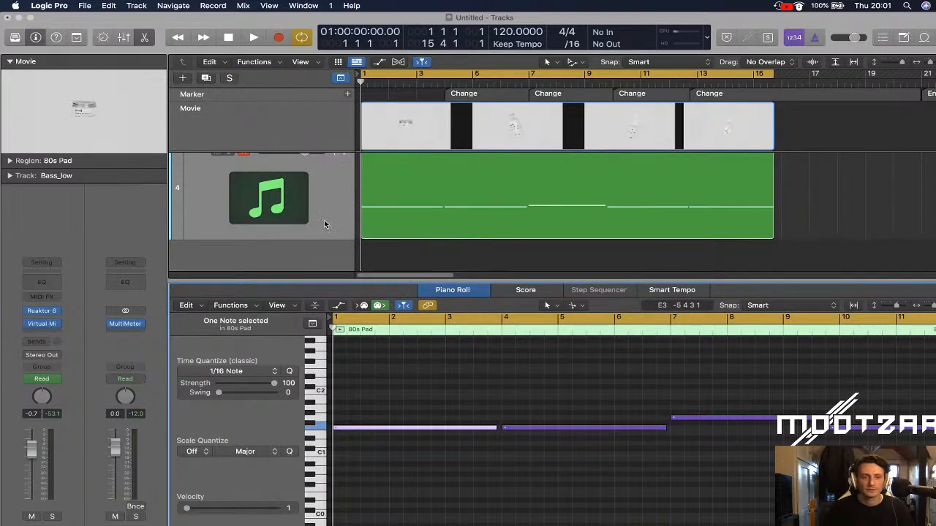
Transpose all five notes of the duplicated Bass_low region up one octave while auditioning them
scroll(348, 224, up, 2)
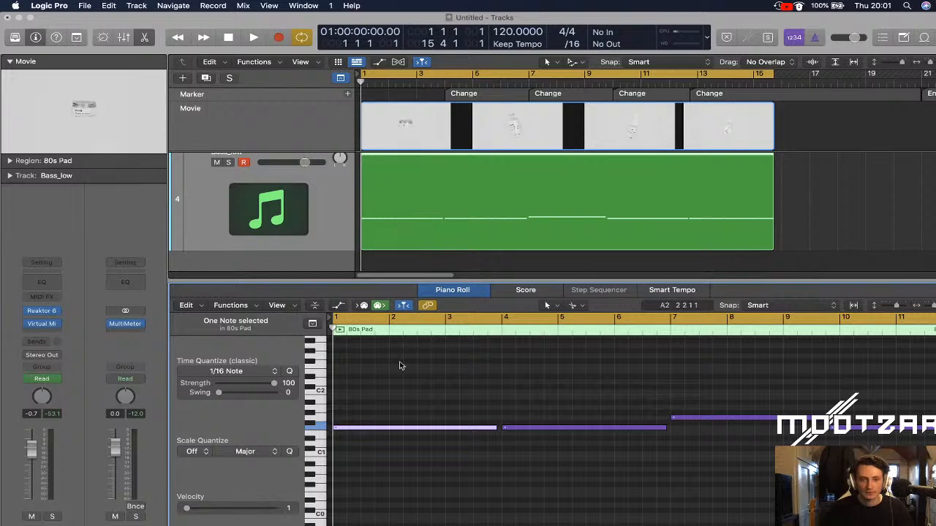
key(space)
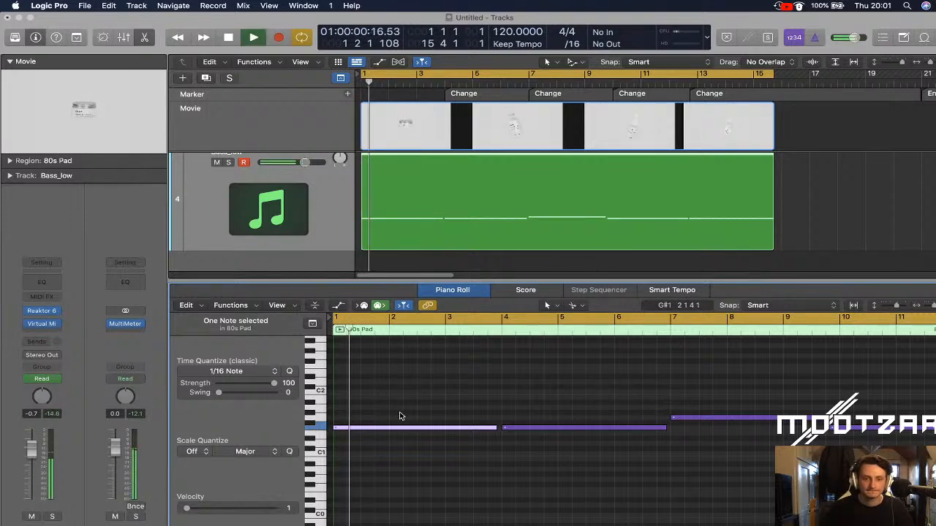
drag(404, 430, 395, 368)
click(407, 445)
key(super+a)
key(space)
scroll(428, 432, down, 2)
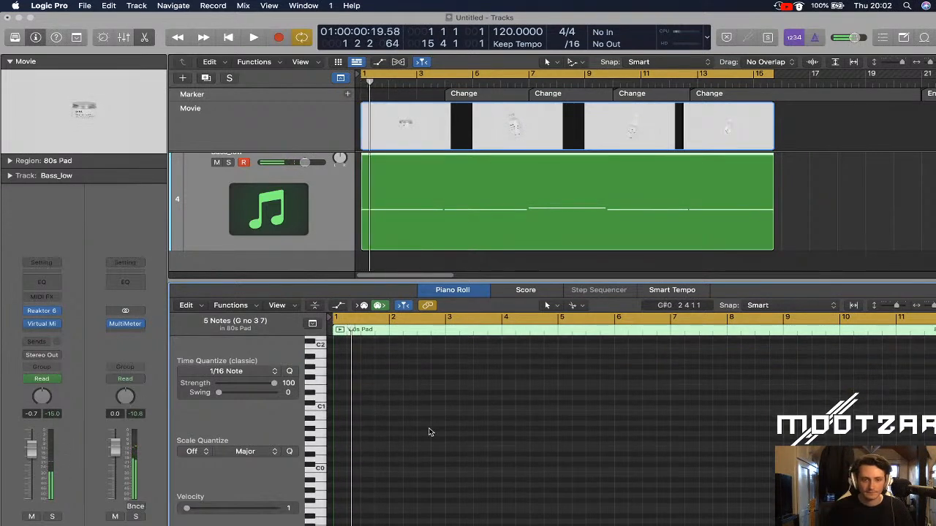
scroll(427, 432, up, 4)
Try the duplicated region's second note at E2 during playback and return it to F2
click(391, 418)
click(380, 402)
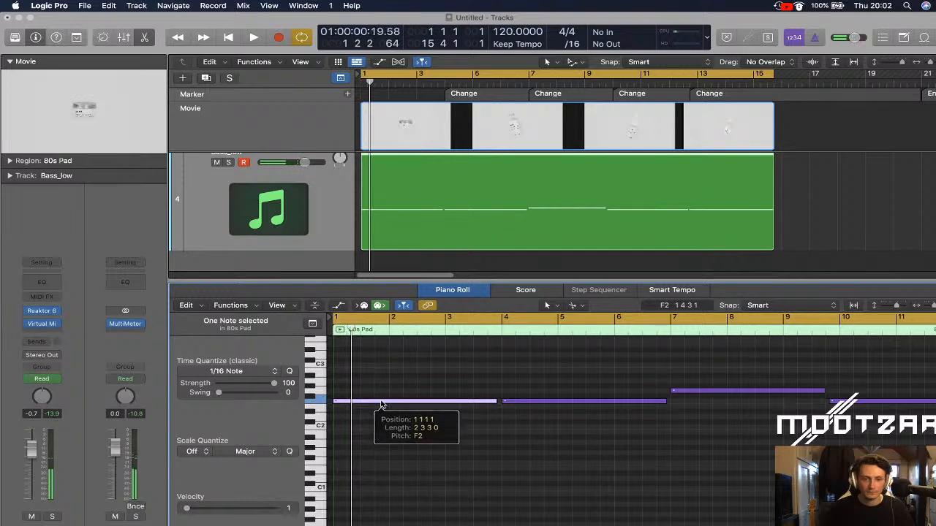
drag(526, 402, 527, 410)
key(space)
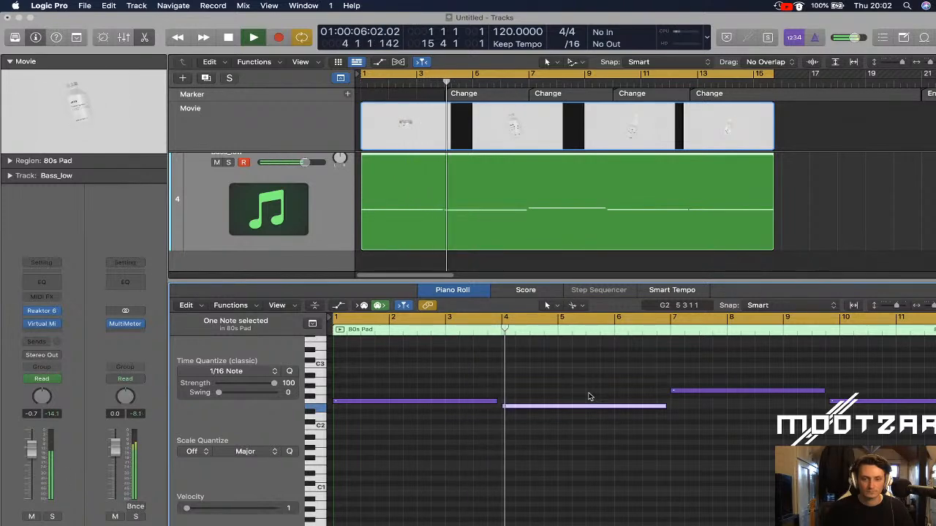
key(space)
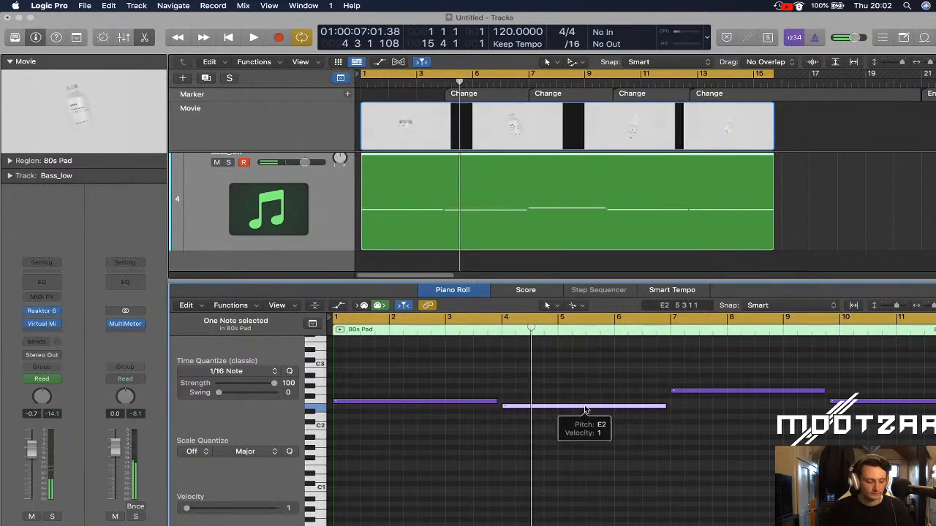
key(alt+Up)
click(577, 428)
key(space)
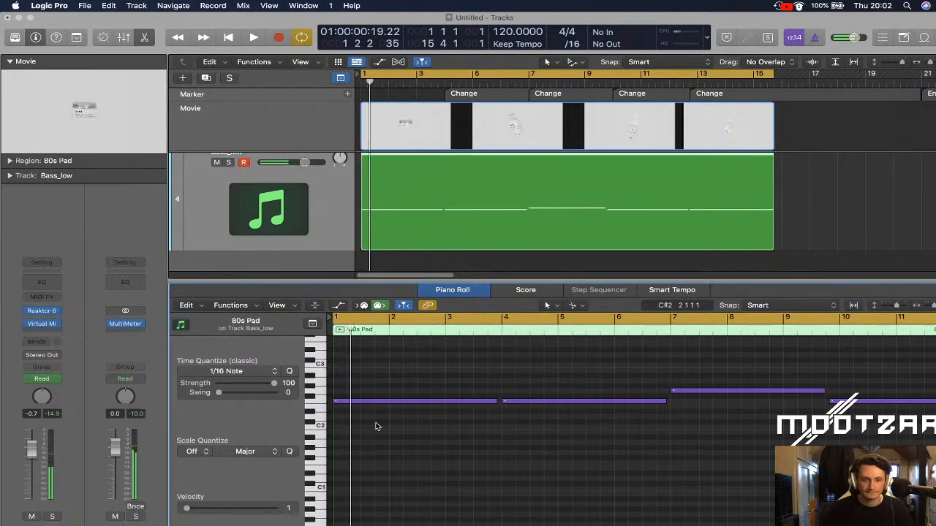
Transpose all notes of the duplicated region up another octave and set their velocity to 90
key(super+a)
scroll(402, 409, up, 4)
drag(407, 509, 408, 446)
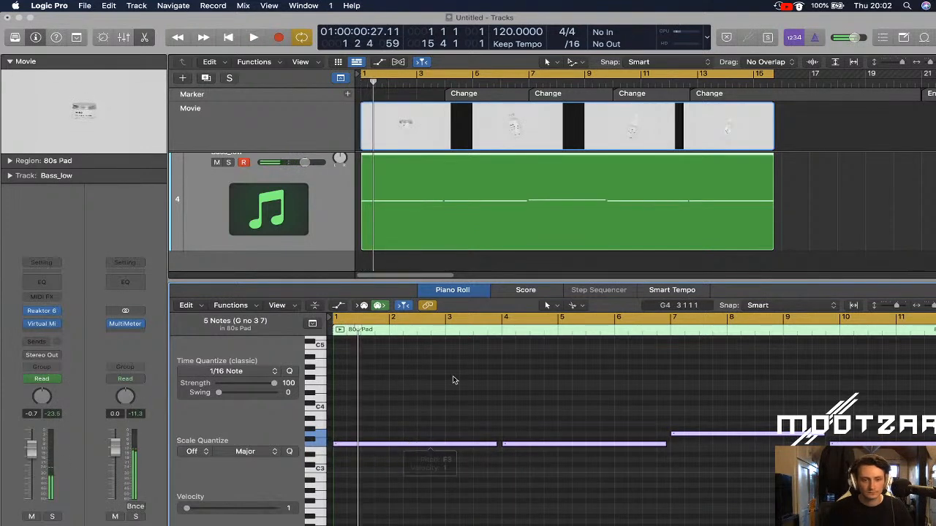
drag(208, 505, 254, 510)
key(space)
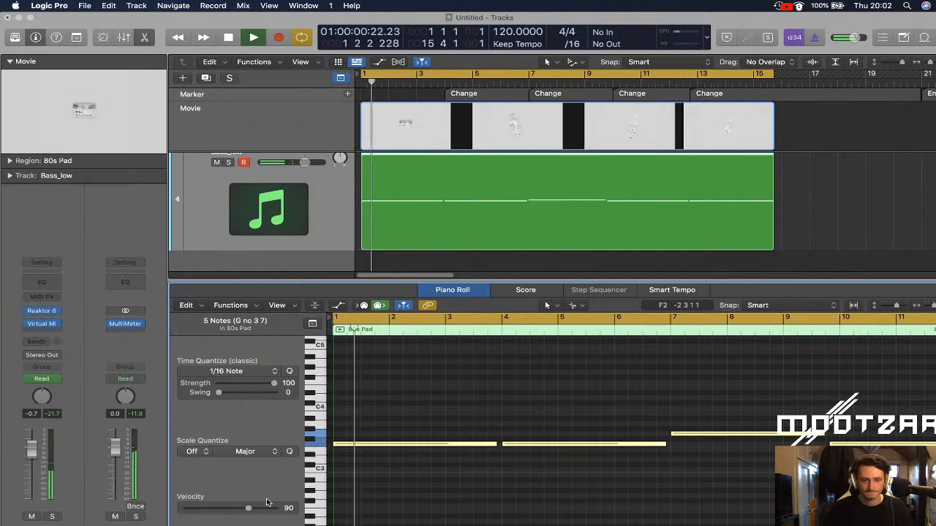
Play the piece from the start and raise the duplicate Bass_low track's volume to 6.0 dB
key(space)
key(Return)
key(space)
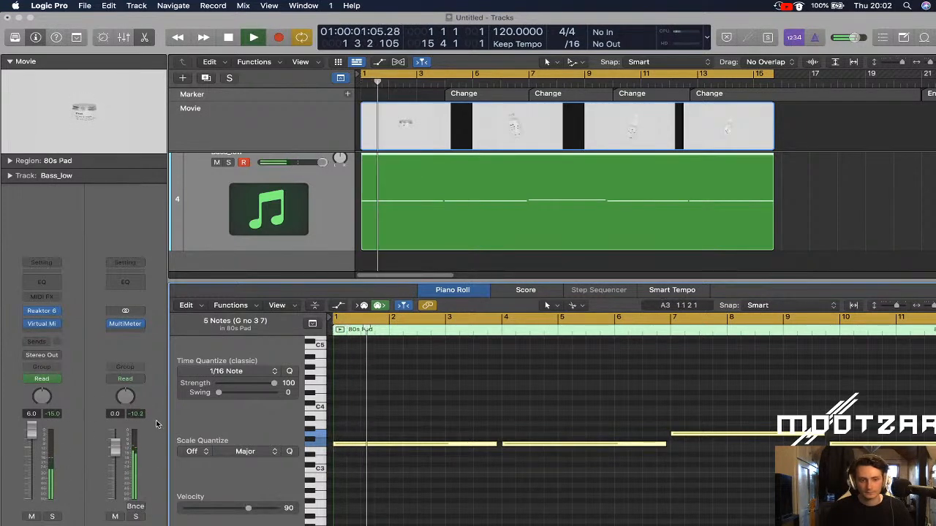
key(space)
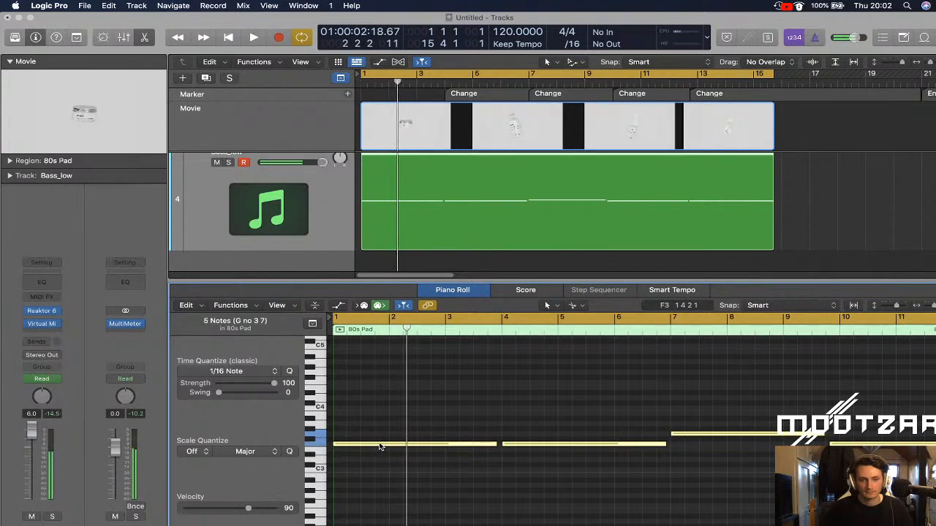
Open the duplicate track's Monark synth and adjust its filter resonance, listening to the result
mouse_move(379, 447)
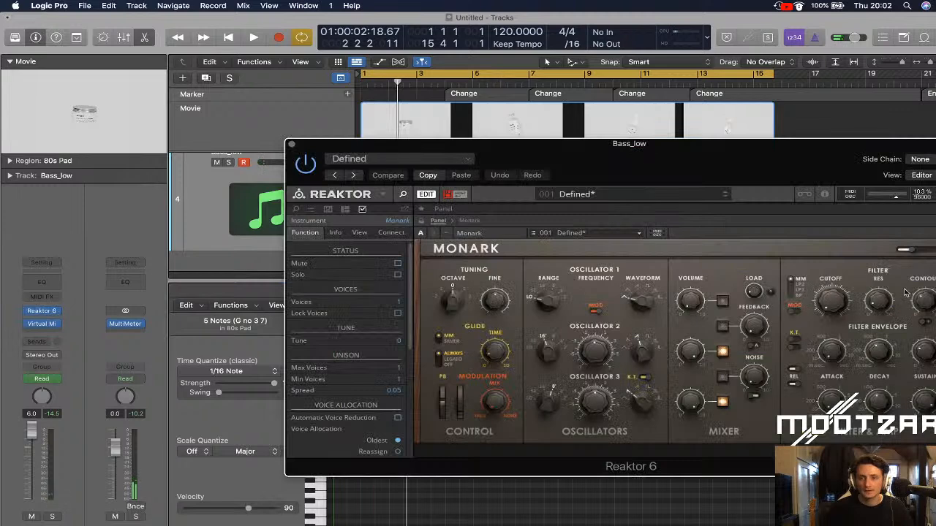
click(921, 312)
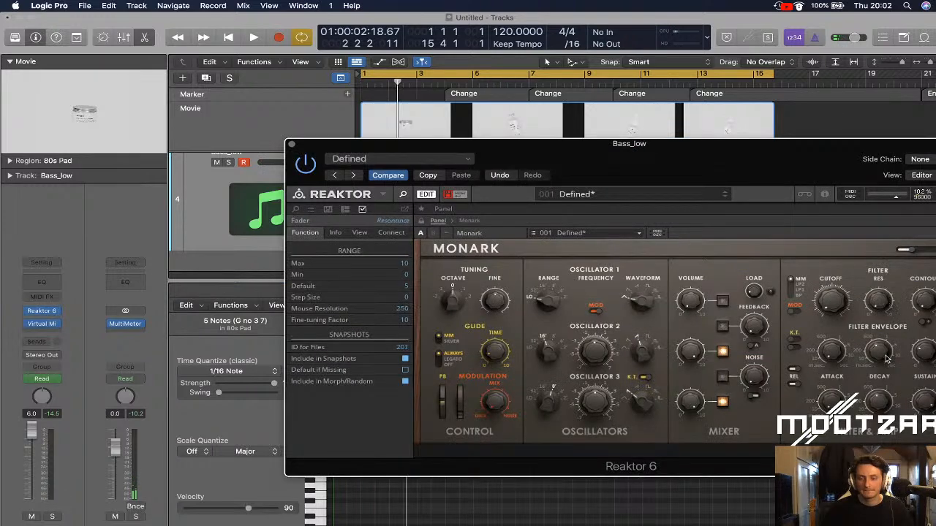
key(space)
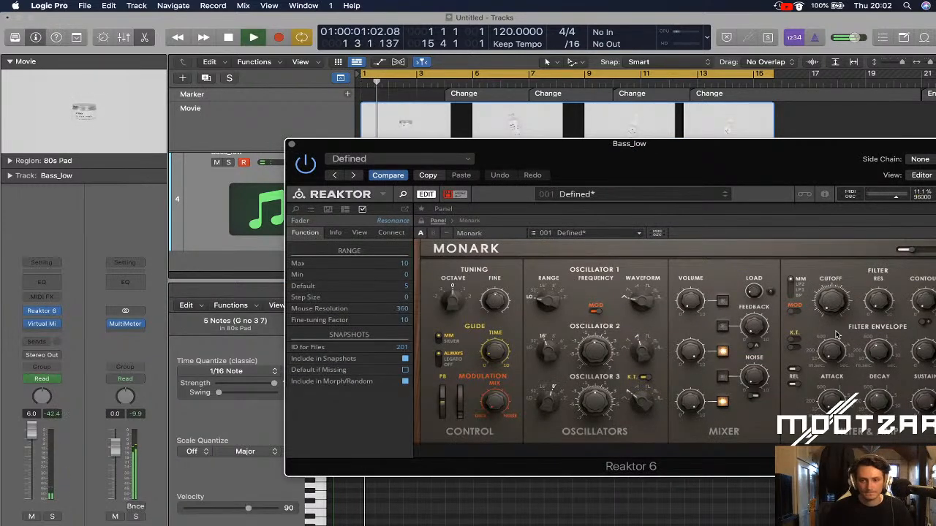
drag(552, 157, 483, 101)
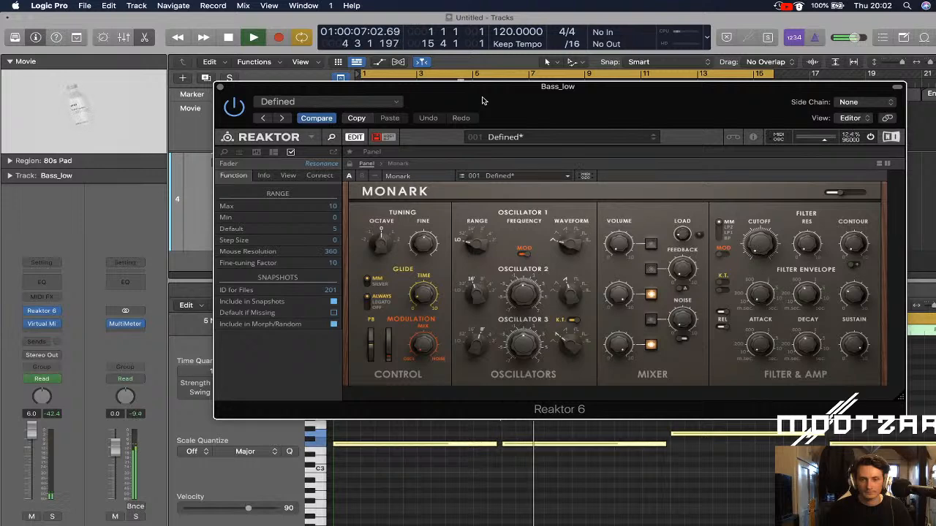
drag(482, 101, 625, 107)
Solo both Bass_low tracks to compare them during playback, and close the Monark synth window
click(228, 163)
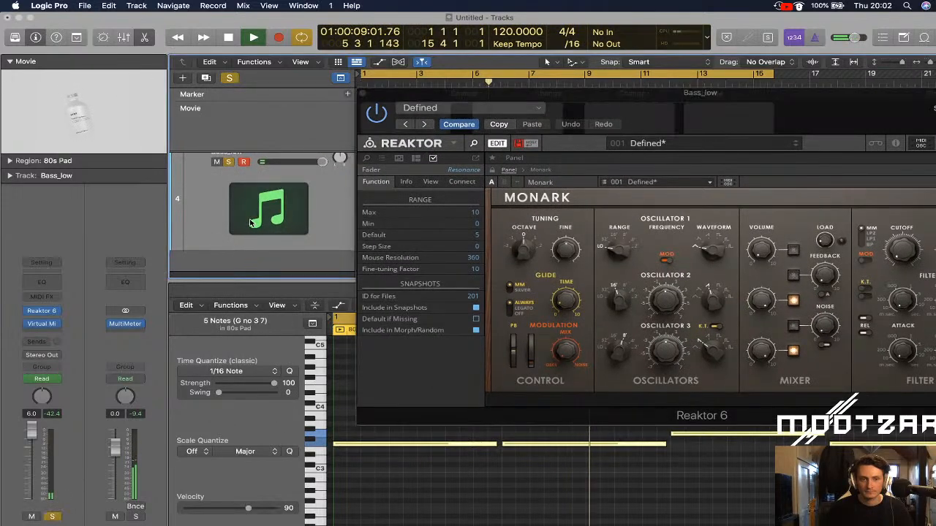
scroll(232, 190, up, 3)
scroll(227, 202, up, 1)
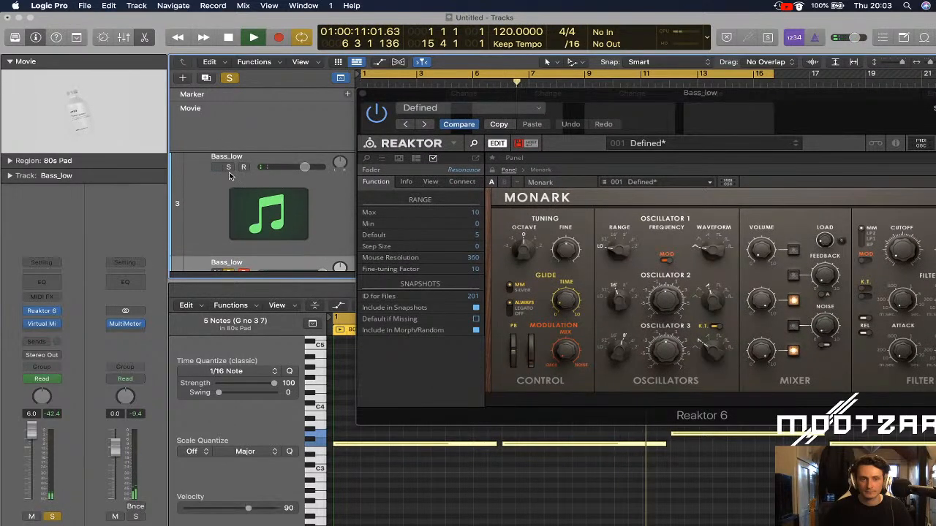
drag(775, 119, 552, 96)
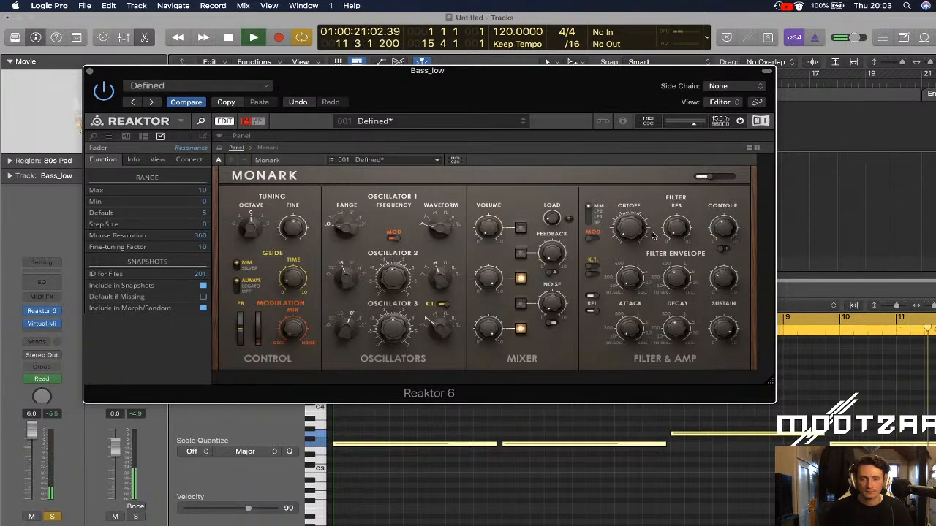
drag(491, 85, 663, 101)
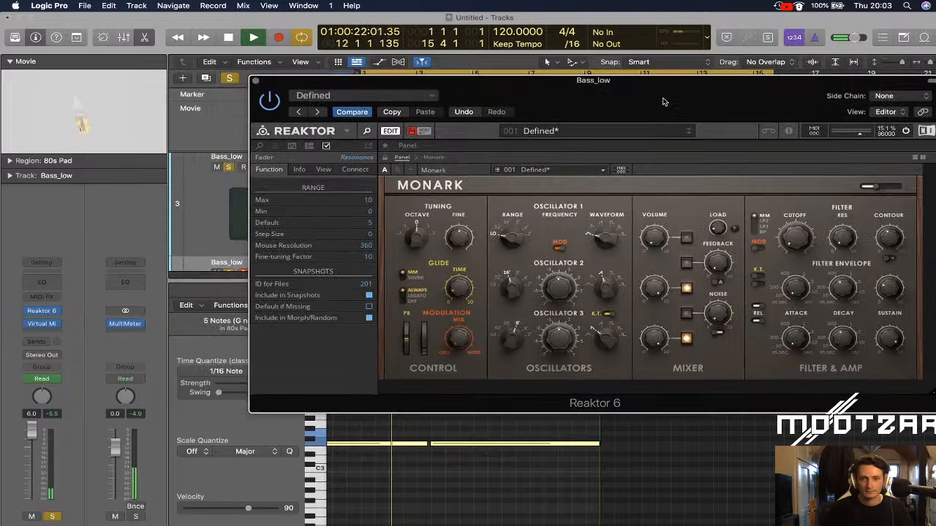
click(258, 81)
scroll(497, 403, left, 10)
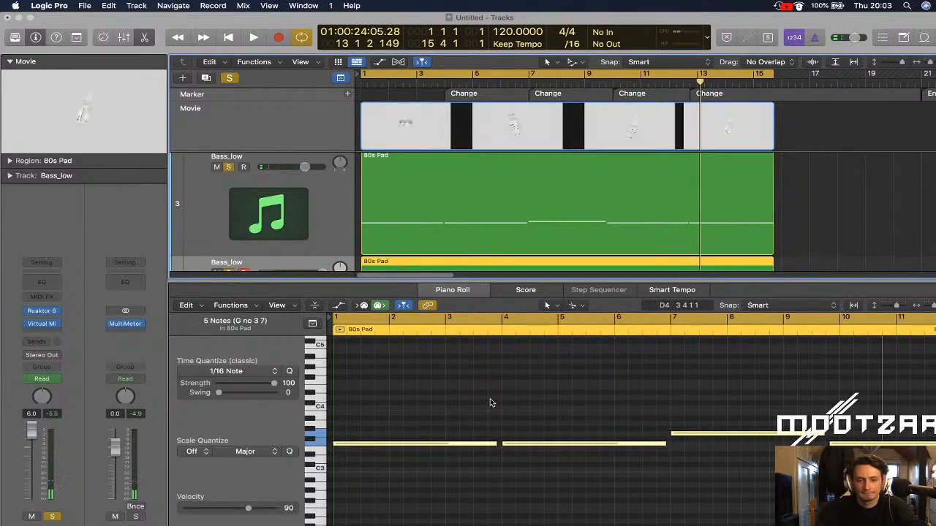
Reopen the duplicated region in the Piano Roll, transpose all its notes down one octave, and play it
scroll(491, 403, down, 5)
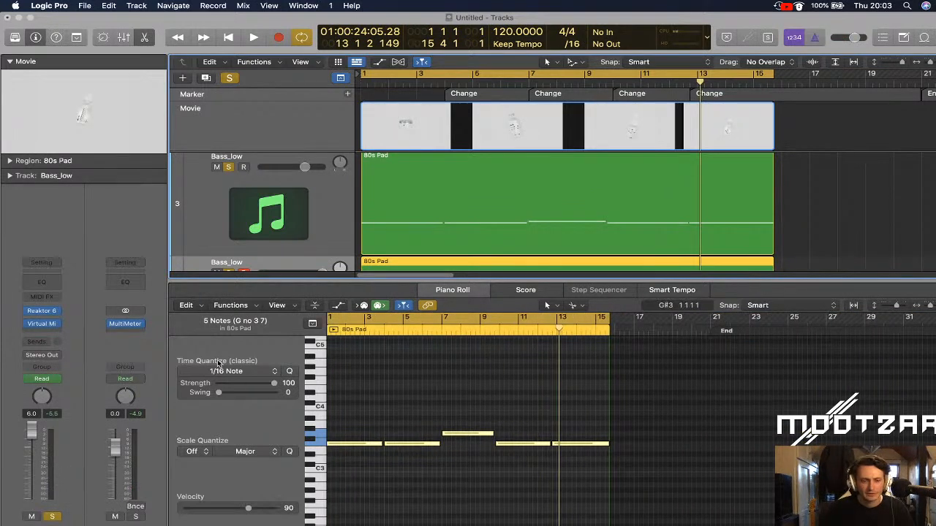
click(448, 291)
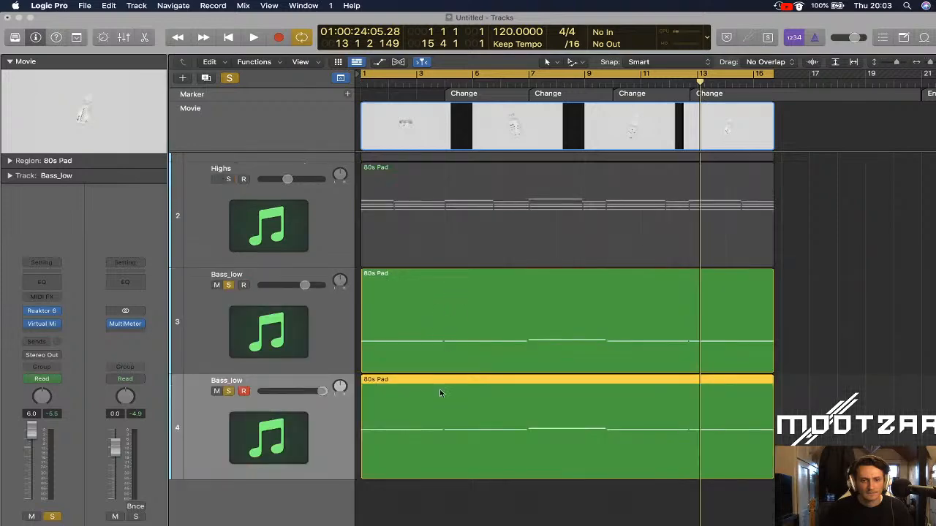
double_click(404, 417)
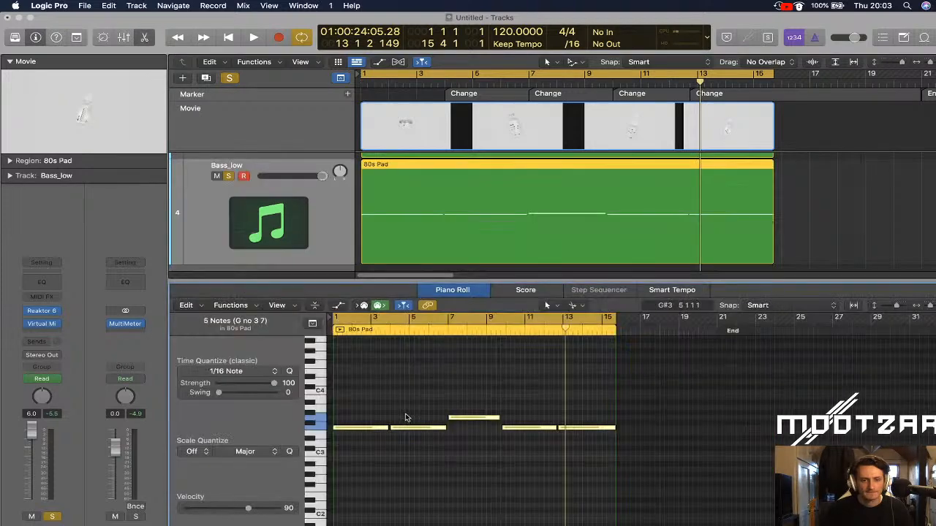
drag(361, 433, 359, 490)
key(space)
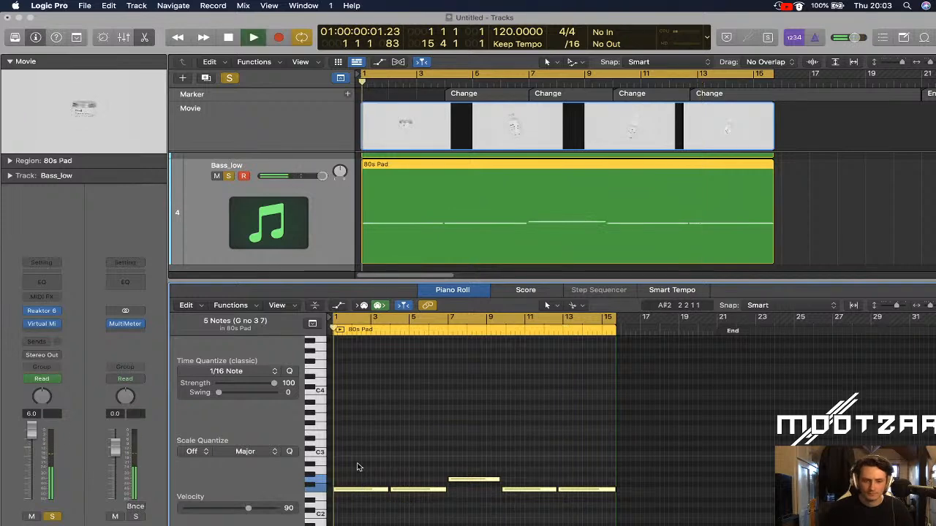
scroll(388, 384, up, 3)
scroll(354, 402, down, 5)
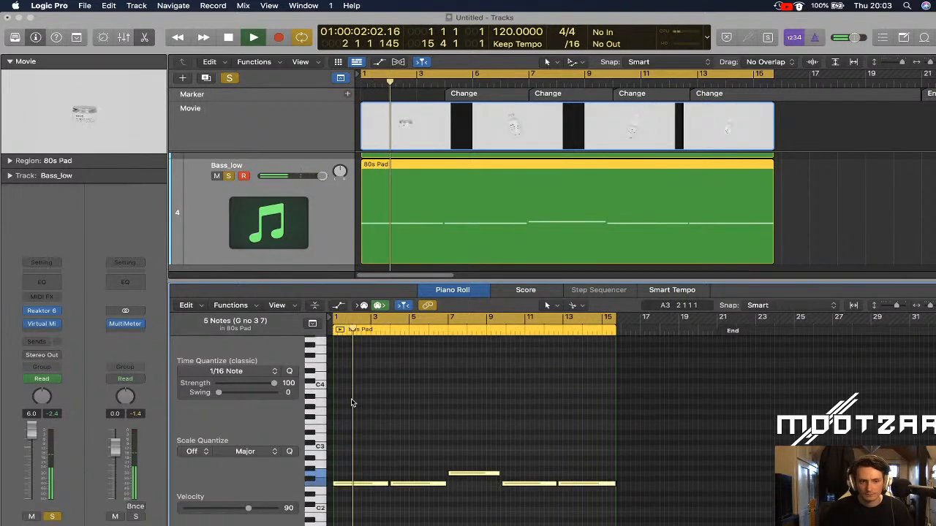
Check the duplicate track's Slate Digital channel-strip plug-in and reset the track volume to 0.0 dB during playback
click(41, 325)
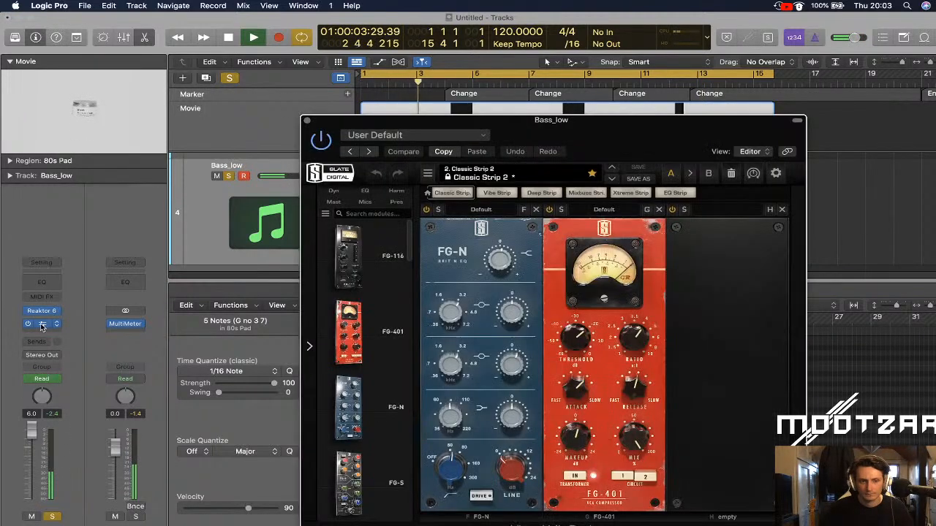
click(307, 121)
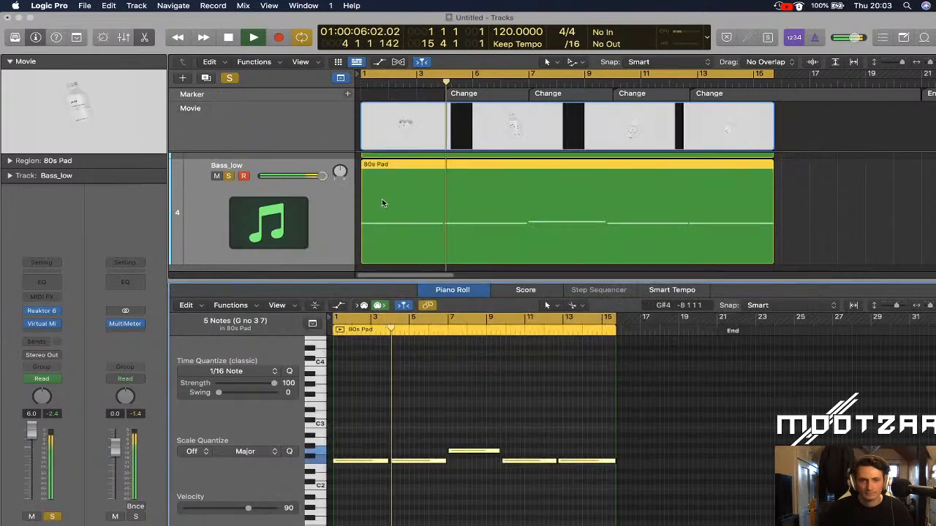
alt+click(32, 436)
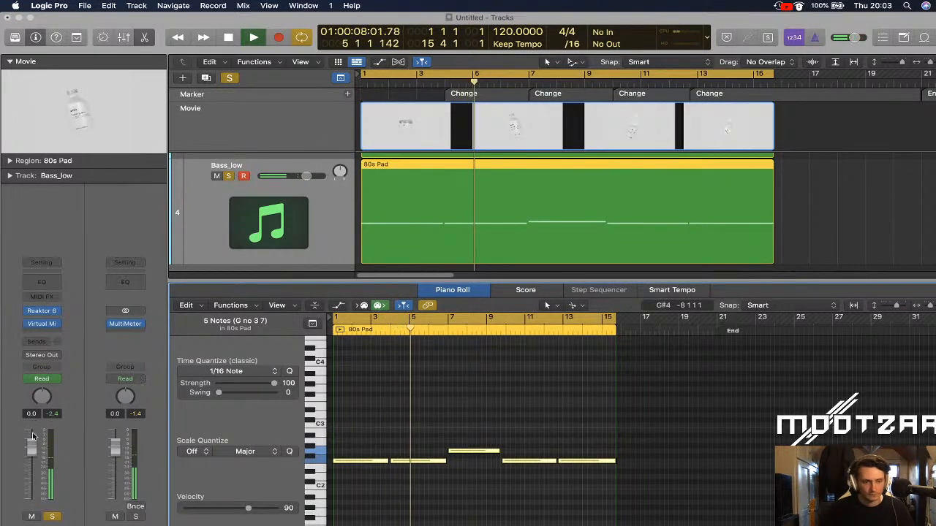
scroll(298, 246, up, 1)
scroll(298, 247, up, 5)
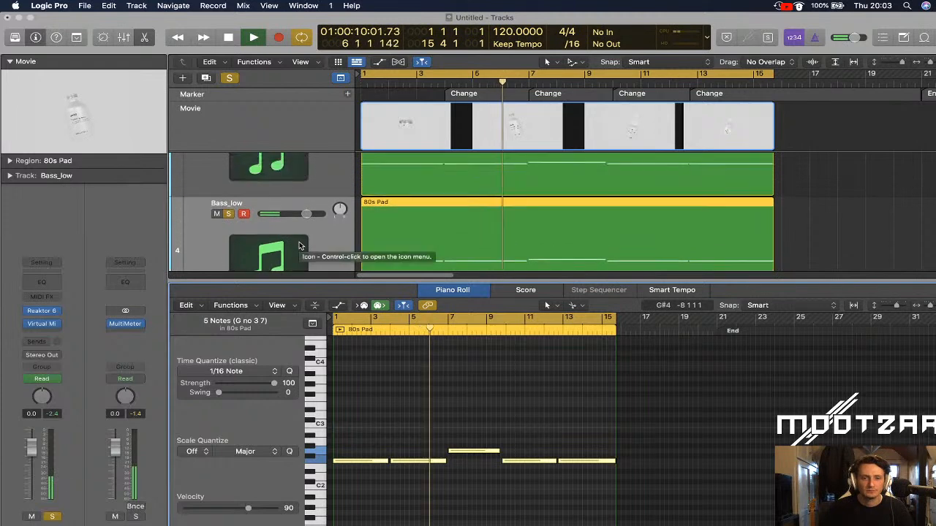
scroll(298, 246, up, 1)
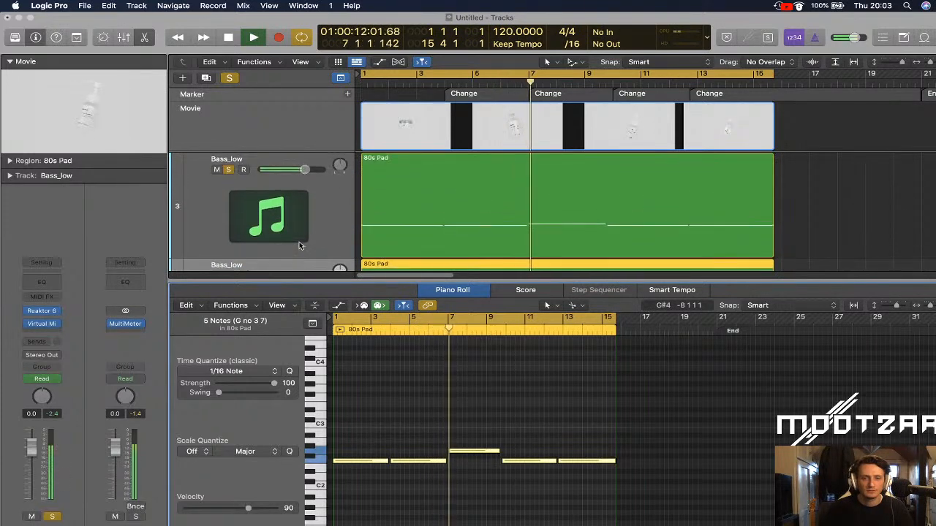
key(space)
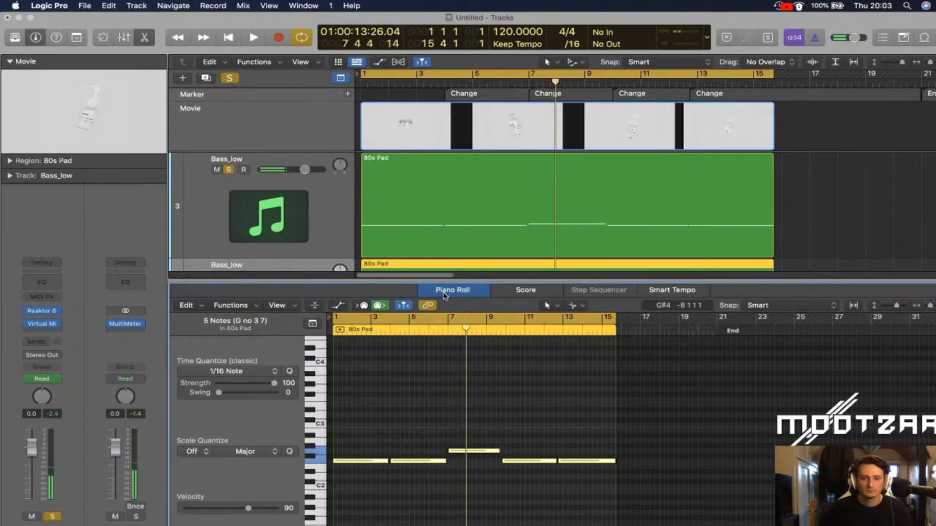
Delete the duplicate Bass_low track with its region and automation data, and unsolo the original Bass_low track
click(442, 291)
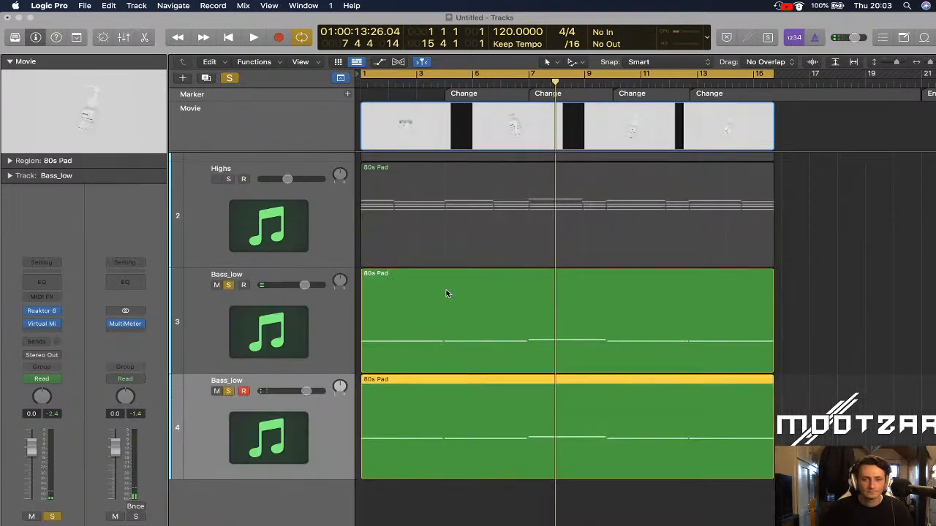
key(Delete)
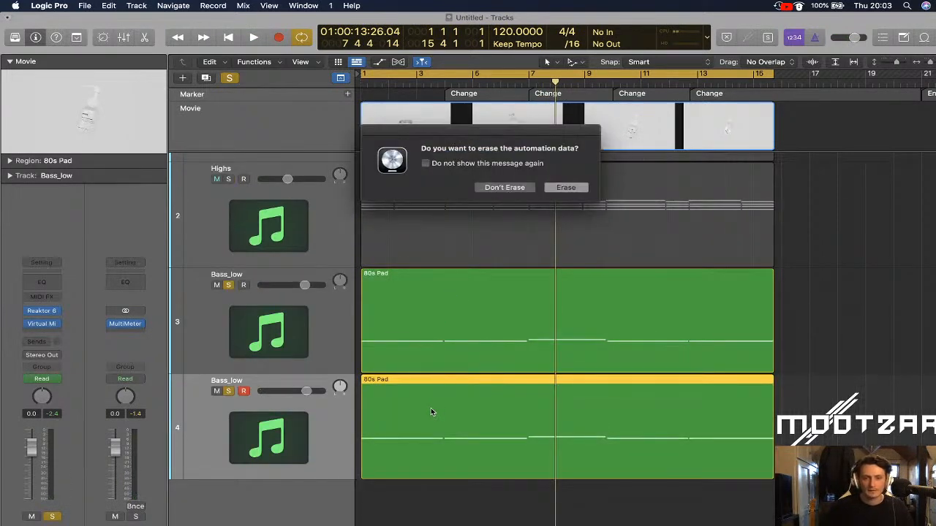
key(Return)
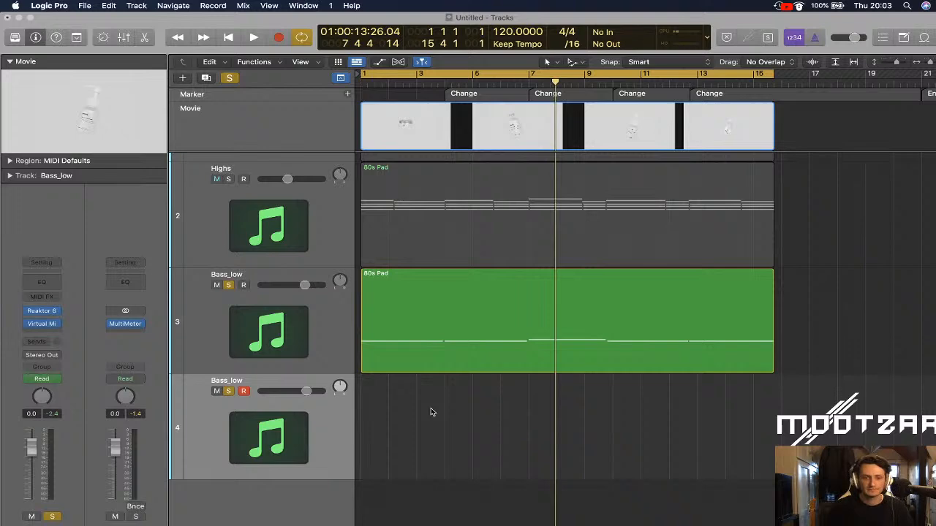
key(super+BackSpace)
click(229, 383)
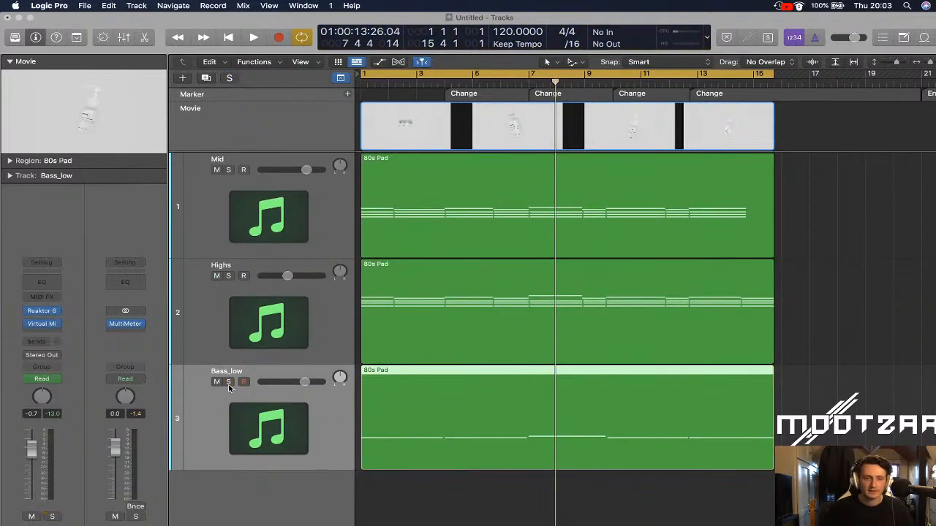
Play the full mix of Mid, Highs and Bass_low from the project start, and stop it shortly after bar 10
key(Return)
key(space)
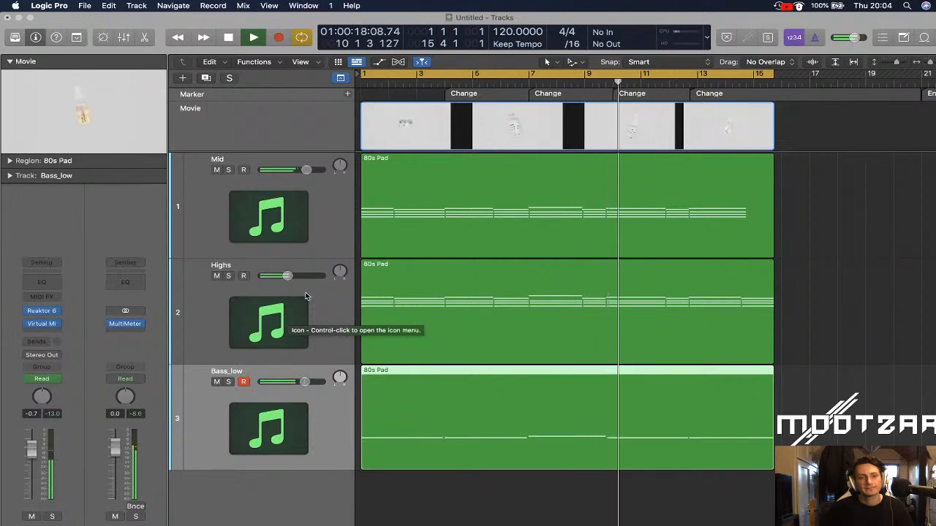
key(space)
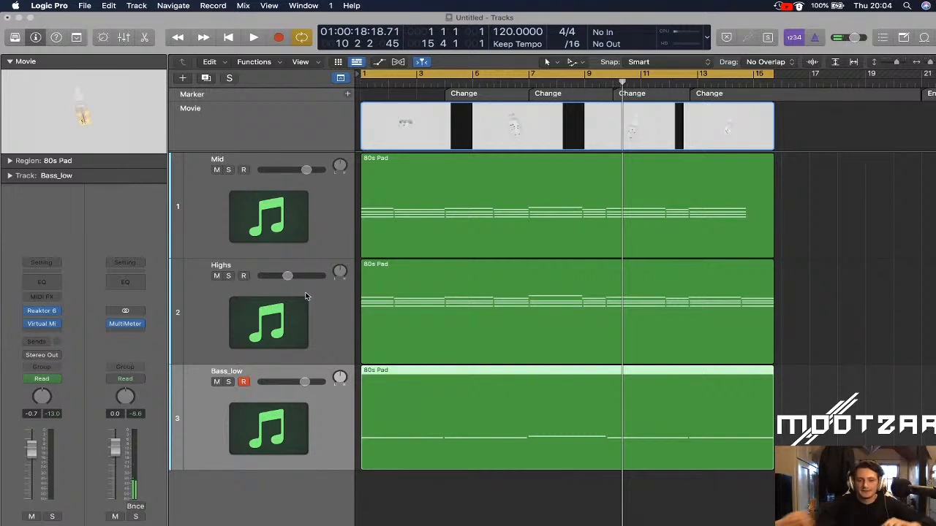
Open the movie in its own floating window, enlarge it to nearly fill the screen for viewing, and close it
click(122, 144)
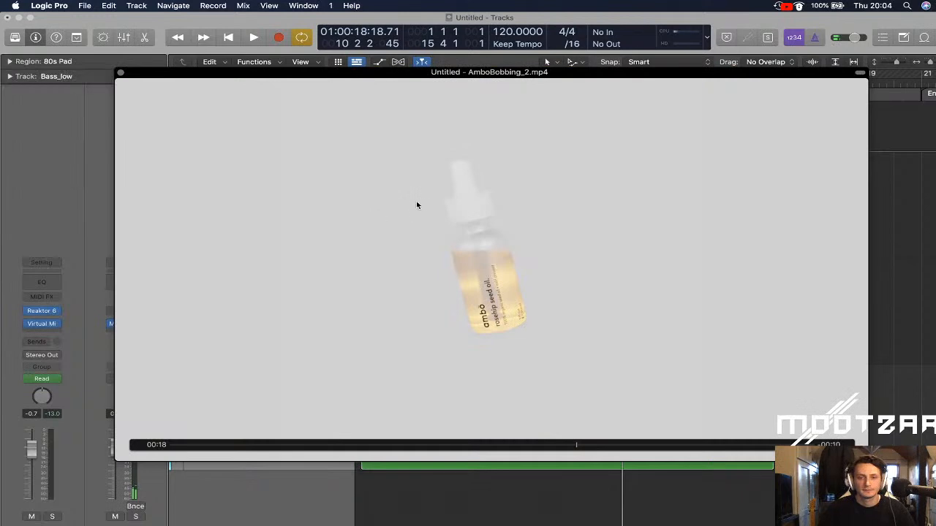
drag(468, 70, 353, 18)
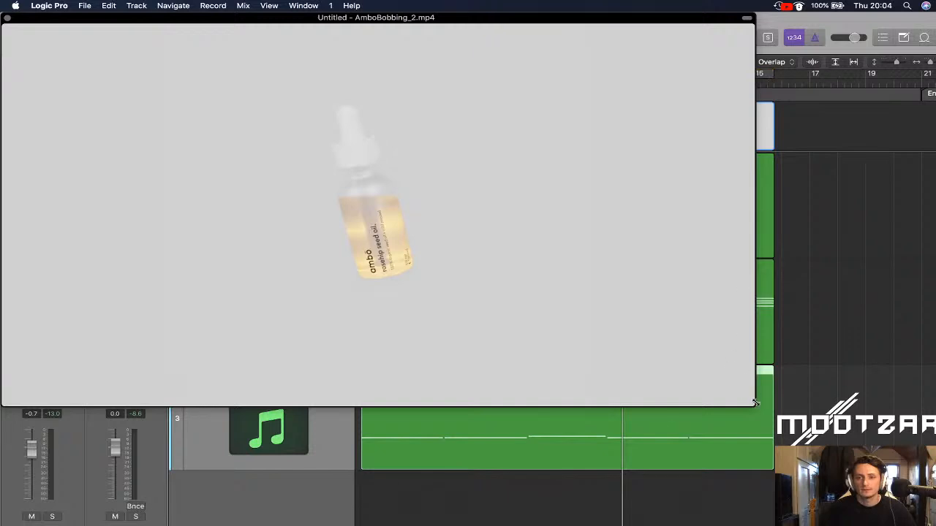
drag(758, 406, 934, 512)
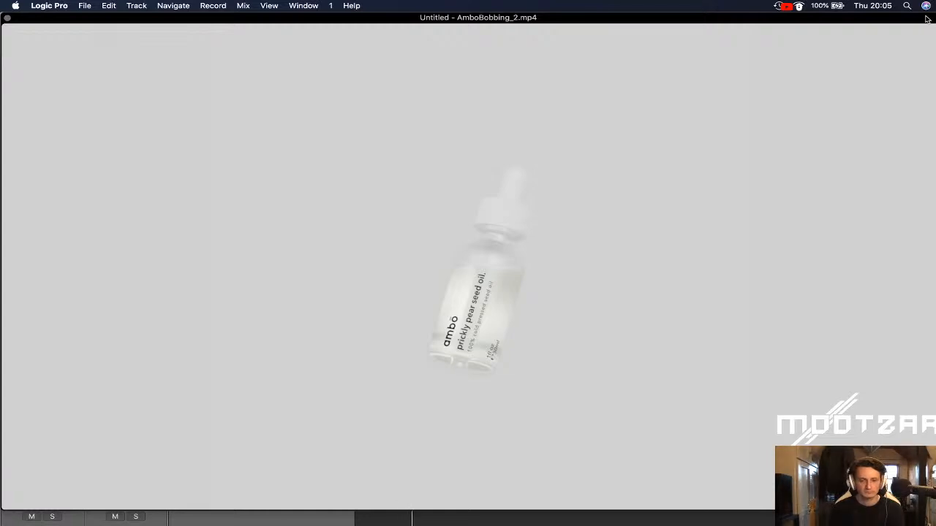
click(8, 17)
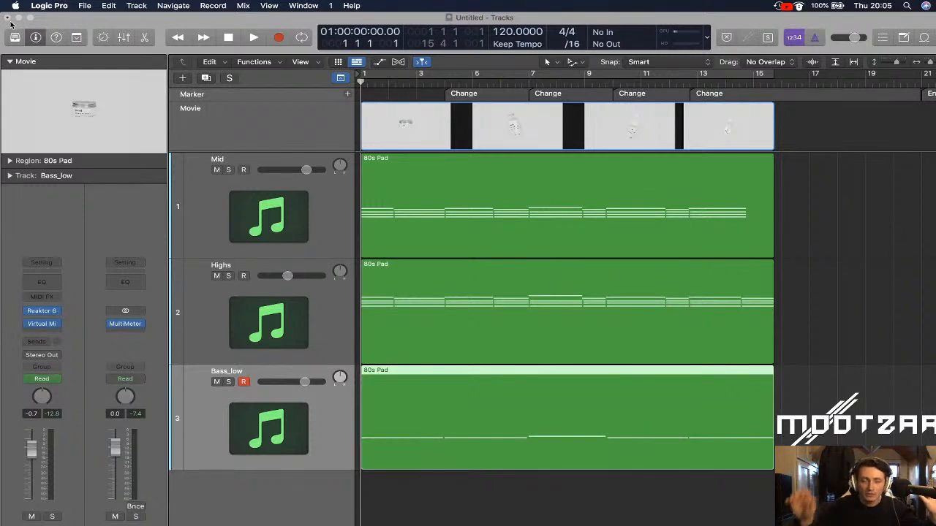
click(84, 6)
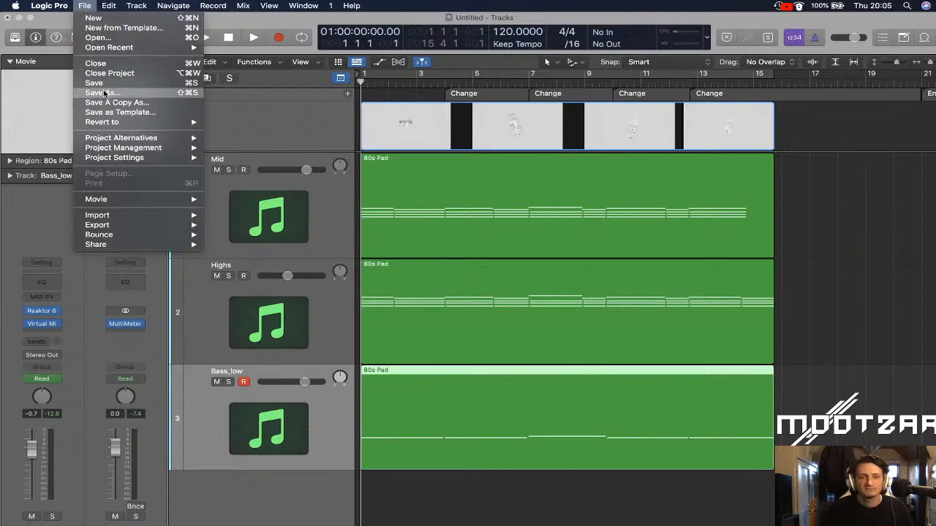
click(58, 22)
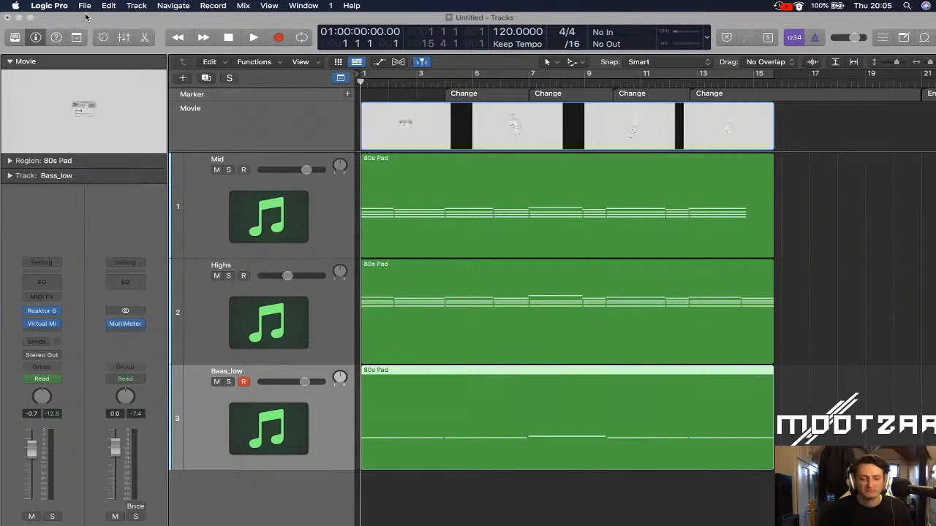